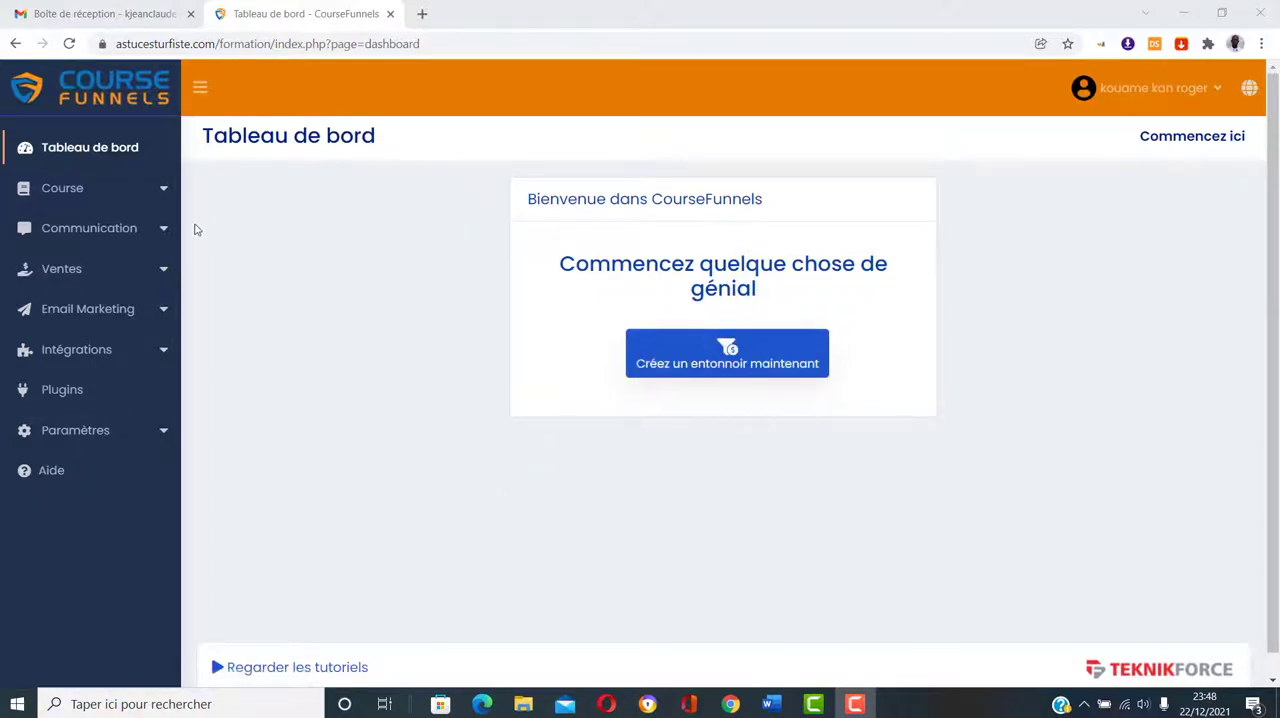
# Step: Open the list of course funnels and start creating a new one
pyautogui.click(155, 187)
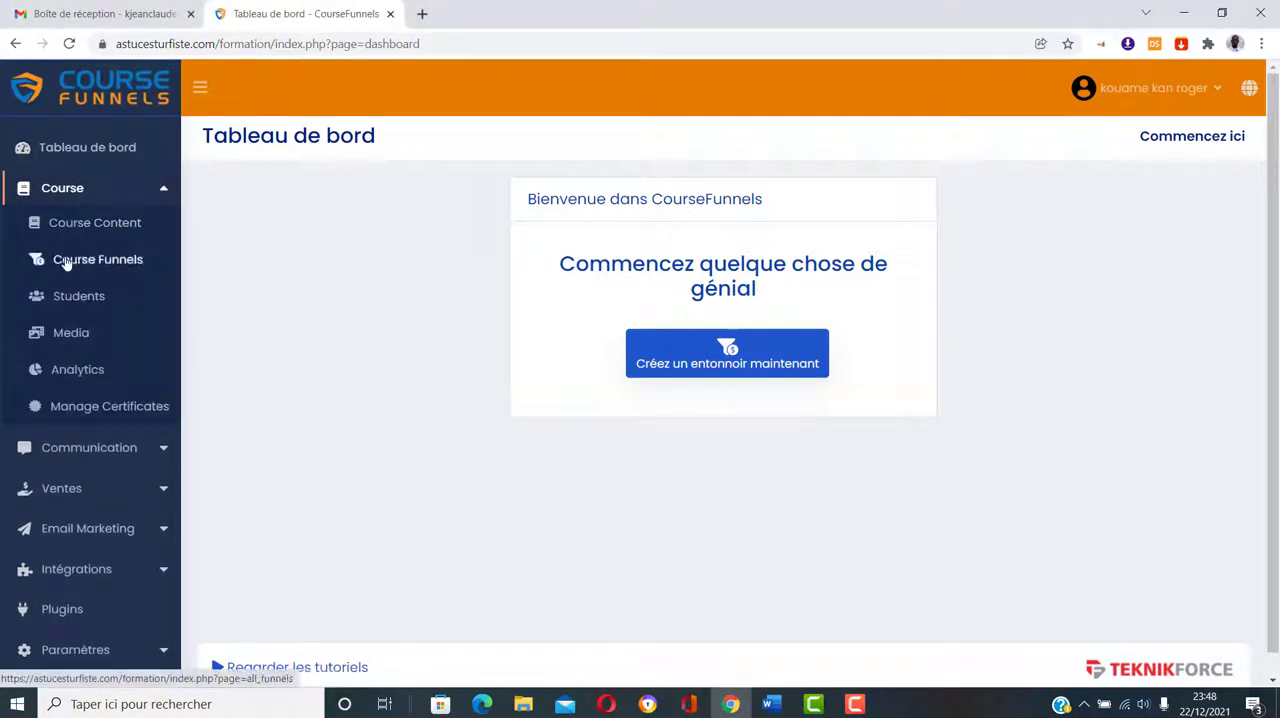
pyautogui.click(100, 262)
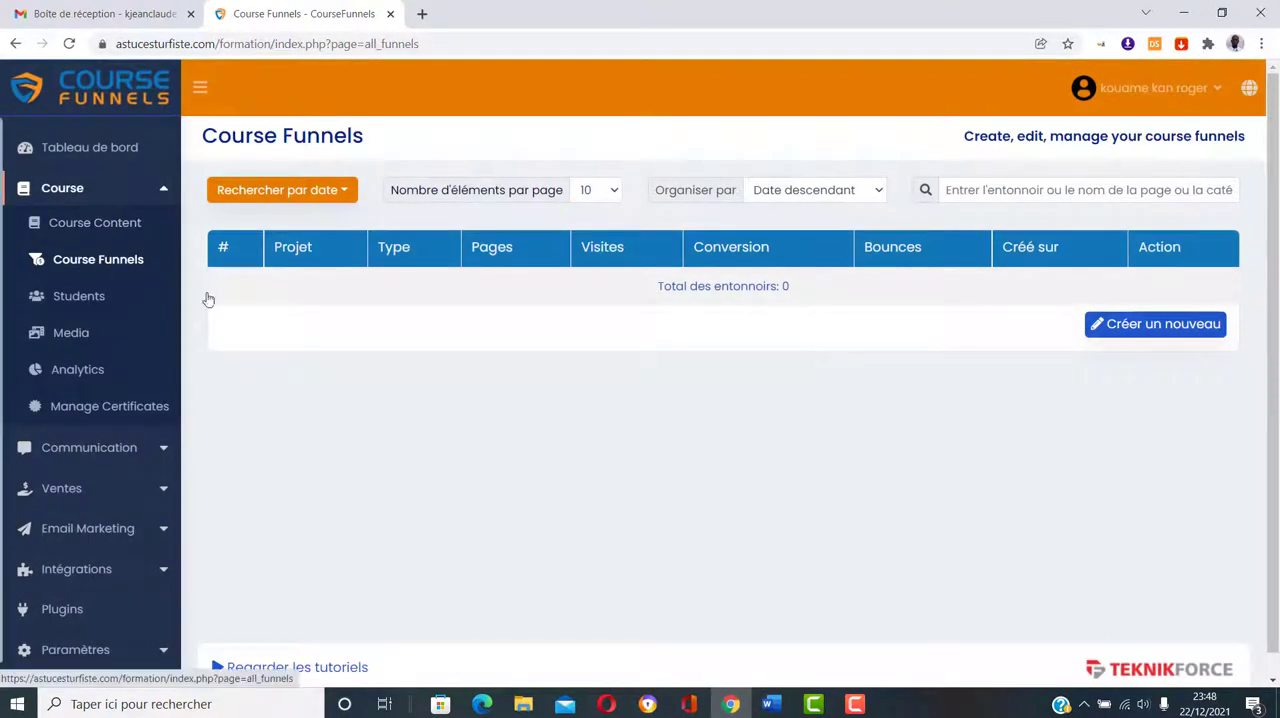
pyautogui.click(1183, 330)
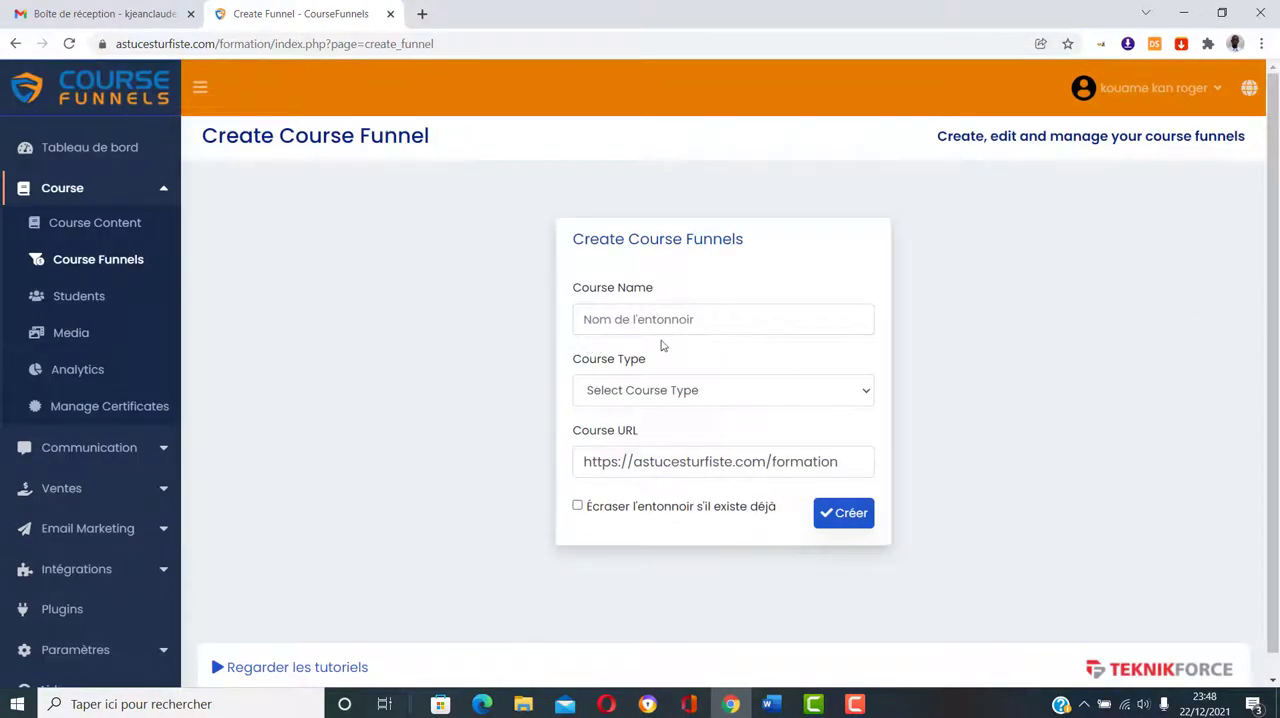
# Step: Name the course "Formation test" and set its course type to Paid
pyautogui.click(710, 320)
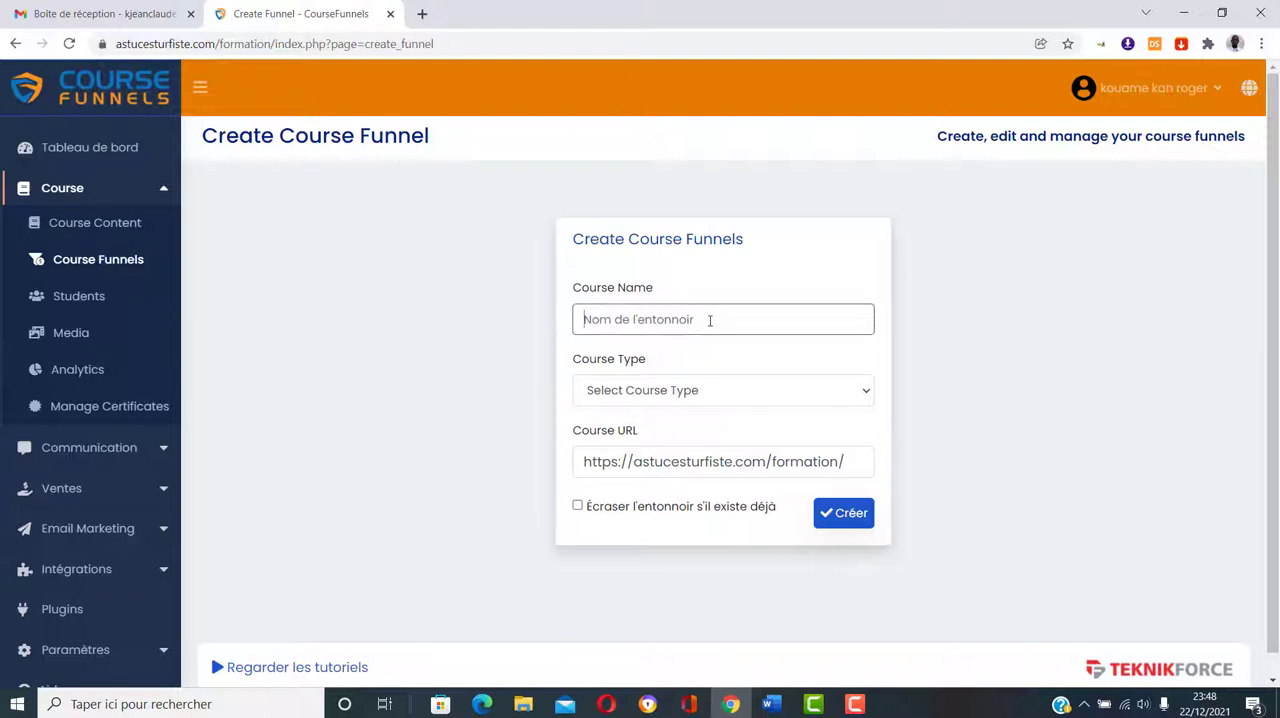
pyautogui.write('Formatio')
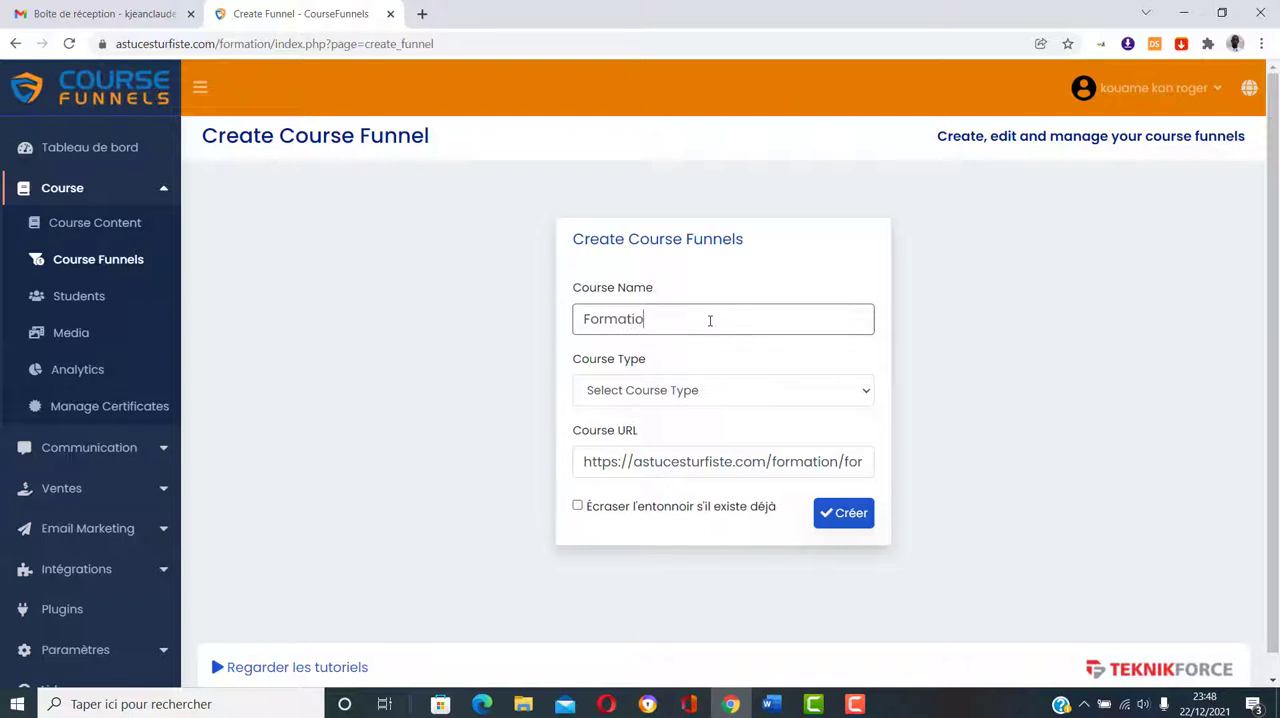
pyautogui.write('n test')
pyautogui.click(720, 394)
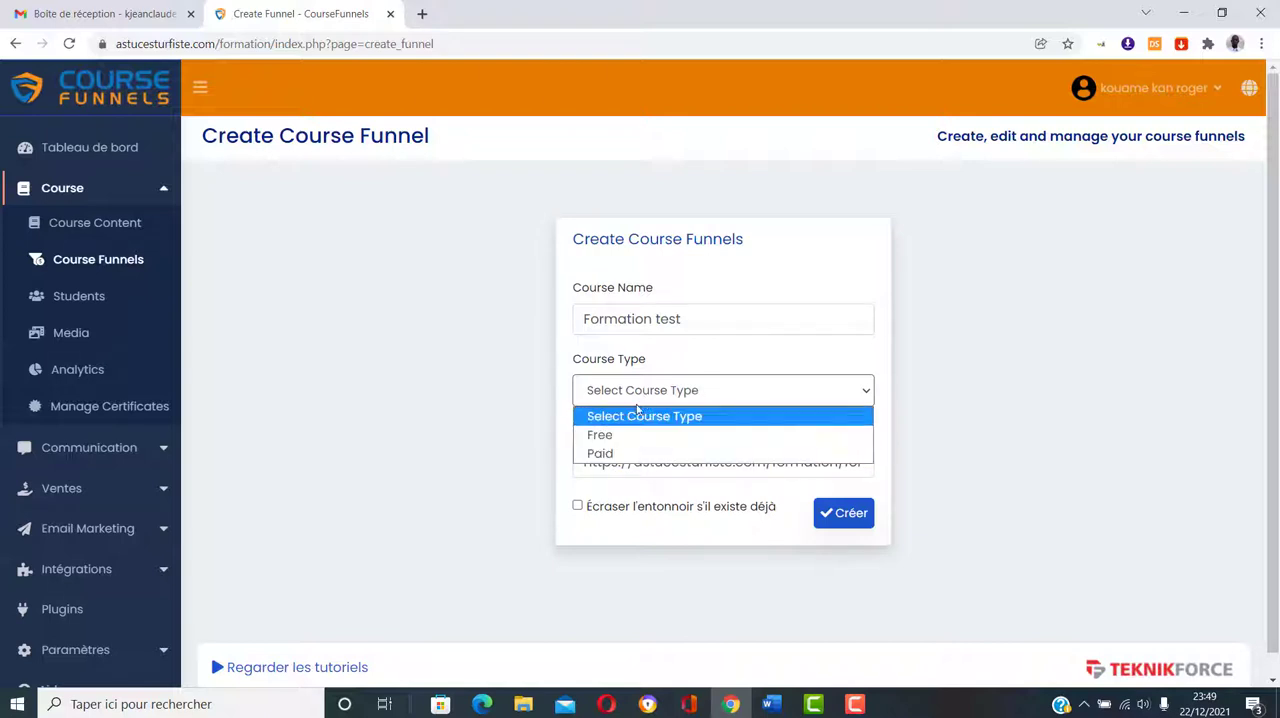
pyautogui.click(620, 453)
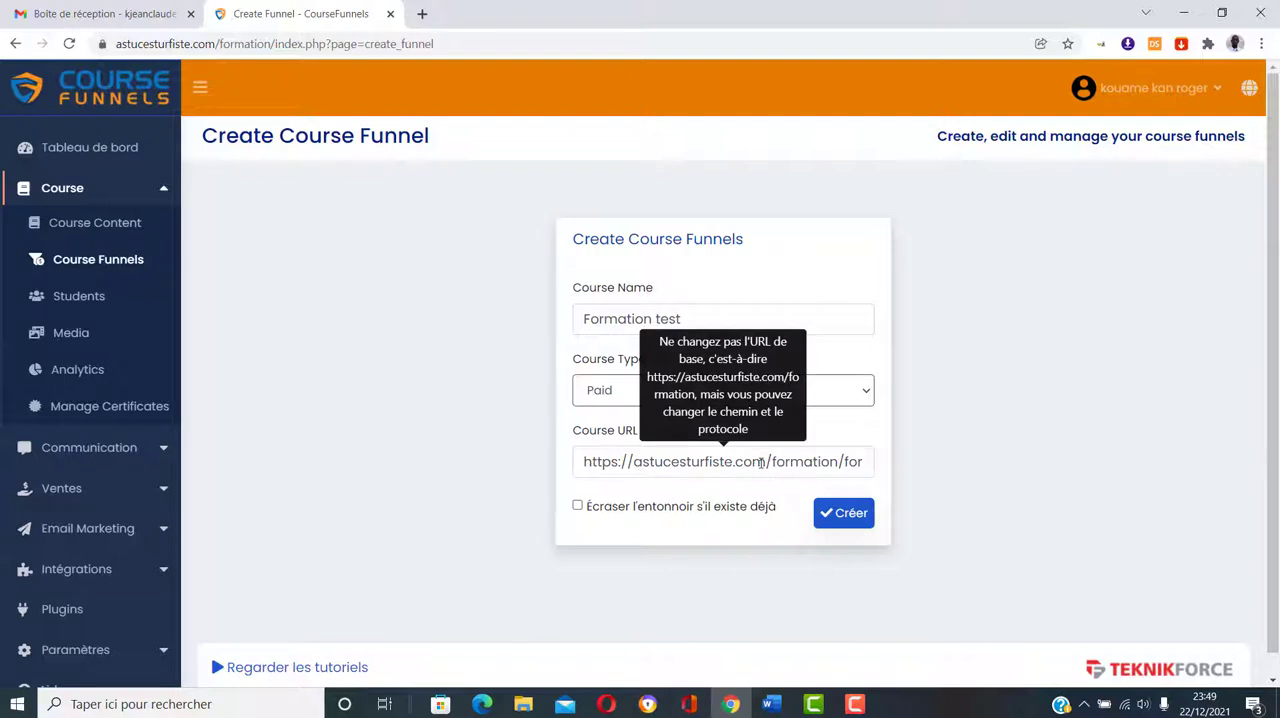
# Step: Examine the parts of the course URL: the domain, the formation folder and the formation-test path
pyautogui.moveTo(766, 461); pyautogui.dragTo(583, 461)
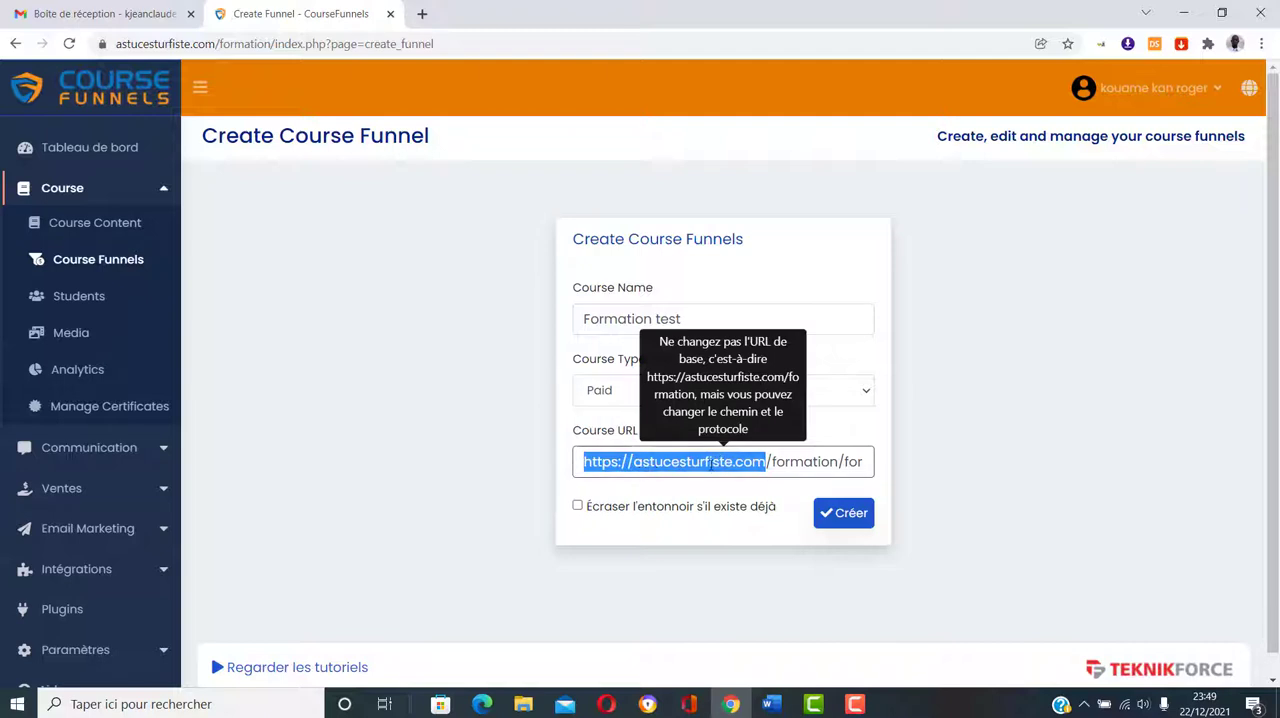
pyautogui.click(744, 463)
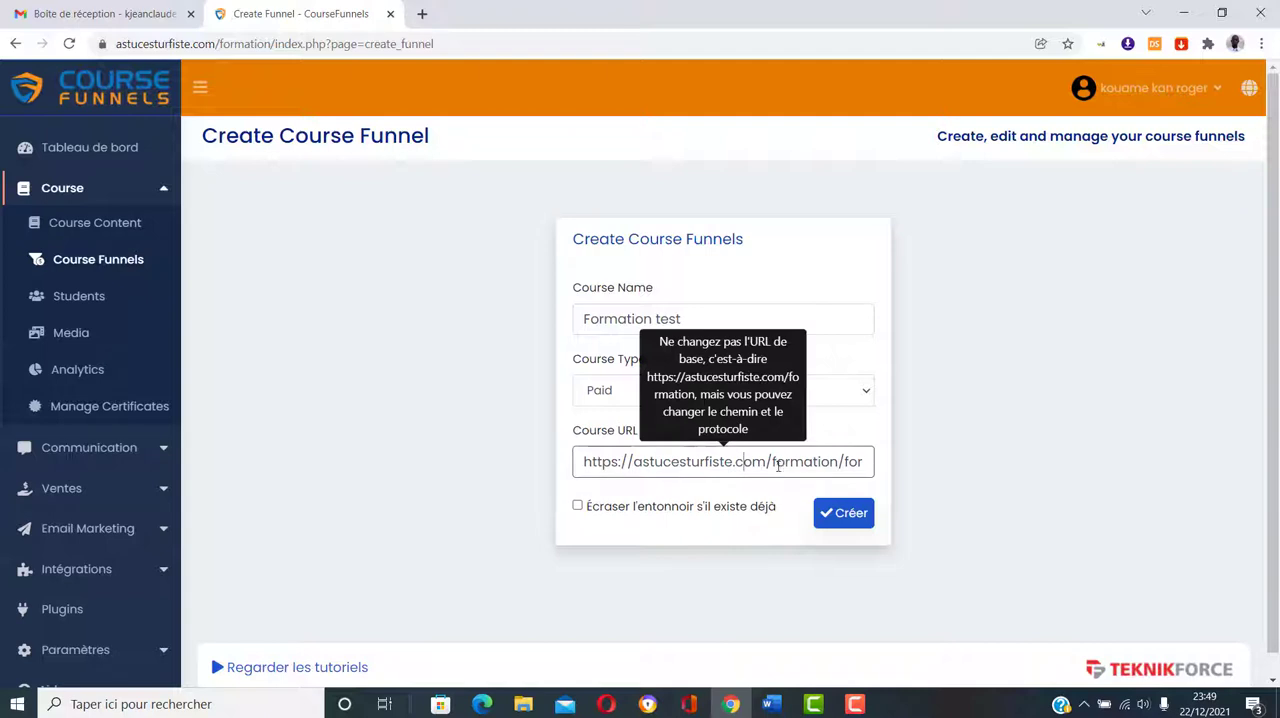
pyautogui.moveTo(769, 462); pyautogui.dragTo(838, 466)
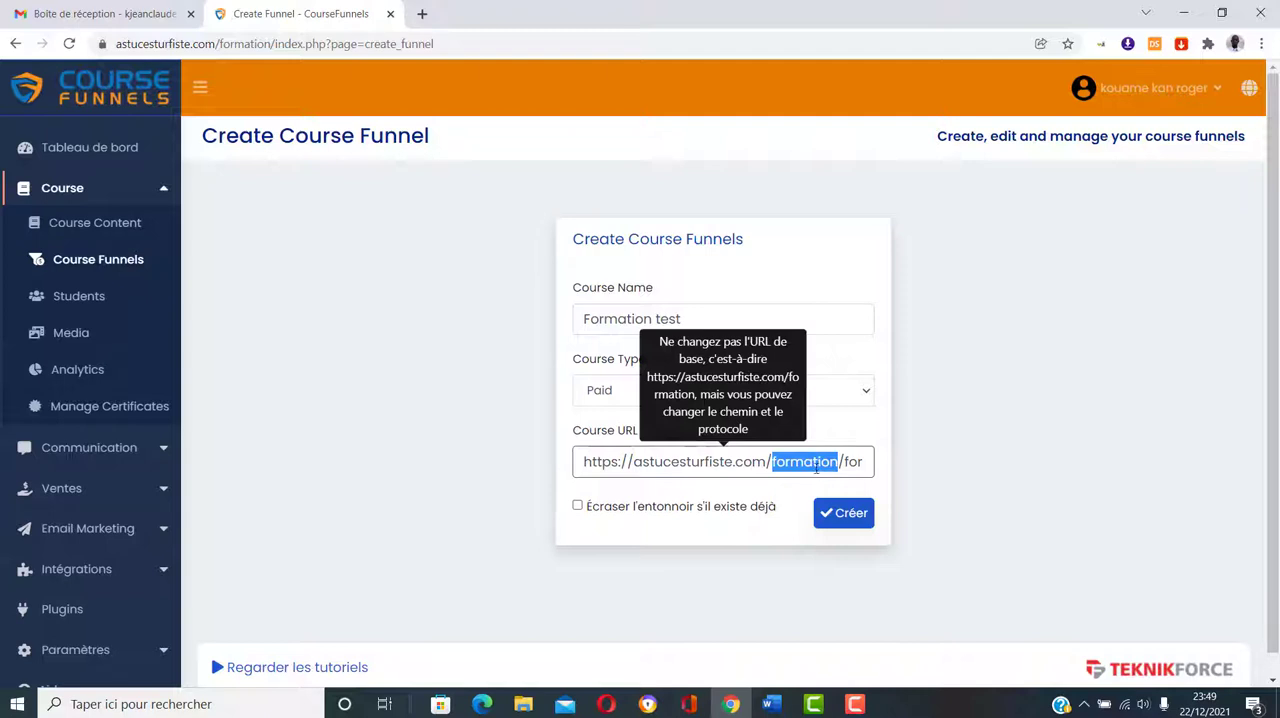
pyautogui.click(801, 463)
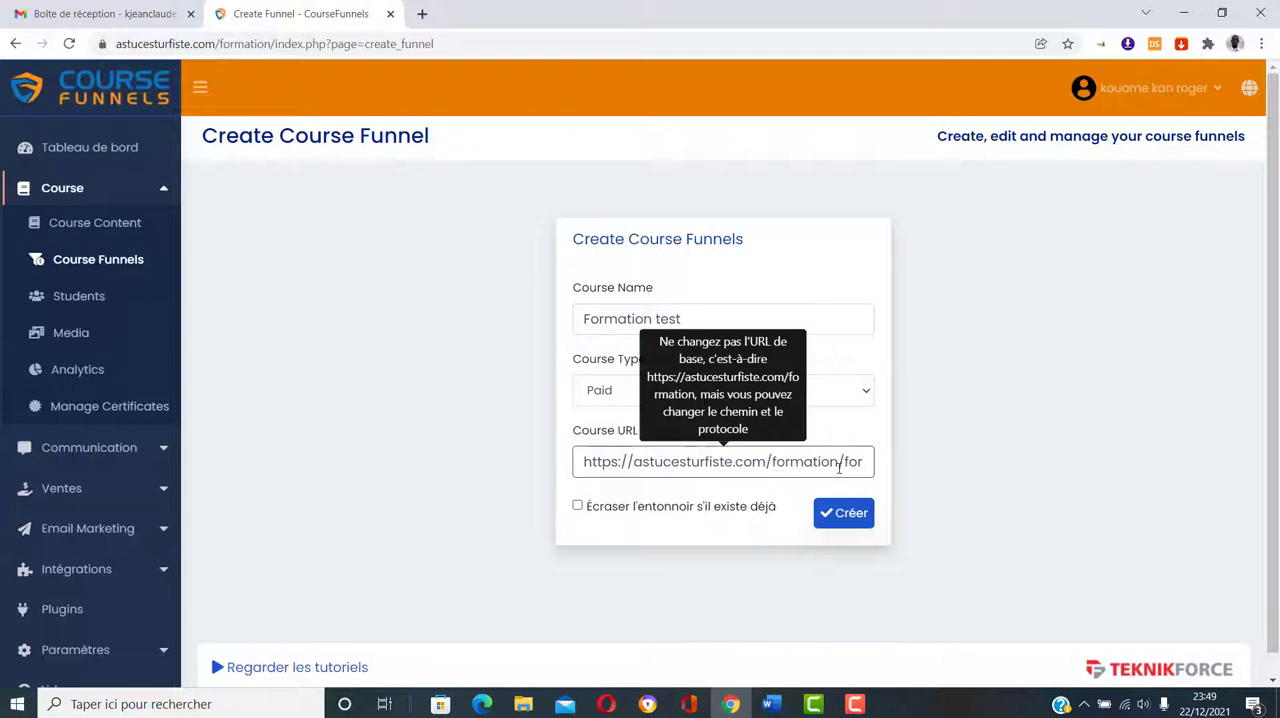
pyautogui.moveTo(846, 462); pyautogui.dragTo(860, 462)
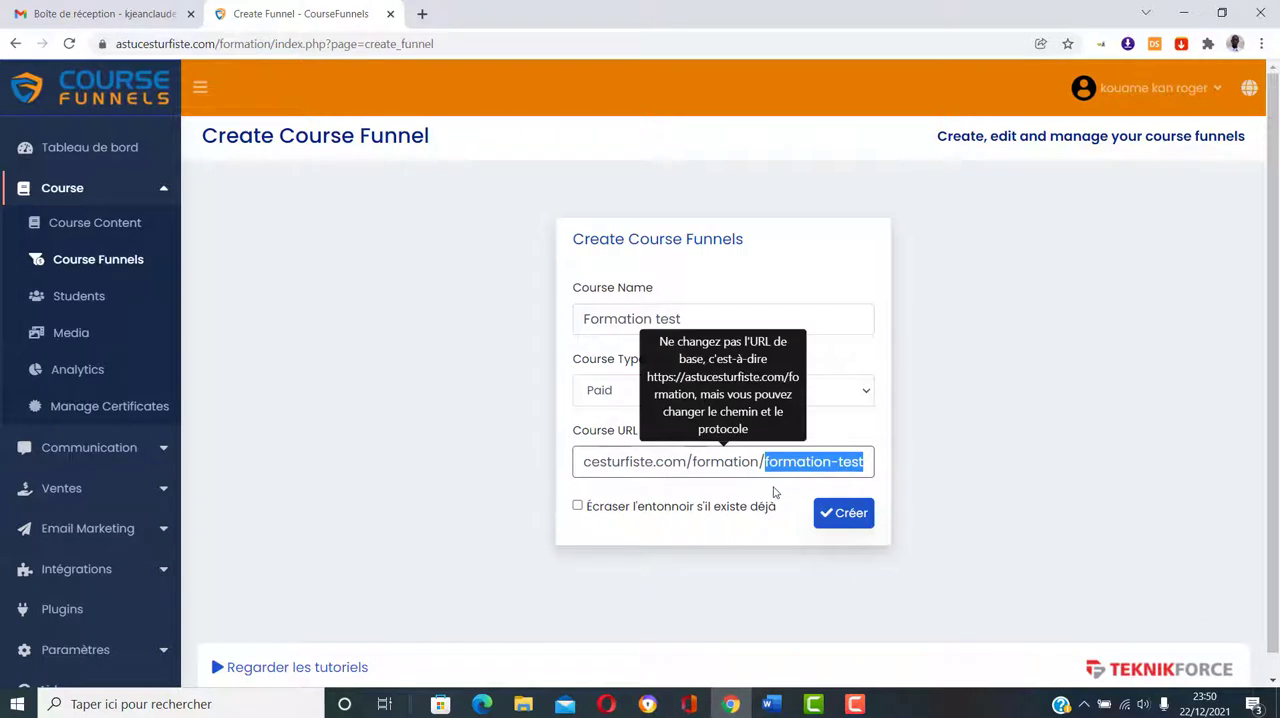
pyautogui.click(774, 492)
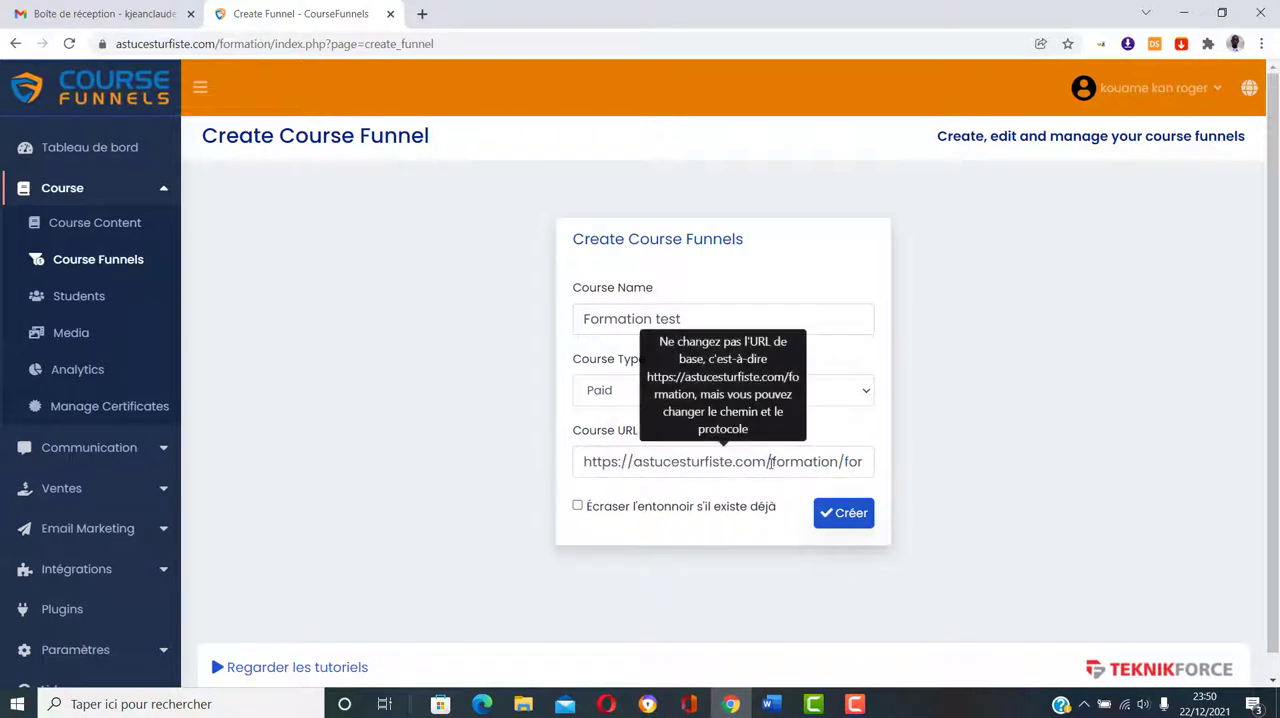
pyautogui.moveTo(774, 462); pyautogui.dragTo(838, 462)
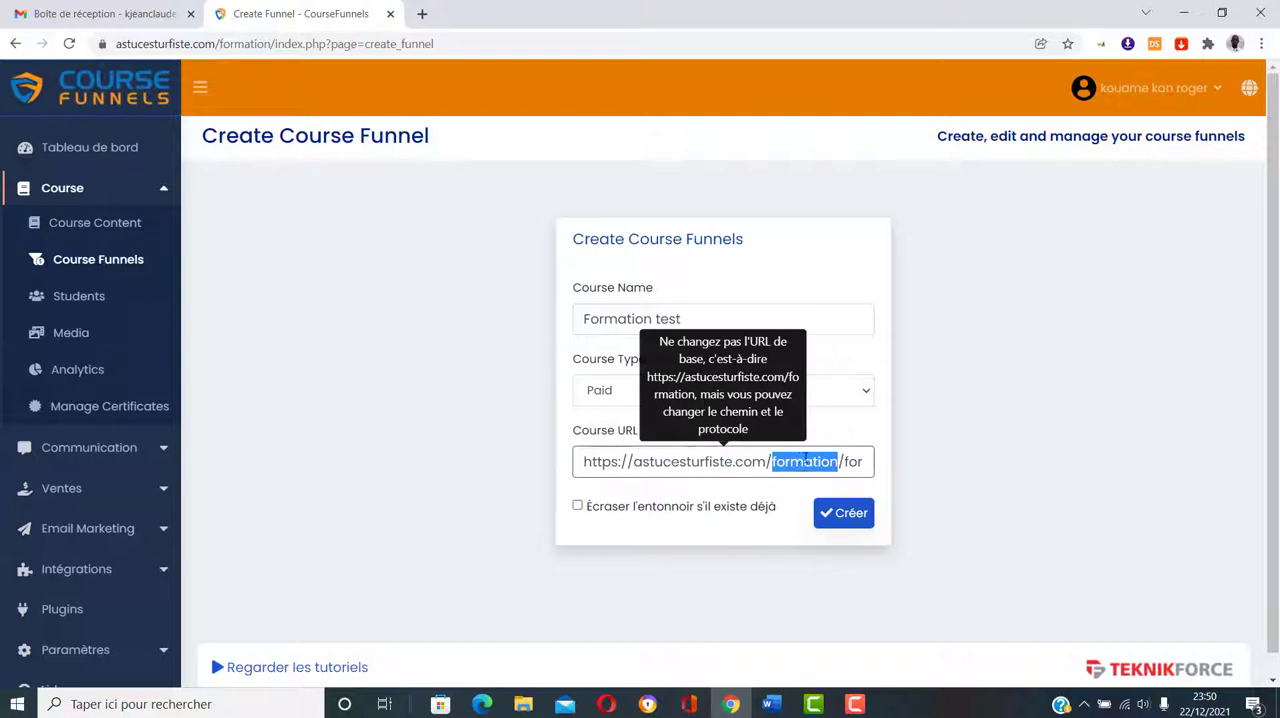
pyautogui.click(755, 489)
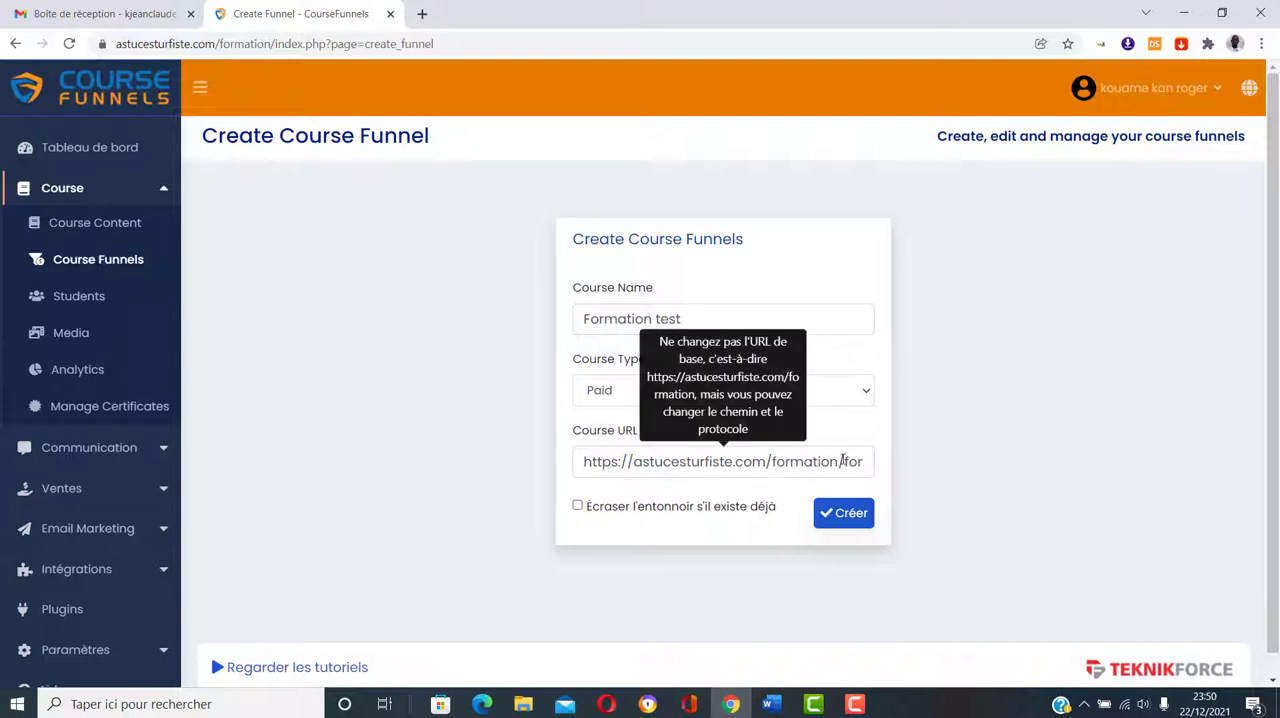
pyautogui.moveTo(843, 460); pyautogui.dragTo(871, 462)
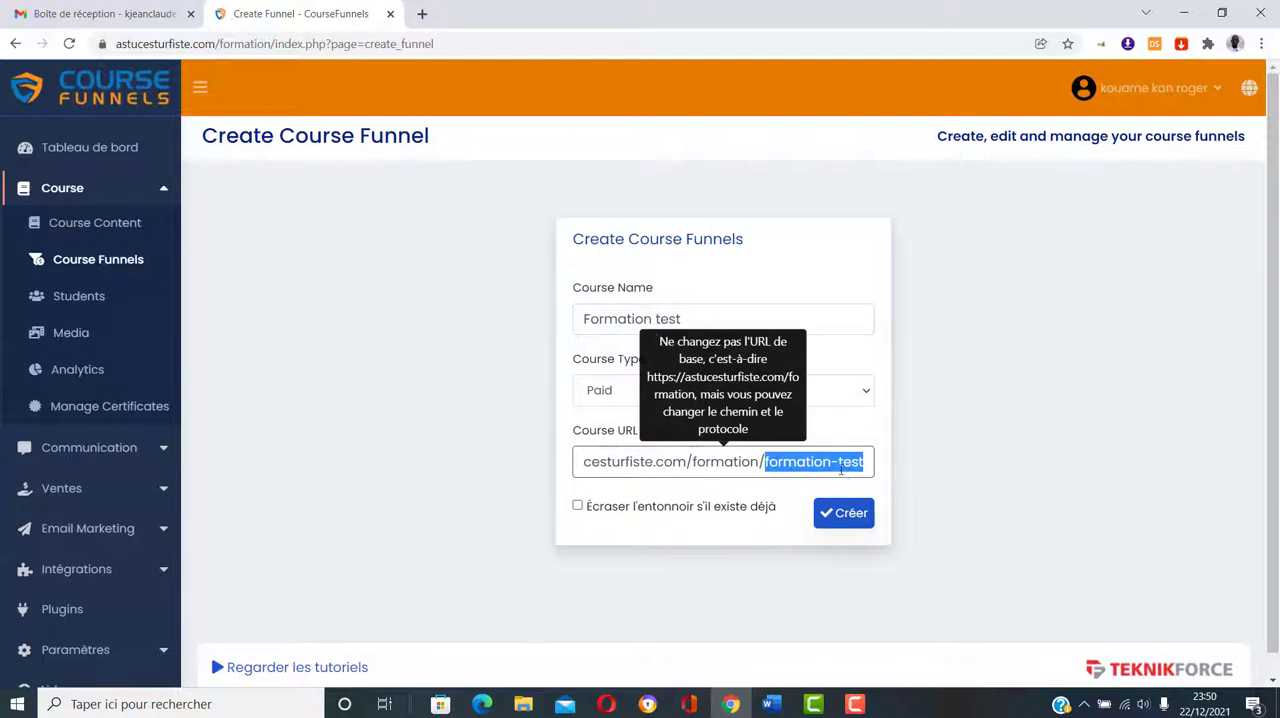
pyautogui.click(780, 495)
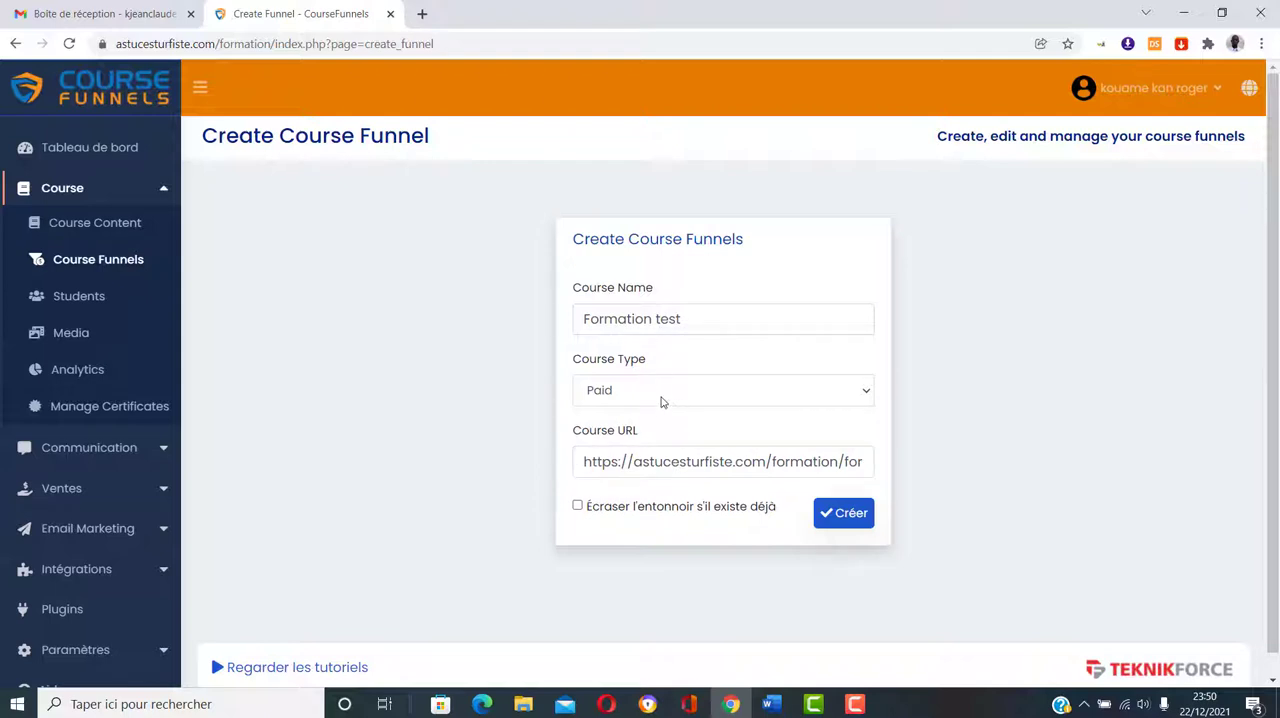
# Step: Create the funnel and go through its Landing Page, Order Page and Payment Confirmation page types
pyautogui.click(857, 521)
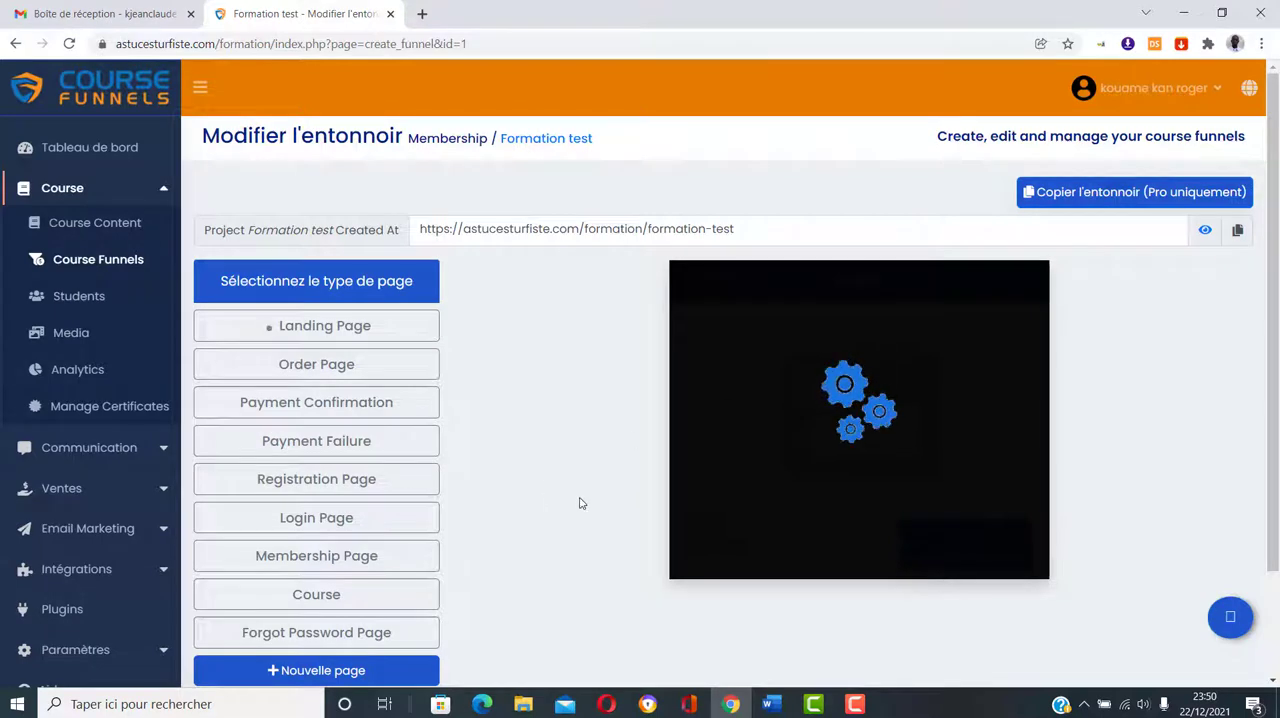
pyautogui.scroll(-1, 580, 503)
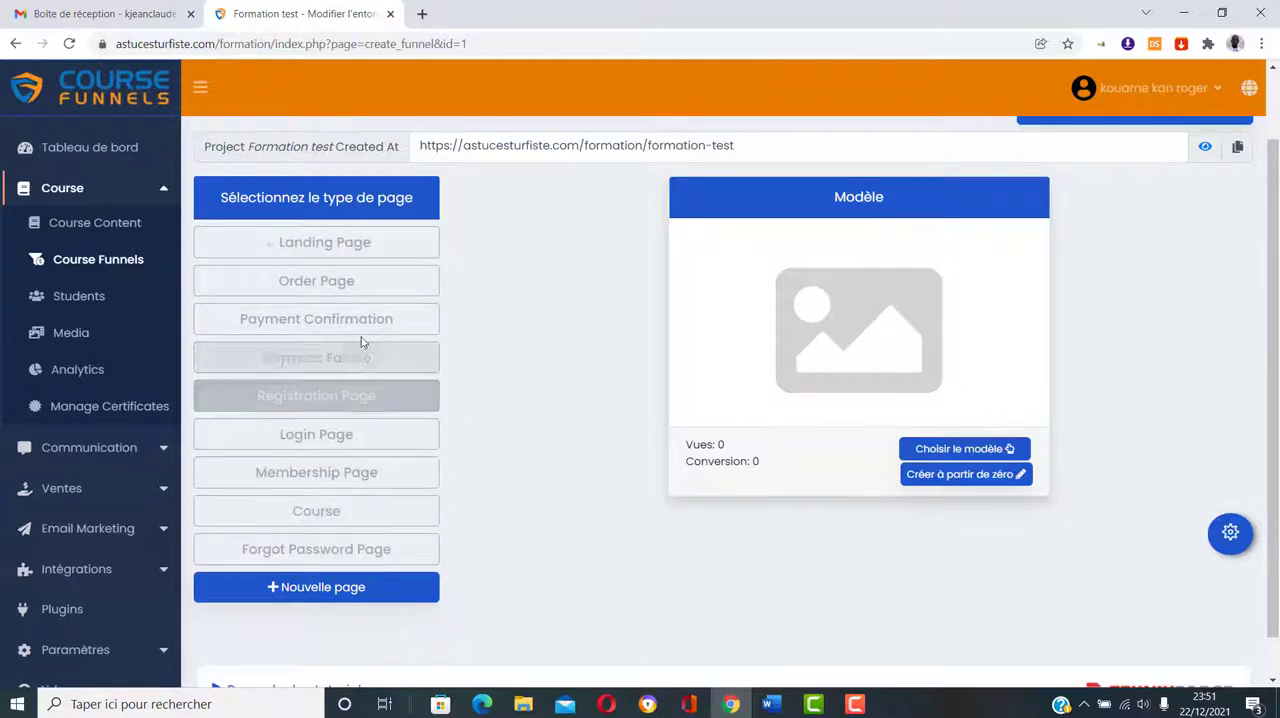
pyautogui.click(325, 250)
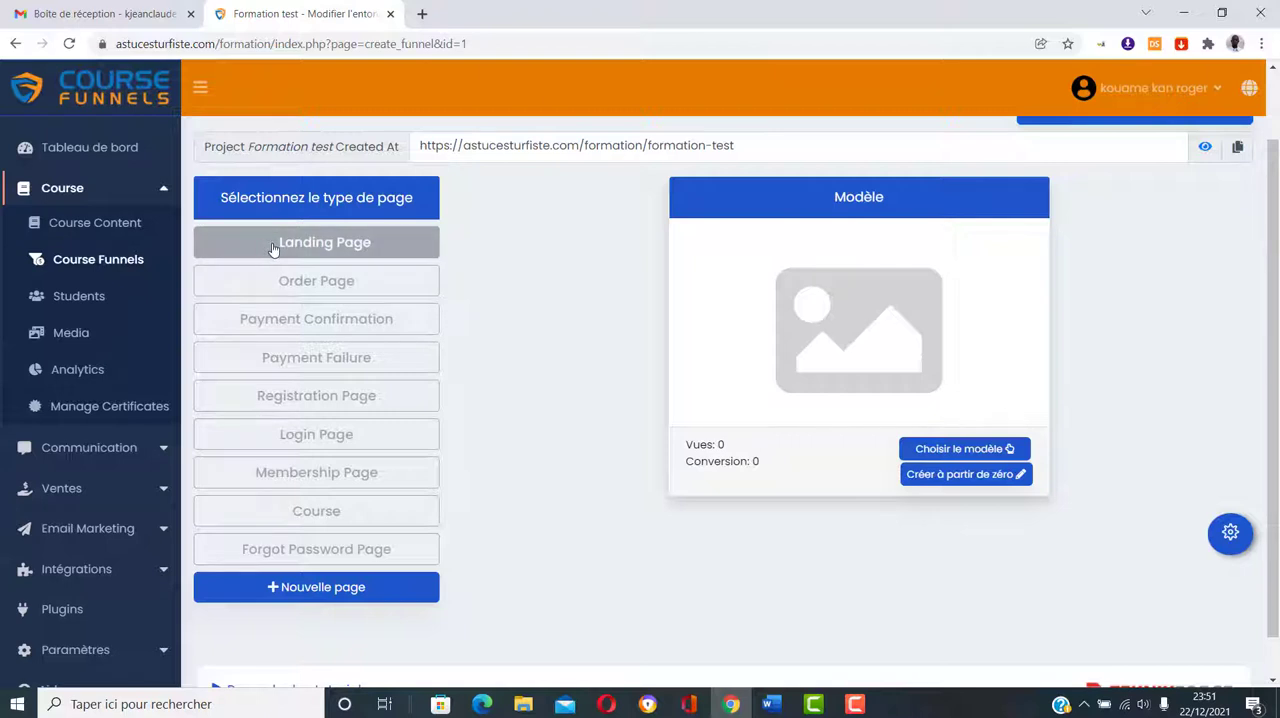
pyautogui.click(290, 283)
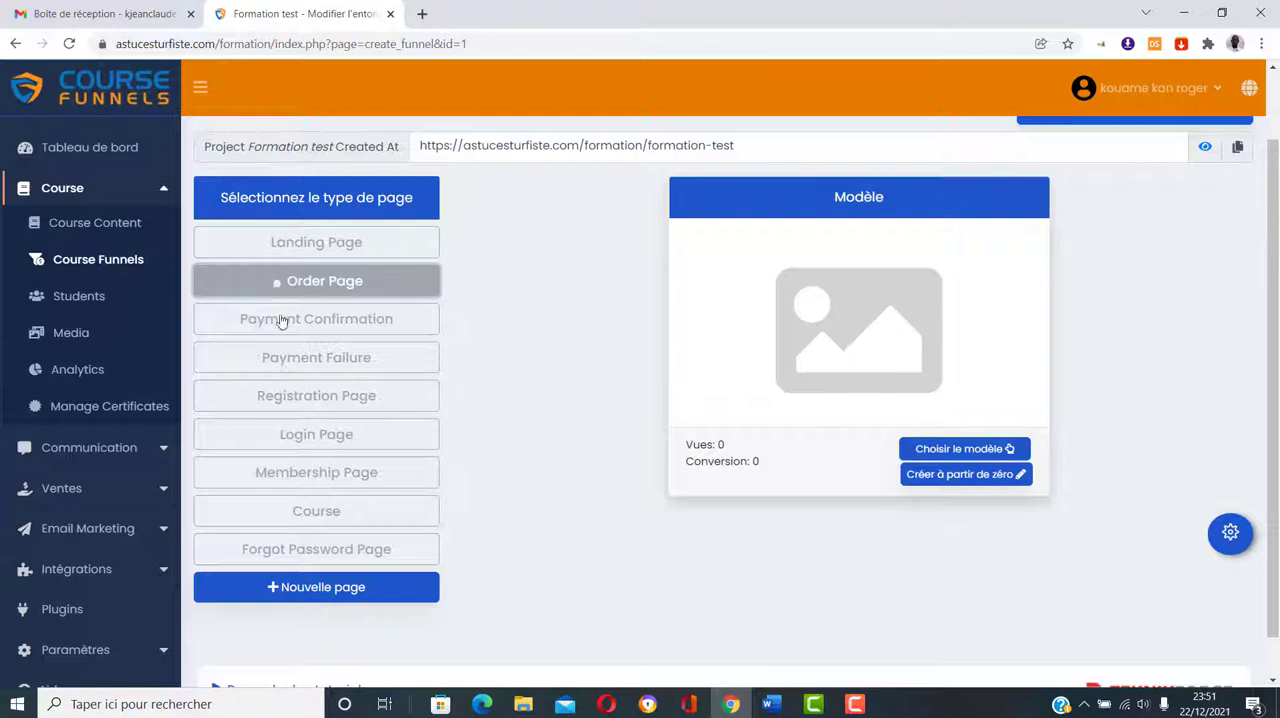
pyautogui.click(360, 332)
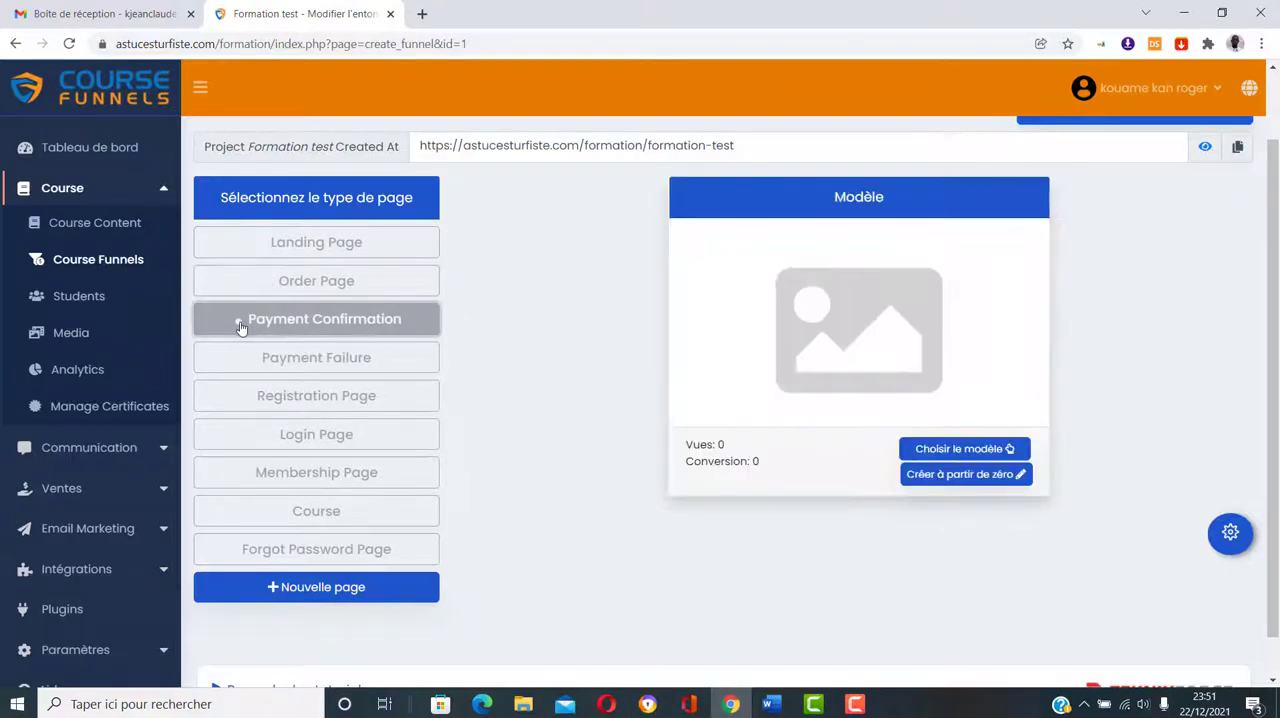
# Step: Select the Landing Page type and open the template gallery for it
pyautogui.click(222, 243)
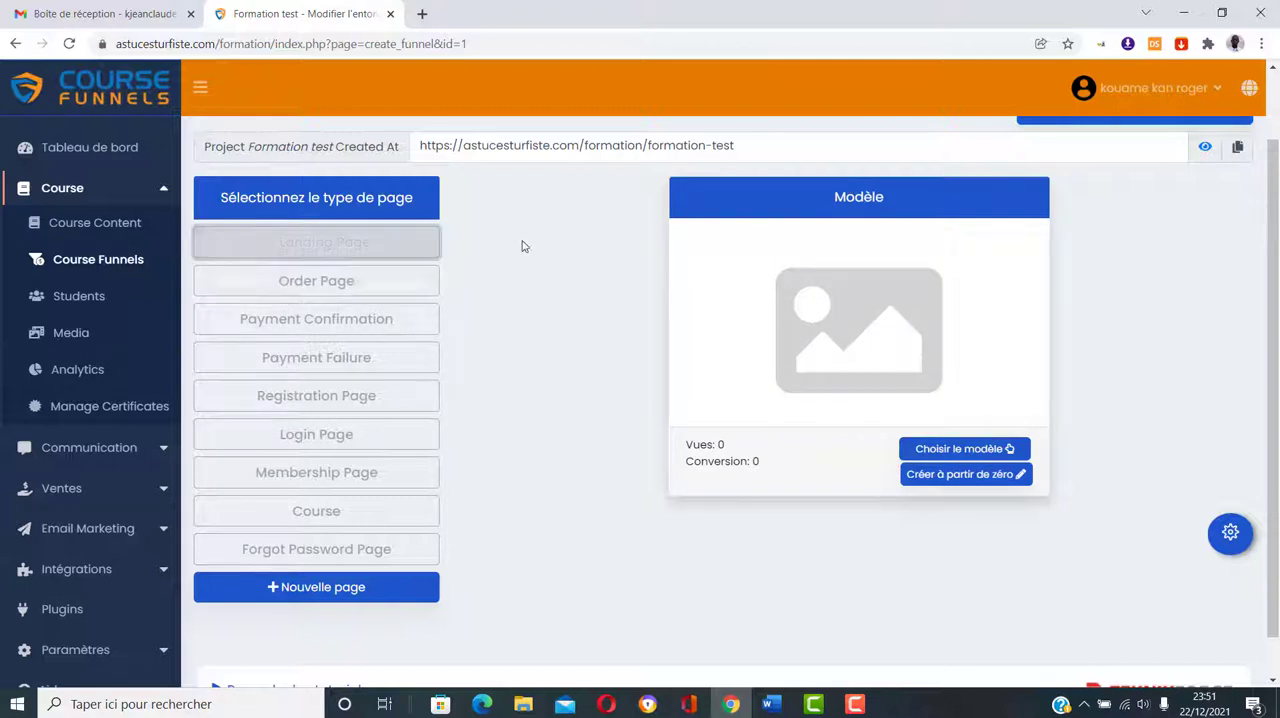
pyautogui.click(966, 478)
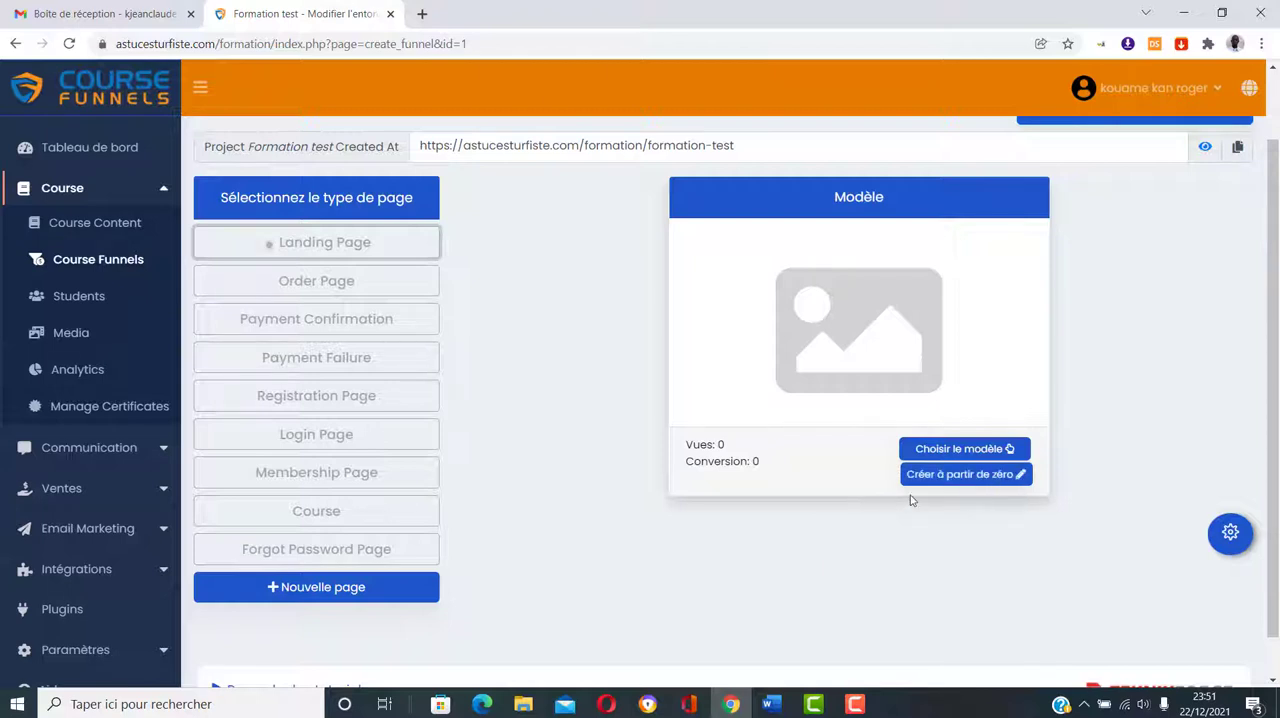
pyautogui.click(950, 482)
pyautogui.click(984, 450)
pyautogui.click(985, 451)
pyautogui.click(920, 456)
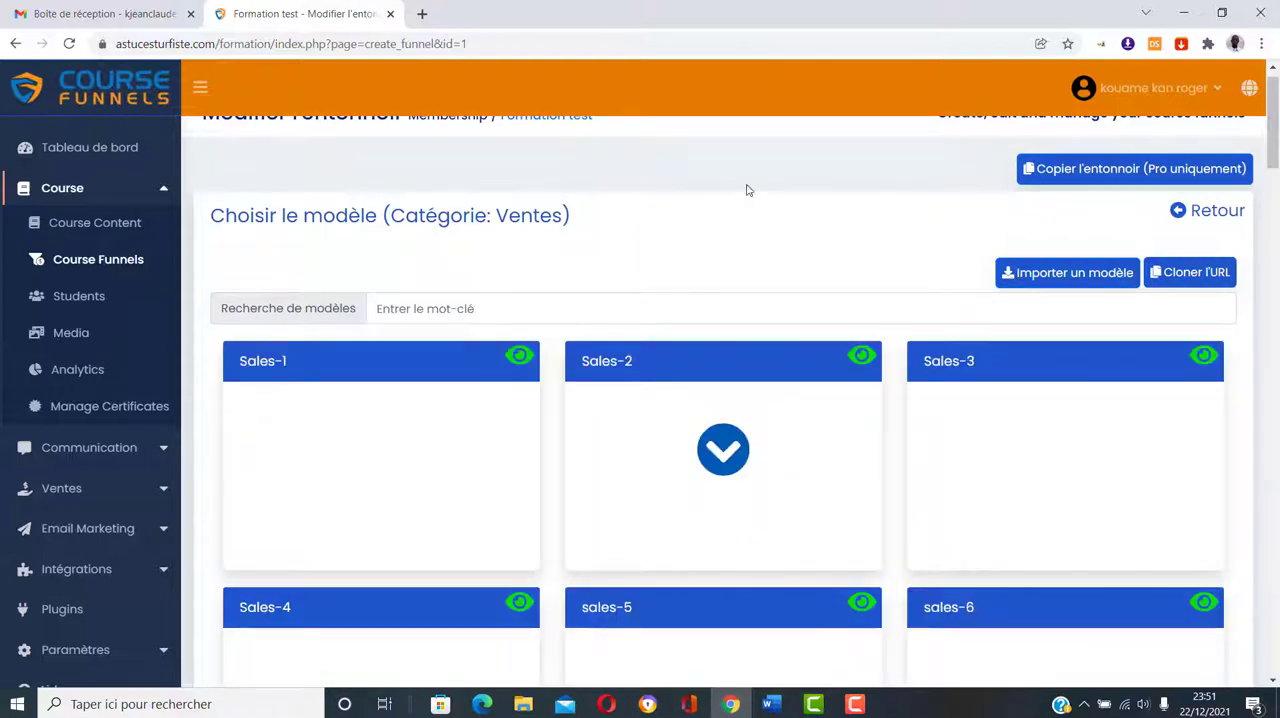
# Step: Browse the sales template gallery and look over the thumbnails of Sales-1, Sales-2 and Sales-3
pyautogui.scroll(-1, 767, 219)
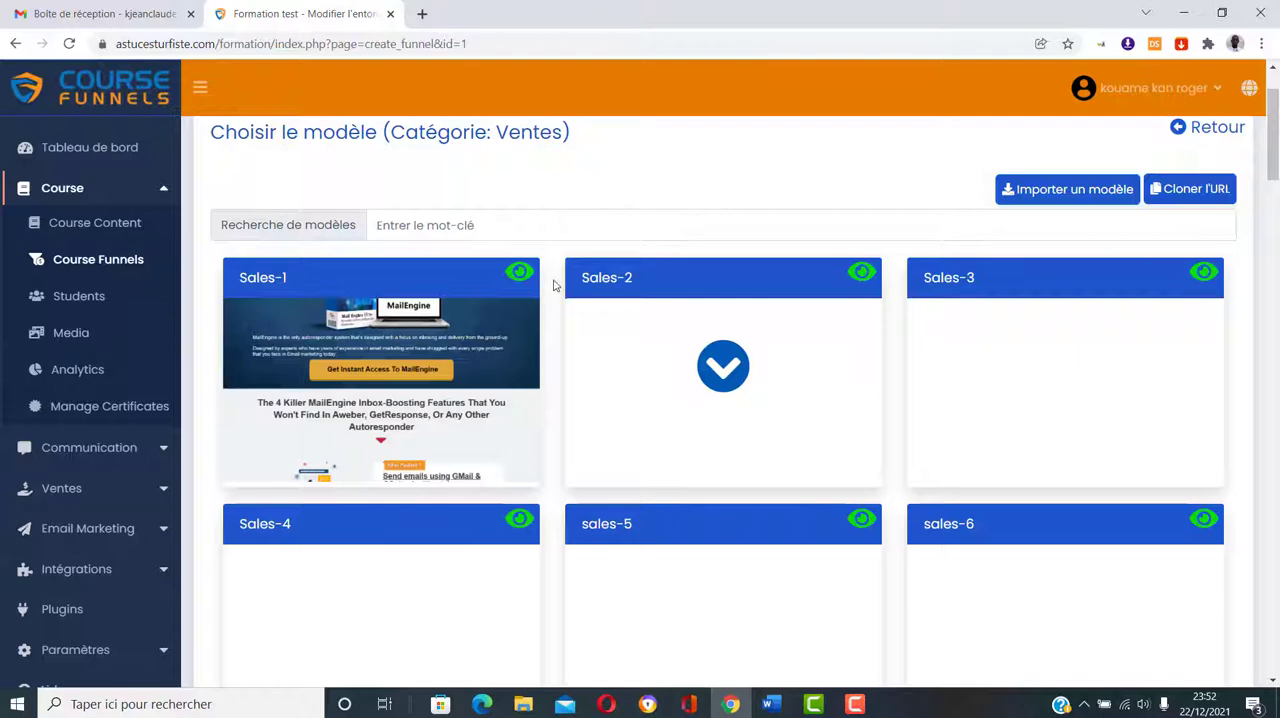
pyautogui.scroll(-2, 553, 286)
pyautogui.scroll(1, 440, 310)
pyautogui.moveTo(440, 318)
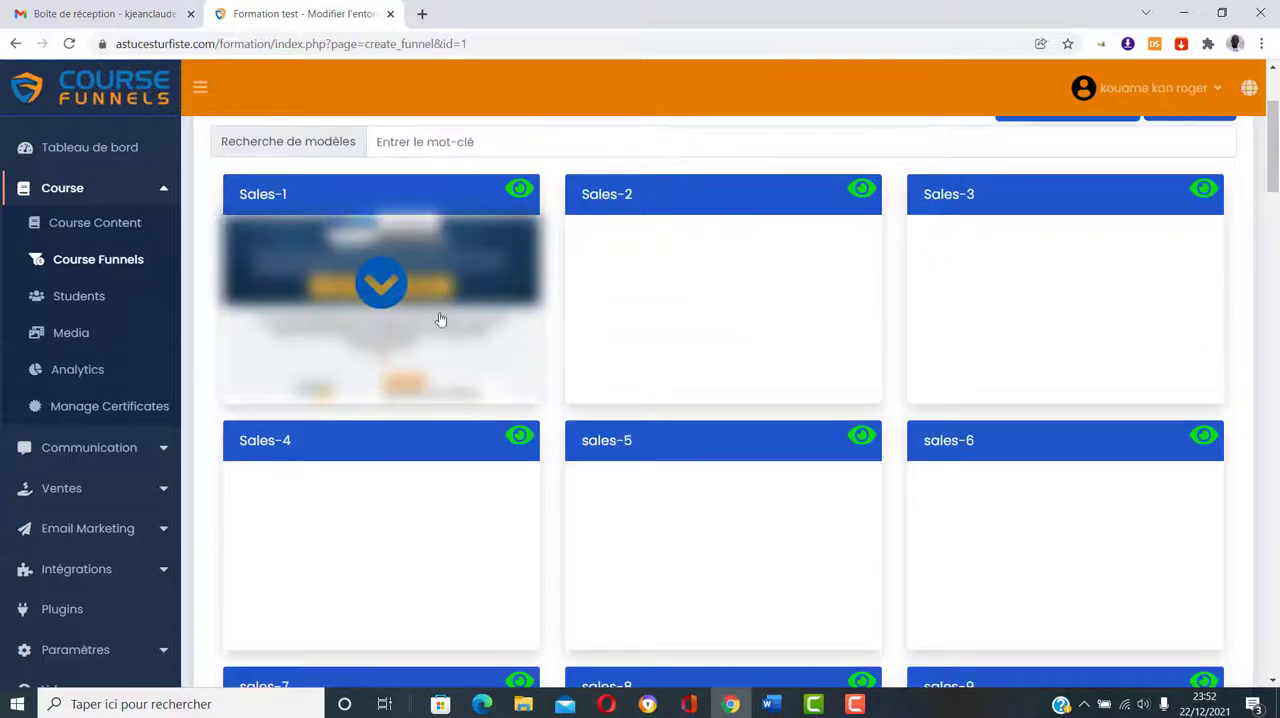
pyautogui.moveTo(568, 291)
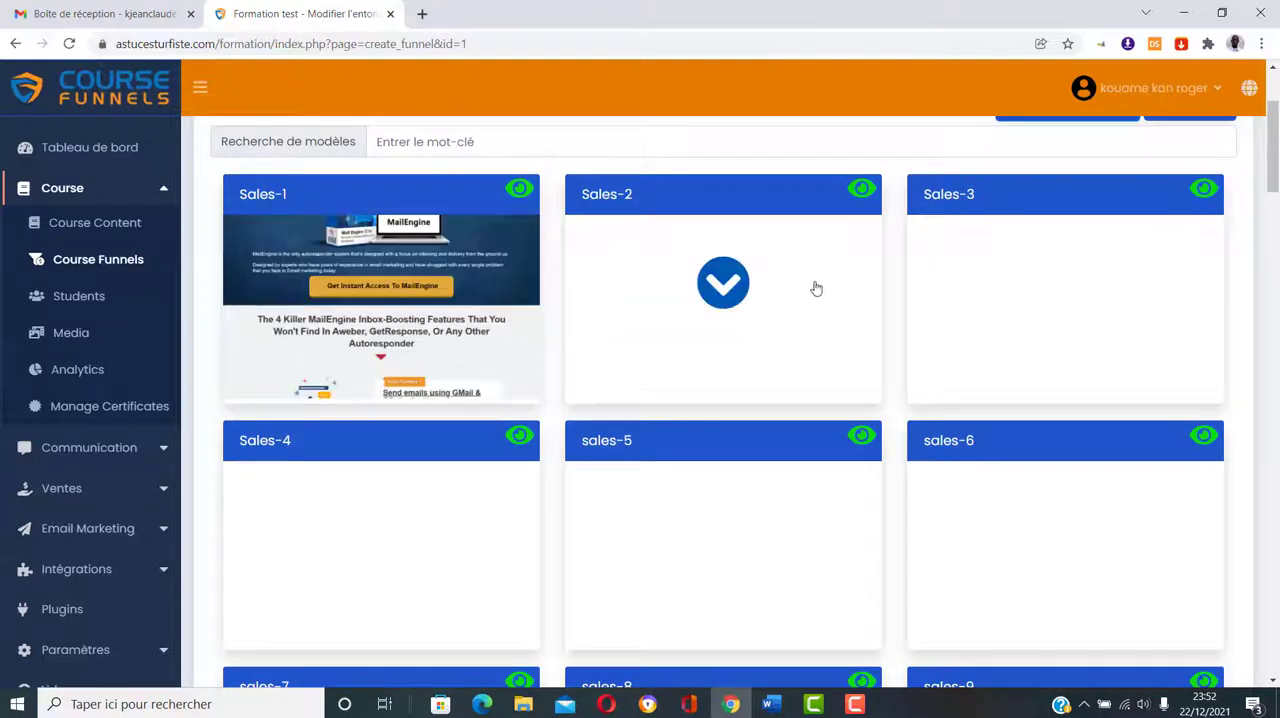
pyautogui.scroll(-9, 1030, 363)
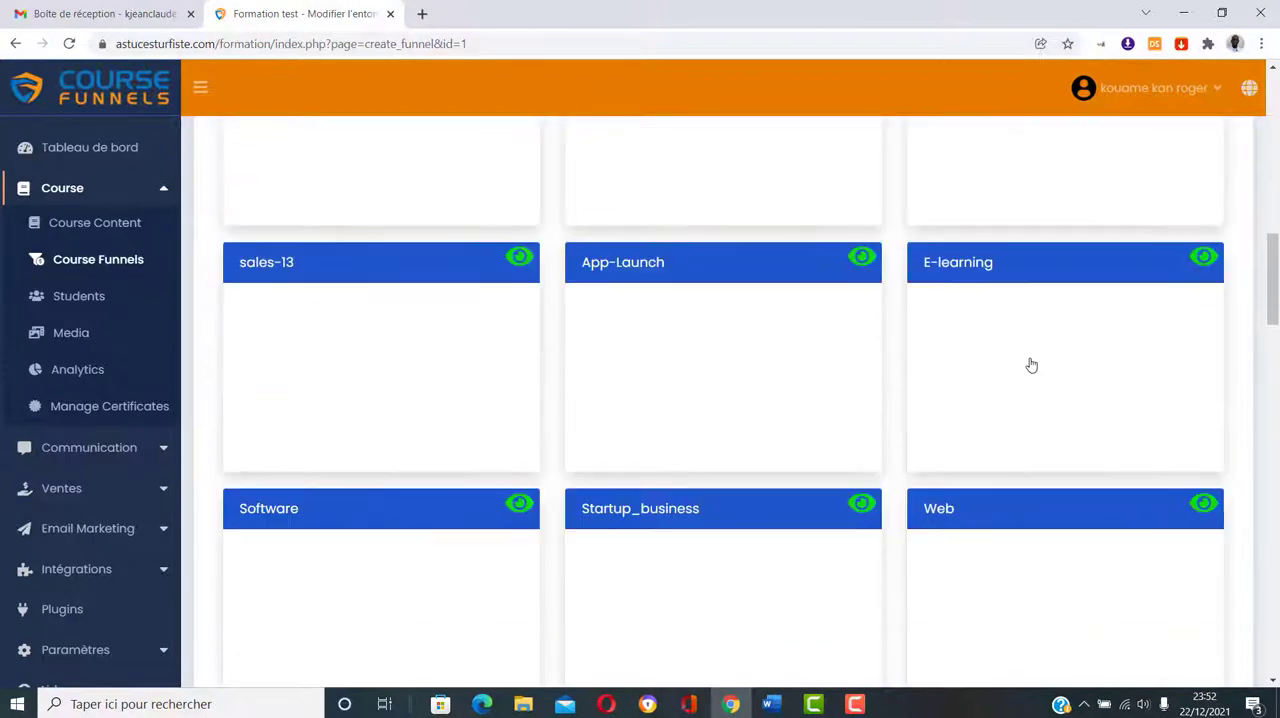
pyautogui.scroll(-15, 1031, 365)
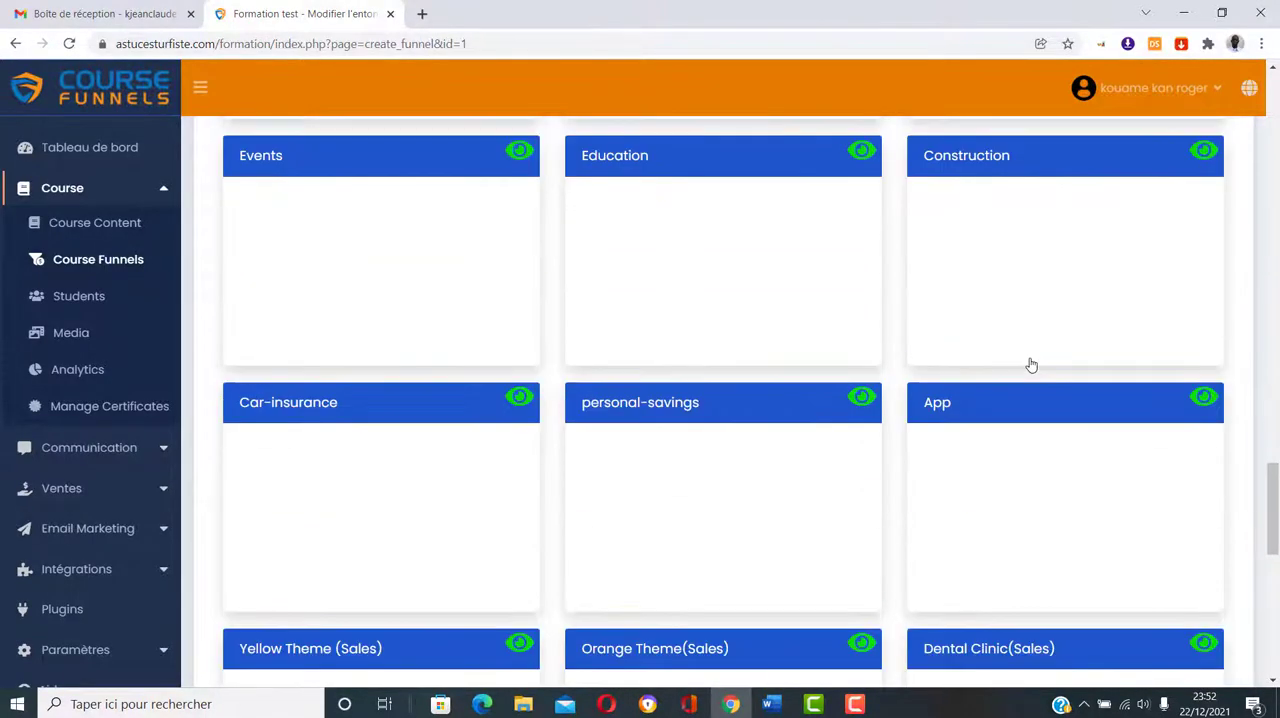
pyautogui.scroll(-3, 1031, 365)
pyautogui.scroll(15, 1031, 365)
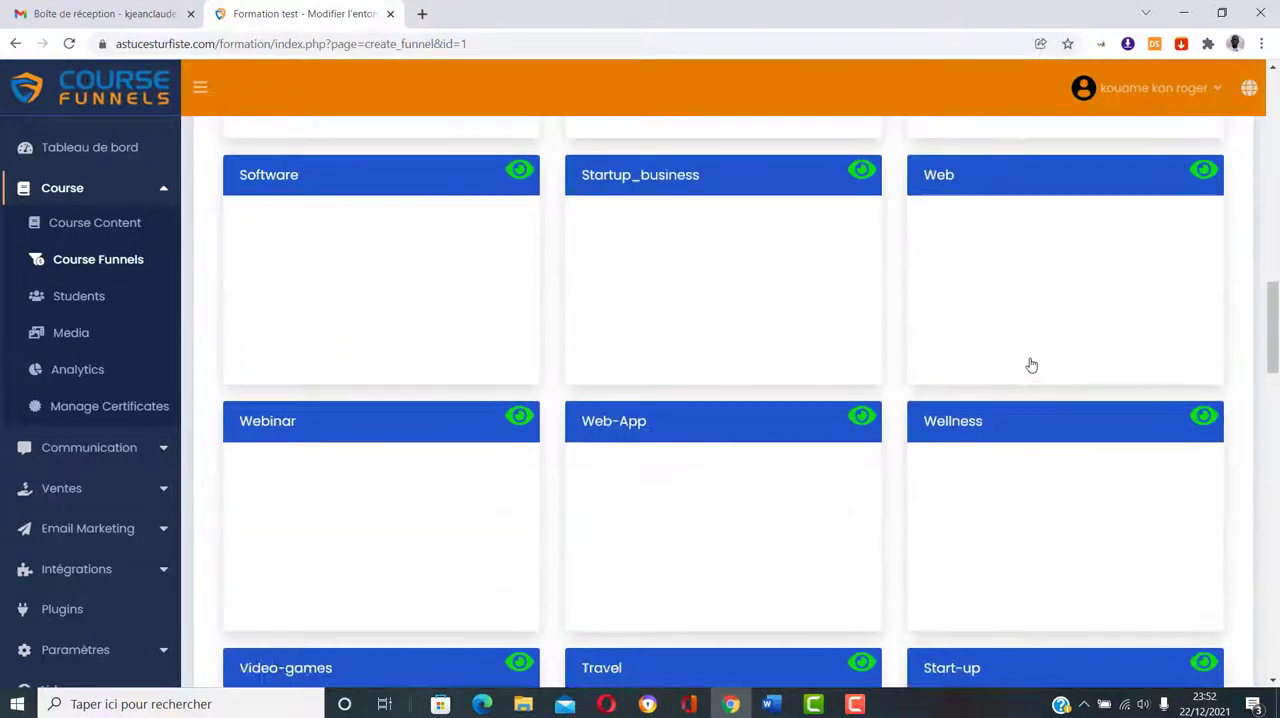
pyautogui.scroll(15, 1031, 365)
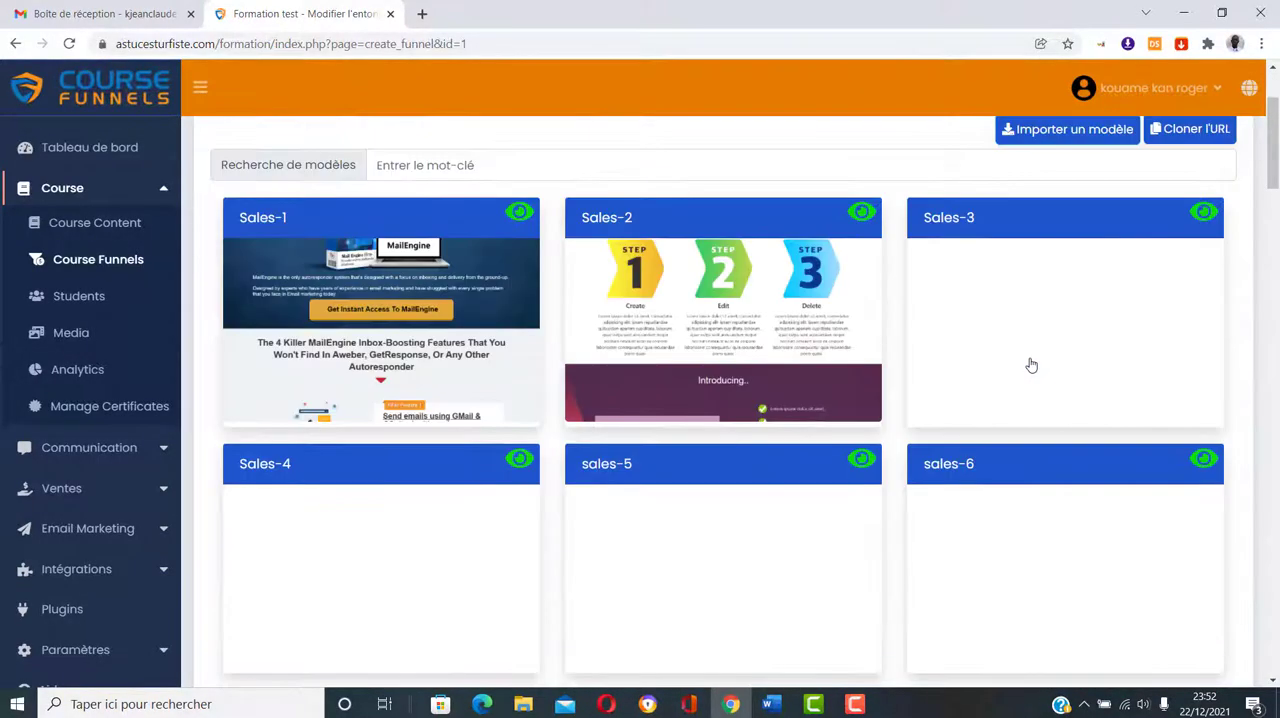
pyautogui.moveTo(1038, 405)
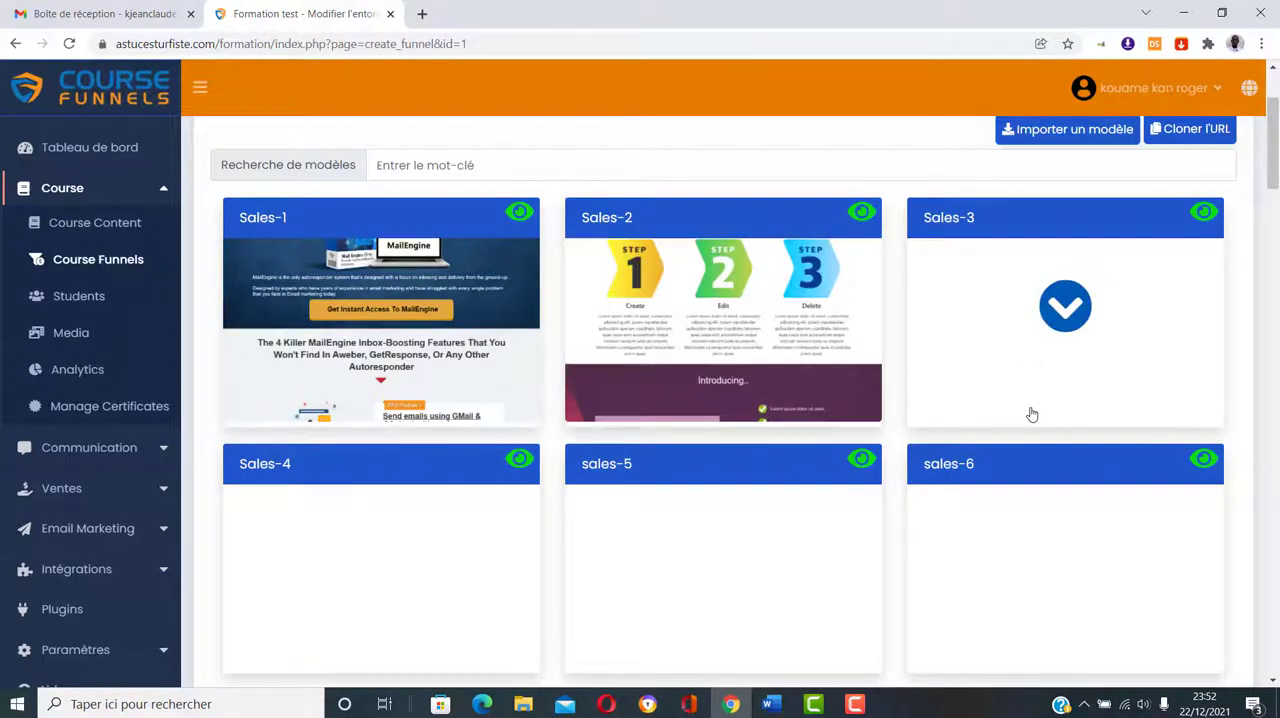
pyautogui.scroll(1, 850, 490)
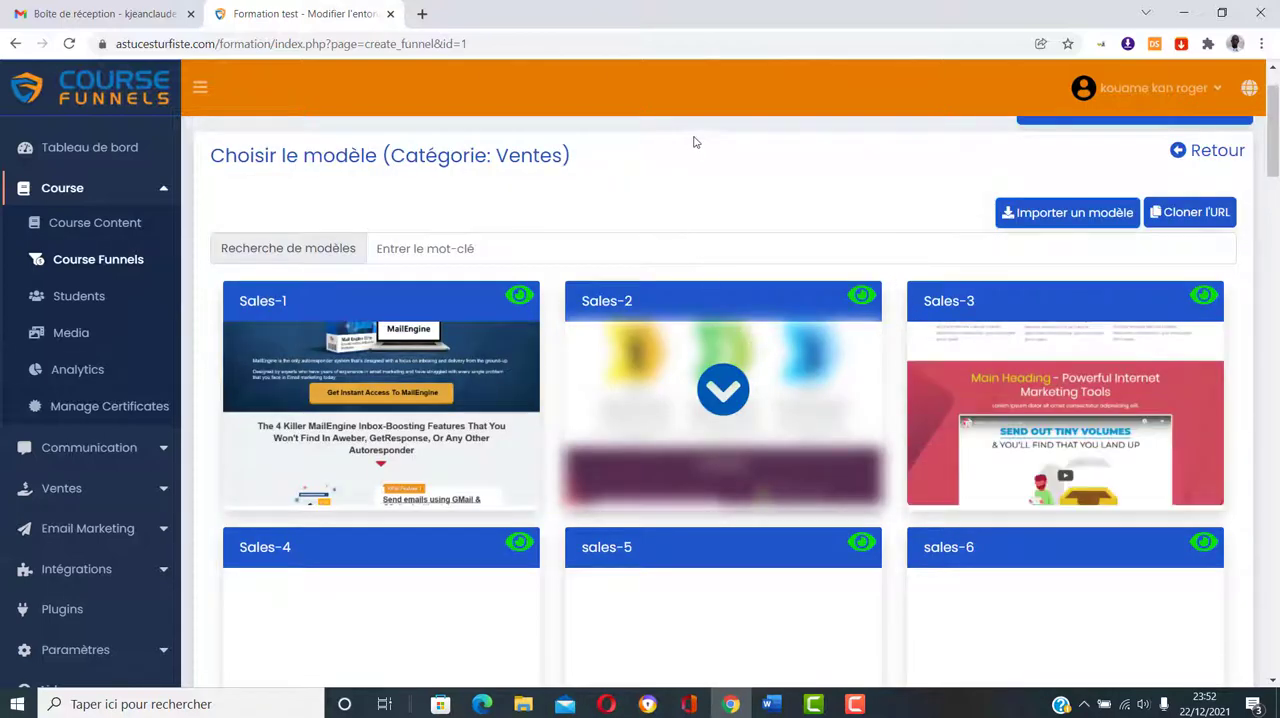
pyautogui.moveTo(513, 302)
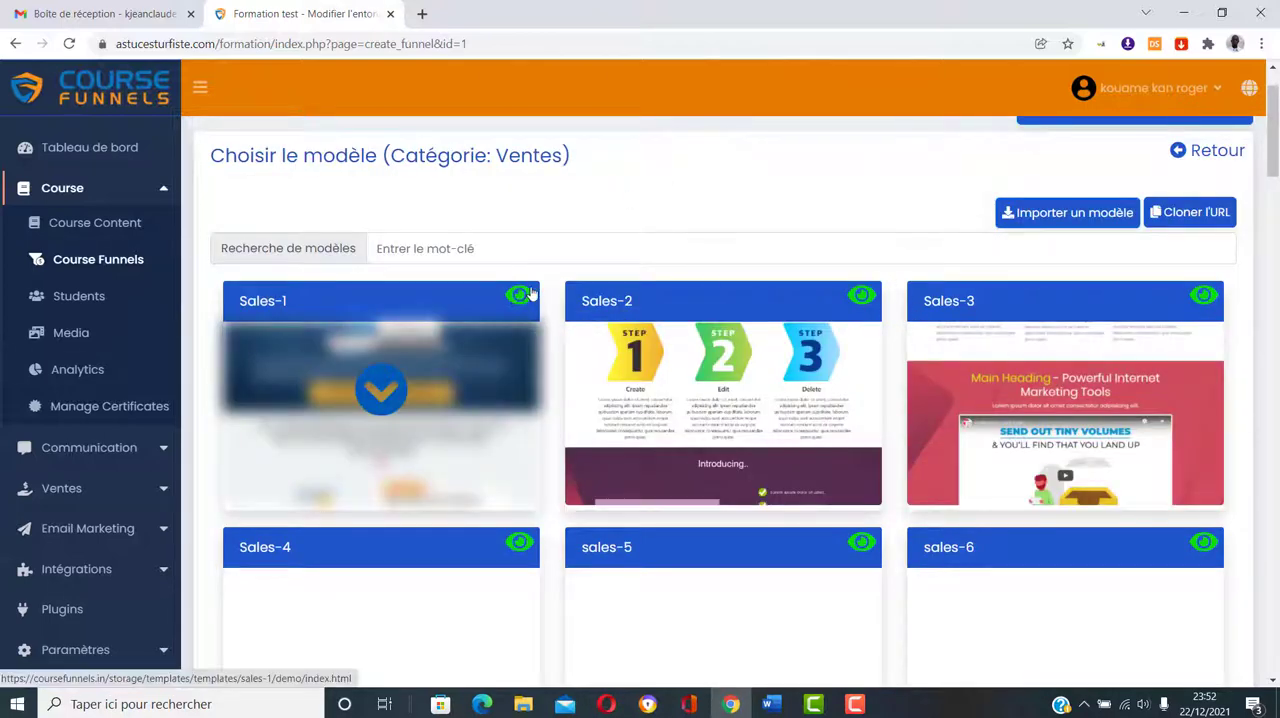
# Step: Preview the Sales-1 template demo and look over its whole page, from the headline and video to the feature checklist
pyautogui.click(521, 298)
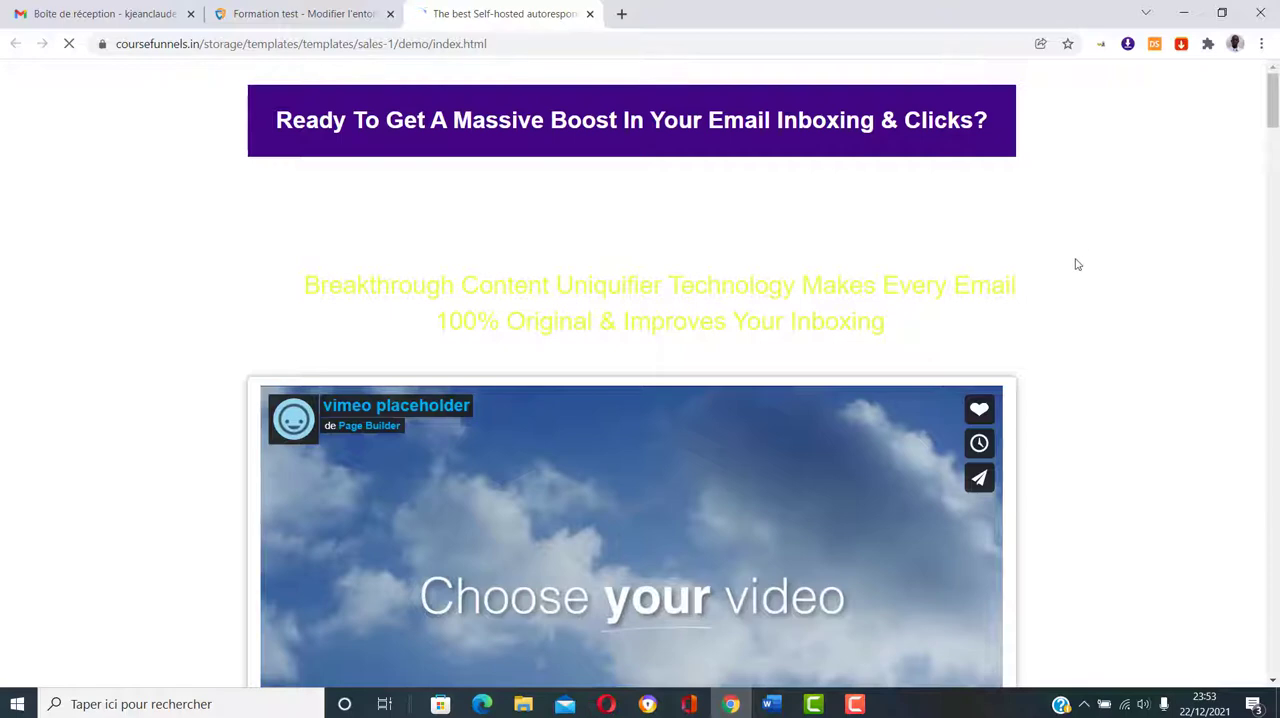
pyautogui.scroll(-2, 1077, 264)
pyautogui.scroll(-2, 1077, 264)
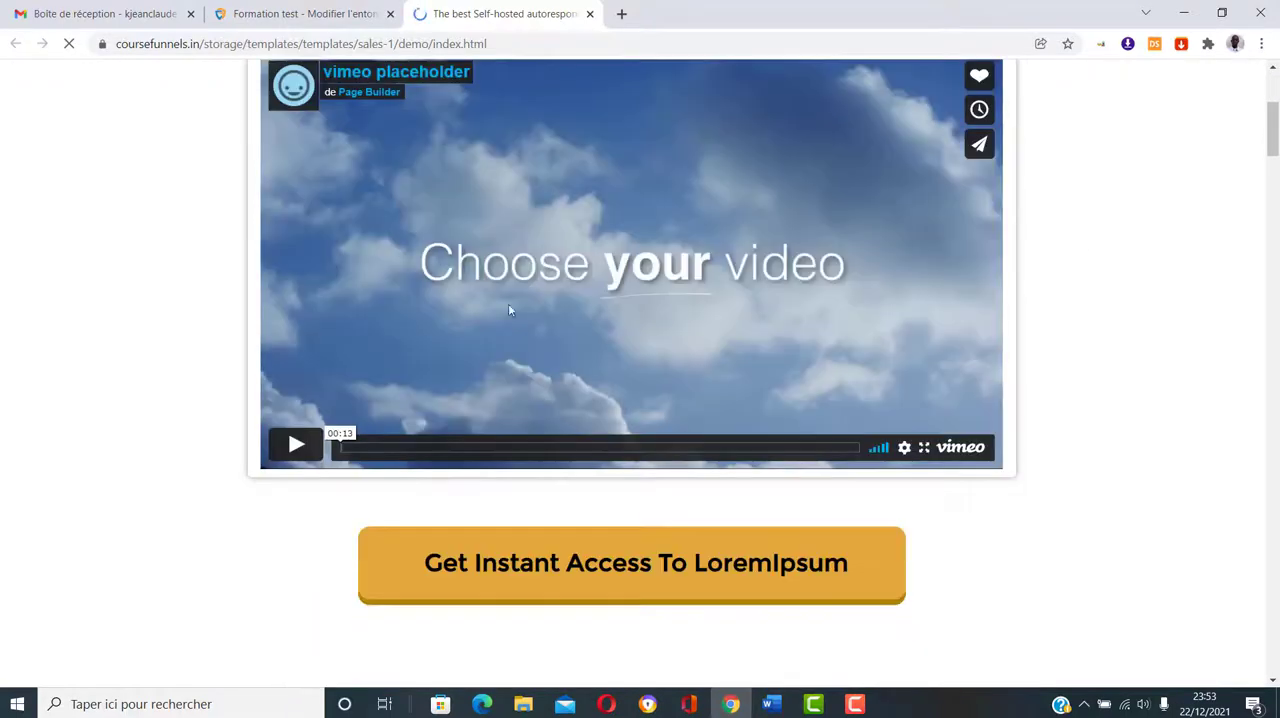
pyautogui.scroll(-2, 767, 307)
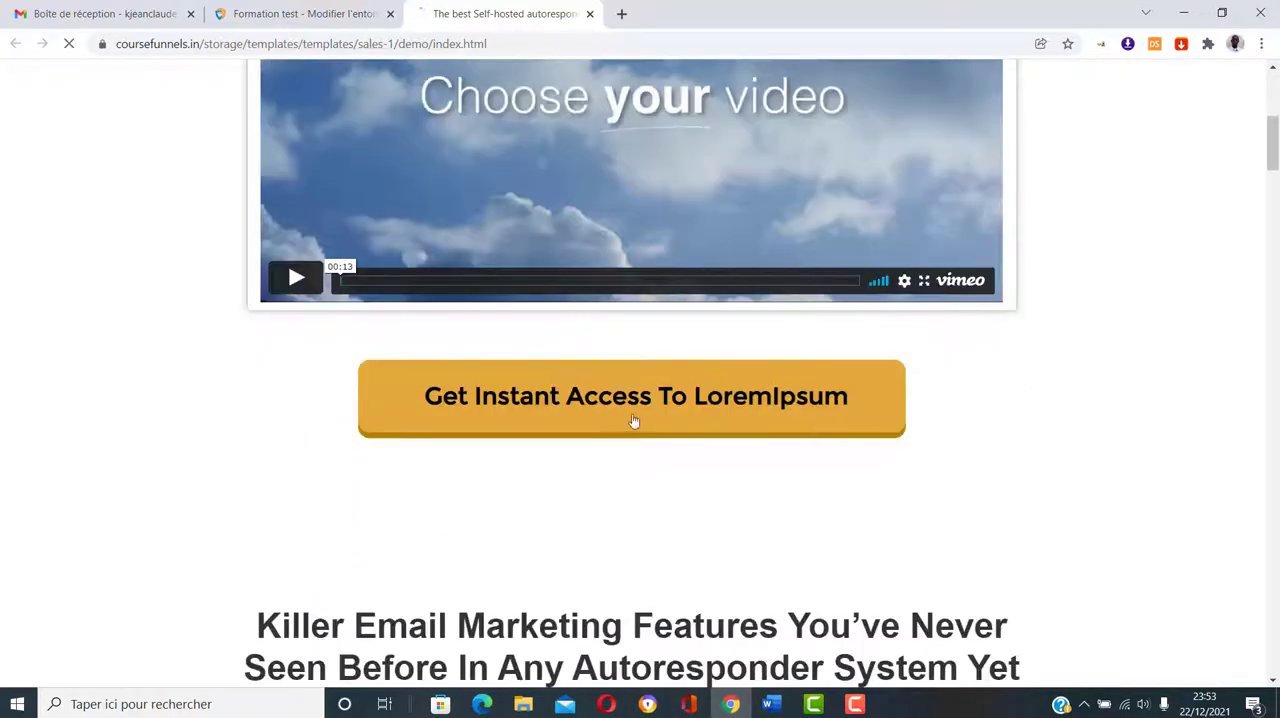
pyautogui.scroll(-14, 962, 423)
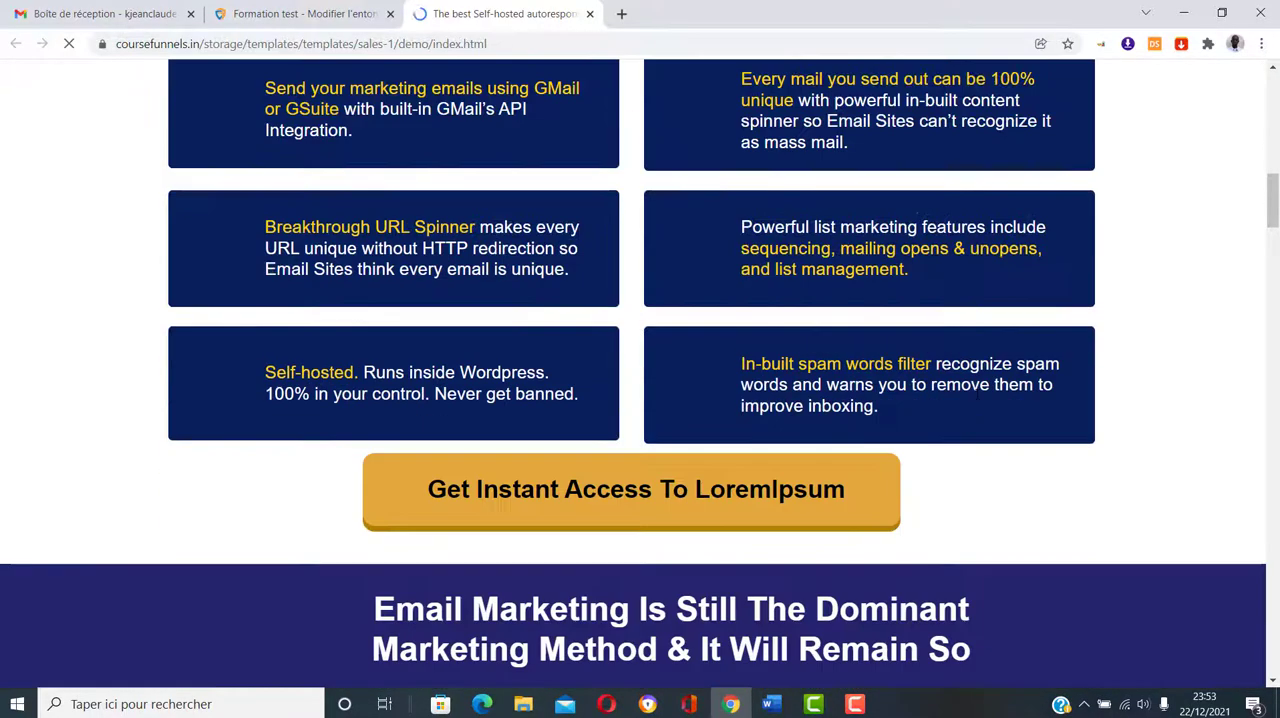
pyautogui.scroll(-12, 977, 394)
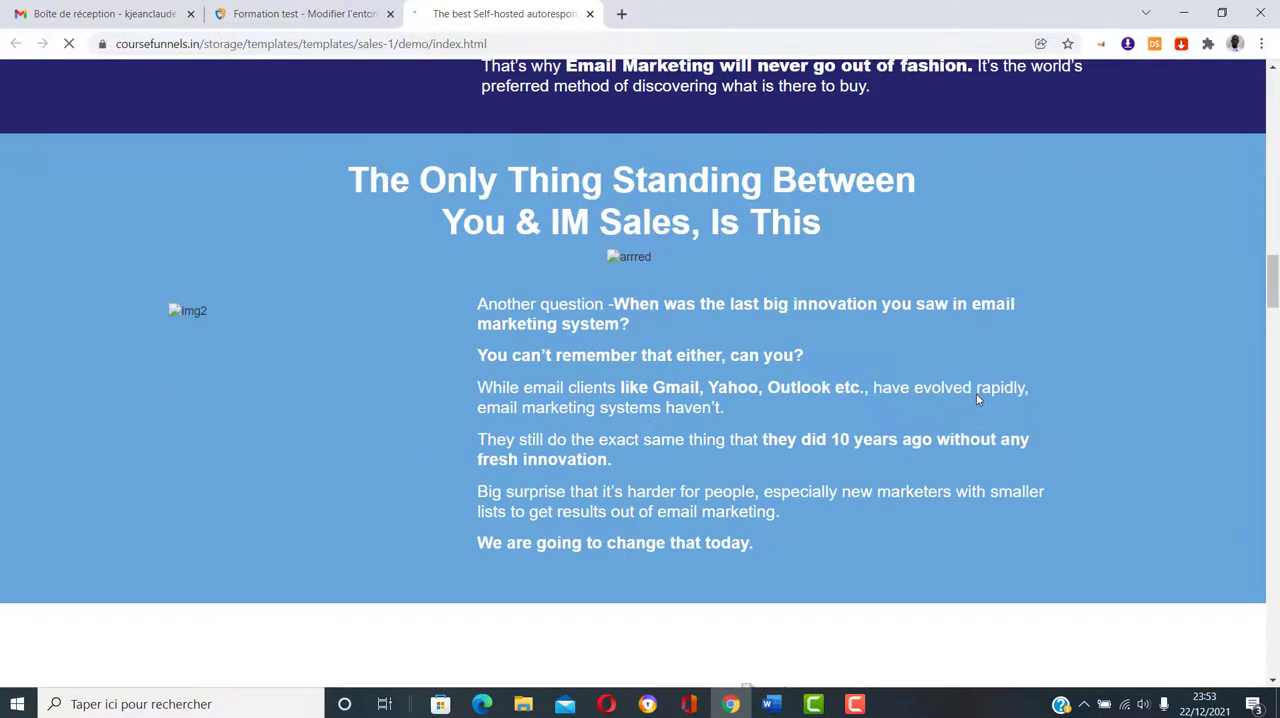
pyautogui.scroll(-1, 977, 395)
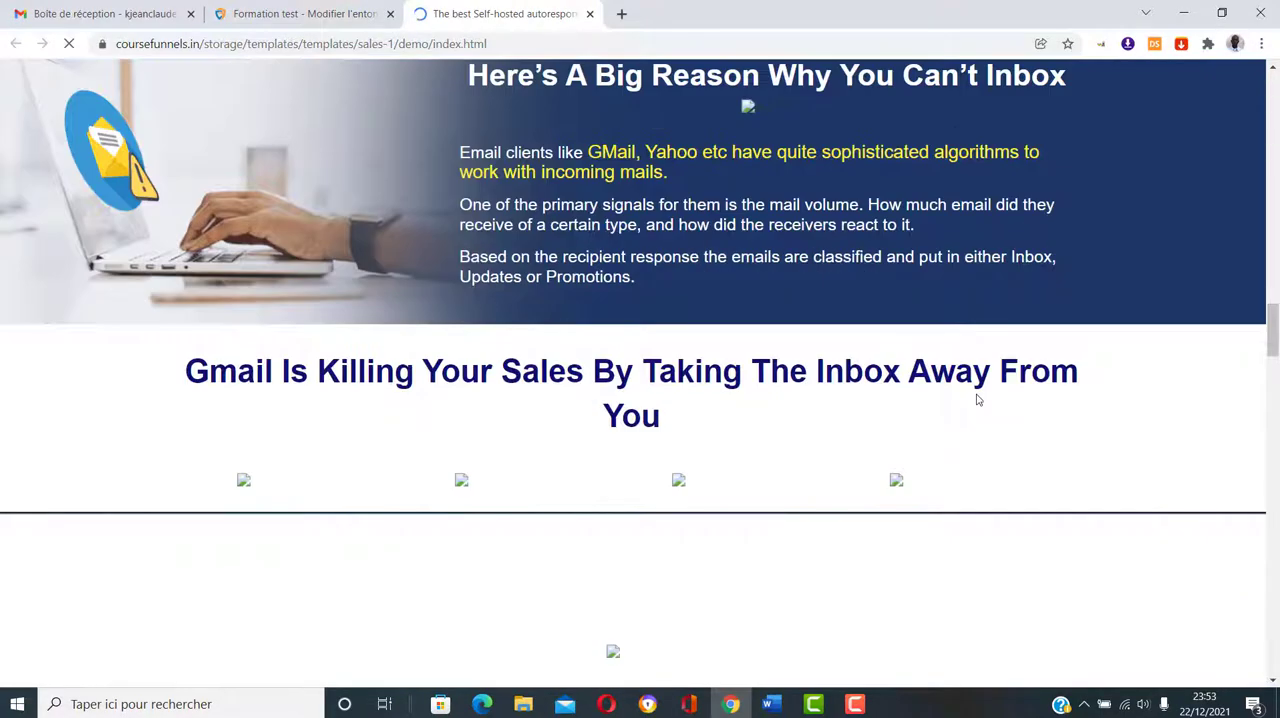
pyautogui.scroll(4, 977, 398)
pyautogui.scroll(-3, 977, 401)
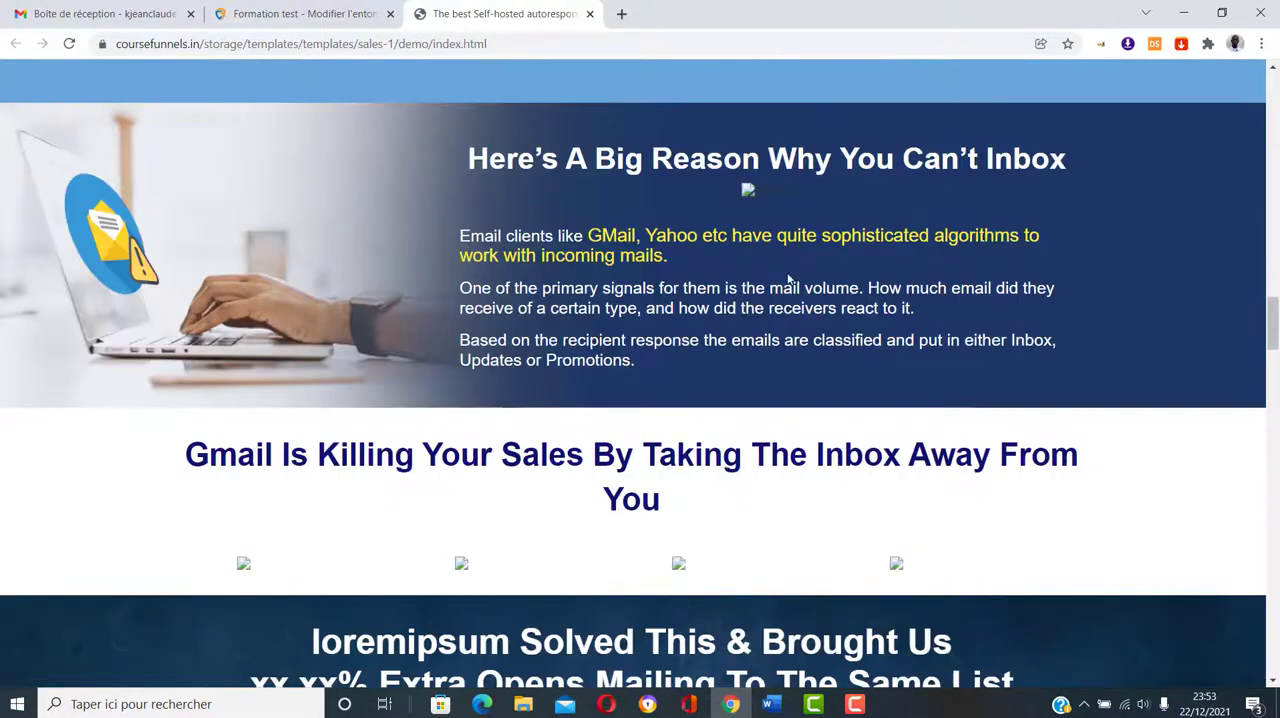
pyautogui.scroll(-6, 801, 306)
pyautogui.scroll(-2, 801, 308)
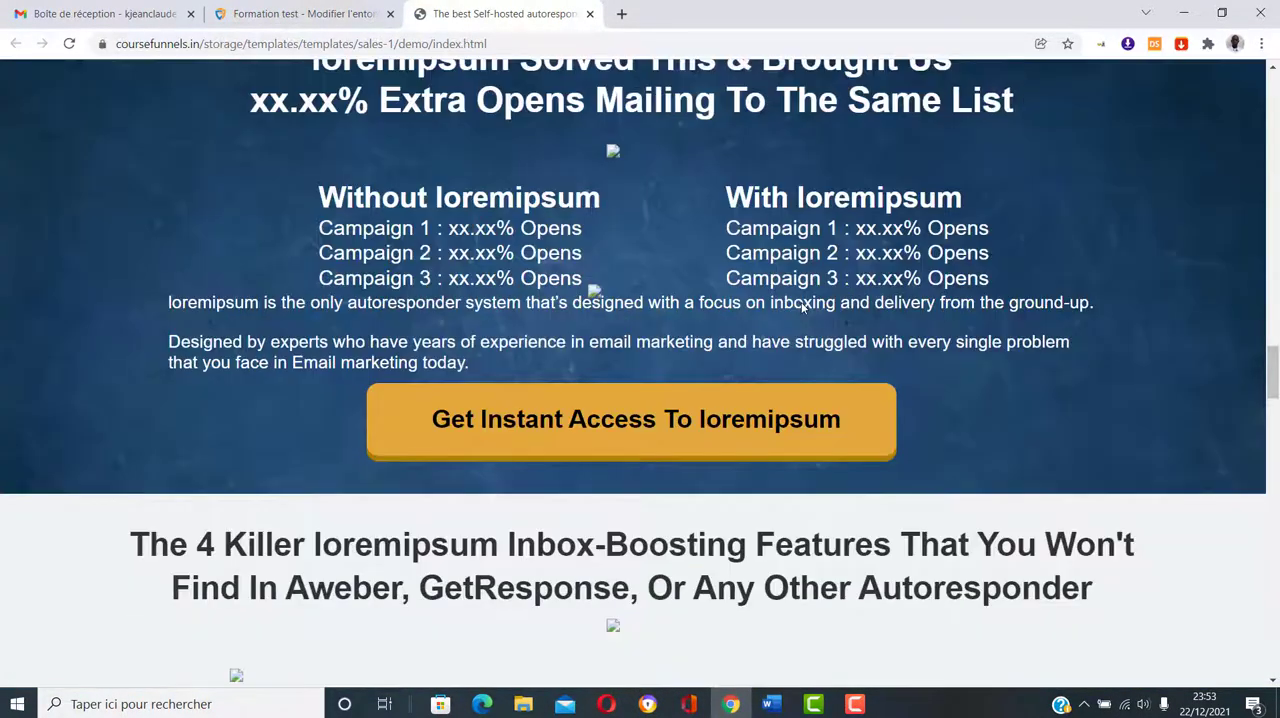
pyautogui.scroll(-8, 801, 306)
pyautogui.scroll(3, 801, 308)
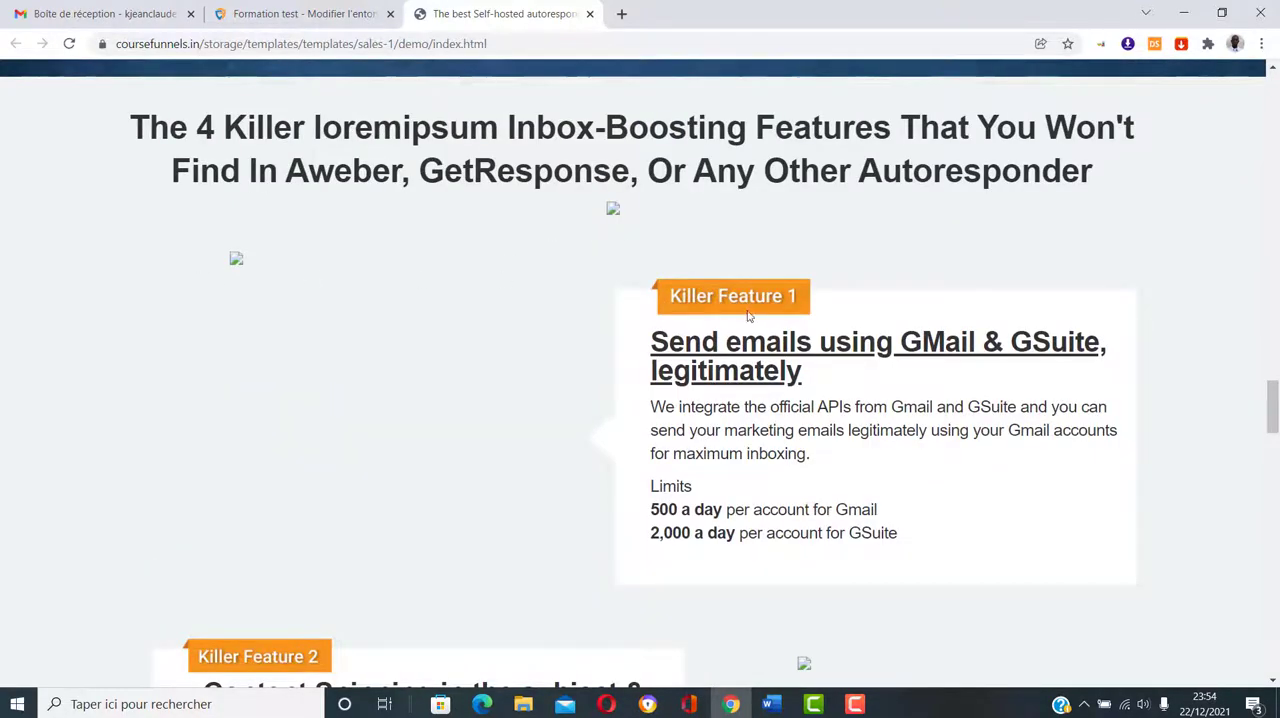
pyautogui.scroll(-12, 758, 320)
pyautogui.scroll(-8, 759, 324)
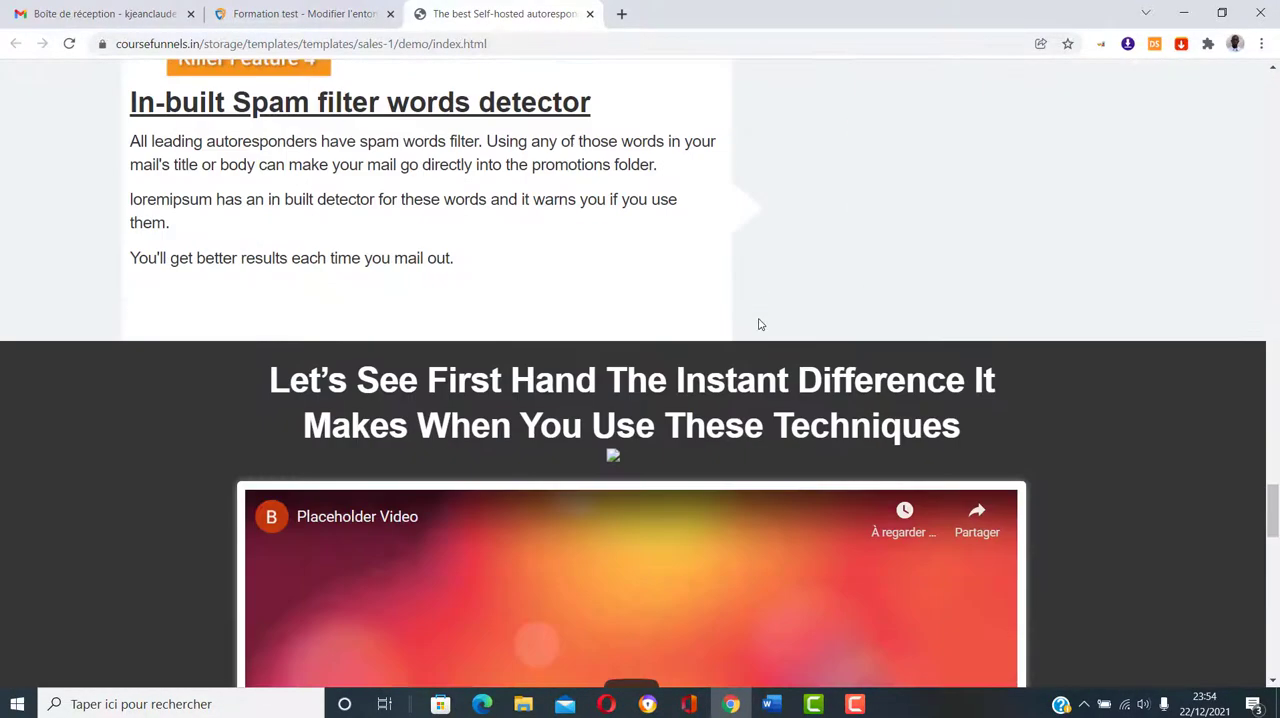
pyautogui.scroll(-3, 729, 186)
pyautogui.scroll(-10, 729, 186)
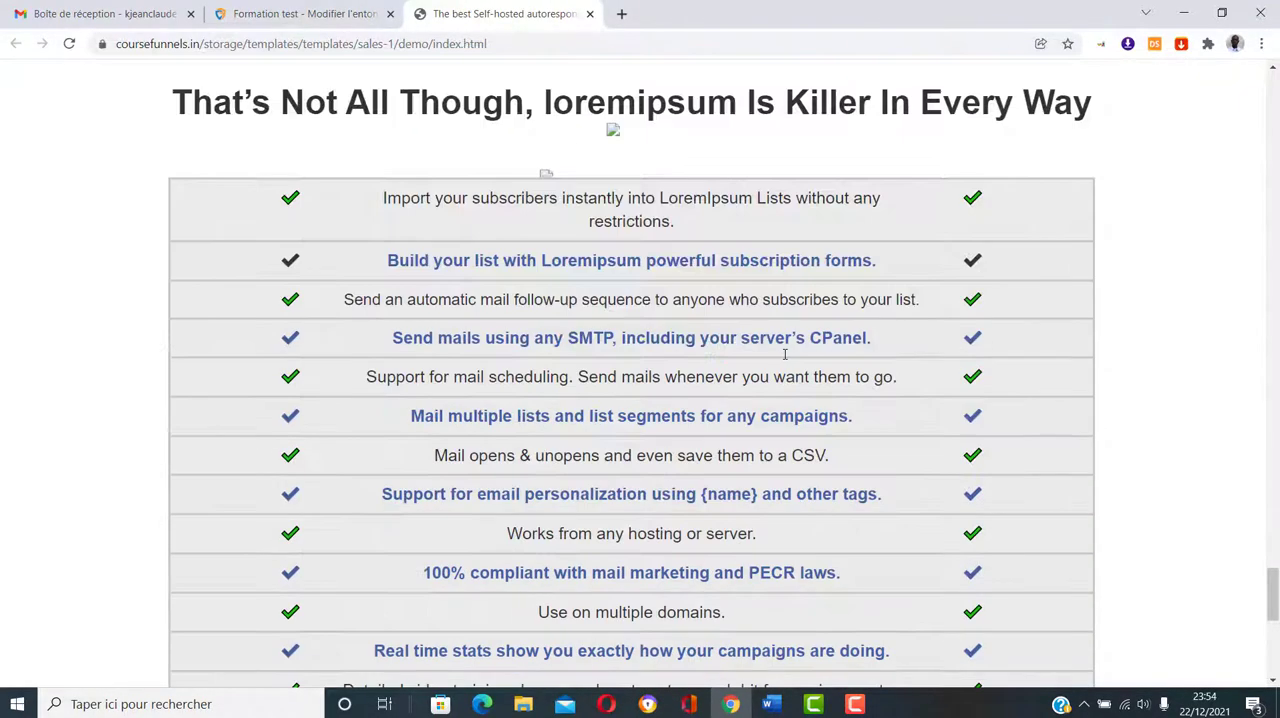
pyautogui.scroll(20, 785, 355)
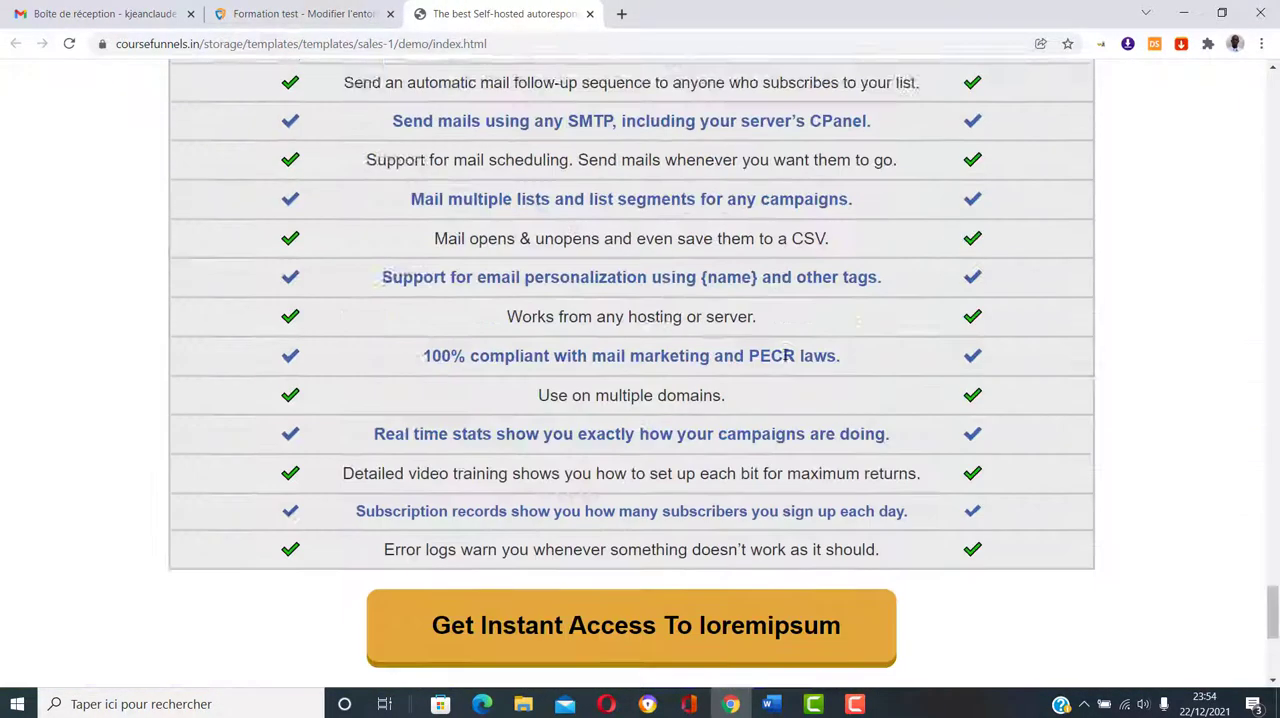
pyautogui.scroll(20, 785, 355)
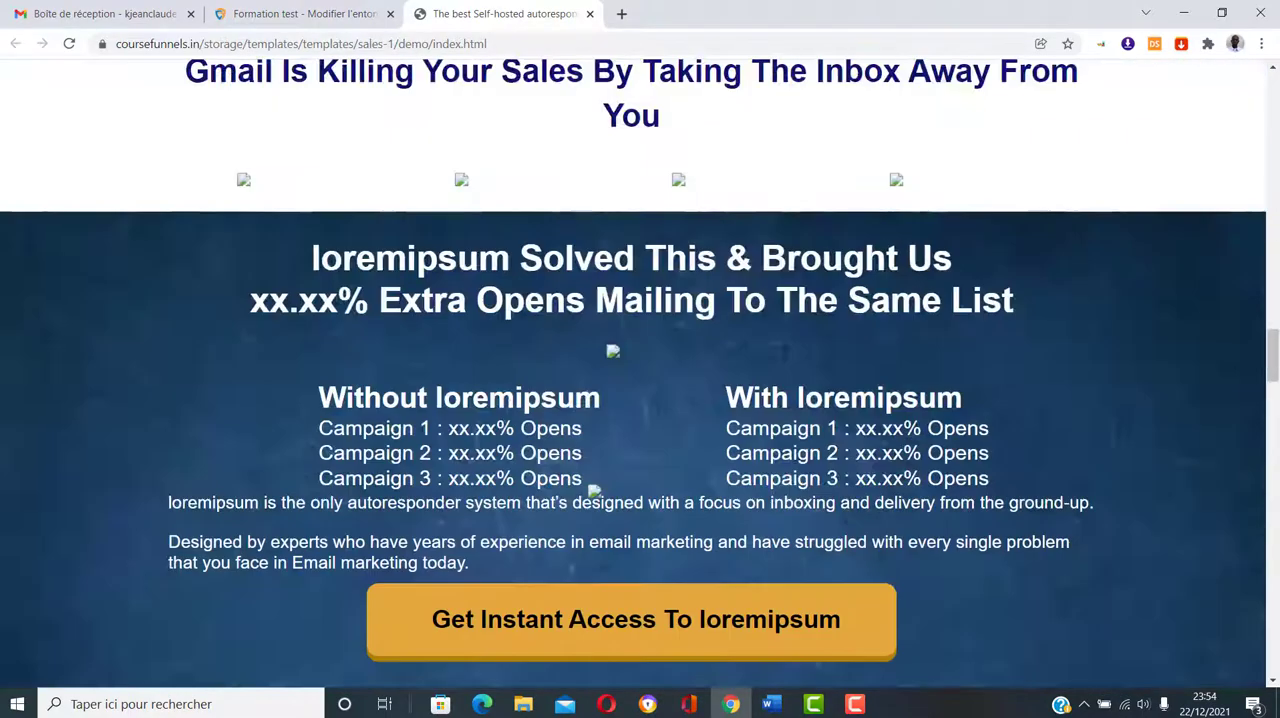
pyautogui.scroll(15, 785, 354)
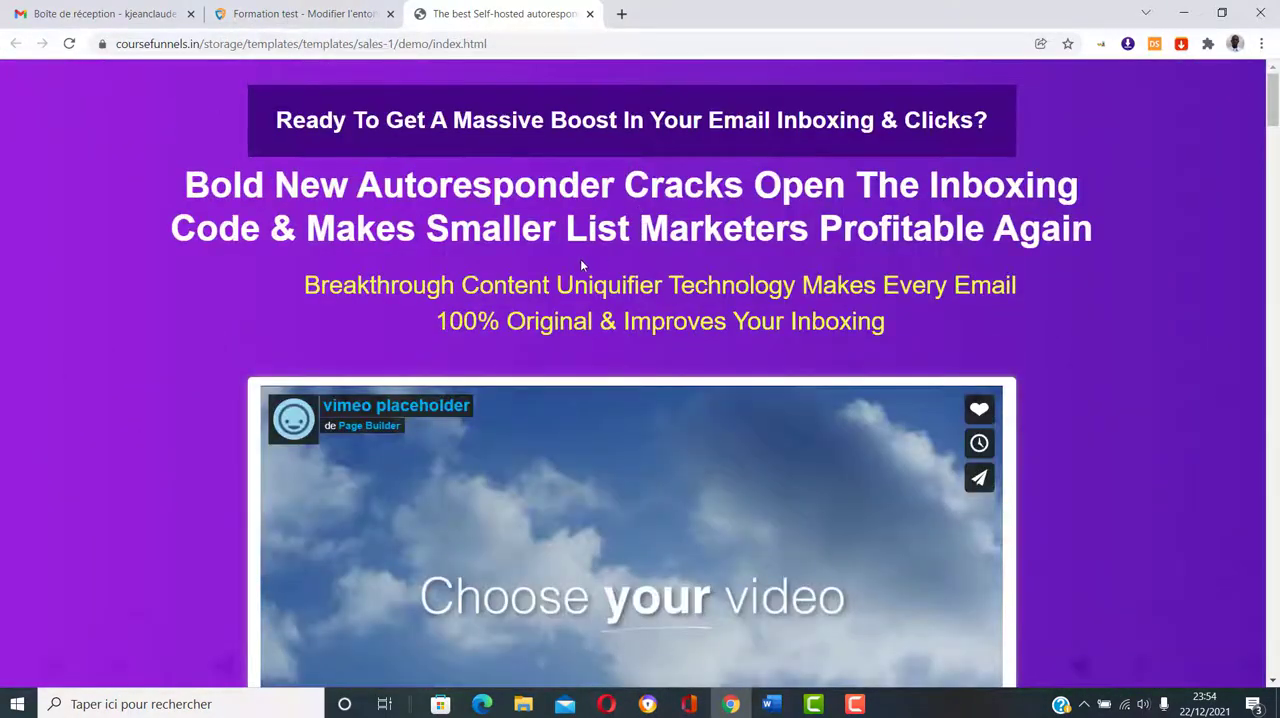
pyautogui.scroll(-3, 580, 259)
# Step: Return to the template gallery and preview the sales-5 demo, from its headline and services to the testimonial and sign-up form
pyautogui.click(314, 12)
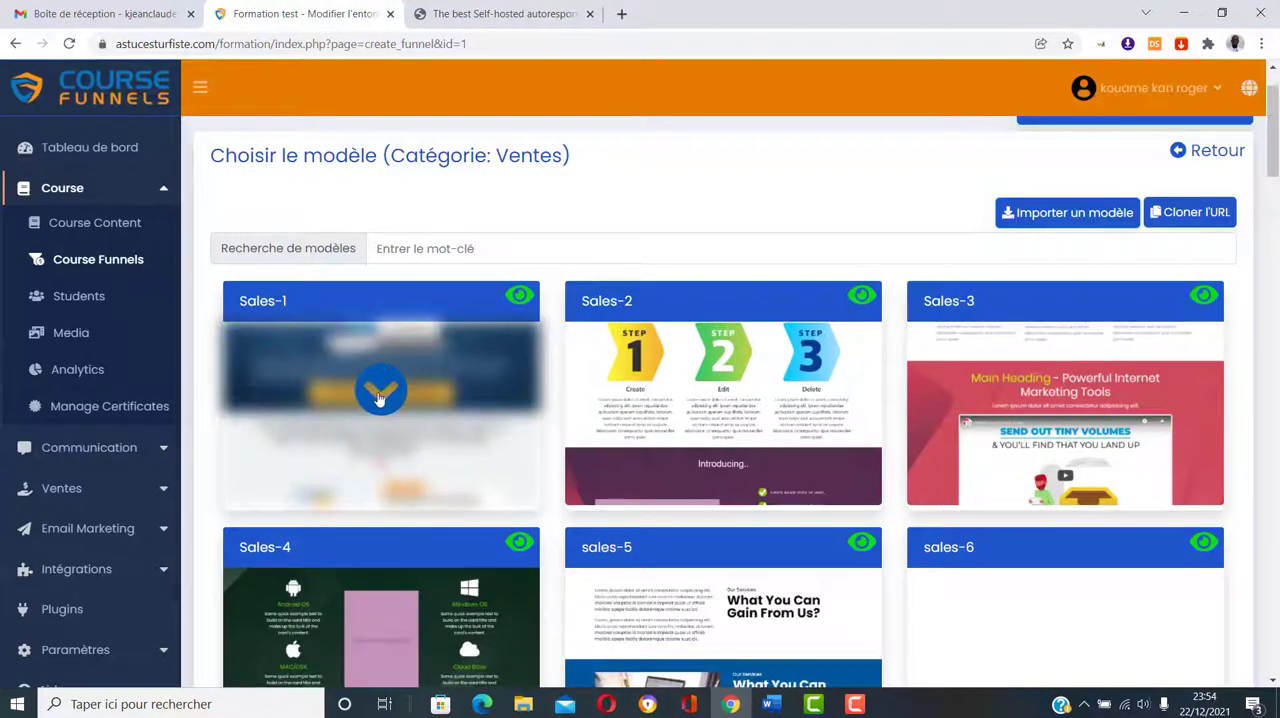
pyautogui.scroll(-4, 775, 455)
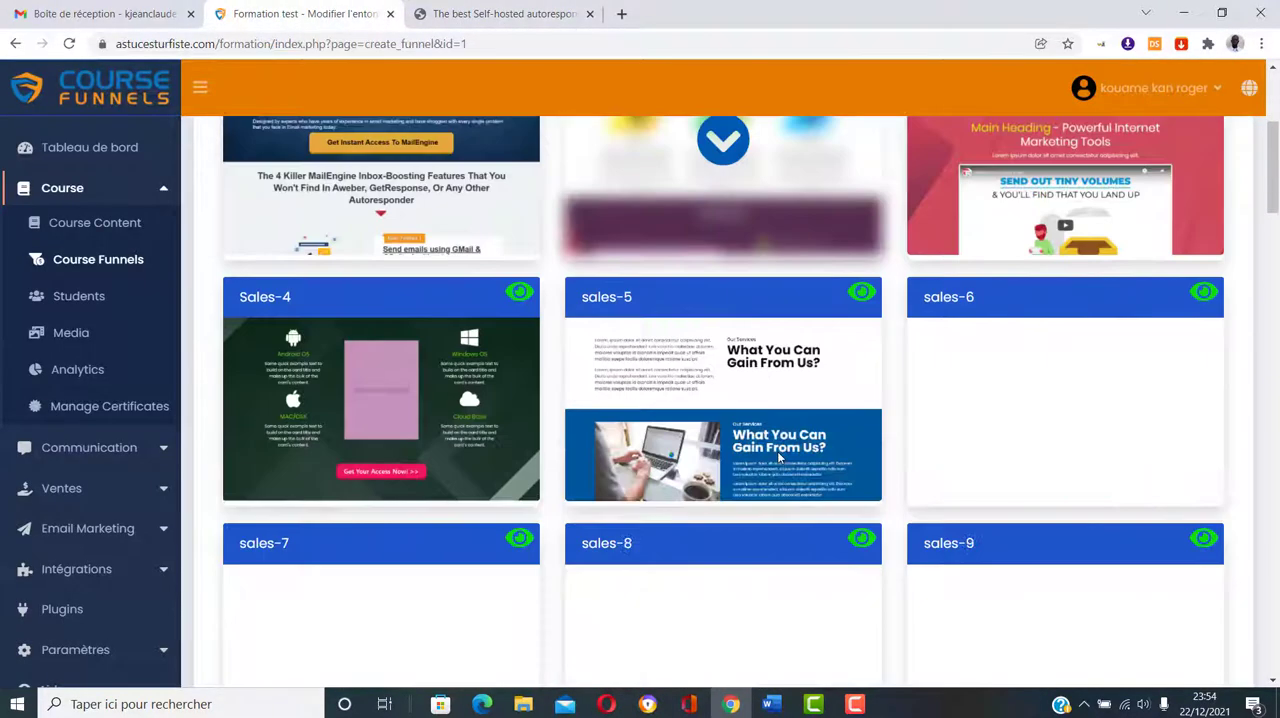
pyautogui.scroll(2, 777, 460)
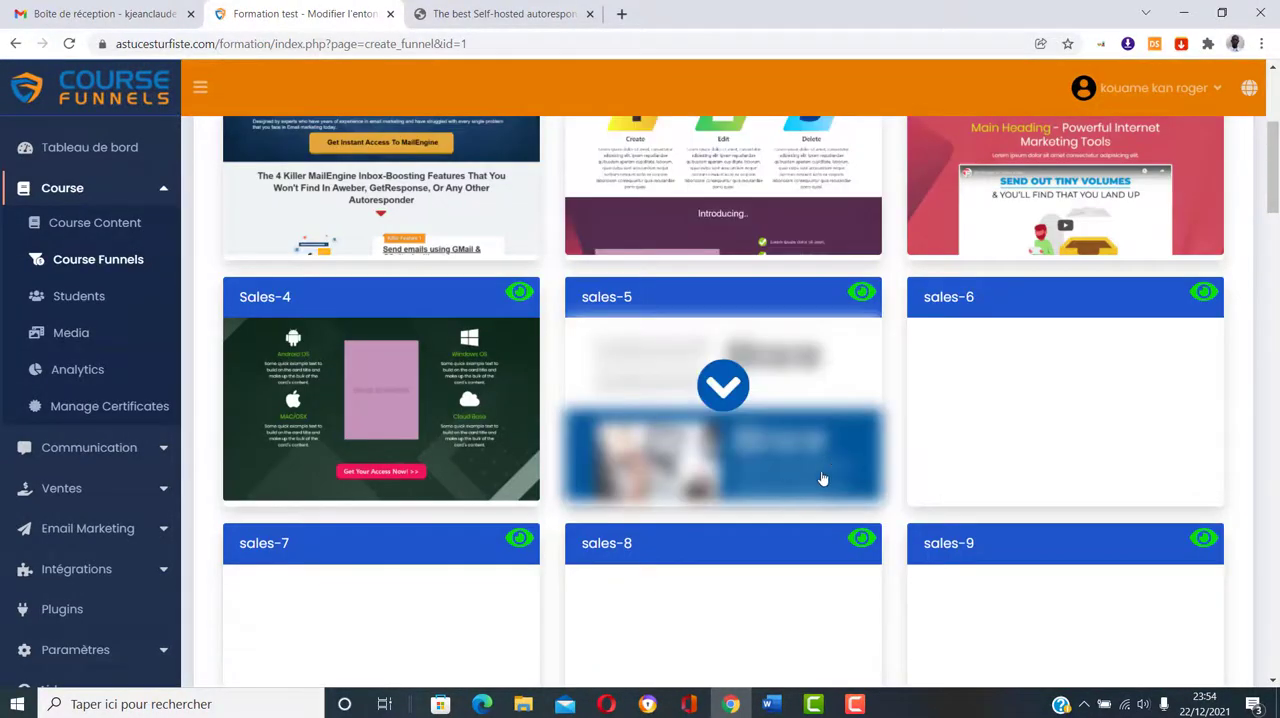
pyautogui.click(862, 294)
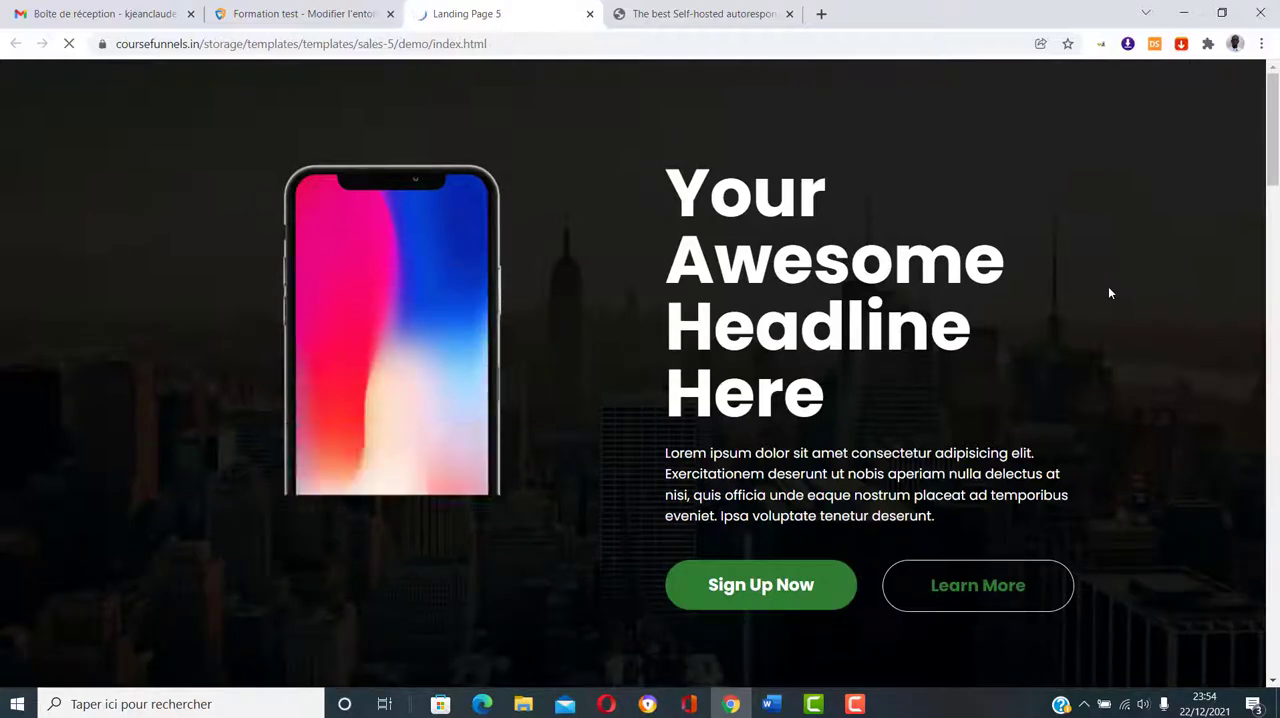
pyautogui.scroll(-5, 1110, 293)
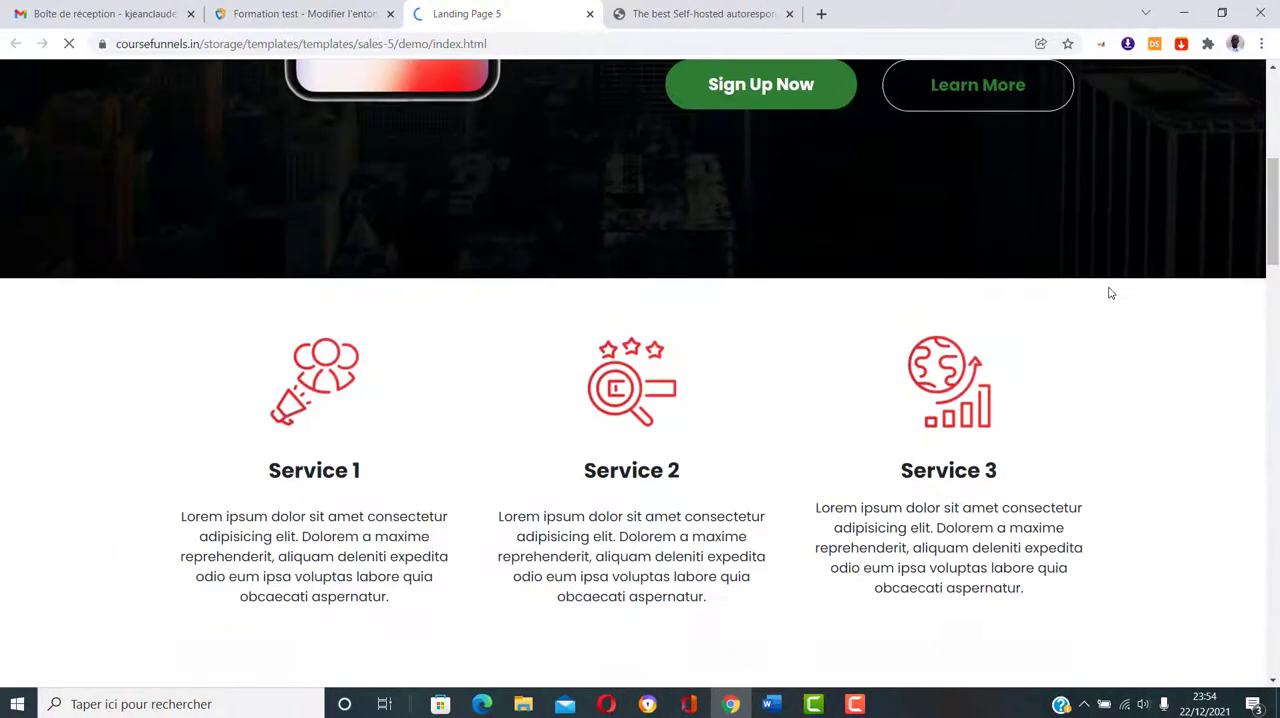
pyautogui.scroll(-10, 1110, 293)
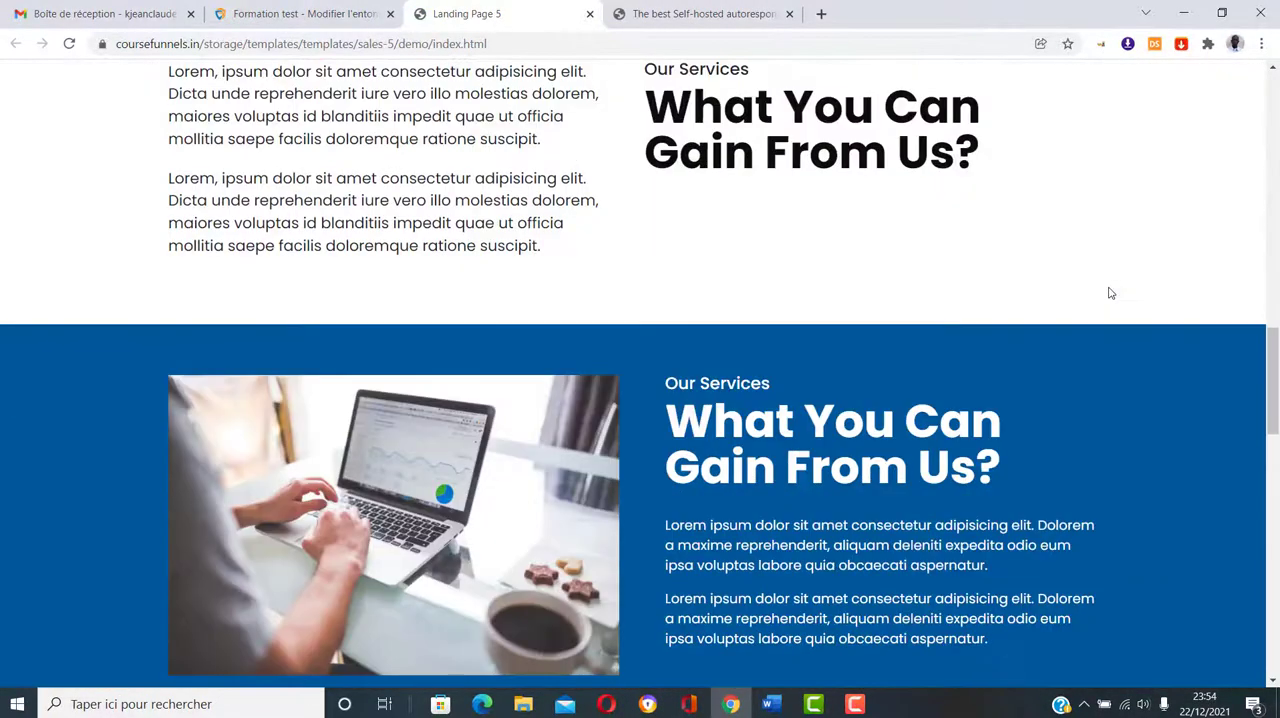
pyautogui.scroll(-11, 1108, 293)
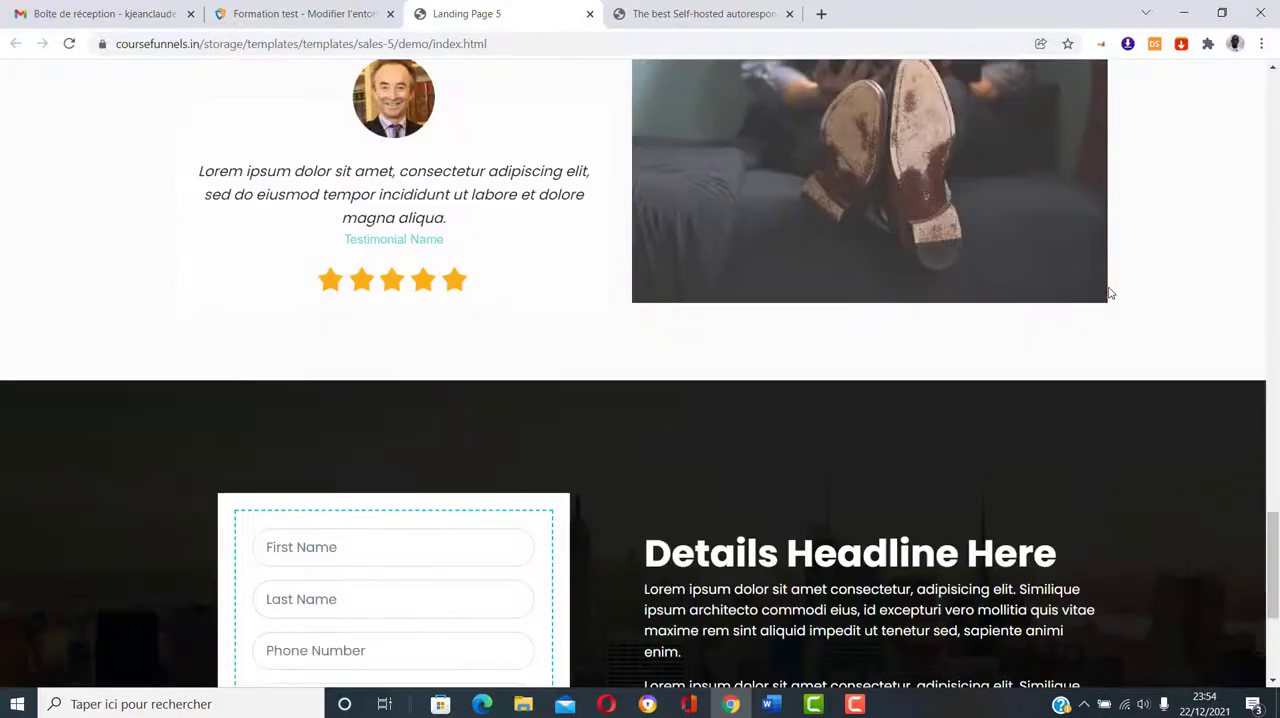
pyautogui.scroll(-3, 1108, 293)
pyautogui.scroll(20, 1108, 293)
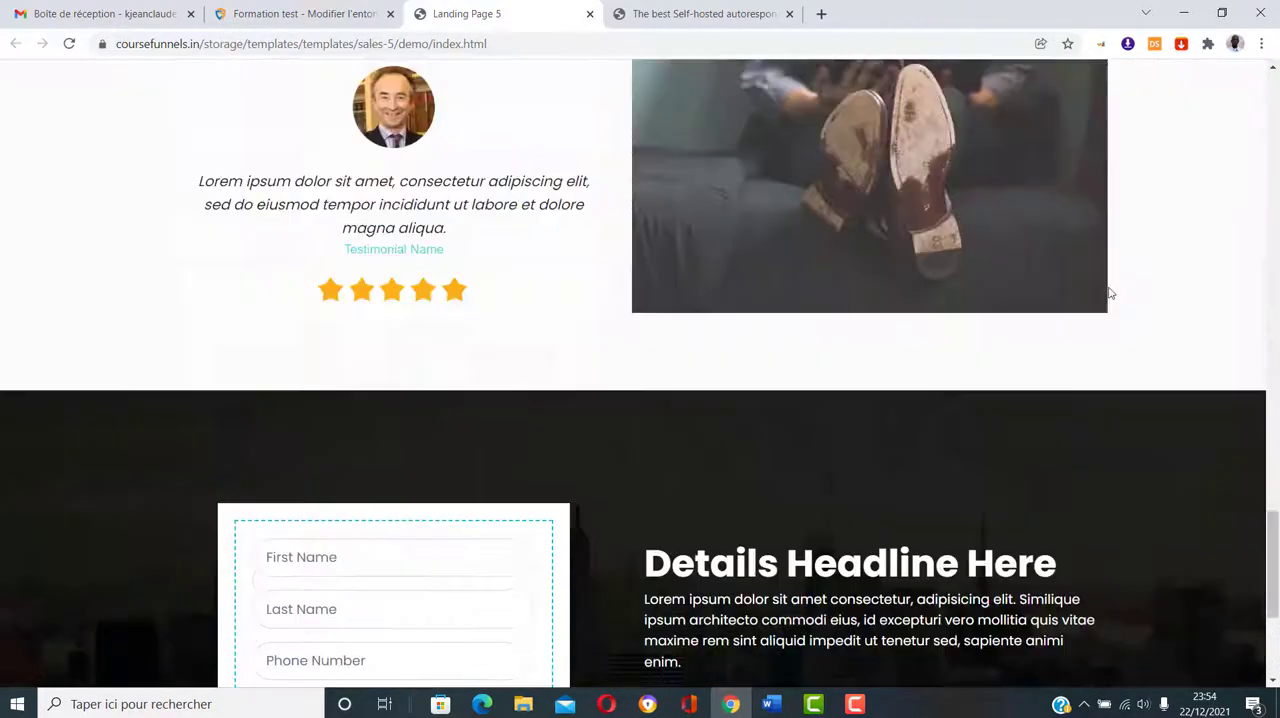
pyautogui.scroll(7, 1108, 293)
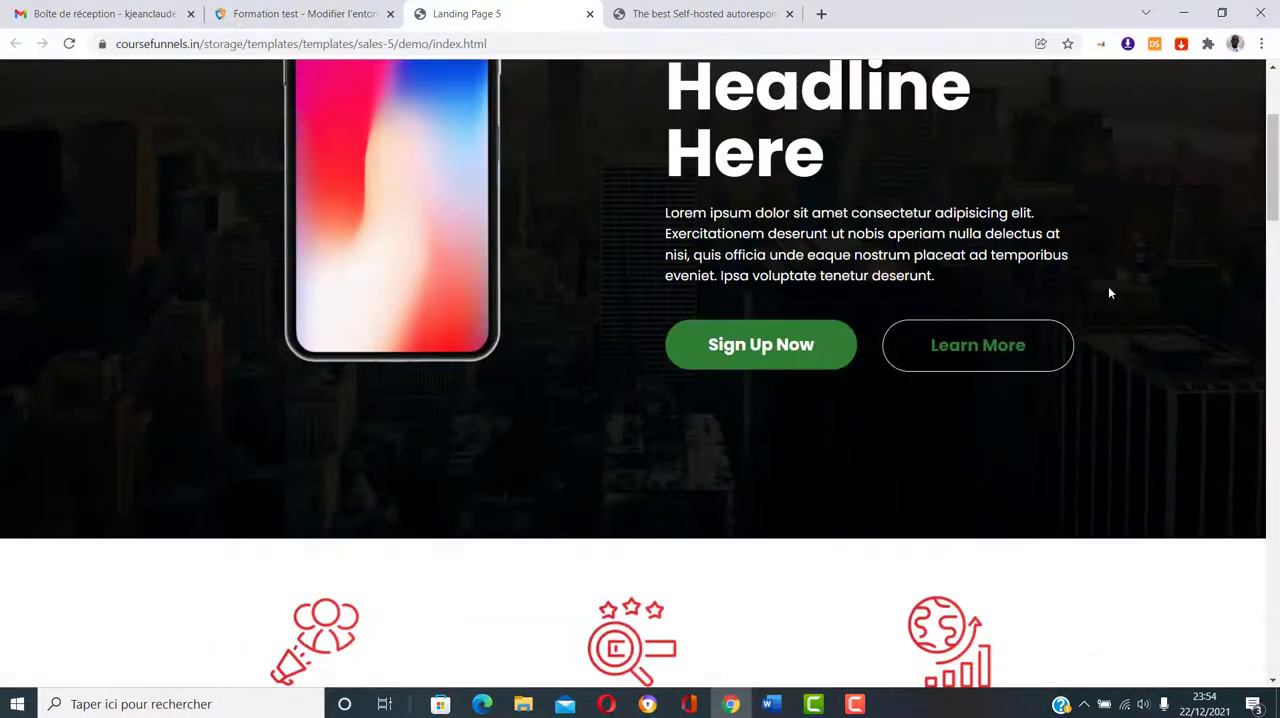
# Step: Apply the Sales-1 template to the landing page and close the template preview pages
pyautogui.click(310, 12)
pyautogui.scroll(5, 666, 300)
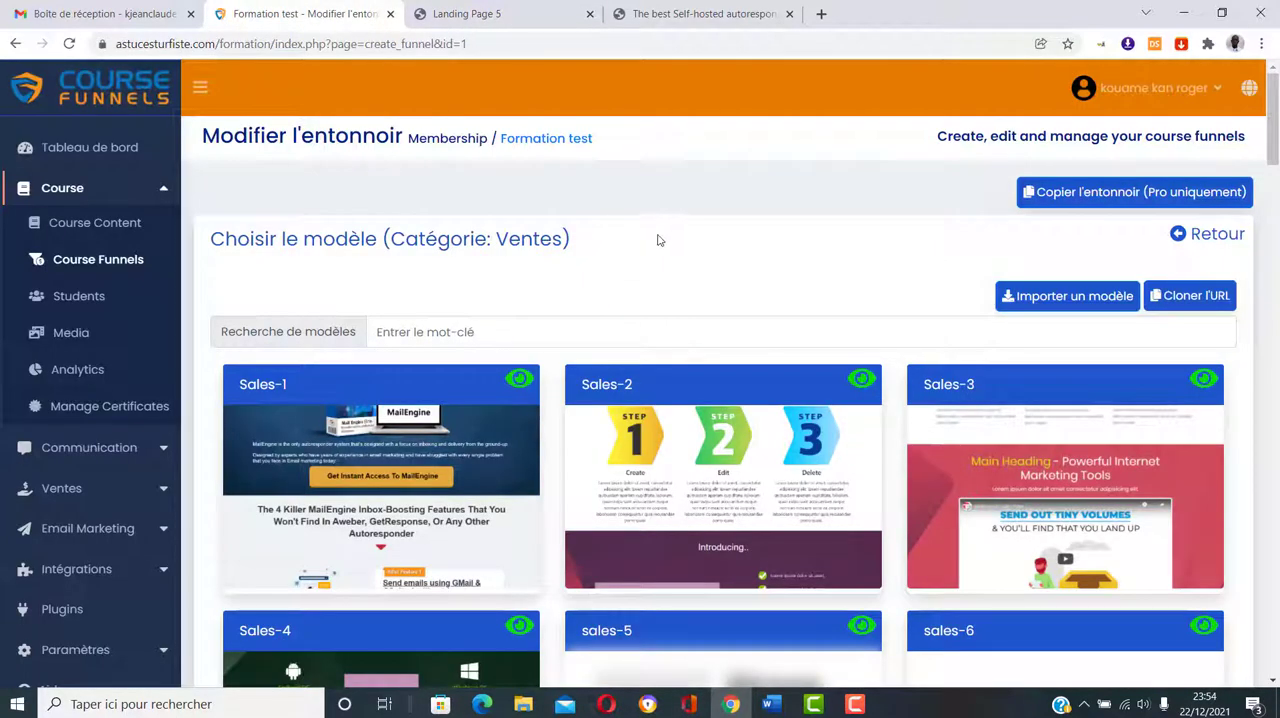
pyautogui.scroll(-1, 658, 240)
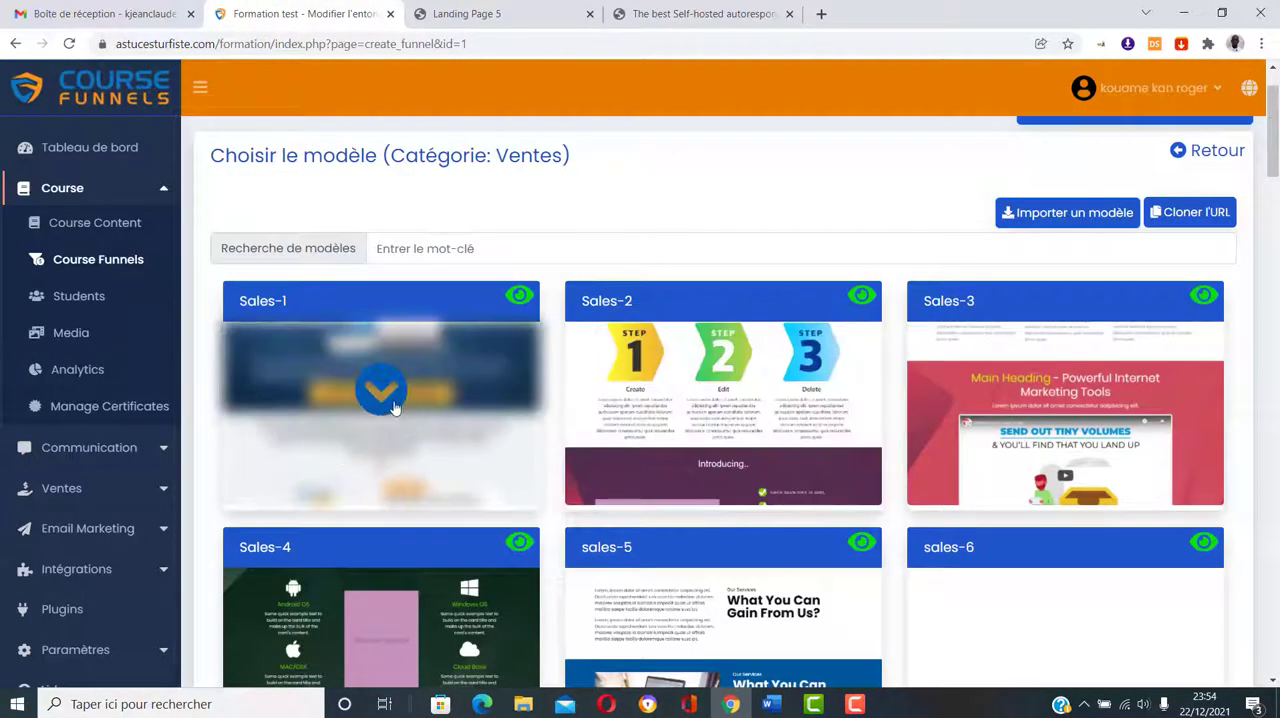
pyautogui.click(381, 392)
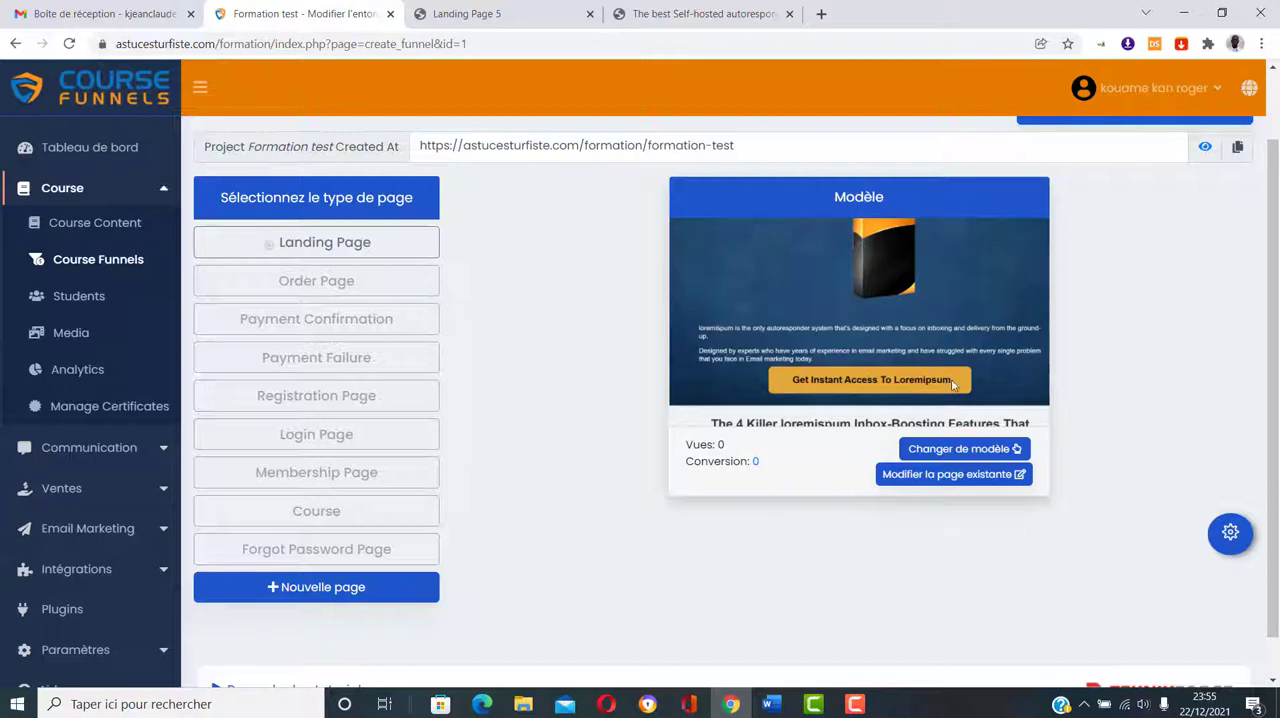
pyautogui.click(590, 14)
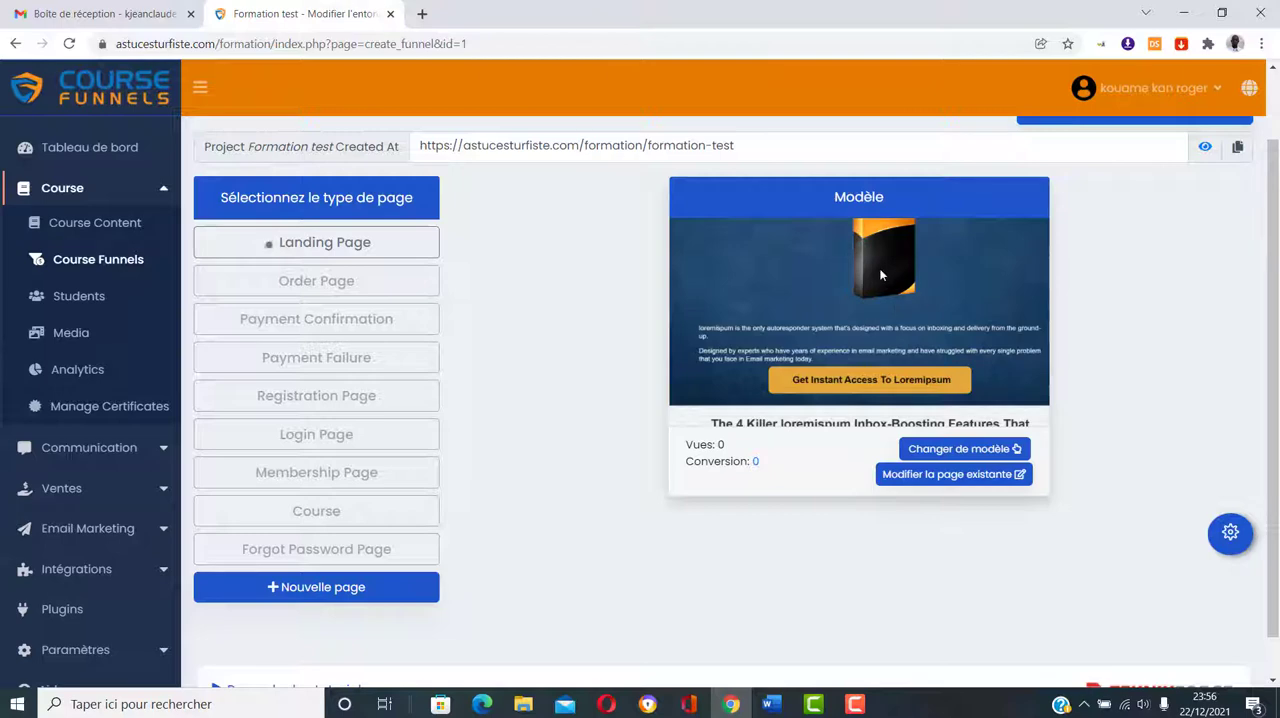
# Step: Open the template gallery for the Order Page type and search it for "order"
pyautogui.click(319, 286)
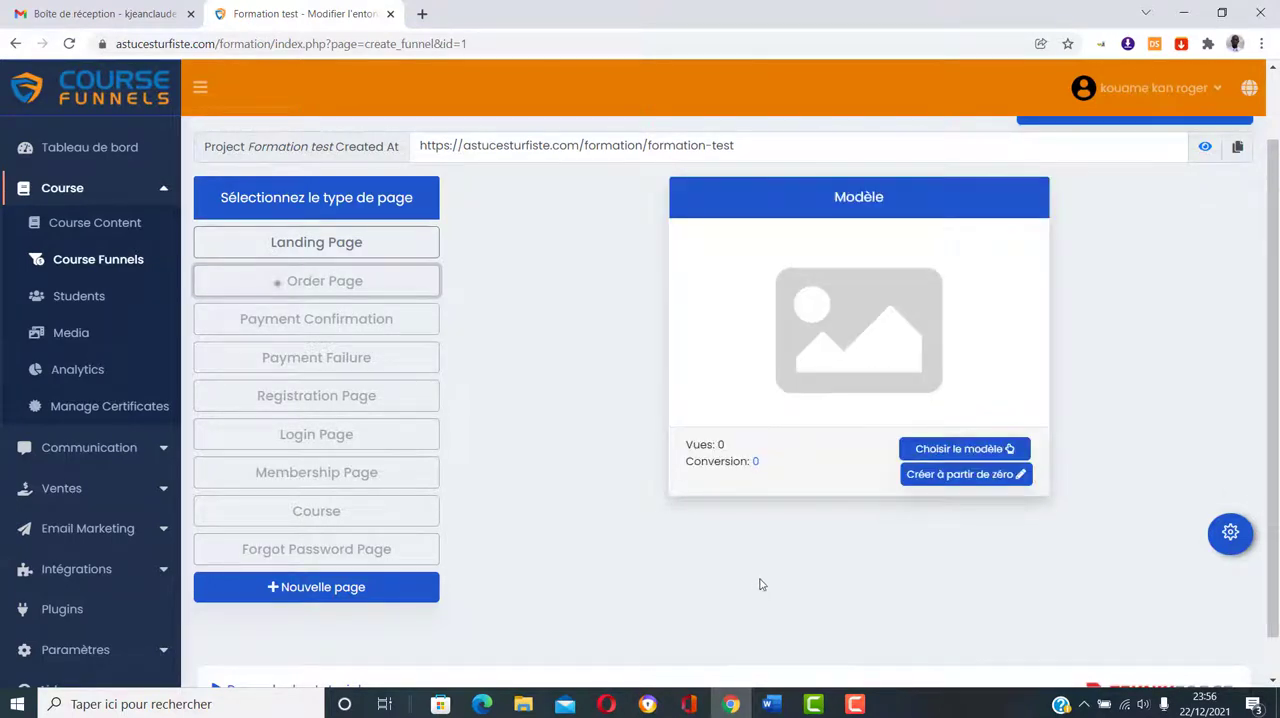
pyautogui.click(940, 450)
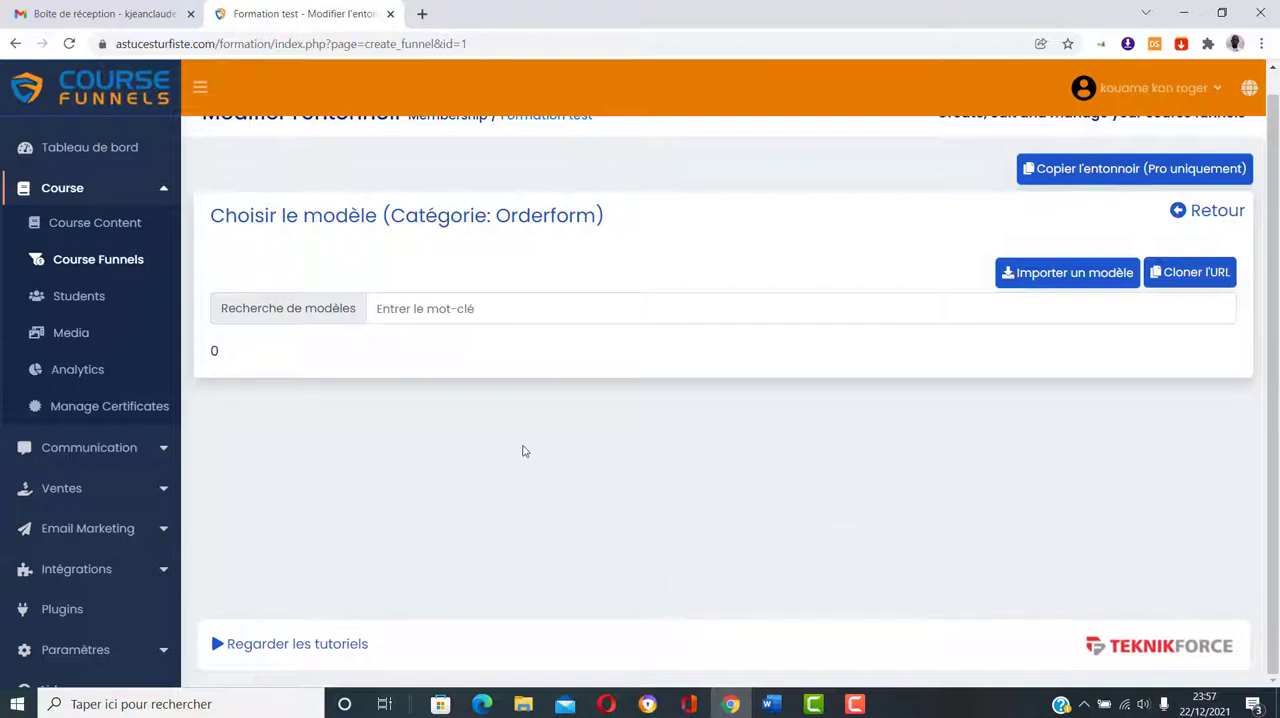
pyautogui.click(431, 307)
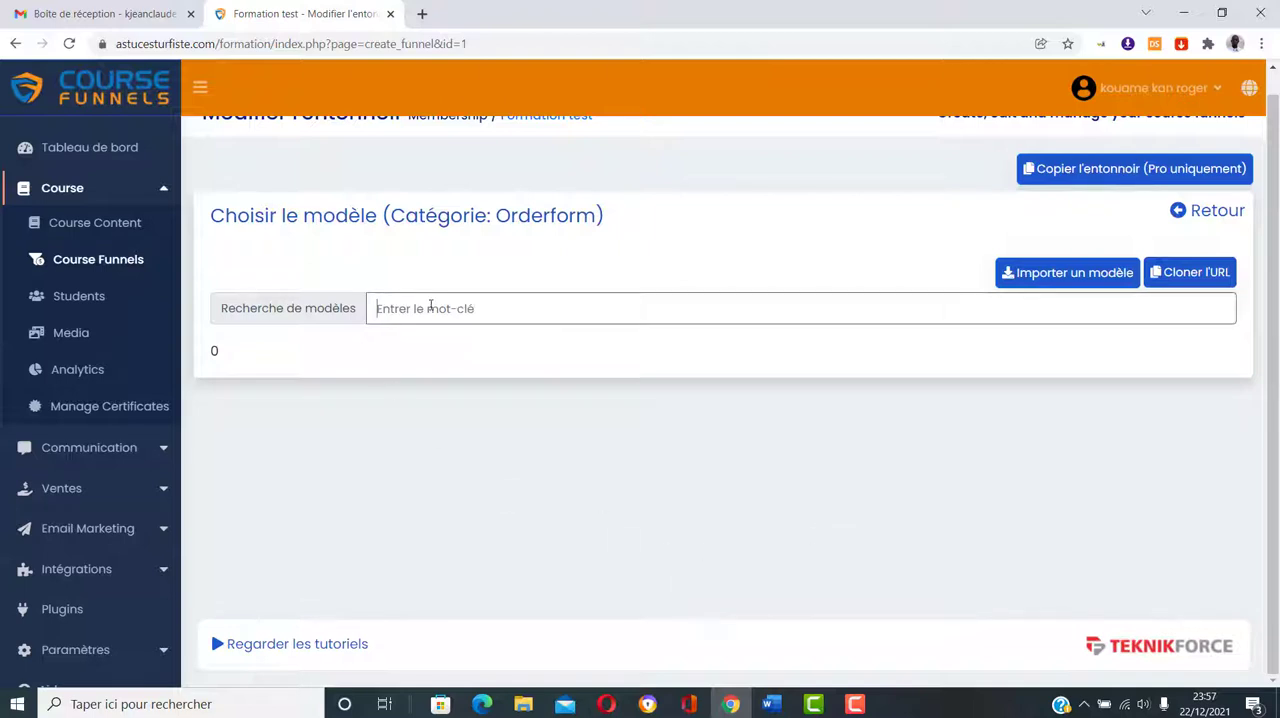
pyautogui.write('sale')
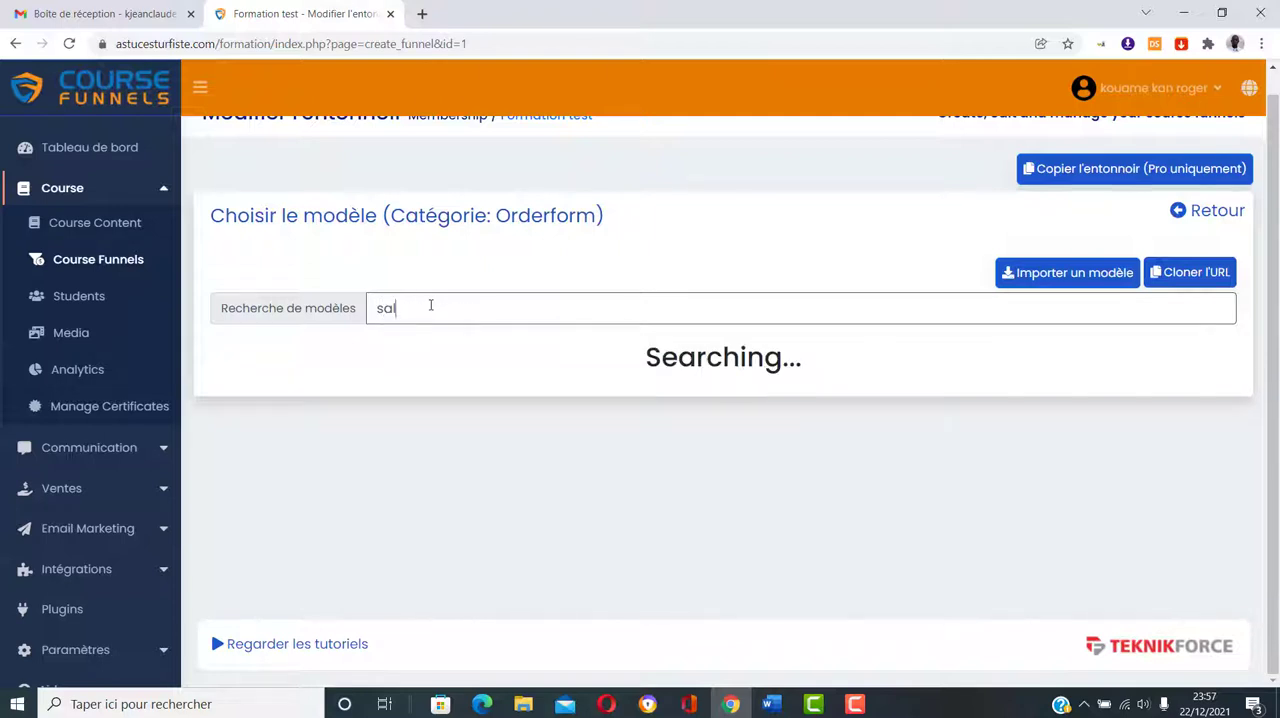
pyautogui.press('BackSpace')
pyautogui.press('BackSpace')
pyautogui.press('BackSpace')
pyautogui.write('order')
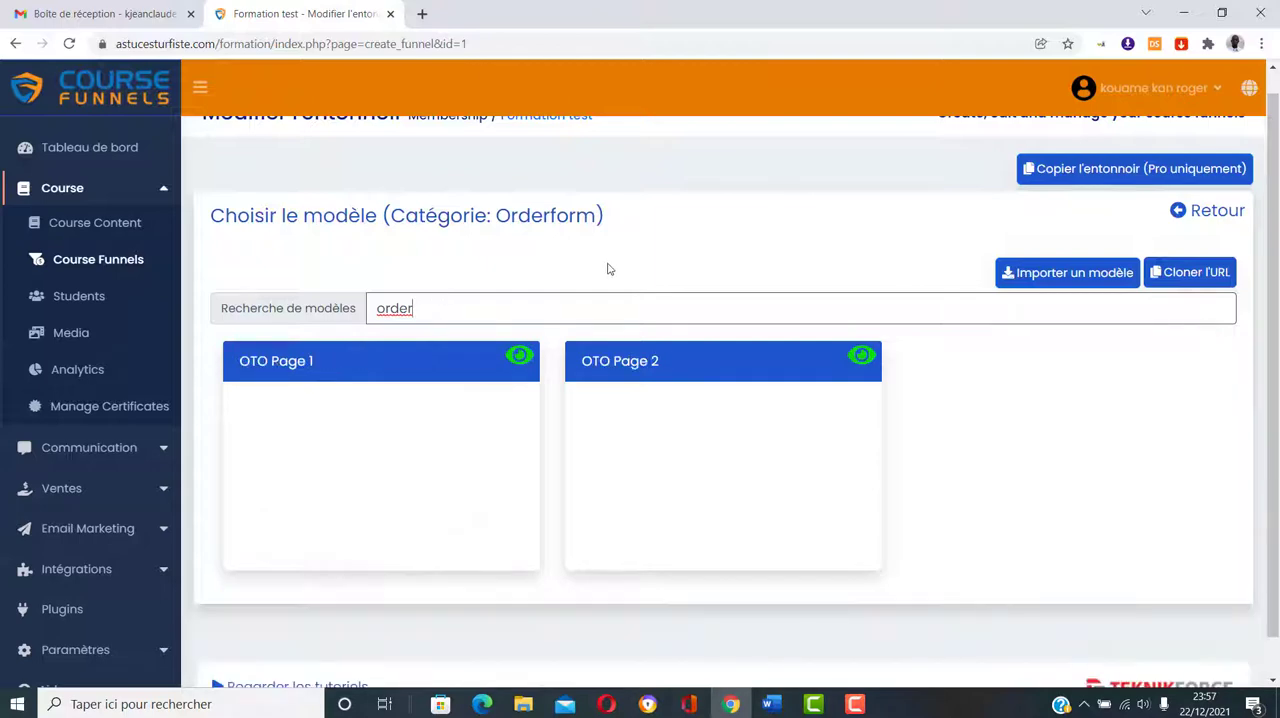
# Step: Compare the order form templates in the gallery and apply the Regular Order Form template to the Order Page
pyautogui.scroll(-1, 649, 236)
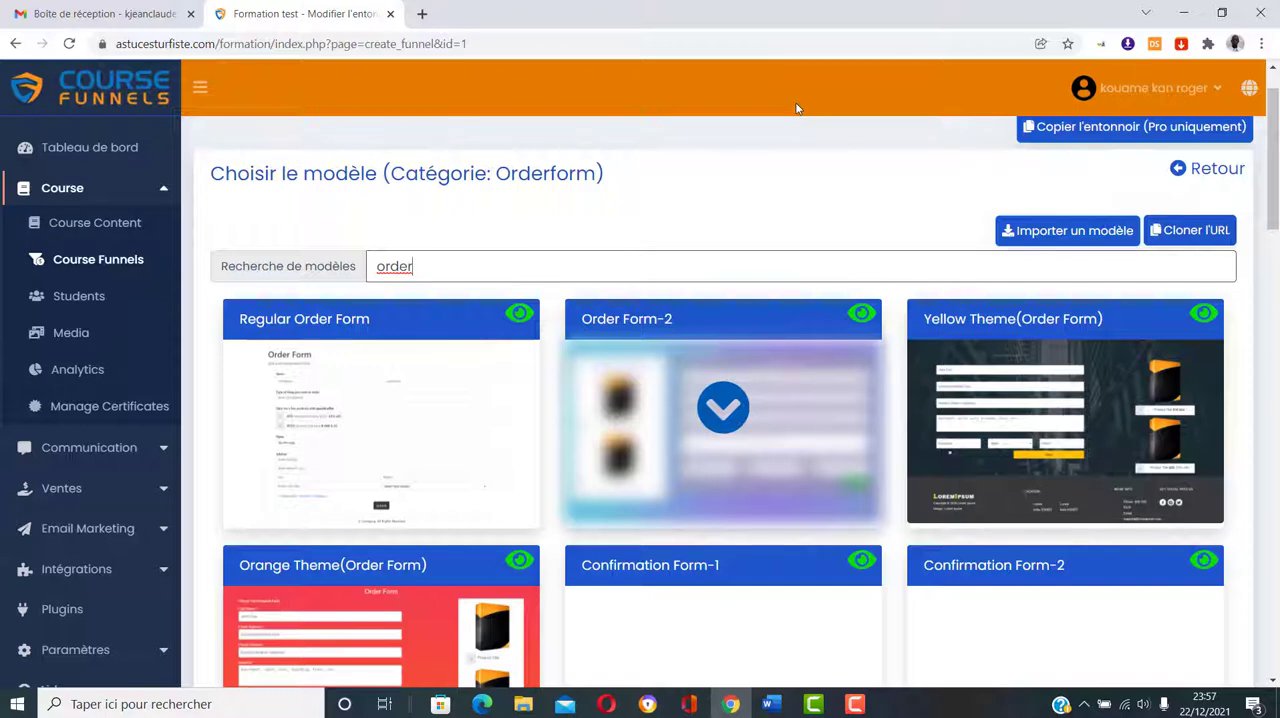
pyautogui.scroll(-1, 863, 149)
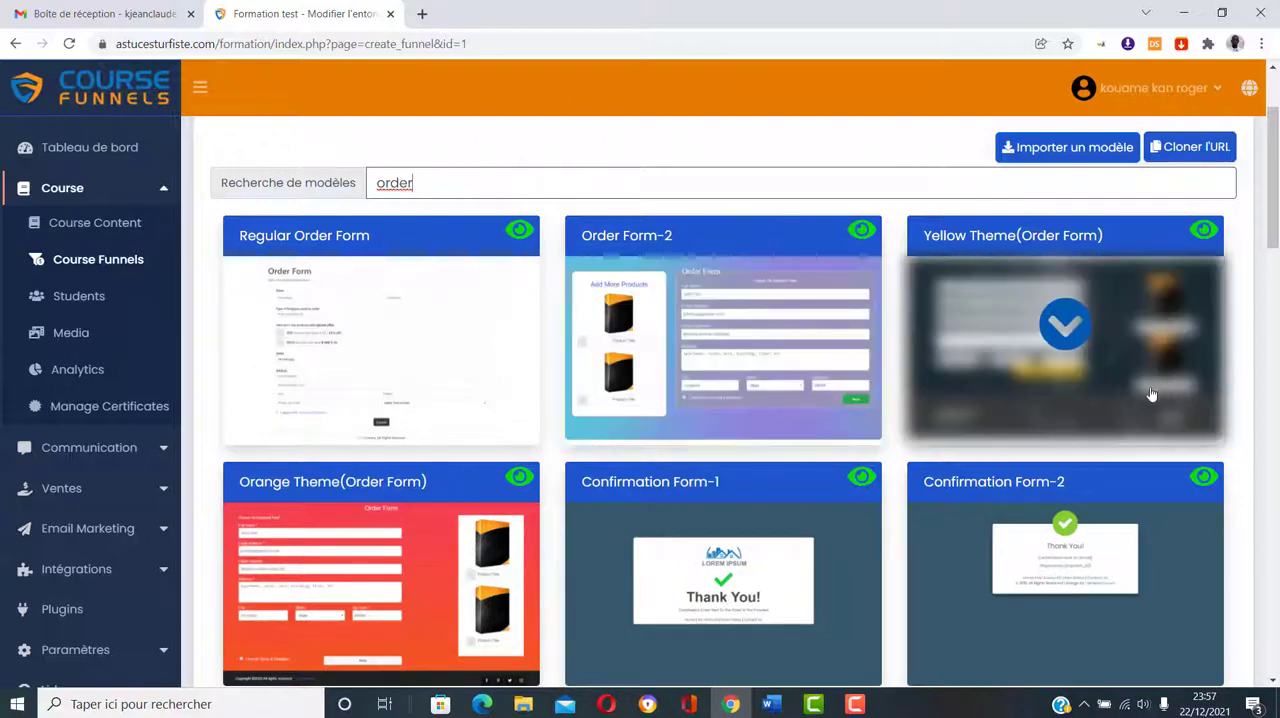
pyautogui.scroll(-2, 1000, 410)
pyautogui.scroll(1, 830, 455)
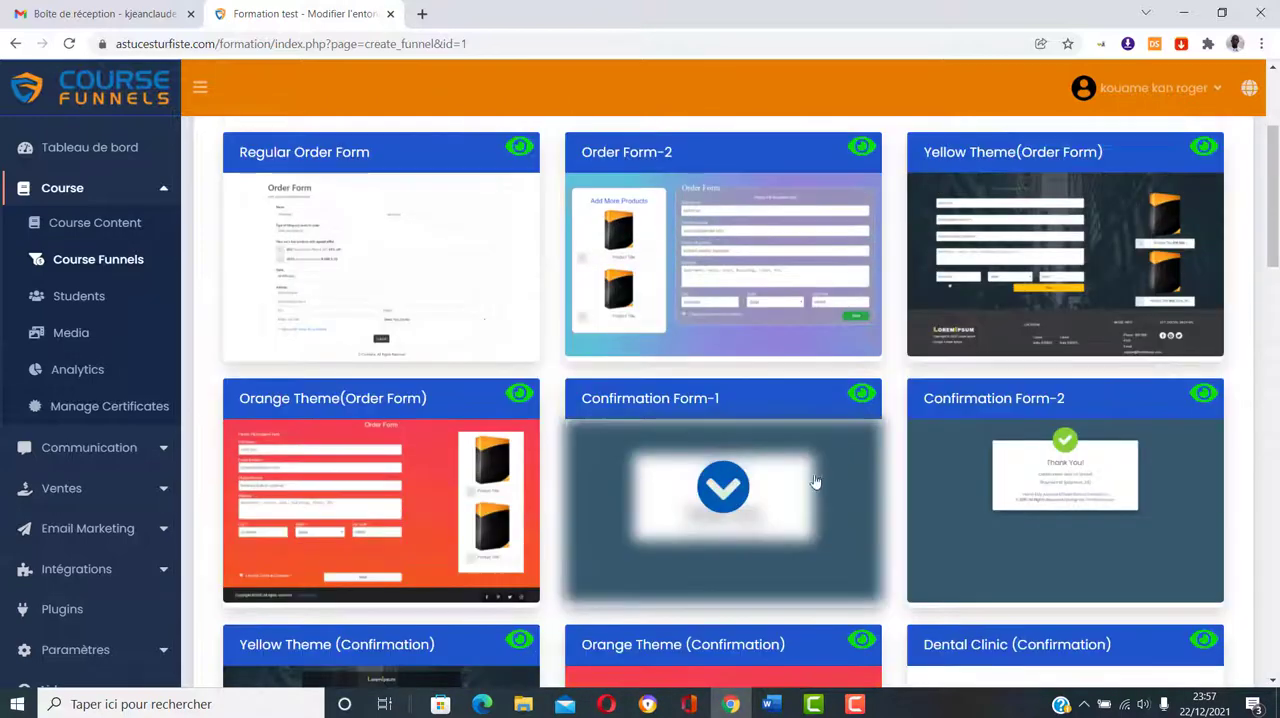
pyautogui.scroll(-1, 1114, 509)
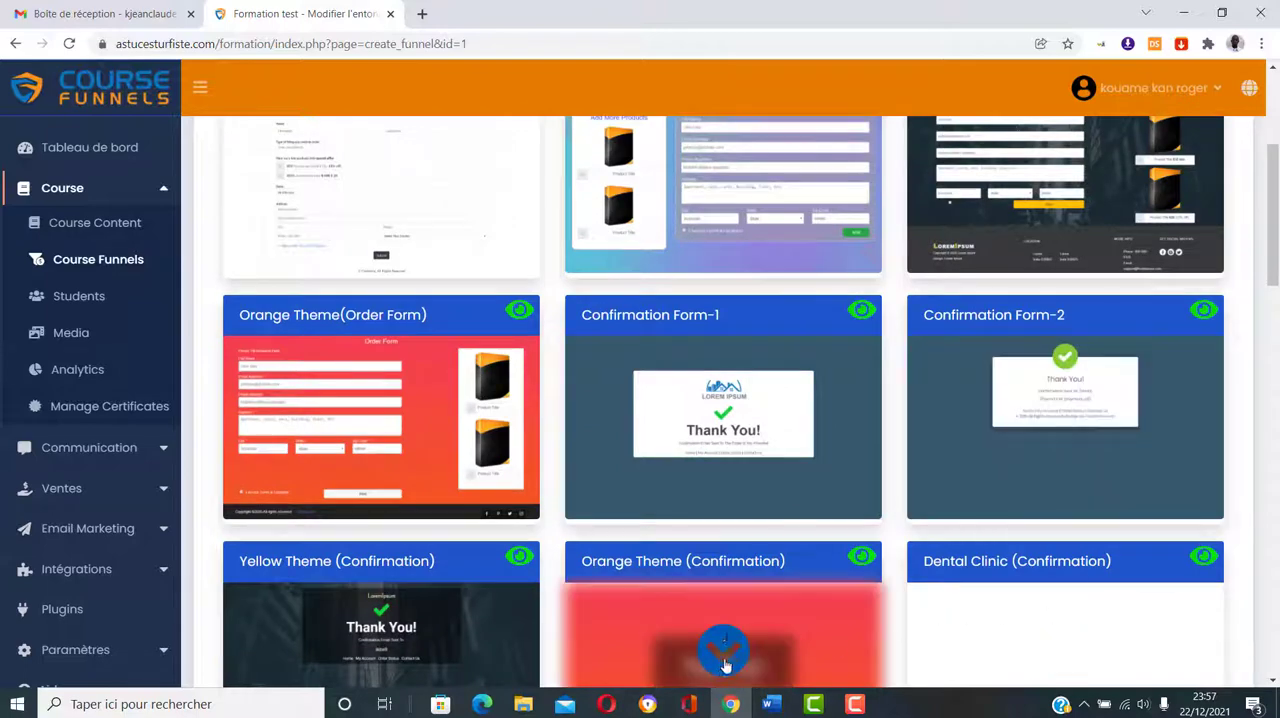
pyautogui.scroll(2, 726, 660)
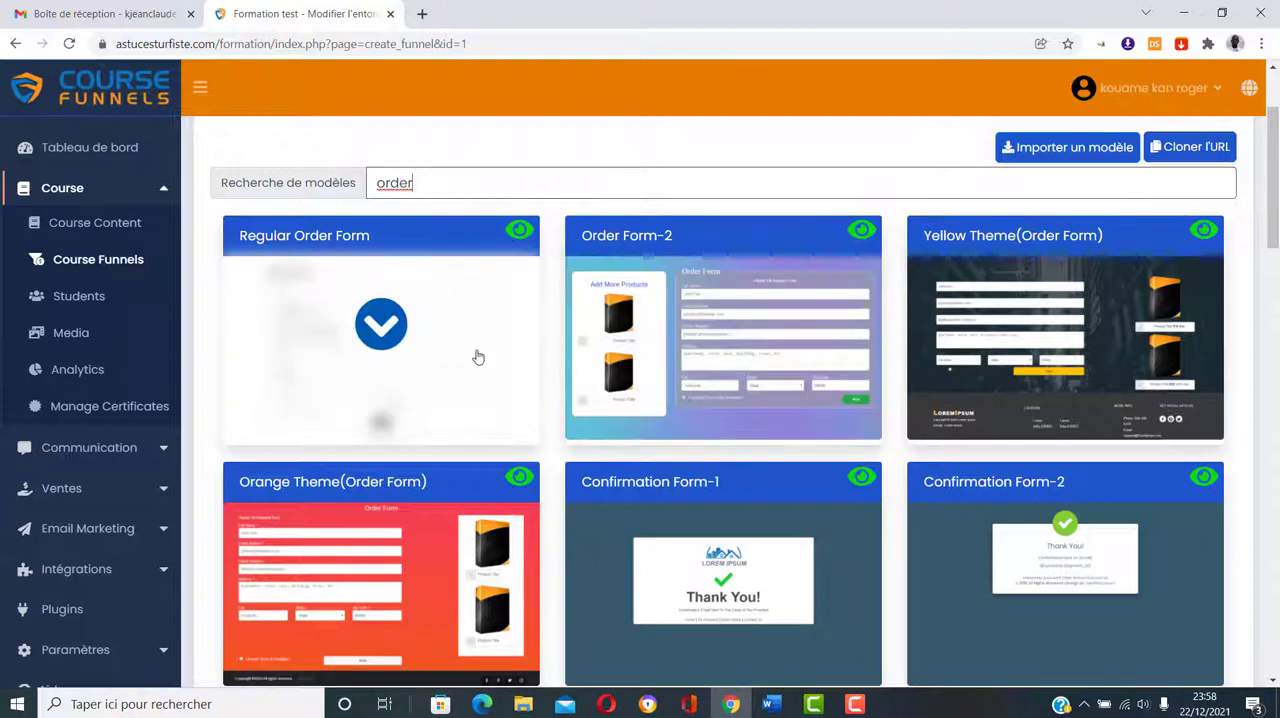
pyautogui.click(379, 326)
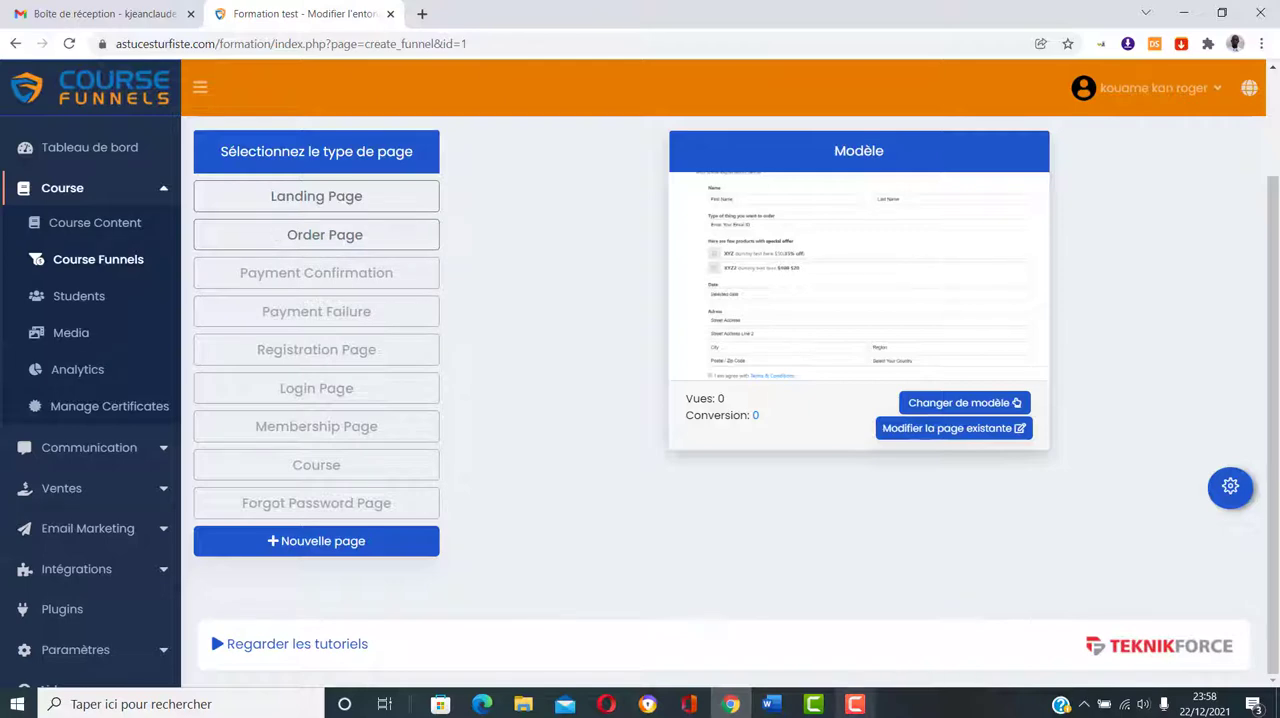
pyautogui.click(855, 704)
pyautogui.click(1213, 637)
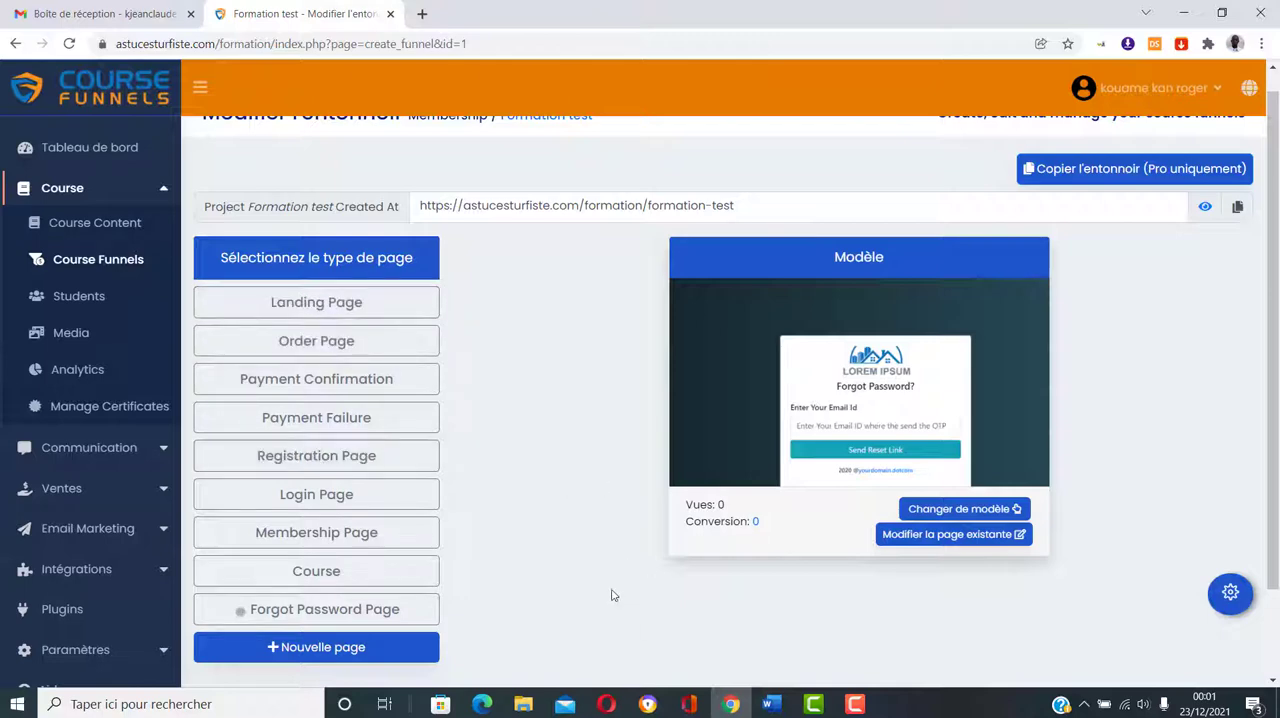
# Step: Review the template assigned to each funnel page type, from Landing Page and Order Page through to Course and Forgot Password Page
pyautogui.click(338, 311)
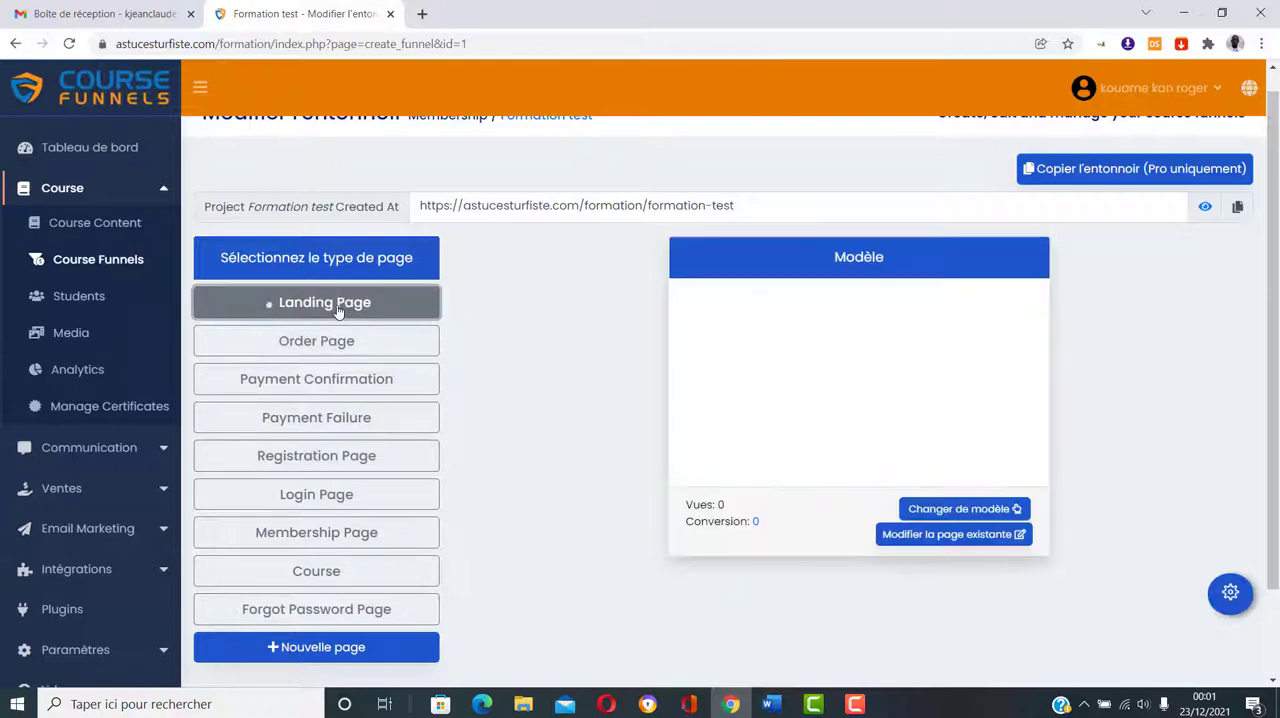
pyautogui.click(322, 340)
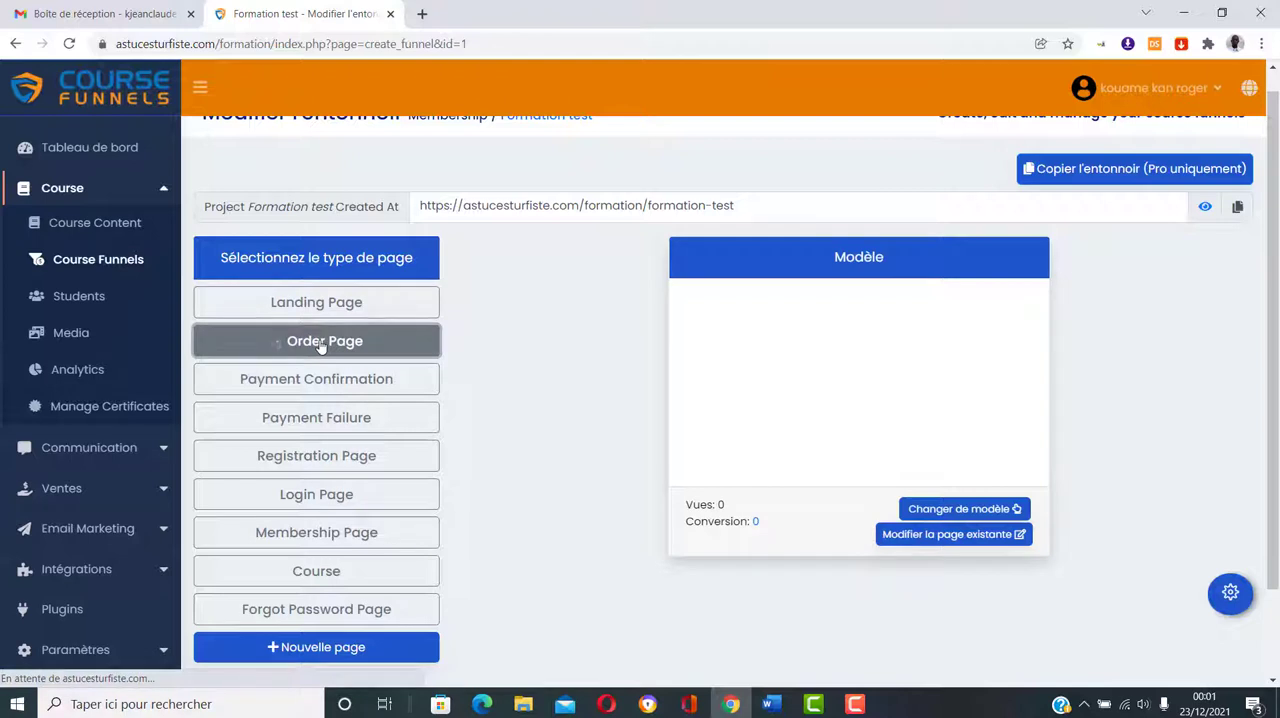
pyautogui.click(323, 381)
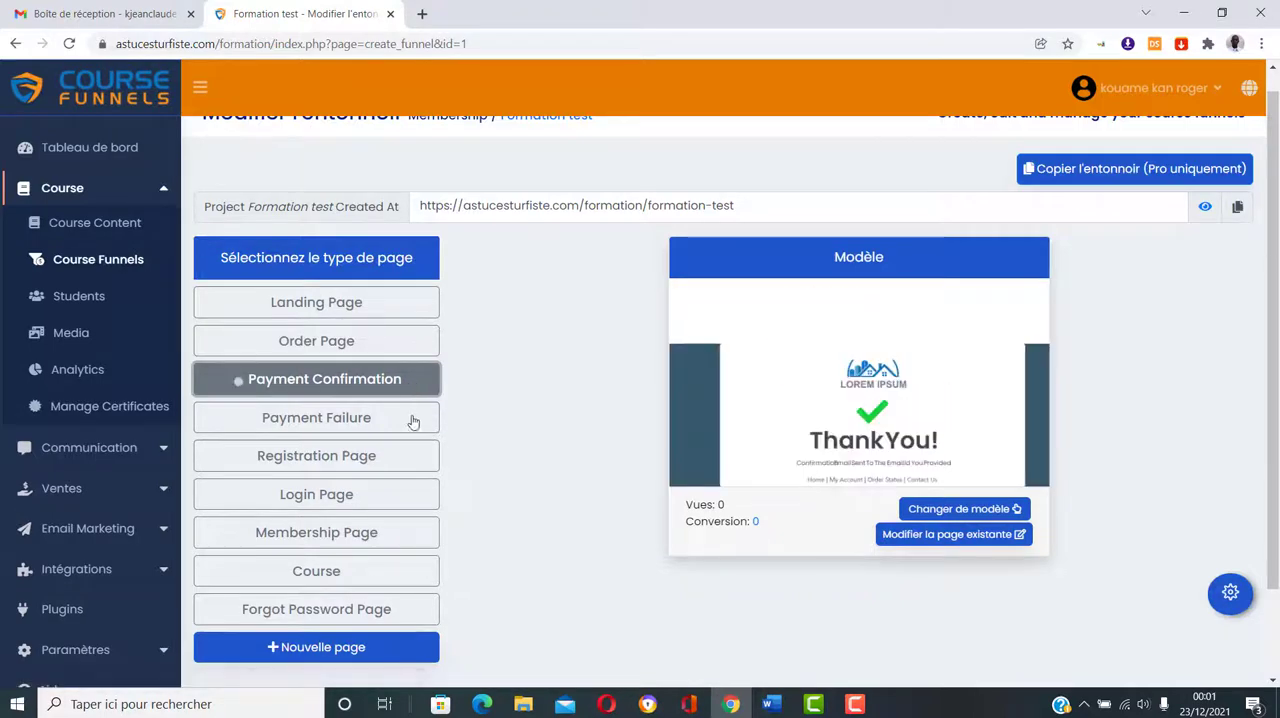
pyautogui.click(349, 422)
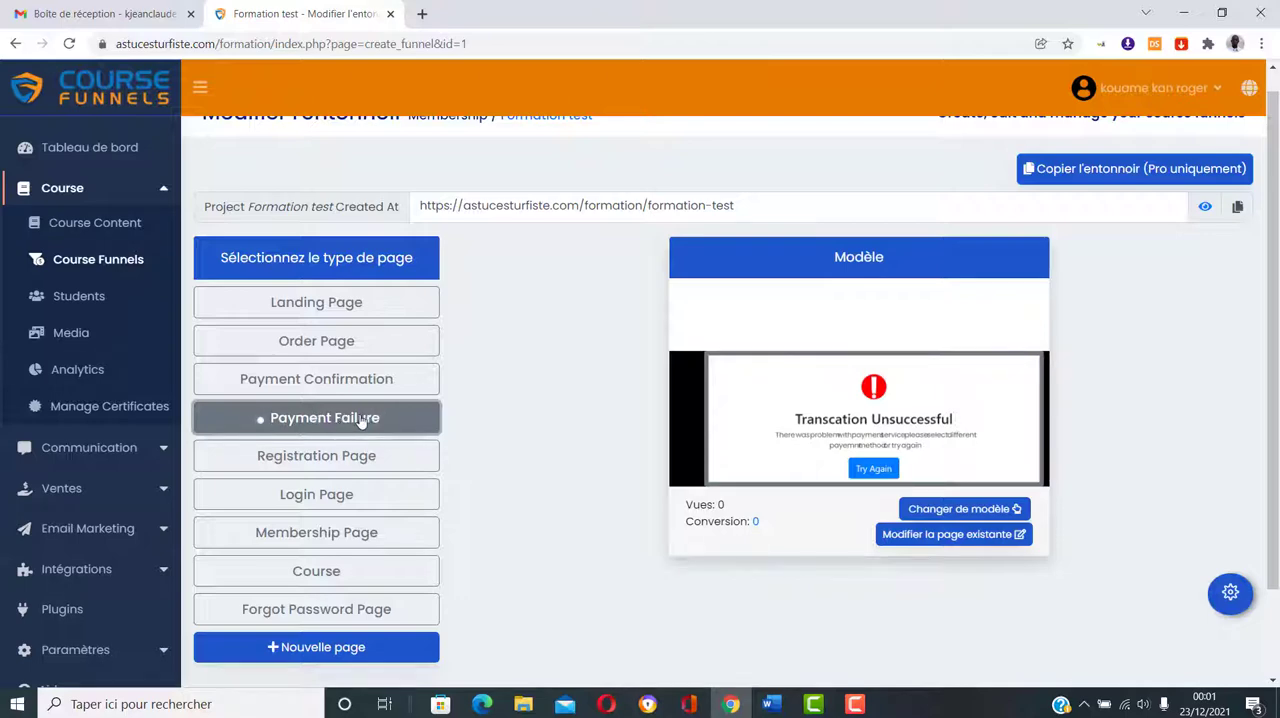
pyautogui.click(318, 457)
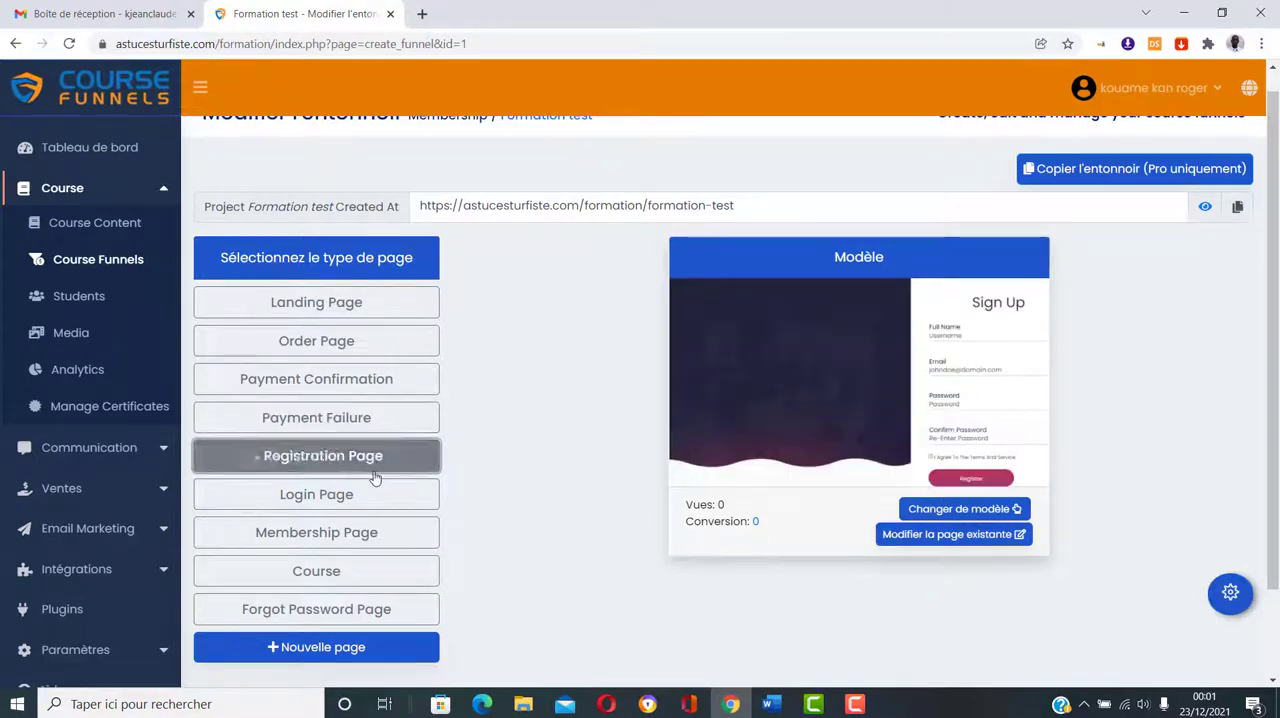
pyautogui.click(324, 496)
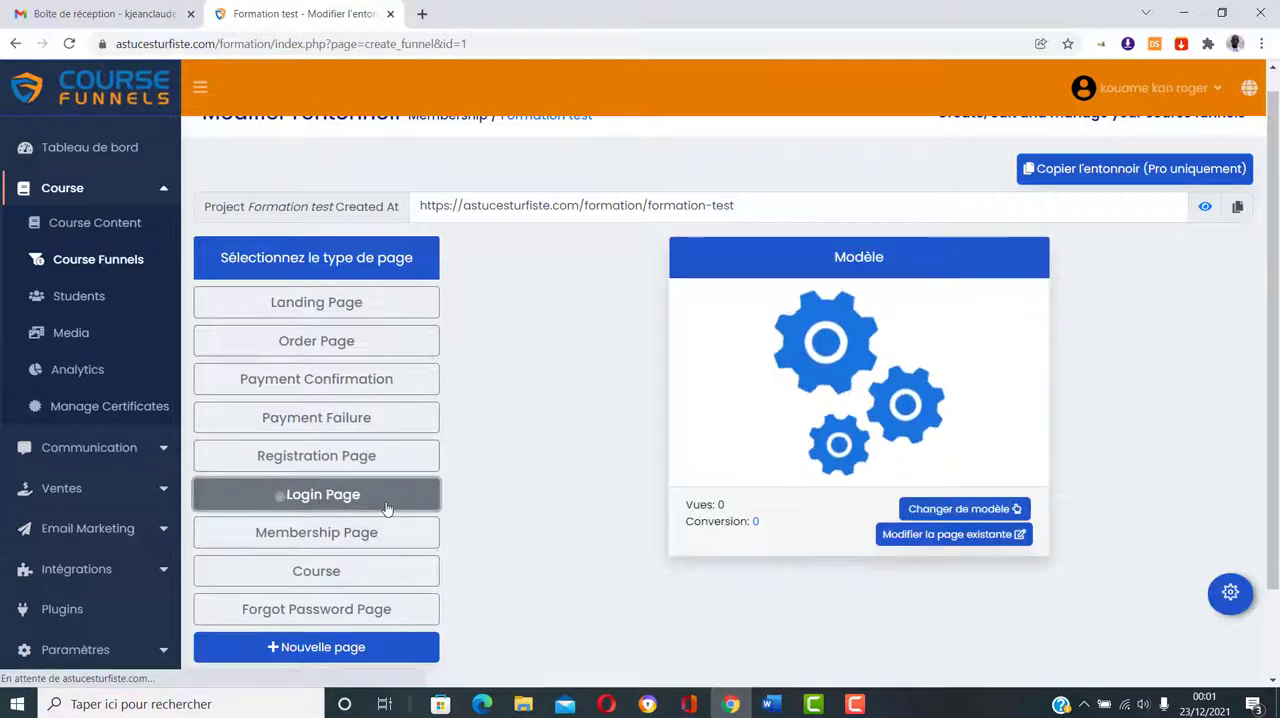
pyautogui.click(396, 577)
pyautogui.click(347, 535)
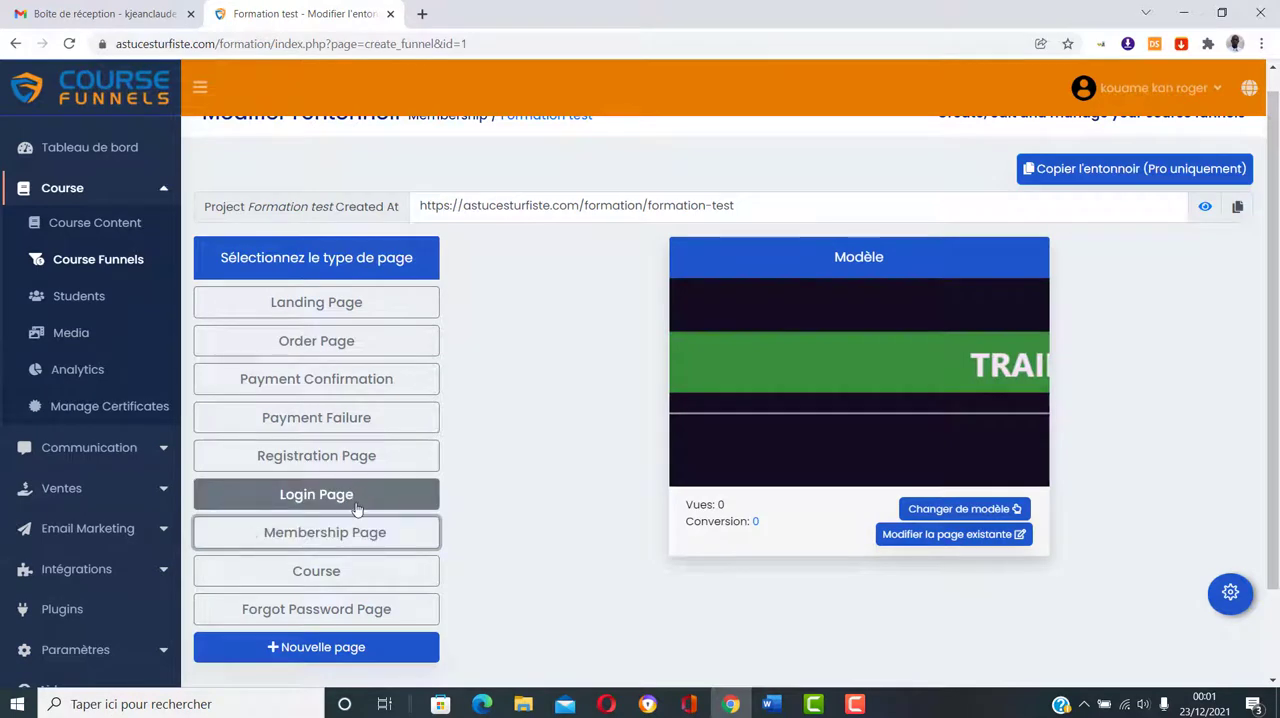
pyautogui.click(328, 575)
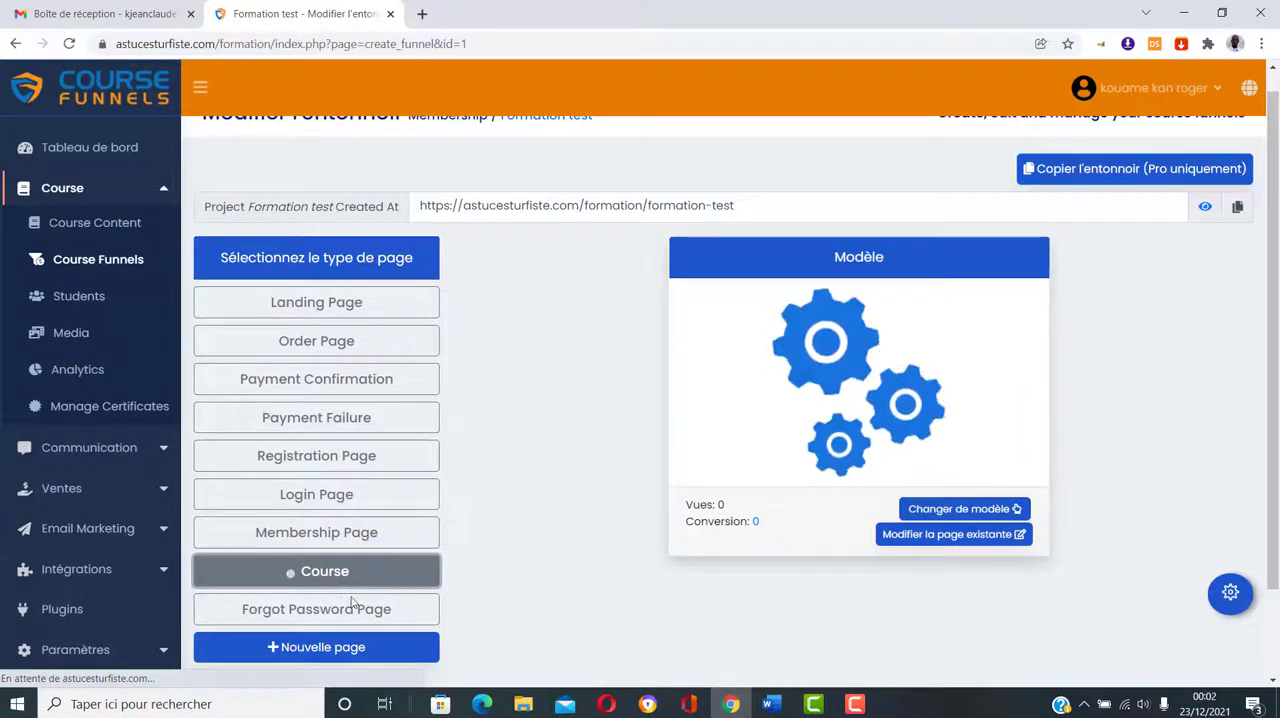
pyautogui.click(310, 620)
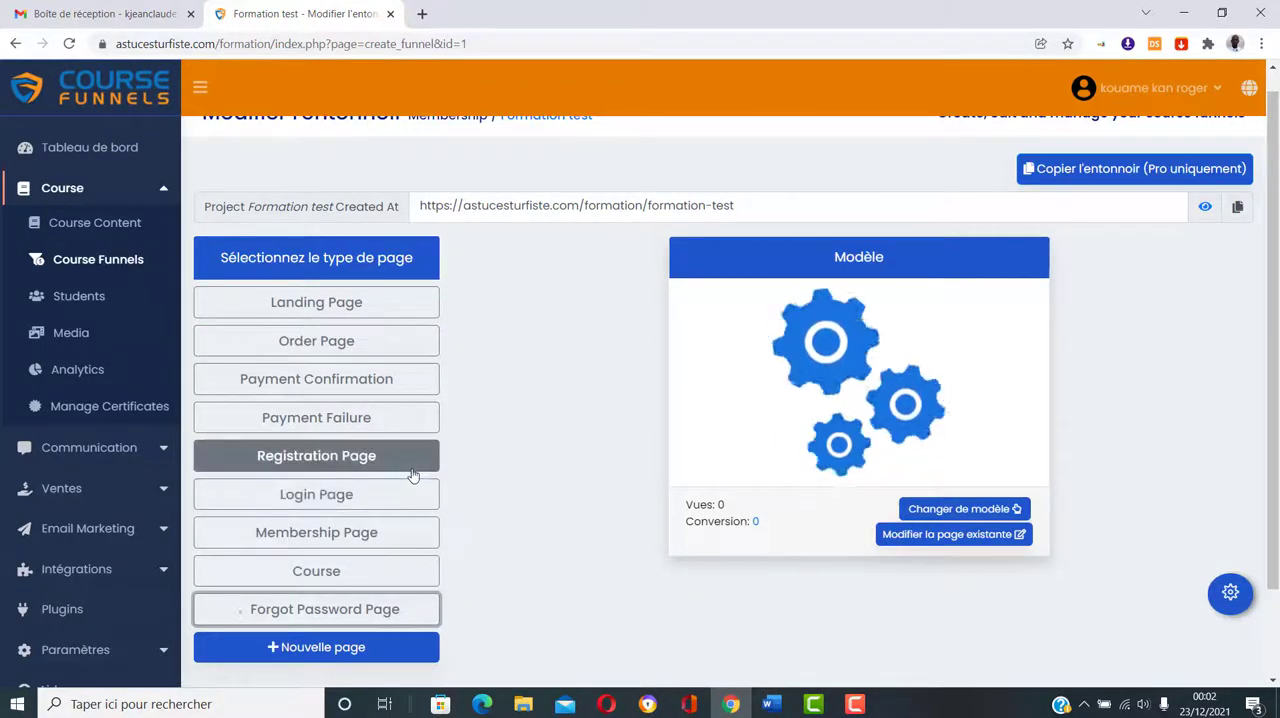
# Step: Open the existing Landing Page in the page editor and look through its list of general components
pyautogui.click(353, 303)
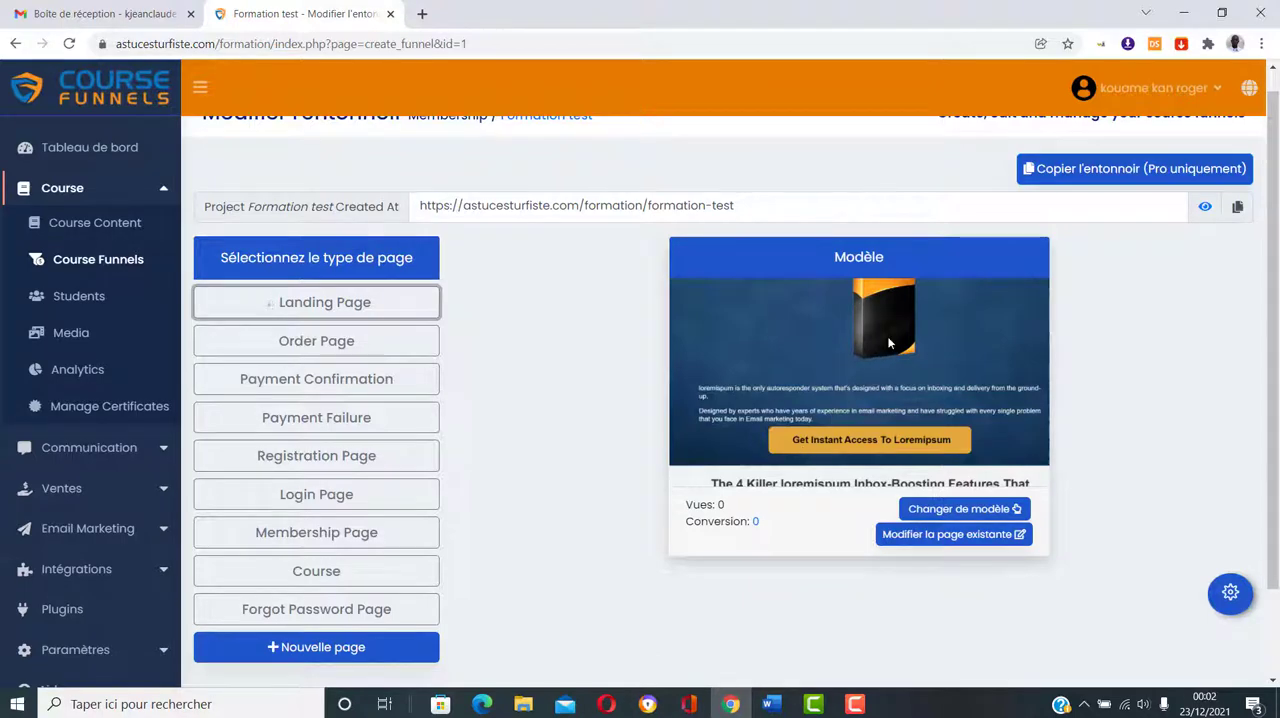
pyautogui.click(977, 537)
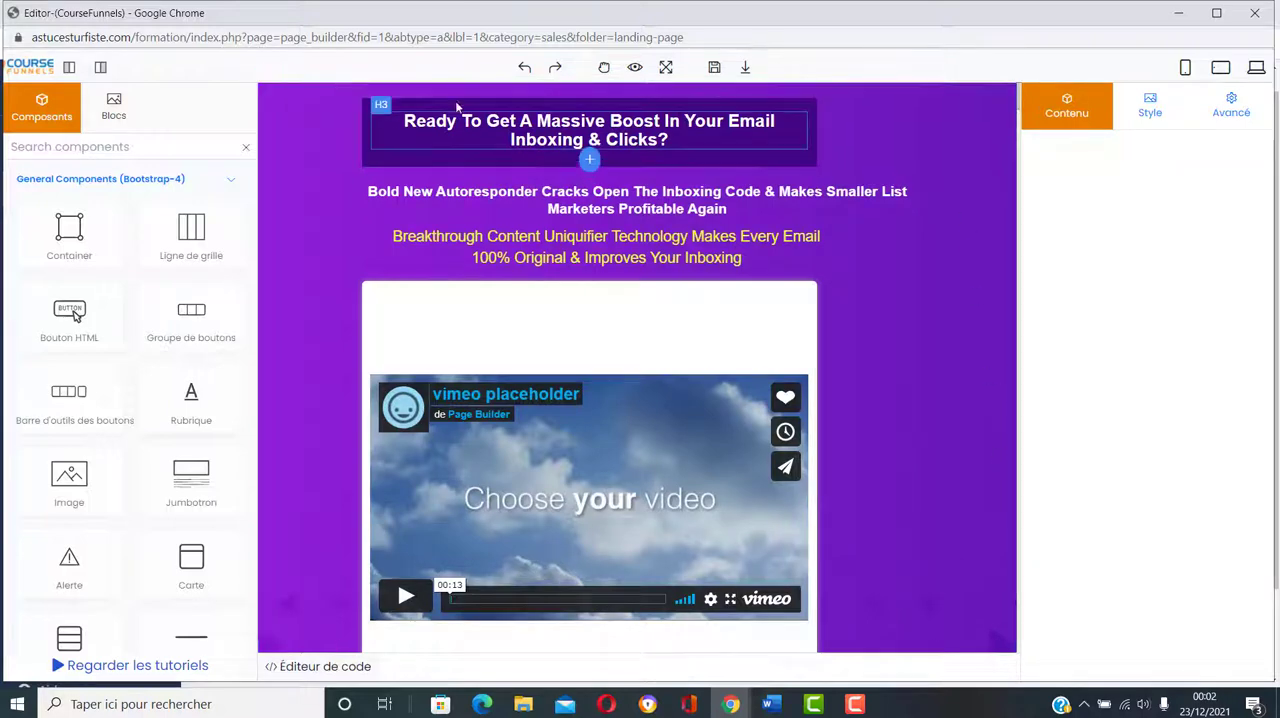
pyautogui.scroll(-3, 115, 483)
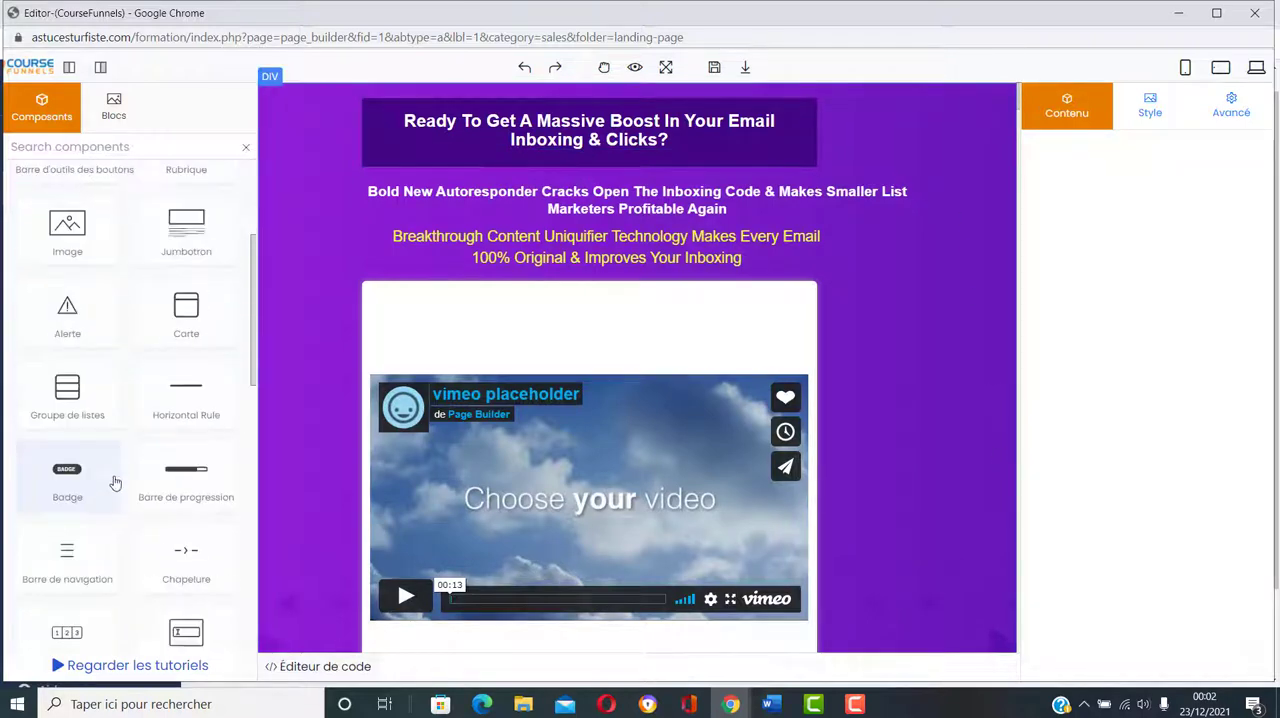
pyautogui.scroll(-5, 115, 483)
pyautogui.scroll(8, 120, 483)
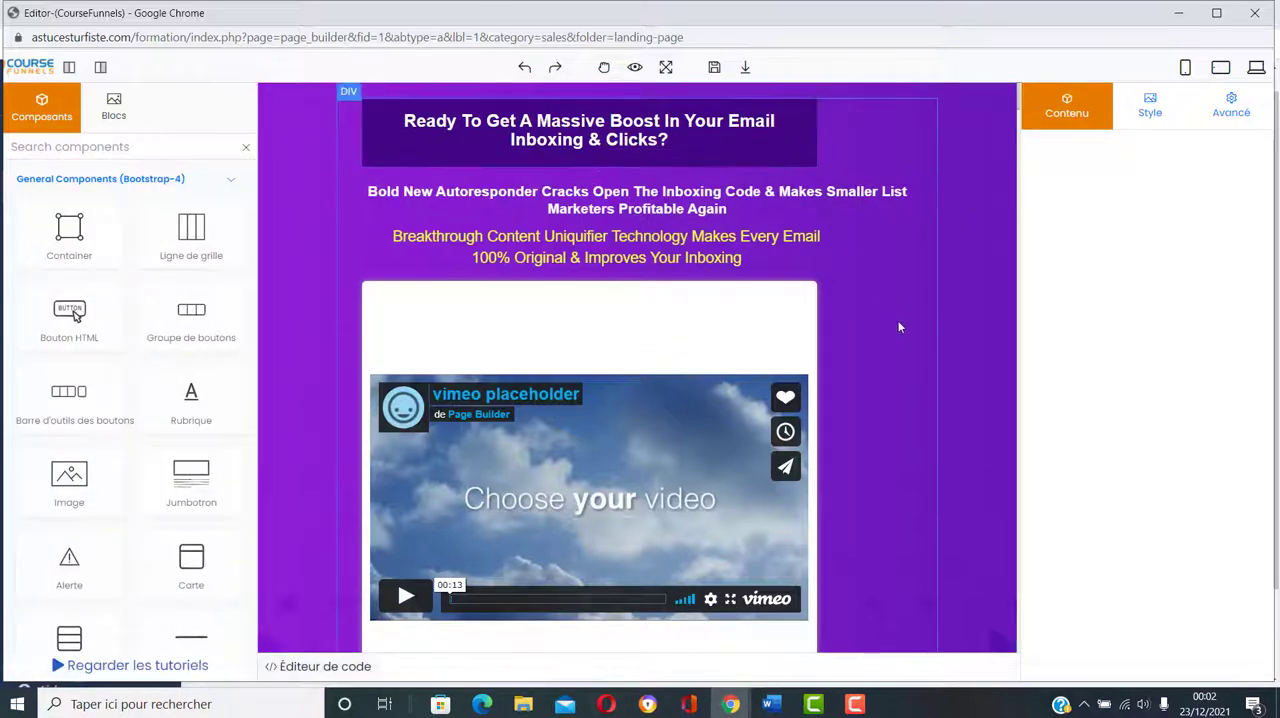
# Step: Look over the landing page's sections in the editor and check the Style, Avancé and Contenu settings
pyautogui.scroll(-10, 898, 330)
pyautogui.scroll(-10, 899, 333)
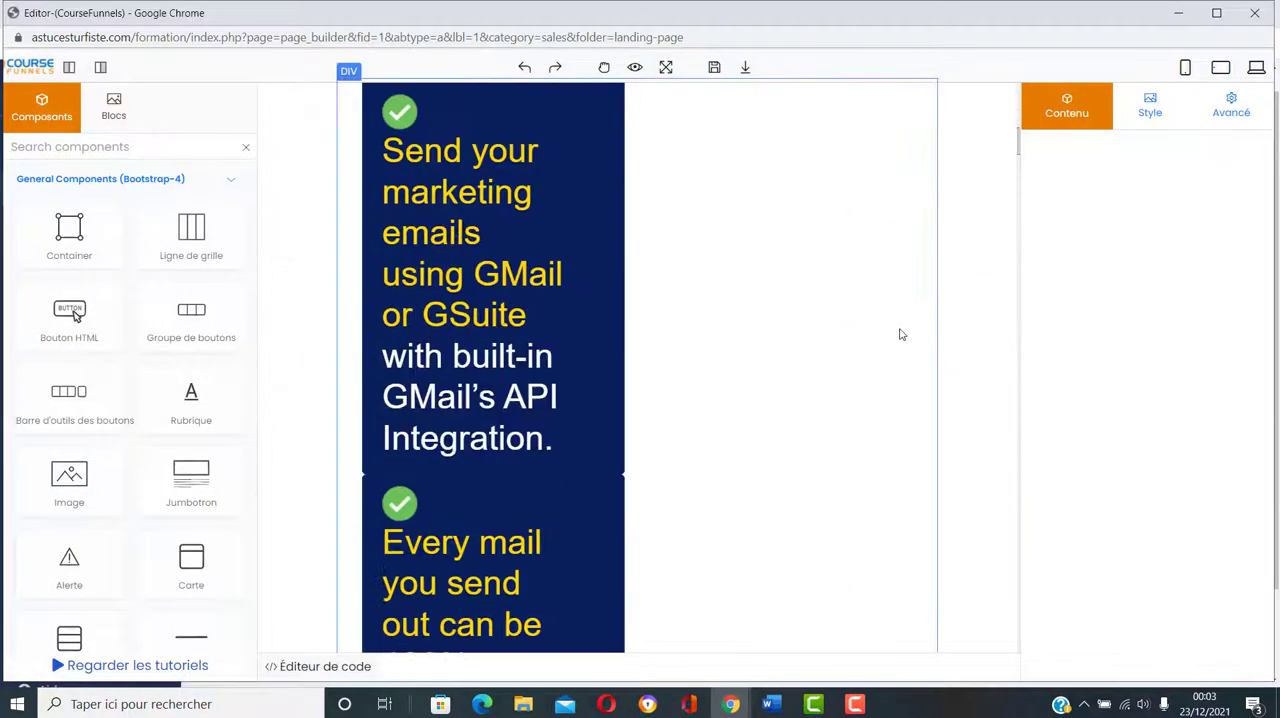
pyautogui.scroll(-3, 900, 332)
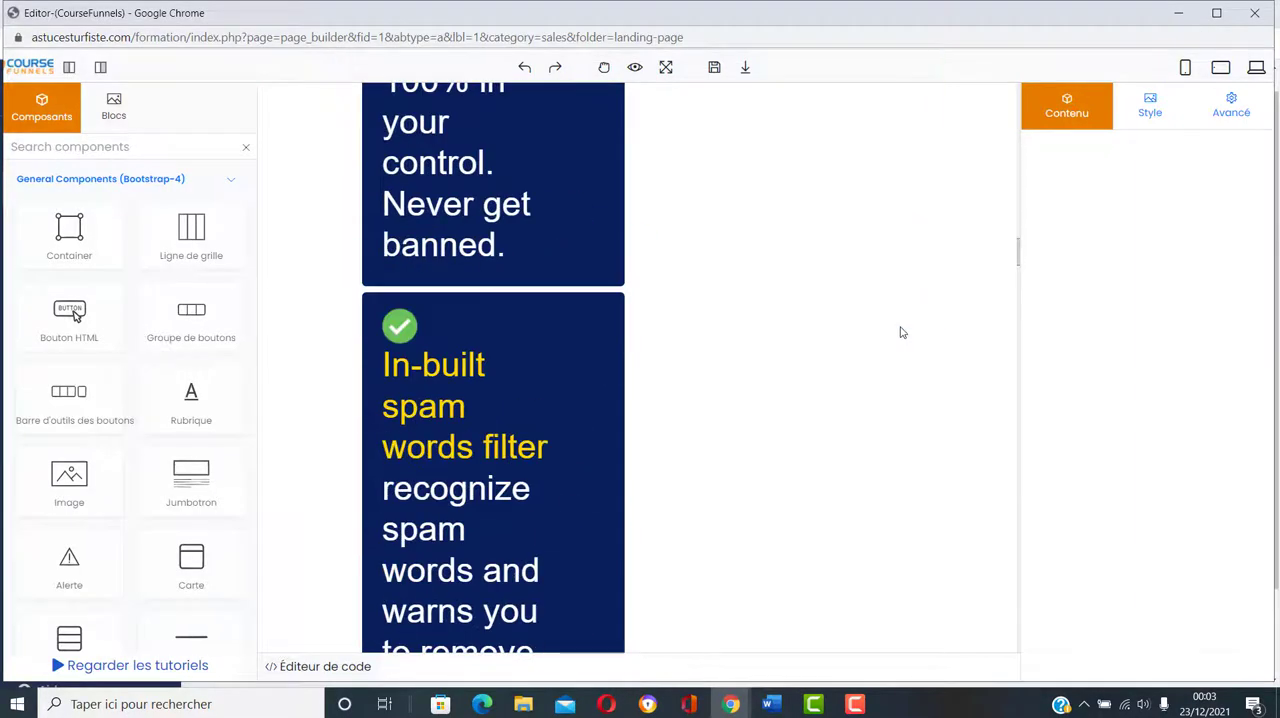
pyautogui.scroll(12, 900, 333)
pyautogui.scroll(8, 902, 334)
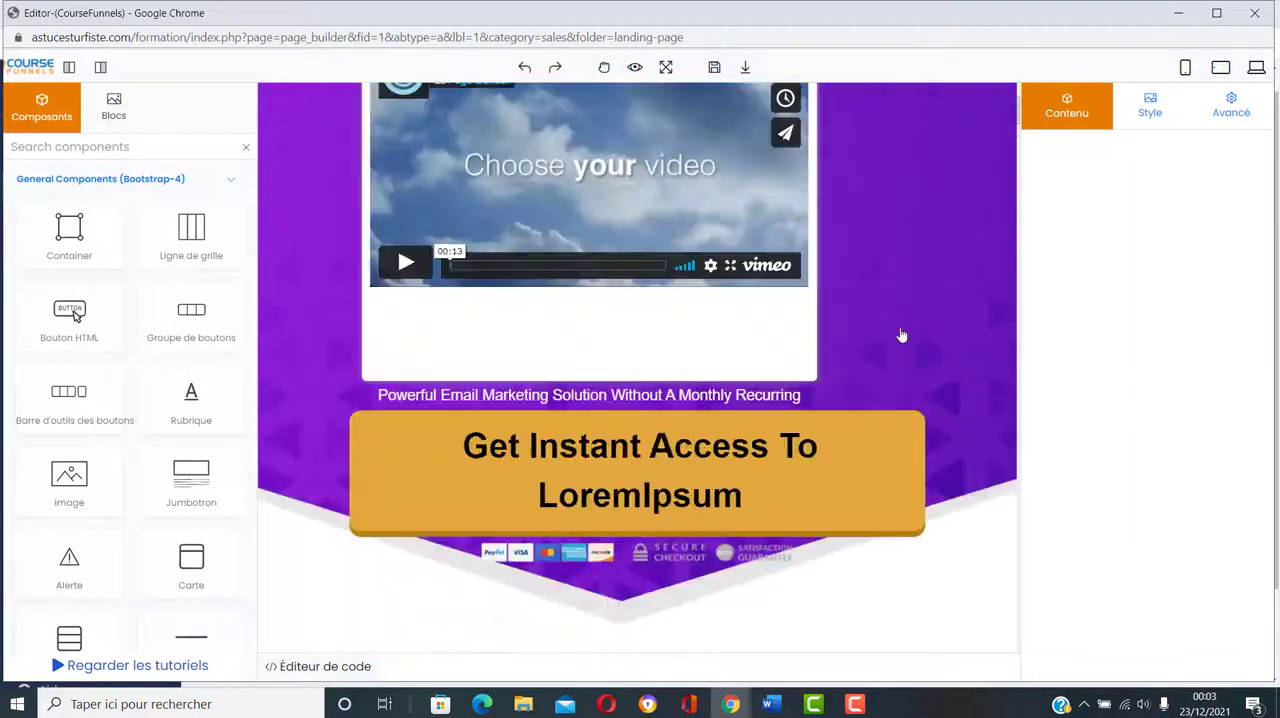
pyautogui.click(1148, 108)
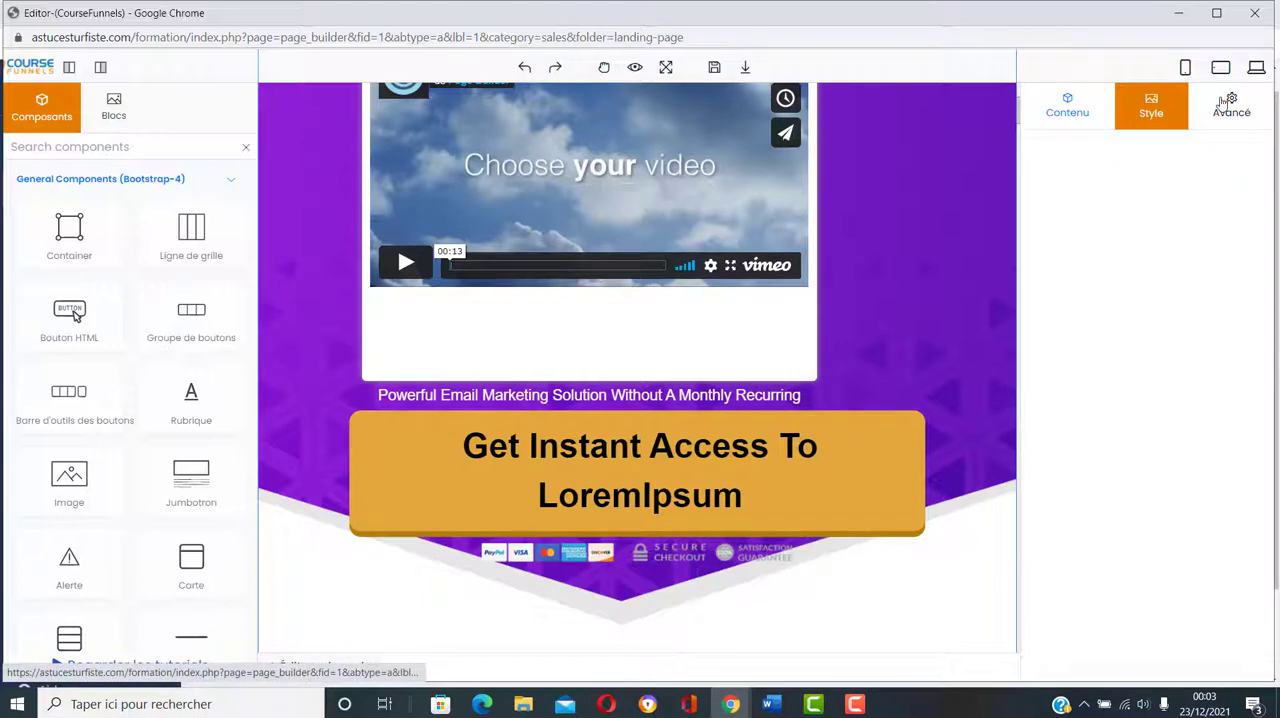
pyautogui.click(1225, 103)
pyautogui.click(1069, 110)
pyautogui.scroll(4, 979, 218)
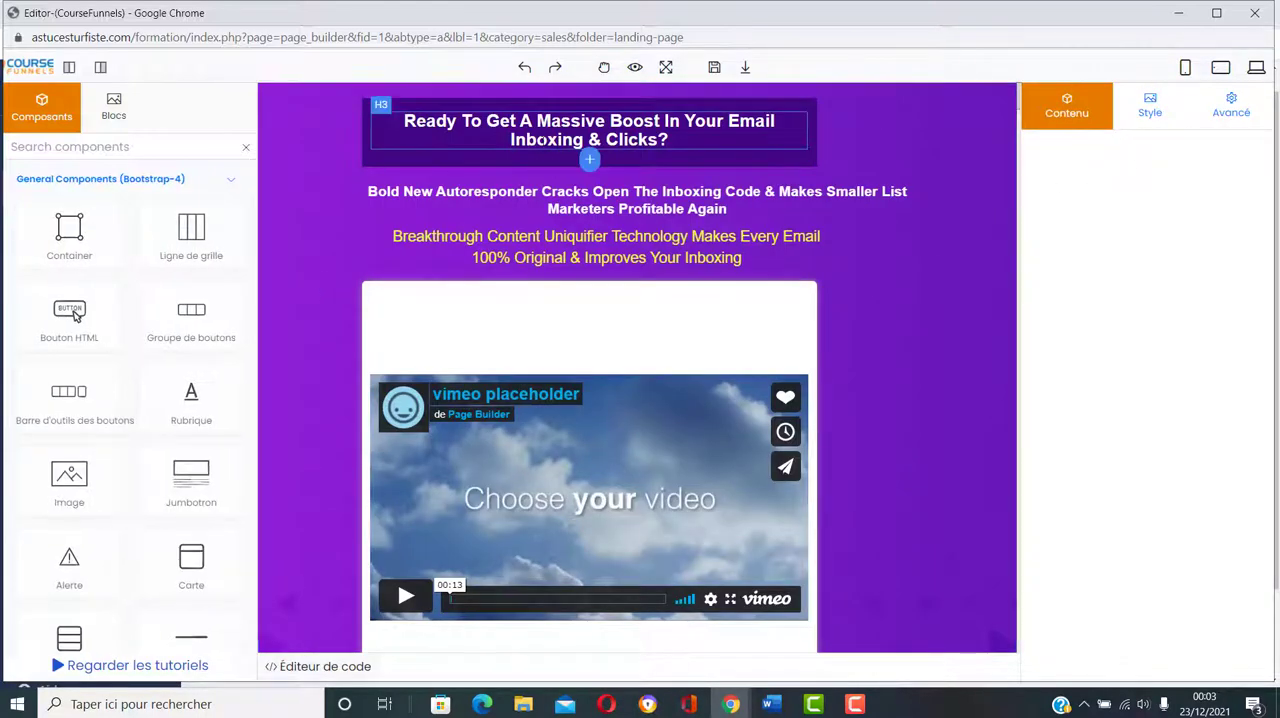
# Step: Merge the separate properties panel into the components sidebar to widen the canvas, and review the landing page's sections
pyautogui.click(101, 67)
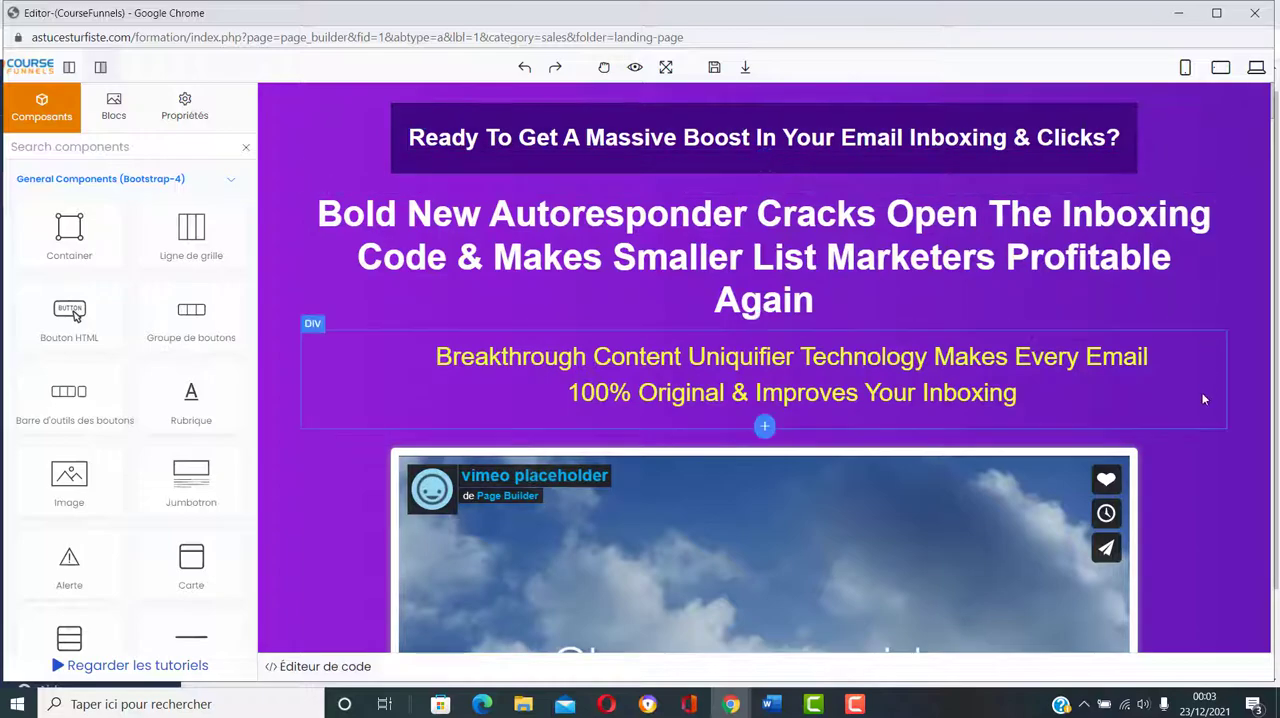
pyautogui.scroll(-5, 1170, 447)
pyautogui.scroll(-15, 1170, 450)
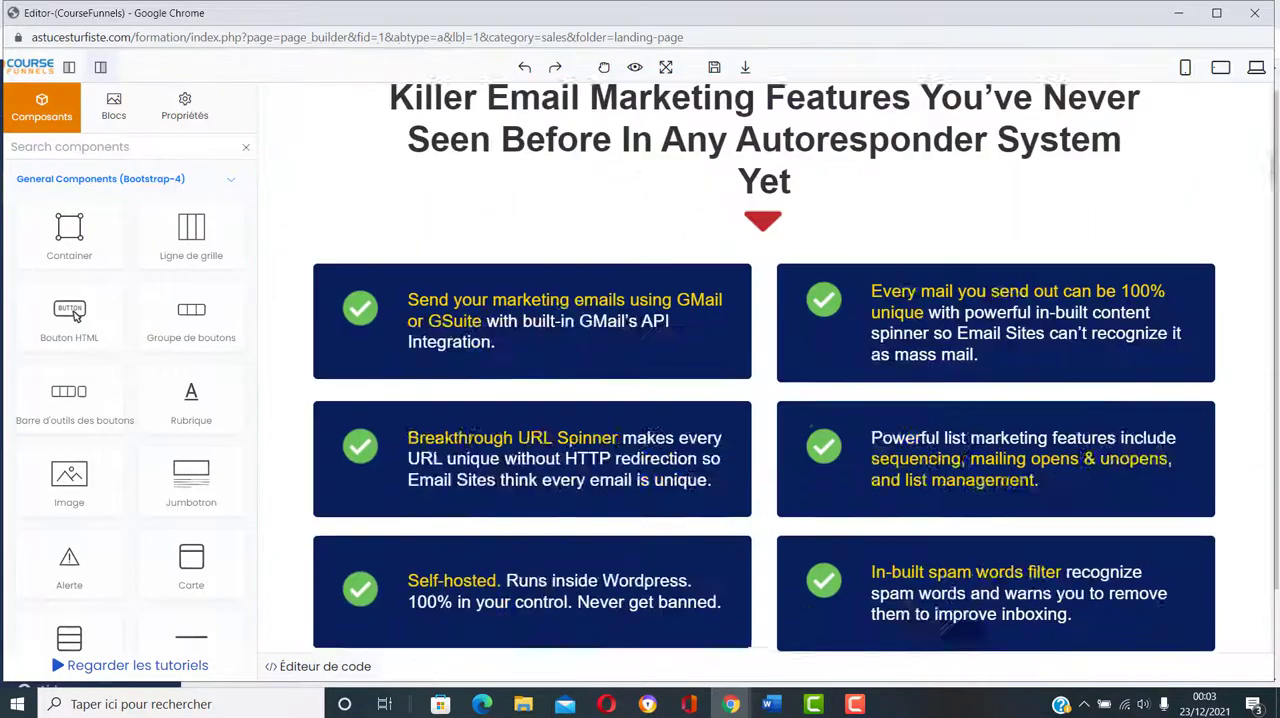
pyautogui.scroll(-8, 1170, 450)
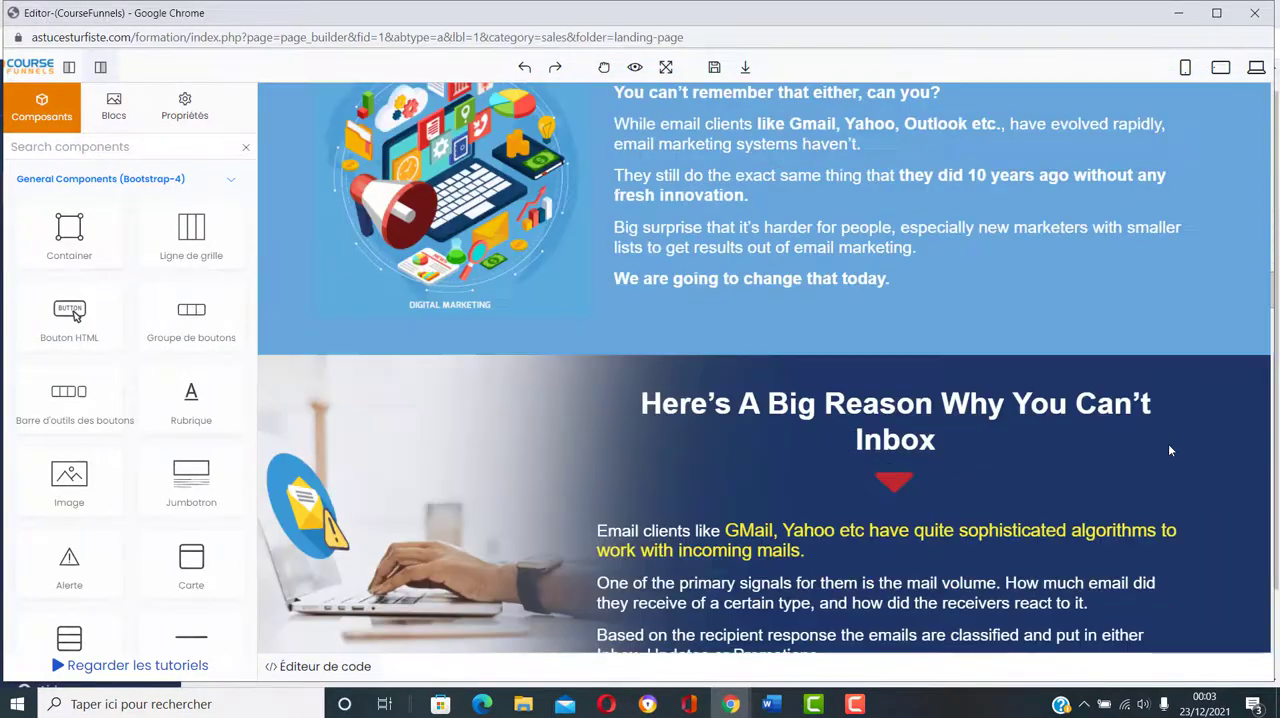
pyautogui.scroll(9, 1170, 450)
pyautogui.scroll(18, 1170, 450)
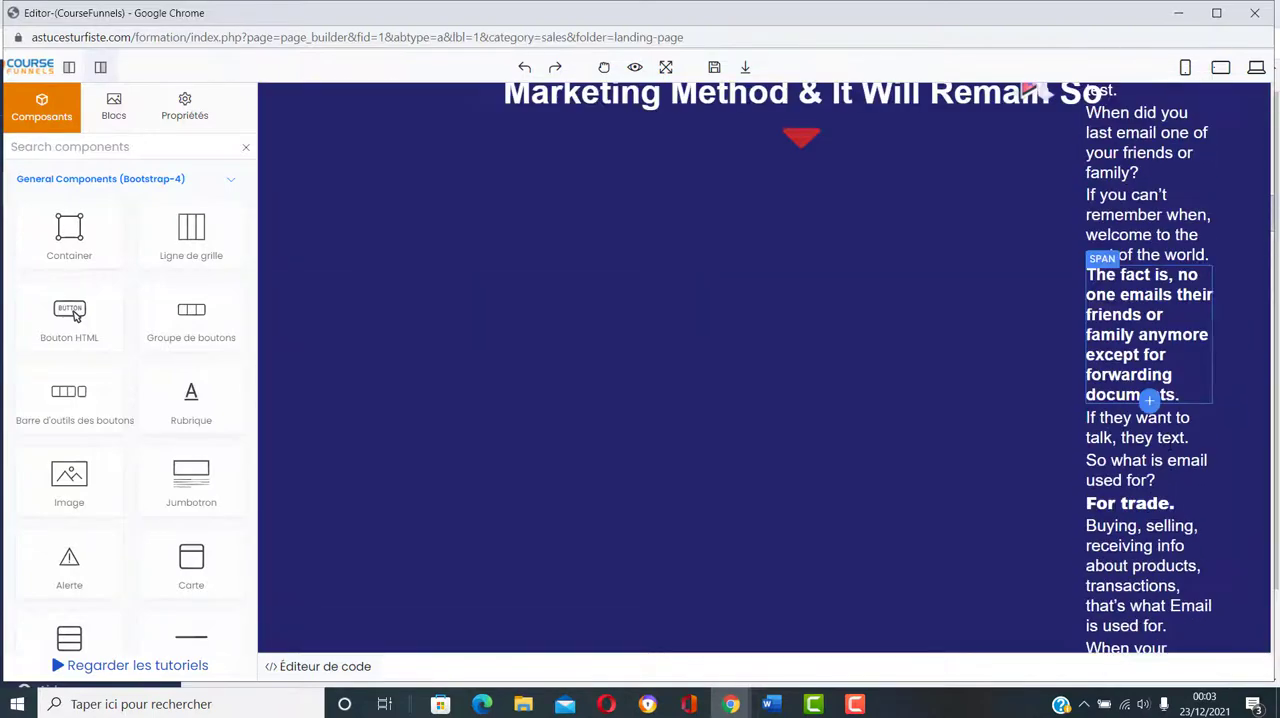
pyautogui.scroll(2, 1170, 450)
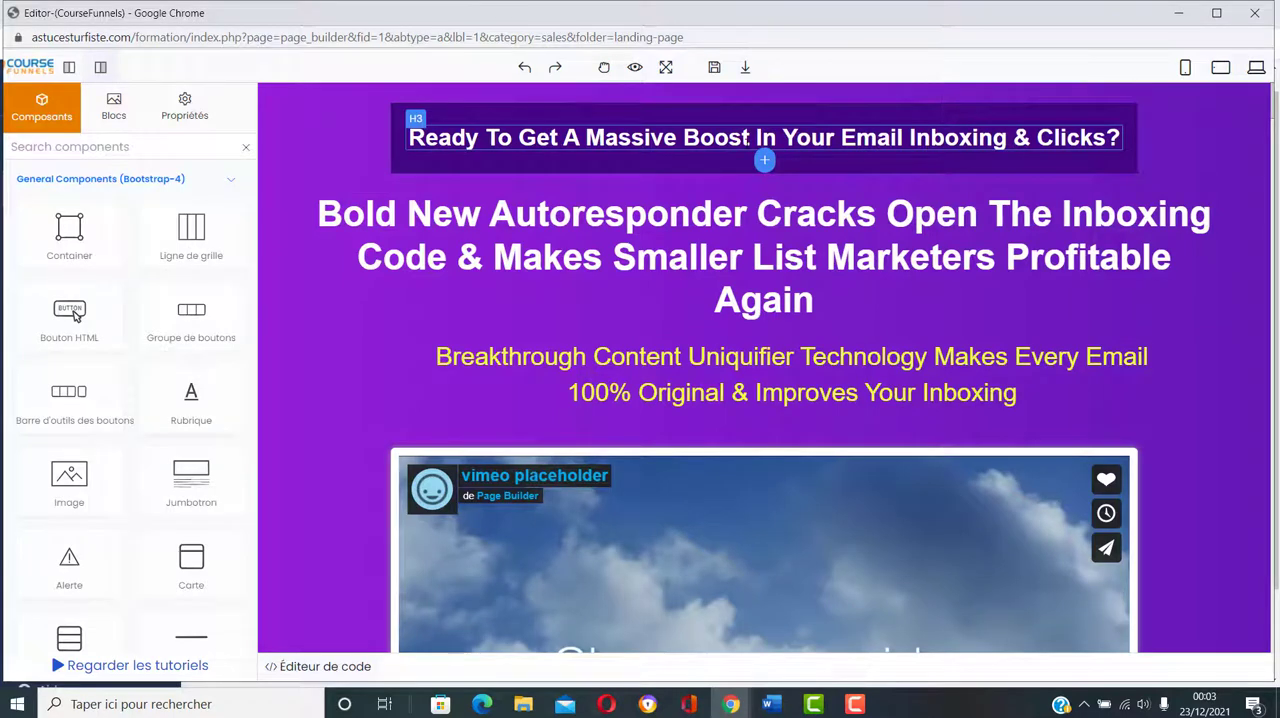
# Step: Set the heading size (Taille) of the "Ready To Get A Massive Boost In Your Email Inboxing & Clicks?" headline to 4
pyautogui.click(748, 139)
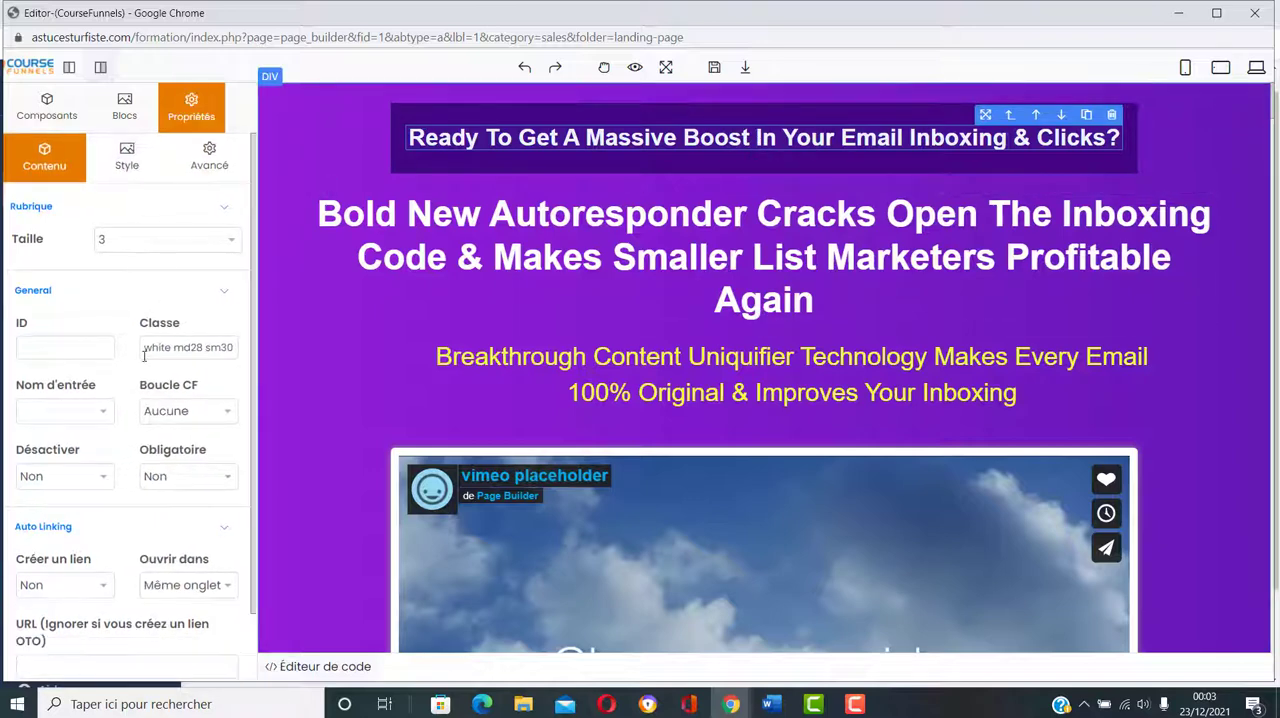
pyautogui.click(233, 240)
pyautogui.click(200, 323)
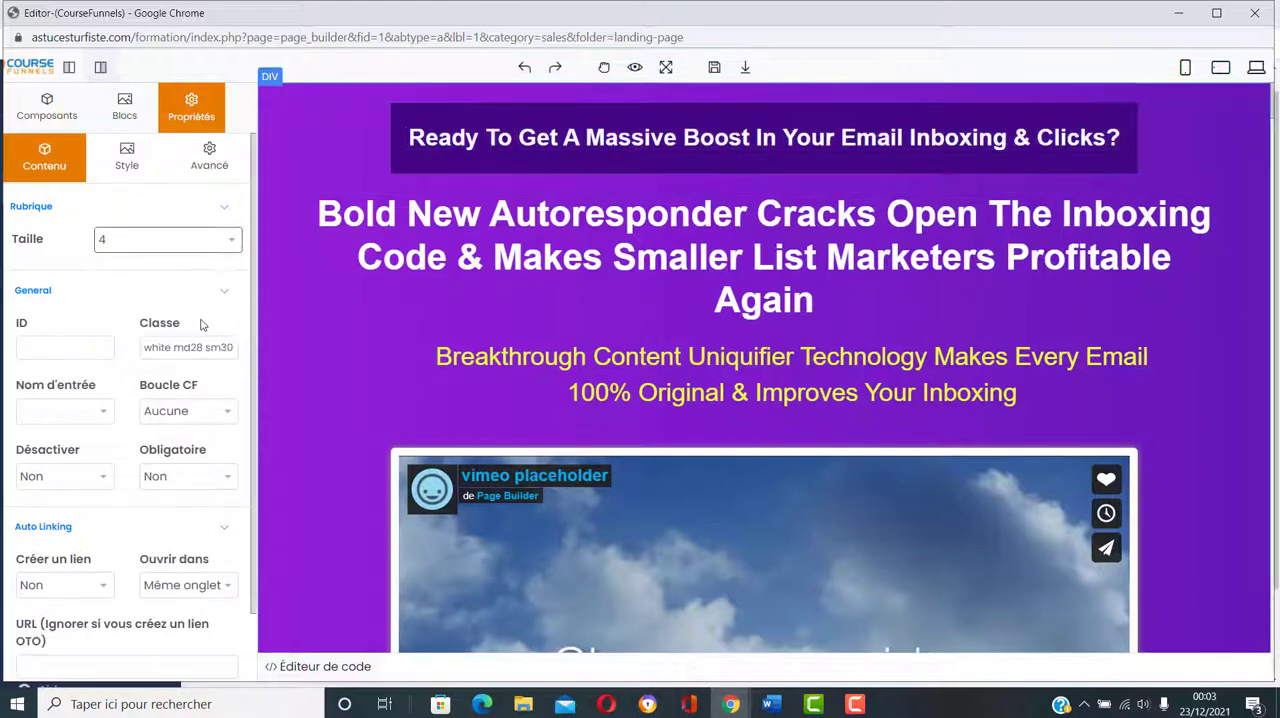
pyautogui.click(225, 248)
pyautogui.click(206, 322)
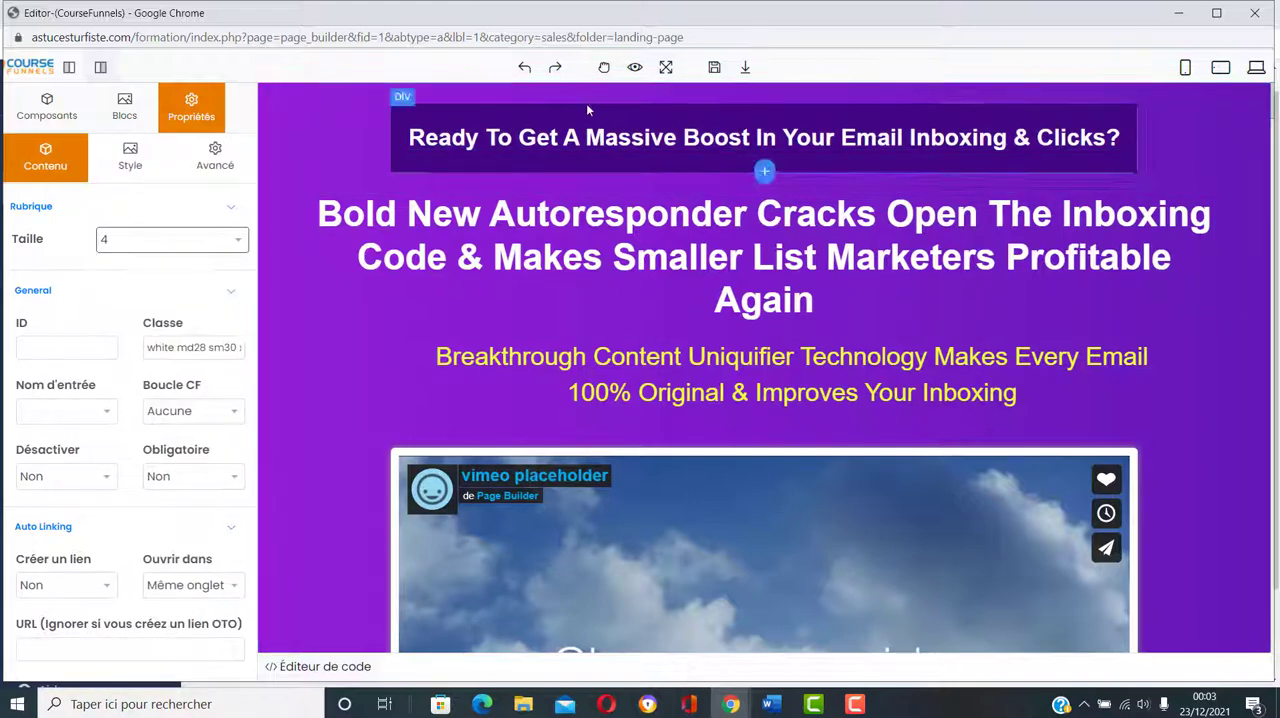
# Step: Try heading sizes (Taille) 2 and 3 on the "Ready To Get A Massive Boost In Your Email Inboxing & Clicks?" headline
pyautogui.doubleClick(590, 137)
pyautogui.click(584, 137)
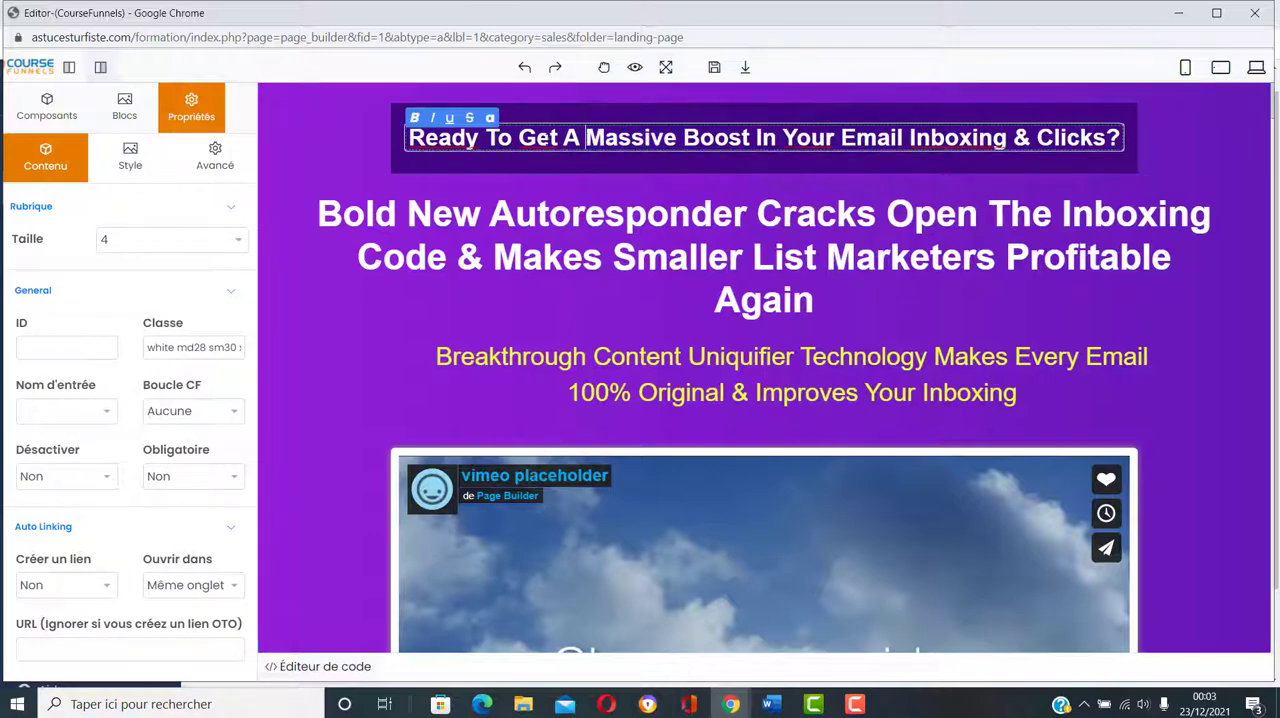
pyautogui.click(622, 208)
pyautogui.click(618, 139)
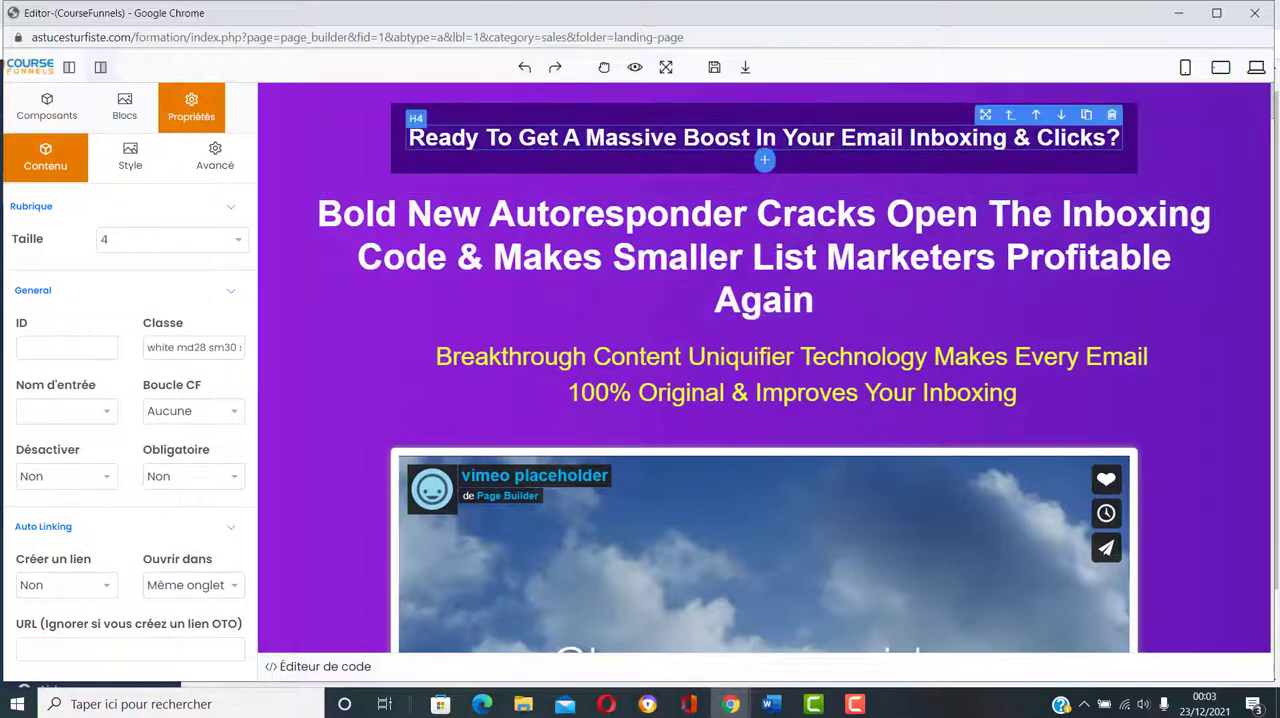
pyautogui.click(232, 242)
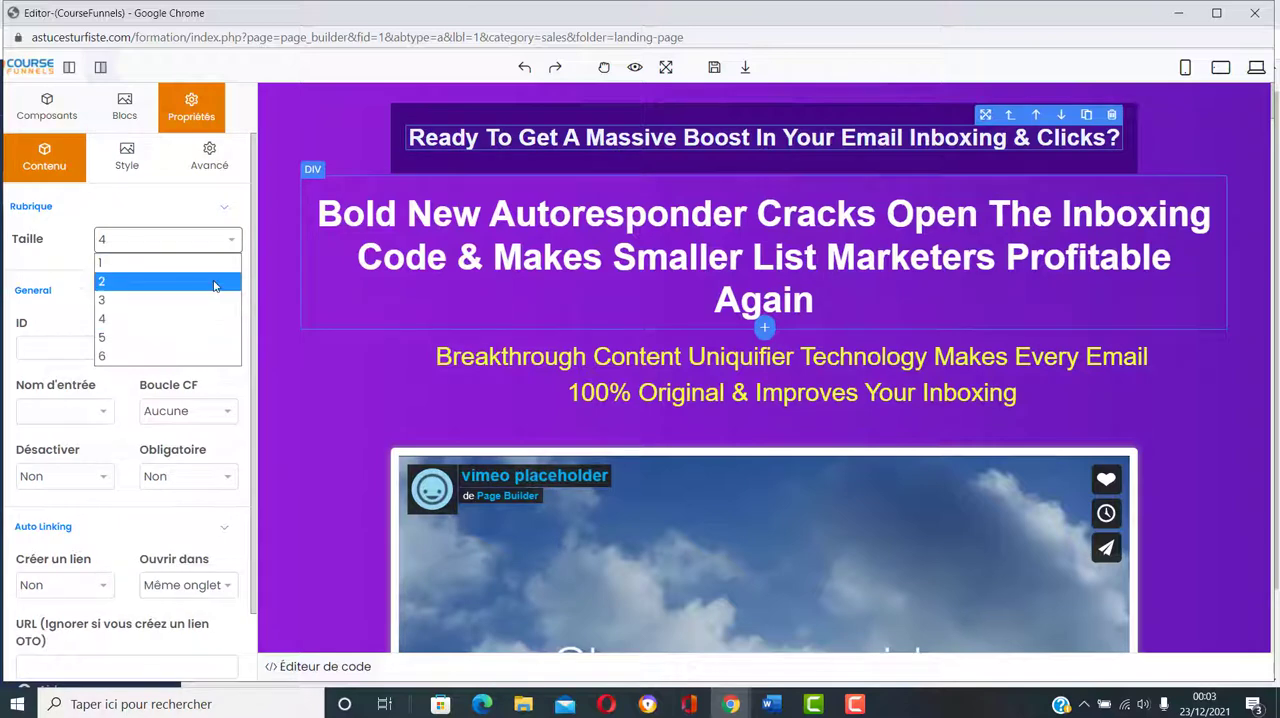
pyautogui.click(220, 283)
pyautogui.click(229, 239)
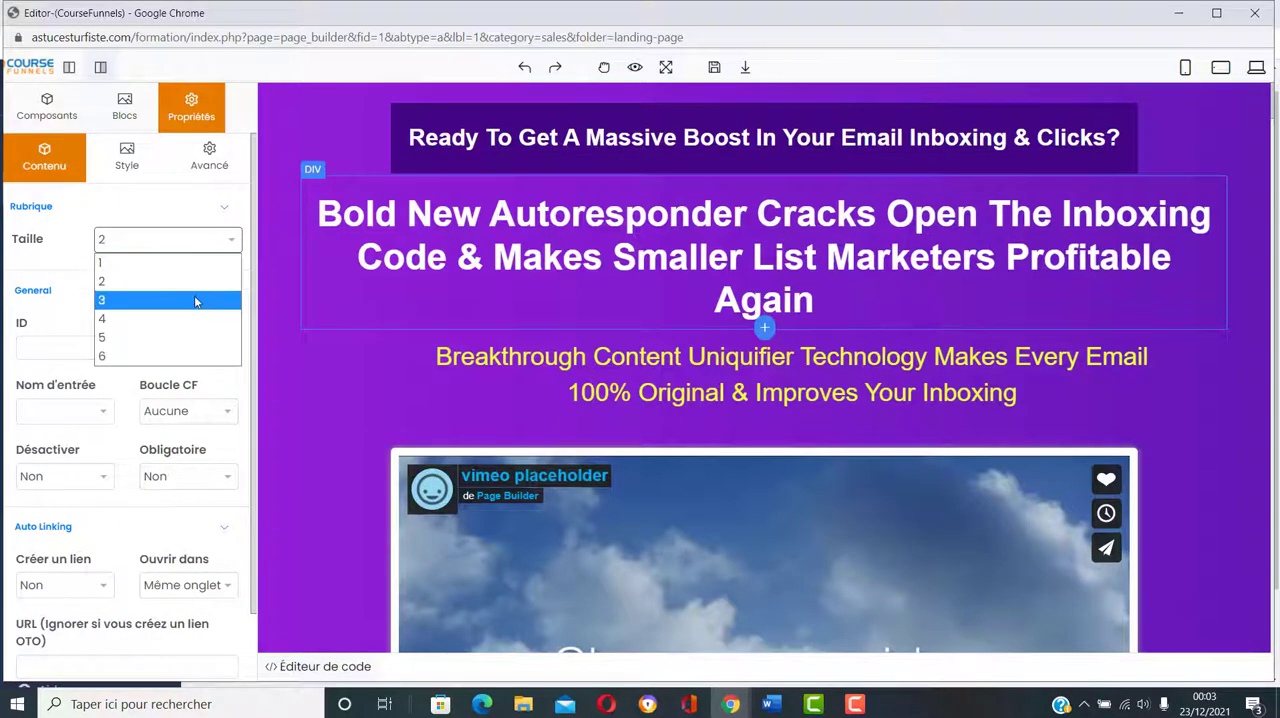
pyautogui.click(199, 297)
# Step: Select the full text of the "Ready To Get A Massive Boost" headline, try heading size (Taille) 4, and set it to 2
pyautogui.click(522, 140)
pyautogui.doubleClick(530, 138)
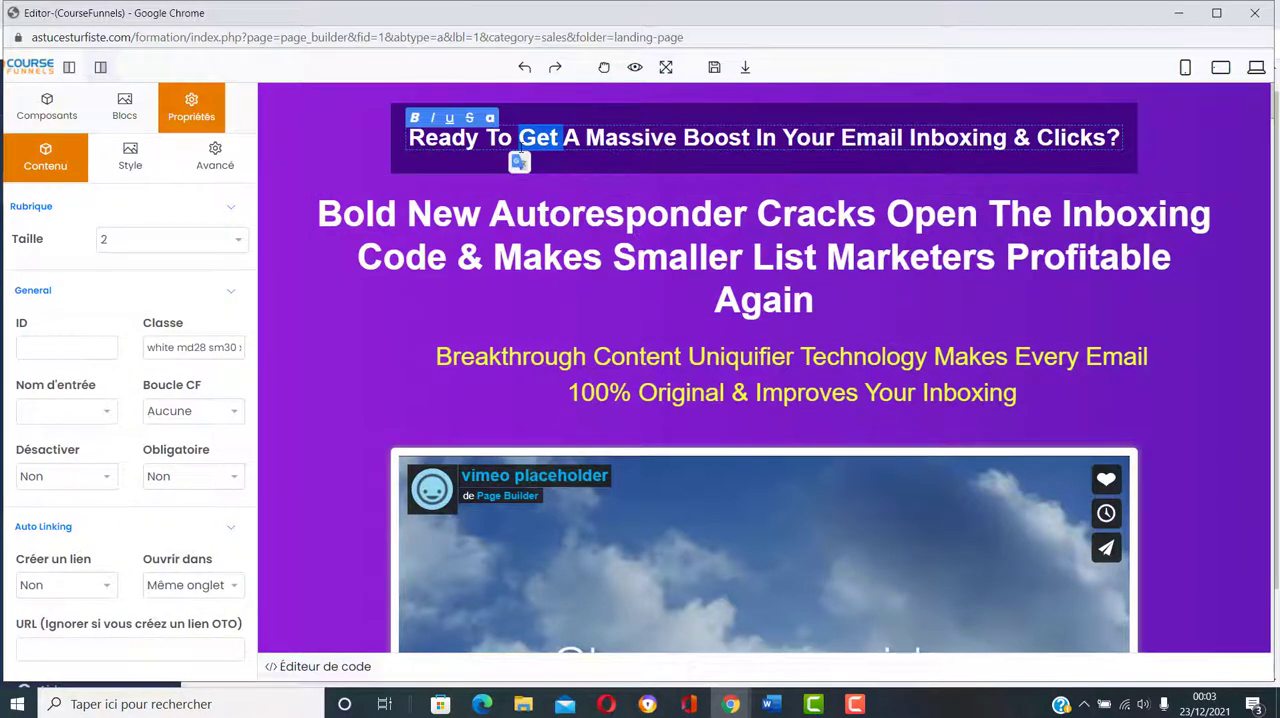
pyautogui.tripleClick(519, 145)
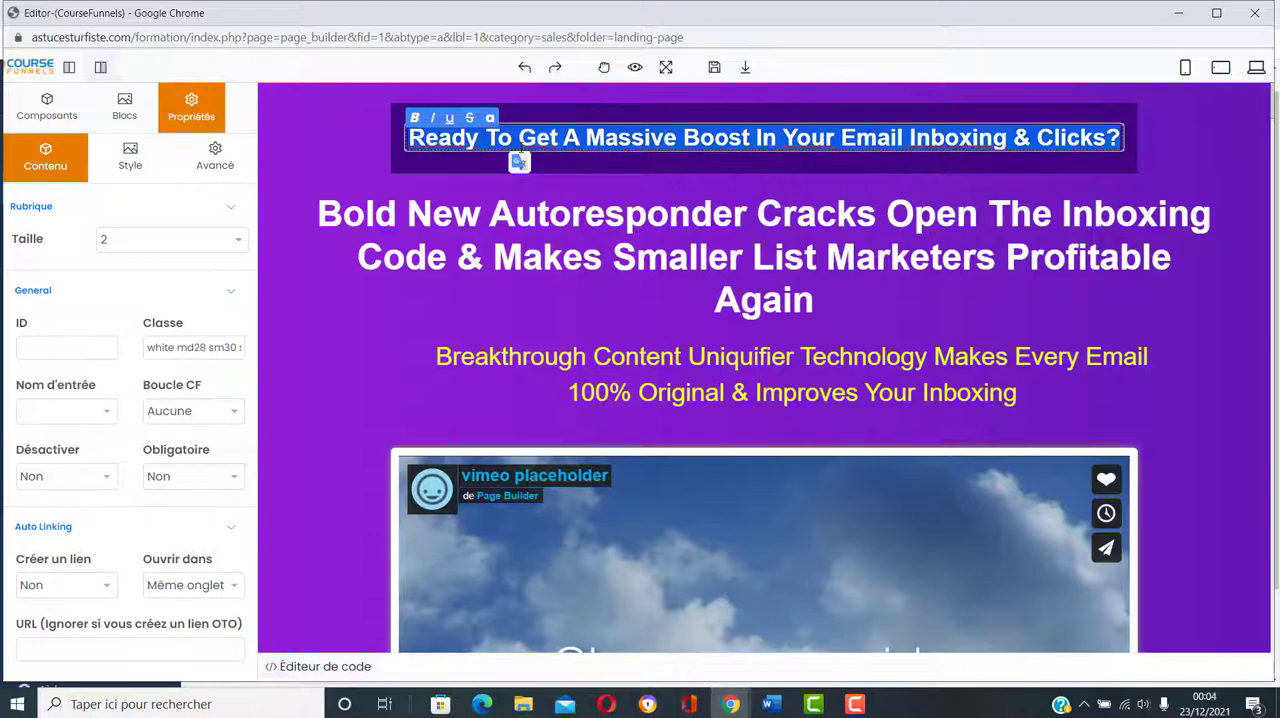
pyautogui.click(232, 245)
pyautogui.click(210, 322)
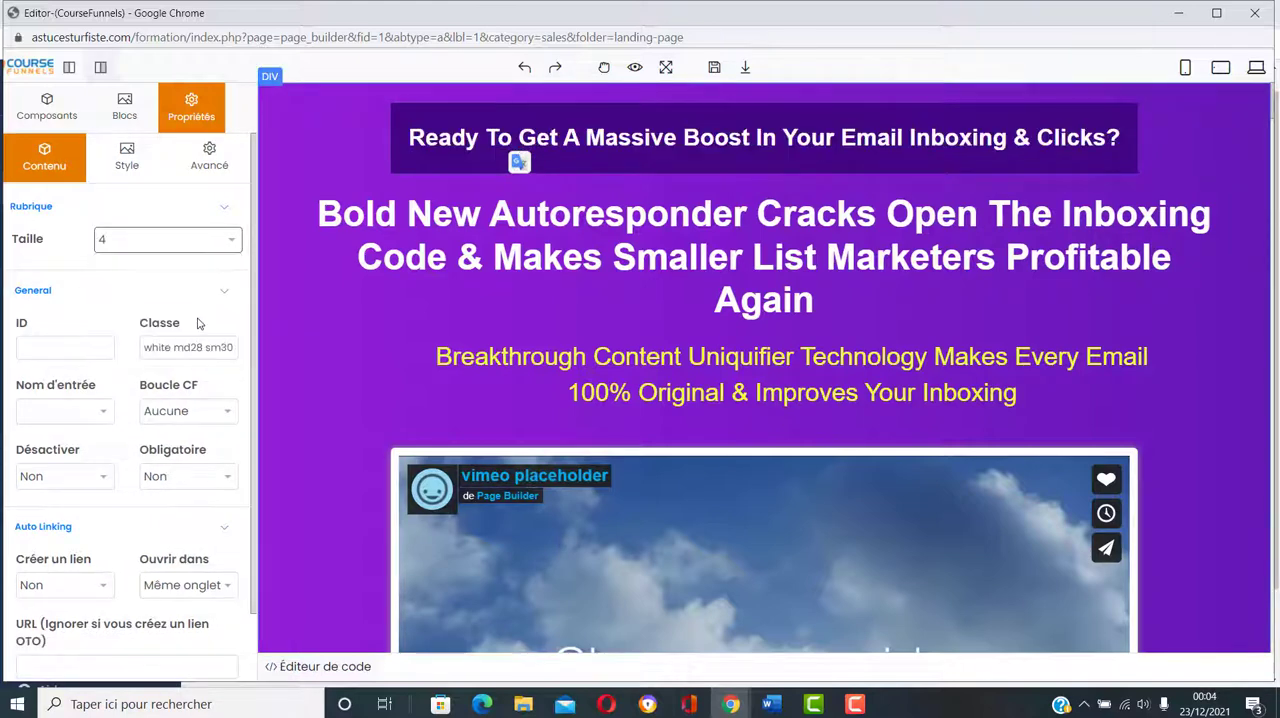
pyautogui.click(228, 247)
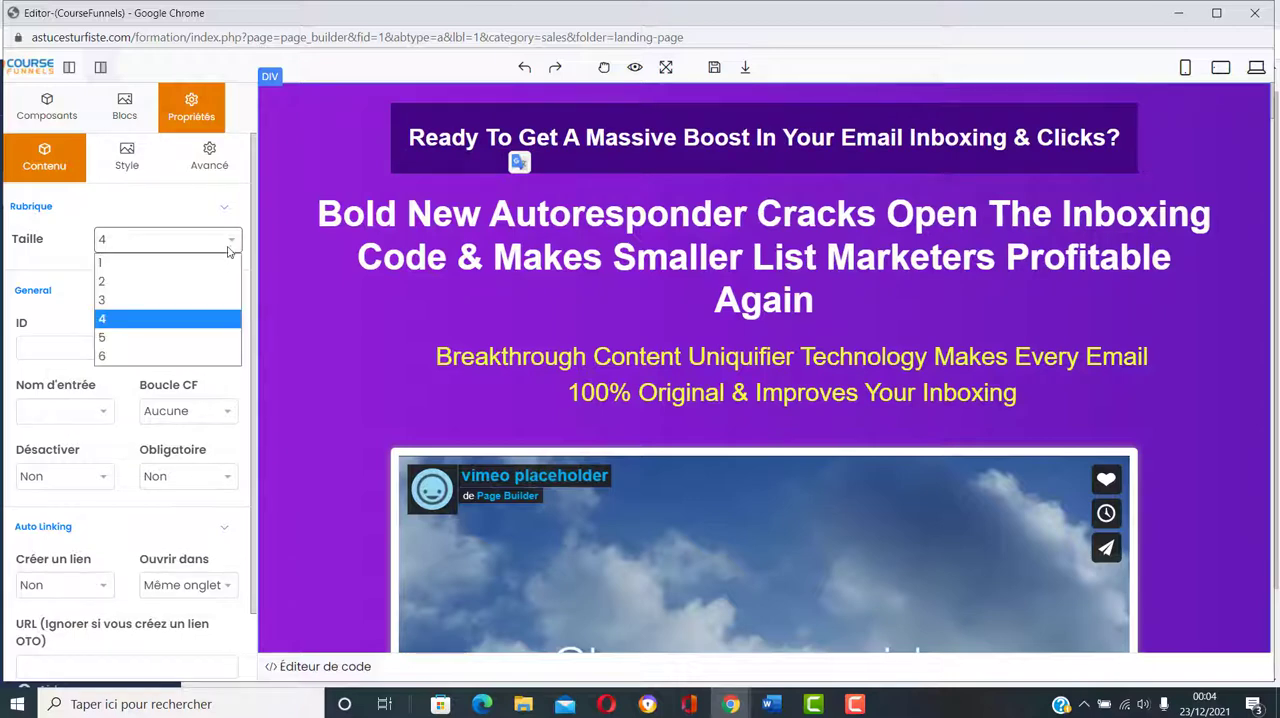
pyautogui.click(200, 282)
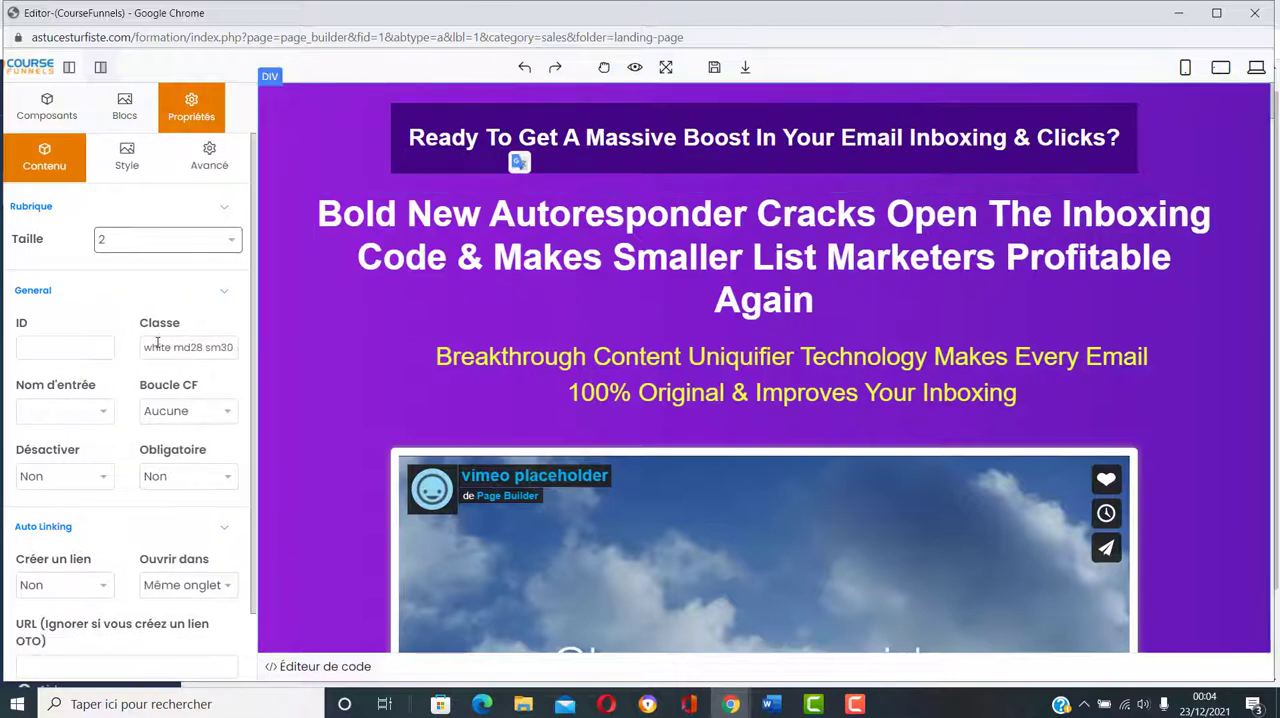
# Step: Open the Style settings of the "Ready To Get A Massive Boost" headline at its colour and typography options
pyautogui.scroll(-2, 159, 350)
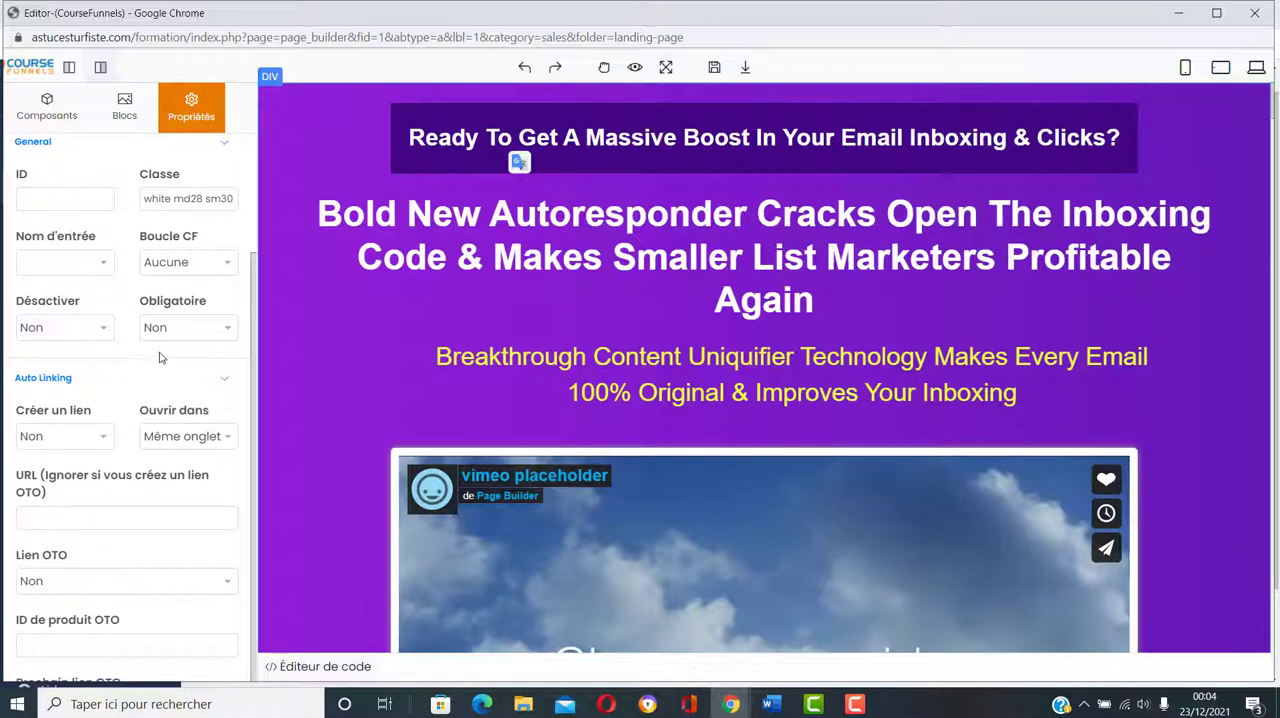
pyautogui.scroll(3, 160, 357)
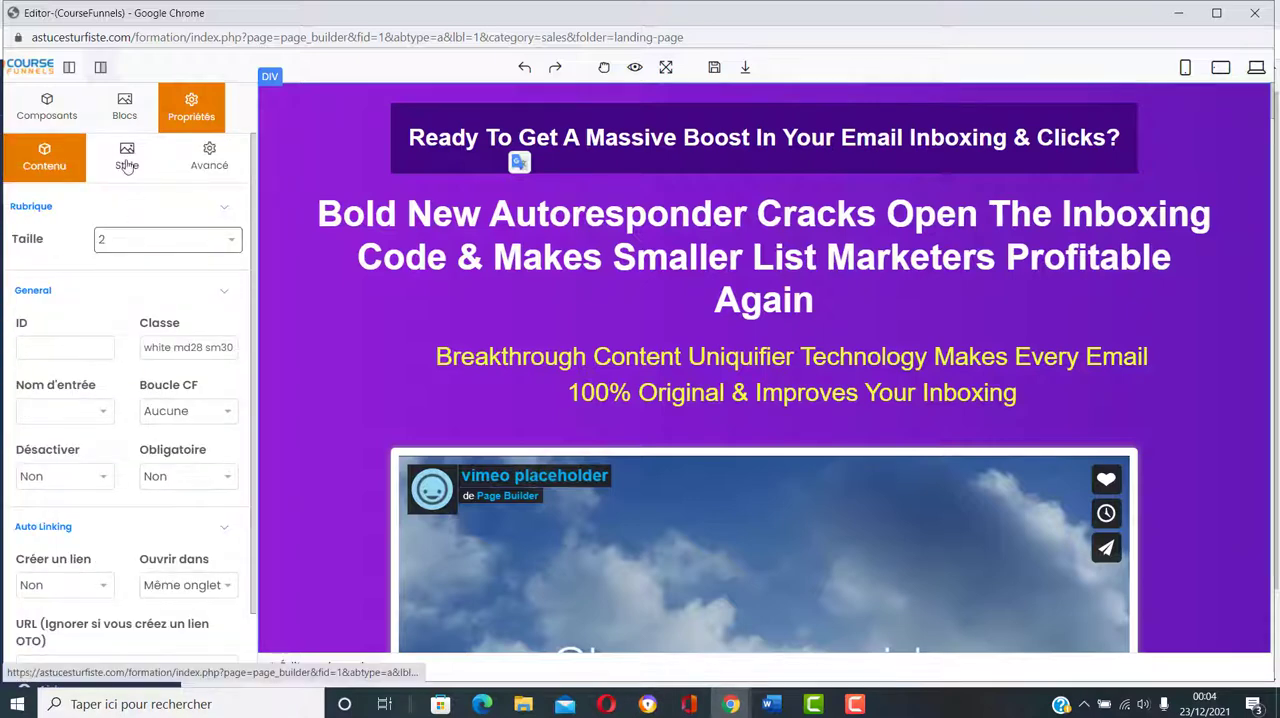
pyautogui.click(127, 163)
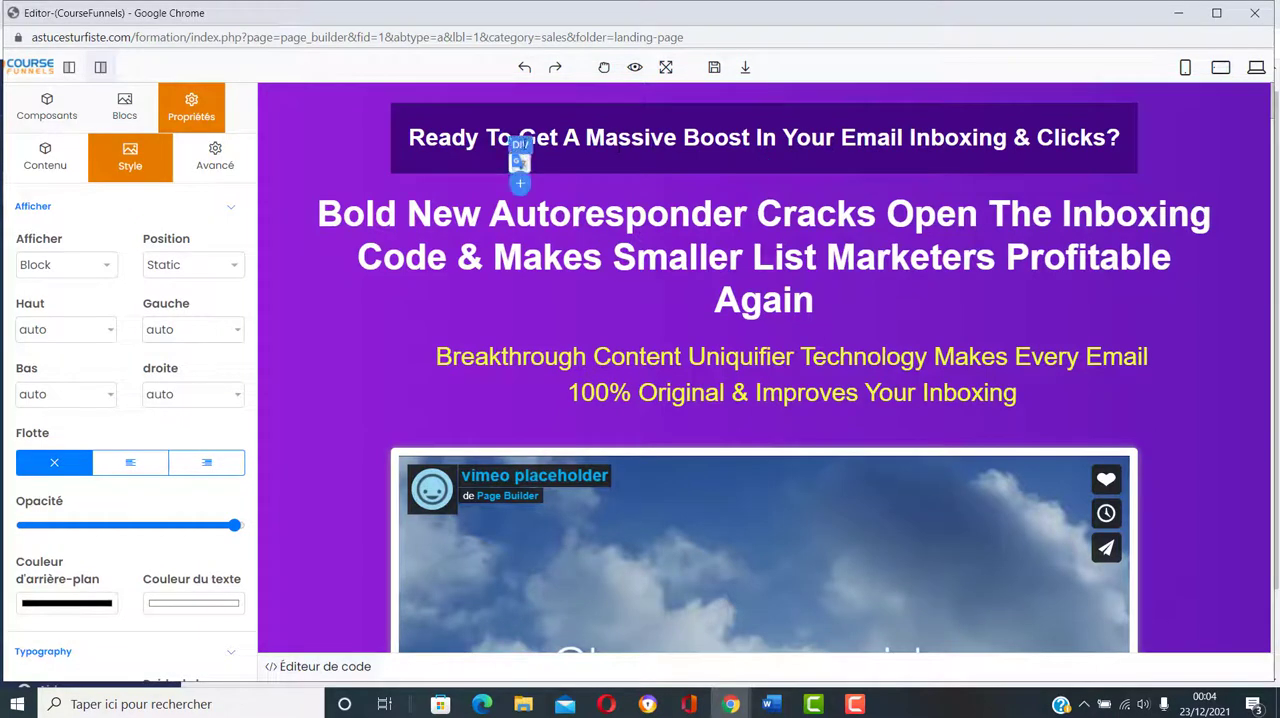
pyautogui.click(487, 138)
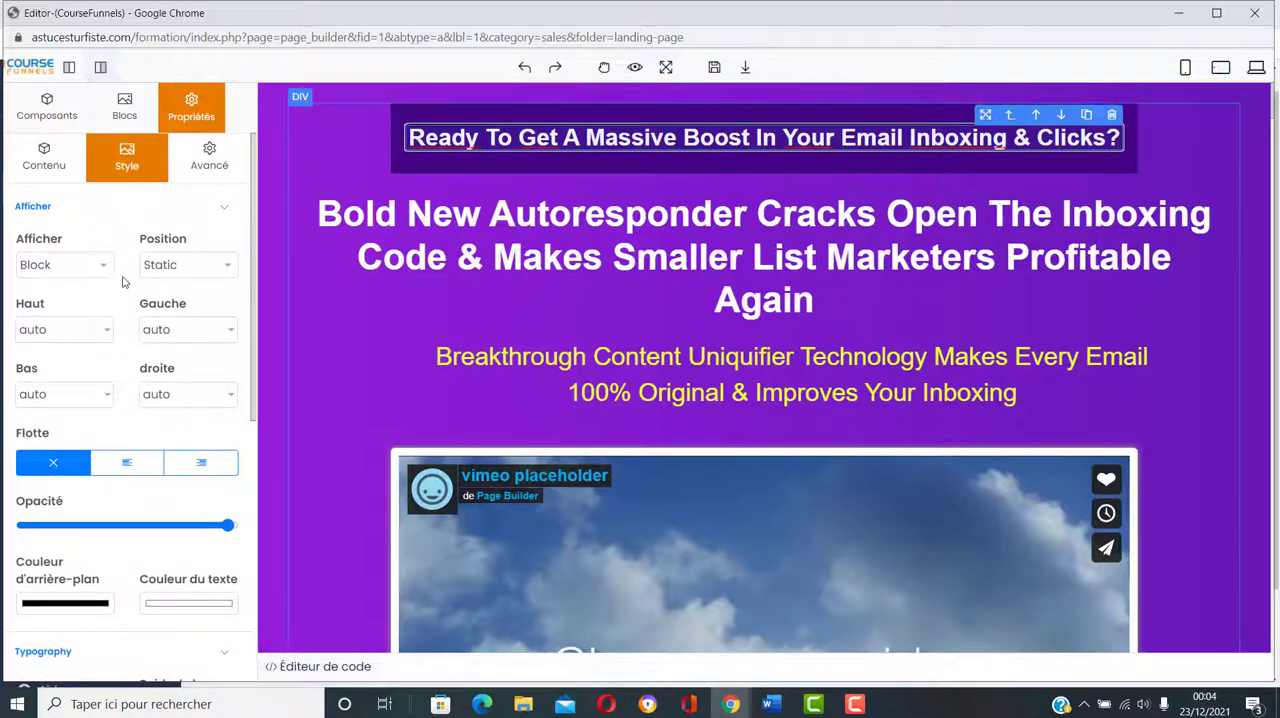
pyautogui.scroll(-2, 128, 305)
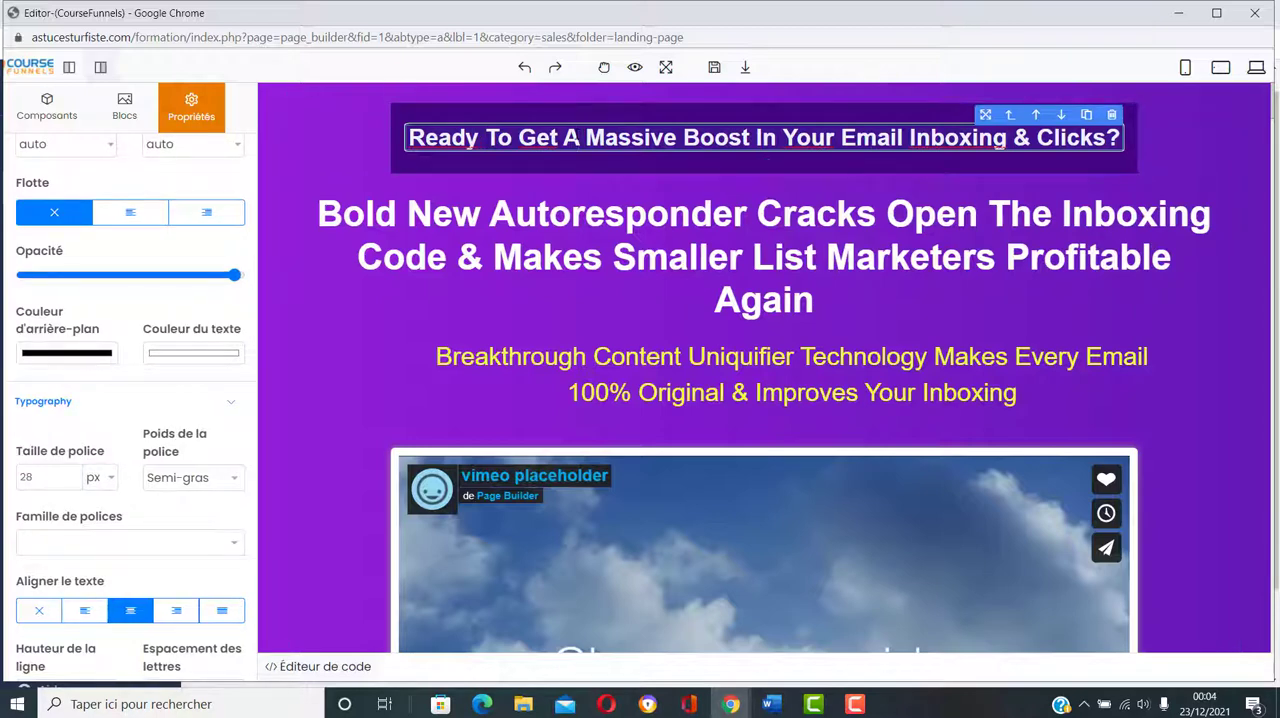
# Step: Set the text colour (Couleur du texte) of the whole "Ready To Get A Massive Boost" headline to red, RGB 204, 15, 15
pyautogui.hotkey('ctrl', 'a')
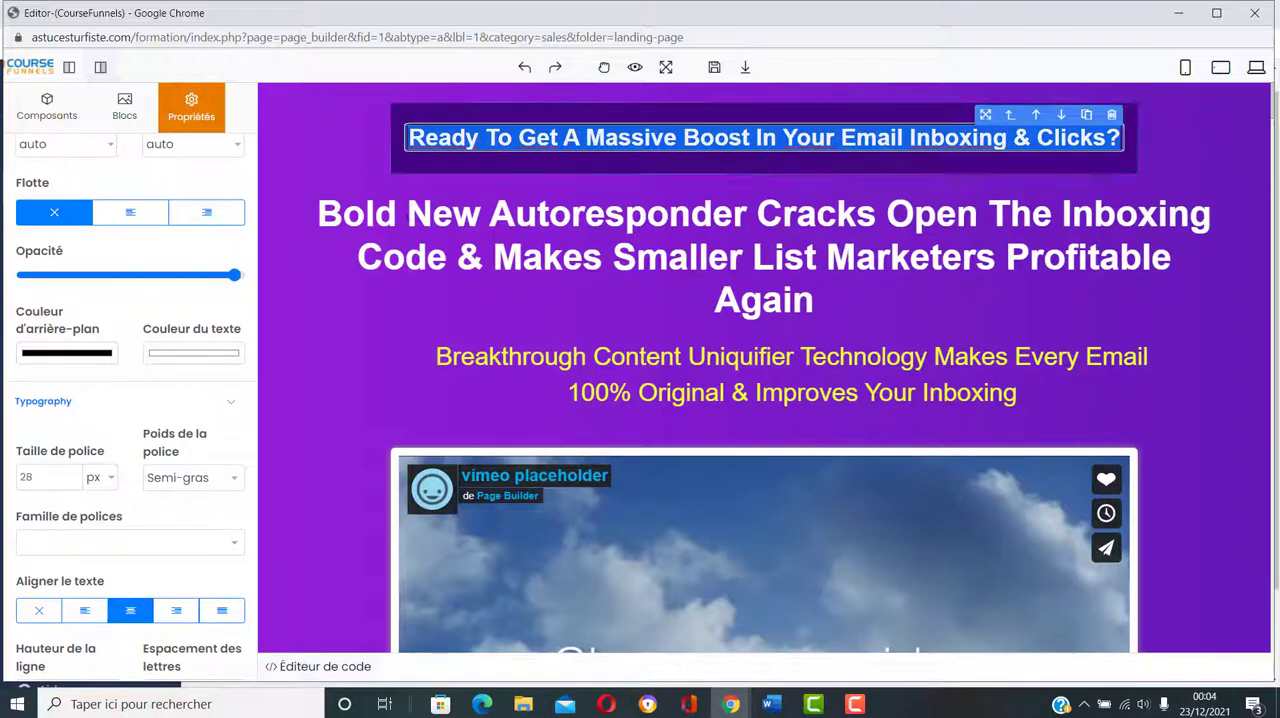
pyautogui.click(189, 352)
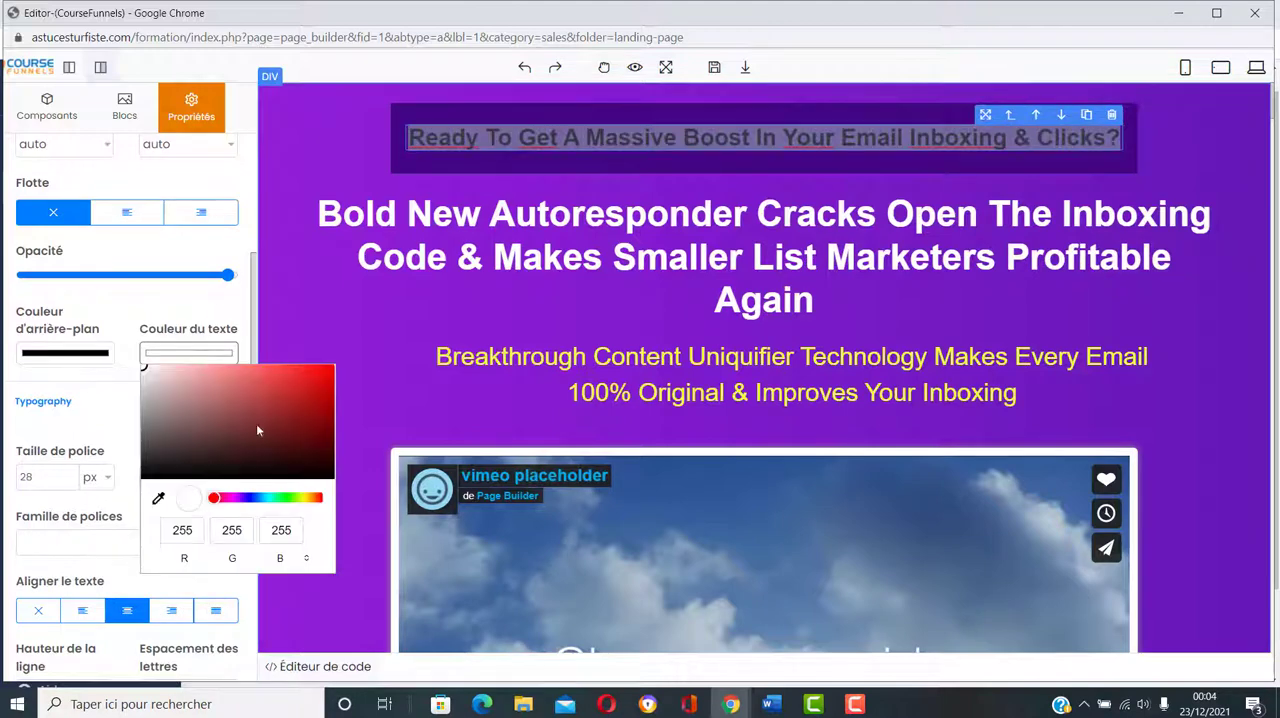
pyautogui.click(319, 395)
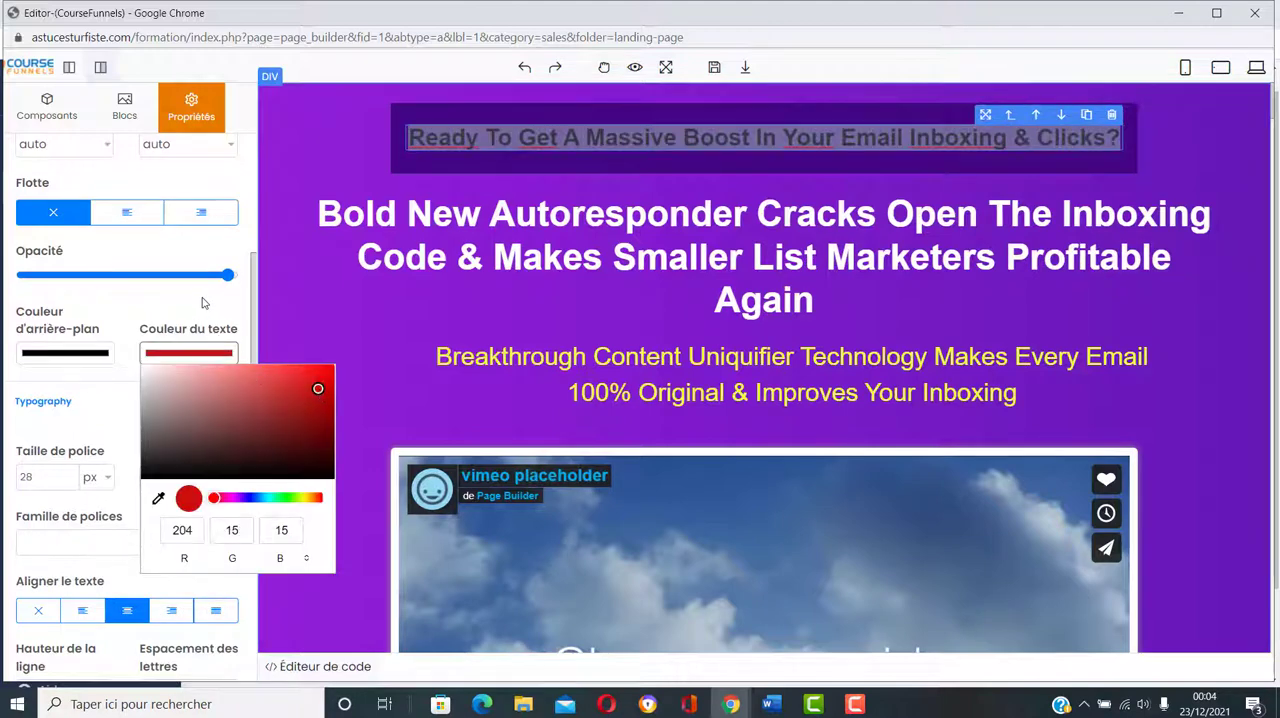
pyautogui.click(441, 261)
pyautogui.click(335, 157)
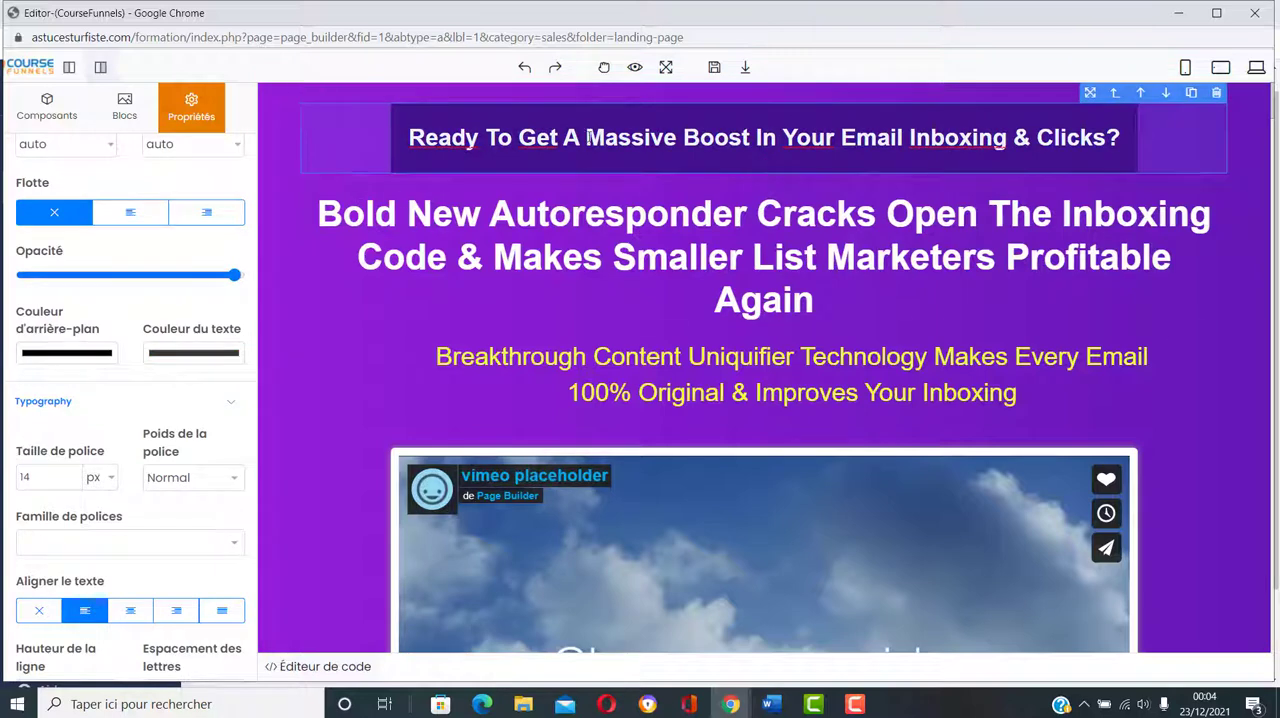
pyautogui.click(580, 137)
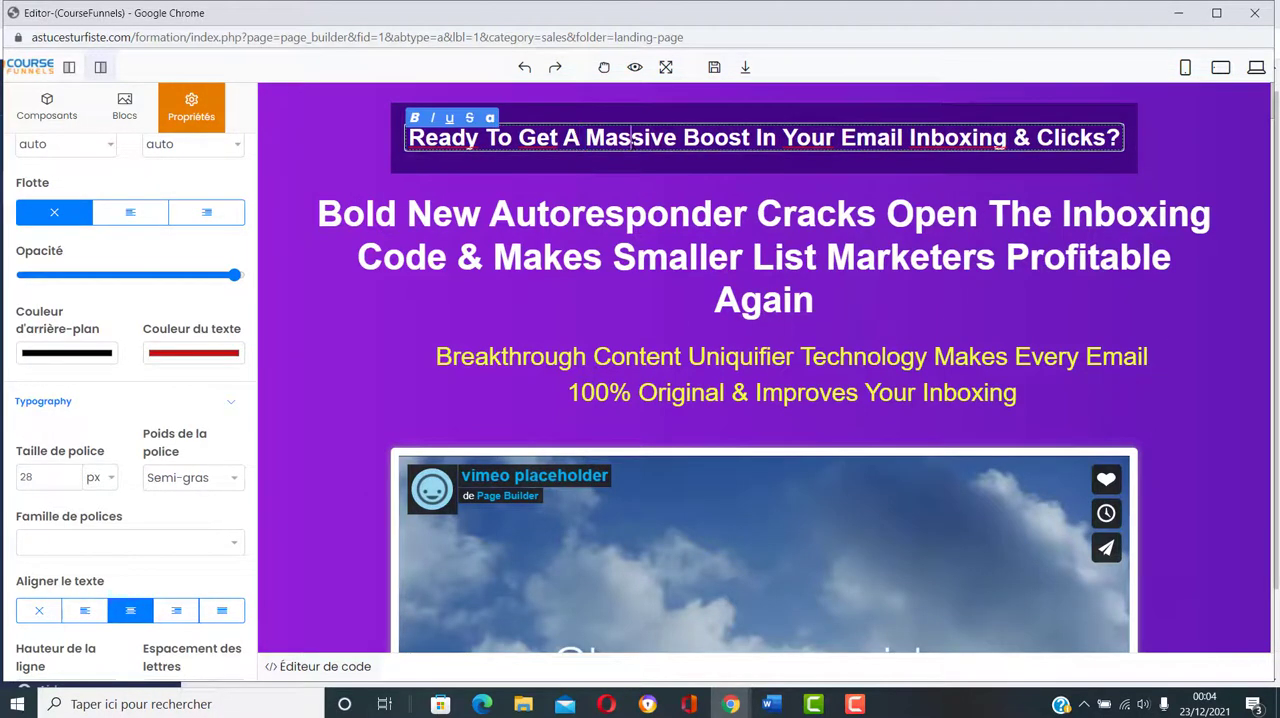
pyautogui.click(332, 355)
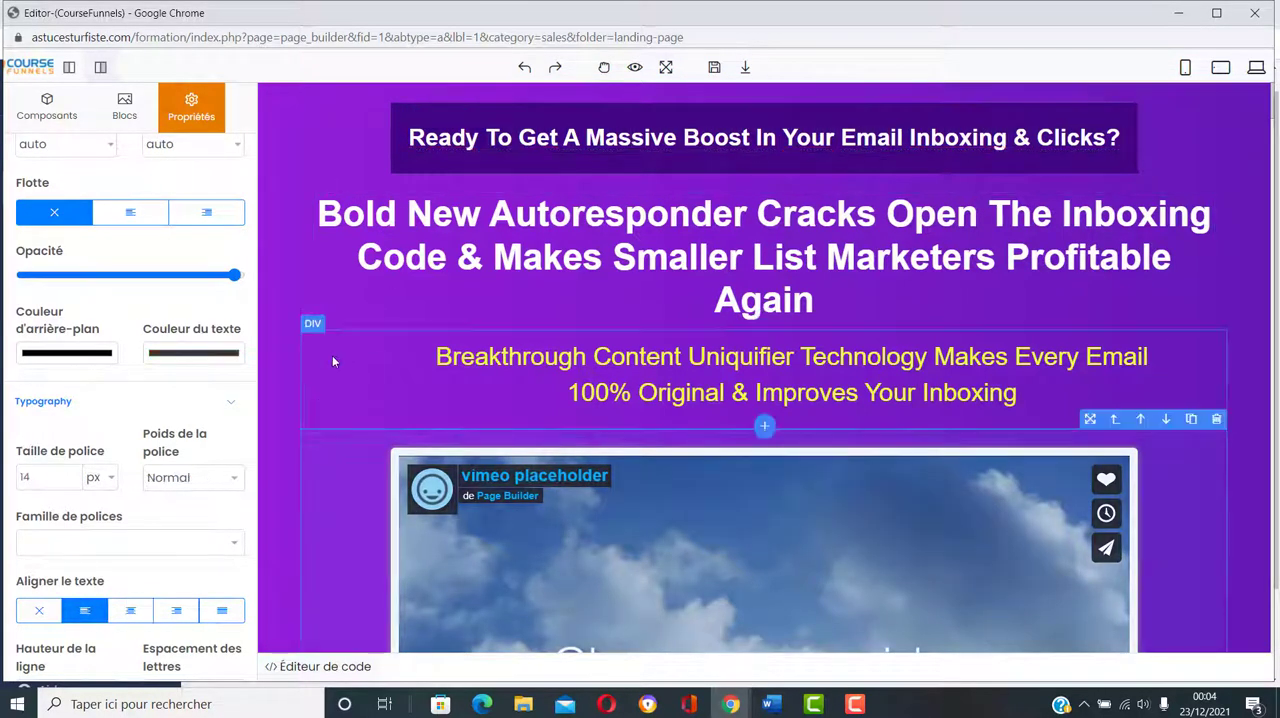
# Step: Change the text colour of the "Ready To Get A Massive Boost" headline to RGB 215, 35, 35
pyautogui.click(500, 145)
pyautogui.click(188, 352)
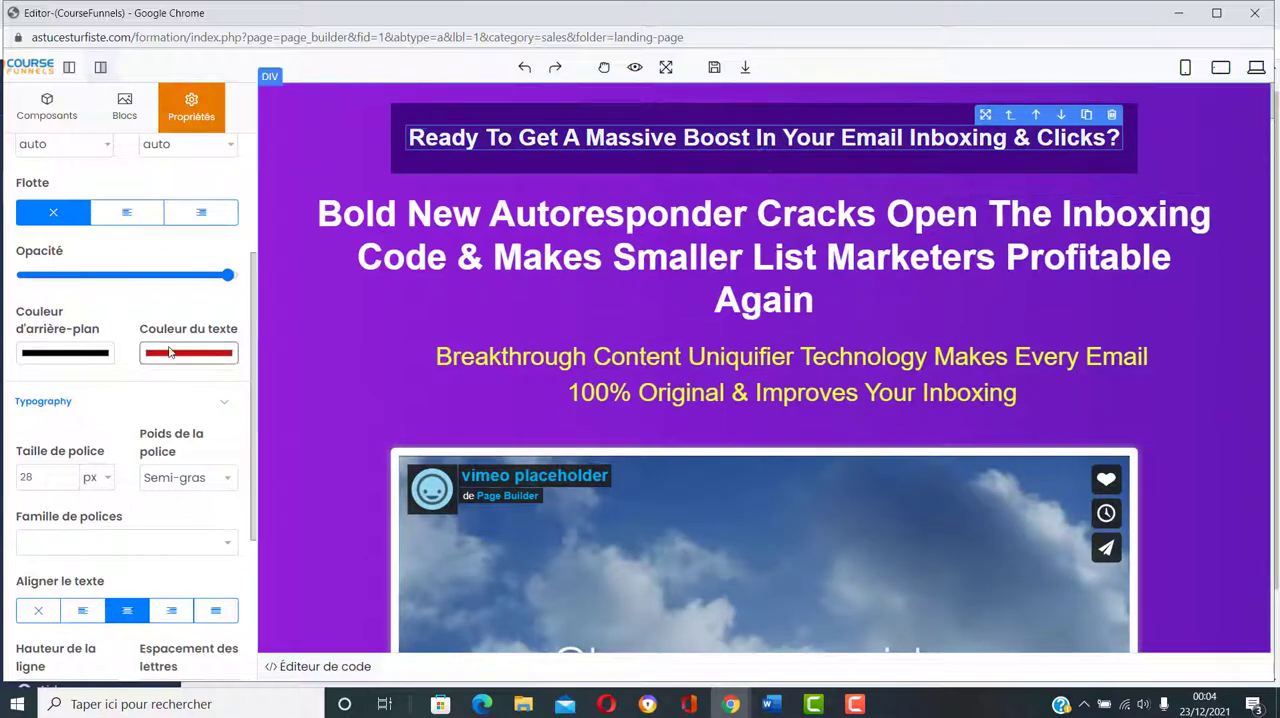
pyautogui.click(302, 386)
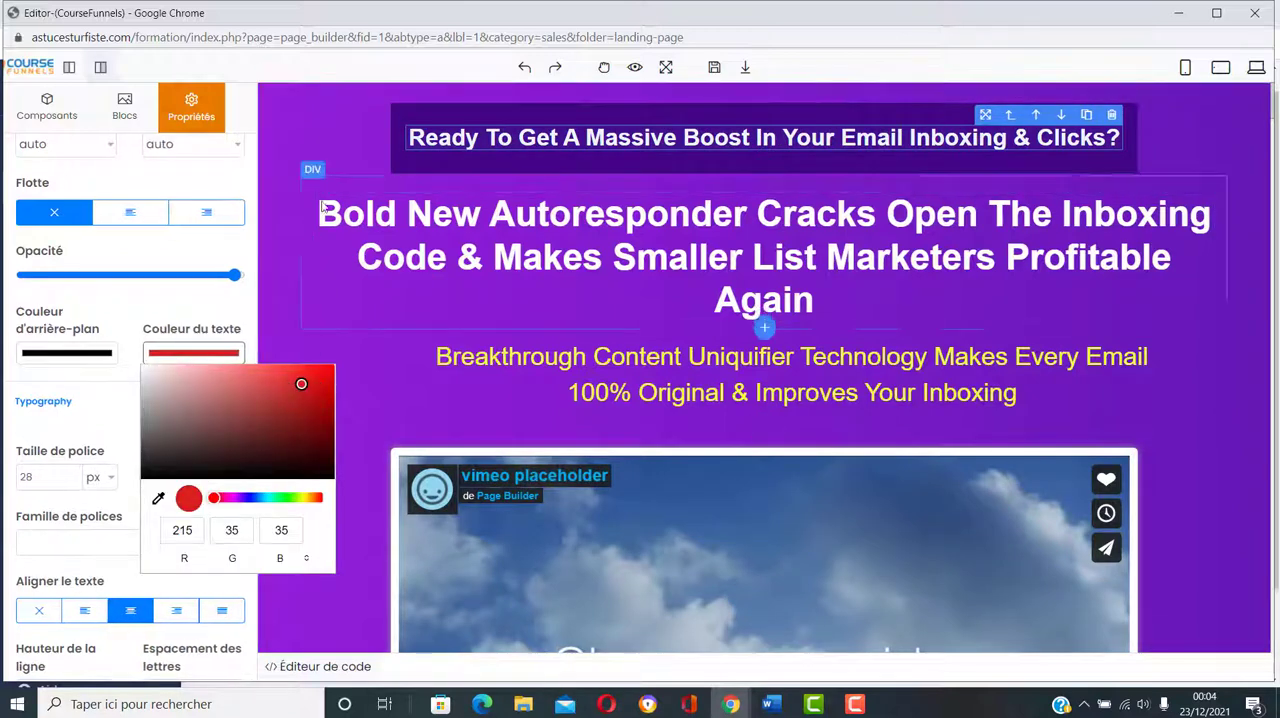
pyautogui.click(283, 224)
# Step: Select the word "Massive" in the headline and set the text colour to dark red, RGB 184, 25, 25
pyautogui.click(583, 137)
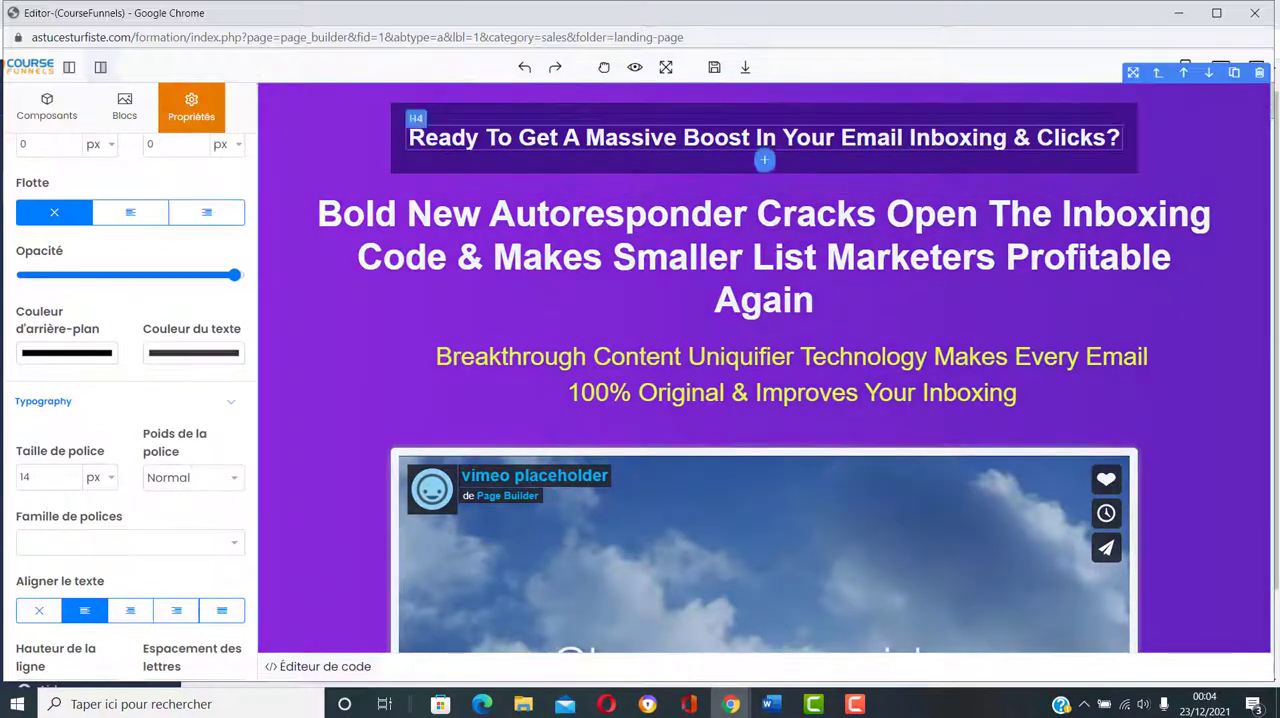
pyautogui.click(583, 137)
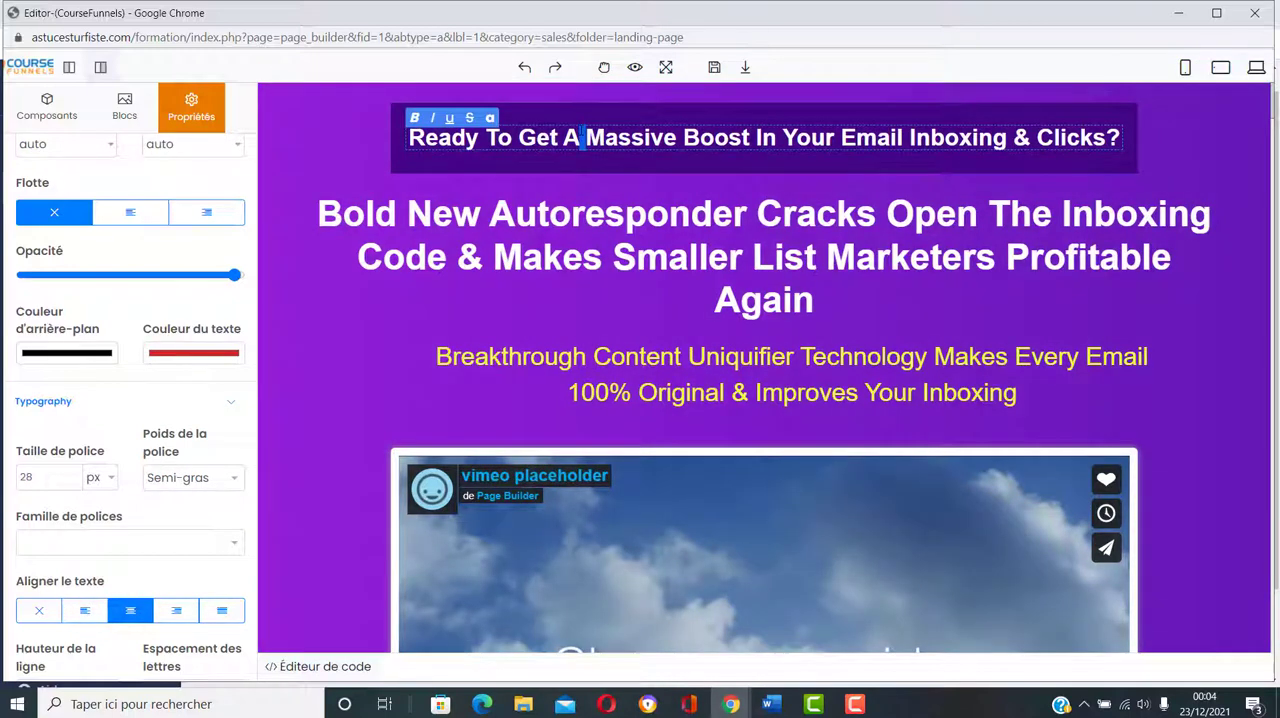
pyautogui.click(584, 136)
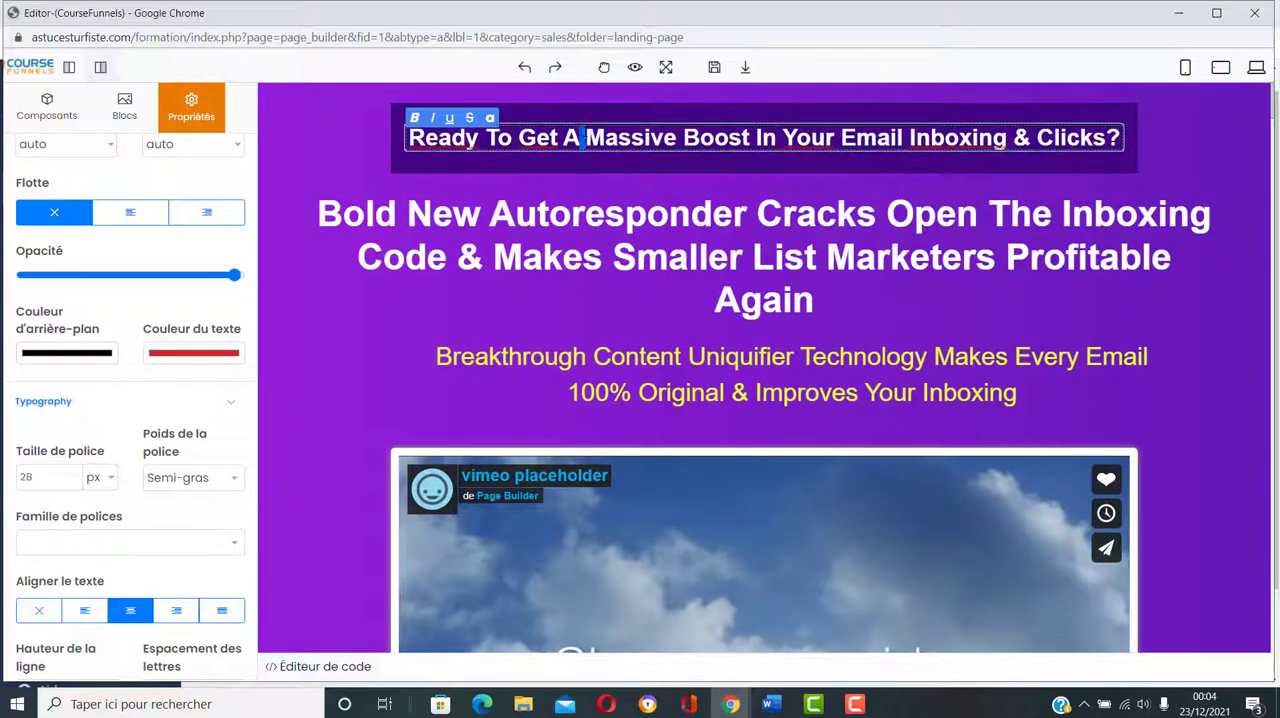
pyautogui.click(674, 140)
pyautogui.moveTo(677, 138); pyautogui.dragTo(586, 138)
pyautogui.click(168, 358)
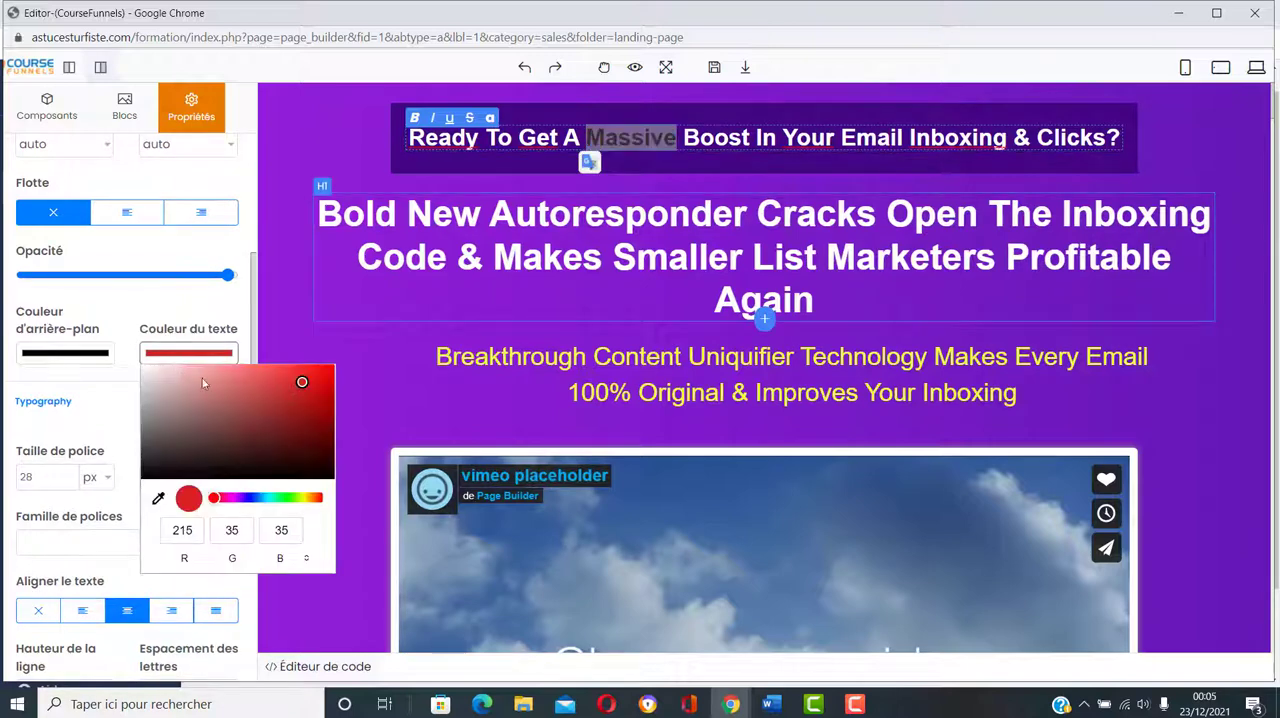
pyautogui.click(307, 397)
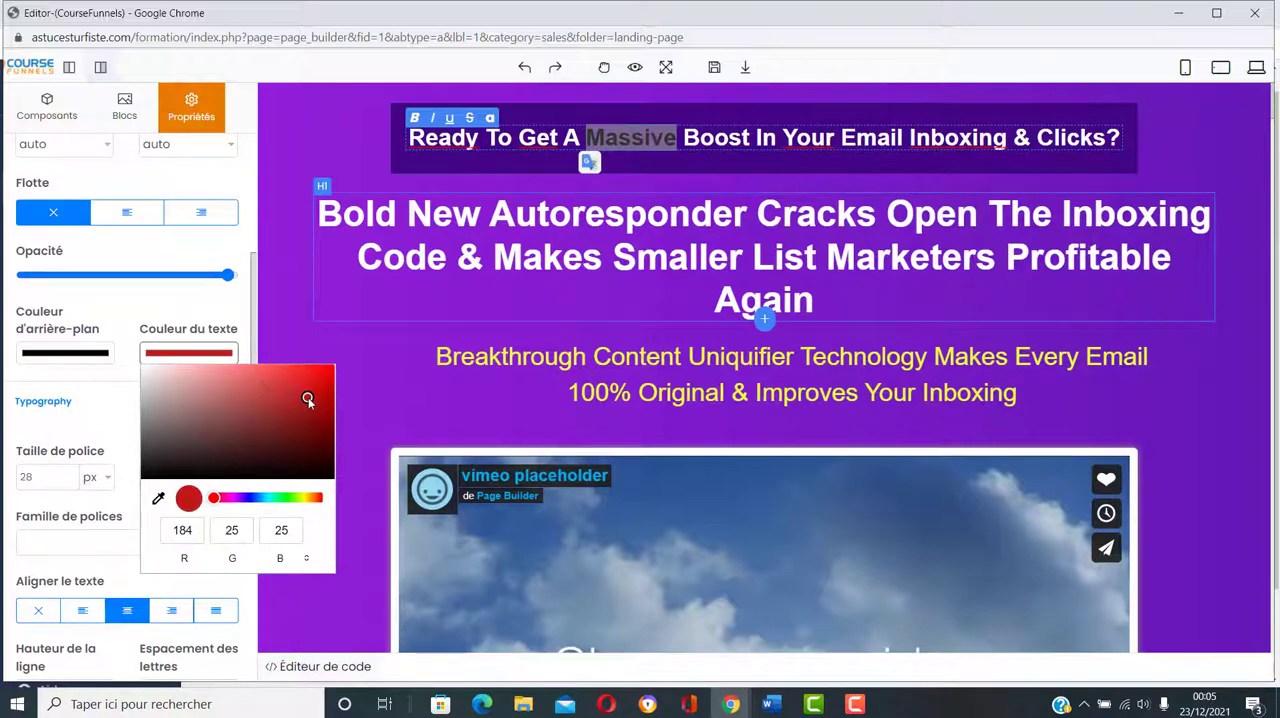
pyautogui.click(360, 146)
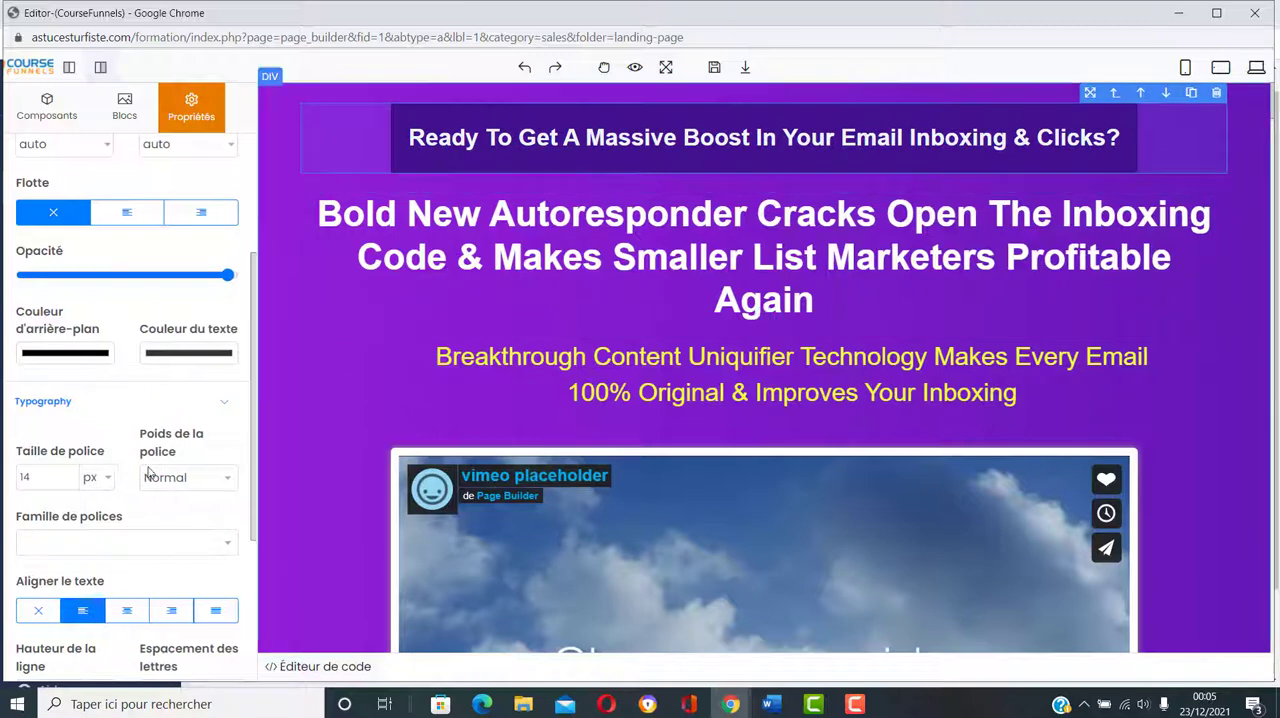
# Step: Delete the wording of the "Ready To Get A Massive Boost" headline, keeping only its question mark
pyautogui.click(578, 138)
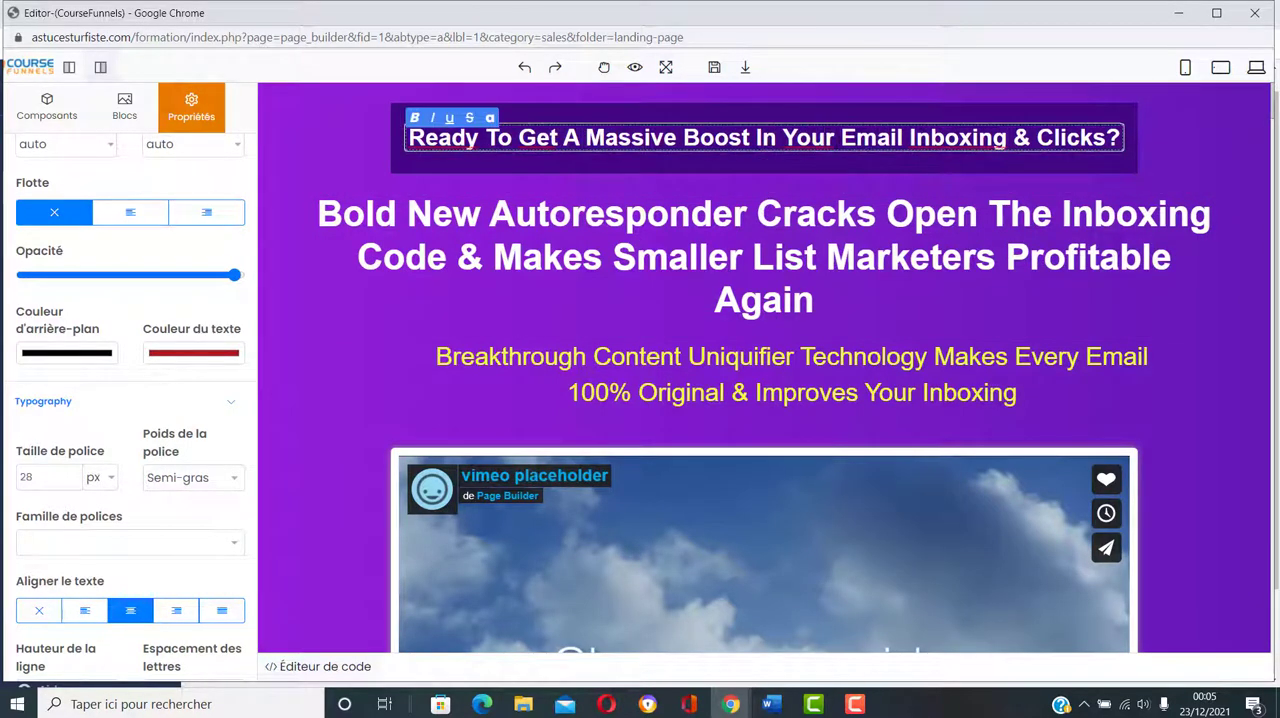
pyautogui.moveTo(838, 138); pyautogui.dragTo(731, 140)
pyautogui.press('BackSpace')
pyautogui.press('BackSpace')
pyautogui.press('BackSpace')
pyautogui.press('BackSpace')
pyautogui.press('BackSpace')
pyautogui.press('BackSpace')
pyautogui.press('BackSpace')
pyautogui.press('BackSpace')
pyautogui.press('BackSpace')
pyautogui.press('BackSpace')
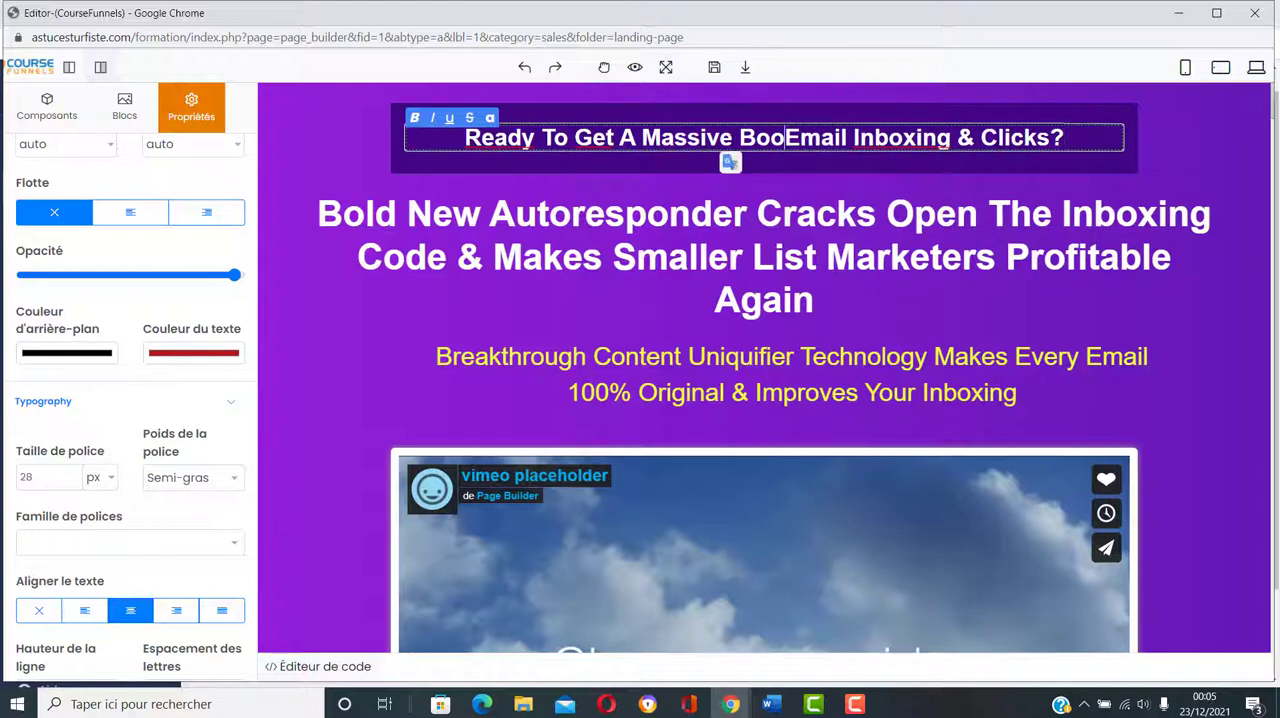
pyautogui.press('BackSpace')
pyautogui.press('BackSpace')
pyautogui.press('BackSpace')
pyautogui.press('BackSpace')
pyautogui.press('BackSpace')
pyautogui.press('BackSpace')
pyautogui.press('BackSpace')
pyautogui.press('BackSpace')
pyautogui.press('BackSpace')
pyautogui.press('BackSpace')
pyautogui.press('BackSpace')
pyautogui.press('BackSpace')
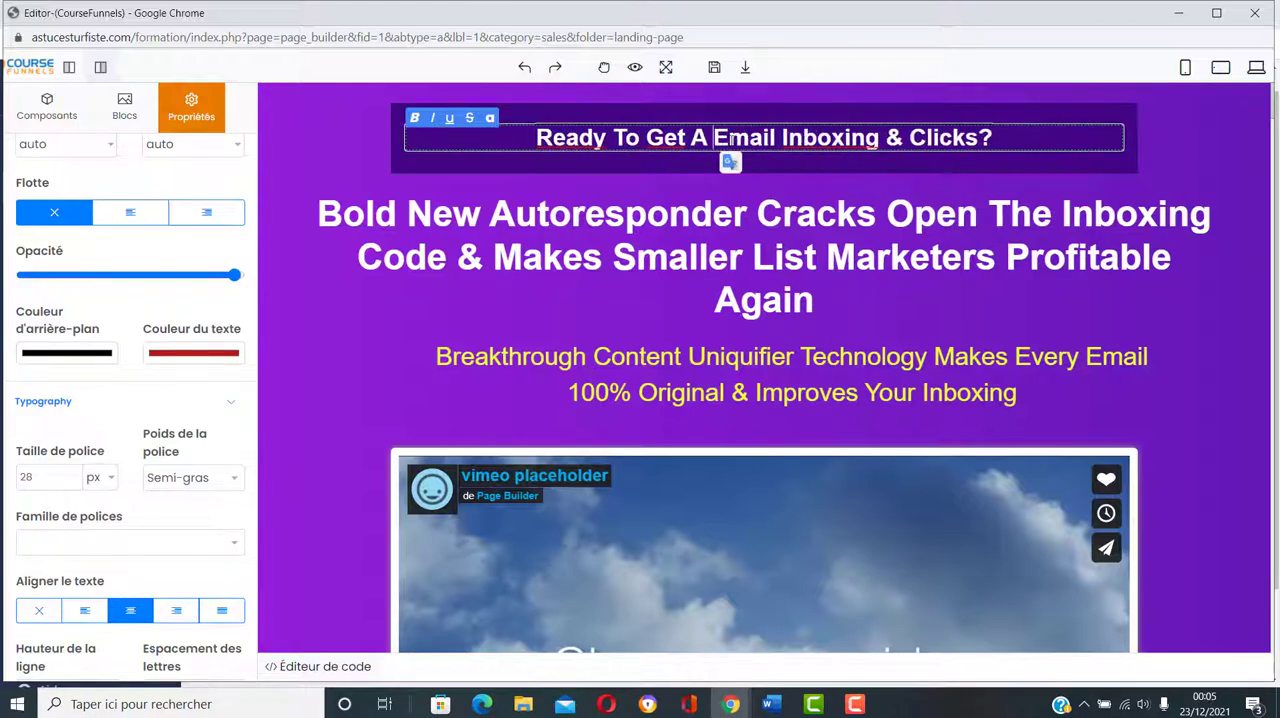
pyautogui.press('BackSpace')
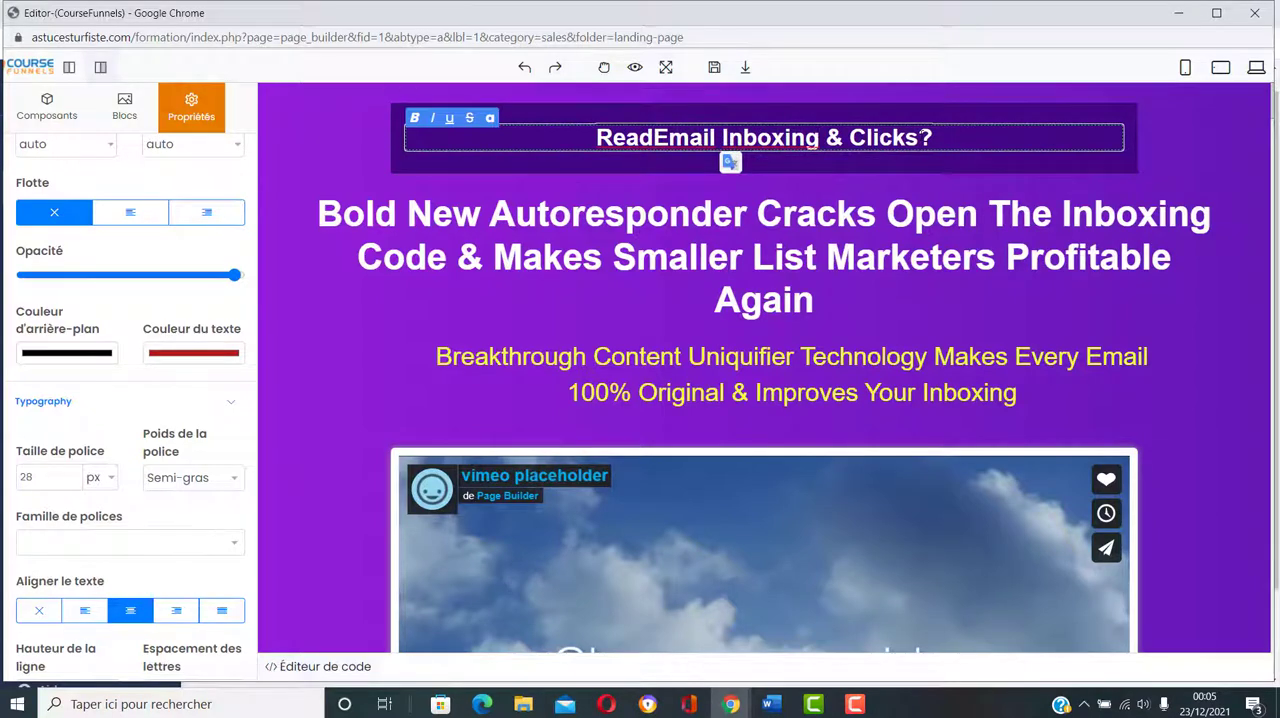
pyautogui.moveTo(917, 140); pyautogui.dragTo(676, 158)
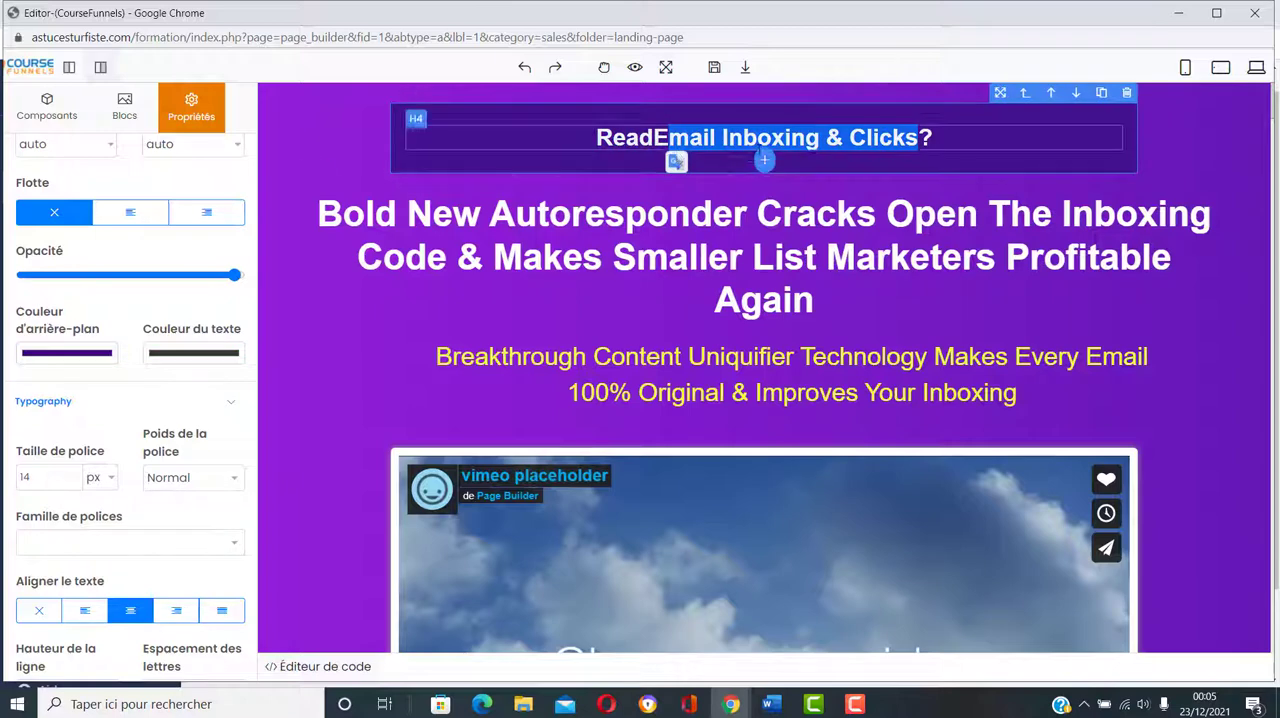
pyautogui.click(940, 142)
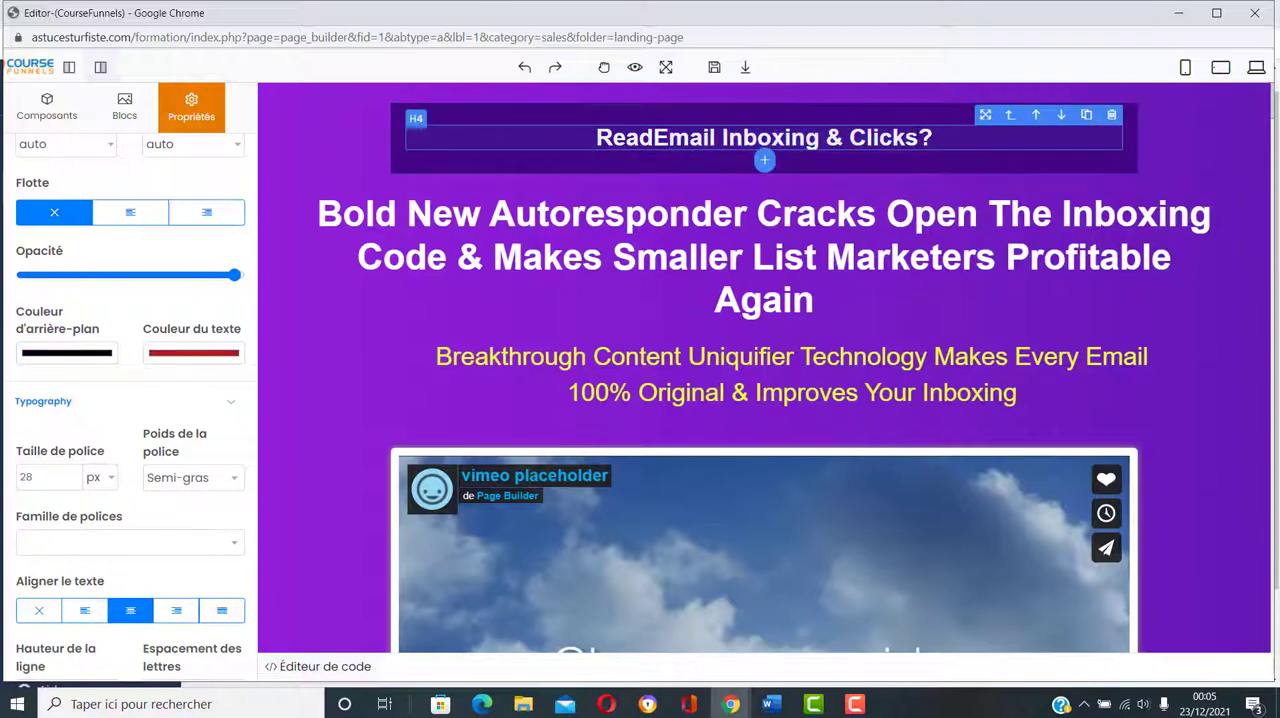
pyautogui.doubleClick(917, 138)
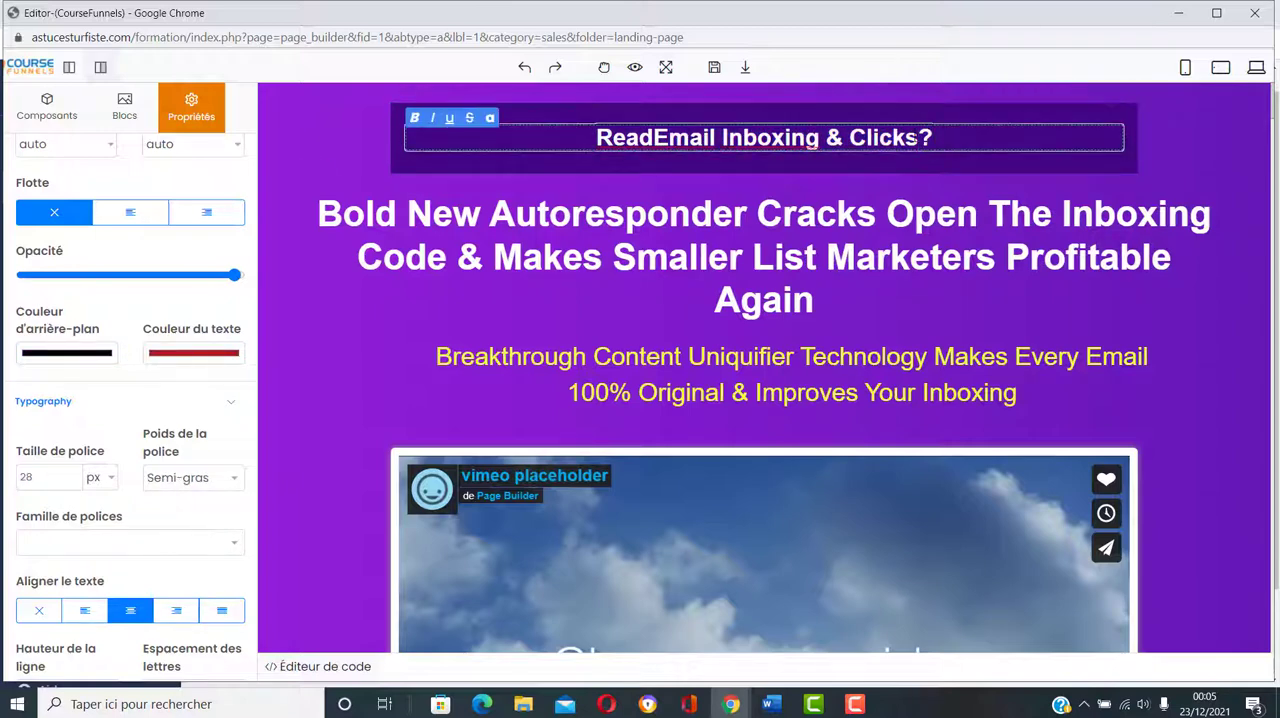
pyautogui.press('BackSpace')
pyautogui.press('BackSpace')
pyautogui.press('BackSpace')
pyautogui.press('BackSpace')
pyautogui.press('BackSpace')
pyautogui.press('BackSpace')
pyautogui.press('BackSpace')
pyautogui.press('BackSpace')
pyautogui.press('BackSpace')
pyautogui.press('BackSpace')
pyautogui.press('BackSpace')
pyautogui.press('BackSpace')
pyautogui.press('BackSpace')
pyautogui.press('BackSpace')
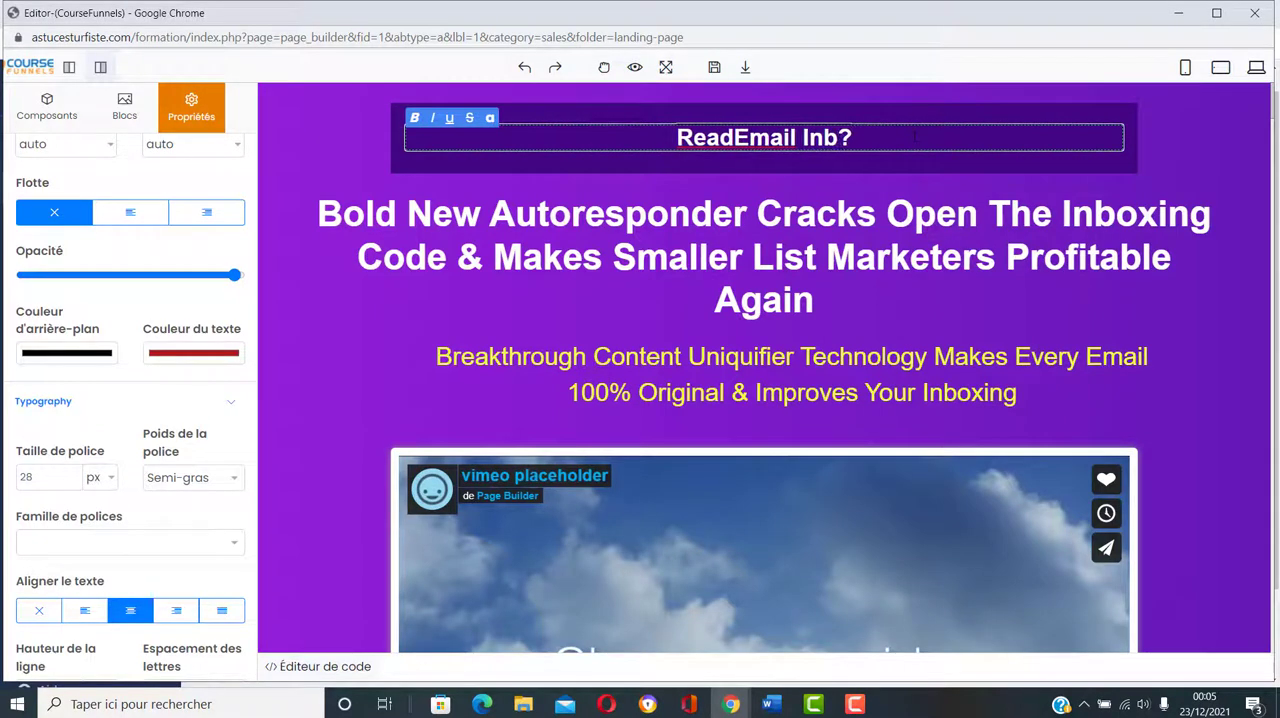
pyautogui.press('BackSpace')
pyautogui.press('BackSpace')
pyautogui.press('BackSpace')
pyautogui.press('BackSpace')
pyautogui.press('BackSpace')
pyautogui.press('BackSpace')
pyautogui.press('BackSpace')
pyautogui.press('BackSpace')
pyautogui.press('BackSpace')
pyautogui.press('BackSpace')
pyautogui.press('BackSpace')
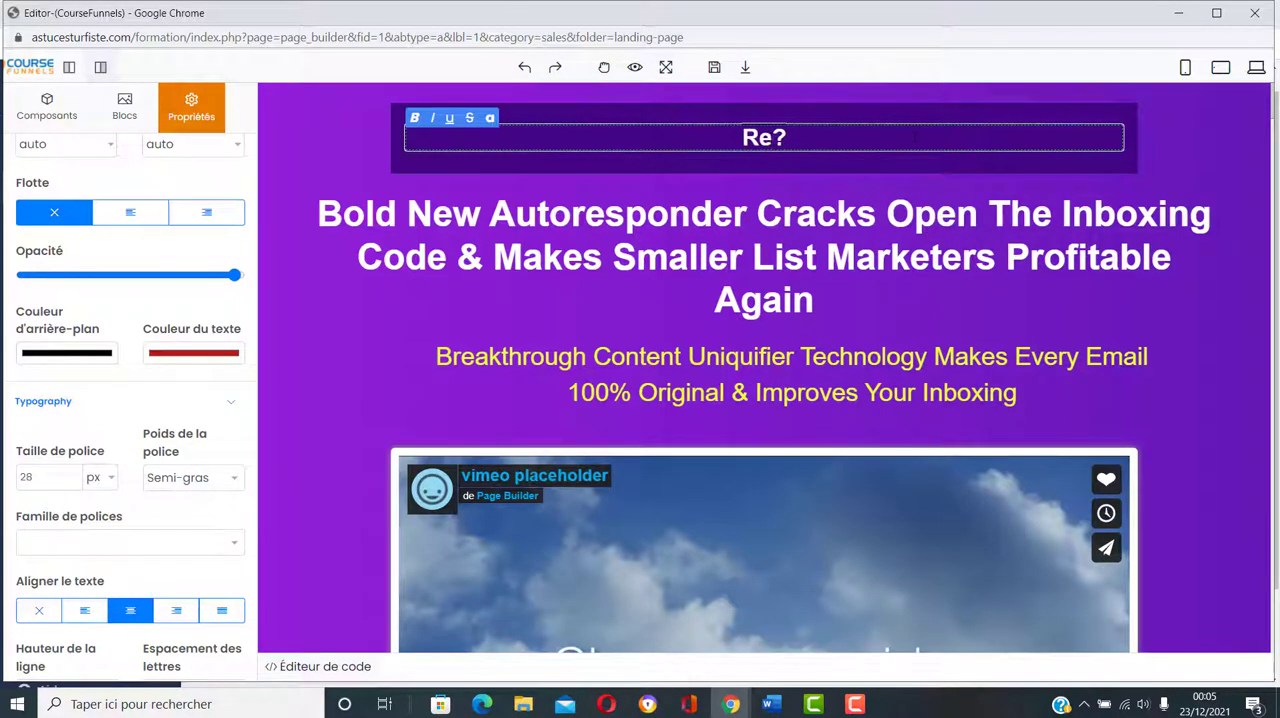
pyautogui.press('BackSpace')
pyautogui.press('BackSpace')
# Step: Enter "FORMATION DROPSHIPPING" before the question mark in the emptied headline
pyautogui.write('FOR')
pyautogui.write('MATIO')
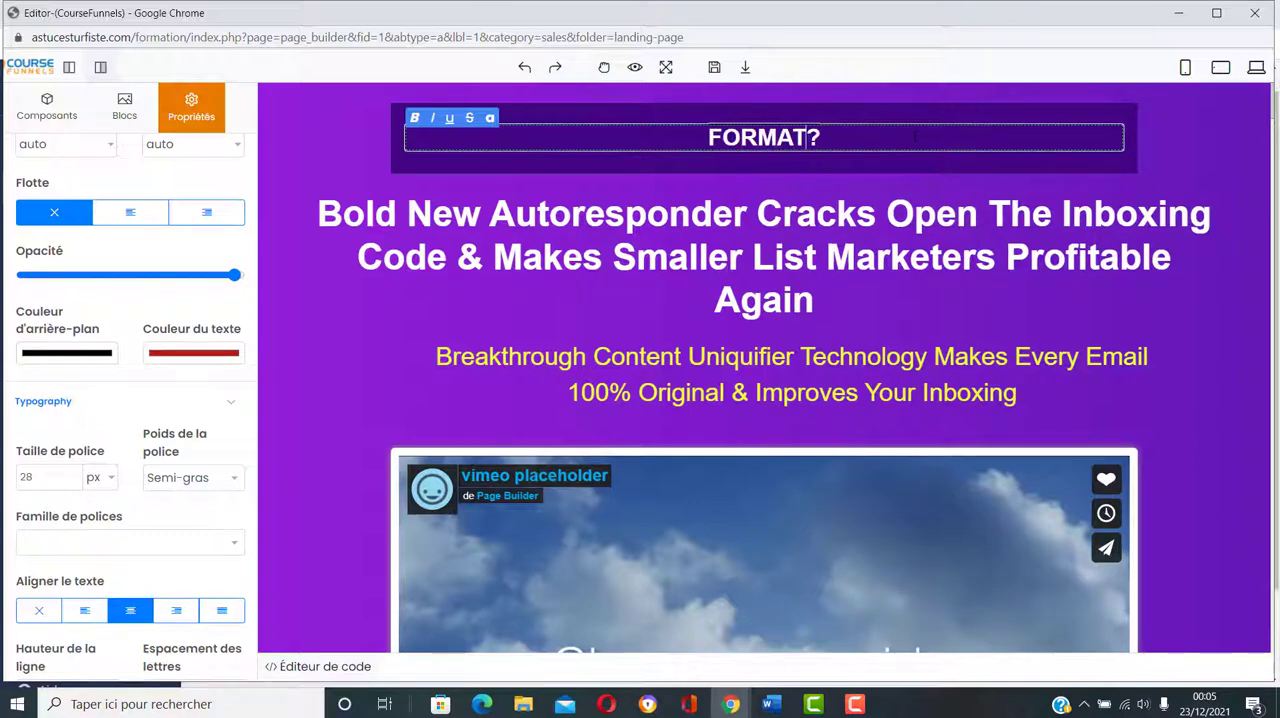
pyautogui.write('N')
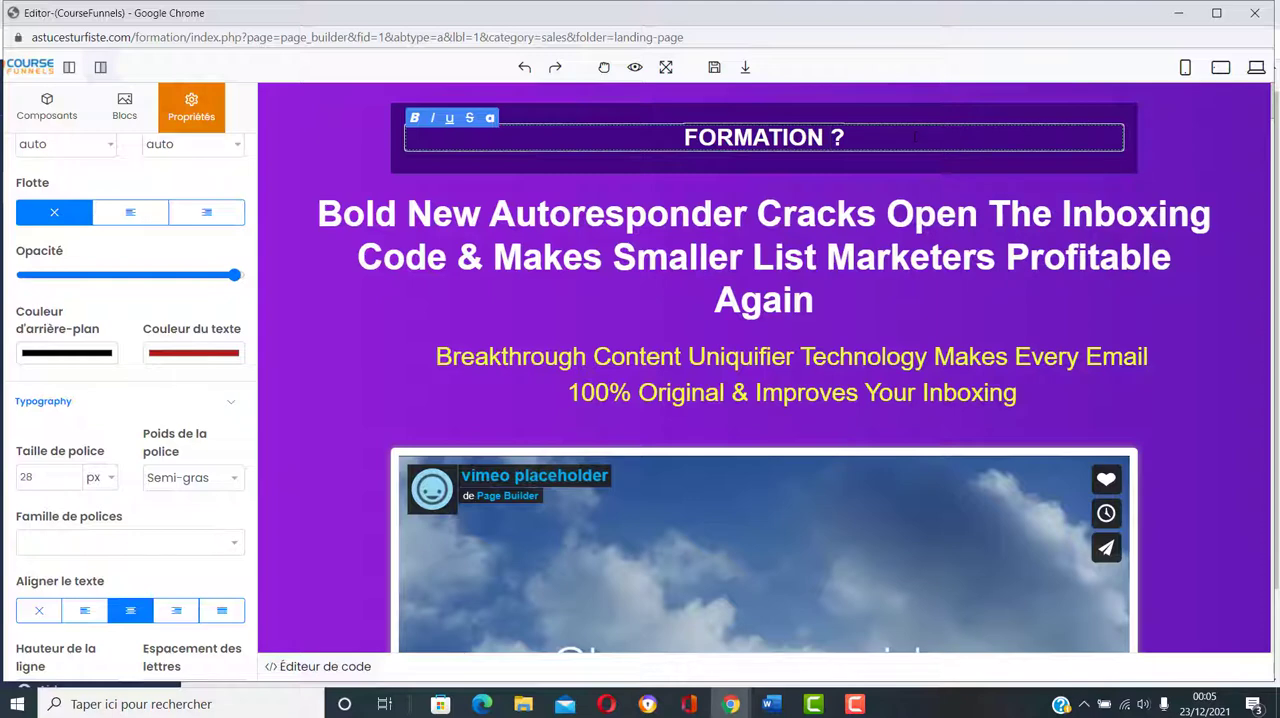
pyautogui.write('DROPS')
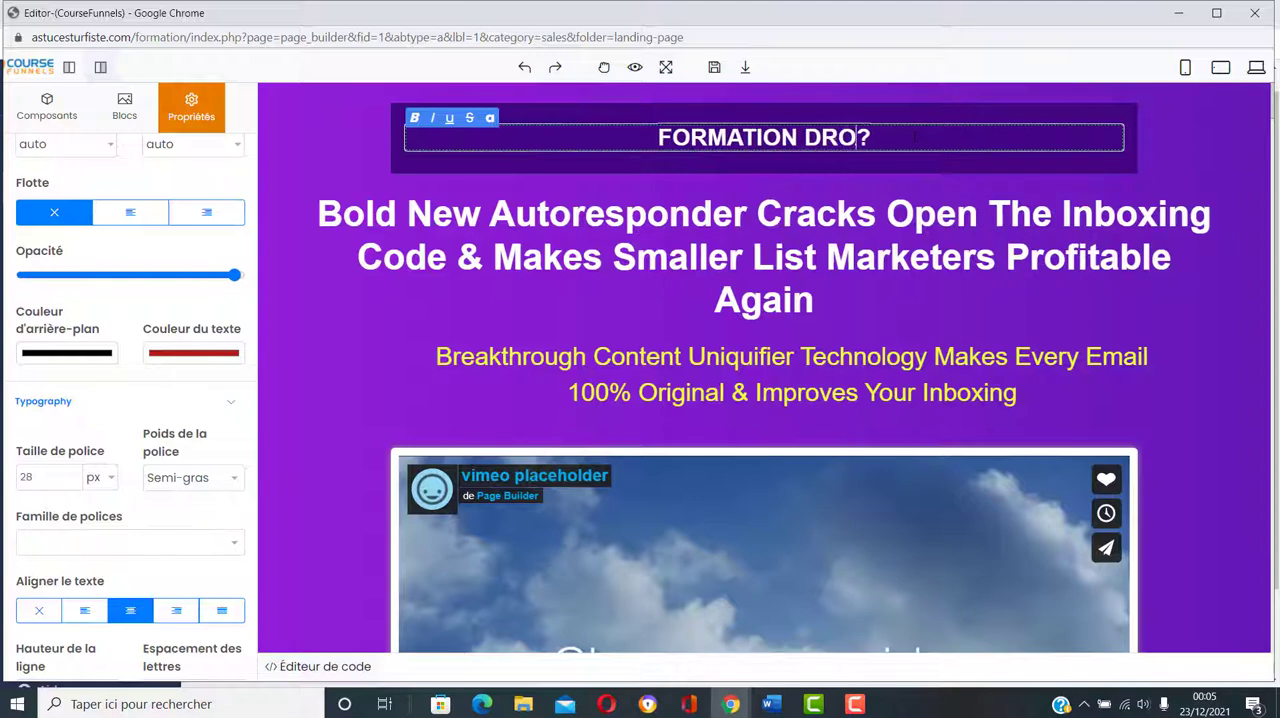
pyautogui.write('HIPPIN')
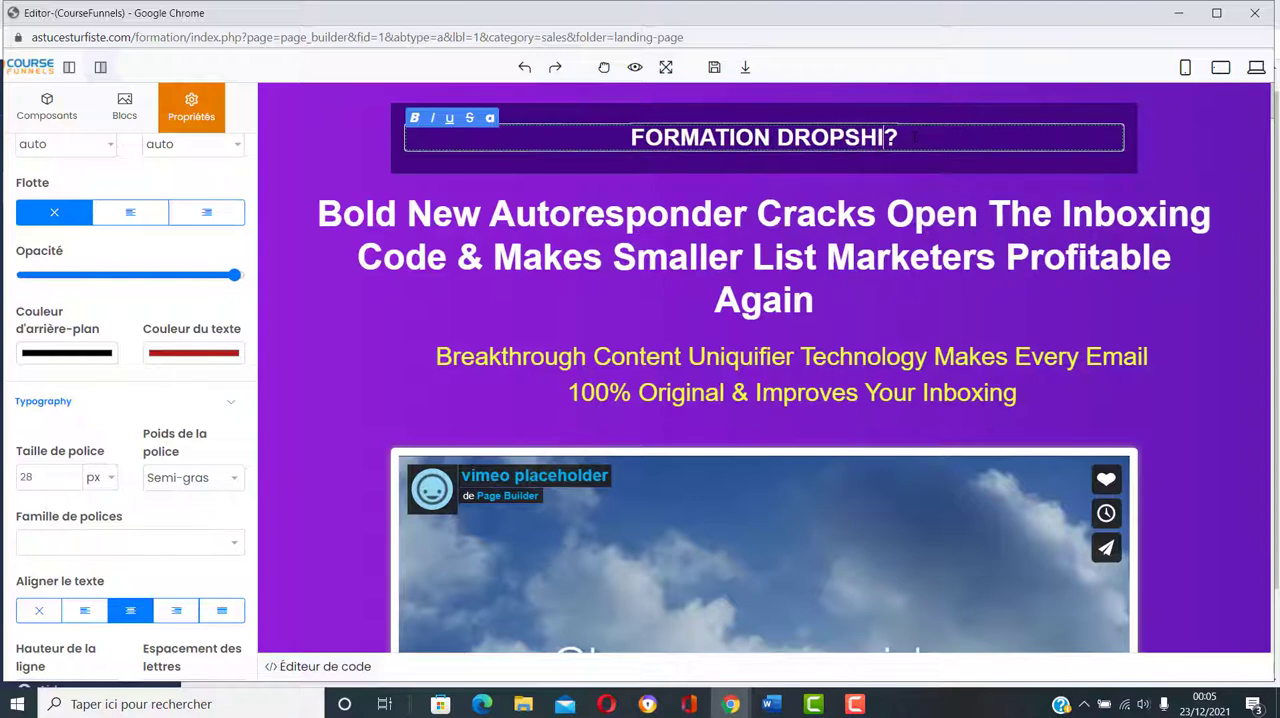
pyautogui.write('G')
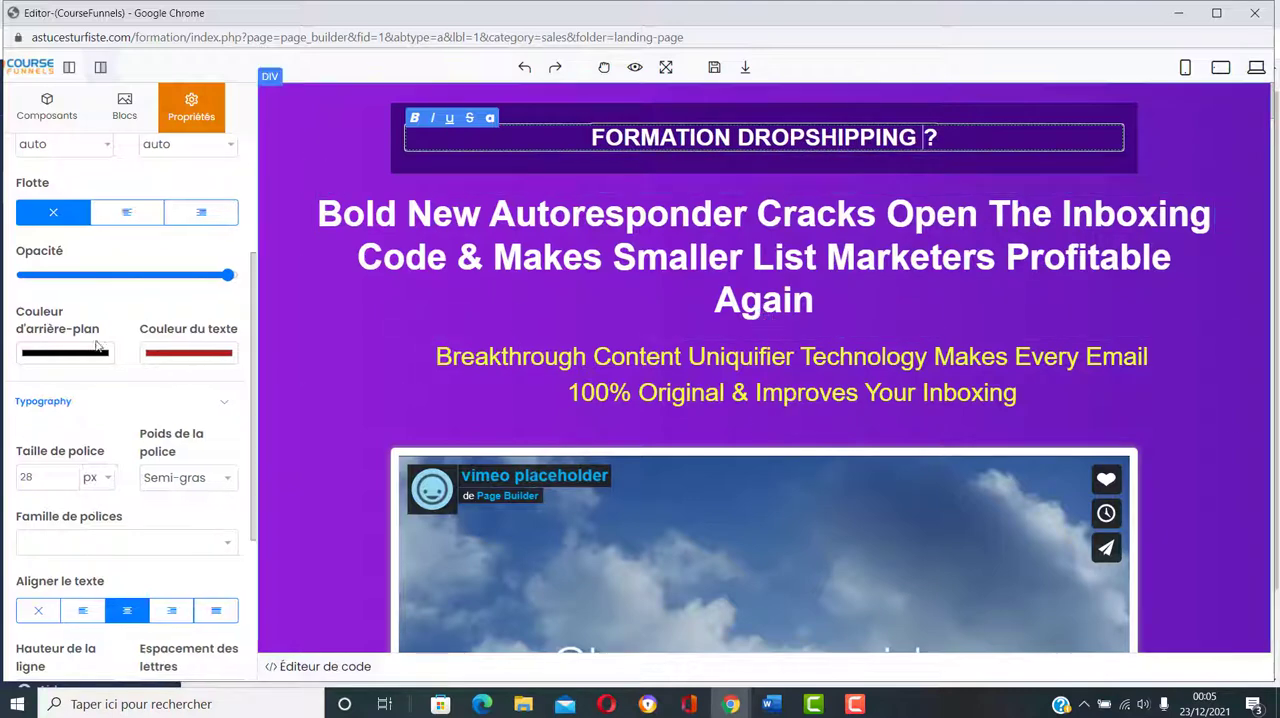
# Step: Set the text colour of the "FORMATION DROPSHIPPING ?" headline to bright green, RGB 32, 233, 36
pyautogui.click(172, 356)
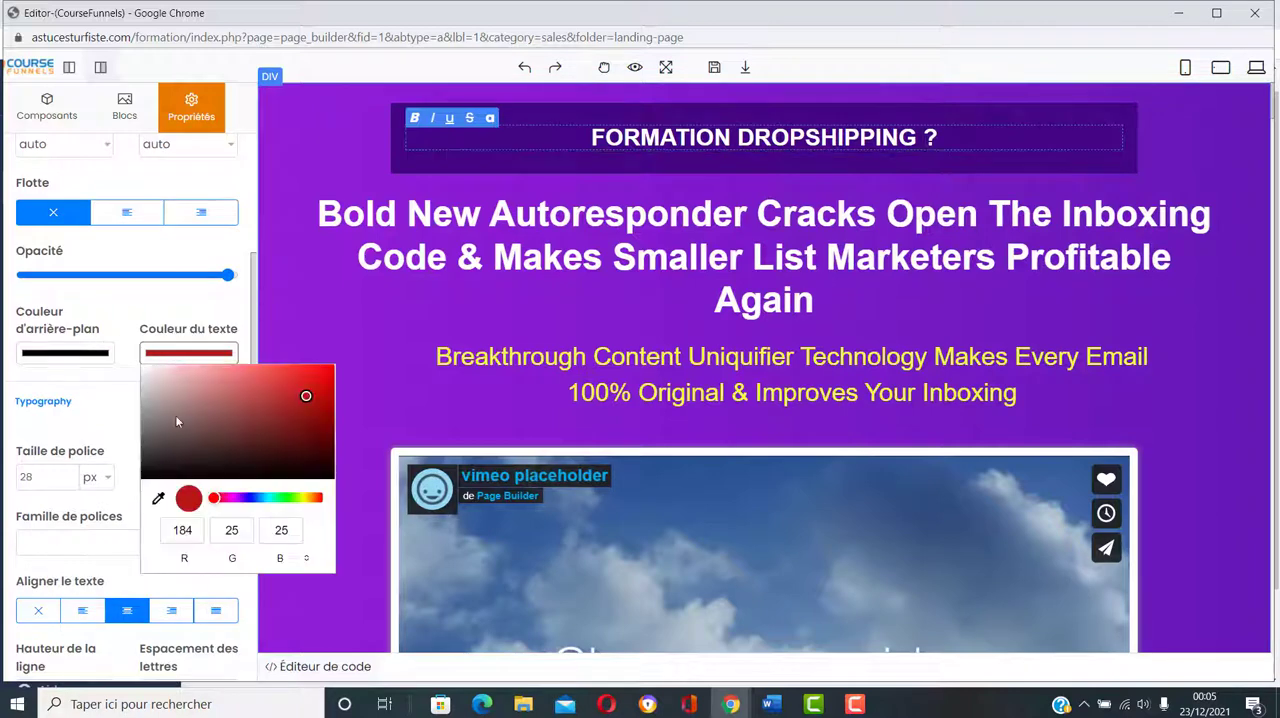
pyautogui.click(286, 497)
pyautogui.click(308, 377)
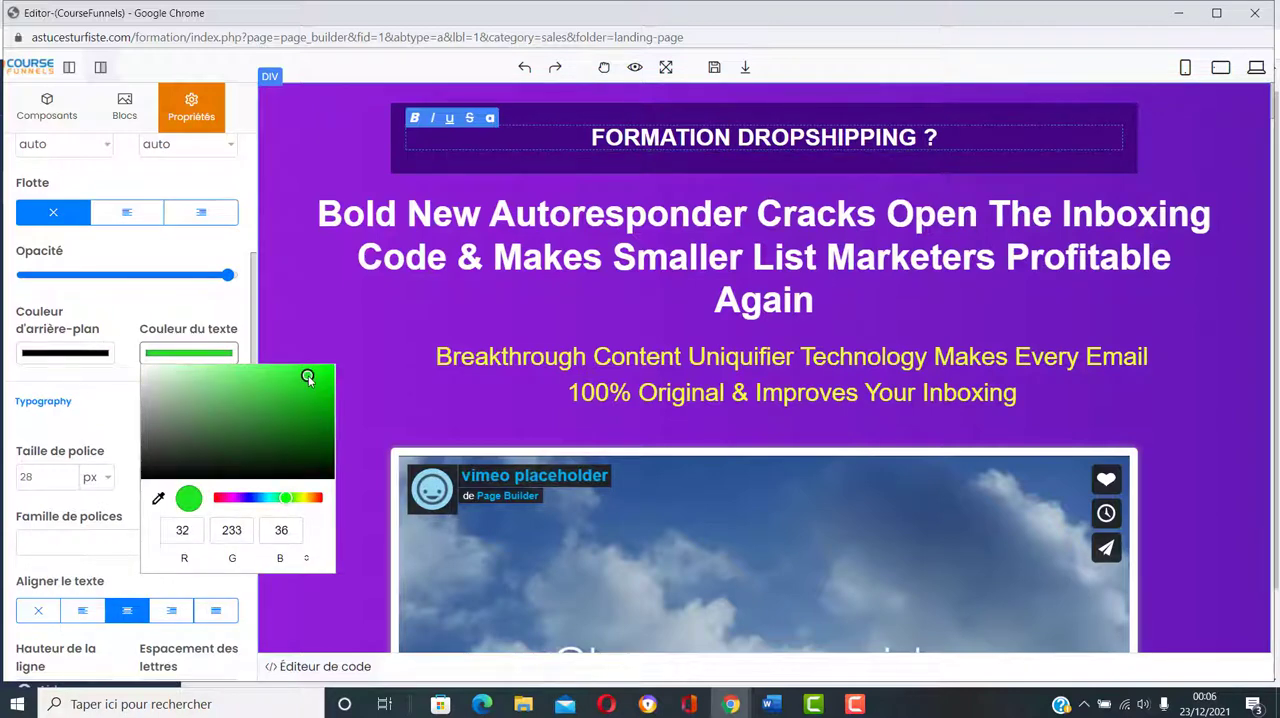
pyautogui.click(350, 159)
# Step: Select the whole "FORMATION DROPSHIPPING ?" text and set its colour to dark green, RGB 14, 98, 15
pyautogui.click(870, 135)
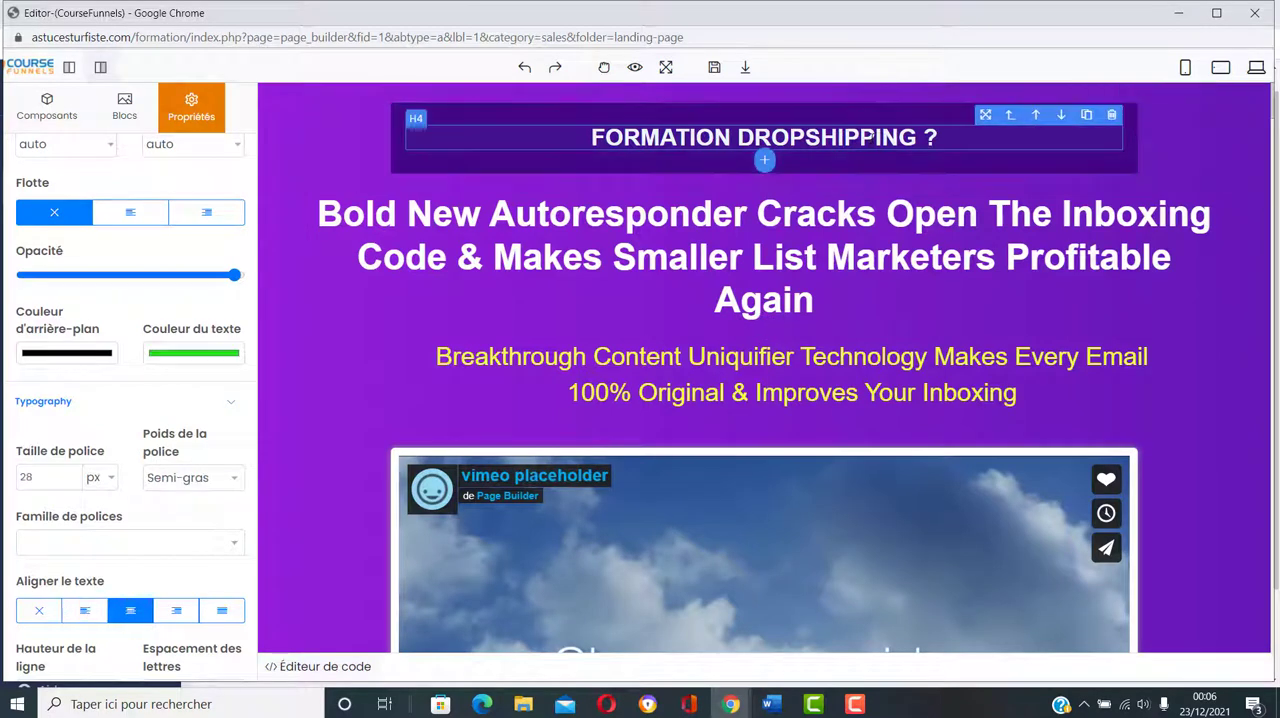
pyautogui.doubleClick(936, 137)
pyautogui.click(937, 137)
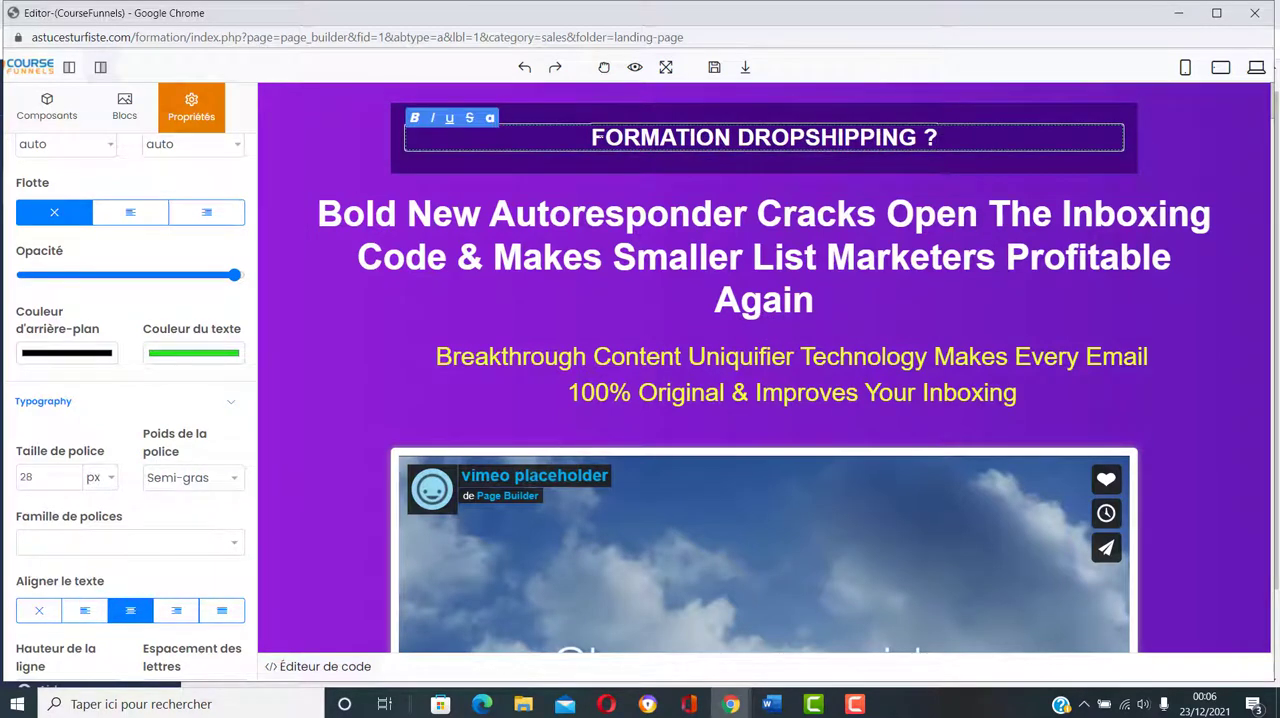
pyautogui.moveTo(591, 137); pyautogui.dragTo(937, 137)
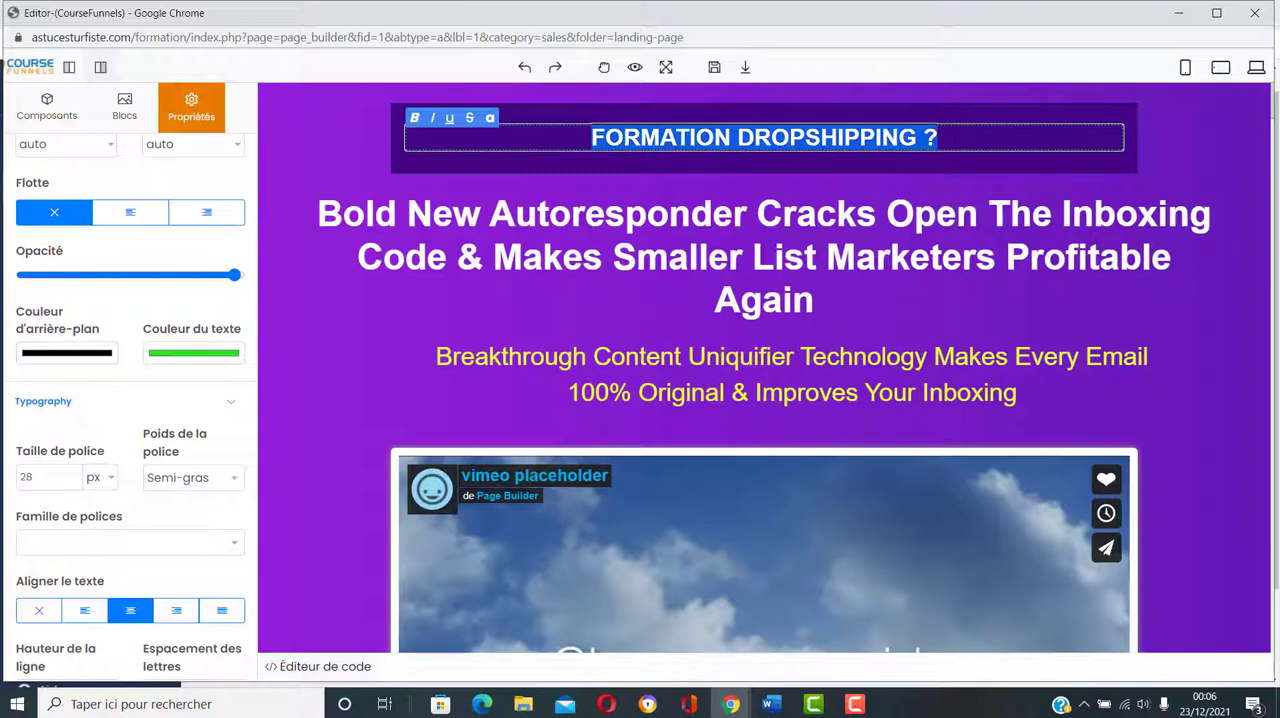
pyautogui.click(200, 355)
pyautogui.click(306, 435)
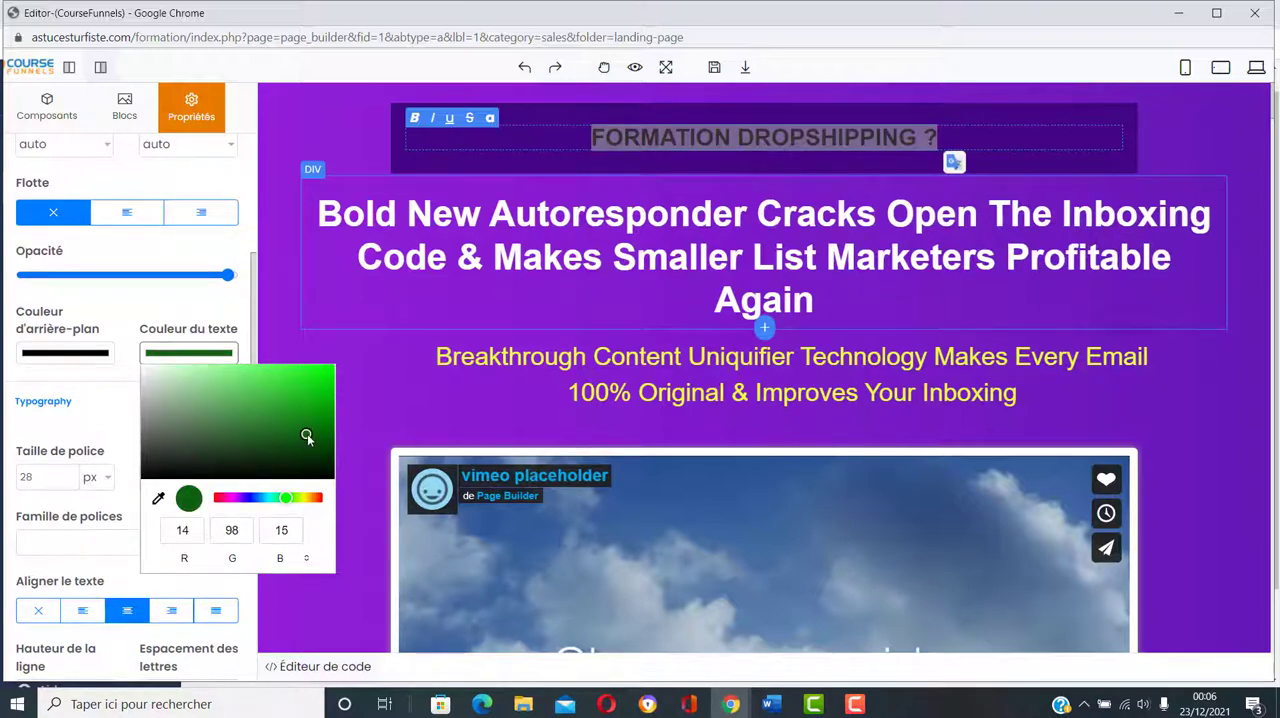
pyautogui.click(299, 151)
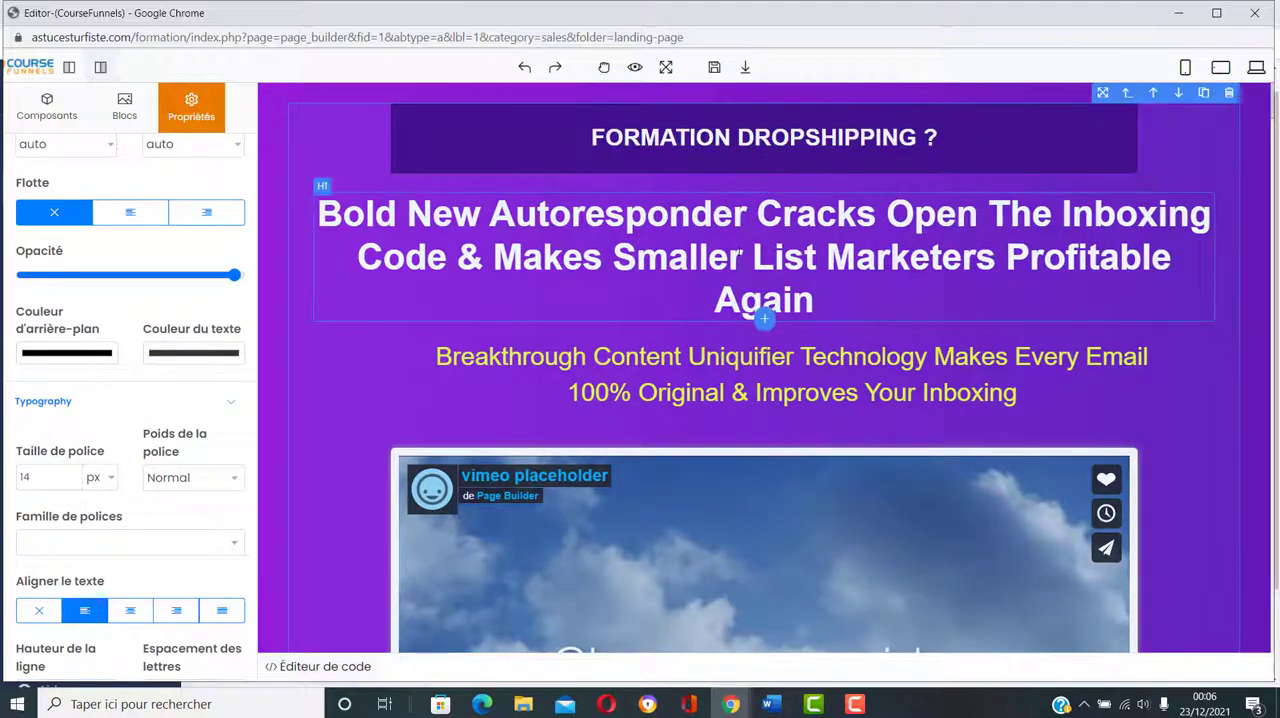
# Step: Select the word "Smaller" in the "Bold New Autoresponder" heading and set the text colour to red
pyautogui.click(668, 284)
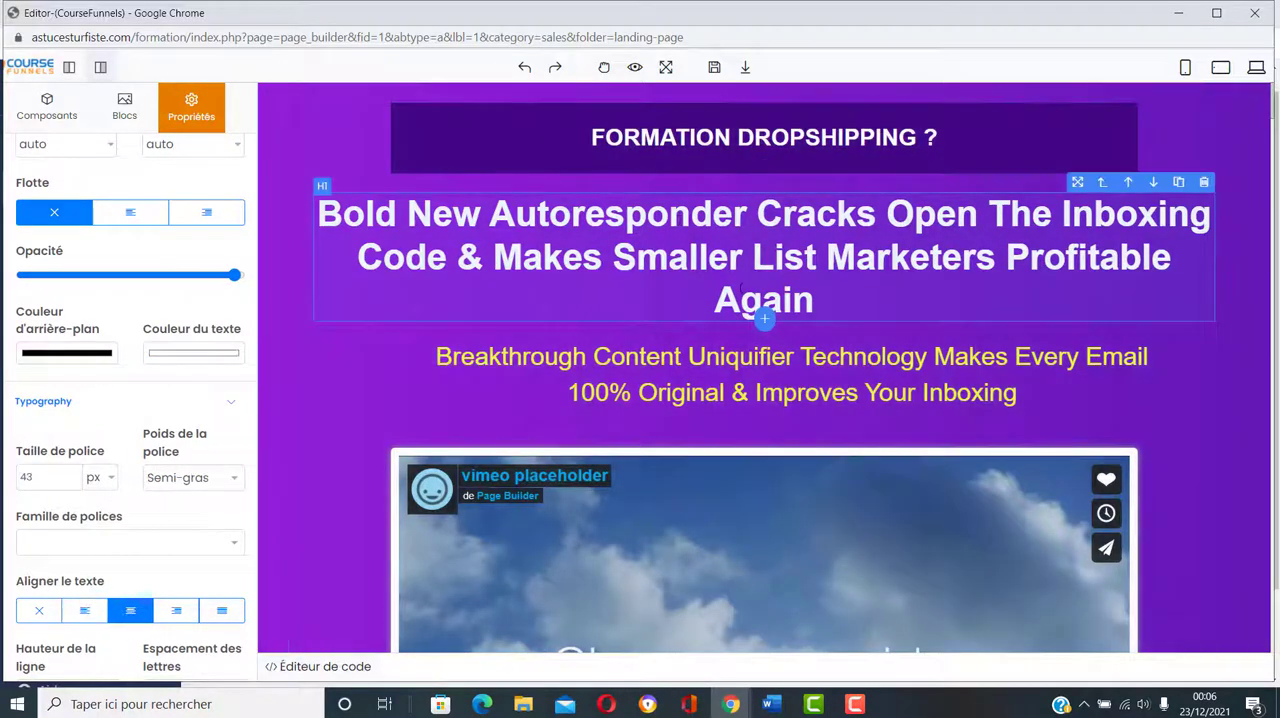
pyautogui.doubleClick(735, 257)
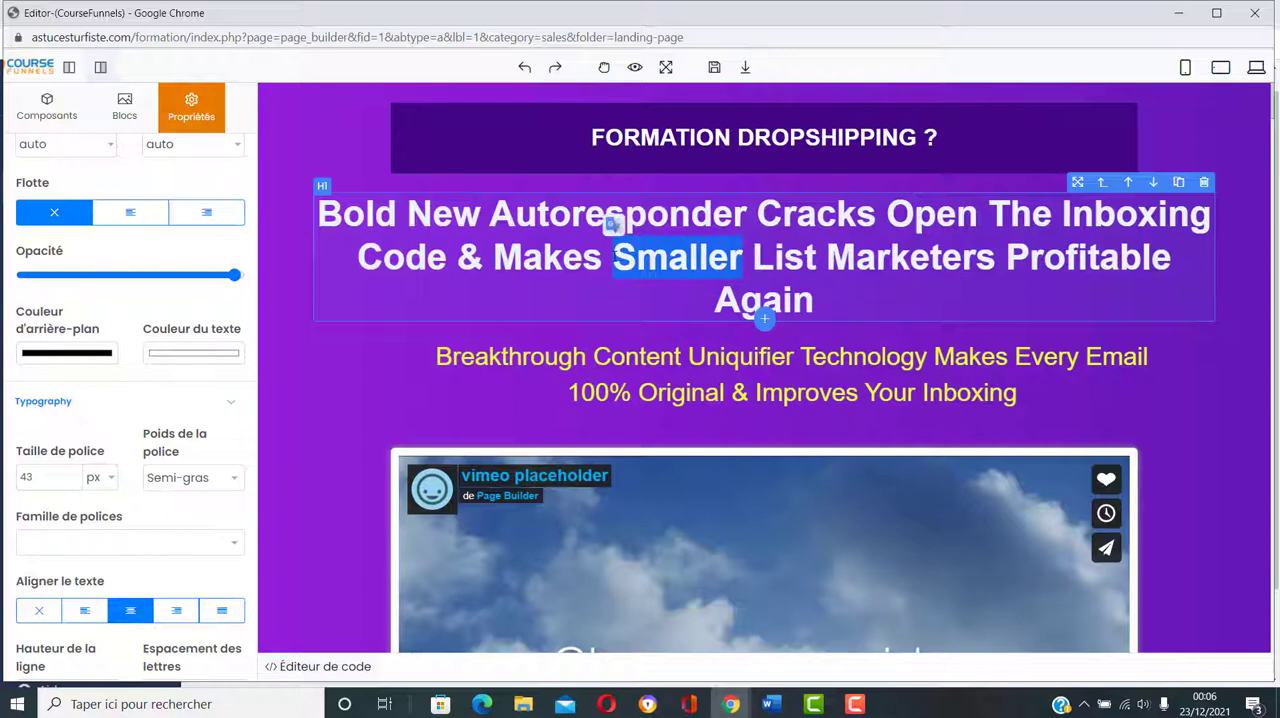
pyautogui.click(188, 352)
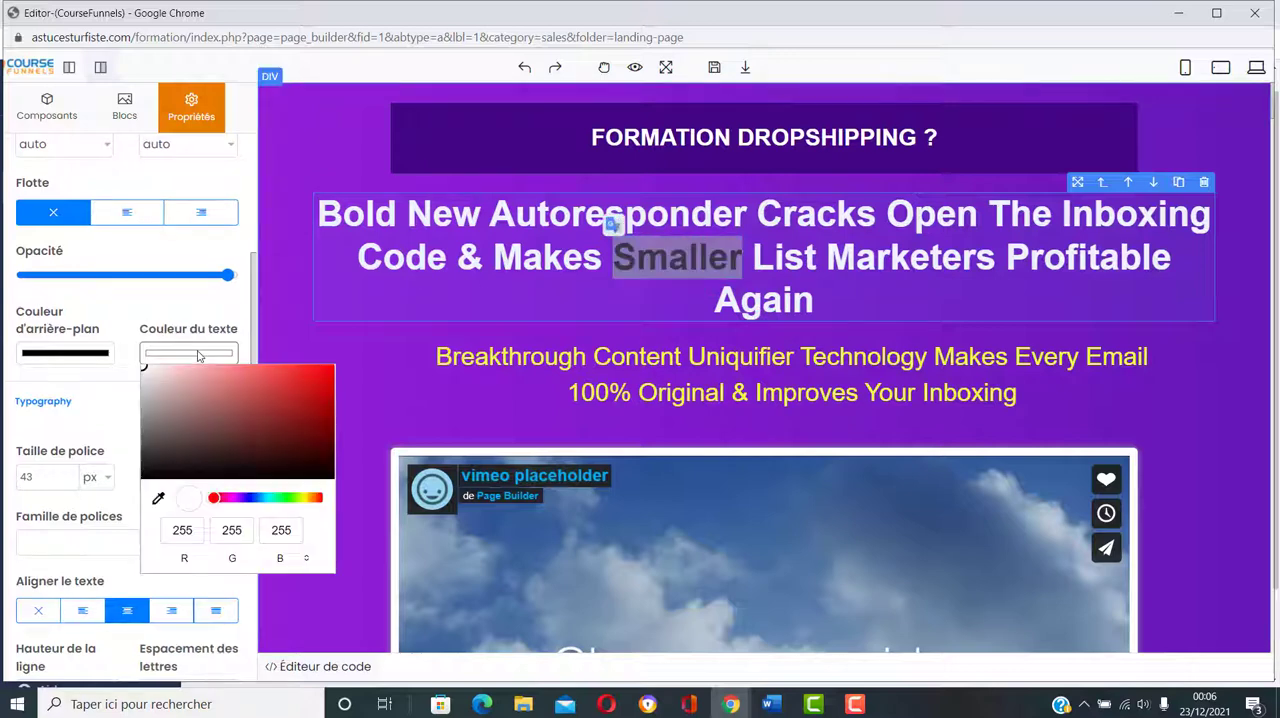
pyautogui.click(314, 393)
pyautogui.click(297, 254)
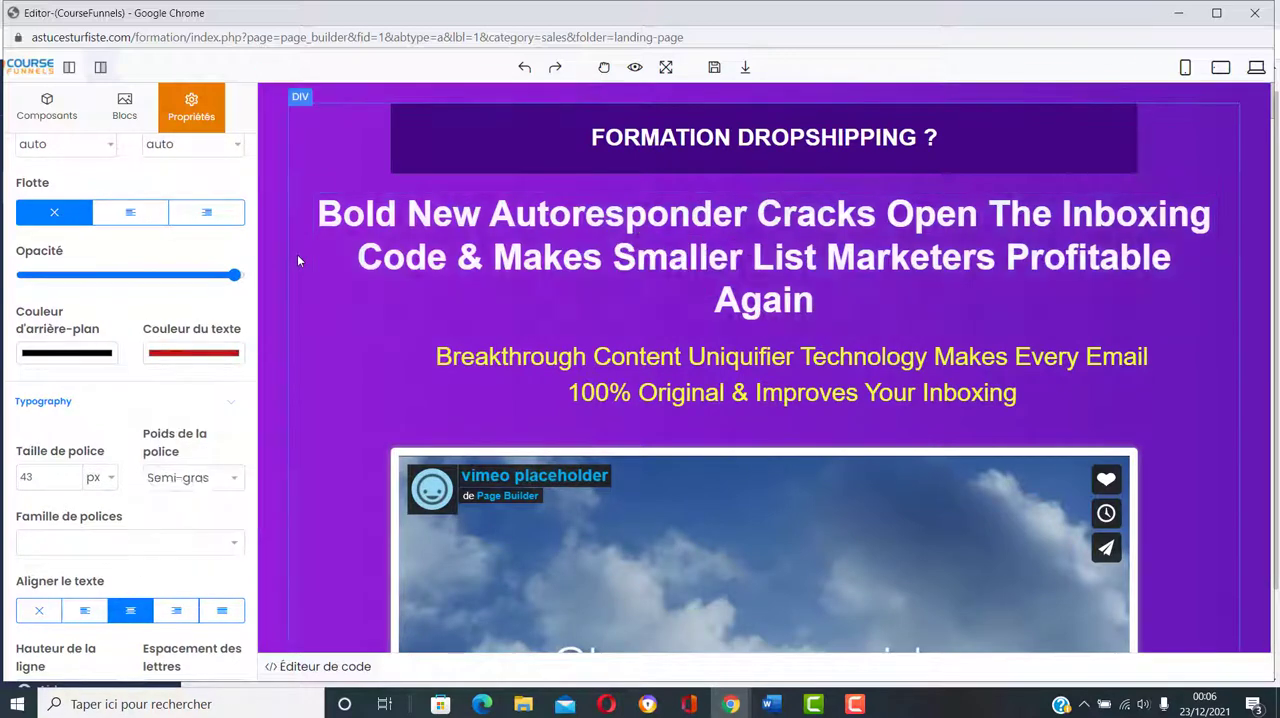
pyautogui.click(692, 258)
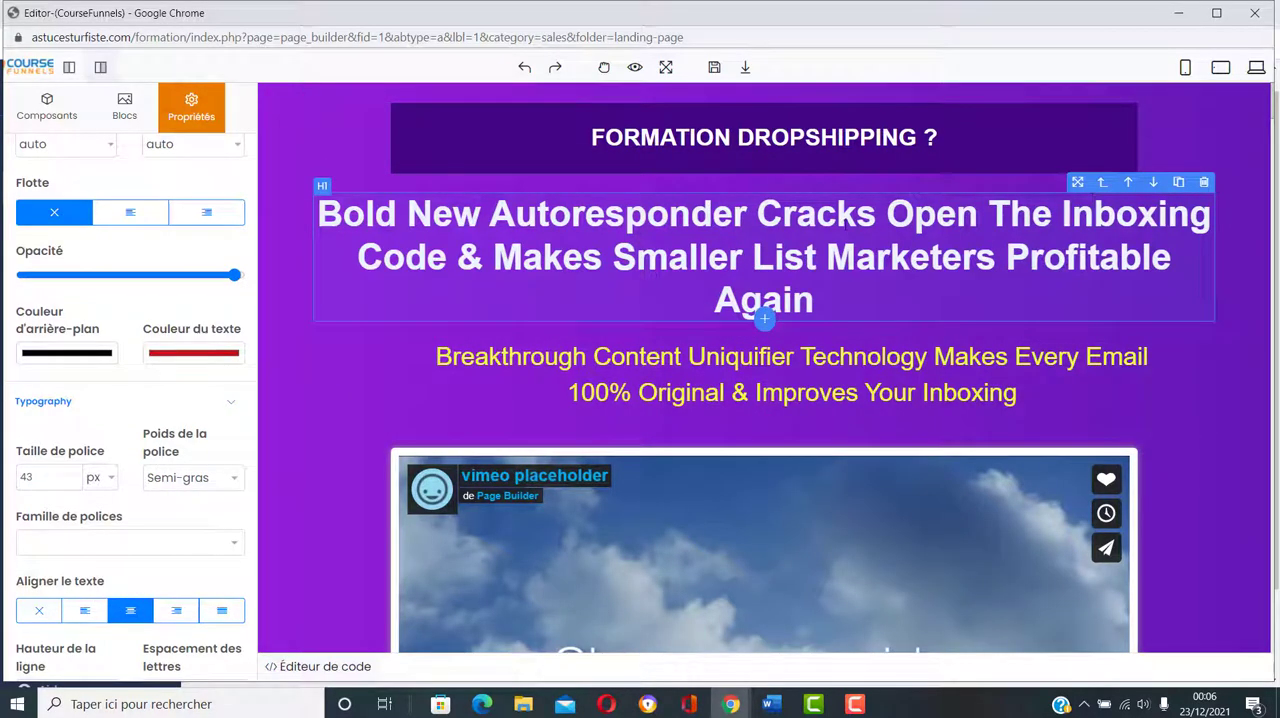
# Step: Delete the dark purple box that contains the "FORMATION DROPSHIPPING ?" headline
pyautogui.click(980, 143)
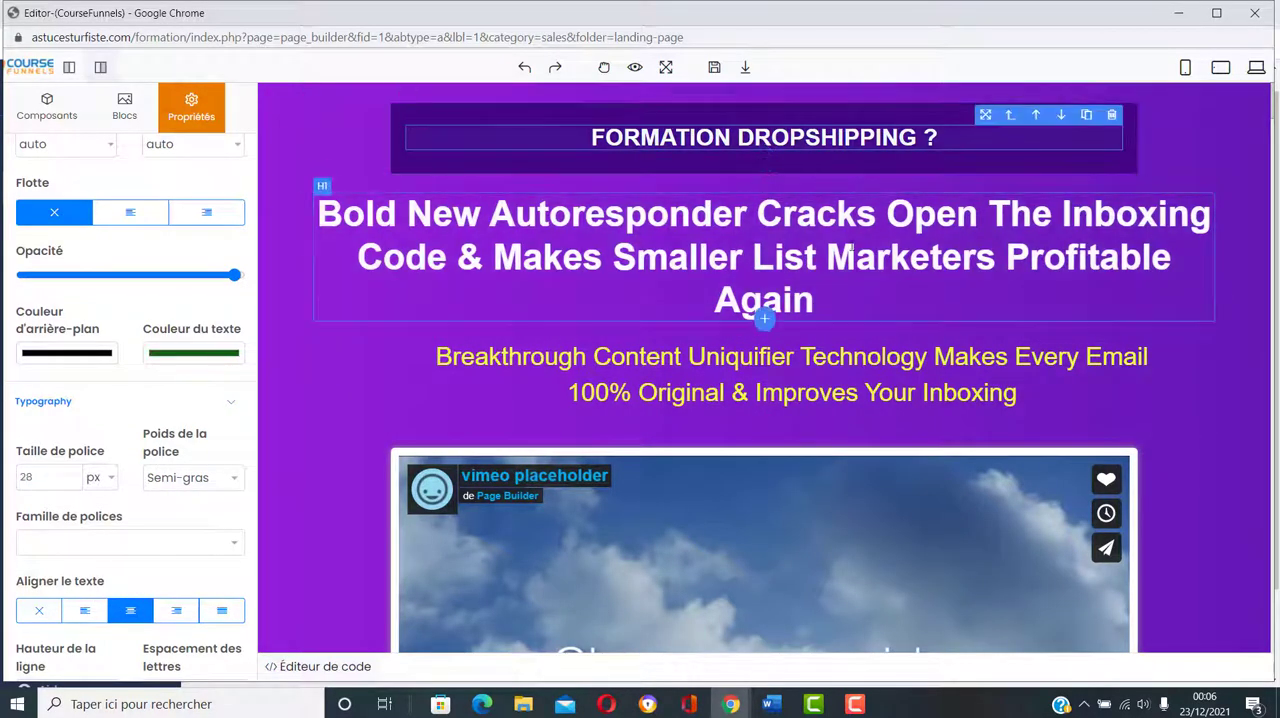
pyautogui.doubleClick(851, 250)
pyautogui.click(1085, 133)
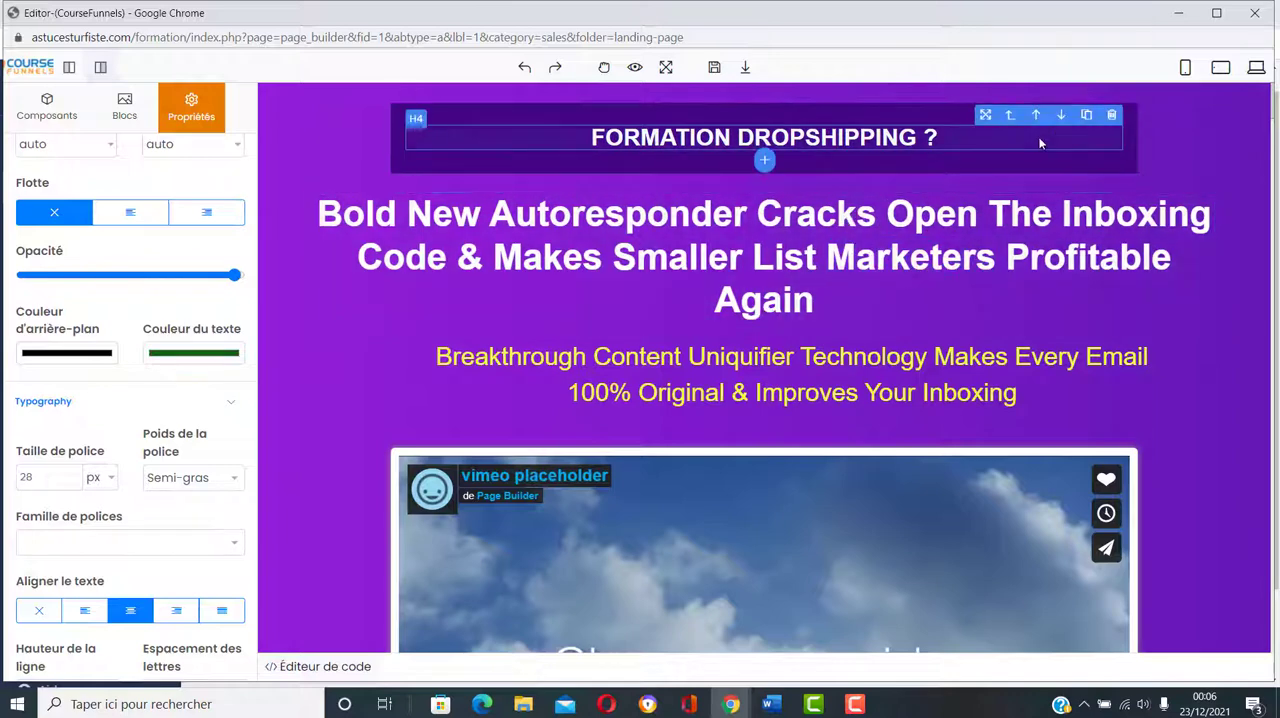
pyautogui.click(1133, 124)
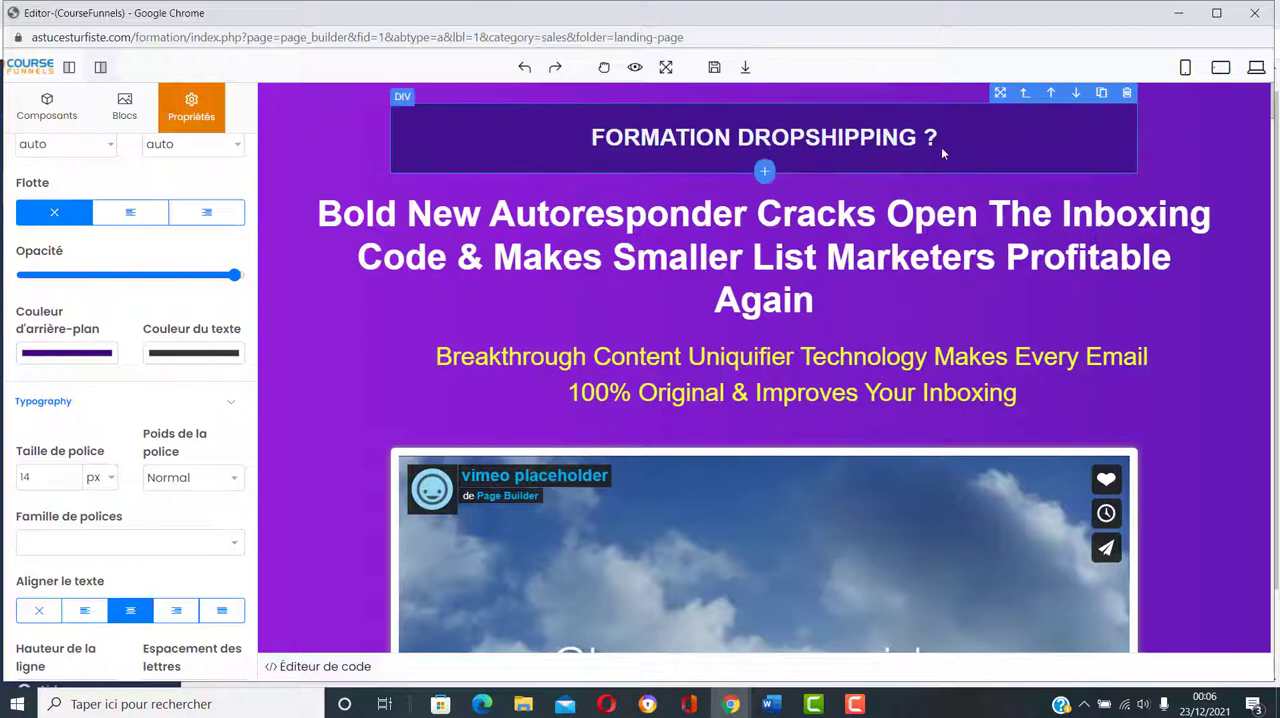
pyautogui.click(1130, 95)
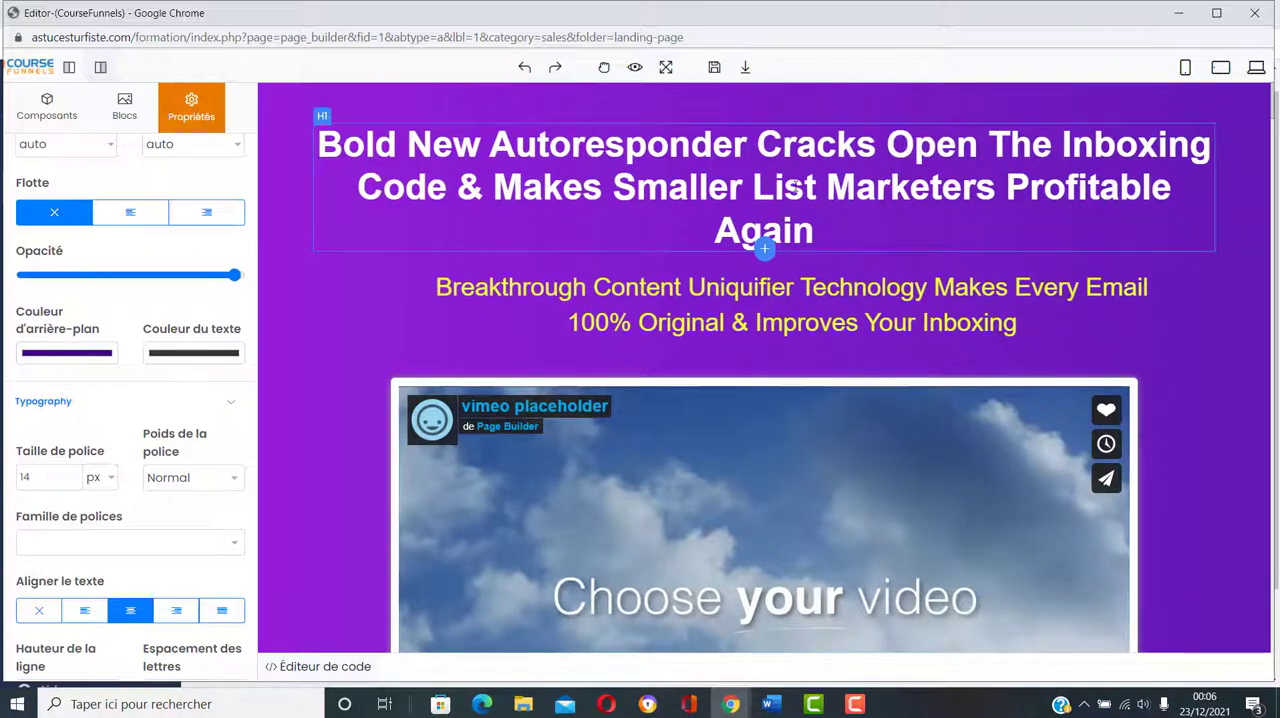
# Step: Insert a Container component after the "Bold New Autoresponder" heading and replace its placeholder text with "COMMENT FAIRE DU DROPSHIPPING"
pyautogui.click(764, 252)
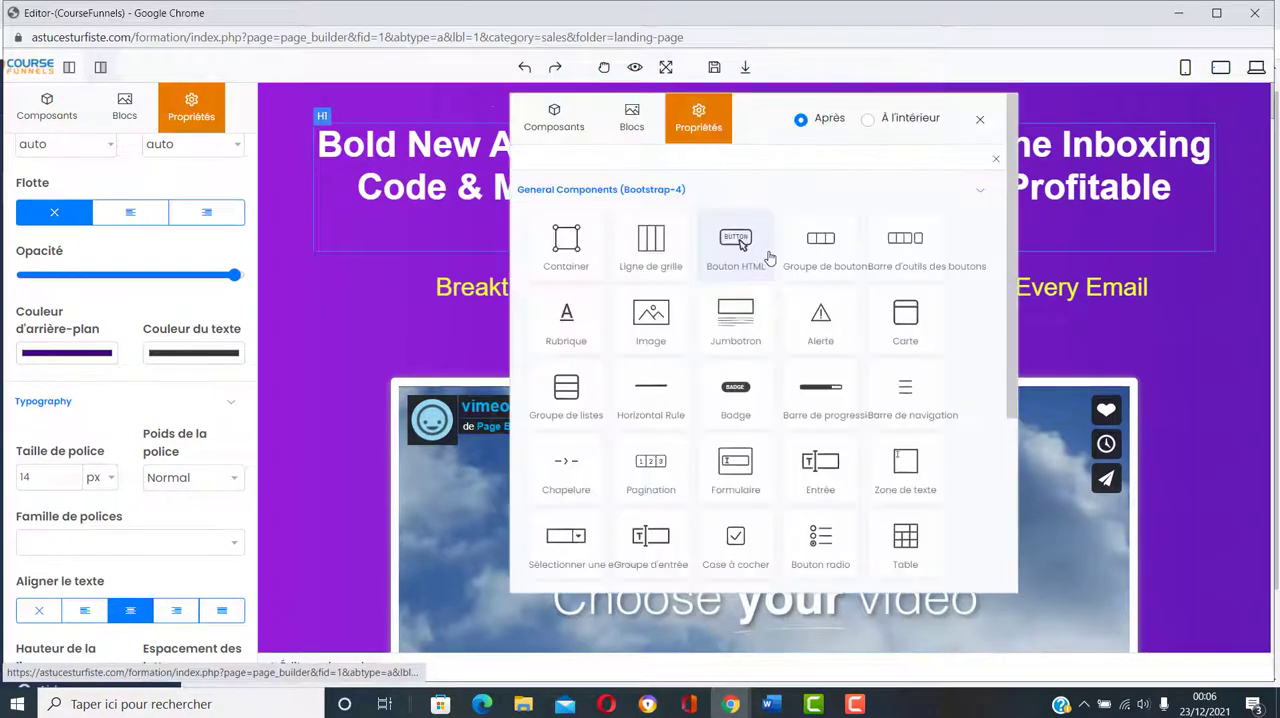
pyautogui.click(575, 264)
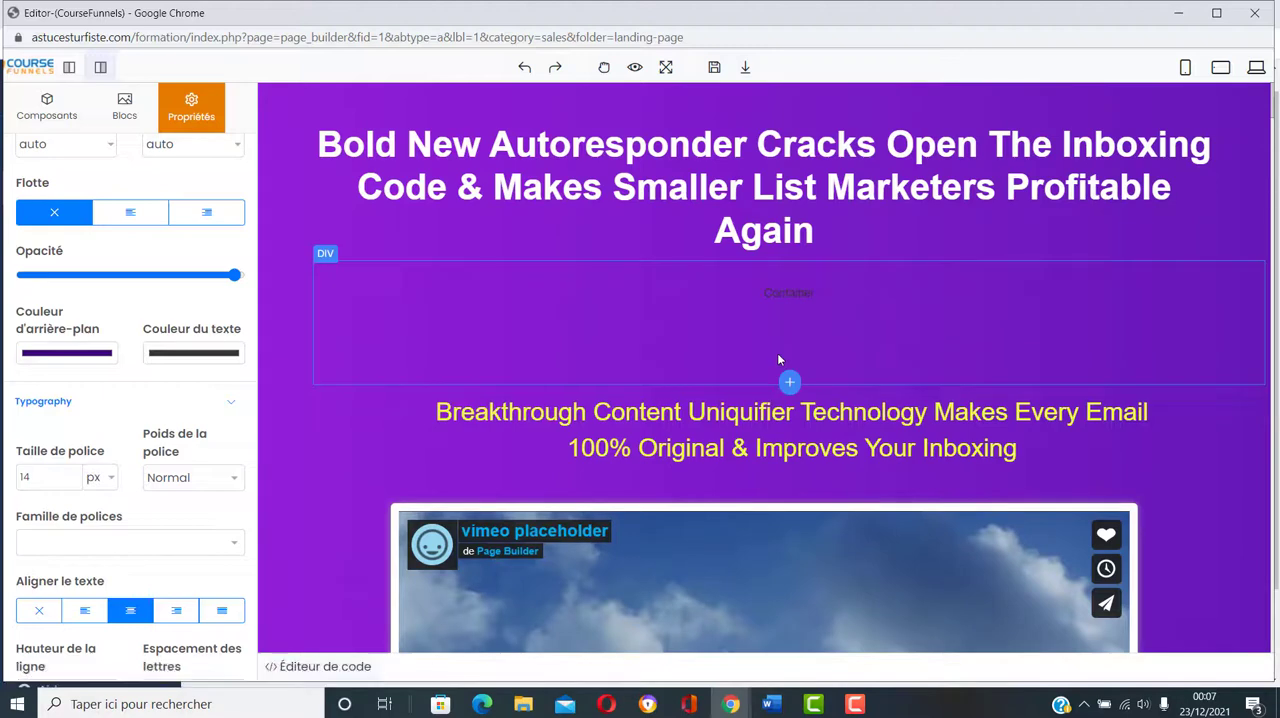
pyautogui.click(778, 360)
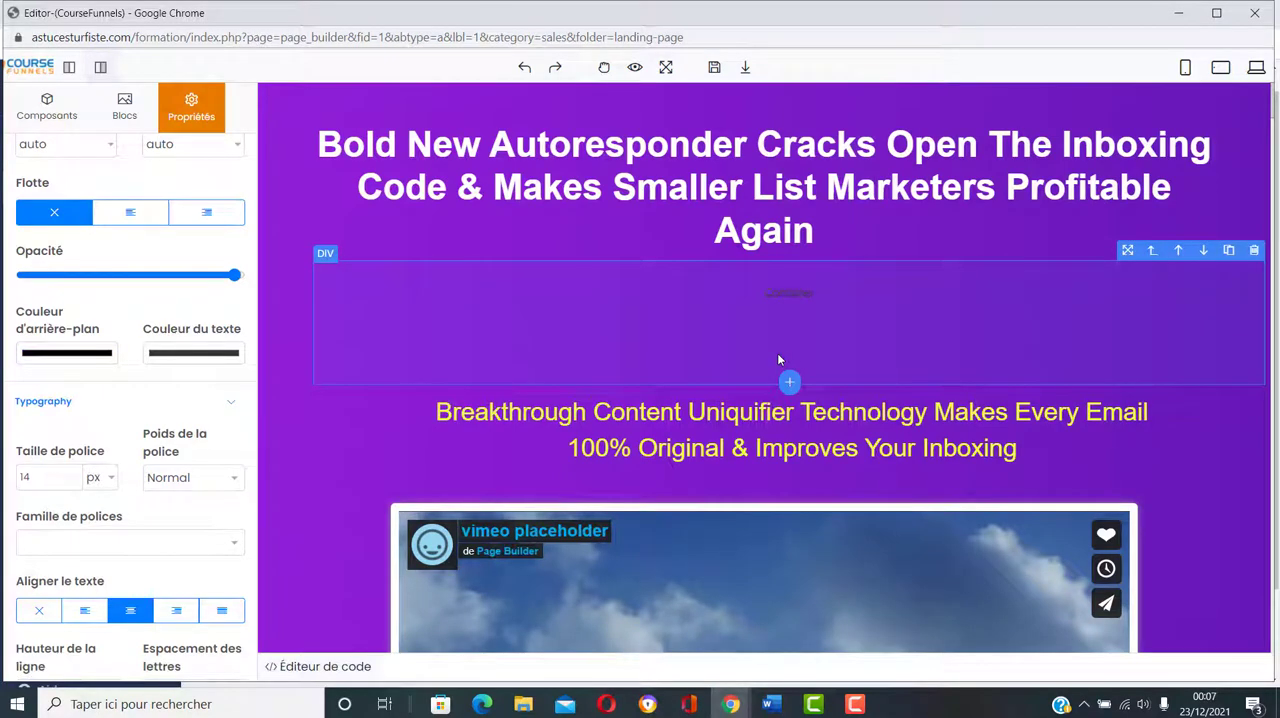
pyautogui.doubleClick(805, 293)
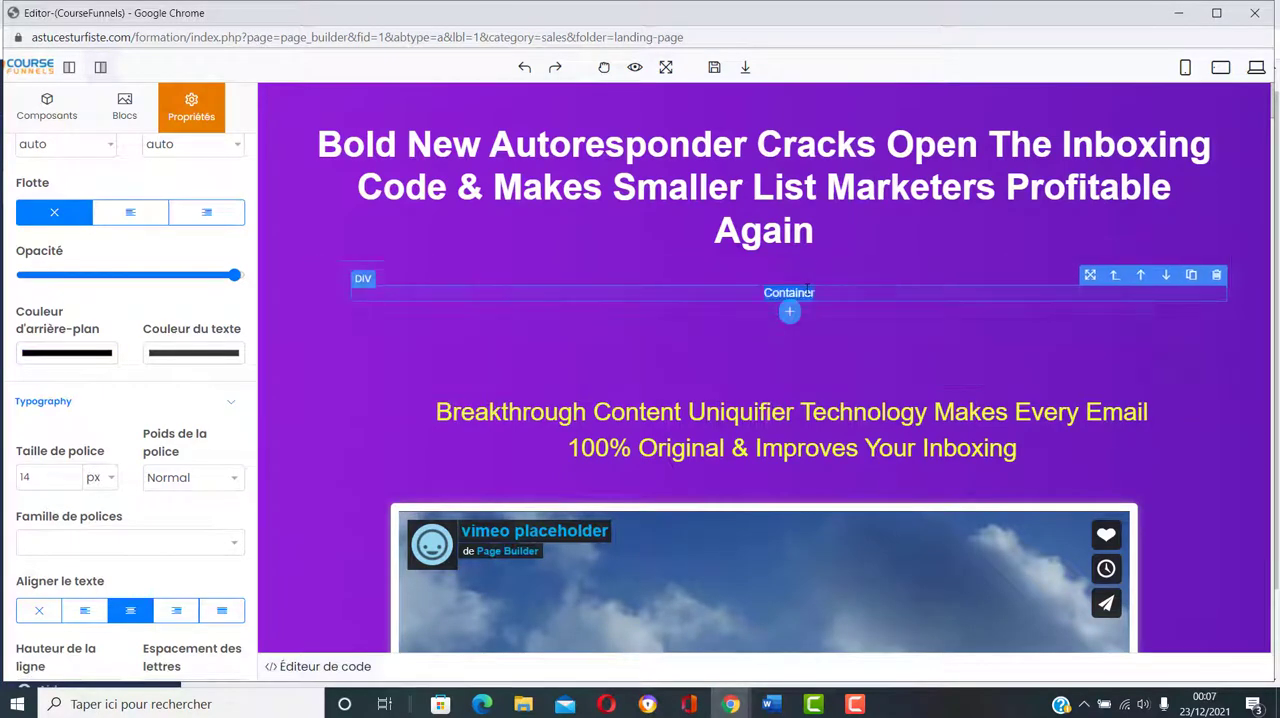
pyautogui.click(825, 296)
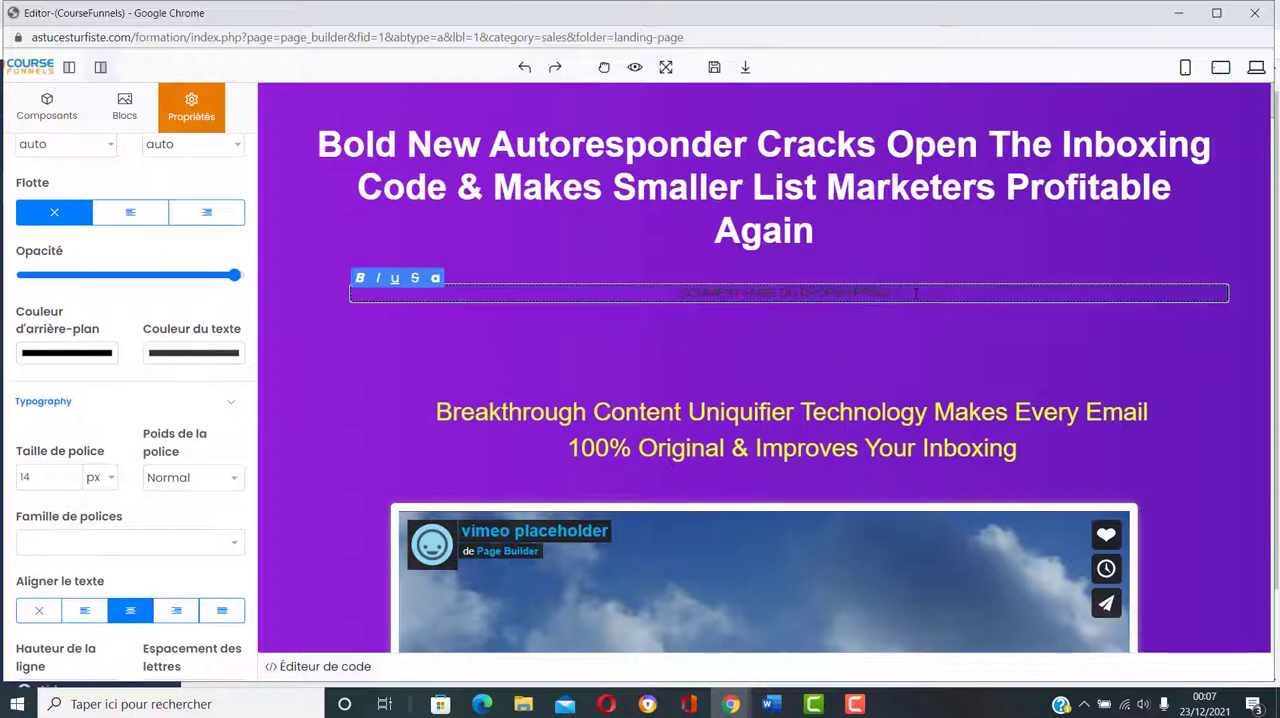
# Step: Set the text colour of the "COMMENT FAIRE DU DROPSHIPPING ?" text to dark red, RGB 155, 23, 23
pyautogui.moveTo(903, 293); pyautogui.dragTo(674, 292)
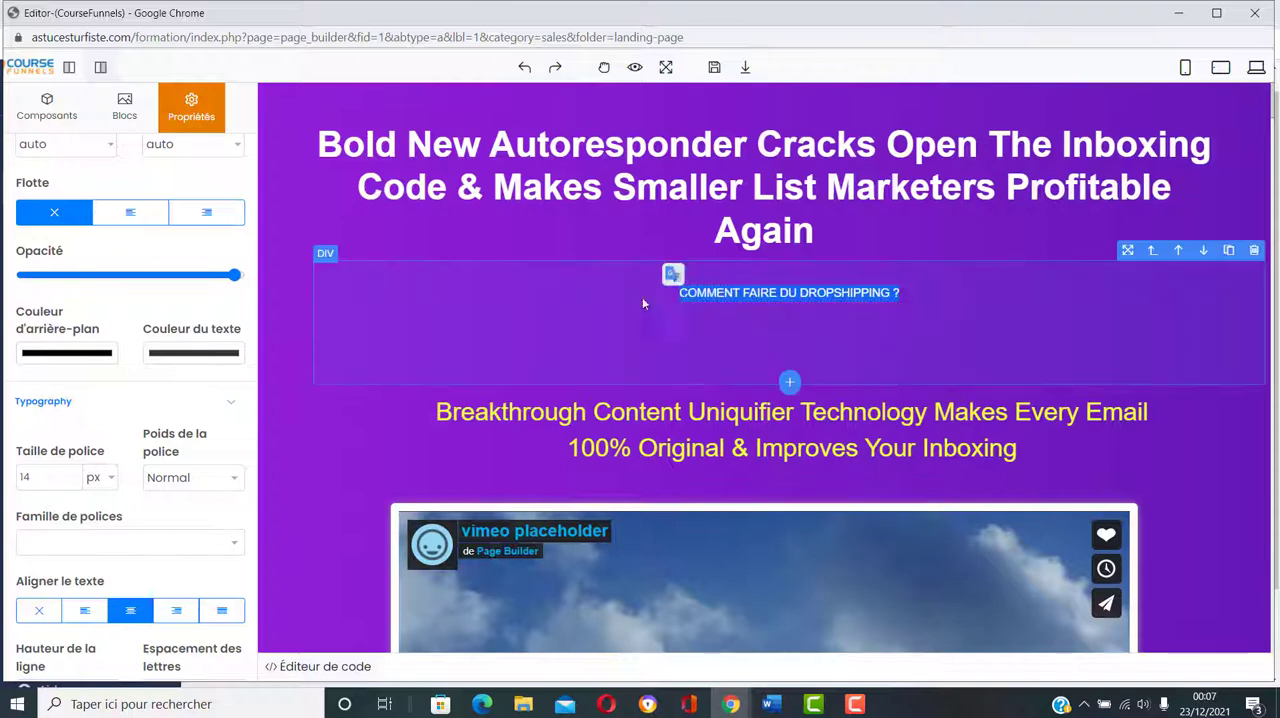
pyautogui.click(172, 356)
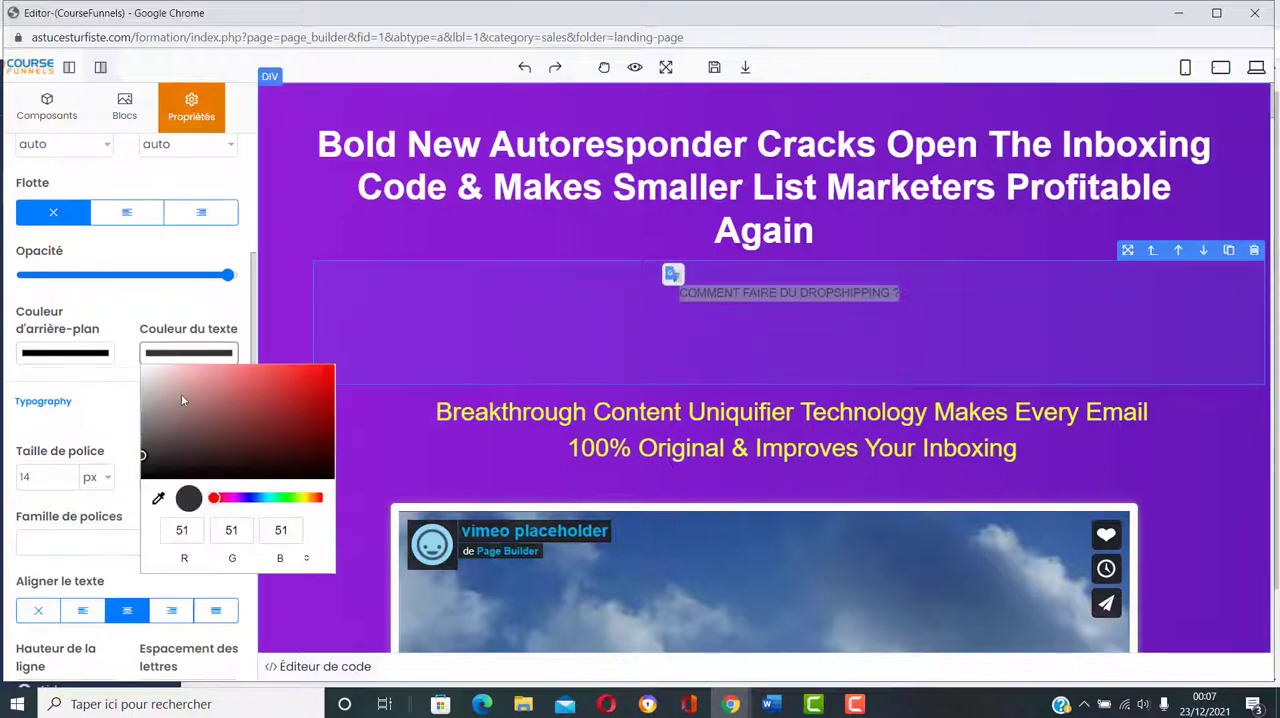
pyautogui.click(305, 409)
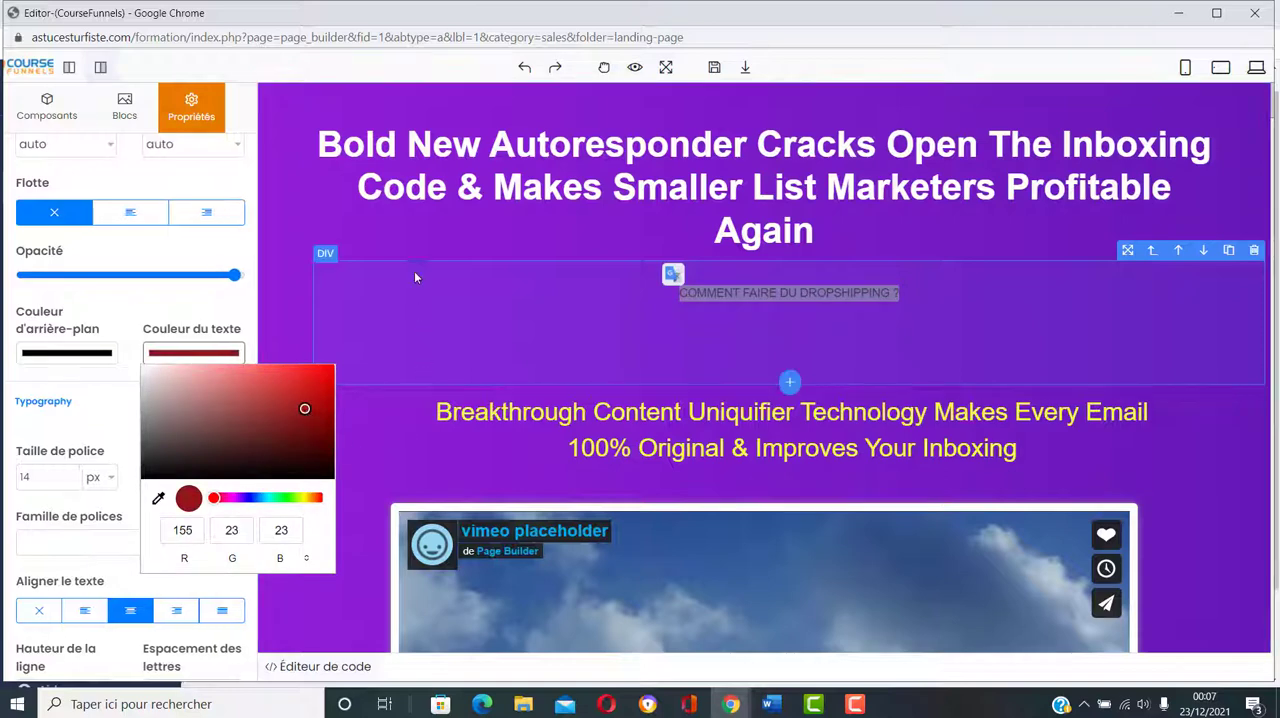
pyautogui.click(277, 297)
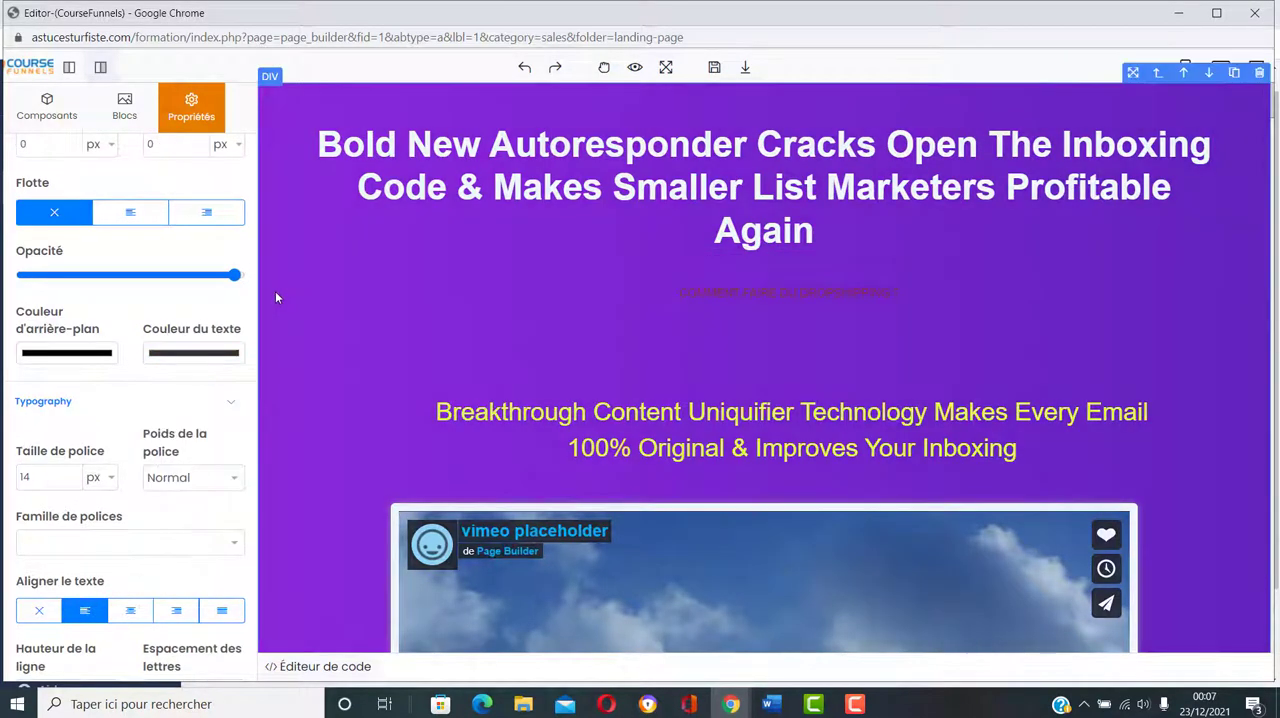
# Step: Select the dark red "COMMENT FAIRE DU DROPSHIPPING ?" text block and set its font size to 37 px
pyautogui.click(790, 300)
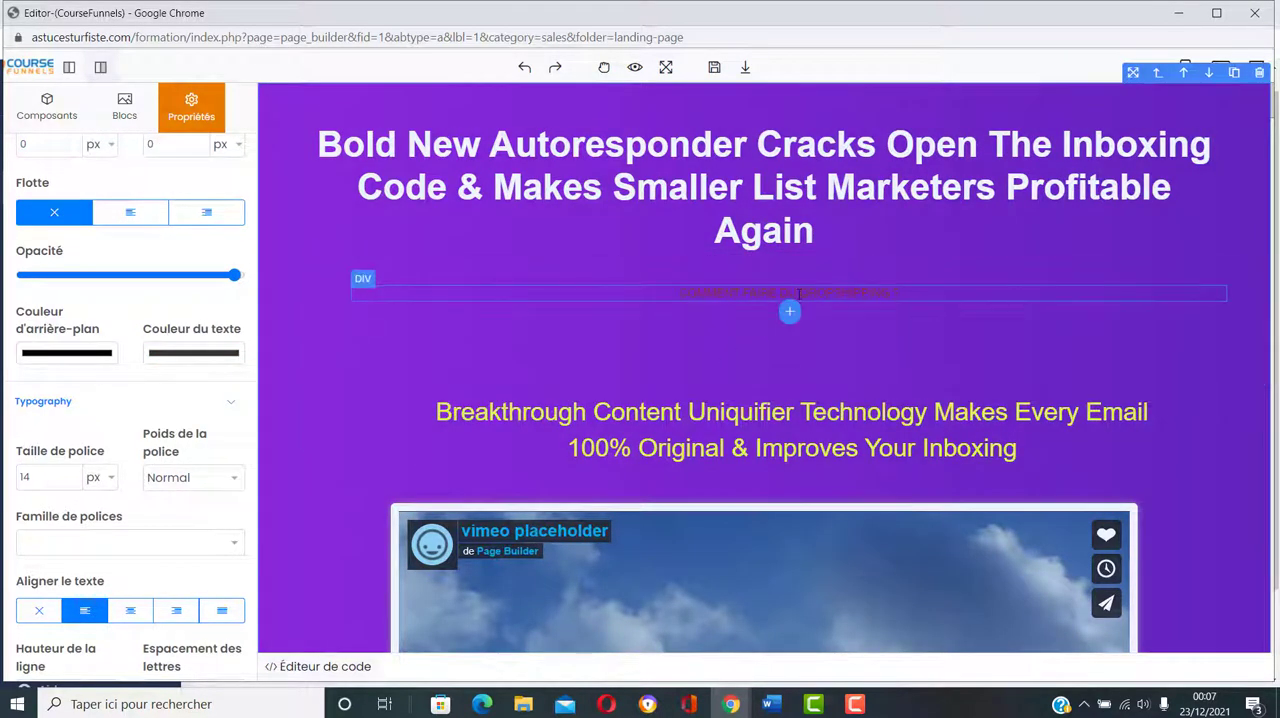
pyautogui.doubleClick(903, 295)
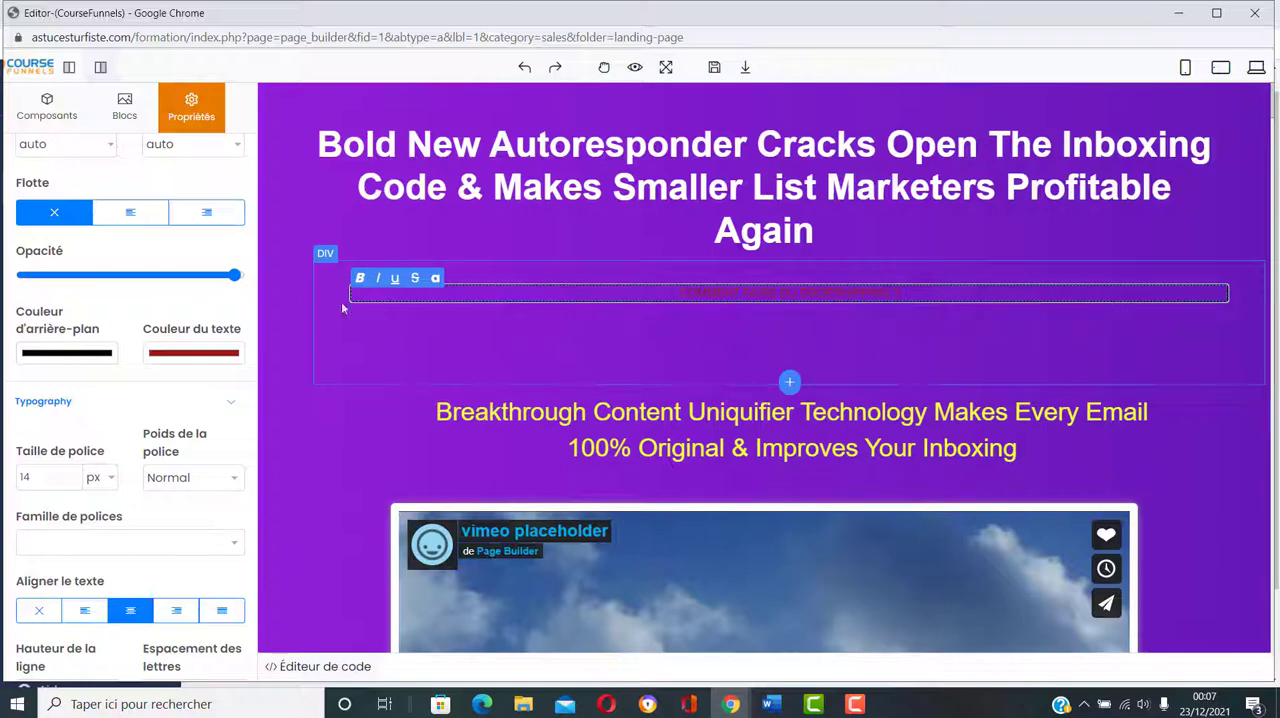
pyautogui.click(316, 352)
pyautogui.click(781, 293)
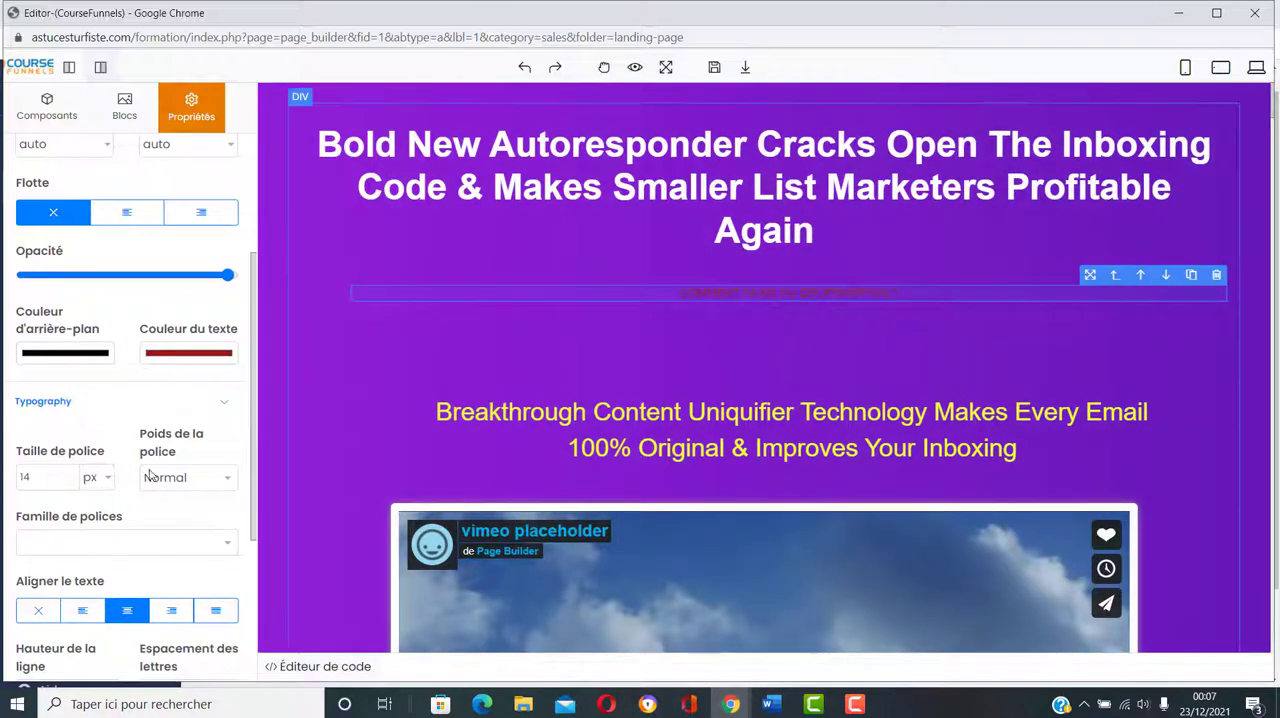
pyautogui.click(70, 477)
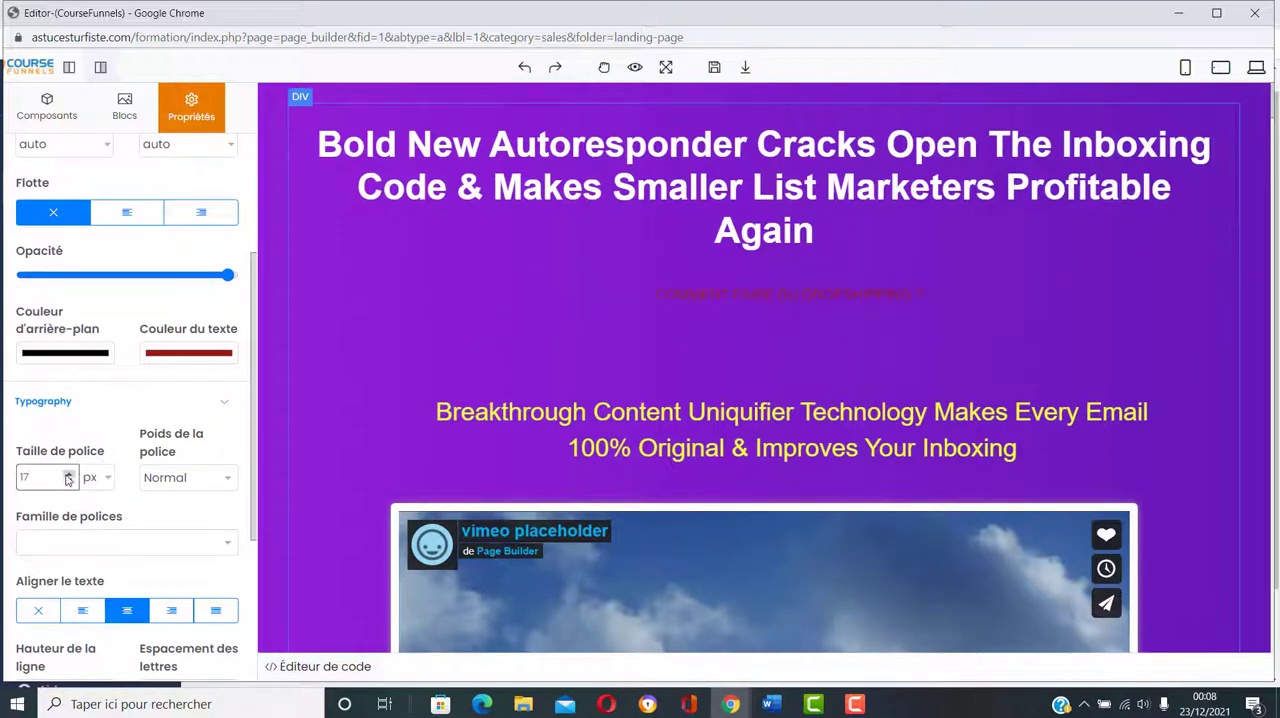
pyautogui.click(69, 477)
pyautogui.click(69, 477)
pyautogui.click(69, 477)
pyautogui.click(69, 477)
pyautogui.click(69, 477)
pyautogui.click(69, 477)
pyautogui.click(69, 477)
pyautogui.click(69, 477)
pyautogui.click(69, 477)
pyautogui.click(69, 477)
pyautogui.click(69, 481)
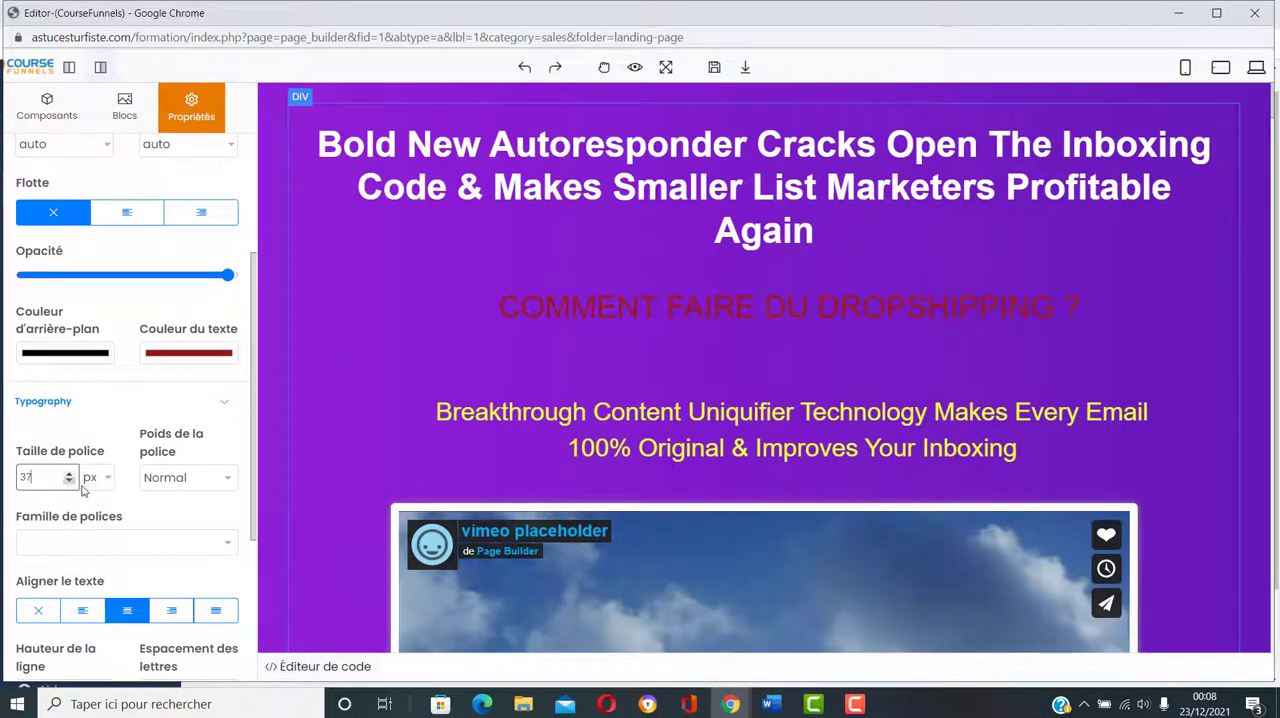
# Step: Set the "COMMENT FAIRE DU DROPSHIPPING ?" text to weight "Gras", try the Impact font, and choose "Georgia, serif" as font family
pyautogui.click(226, 480)
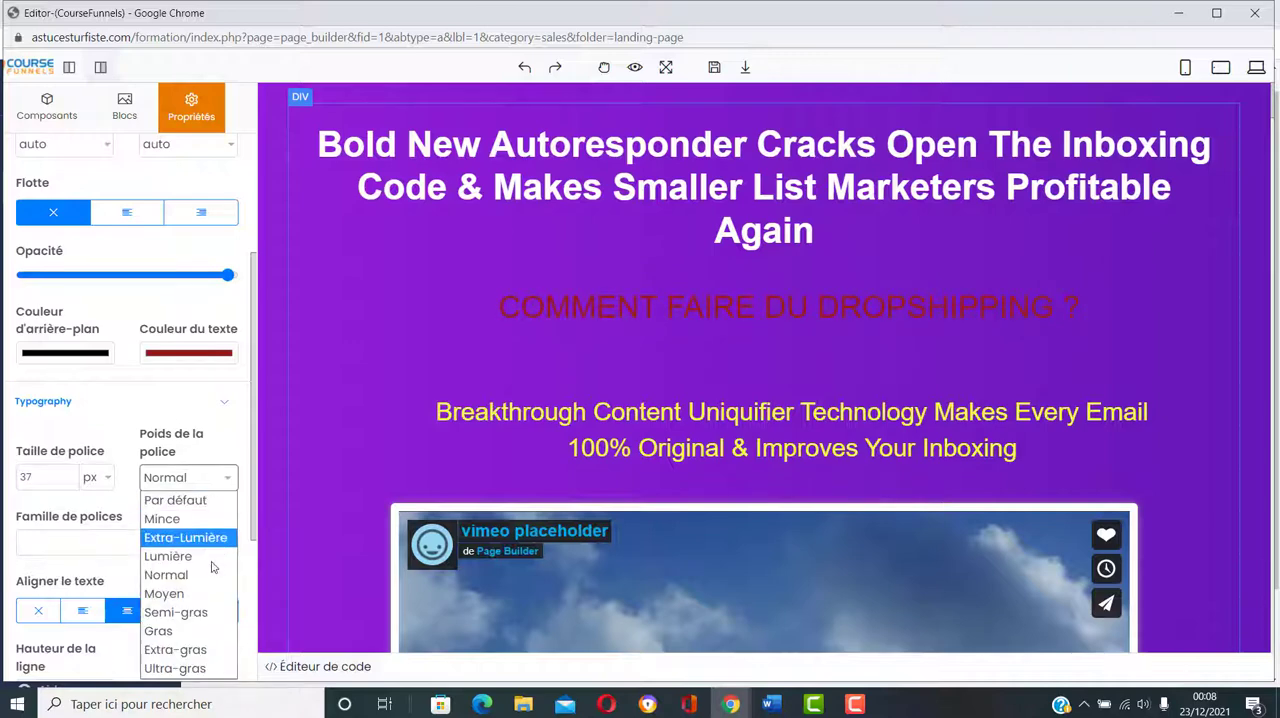
pyautogui.click(192, 631)
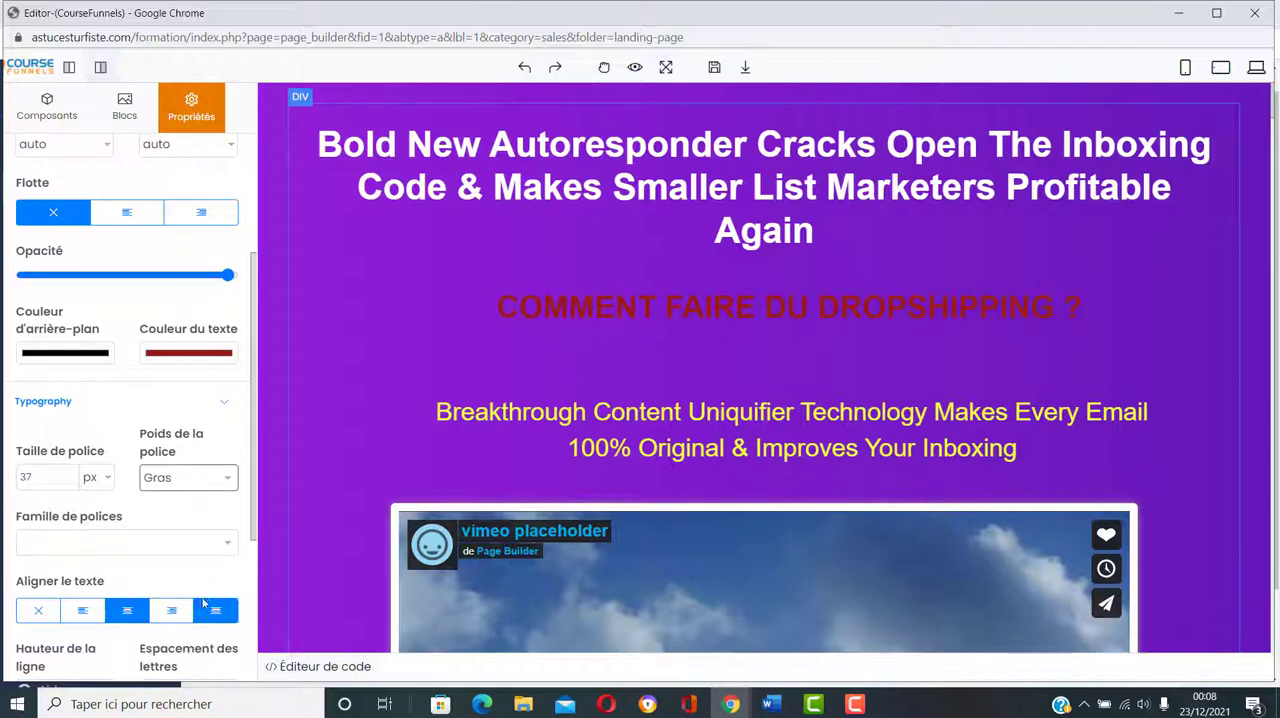
pyautogui.click(226, 545)
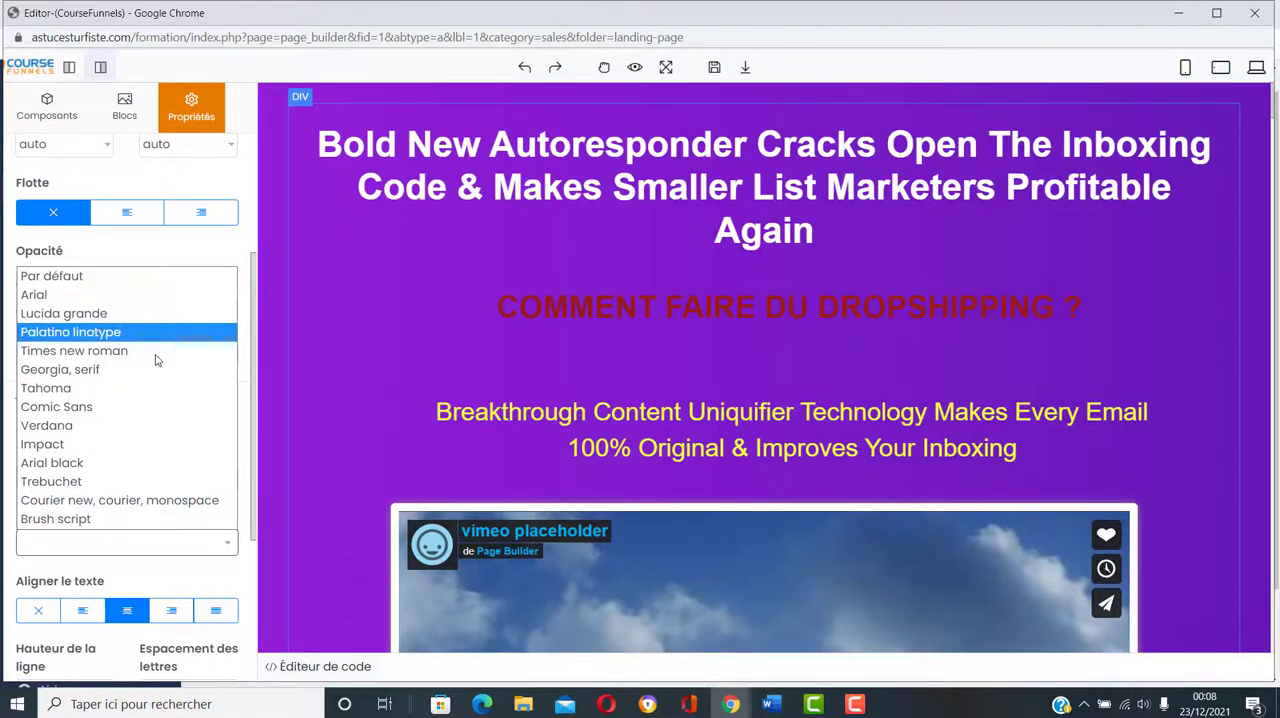
pyautogui.click(141, 446)
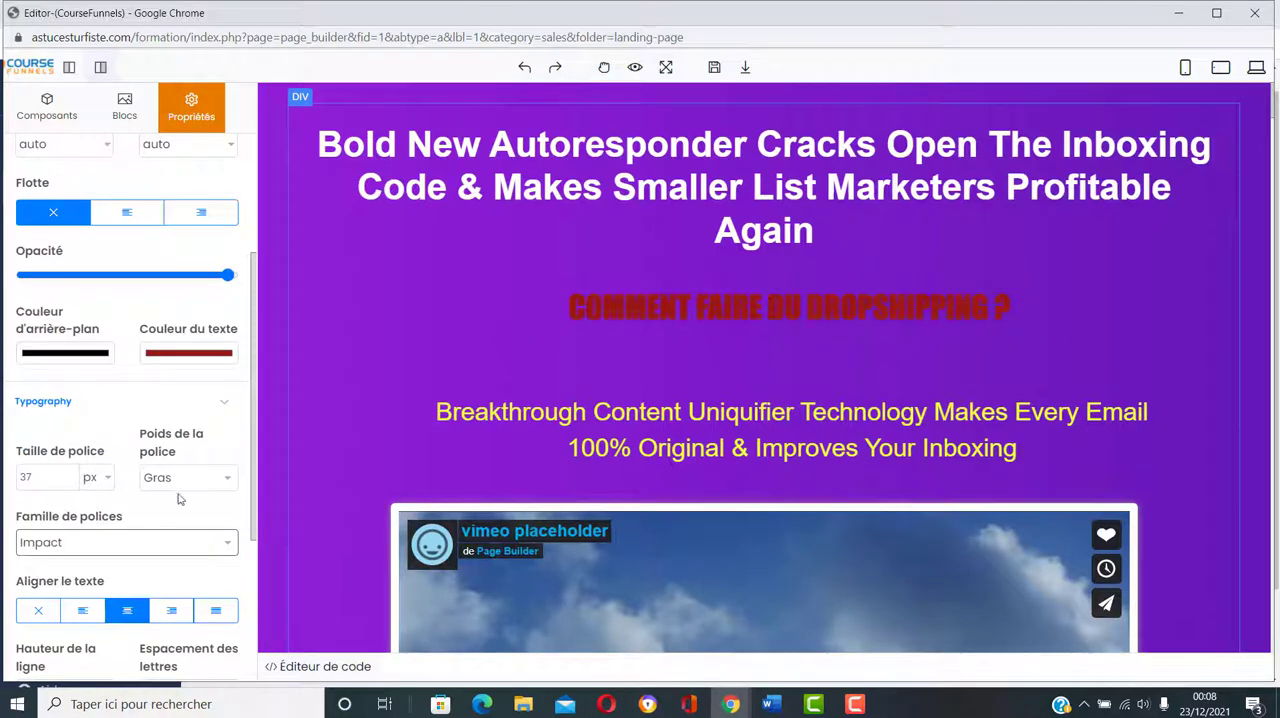
pyautogui.click(224, 550)
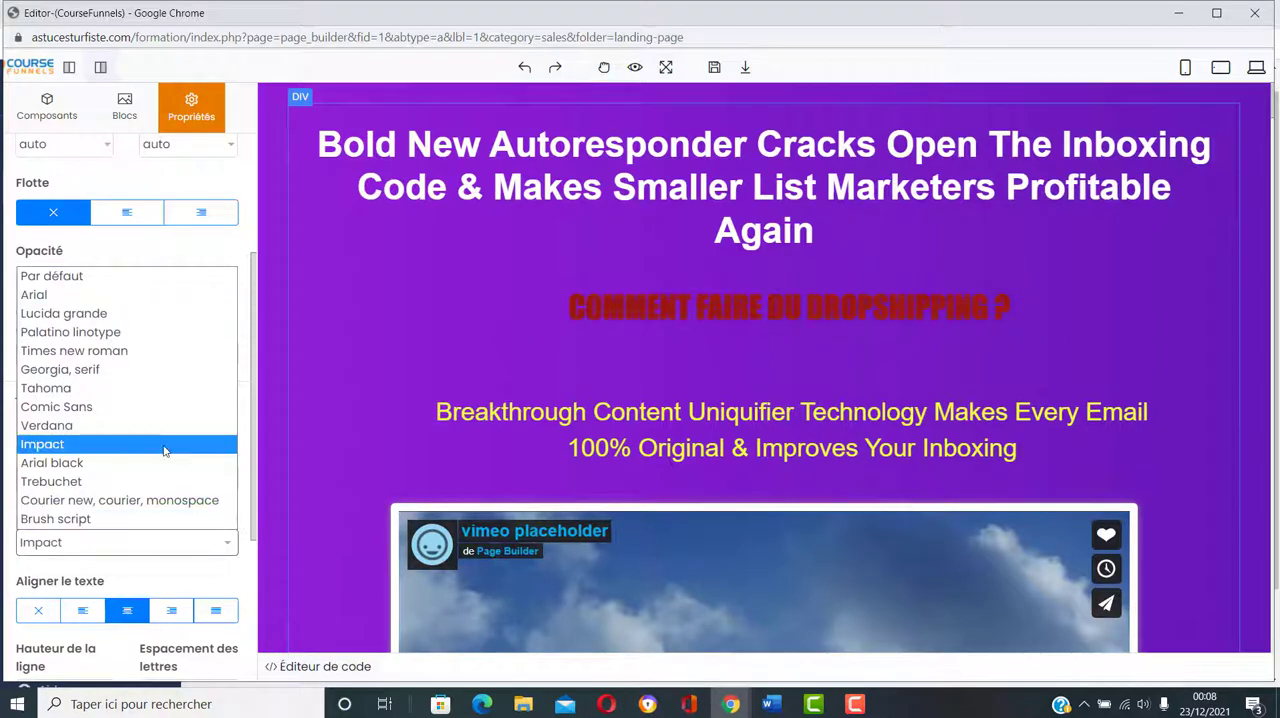
pyautogui.click(114, 372)
# Step: Set the top margin (Haut) of the "COMMENT FAIRE DU DROPSHIPPING ?" text block to 37 px
pyautogui.scroll(-3, 124, 430)
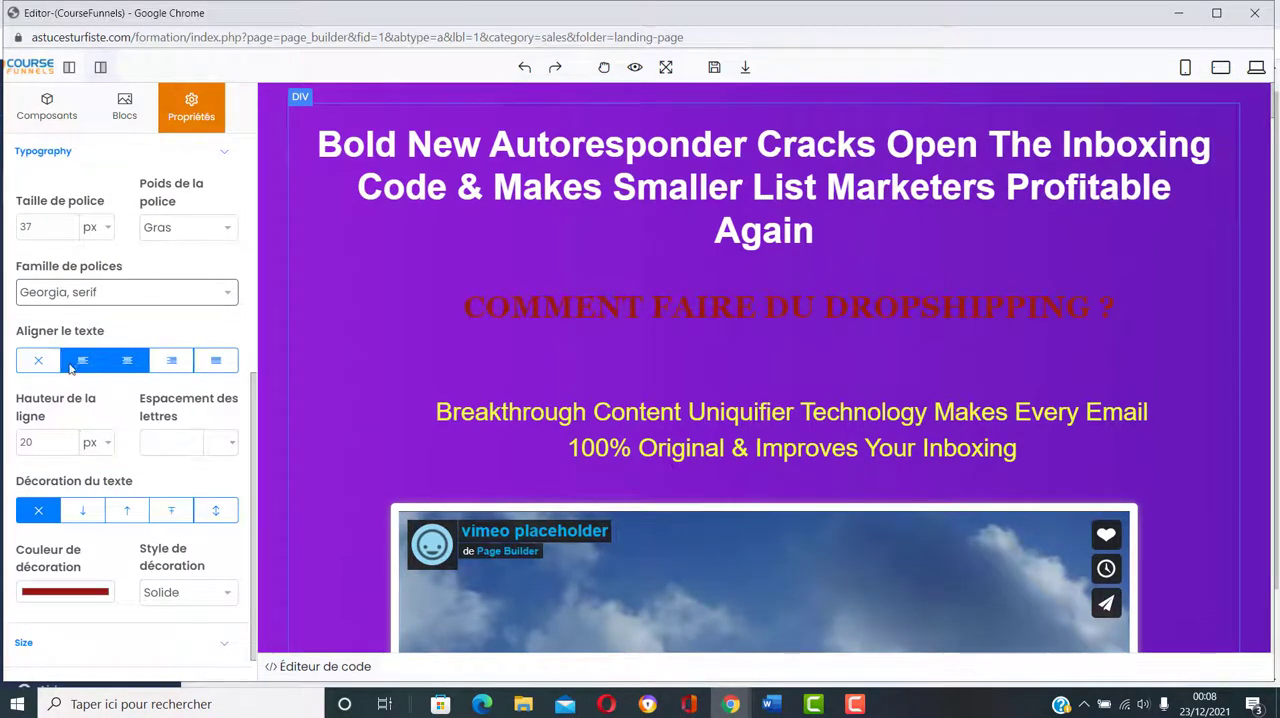
pyautogui.scroll(-1, 161, 419)
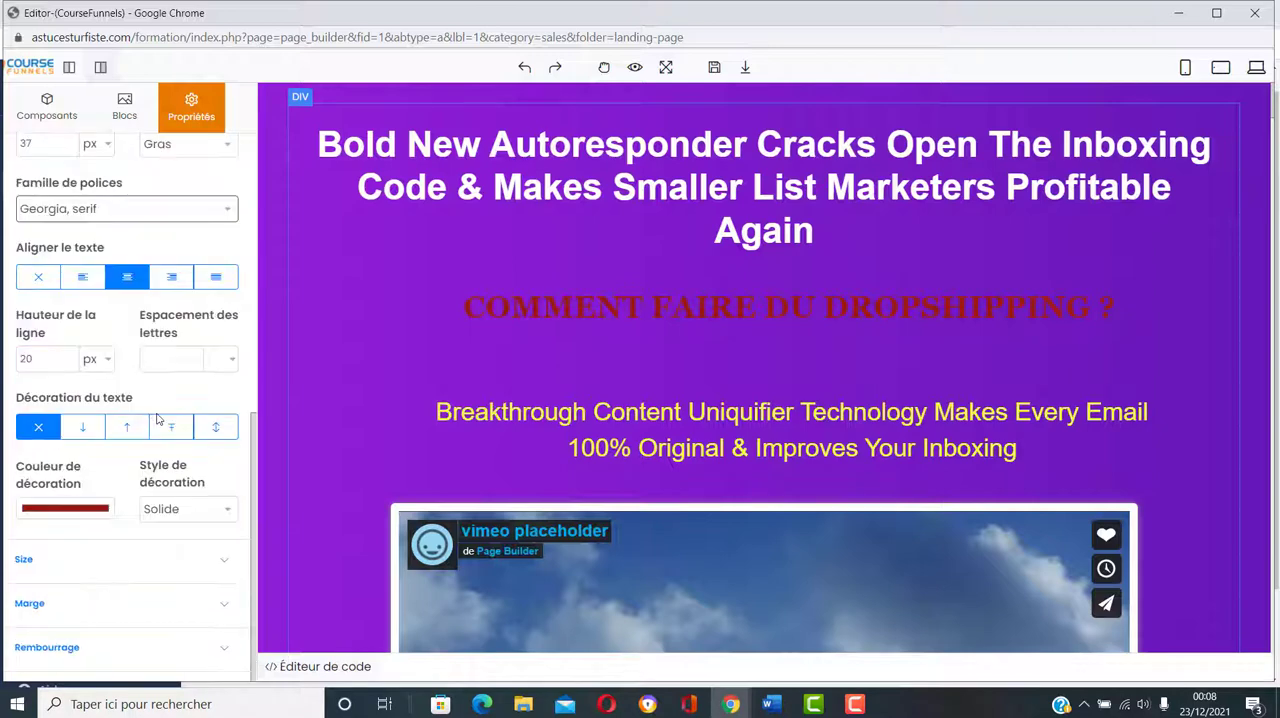
pyautogui.scroll(-1, 193, 355)
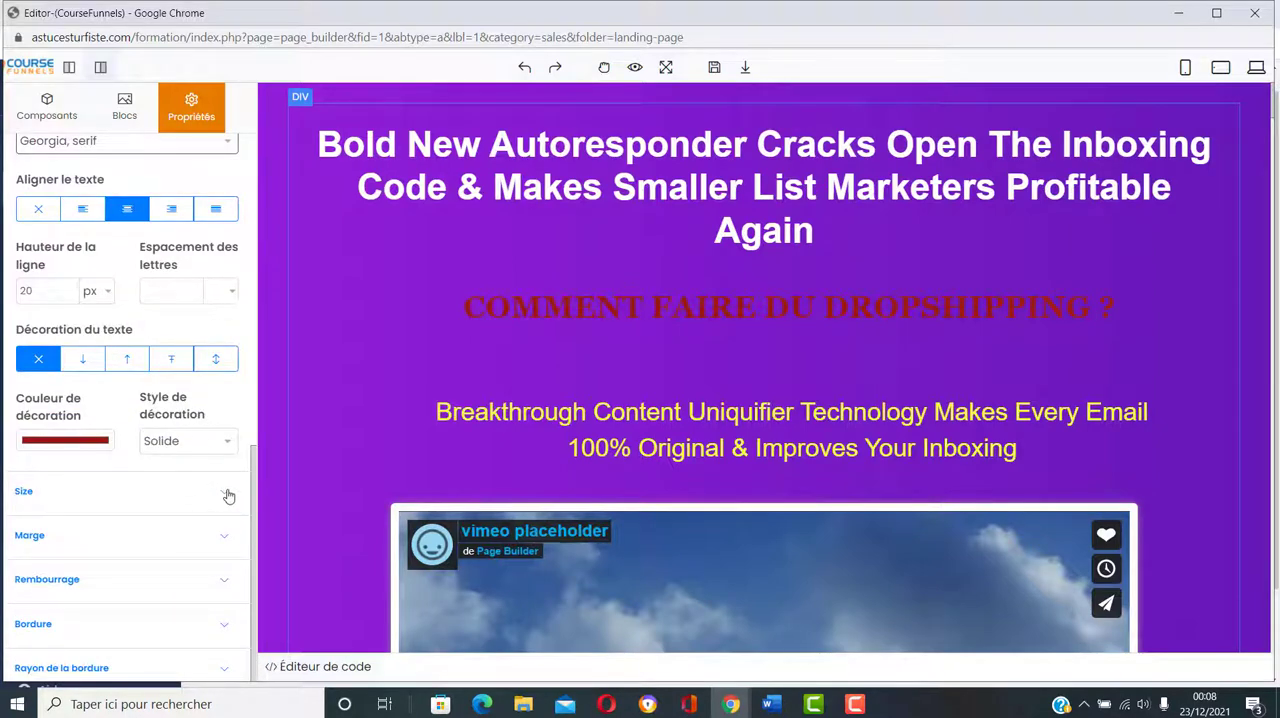
pyautogui.click(228, 496)
pyautogui.scroll(-3, 150, 450)
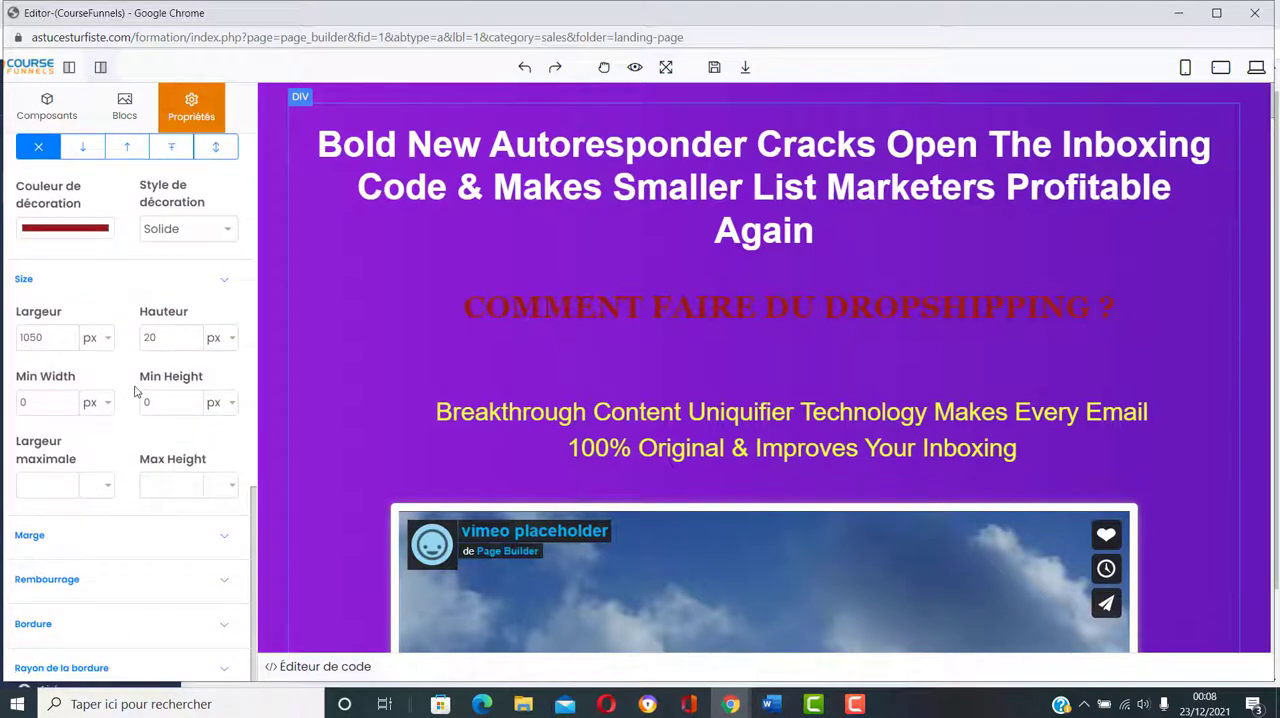
pyautogui.click(203, 541)
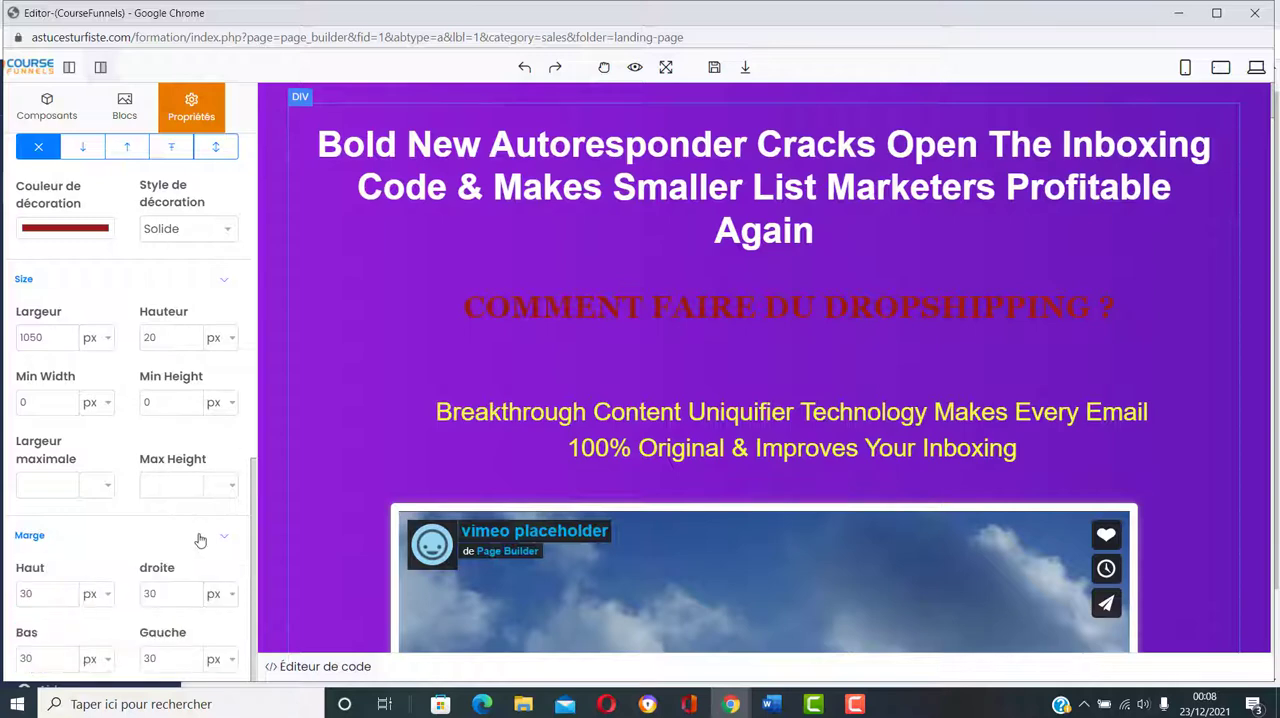
pyautogui.scroll(-2, 185, 500)
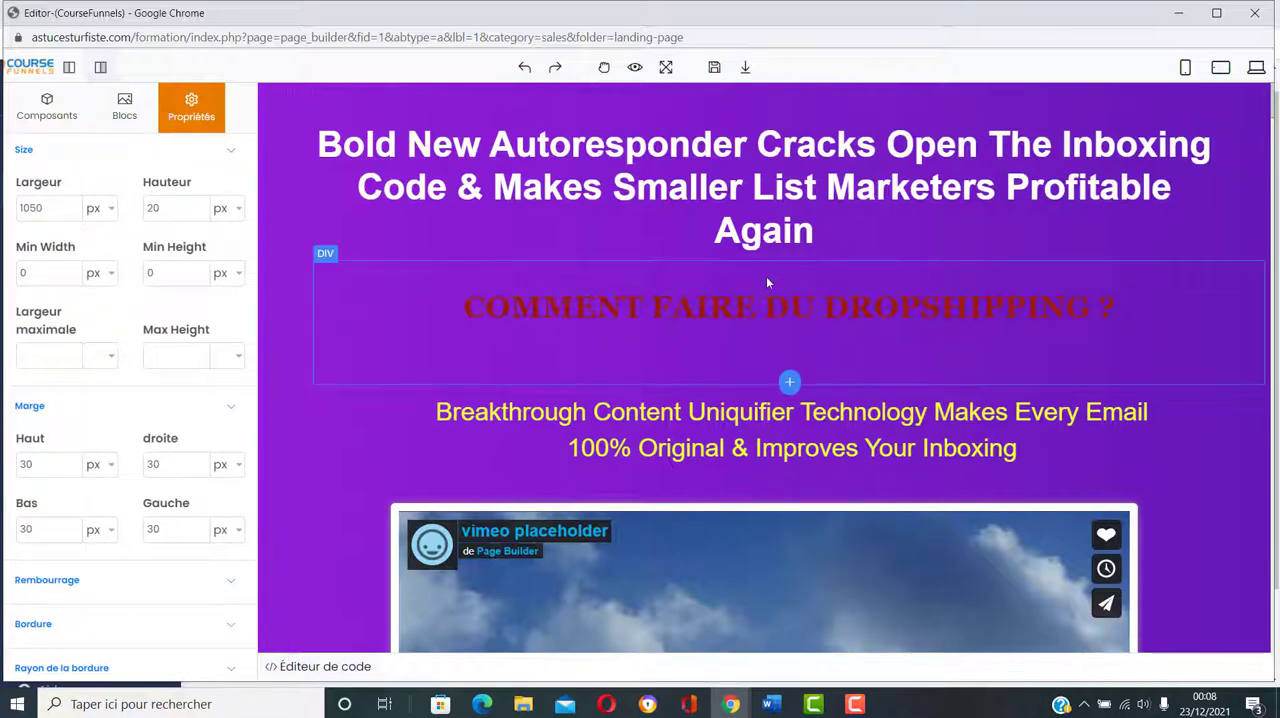
pyautogui.doubleClick(70, 462)
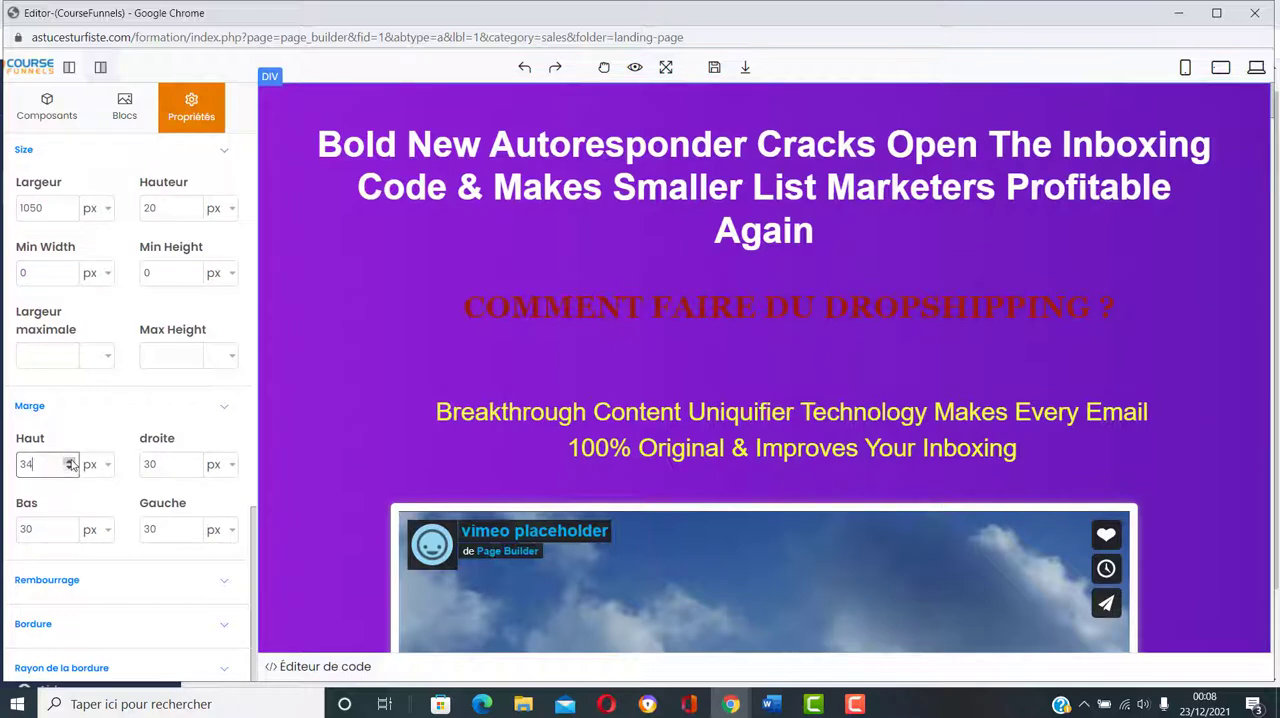
pyautogui.click(507, 322)
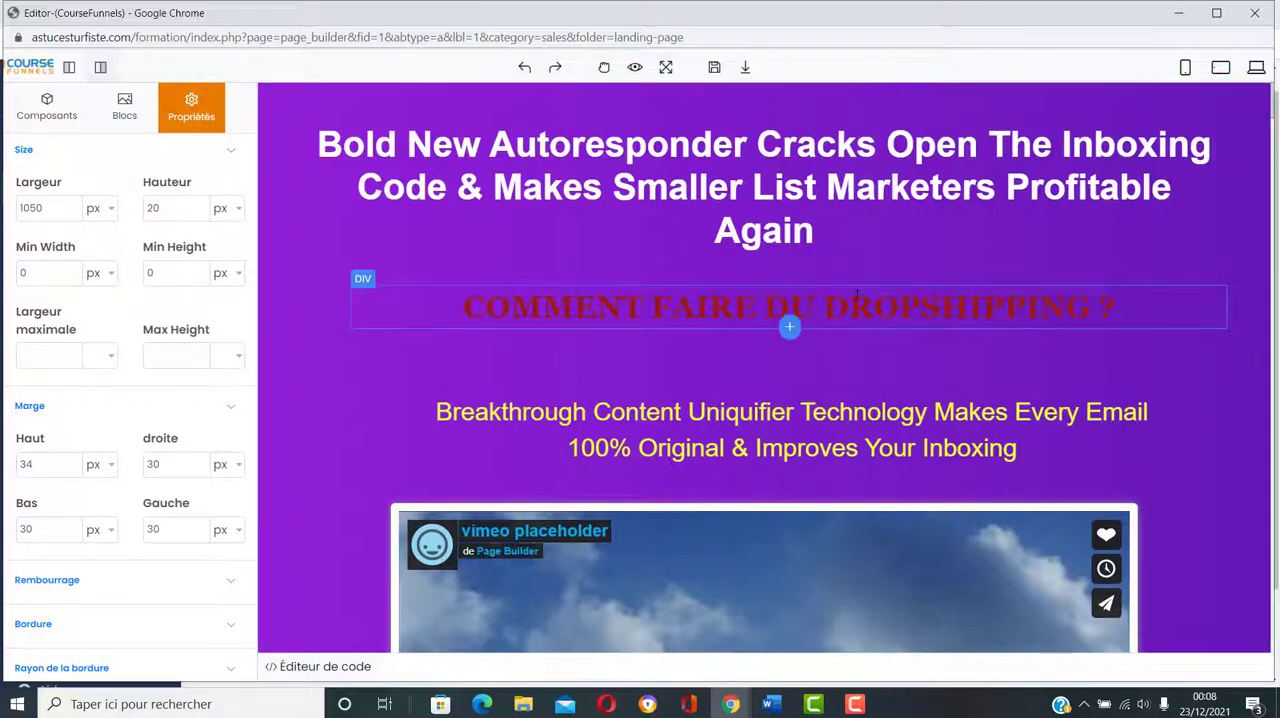
pyautogui.click(68, 462)
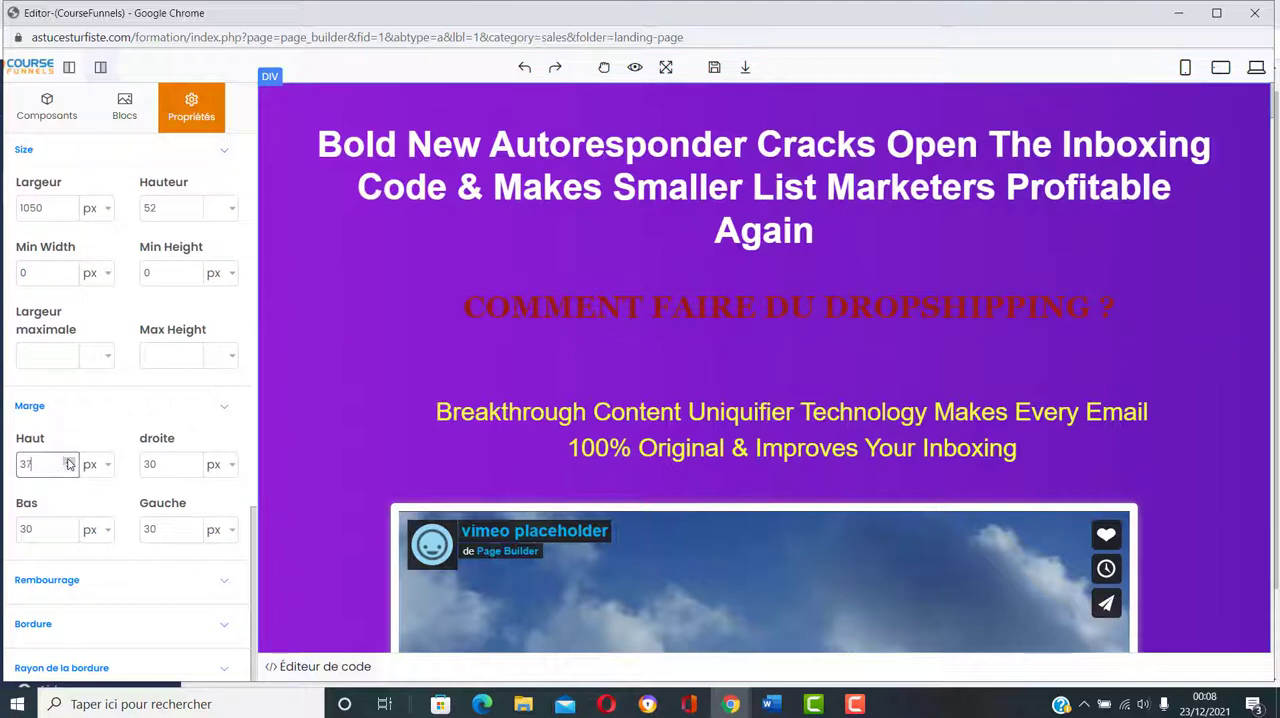
# Step: Nudge the width (Largeur) of the outer container around "COMMENT FAIRE DU DROPSHIPPING ?", trying 1141 px
pyautogui.click(530, 275)
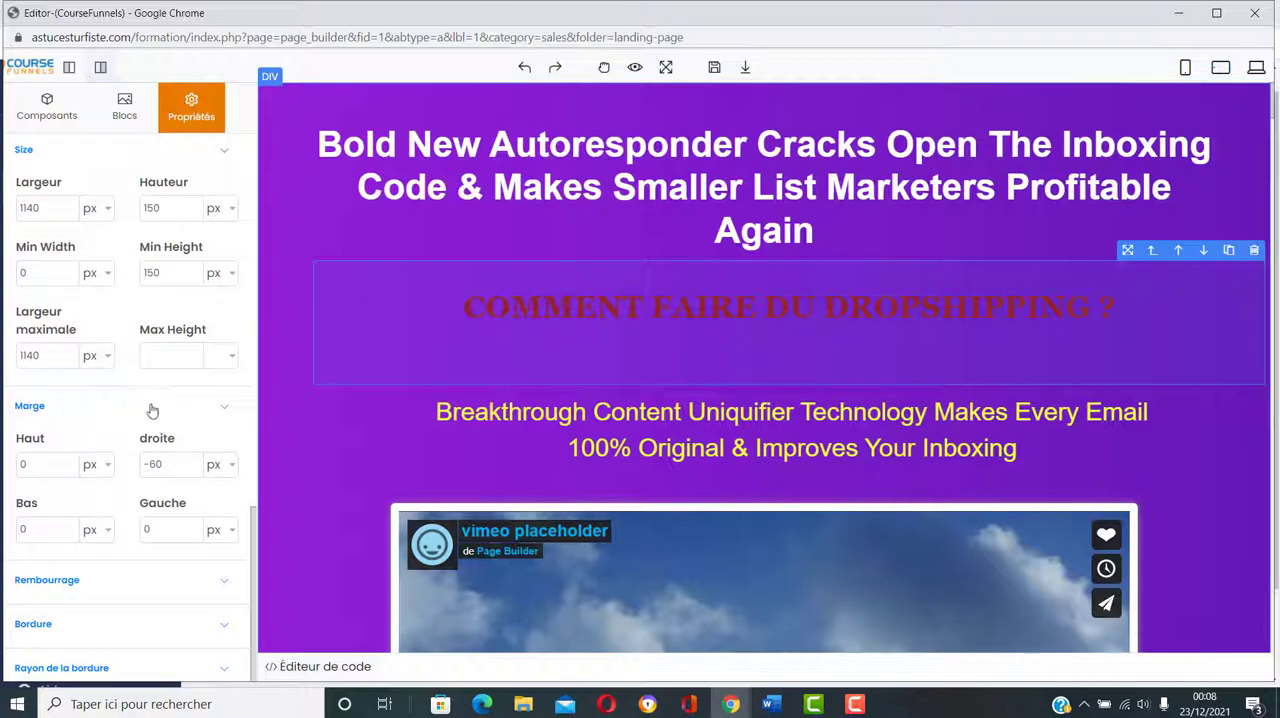
pyautogui.scroll(2, 138, 515)
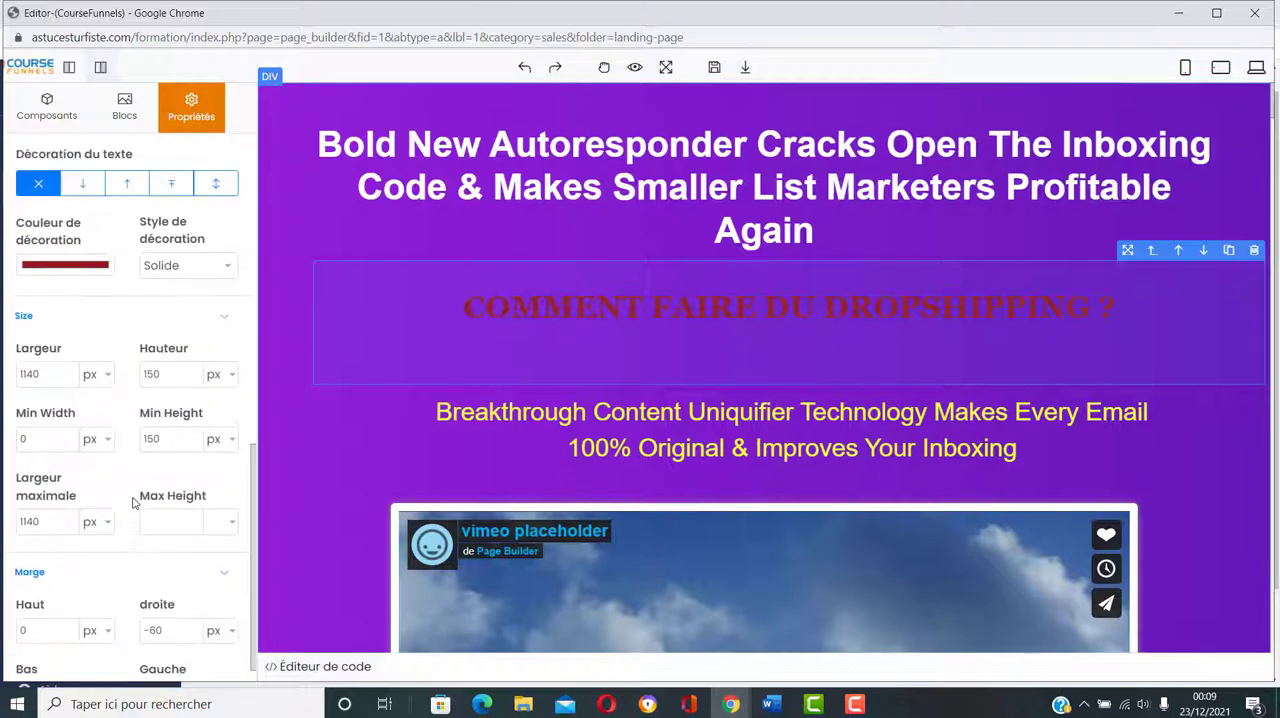
pyautogui.click(69, 371)
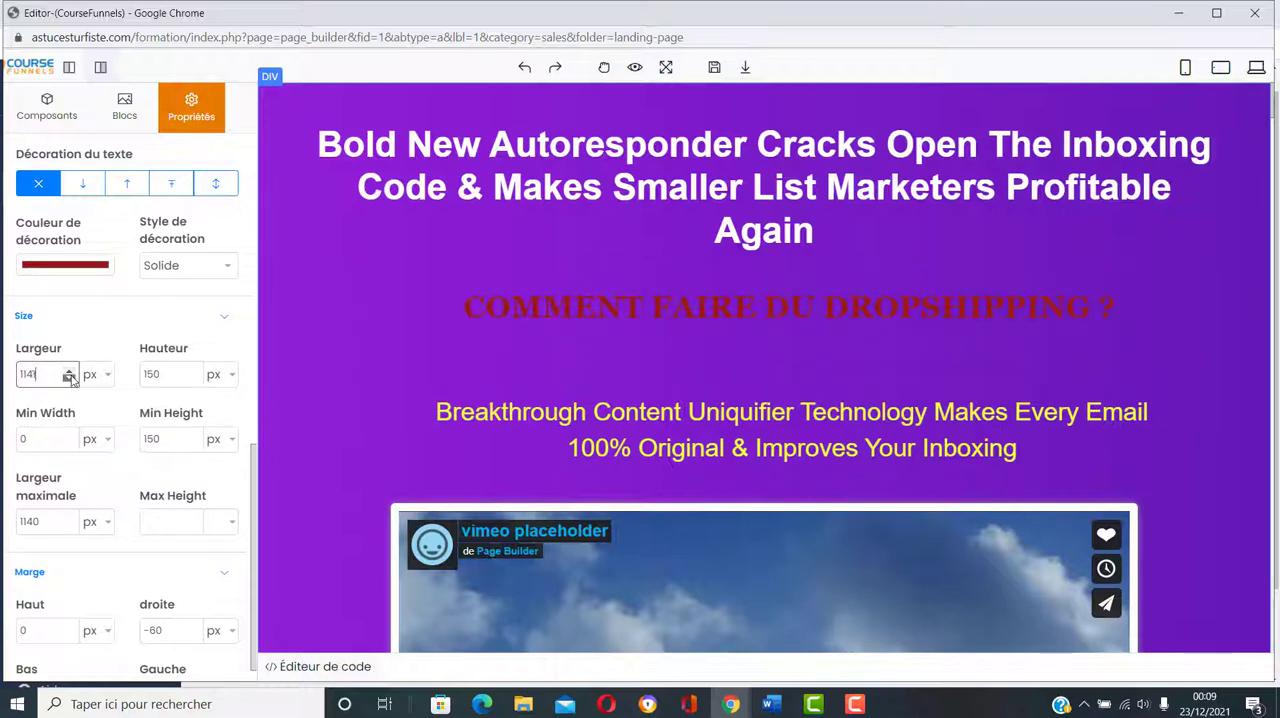
pyautogui.click(788, 325)
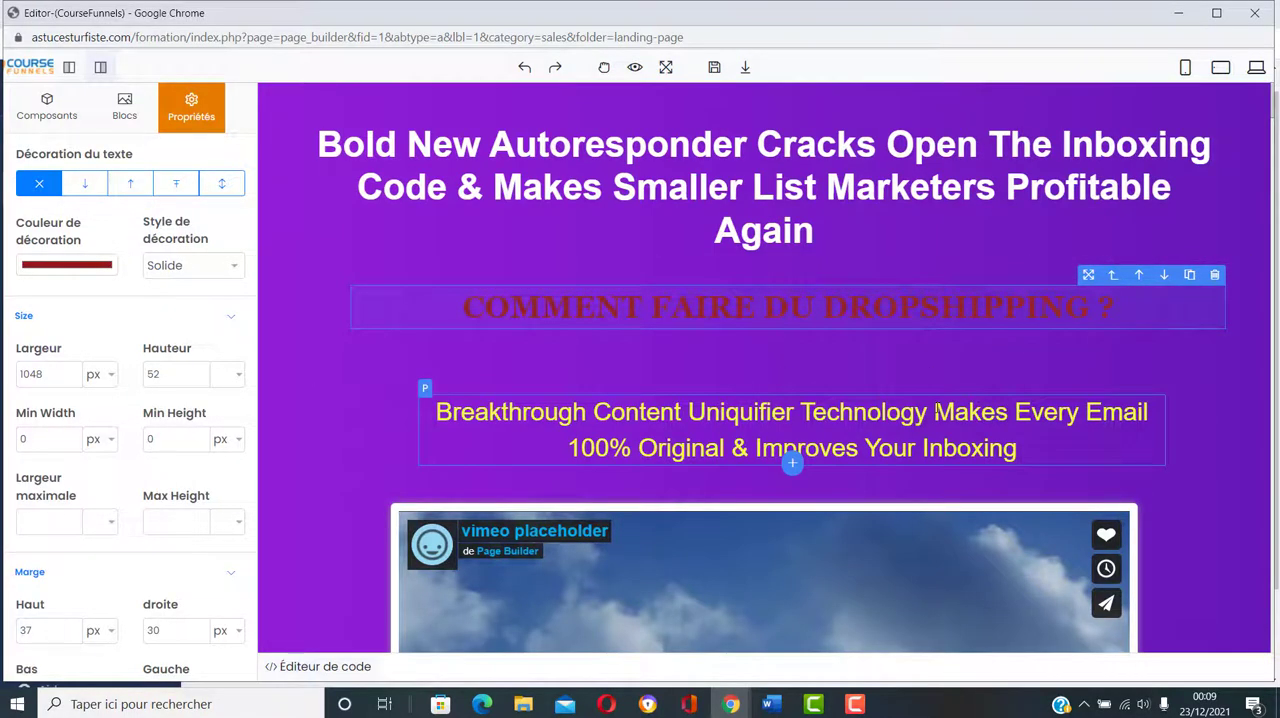
# Step: Look over the yellow "Breakthrough Content" paragraph and the placeholder video below it, pausing the video's playback
pyautogui.scroll(-2, 883, 355)
pyautogui.click(1008, 247)
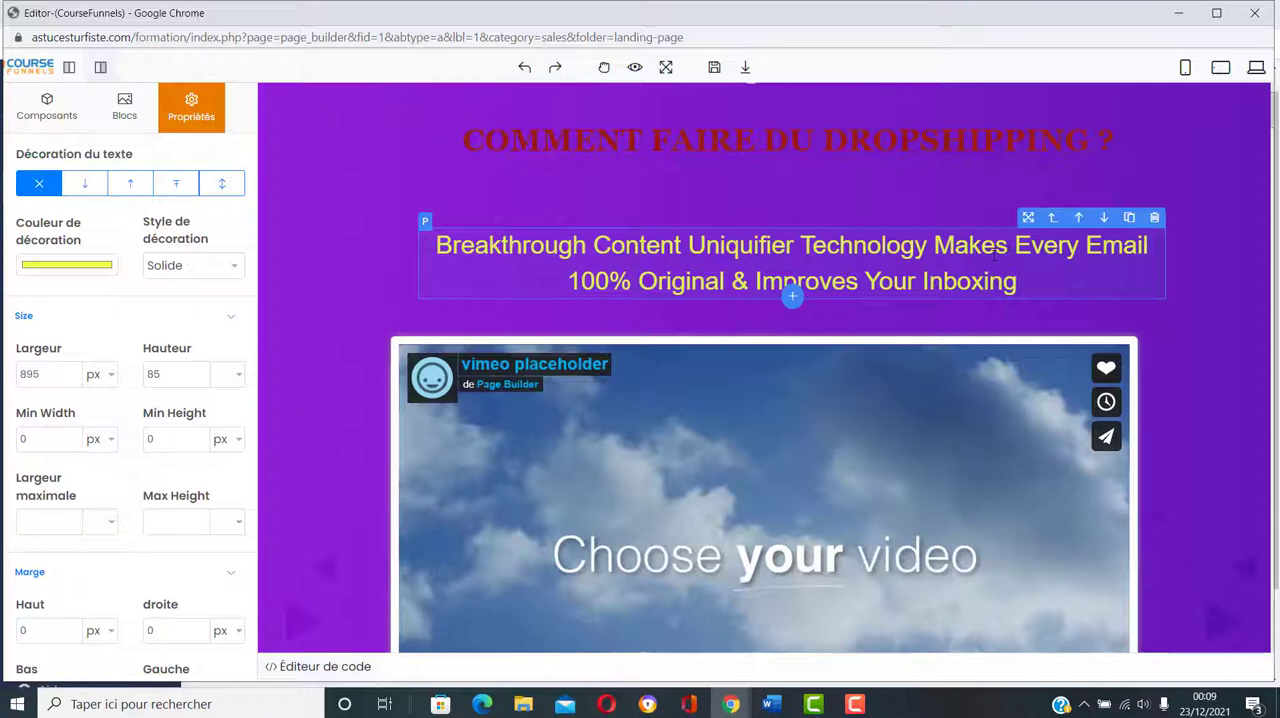
pyautogui.scroll(1, 994, 253)
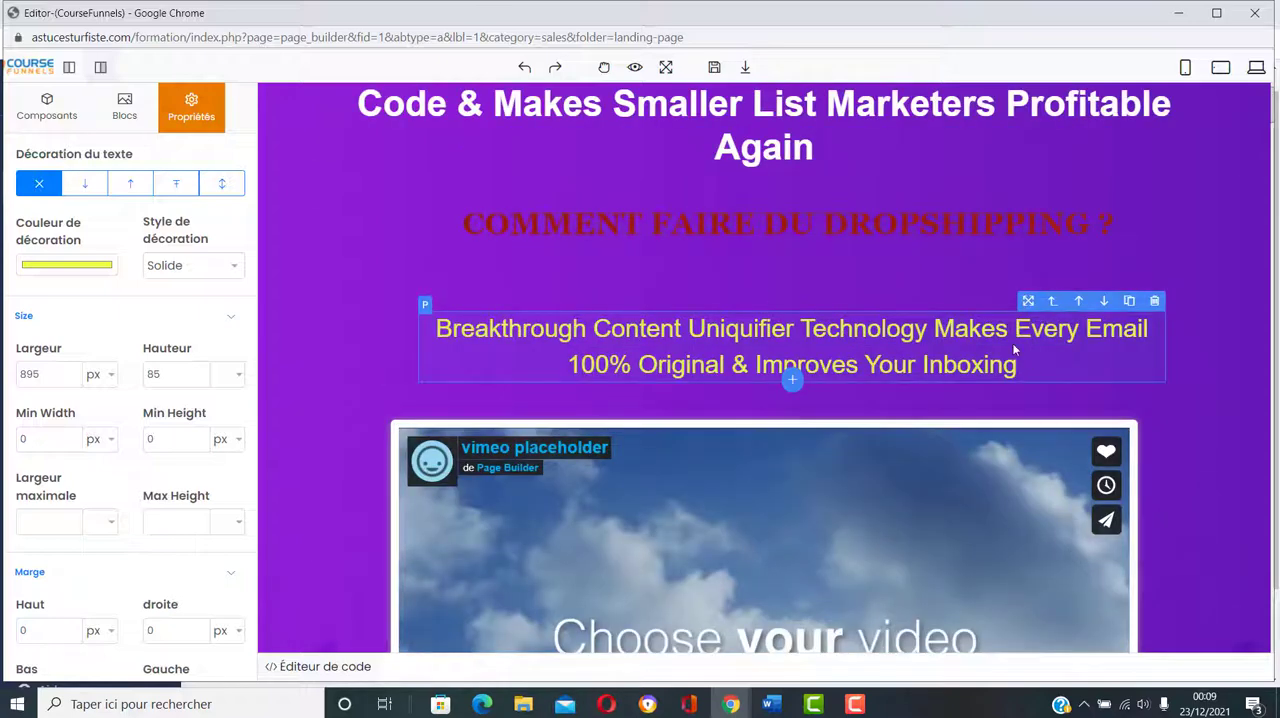
pyautogui.scroll(-3, 1014, 350)
pyautogui.click(890, 256)
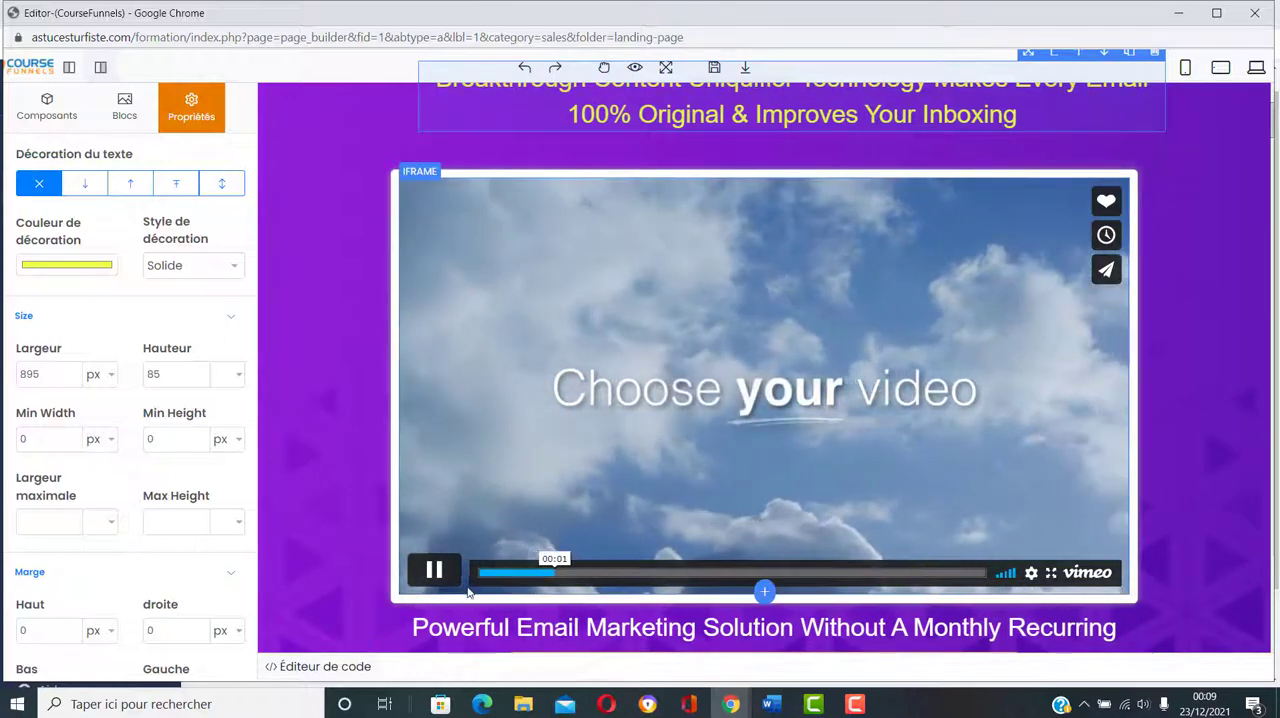
pyautogui.click(434, 571)
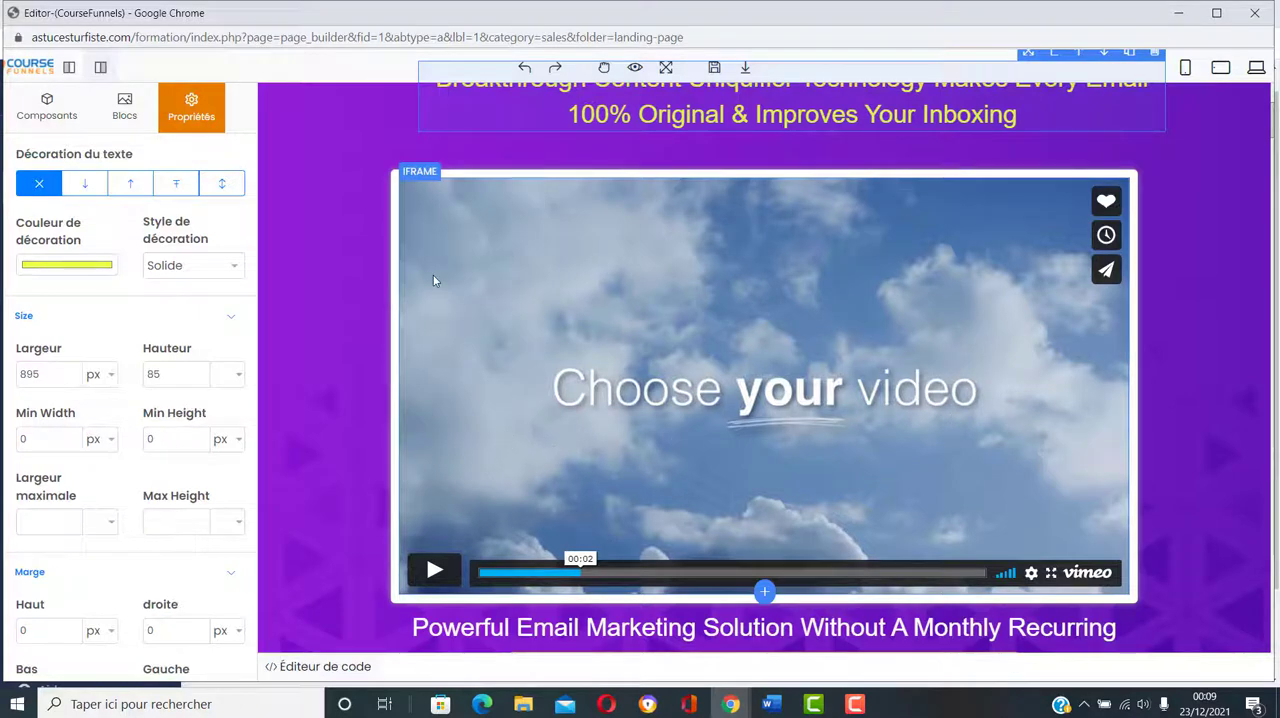
# Step: Select the container around the placeholder video and examine its style and content properties, pausing the video again
pyautogui.click(373, 160)
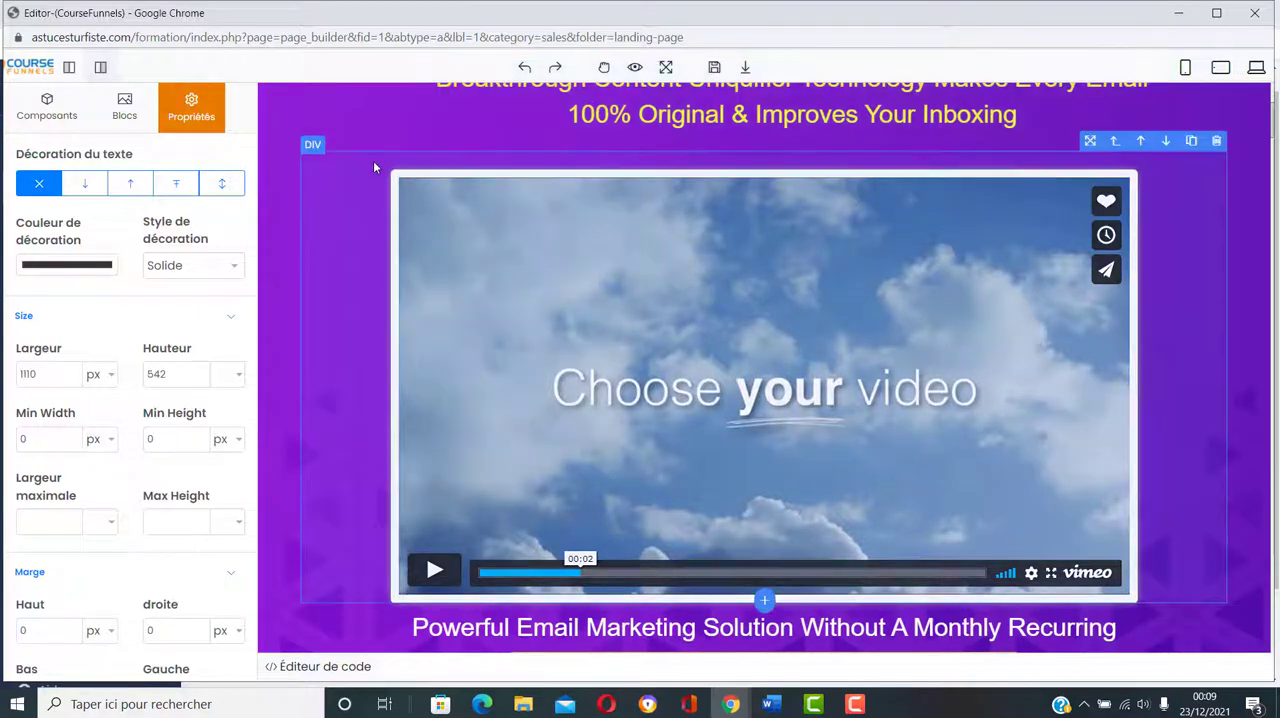
pyautogui.click(376, 297)
pyautogui.scroll(10, 118, 444)
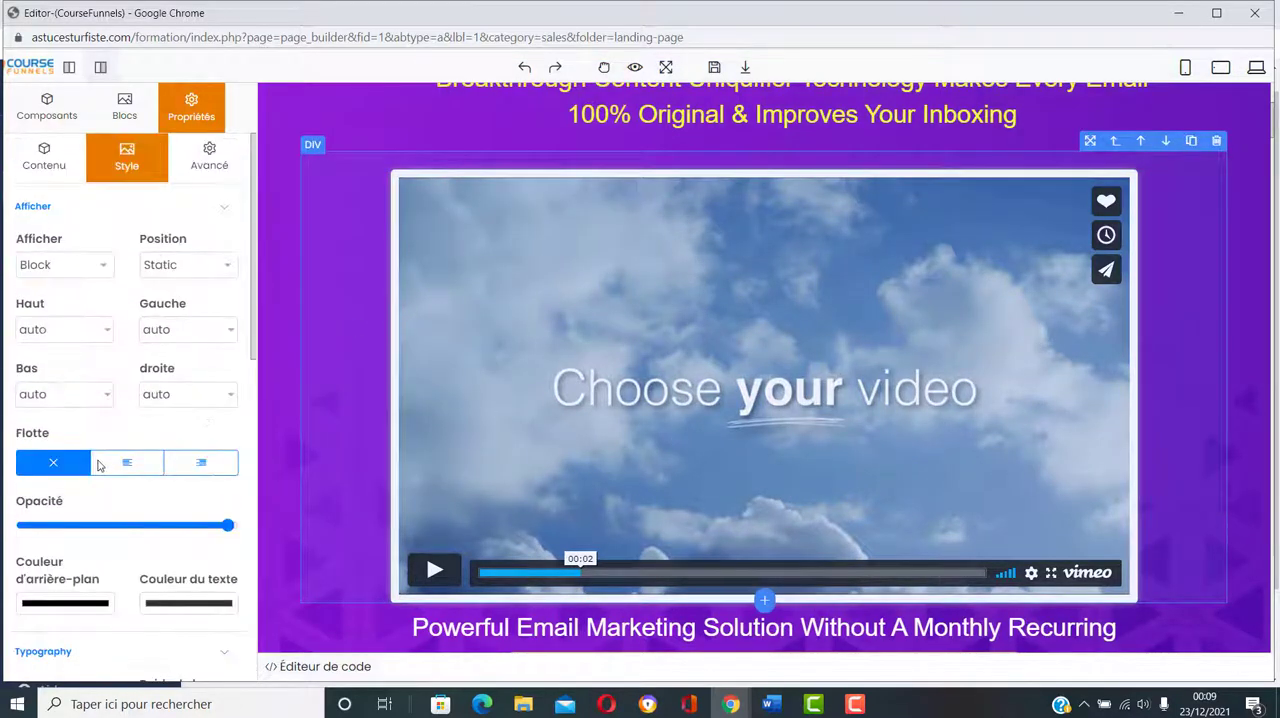
pyautogui.click(44, 157)
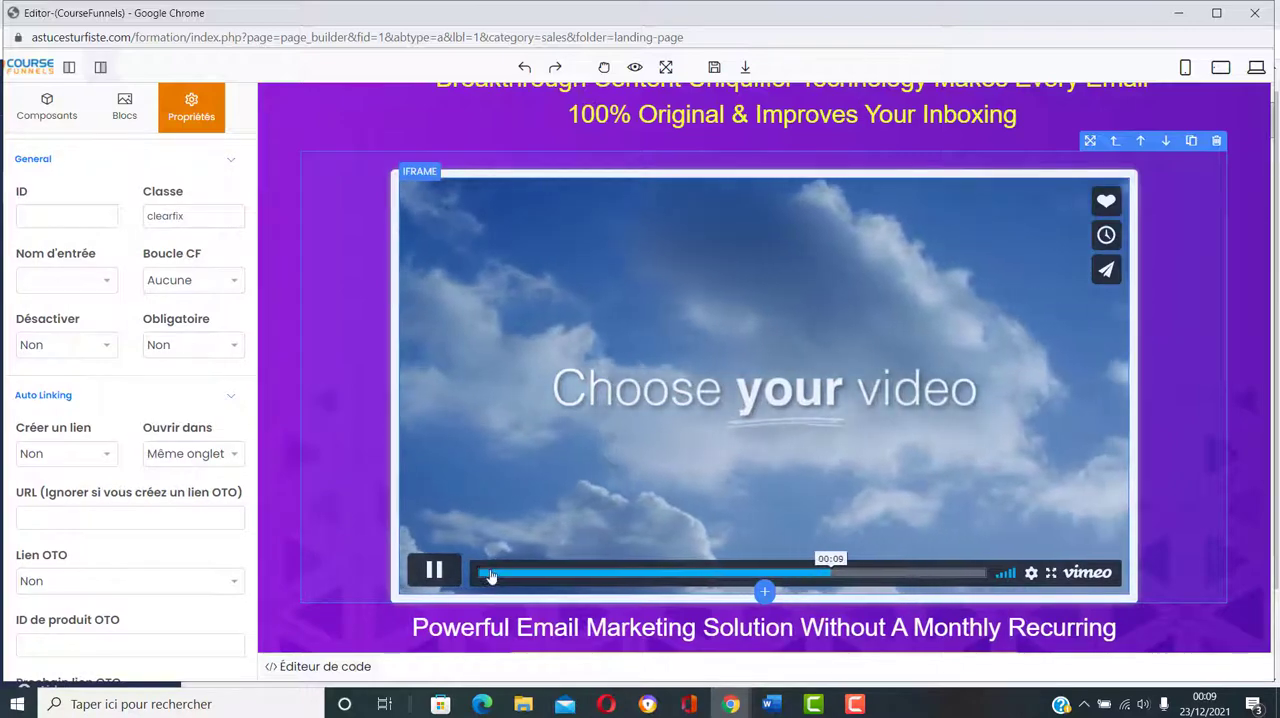
pyautogui.scroll(3, 783, 422)
pyautogui.scroll(-3, 783, 422)
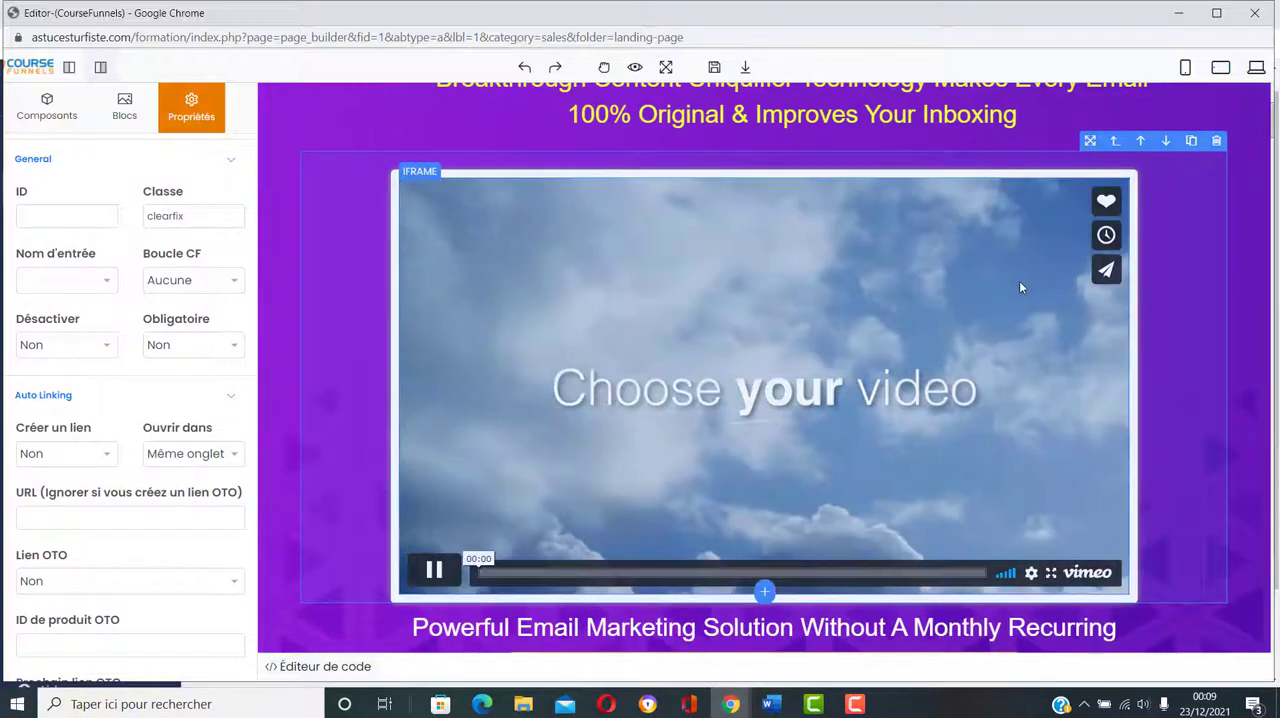
pyautogui.click(790, 434)
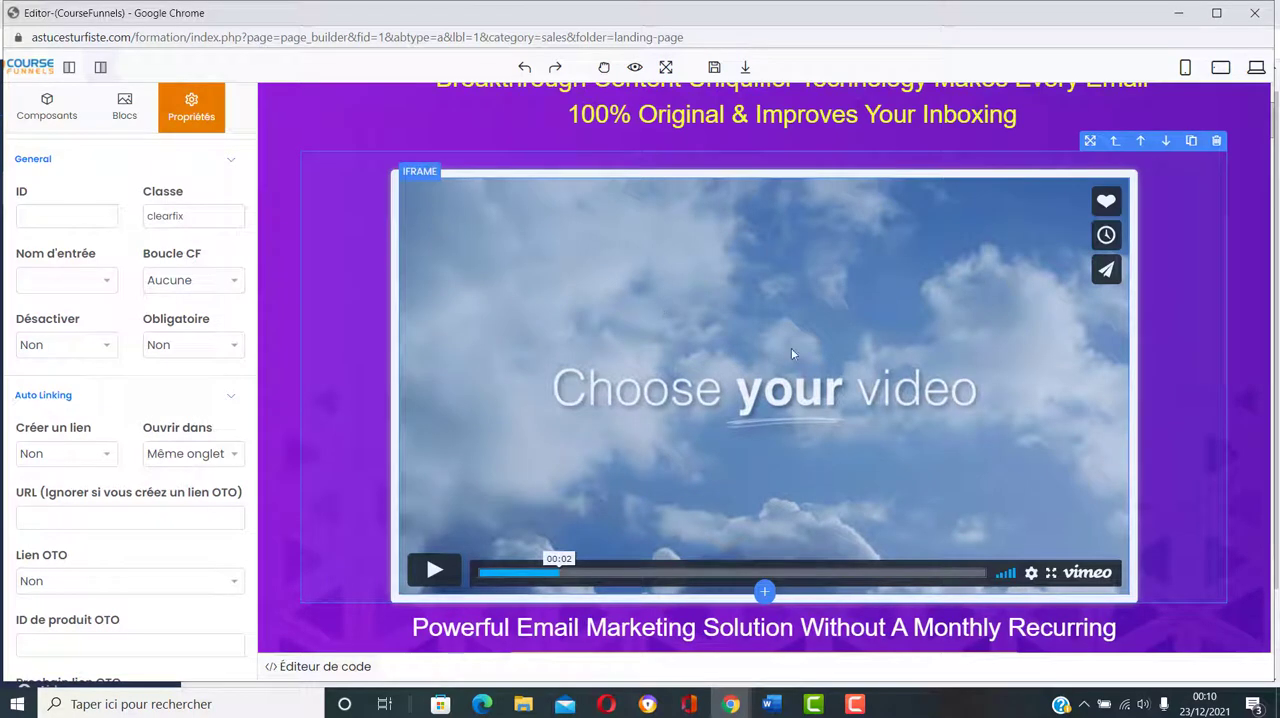
# Step: Look through the content, style and advanced properties of the placeholder video's container, checking the component list as well
pyautogui.scroll(1, 90, 344)
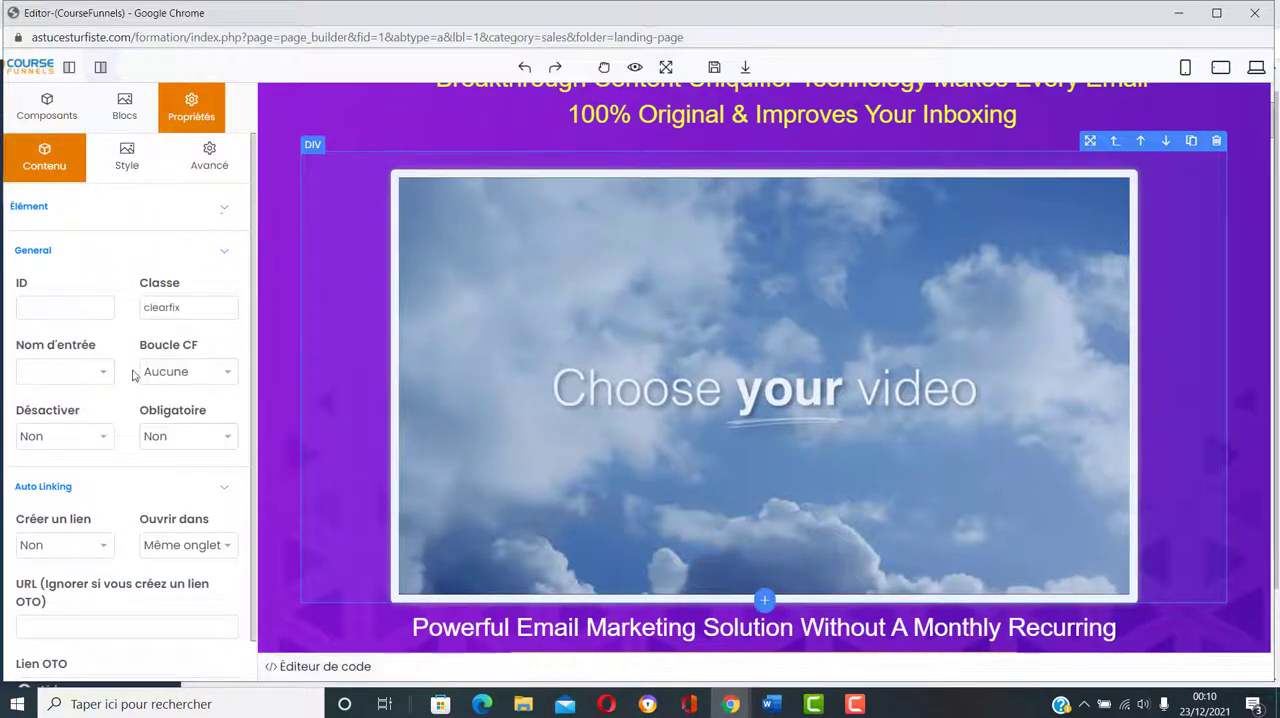
pyautogui.scroll(-1, 133, 375)
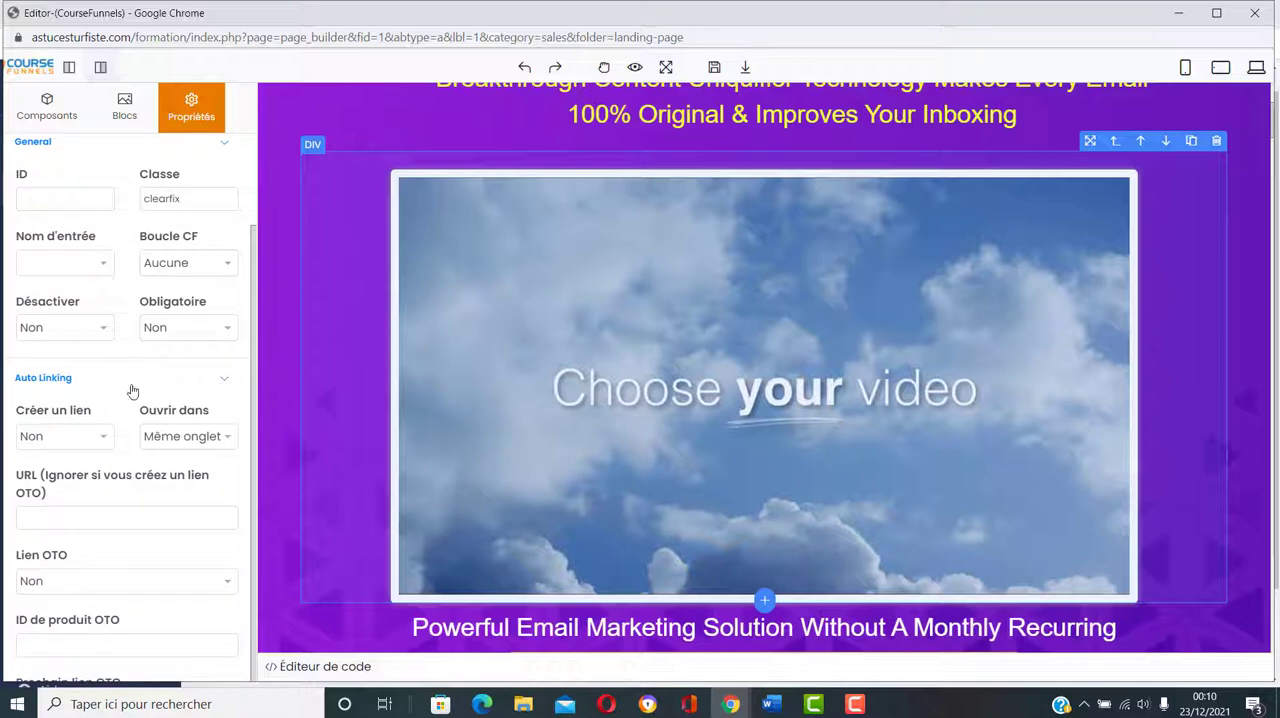
pyautogui.scroll(1, 132, 396)
pyautogui.click(124, 157)
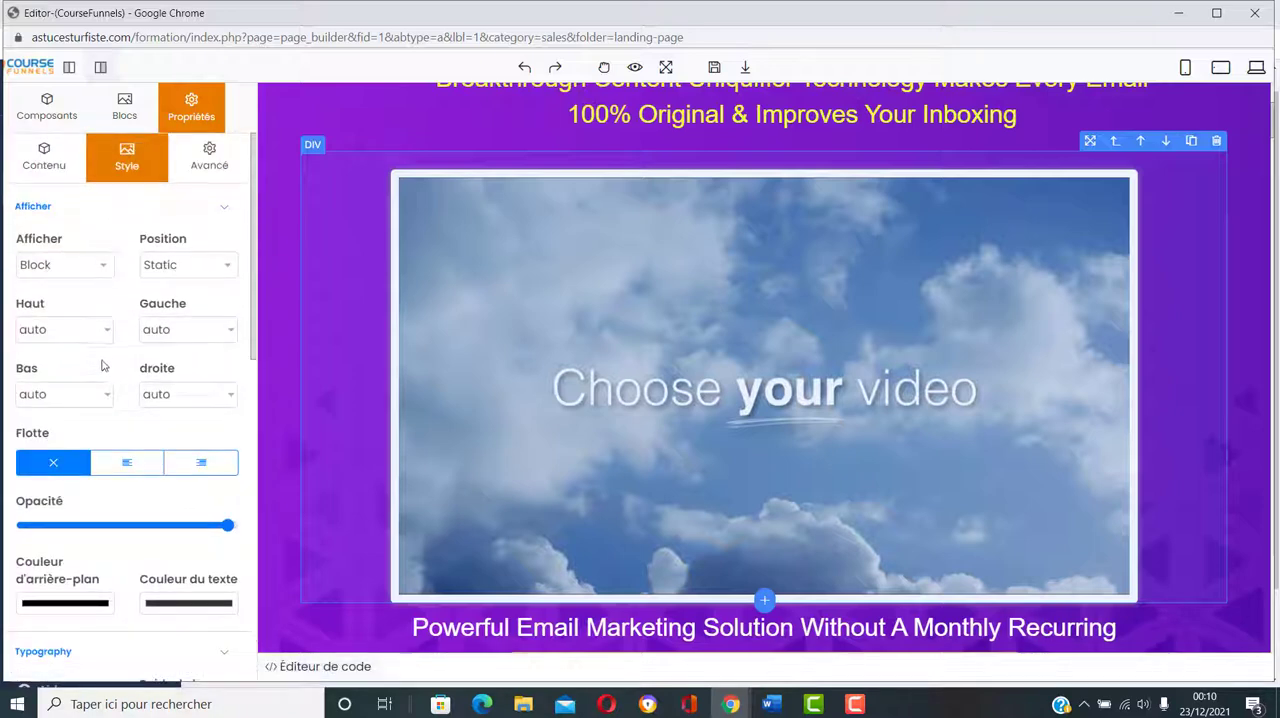
pyautogui.click(222, 215)
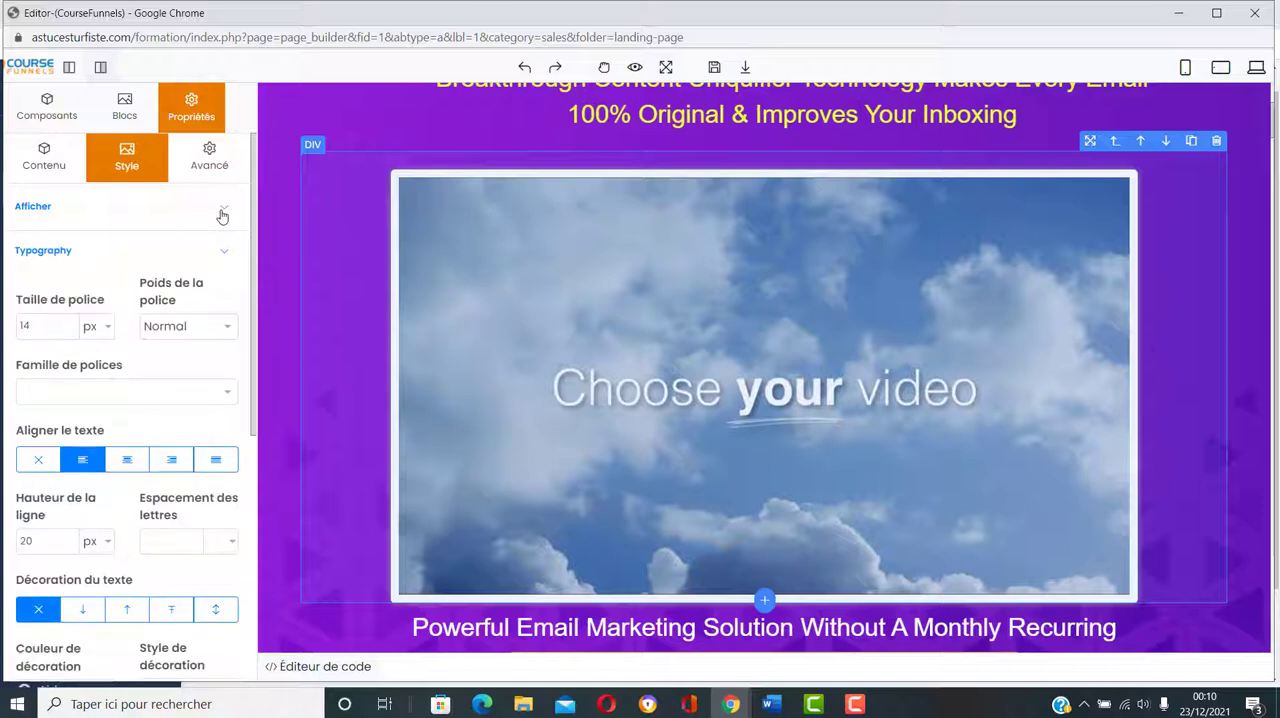
pyautogui.click(222, 212)
pyautogui.scroll(-8, 143, 357)
pyautogui.scroll(2, 145, 355)
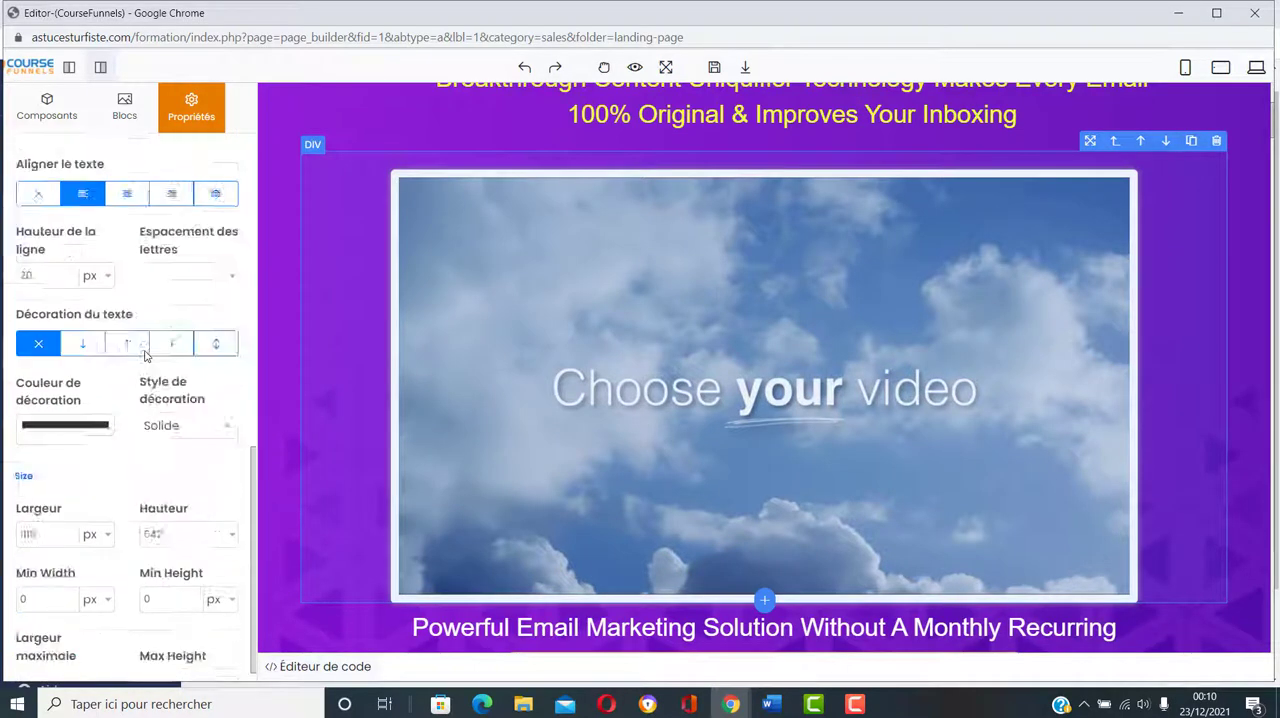
pyautogui.scroll(6, 145, 355)
pyautogui.click(209, 160)
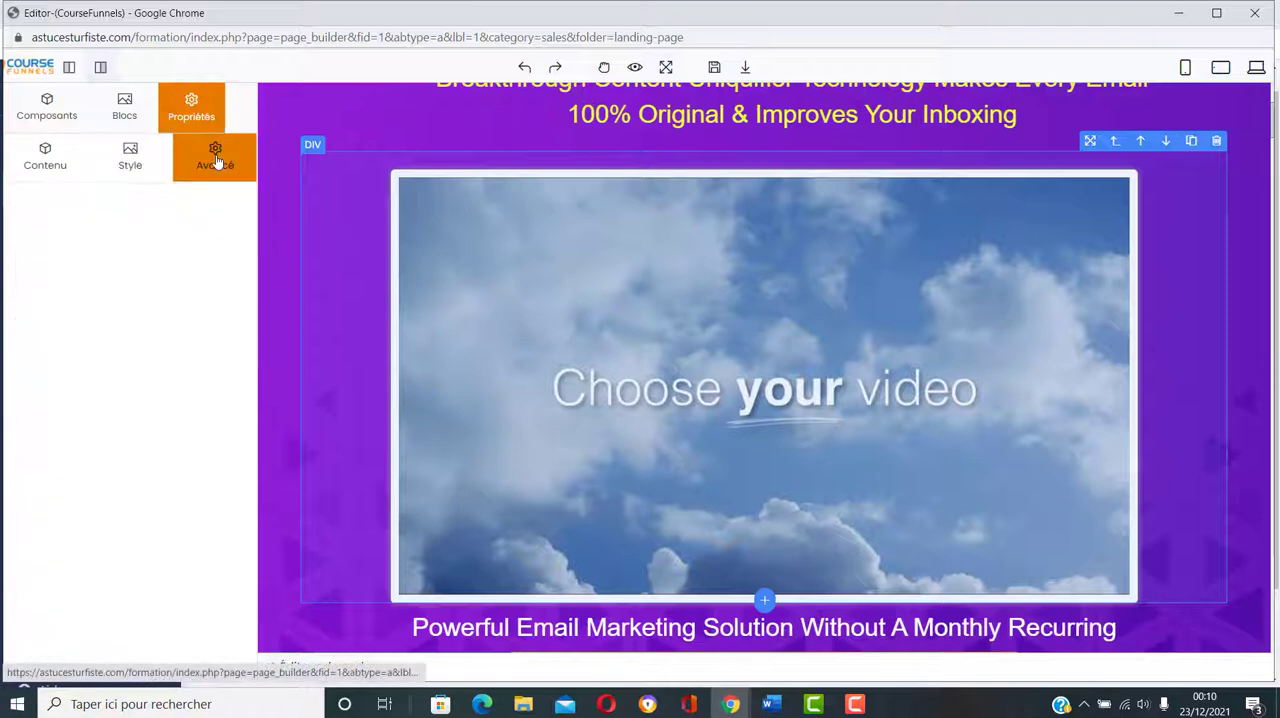
pyautogui.click(132, 128)
pyautogui.click(47, 106)
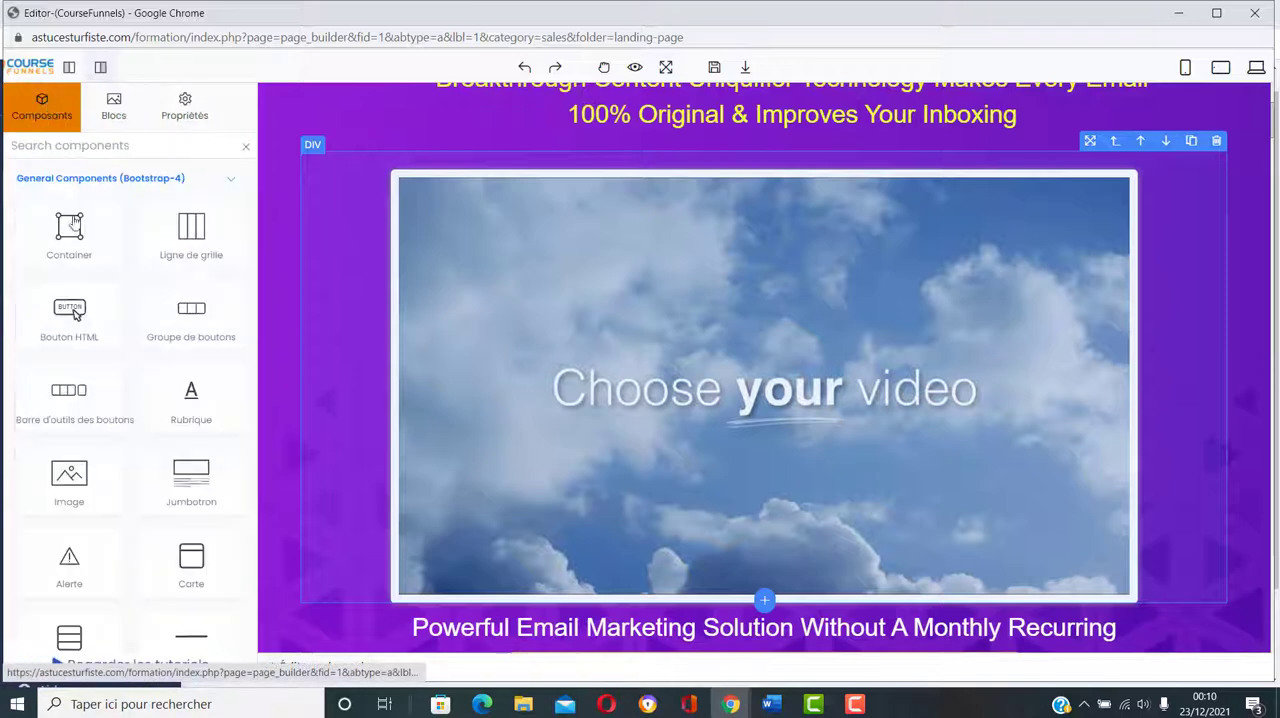
pyautogui.click(186, 118)
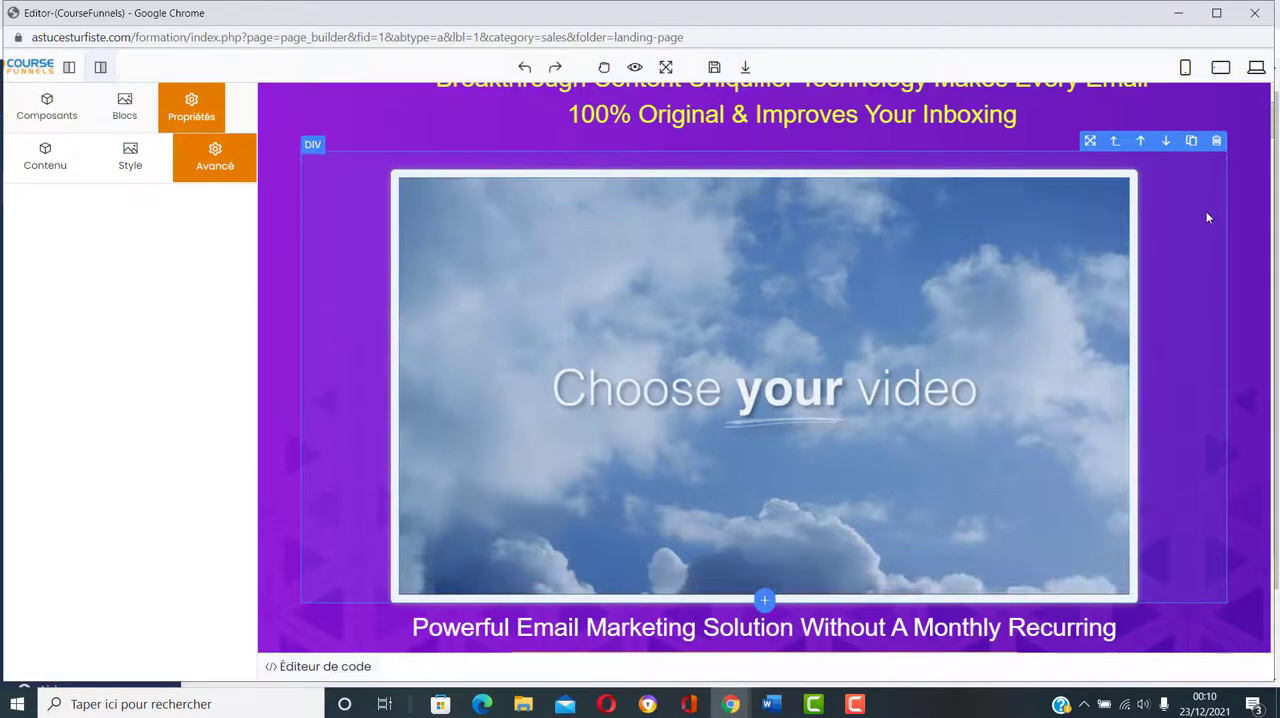
# Step: Pause the placeholder video's playback and review its container's display, typography, size and margin settings
pyautogui.click(626, 256)
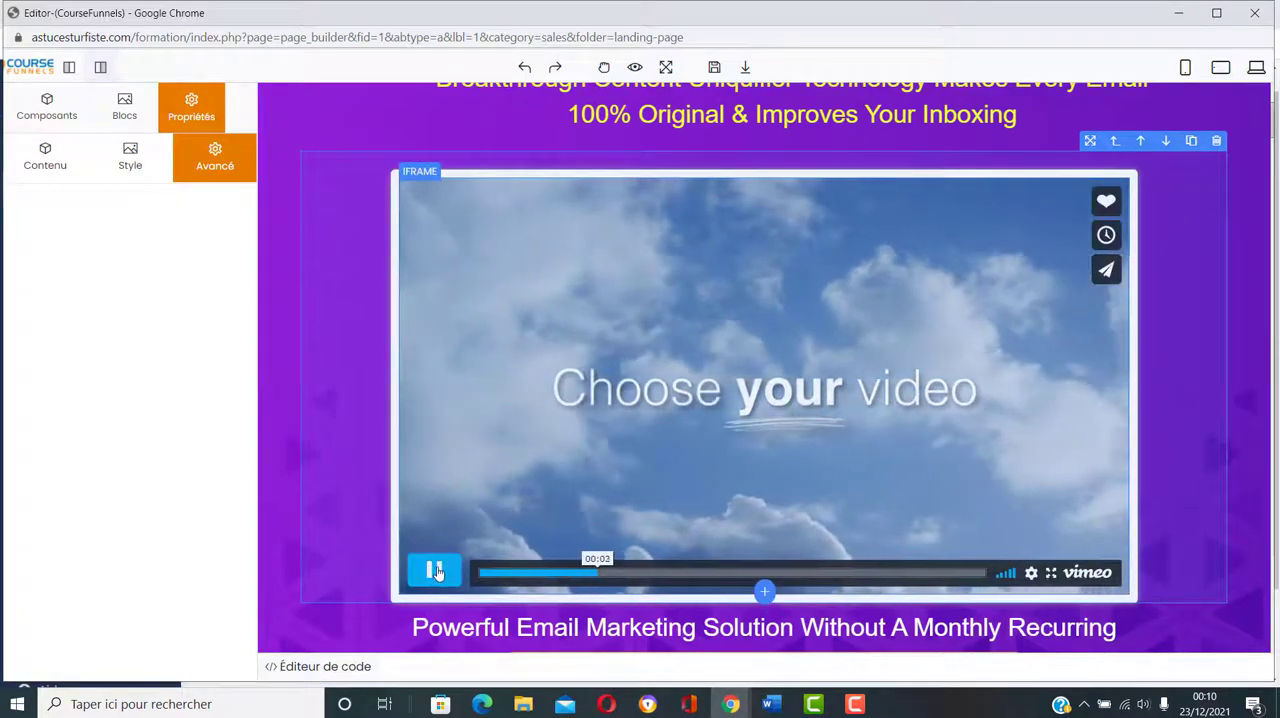
pyautogui.click(435, 570)
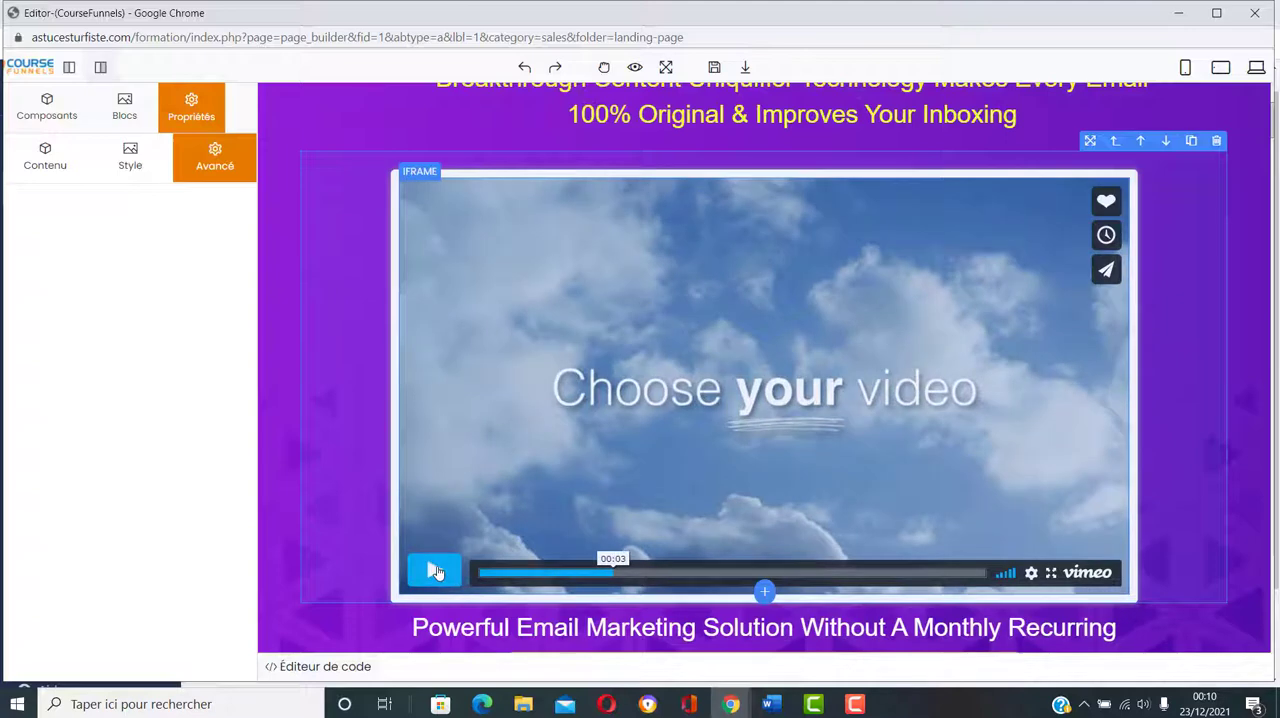
pyautogui.click(113, 160)
pyautogui.scroll(-5, 118, 360)
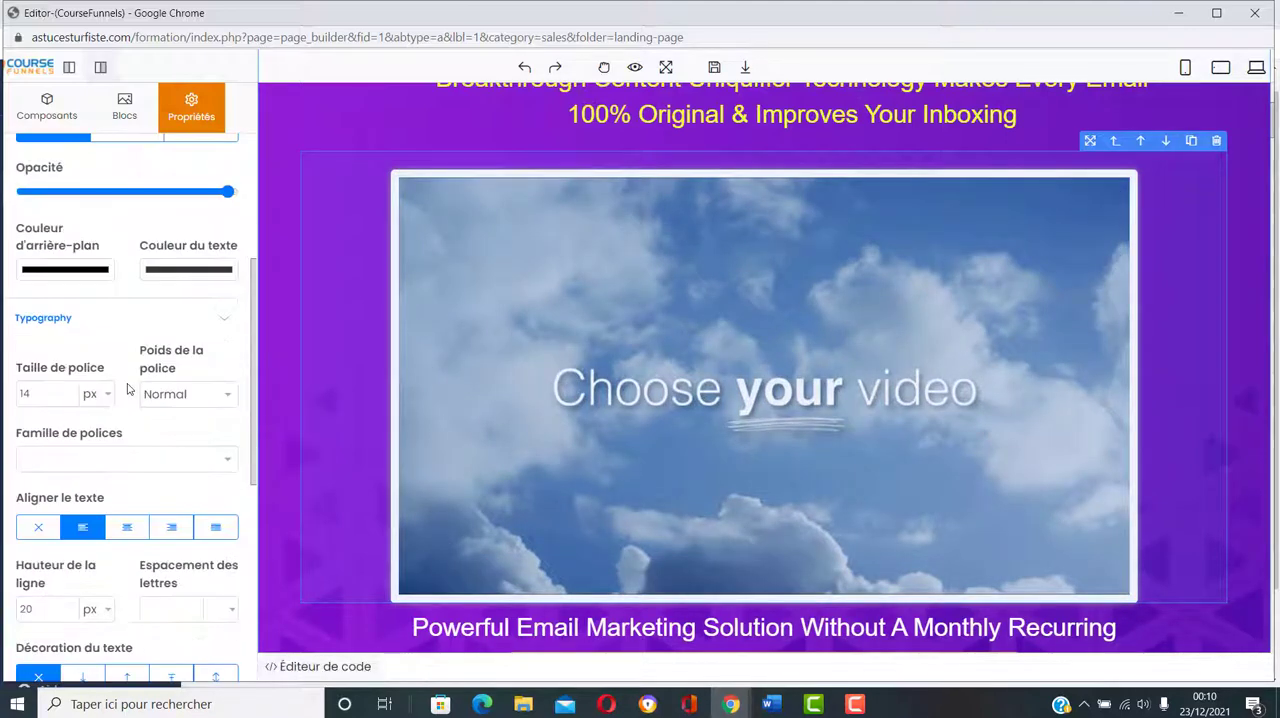
pyautogui.scroll(-7, 128, 390)
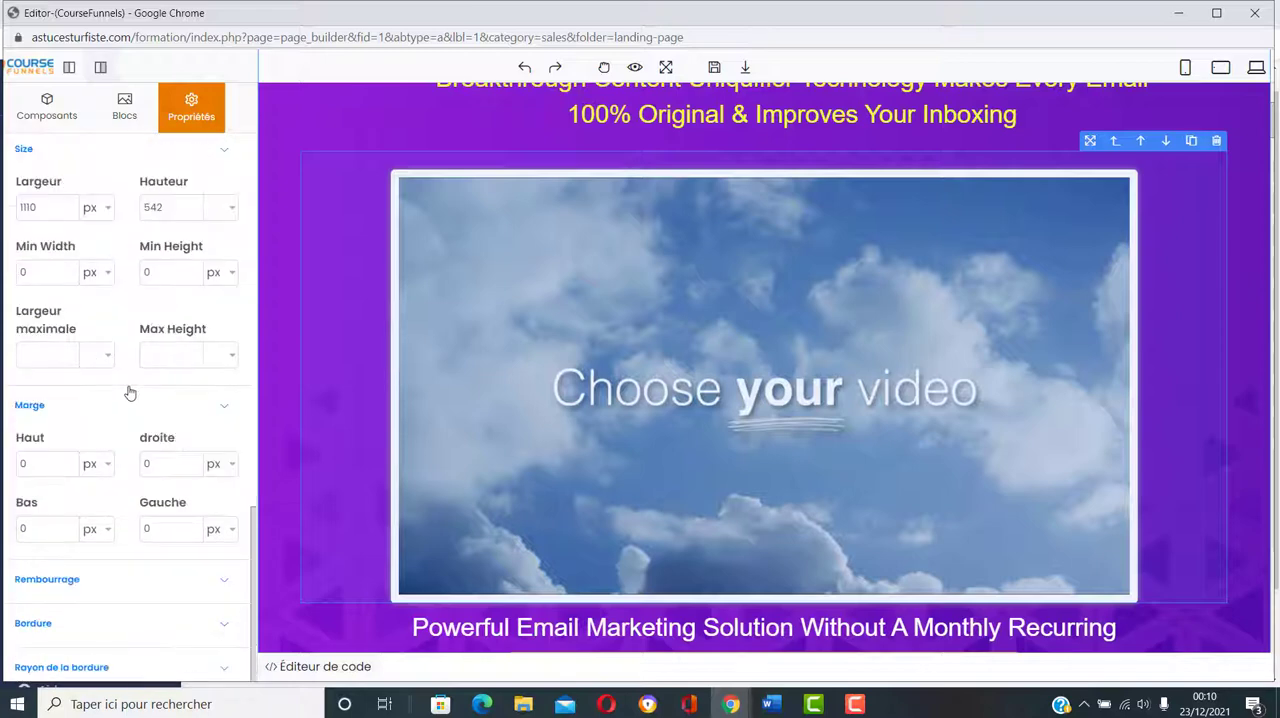
pyautogui.scroll(12, 130, 393)
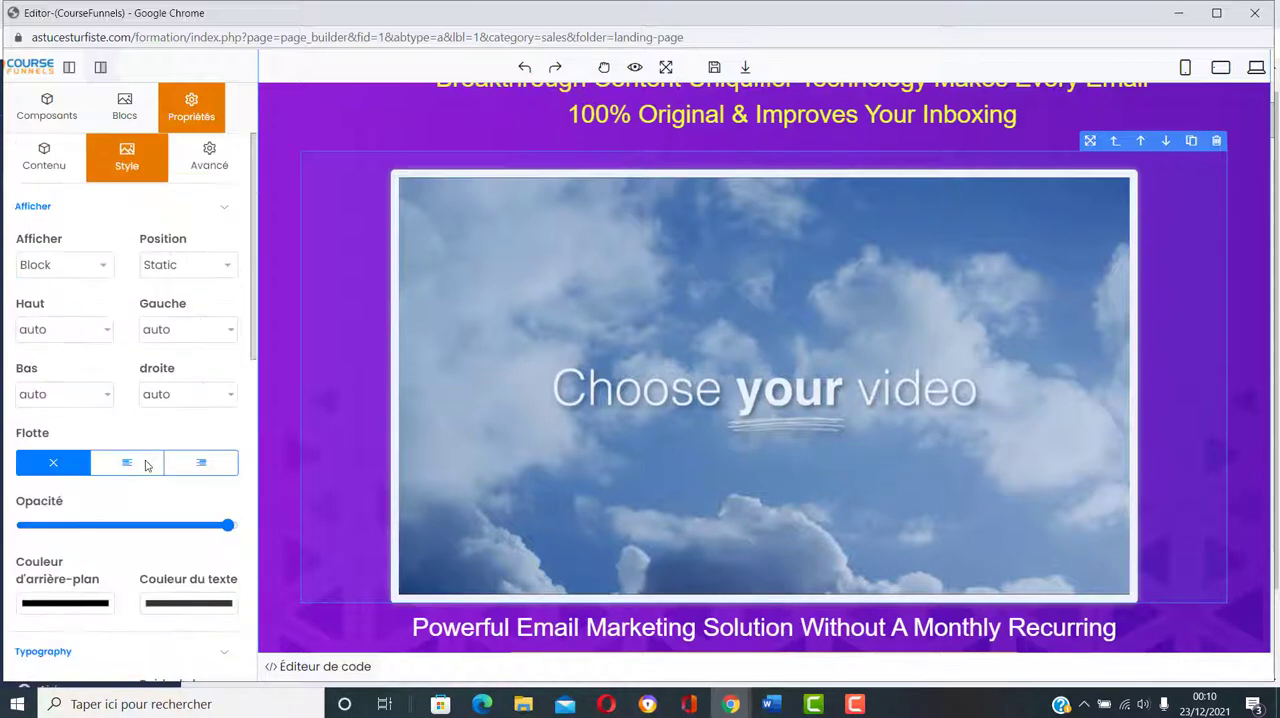
pyautogui.scroll(-1, 874, 397)
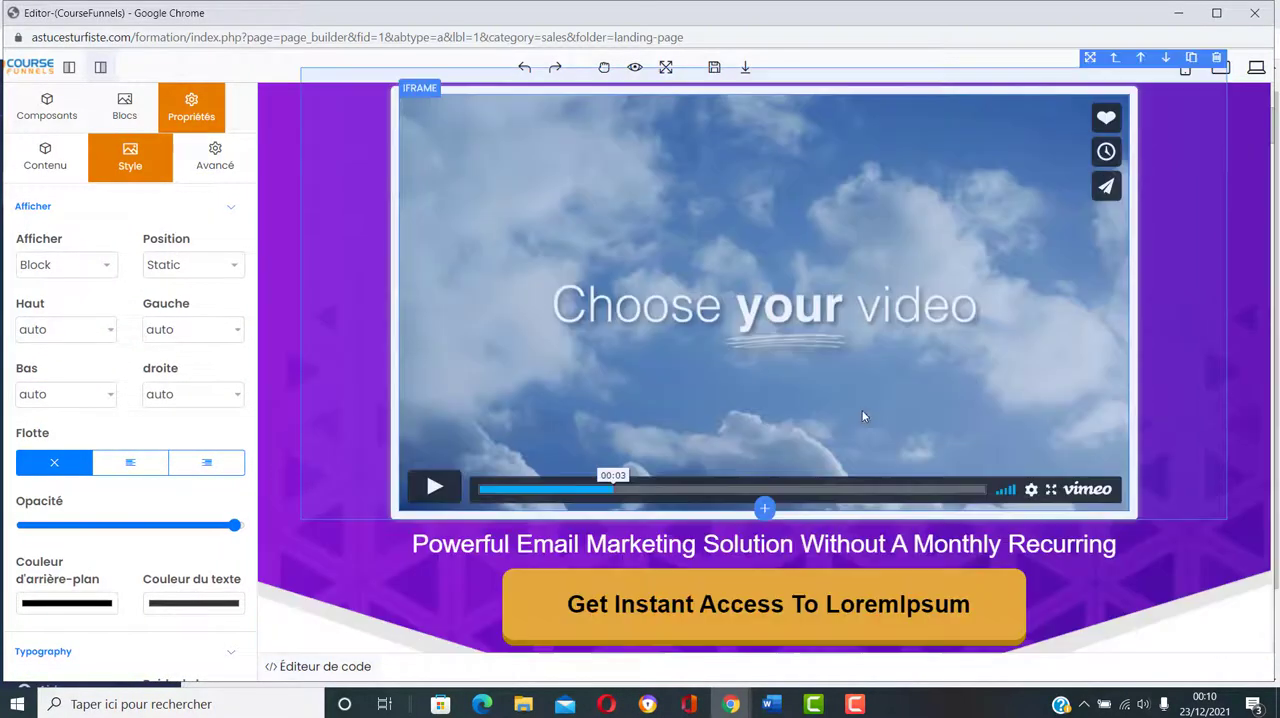
# Step: Insert a Vidéo component after the placeholder video, inside its white frame
pyautogui.click(763, 510)
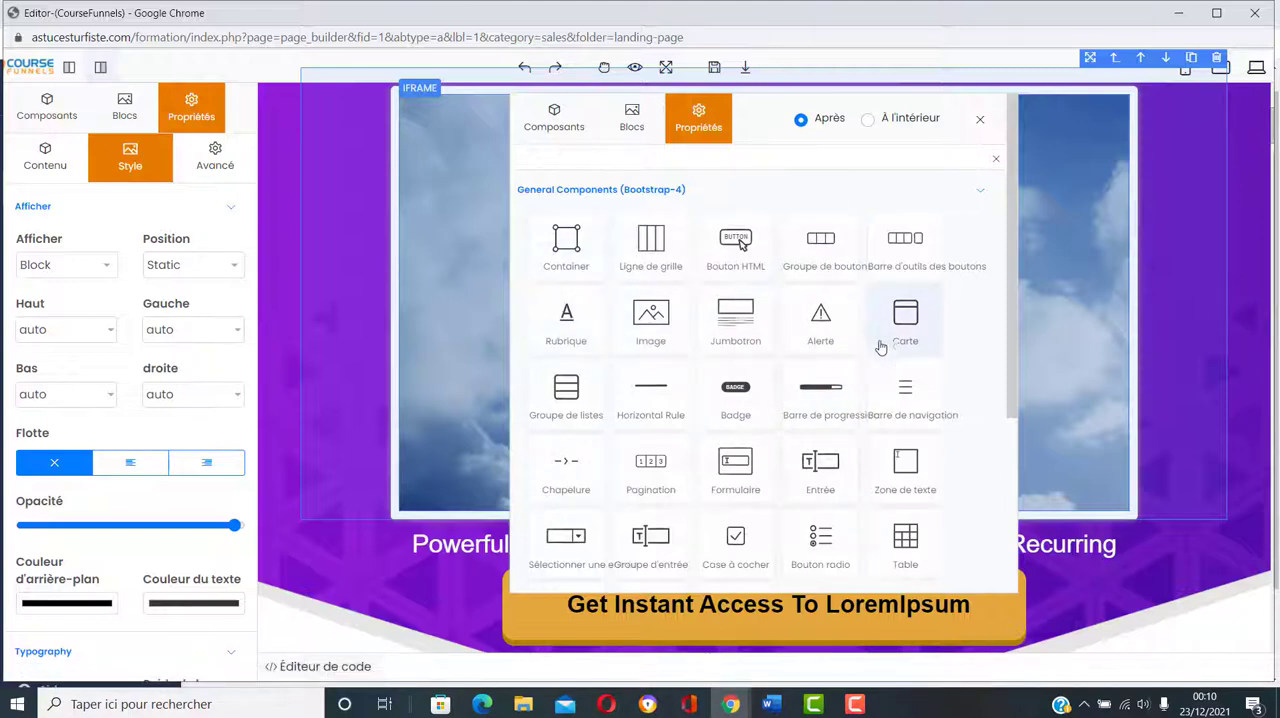
pyautogui.scroll(-2, 640, 450)
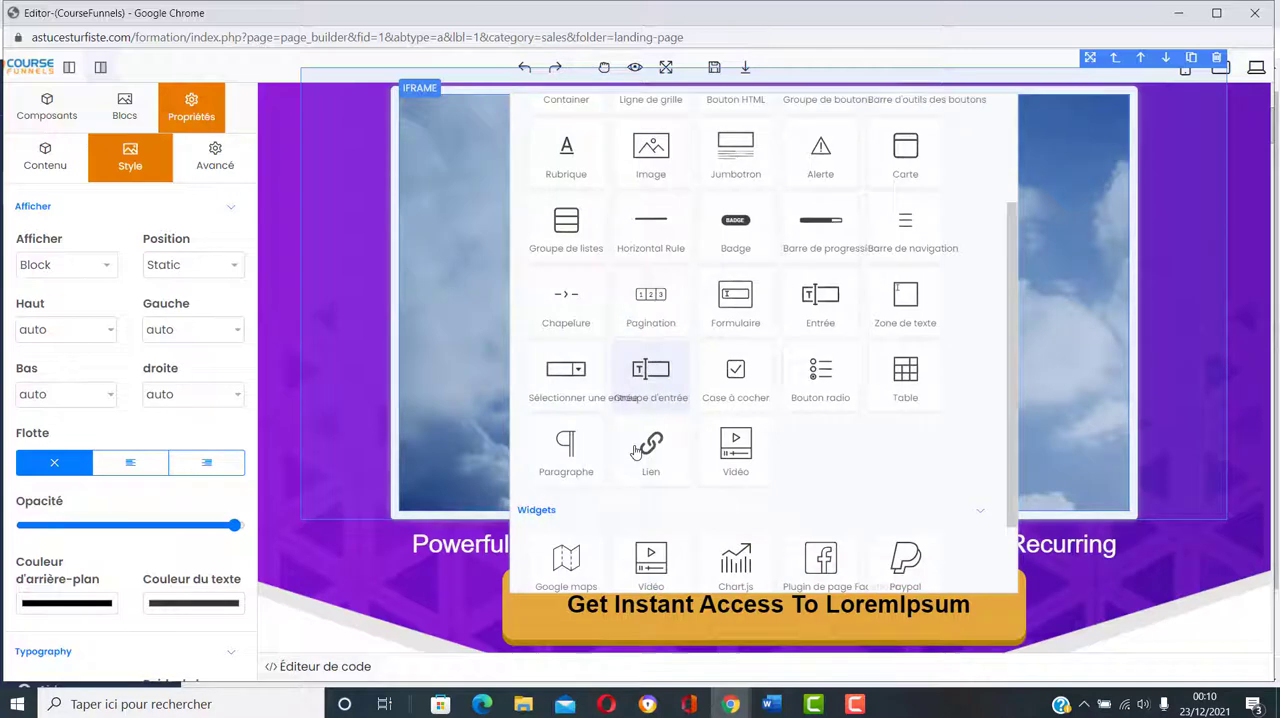
pyautogui.click(754, 460)
pyautogui.scroll(-3, 808, 377)
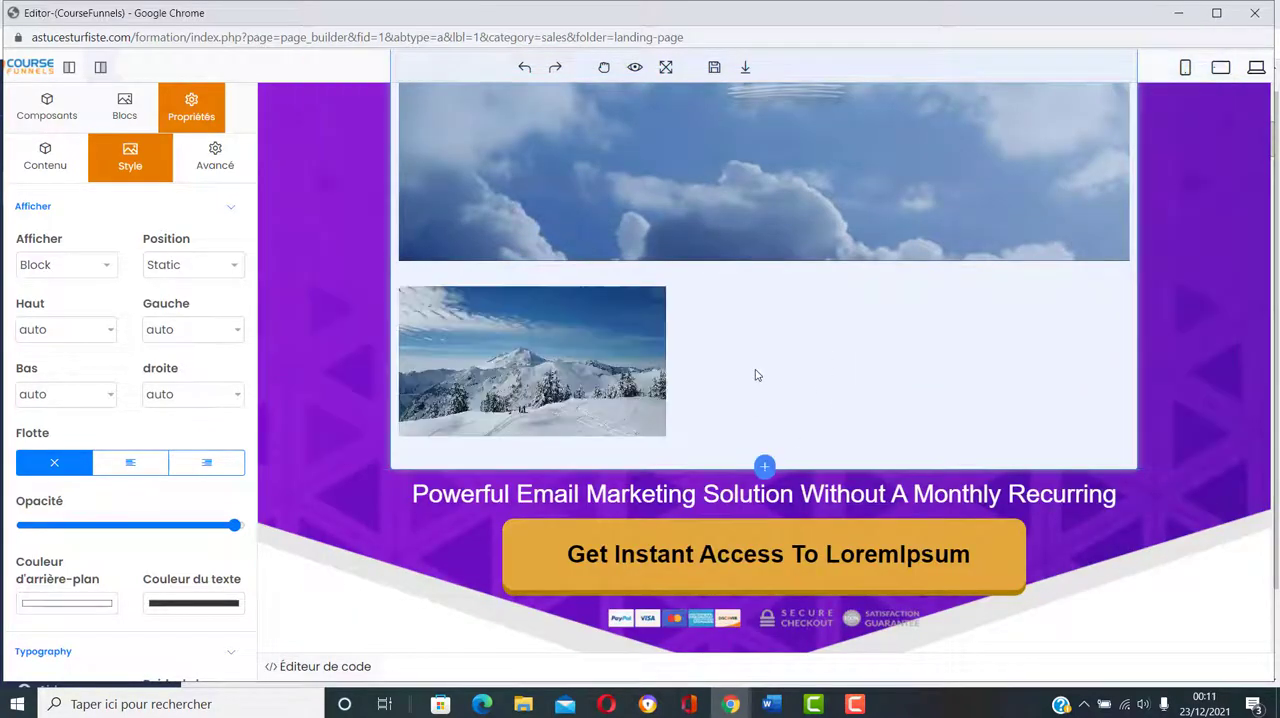
# Step: Open the inserted video's source and size settings, pause the placeholder video and compare the two videos
pyautogui.click(561, 399)
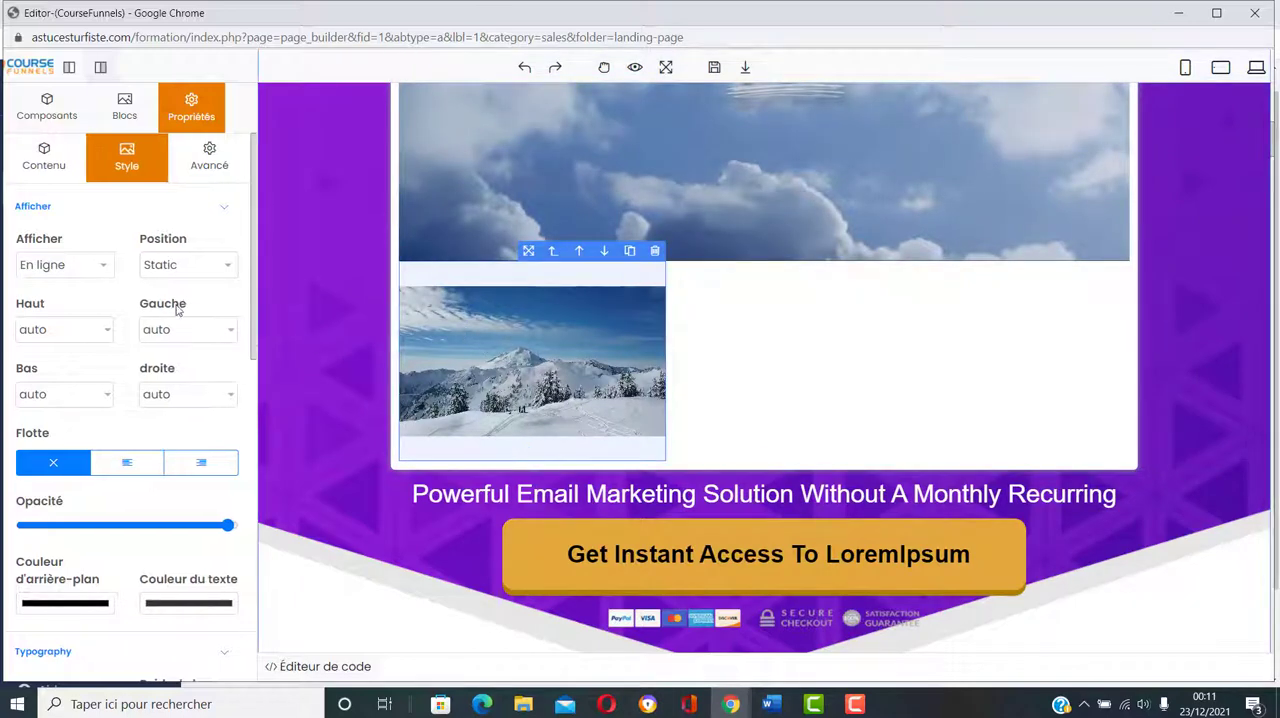
pyautogui.click(53, 172)
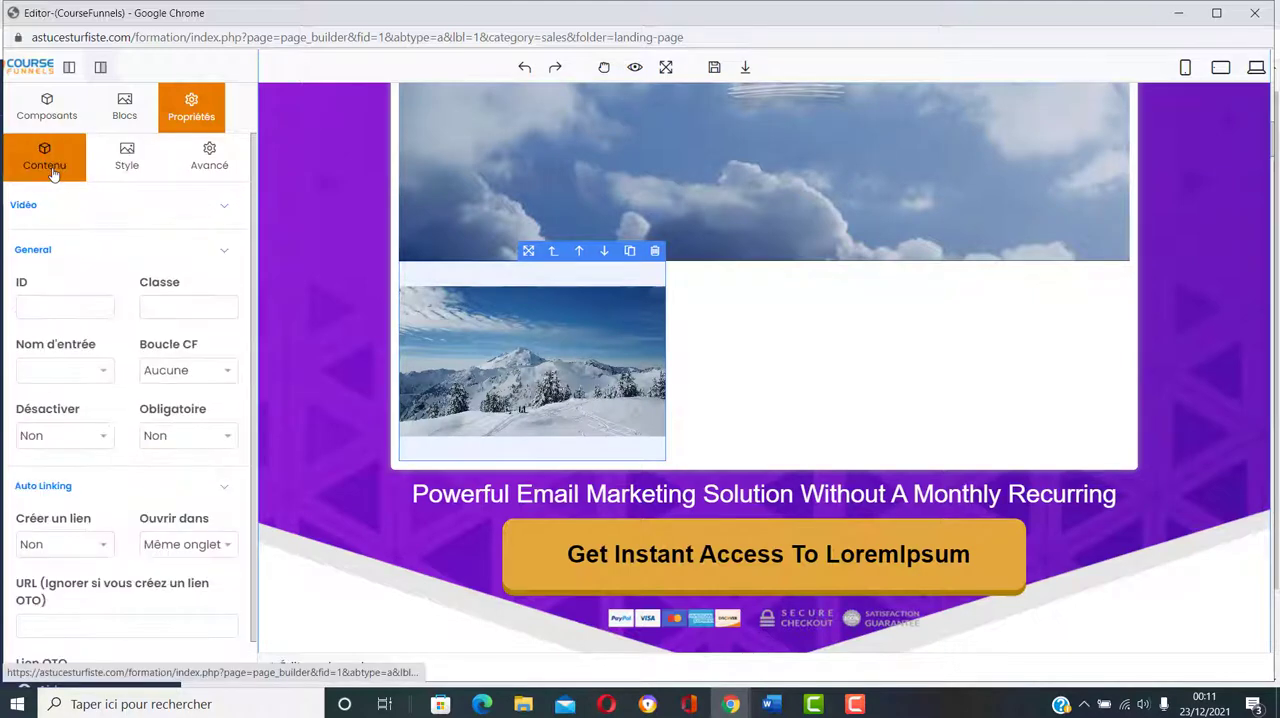
pyautogui.click(216, 211)
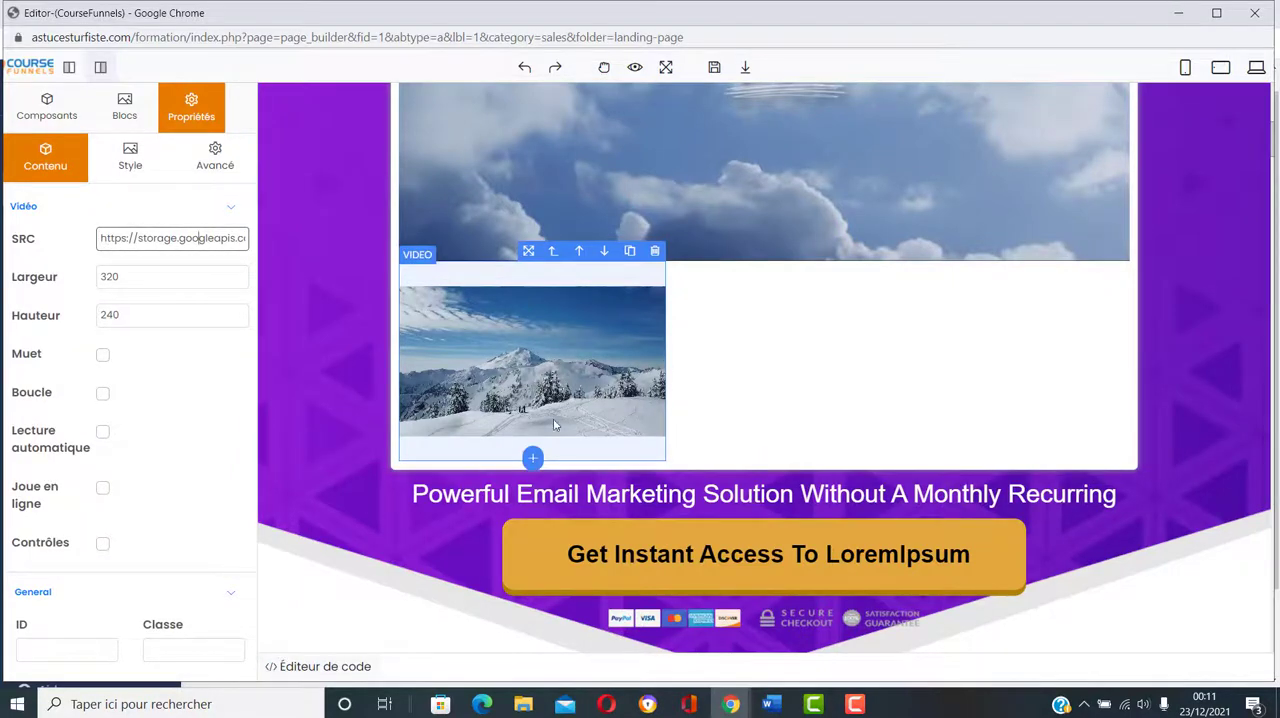
pyautogui.scroll(4, 886, 346)
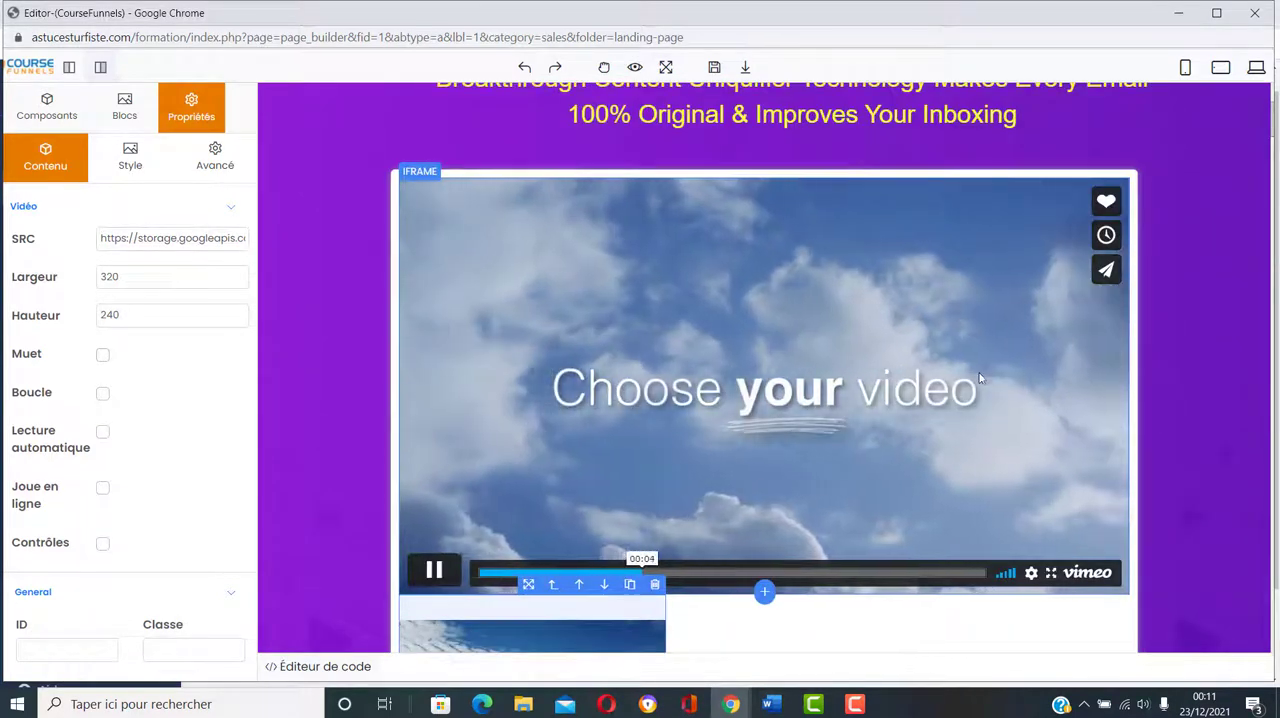
pyautogui.click(436, 572)
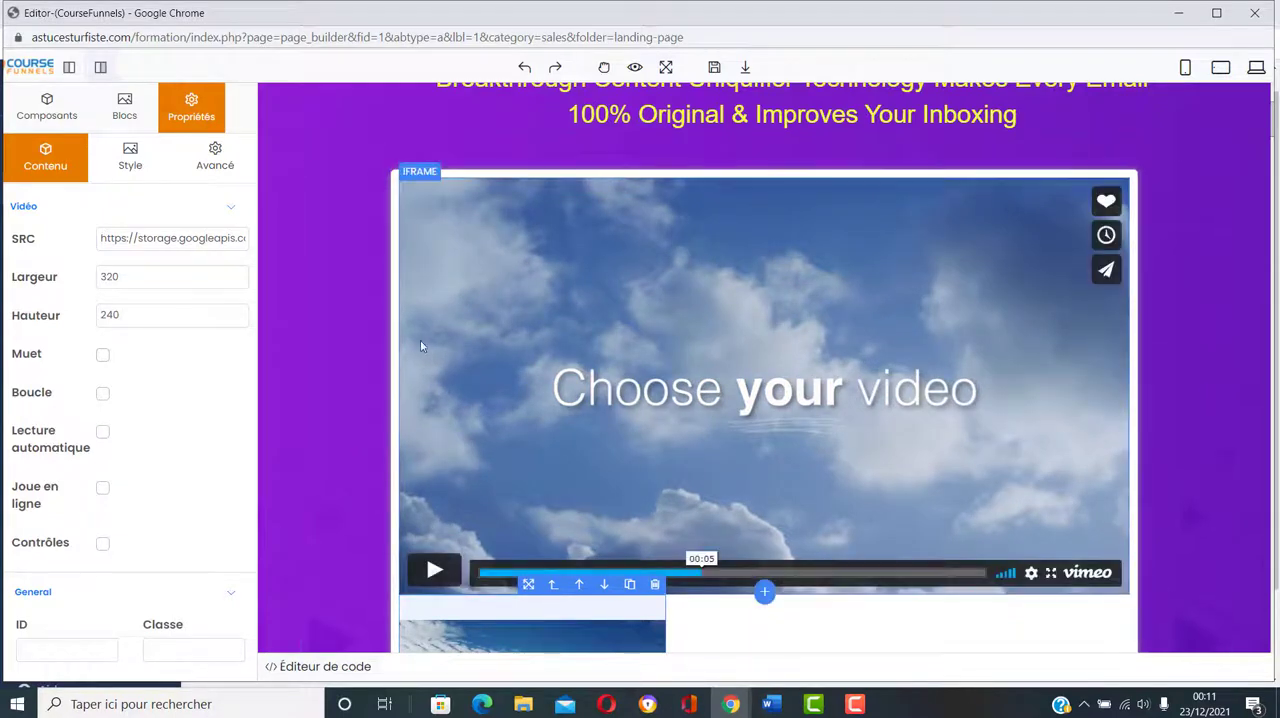
pyautogui.scroll(-2, 690, 395)
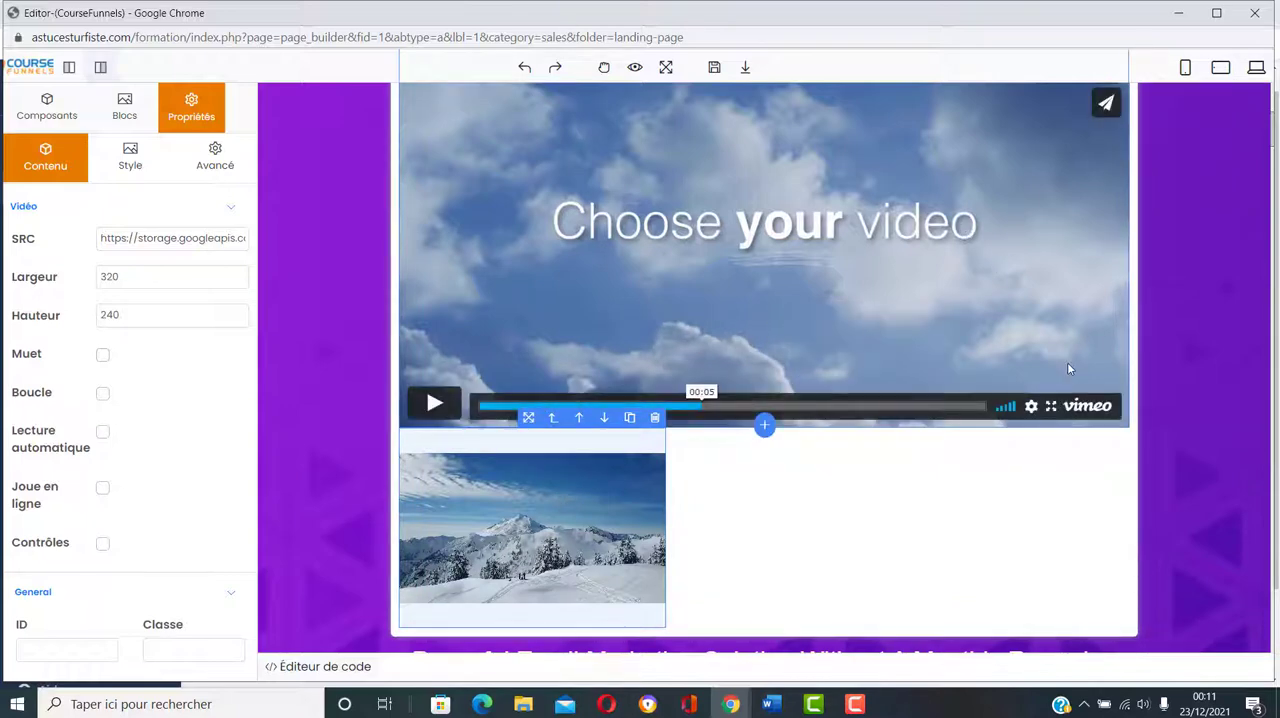
pyautogui.scroll(3, 1067, 369)
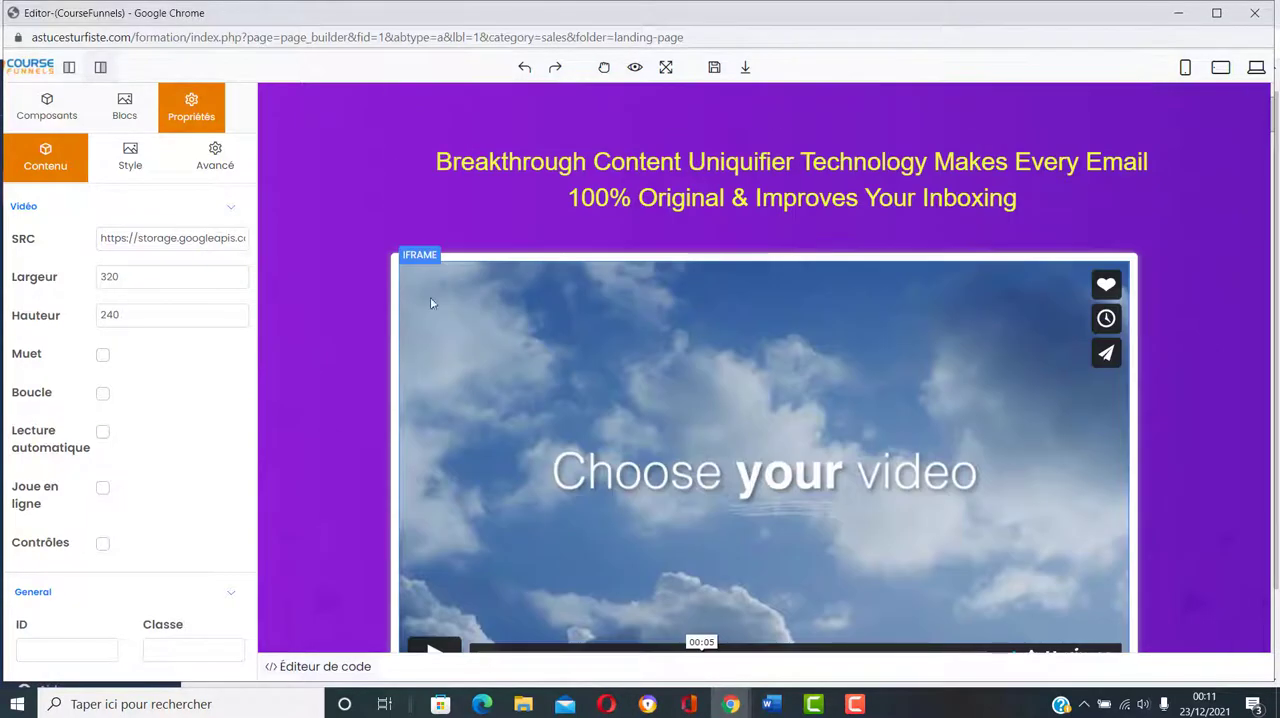
# Step: Select the grid column holding the placeholder video, check its properties and delete the whole column
pyautogui.click(388, 285)
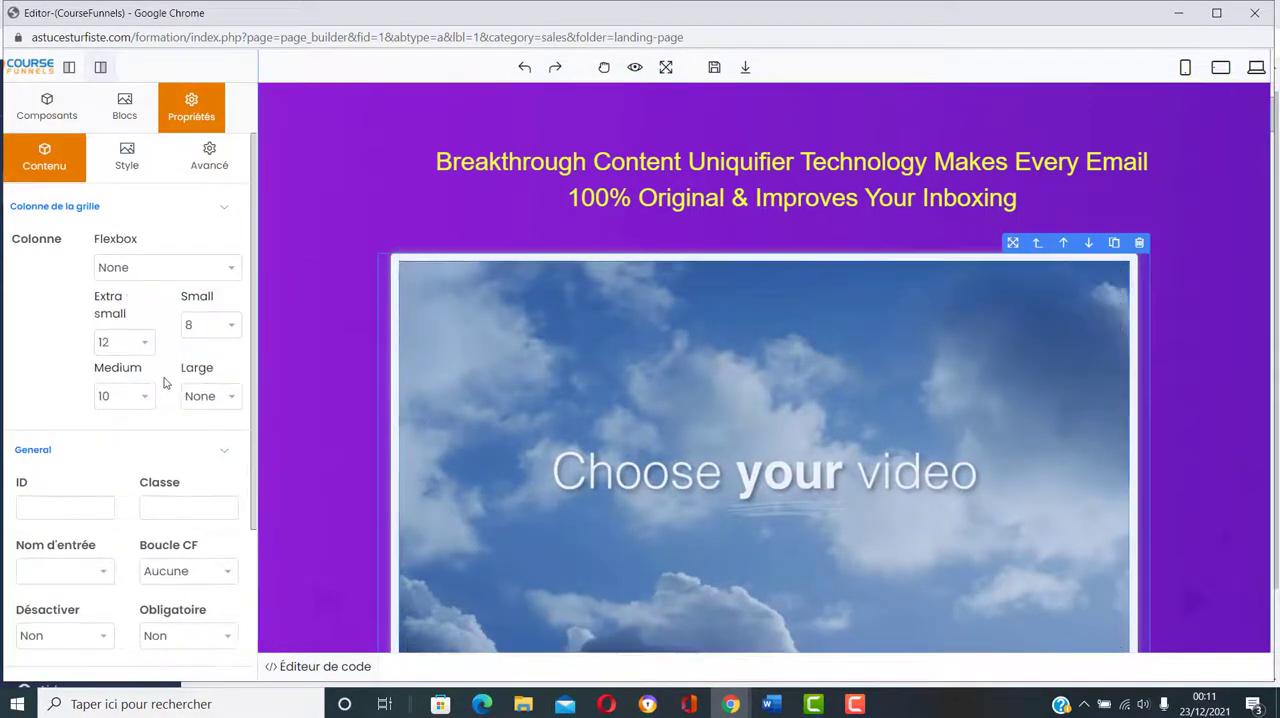
pyautogui.click(128, 158)
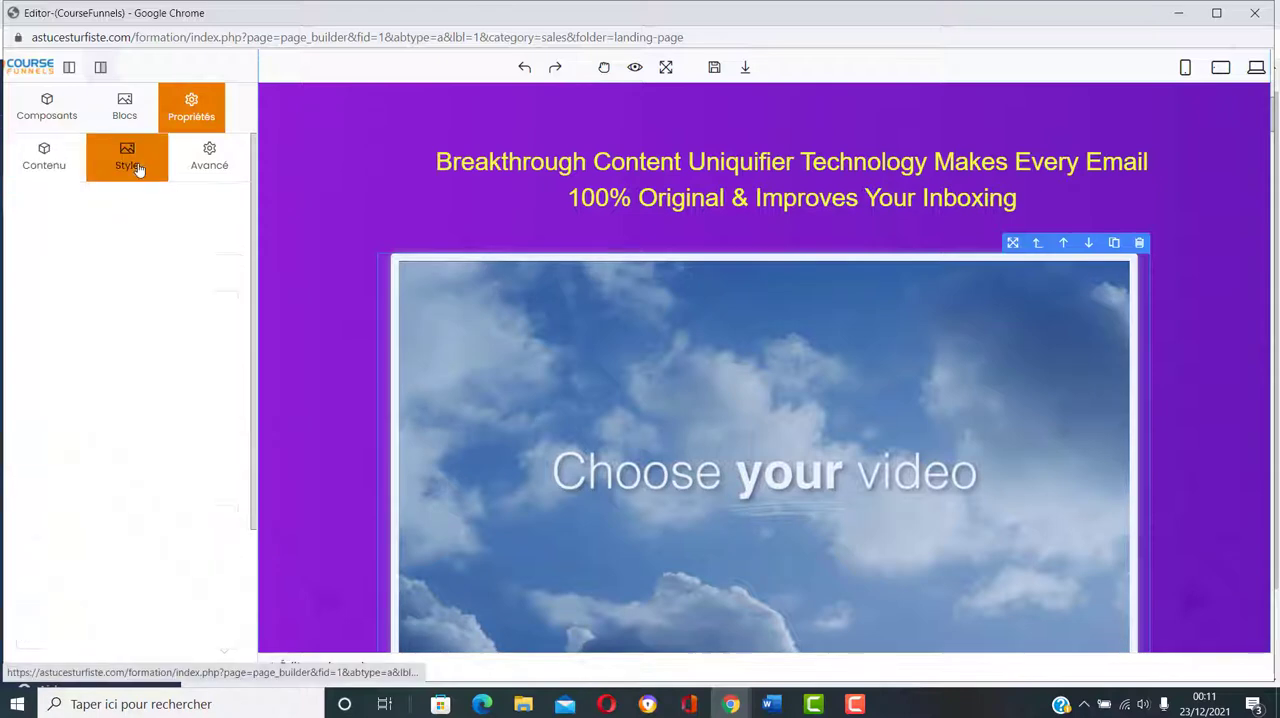
pyautogui.click(210, 160)
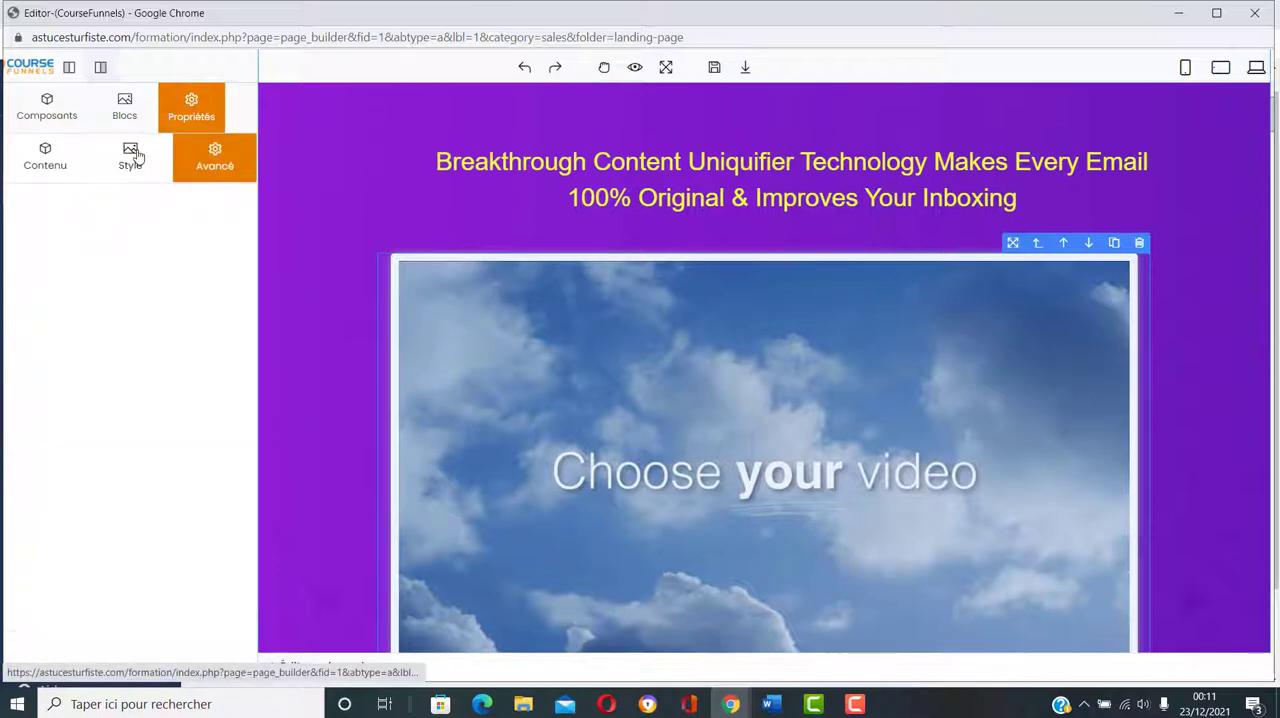
pyautogui.click(135, 157)
pyautogui.click(20, 158)
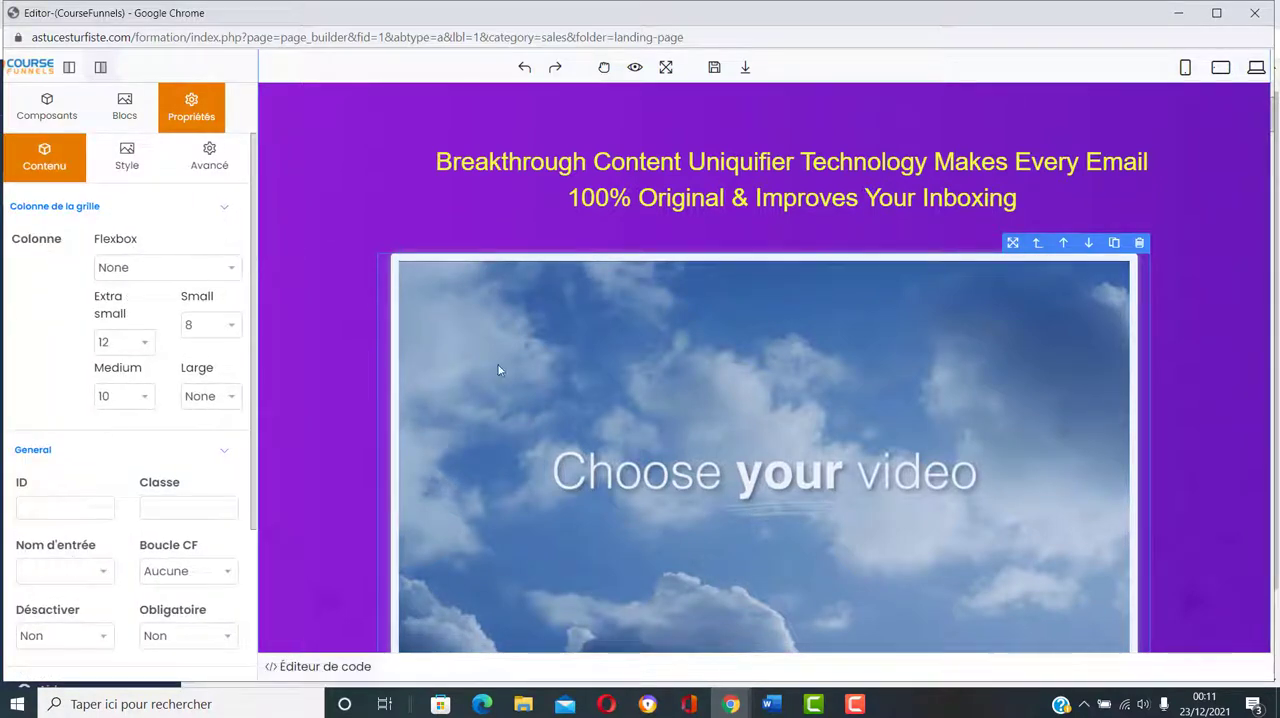
pyautogui.click(1139, 244)
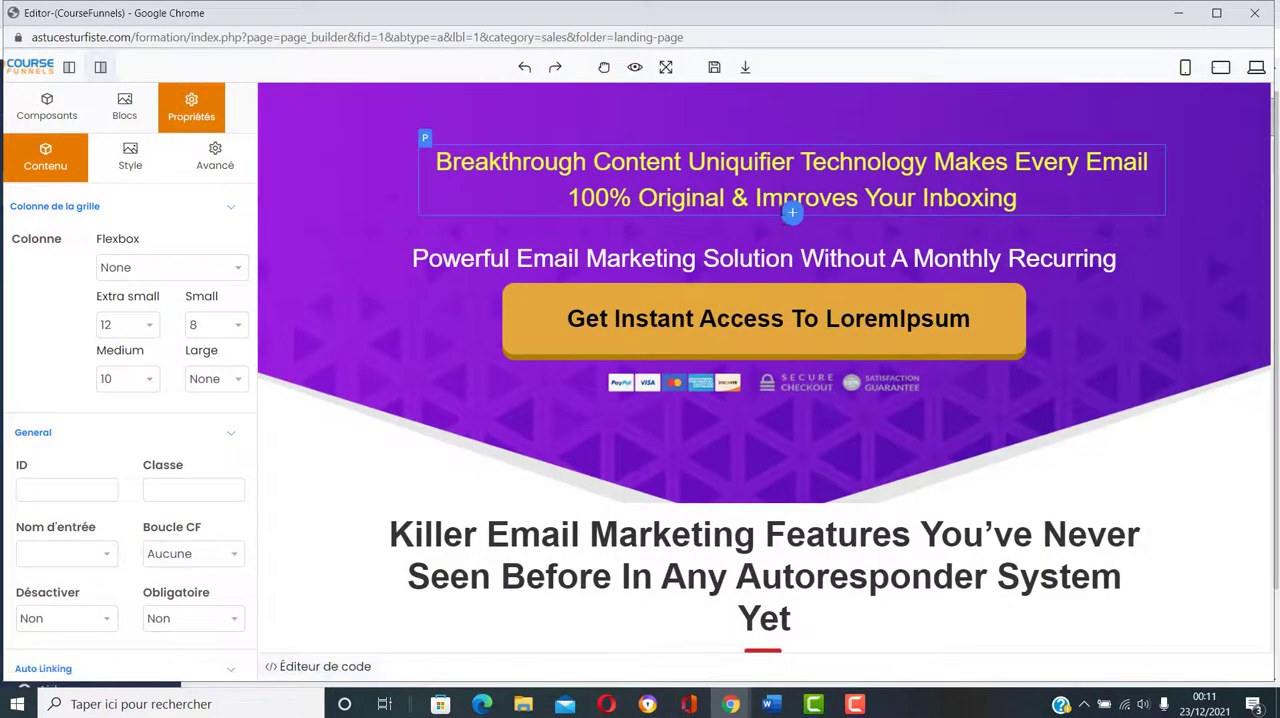
# Step: Insert a Vidéo component directly after the yellow "Breakthrough Content" paragraph and select it
pyautogui.click(791, 212)
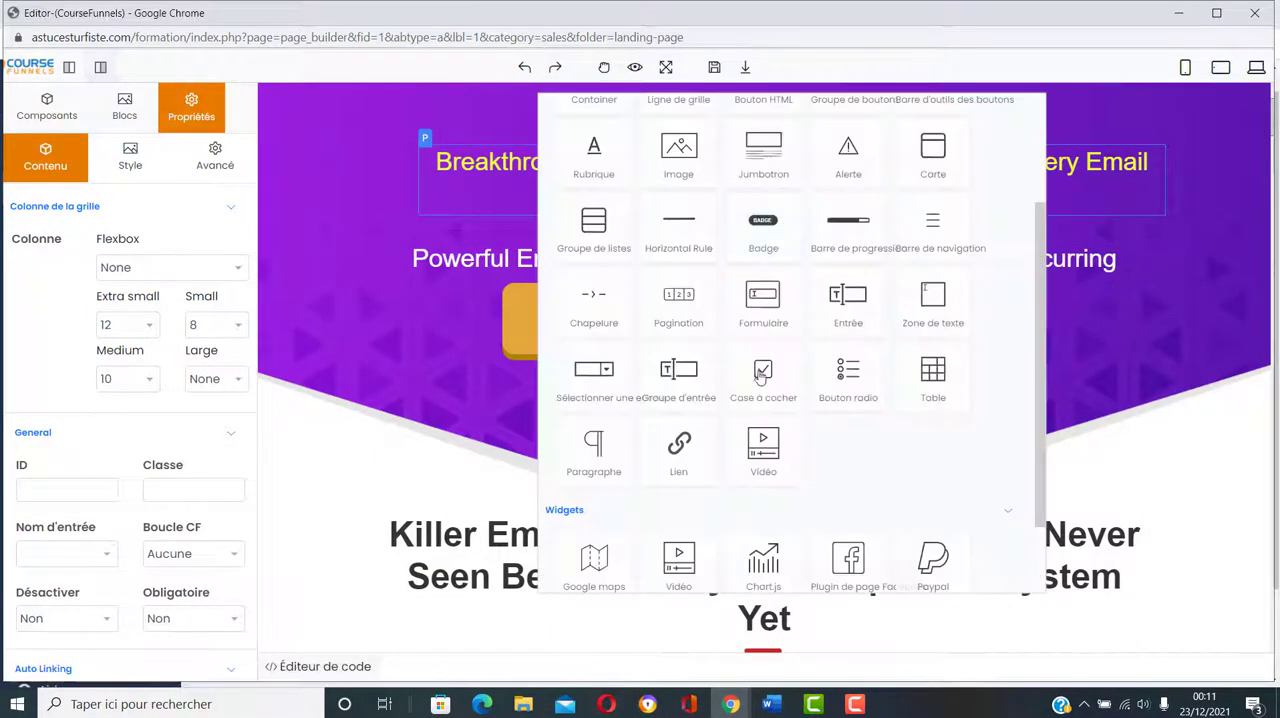
pyautogui.click(764, 462)
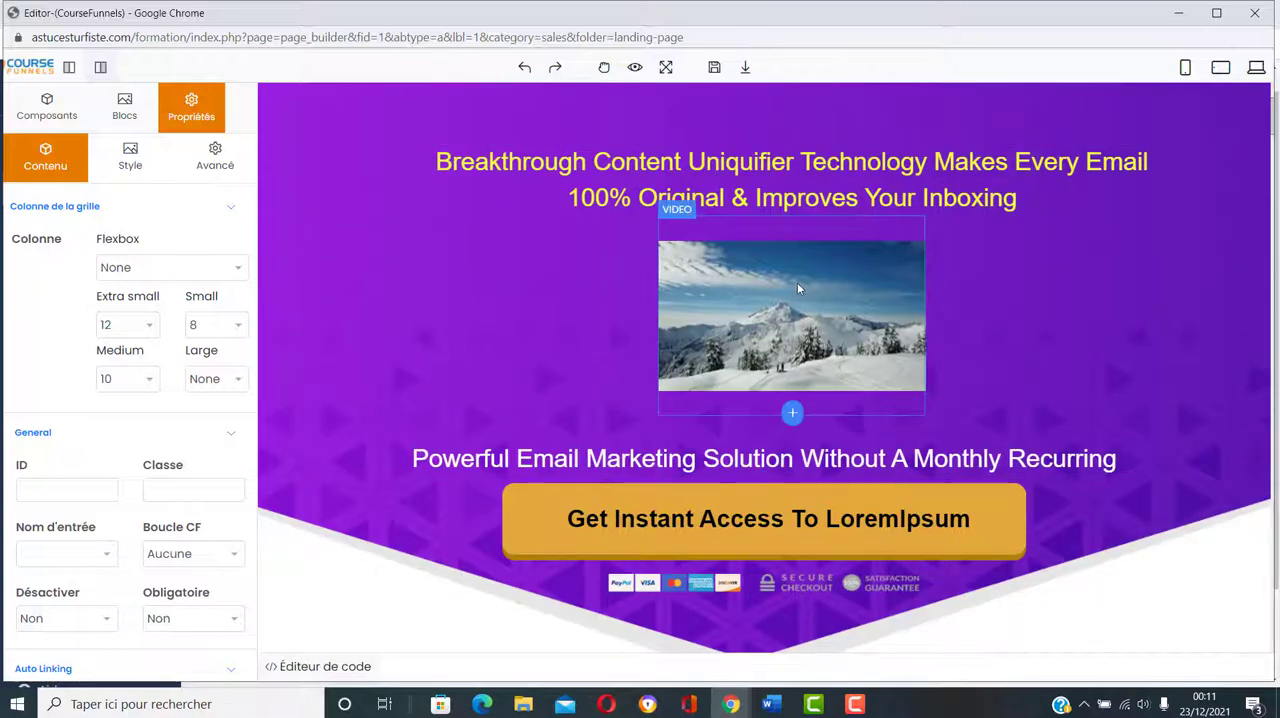
pyautogui.click(723, 269)
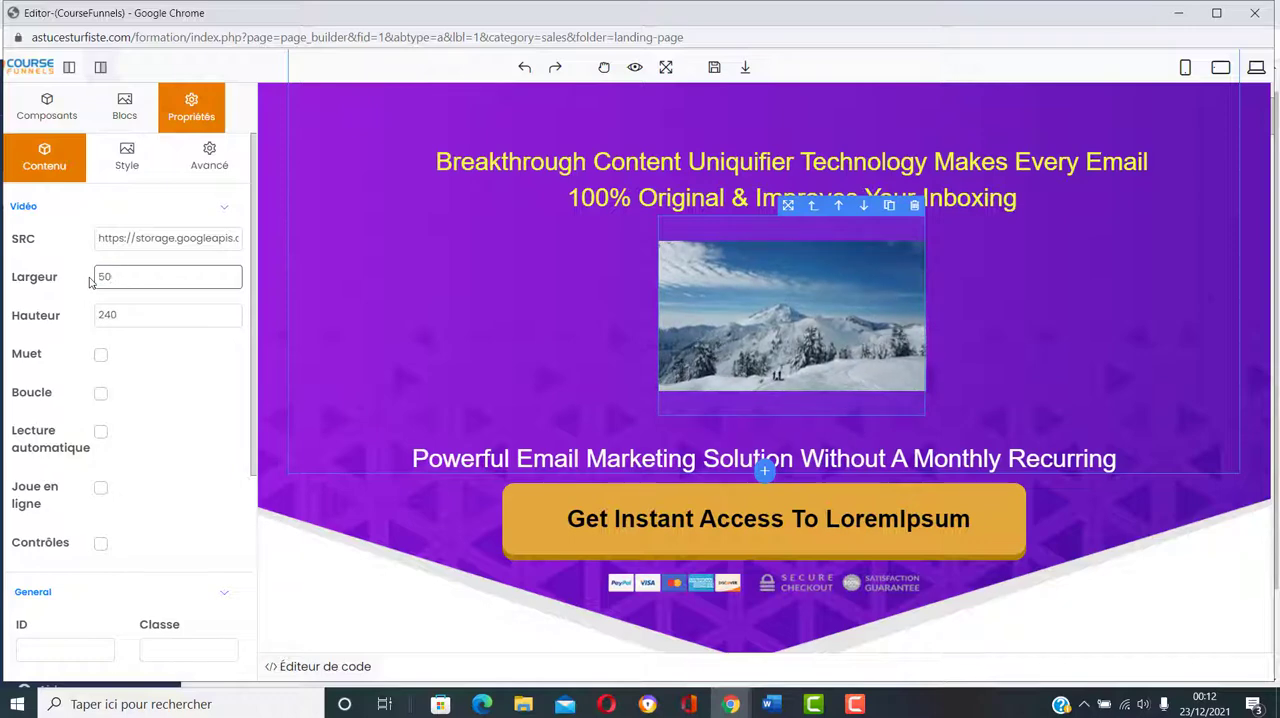
# Step: Set the new video's width to 800 and its height to 500
pyautogui.write('0')
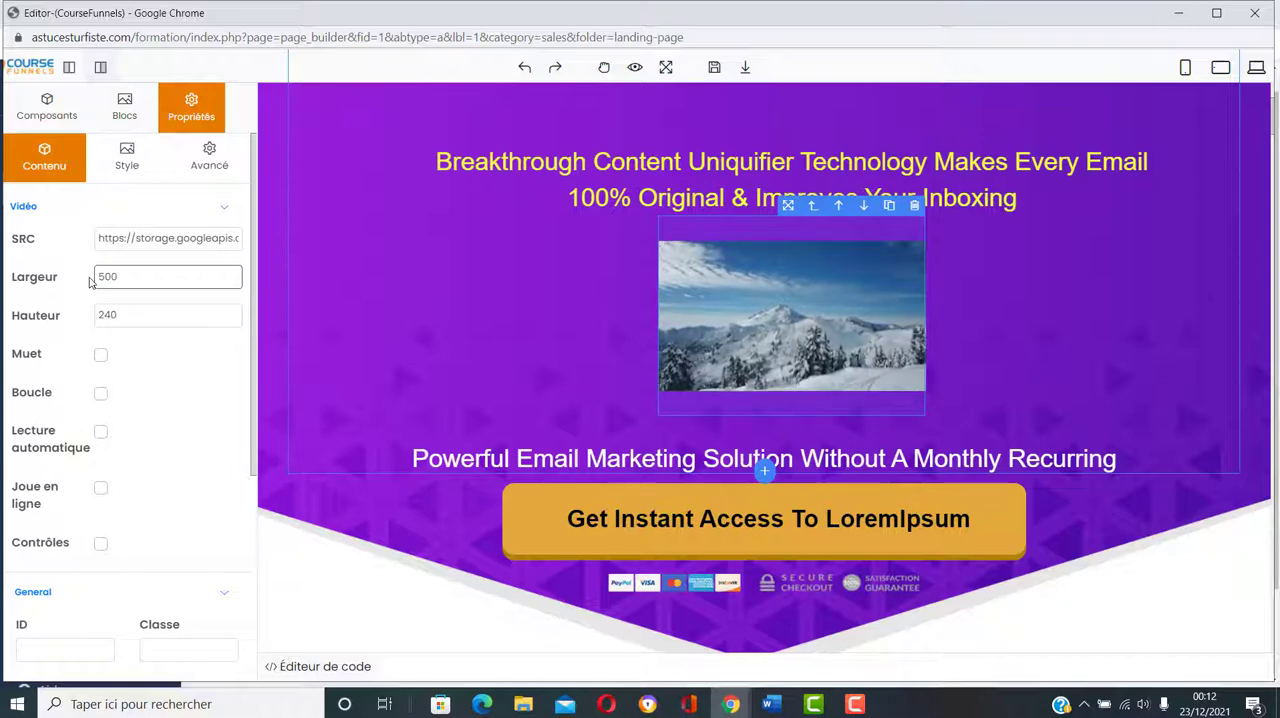
pyautogui.press('Return')
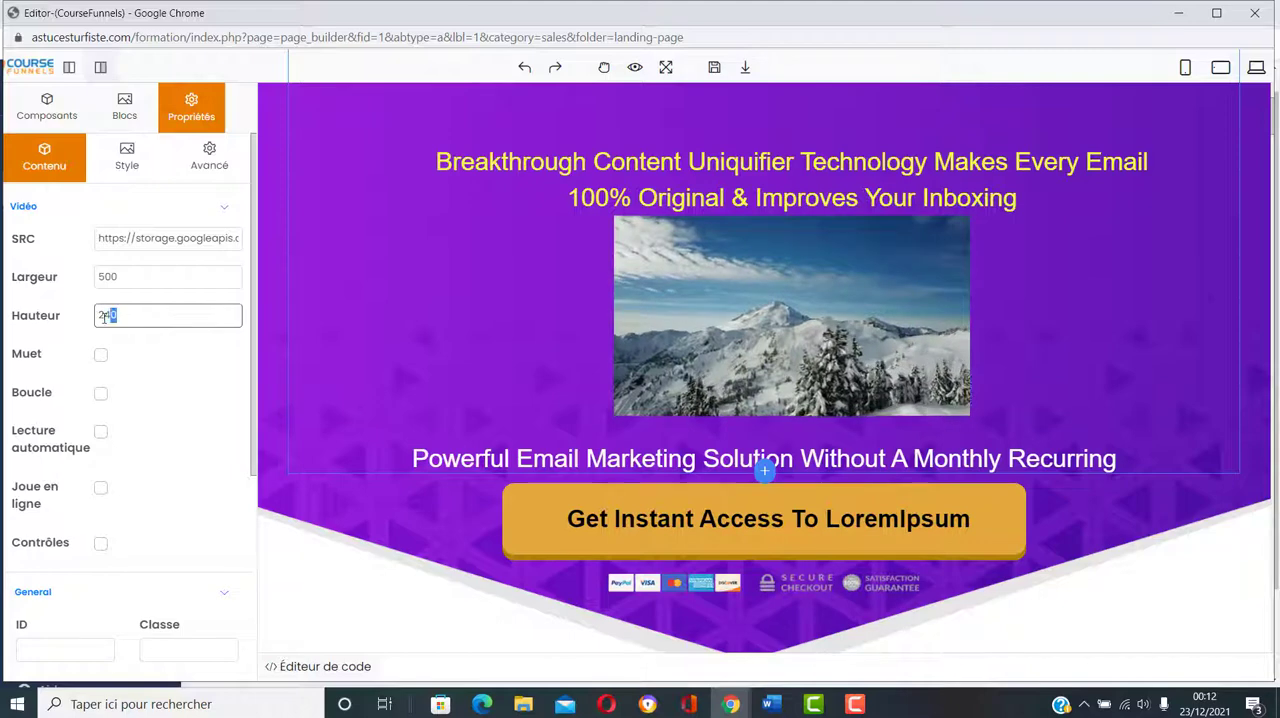
pyautogui.moveTo(124, 317); pyautogui.dragTo(80, 320)
pyautogui.write('500')
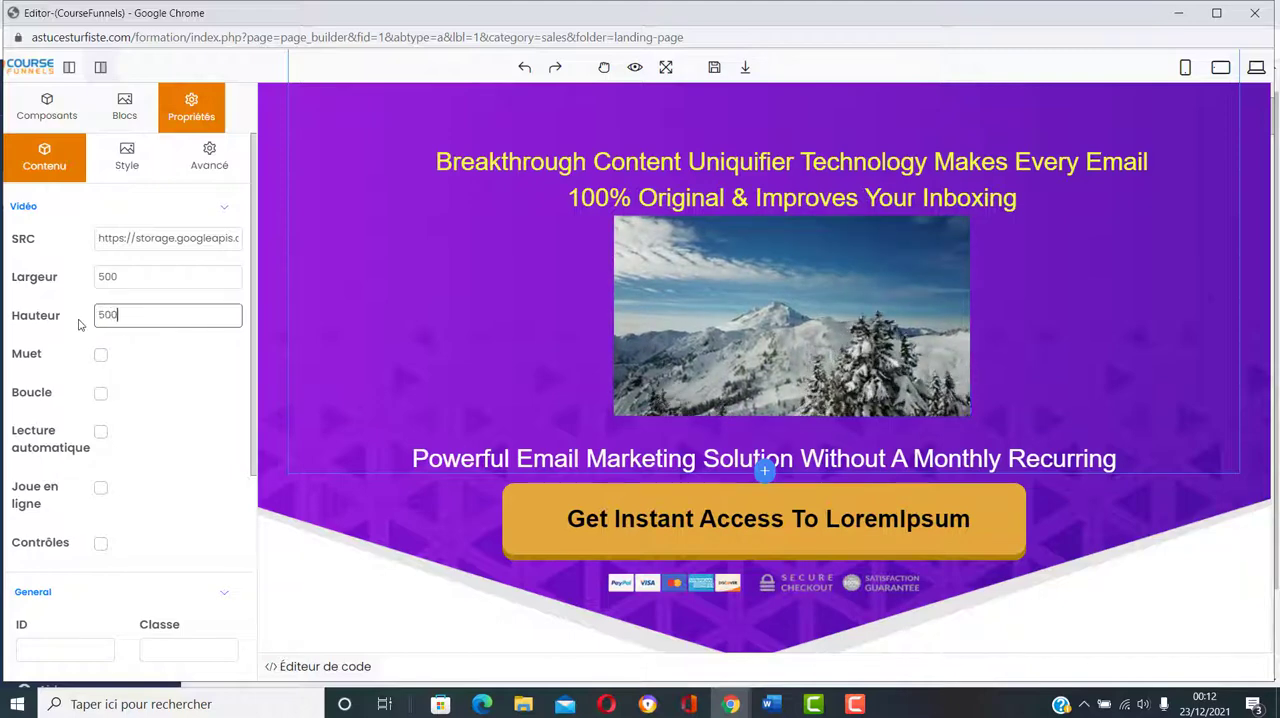
pyautogui.press('Return')
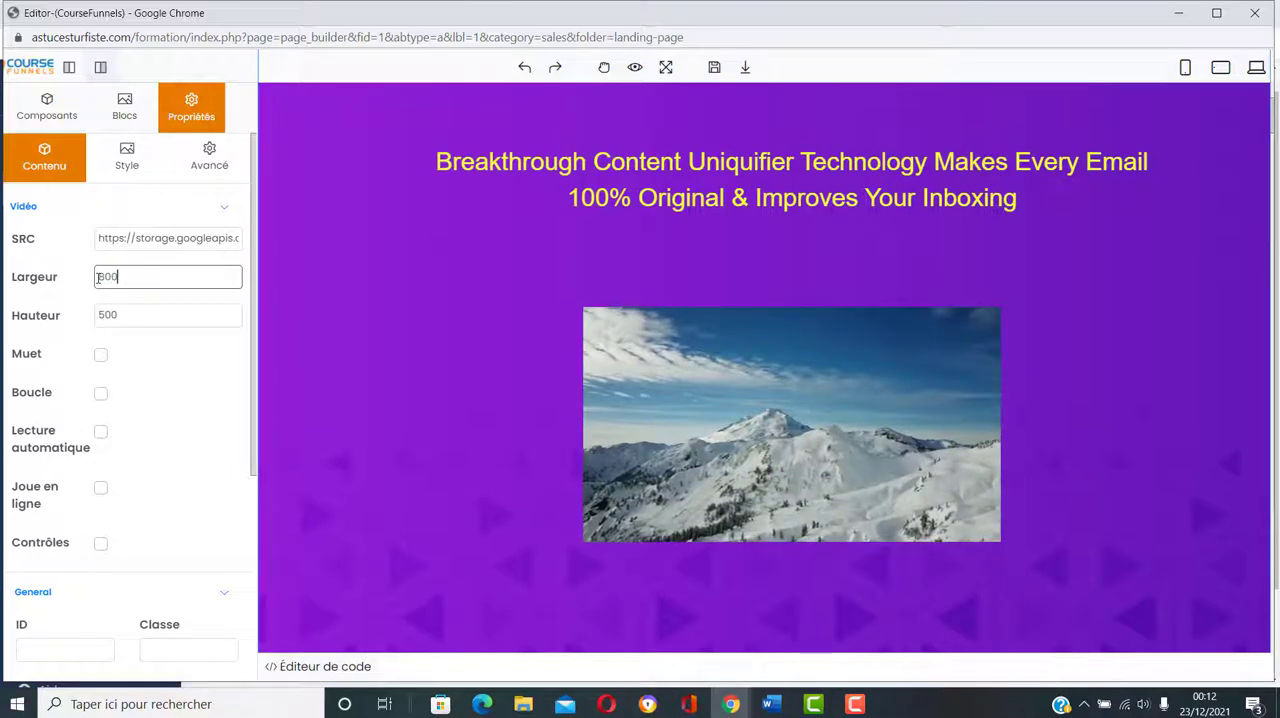
pyautogui.press('Return')
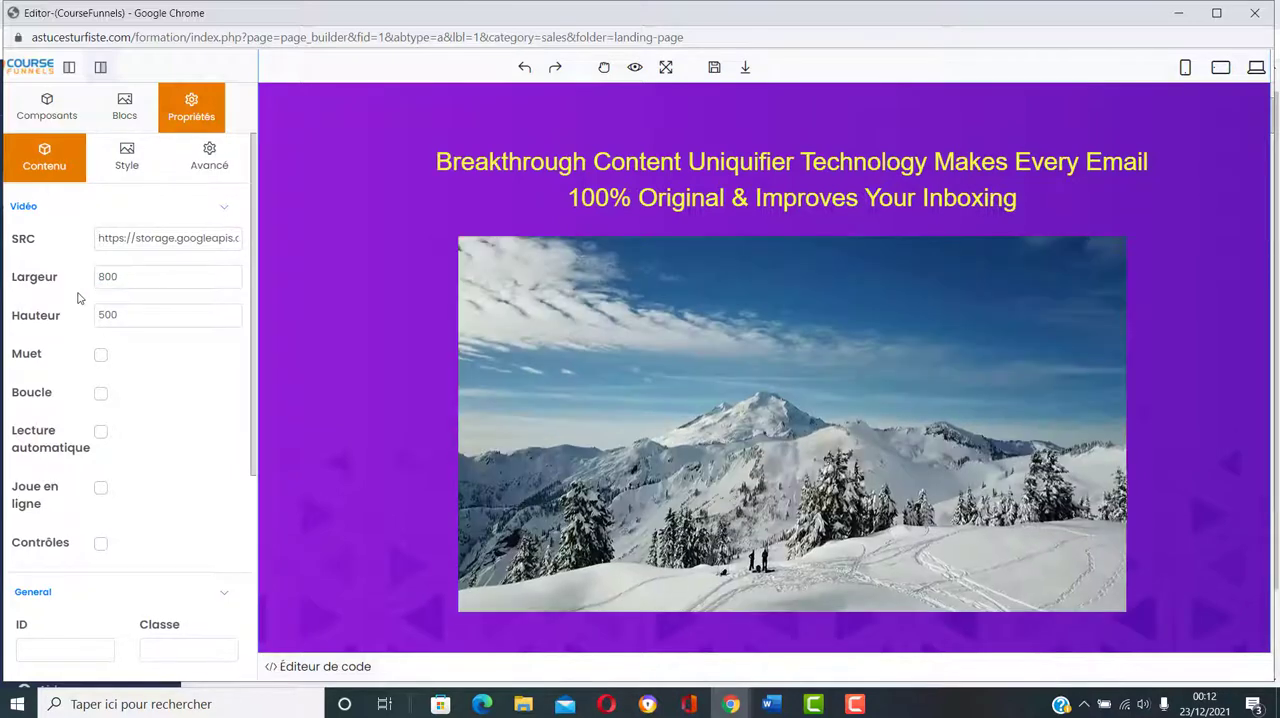
pyautogui.scroll(-1, 346, 345)
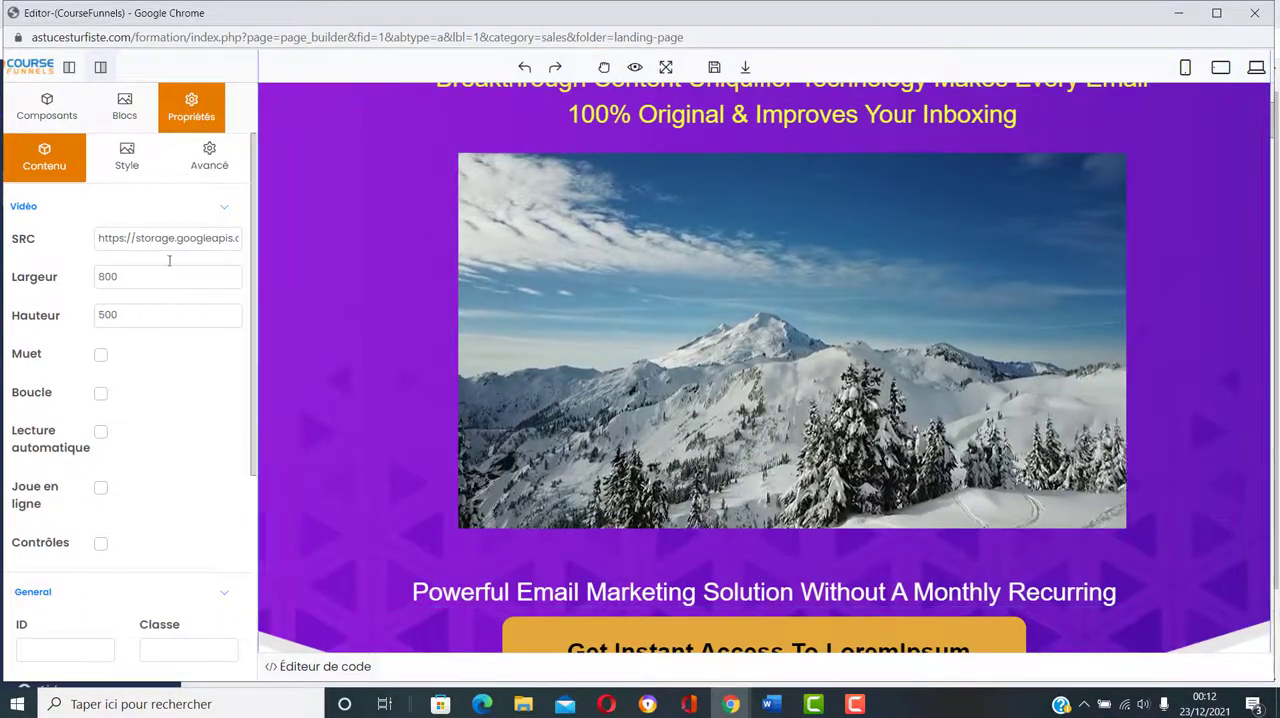
# Step: Review the video's source and content settings, and the properties of the "Powerful Email Marketing Solution" paragraph below it
pyautogui.click(110, 238)
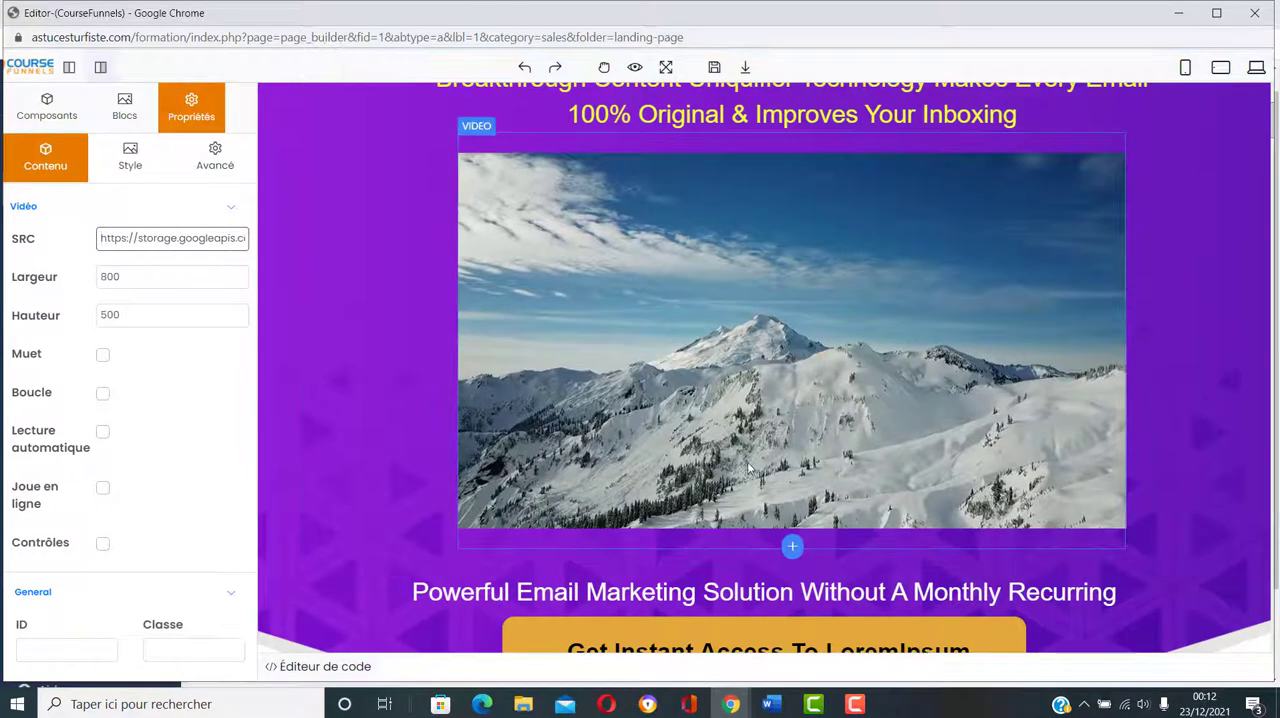
pyautogui.scroll(2, 901, 406)
pyautogui.scroll(-2, 898, 418)
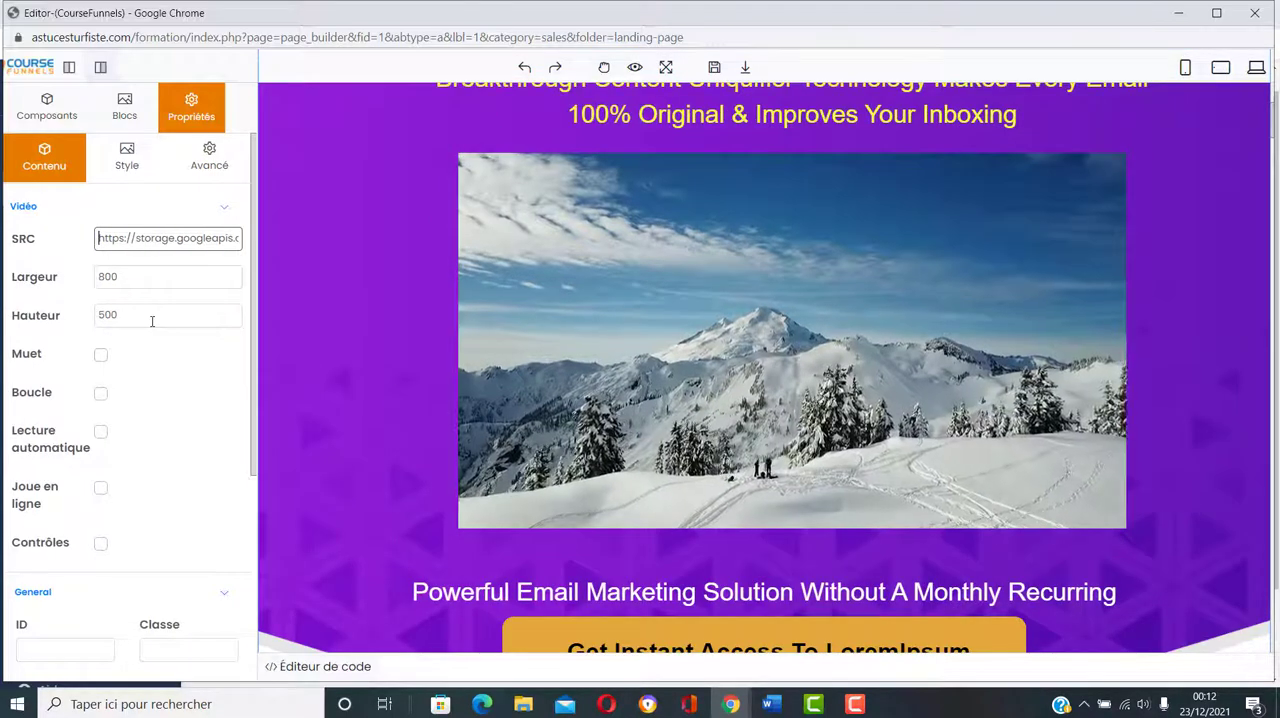
pyautogui.scroll(-5, 180, 310)
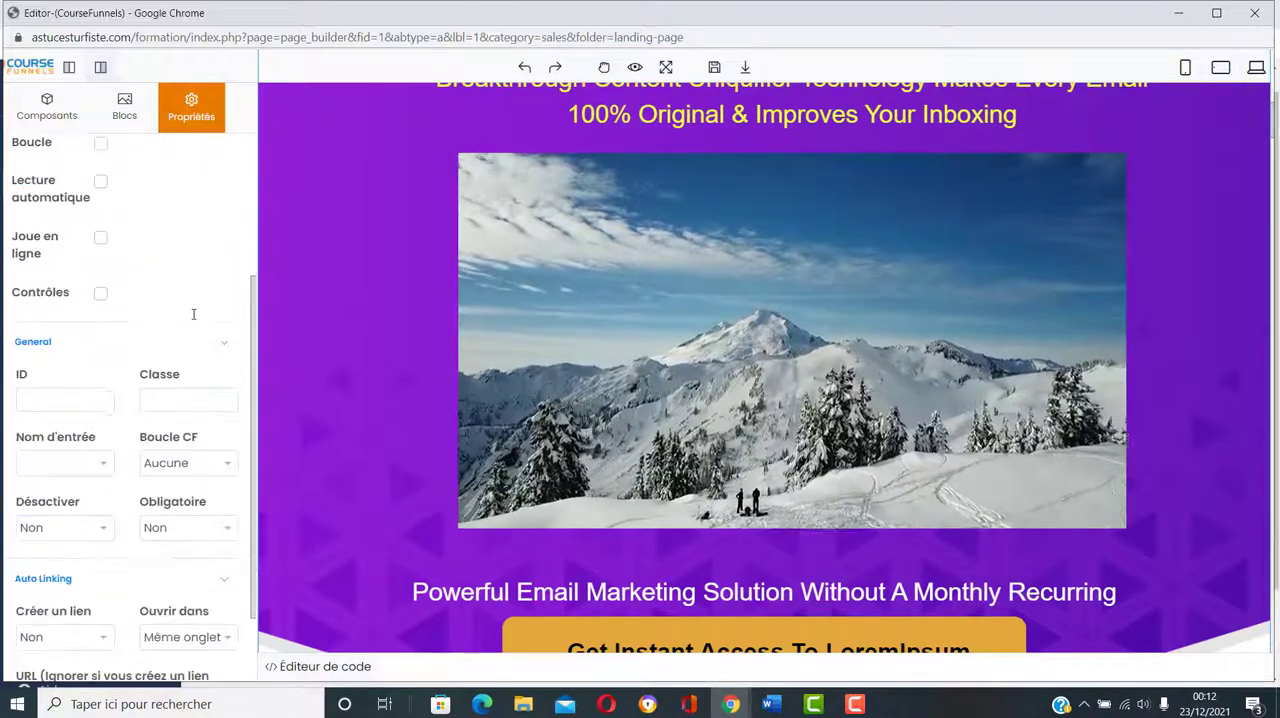
pyautogui.scroll(3, 193, 314)
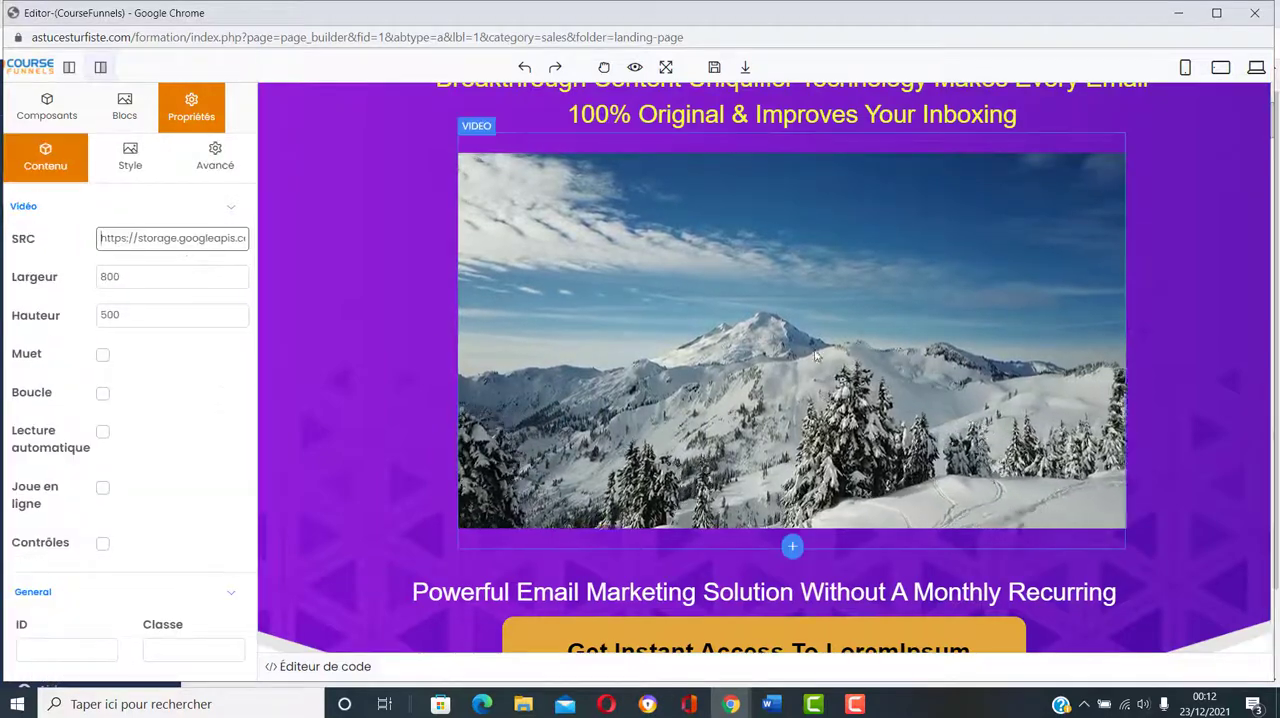
pyautogui.scroll(3, 790, 400)
pyautogui.scroll(-6, 815, 500)
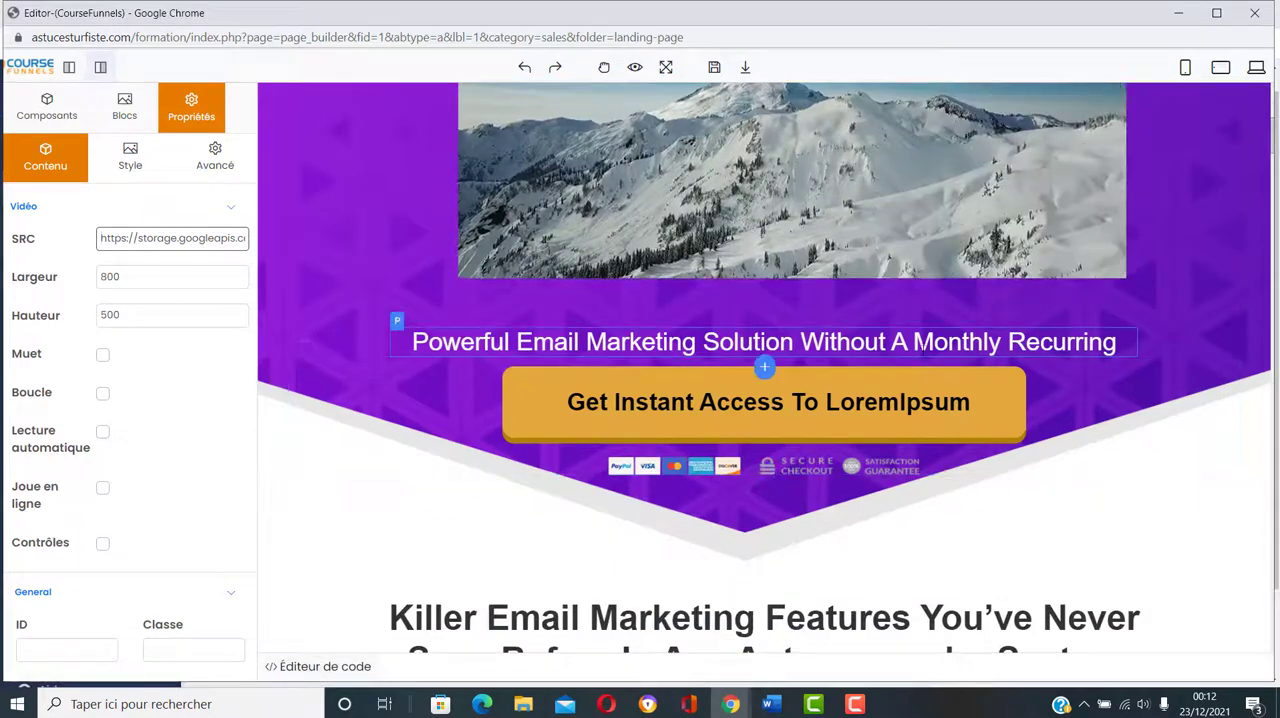
pyautogui.click(764, 350)
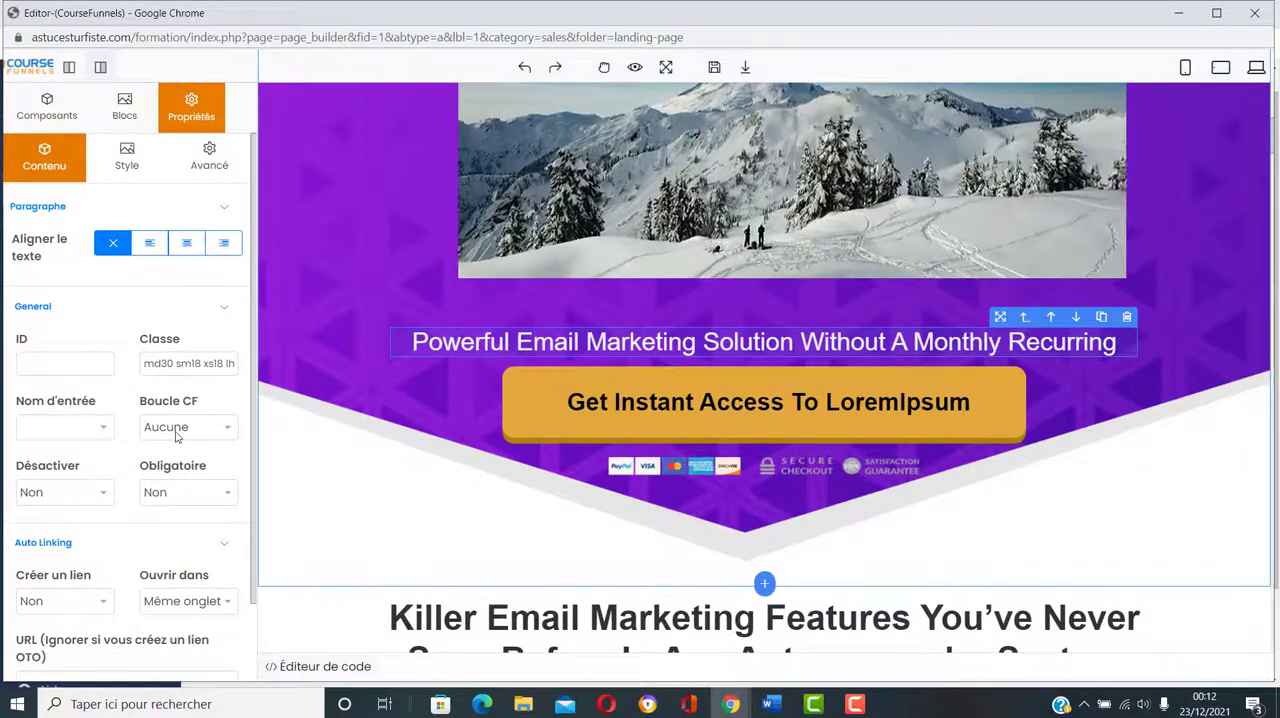
pyautogui.scroll(-1, 175, 435)
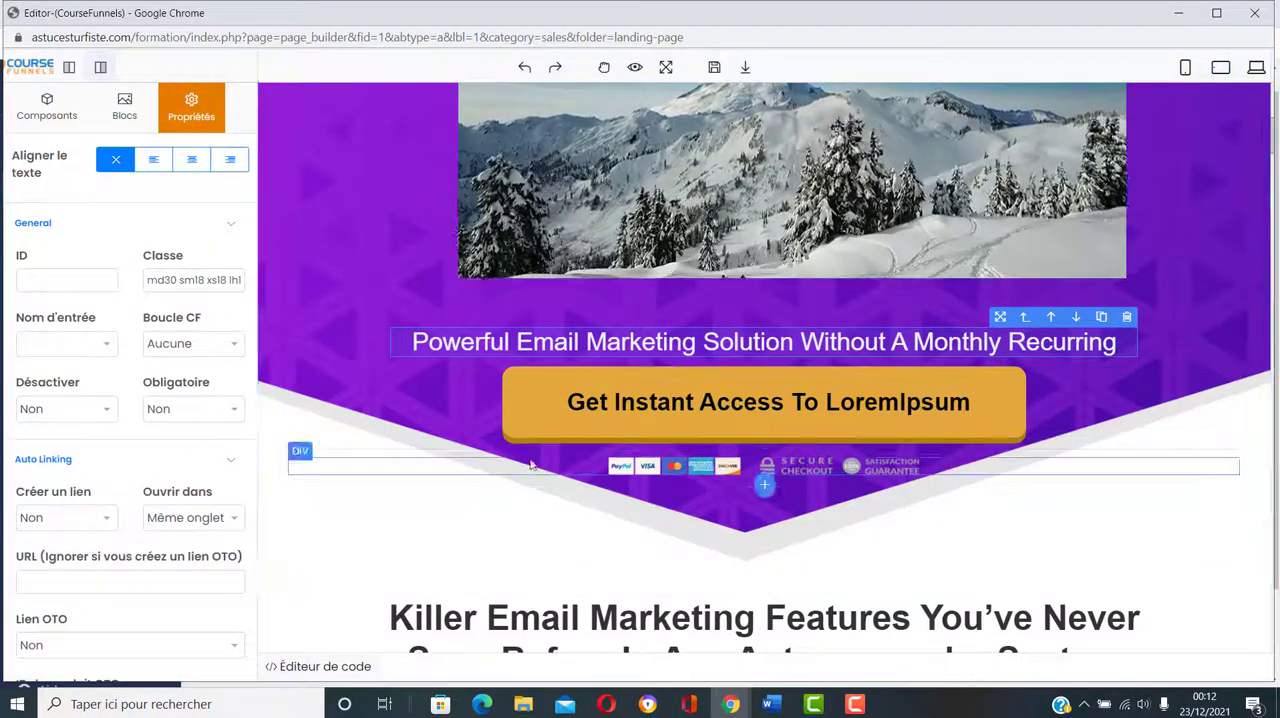
# Step: Try the New Tab target on the "Get Instant Access To LoremIpsum" button below the video and restore Same Tab
pyautogui.click(870, 401)
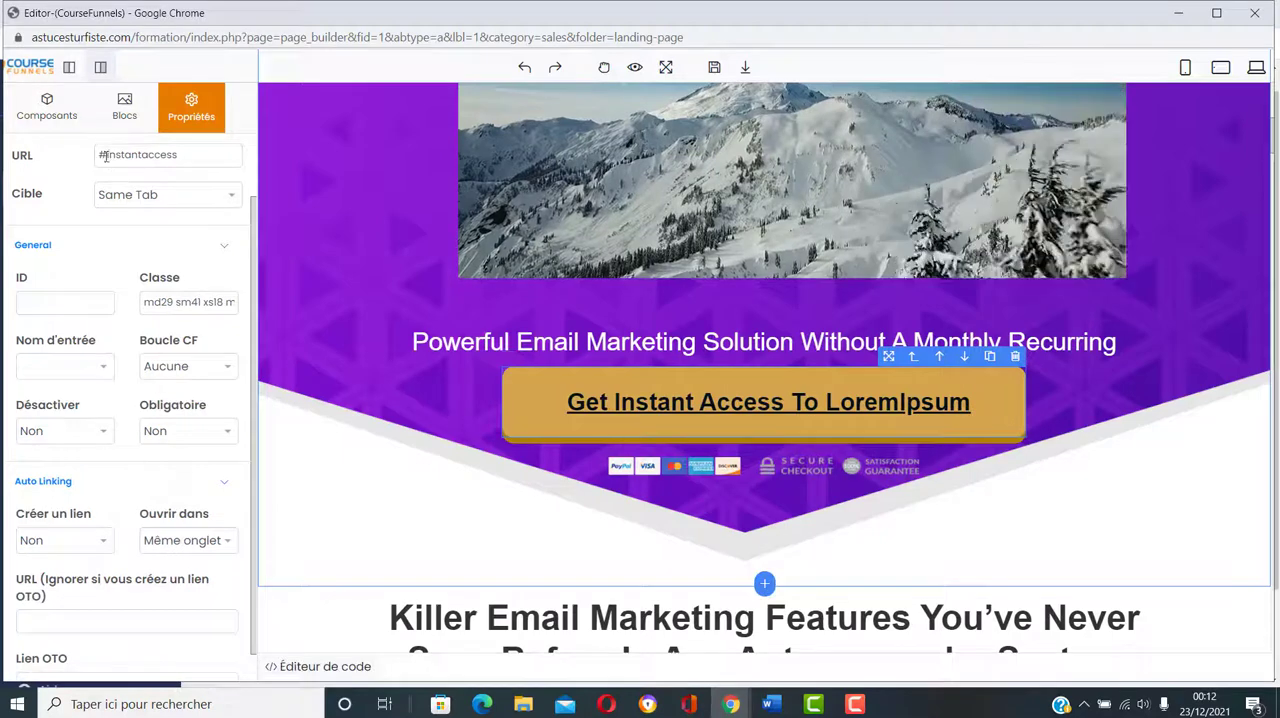
pyautogui.click(230, 197)
pyautogui.click(189, 232)
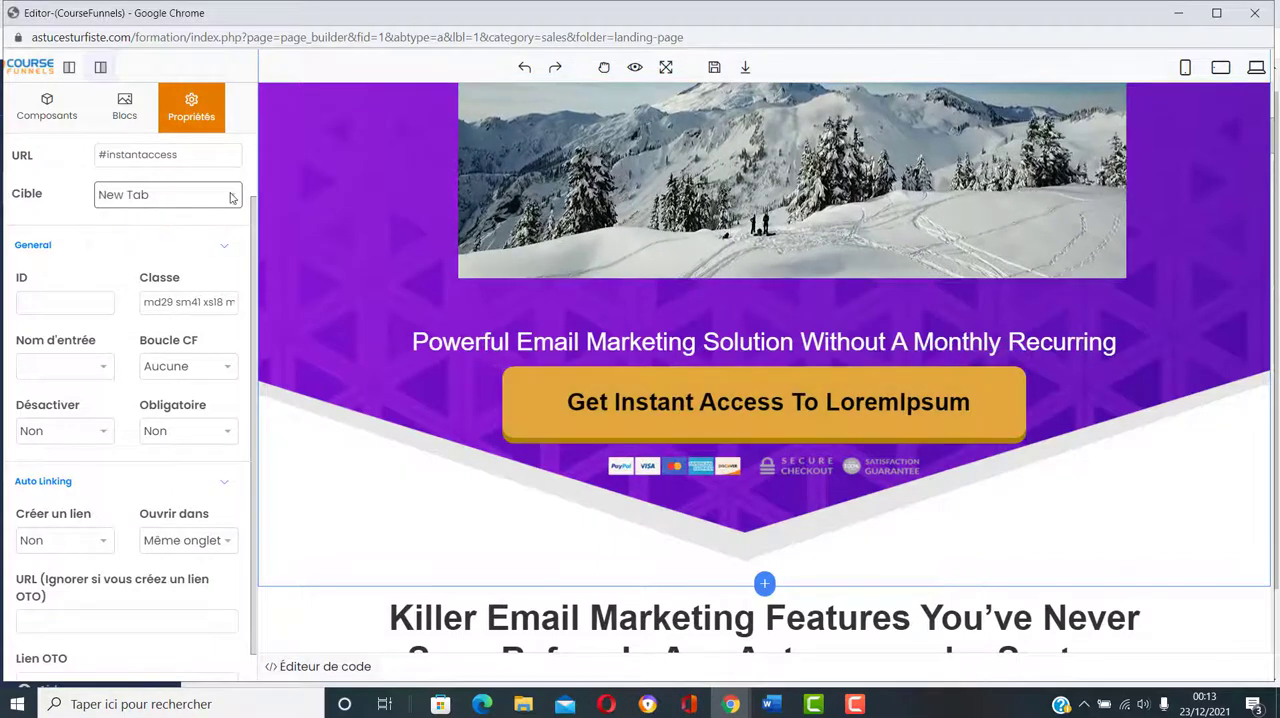
pyautogui.click(230, 197)
pyautogui.click(213, 216)
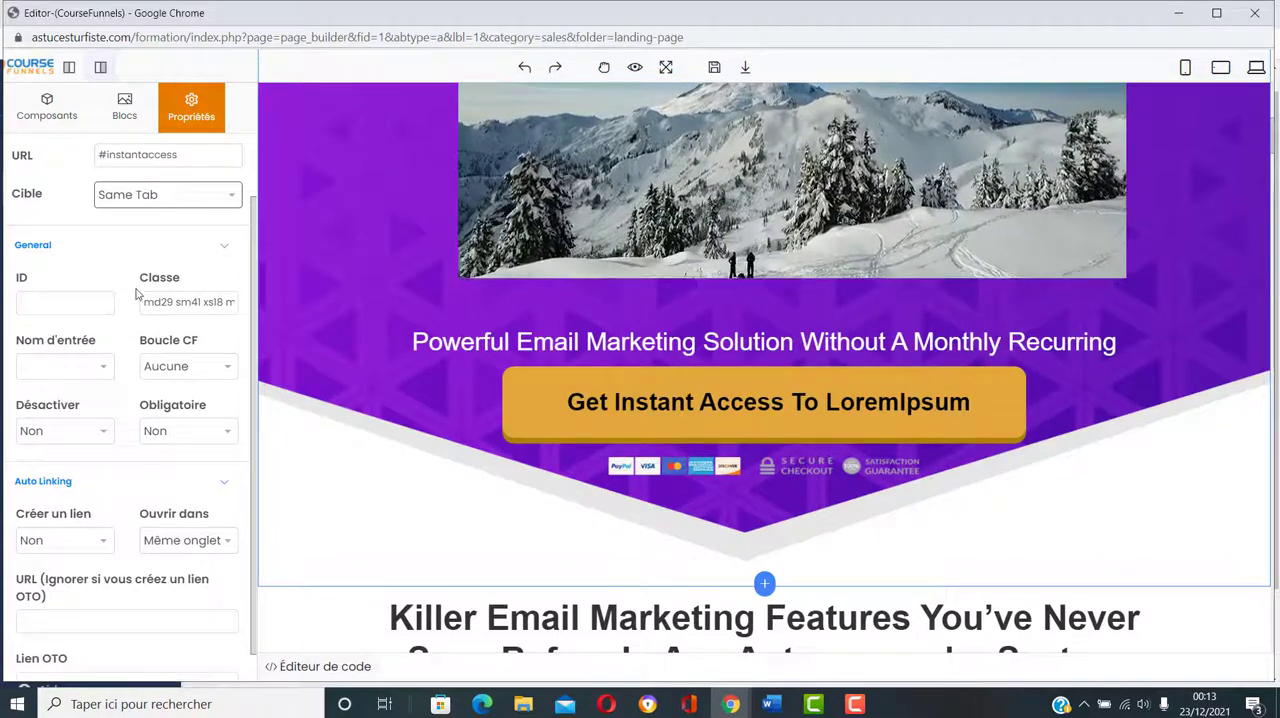
# Step: Set Créer un lien to OUI for the "Get Instant Access To LoremIpsum" button and check its Auto Linking URL field
pyautogui.scroll(-1, 137, 292)
pyautogui.scroll(-1, 131, 340)
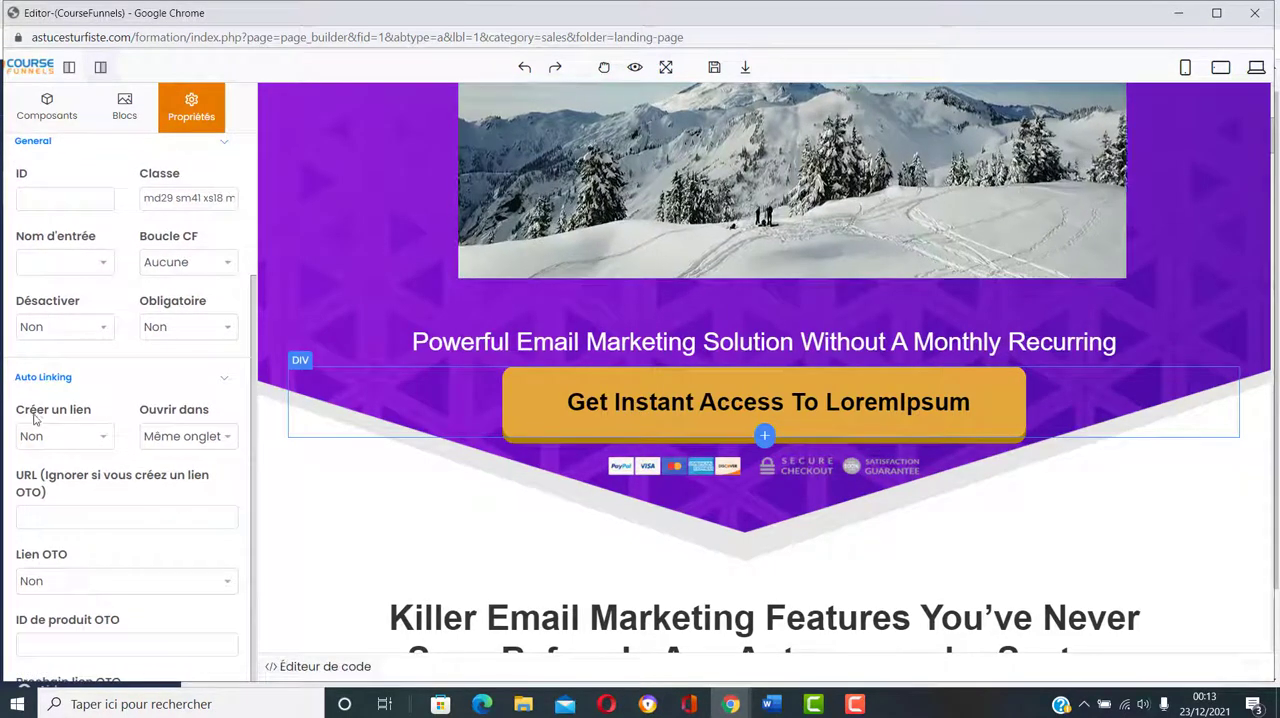
pyautogui.click(104, 442)
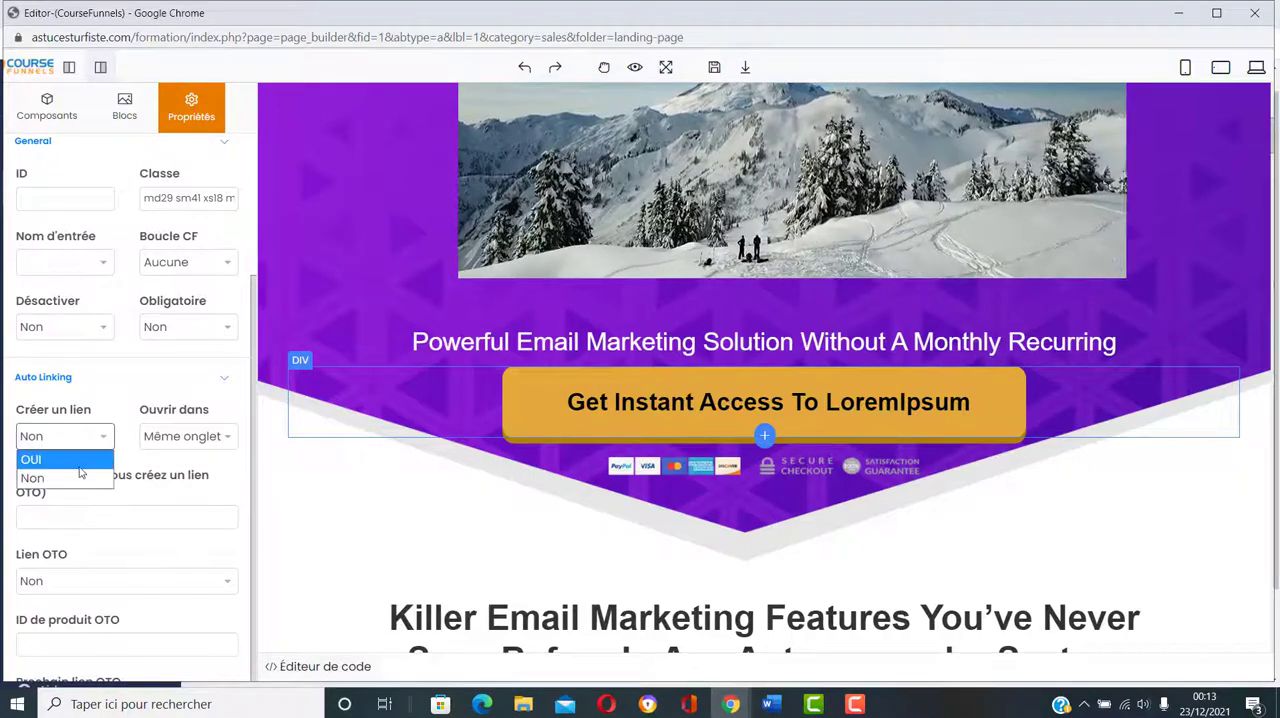
pyautogui.click(89, 454)
pyautogui.click(39, 521)
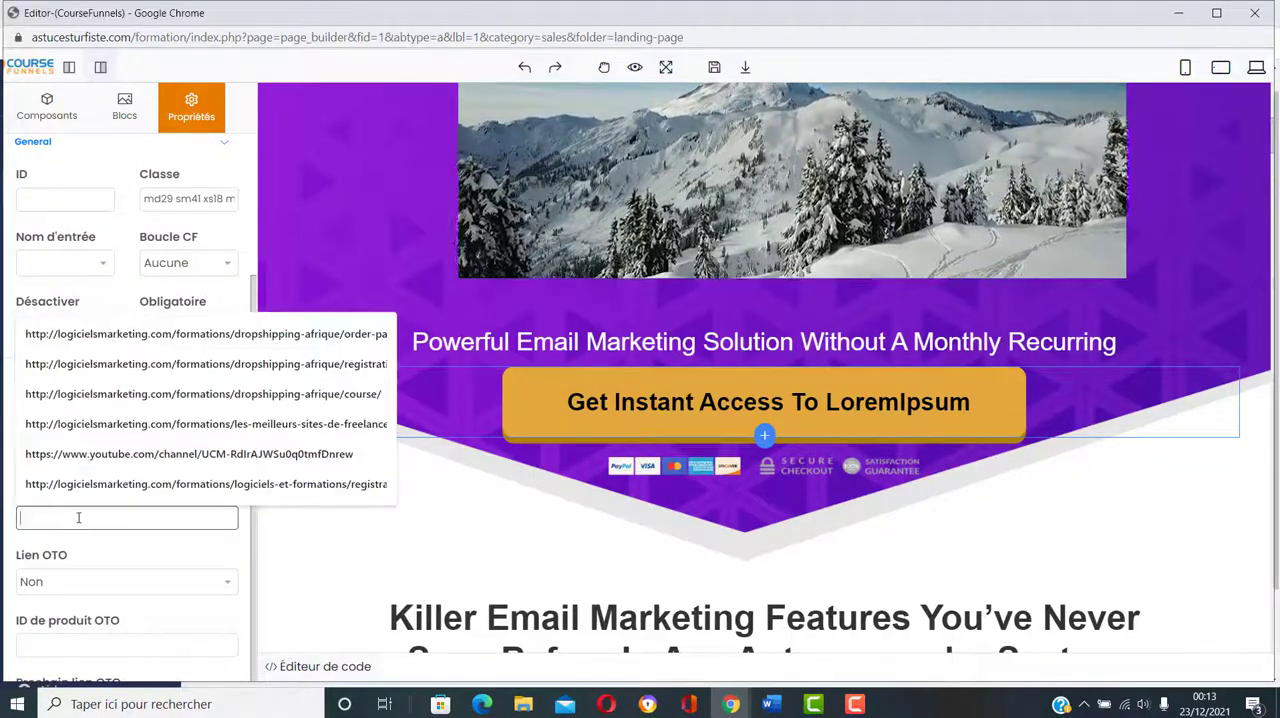
pyautogui.click(172, 558)
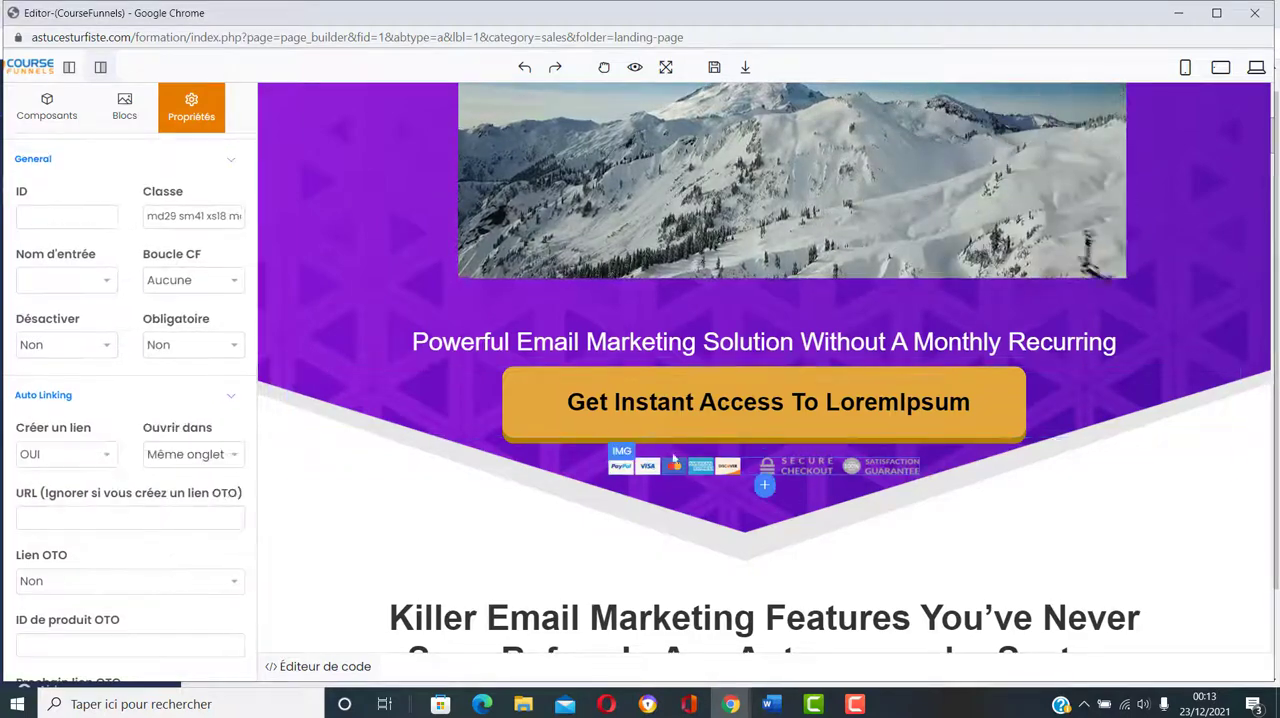
# Step: Review the button's style settings, including colours, typography, size and margins
pyautogui.scroll(2, 133, 514)
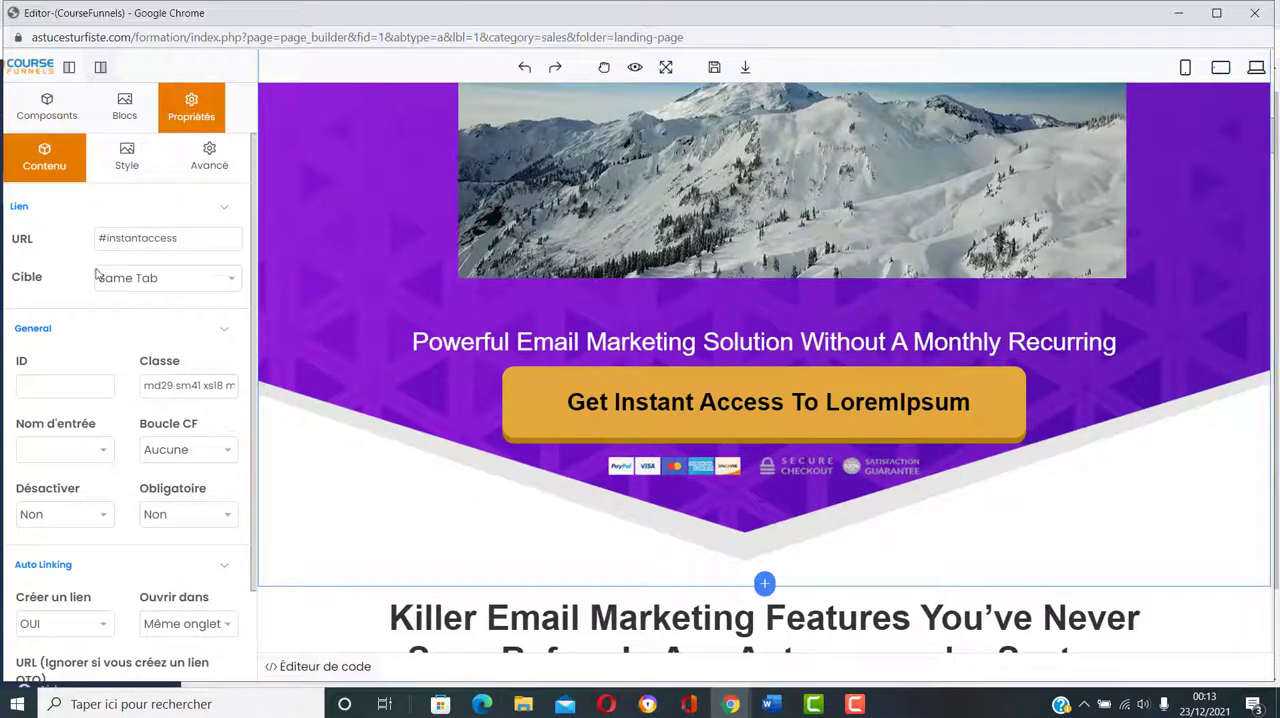
pyautogui.click(126, 160)
pyautogui.scroll(-3, 190, 445)
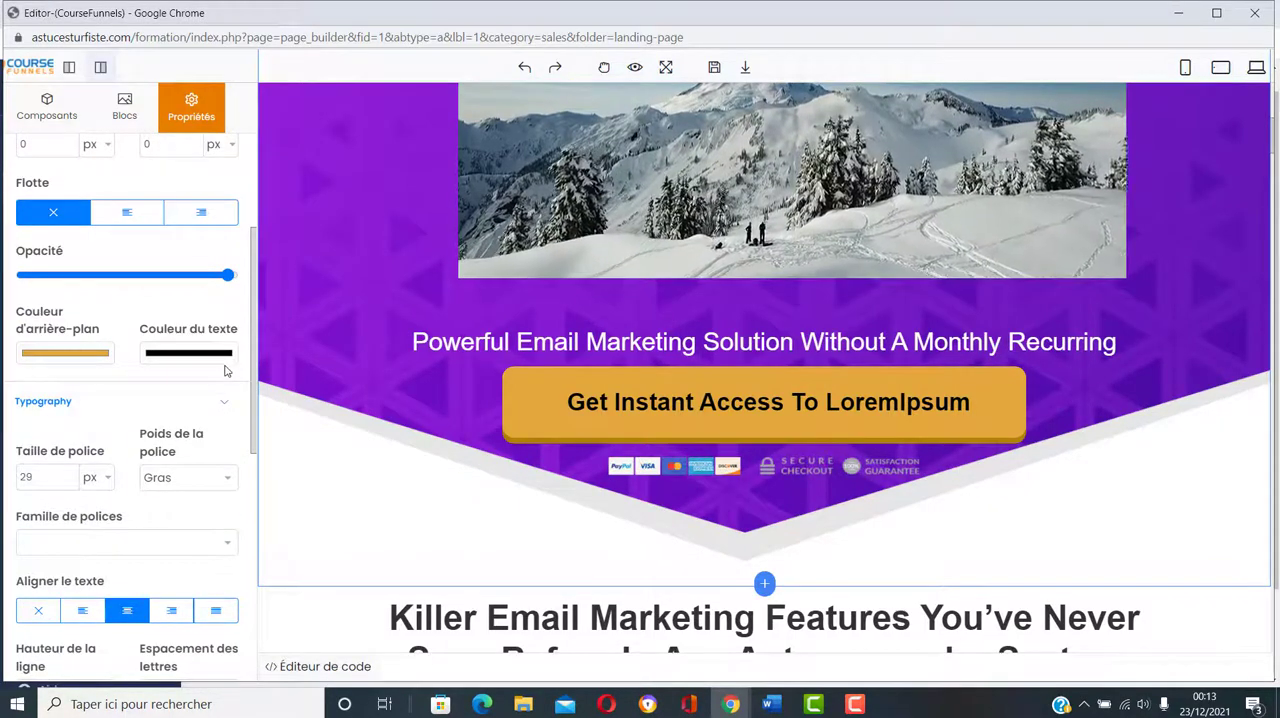
pyautogui.scroll(-2, 130, 400)
pyautogui.scroll(-2, 195, 467)
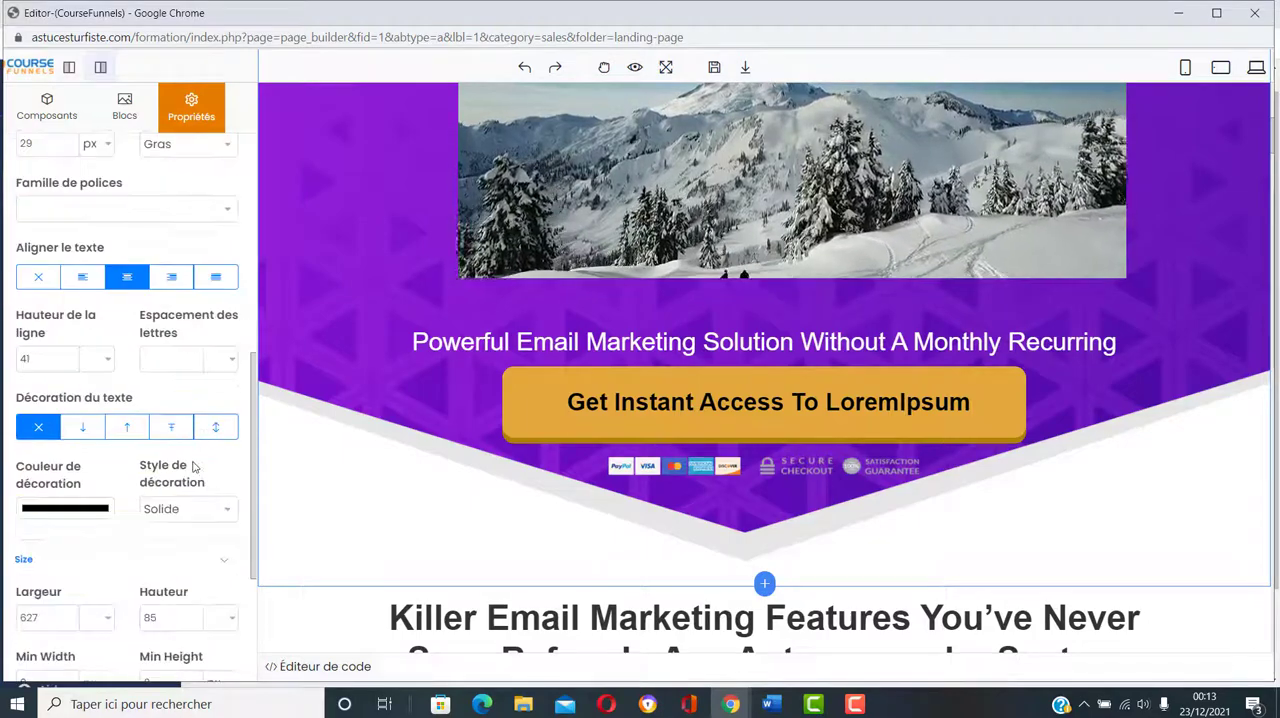
pyautogui.scroll(-4, 195, 467)
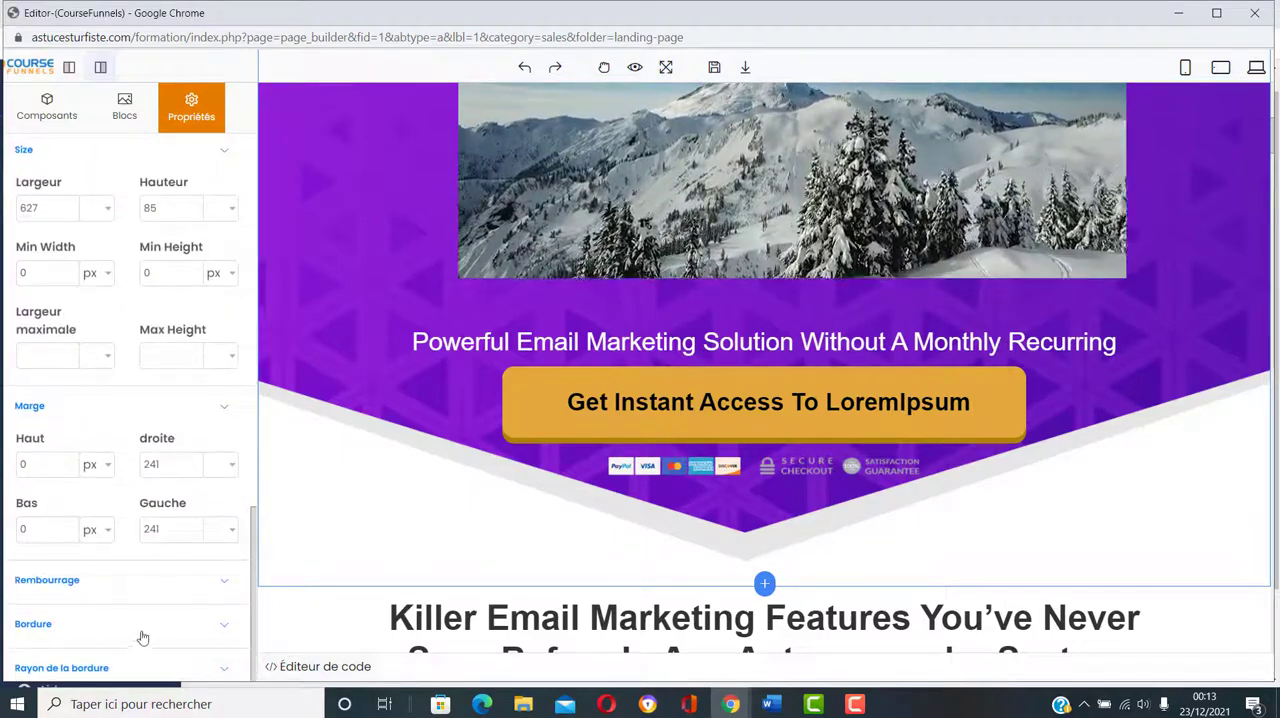
# Step: Delete the "Email Marketing Is Still The Dominant Marketing Method" section and the light-blue "The Only Thing Standing Between You & IM Sales" section
pyautogui.scroll(-15, 744, 443)
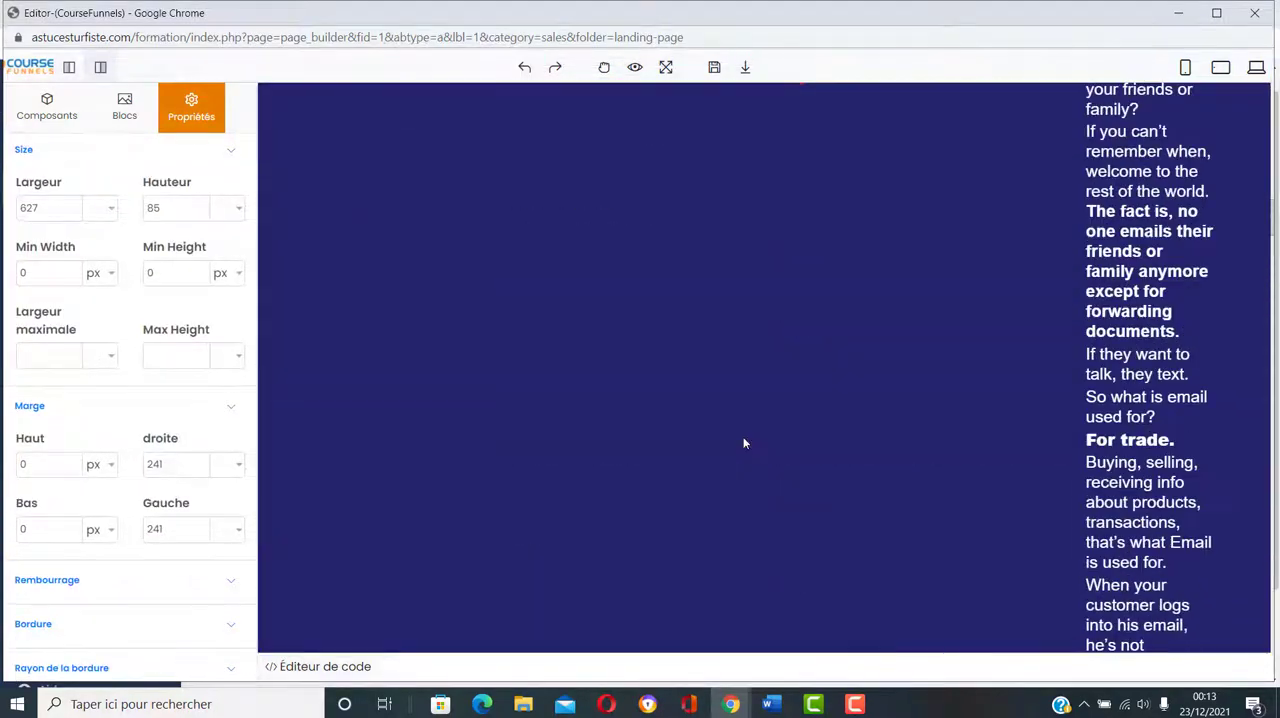
pyautogui.scroll(-7, 744, 443)
pyautogui.scroll(5, 744, 443)
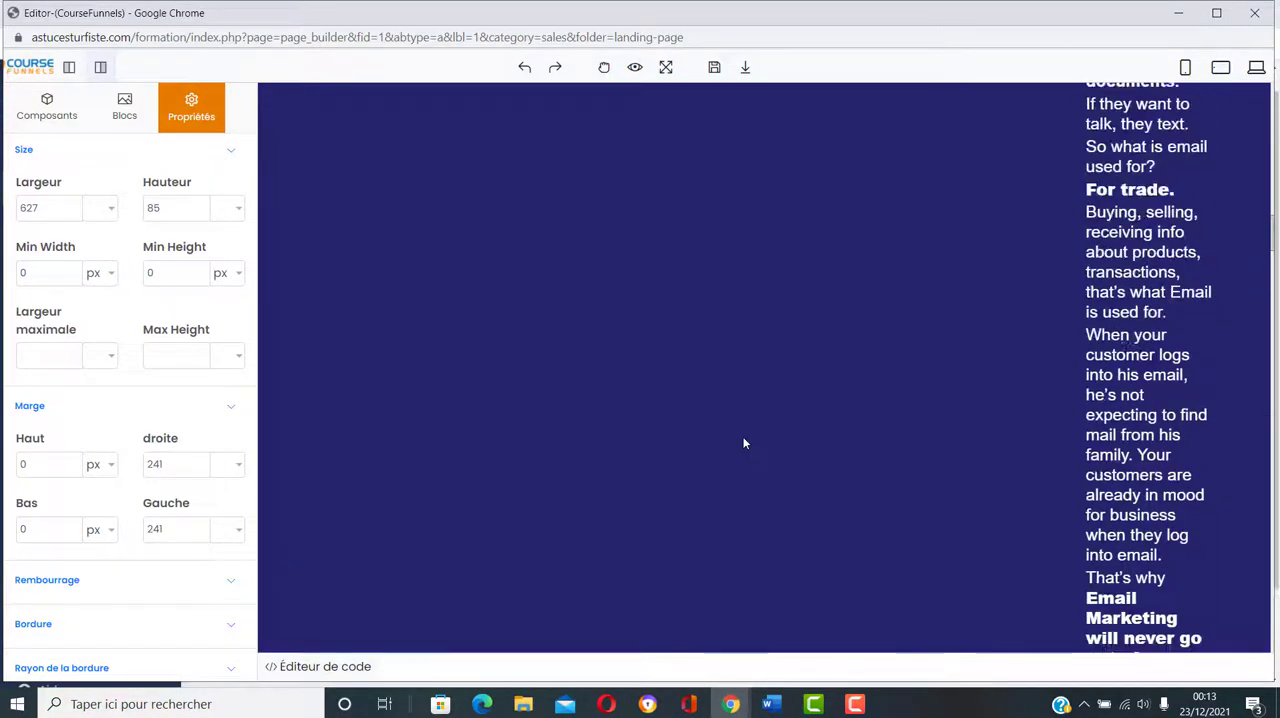
pyautogui.scroll(5, 744, 443)
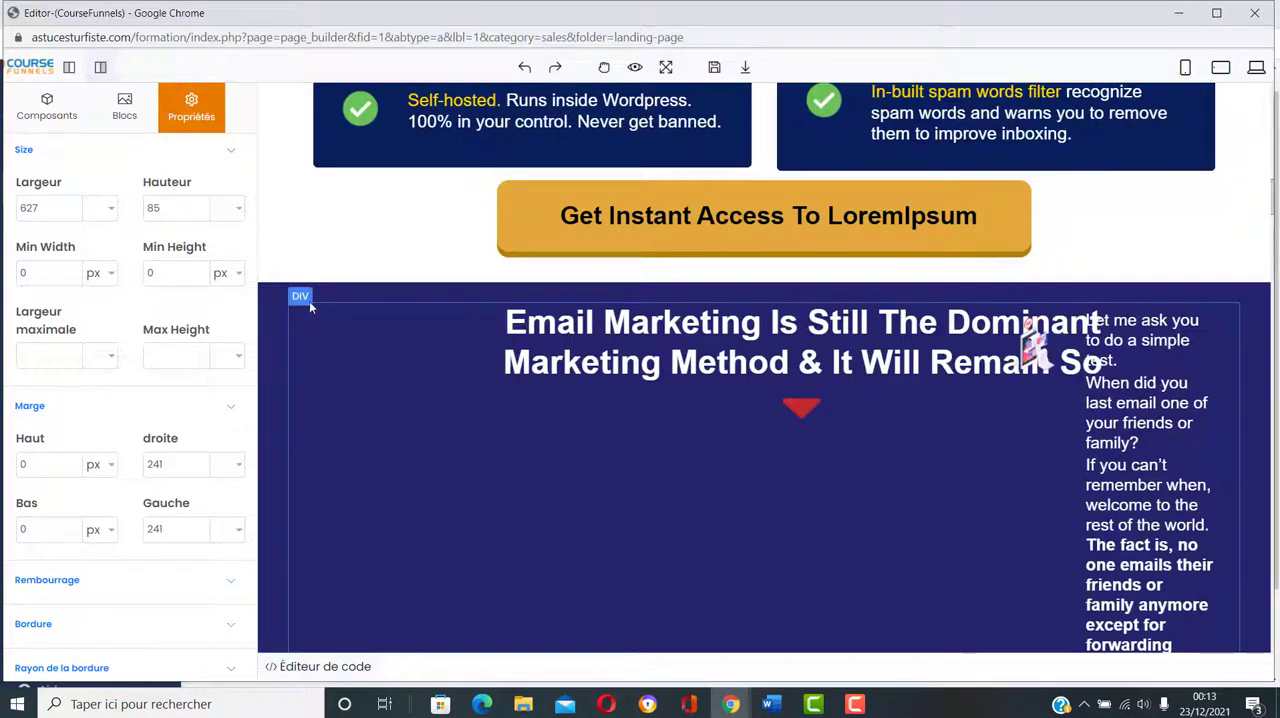
pyautogui.click(276, 293)
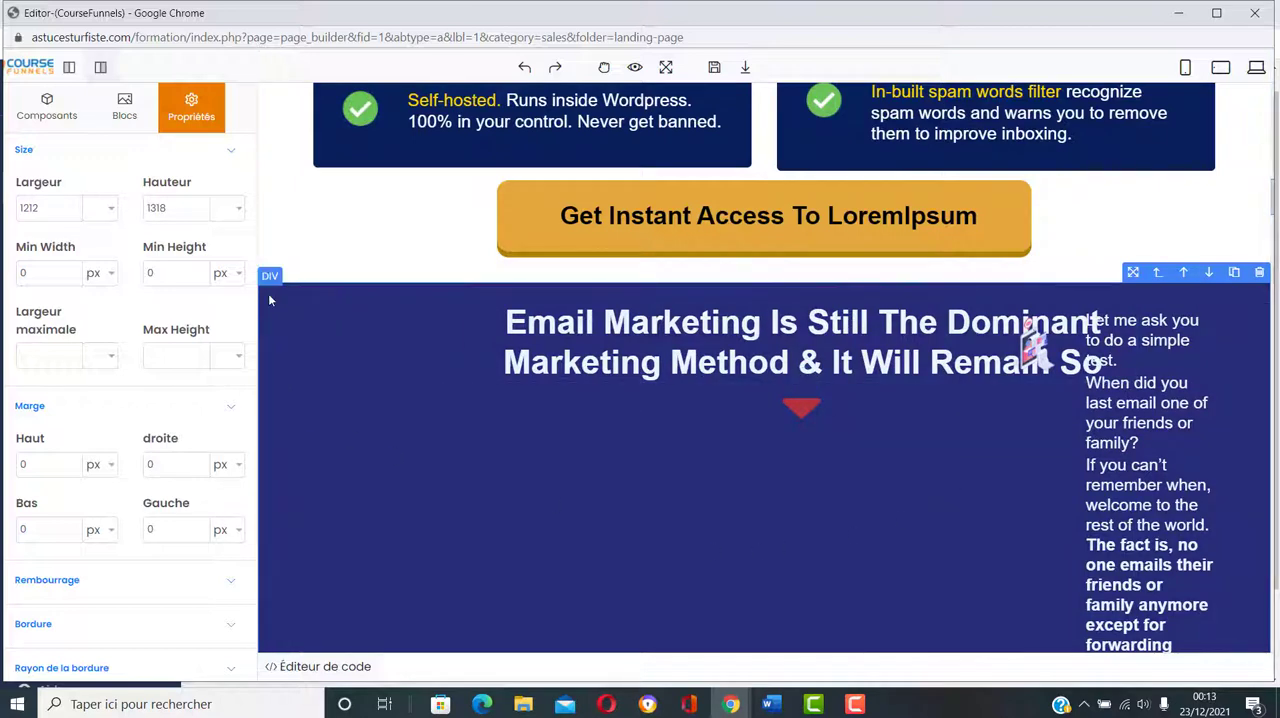
pyautogui.click(1260, 274)
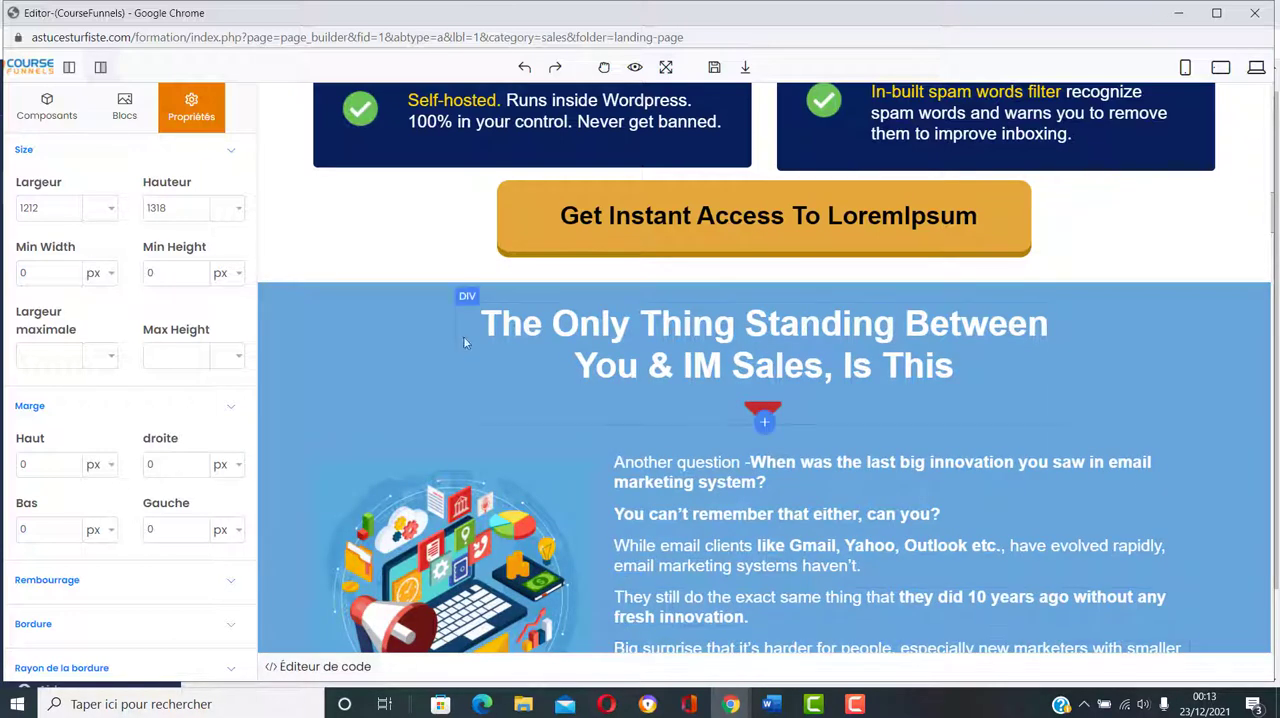
pyautogui.click(270, 294)
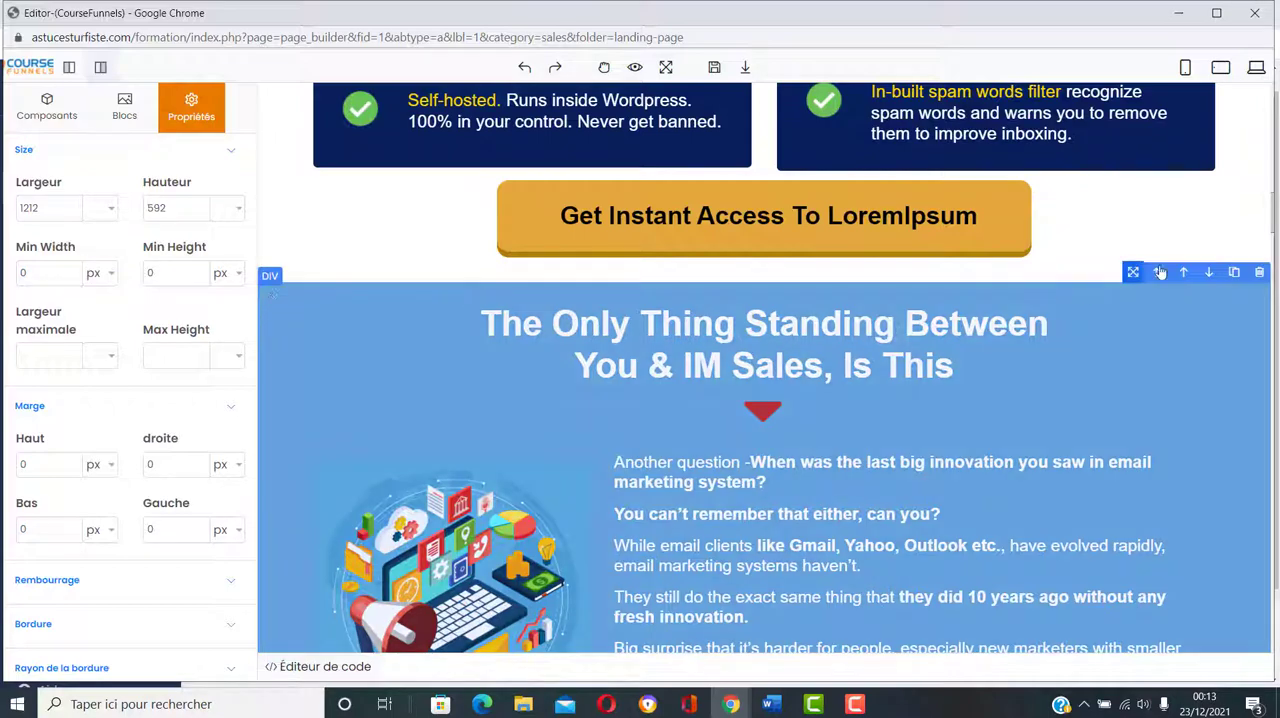
pyautogui.click(1259, 272)
# Step: Look through the landing page's remaining sections, from the inbox ratings to the Buy Now pricing block
pyautogui.scroll(-3, 880, 400)
pyautogui.scroll(-15, 856, 392)
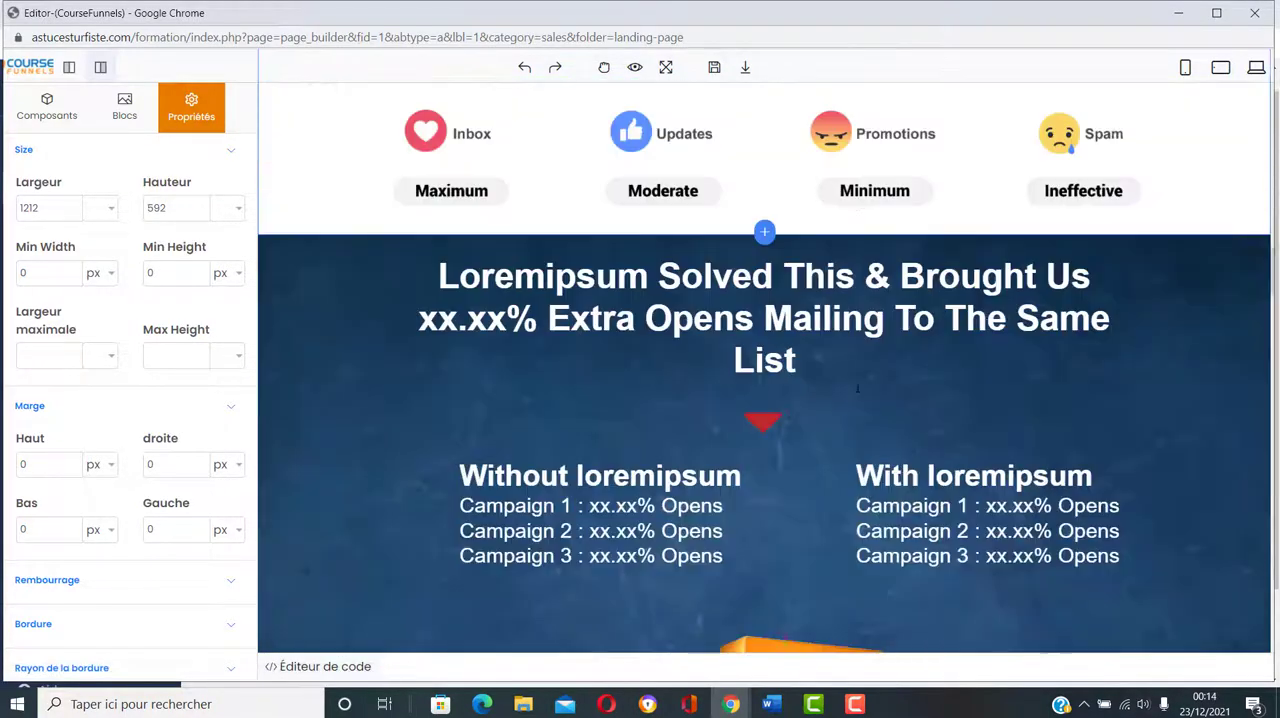
pyautogui.scroll(-20, 857, 390)
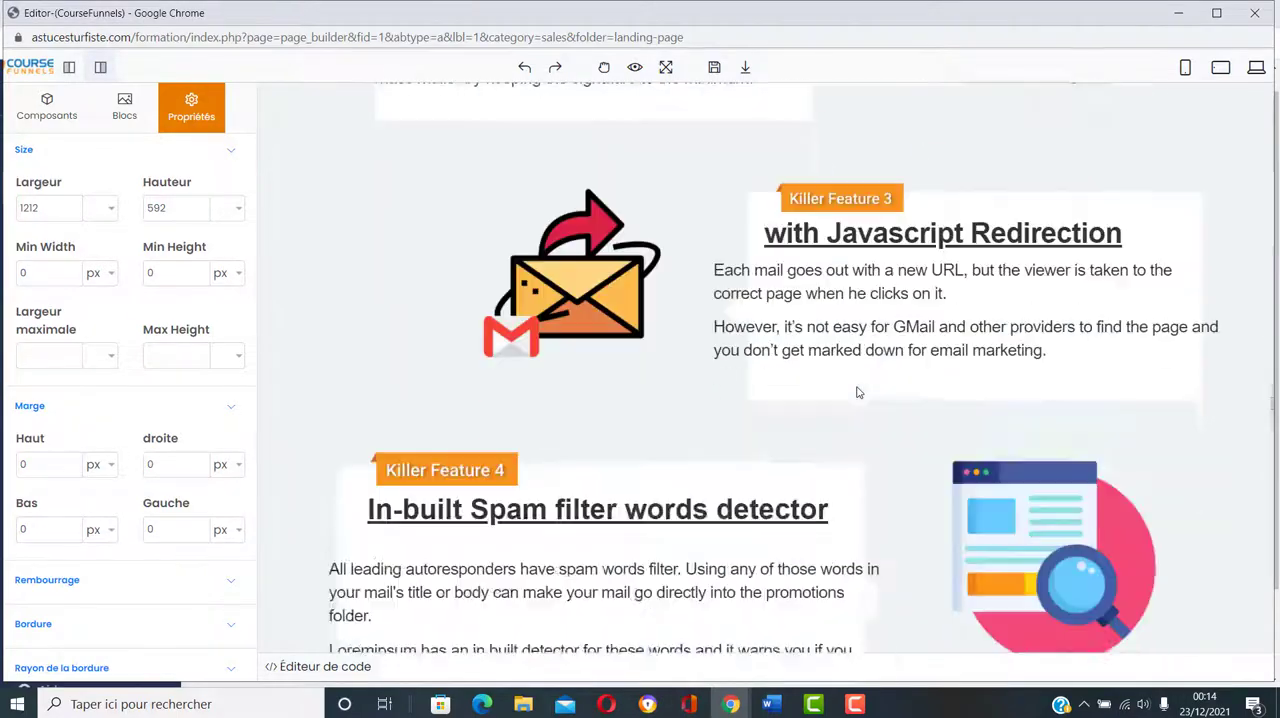
pyautogui.scroll(-10, 856, 393)
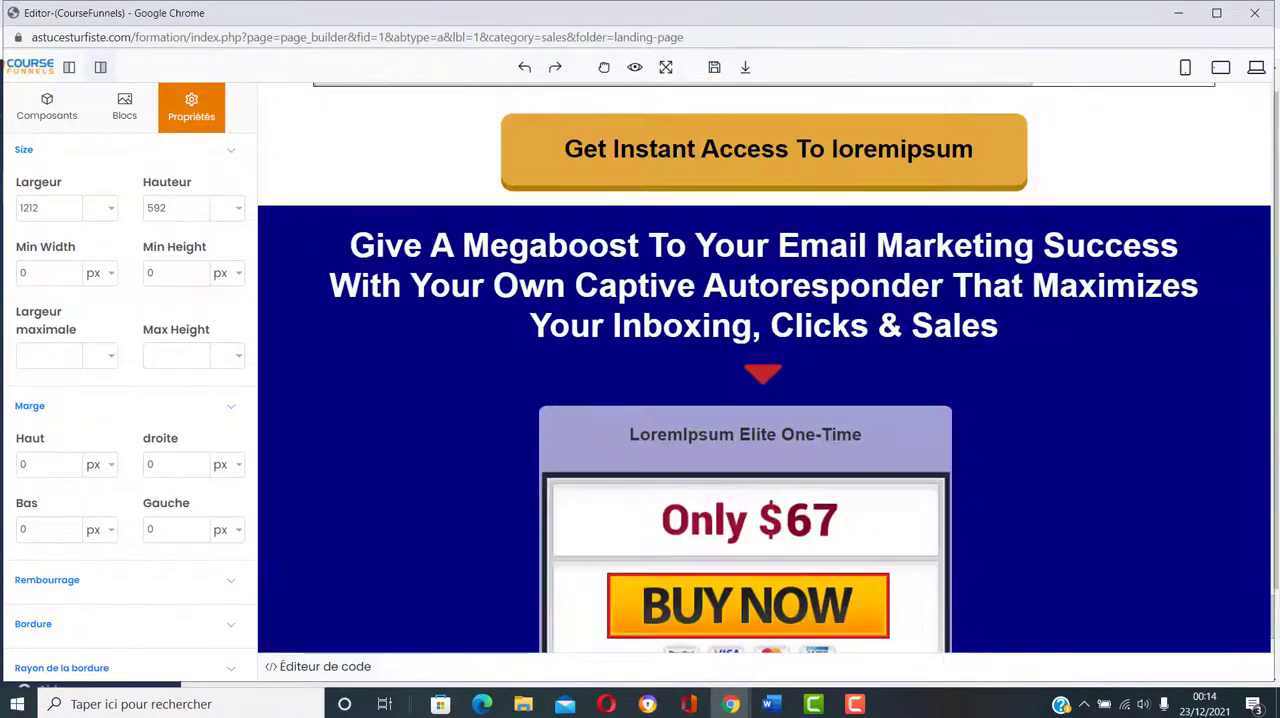
pyautogui.scroll(20, 857, 393)
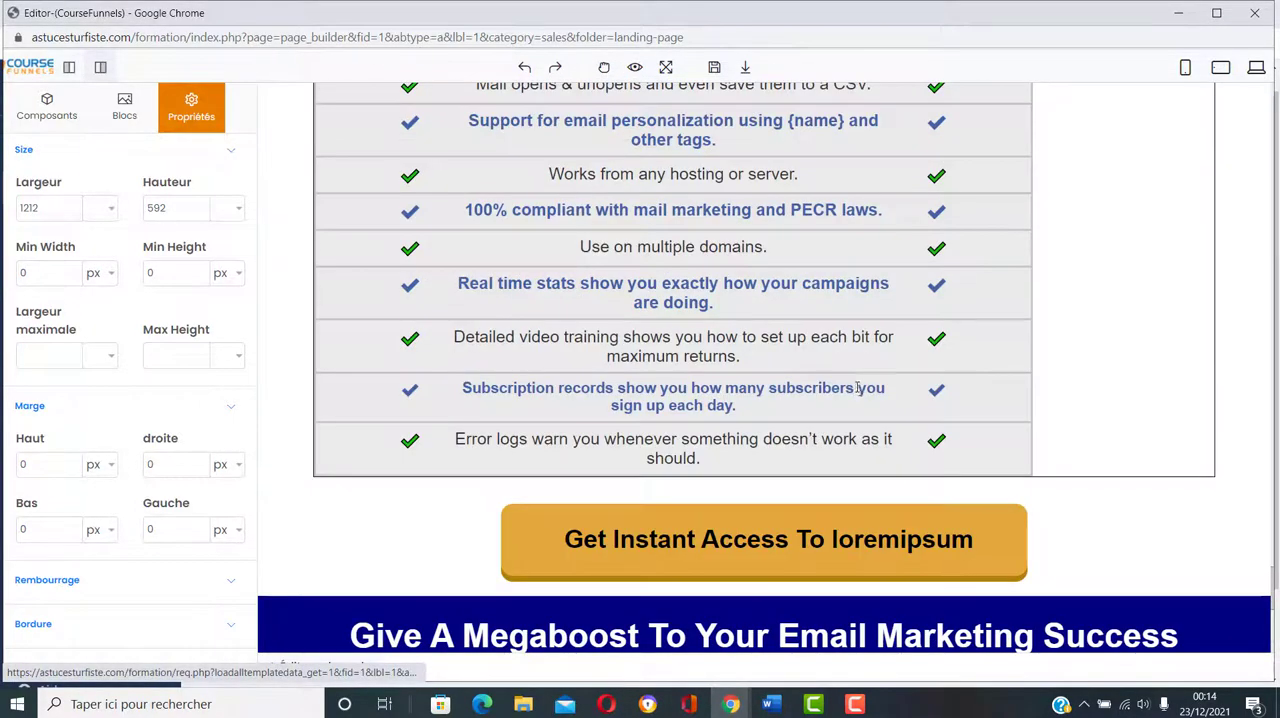
pyautogui.scroll(4, 852, 386)
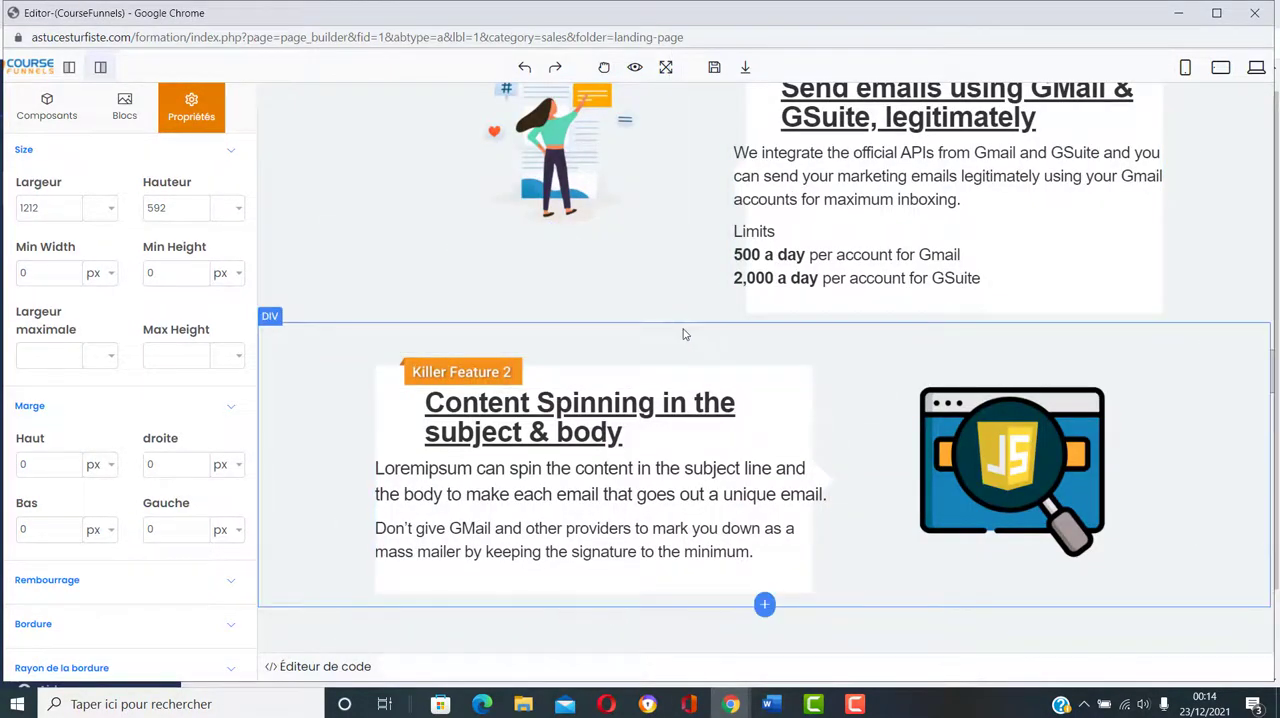
# Step: Preview the landing page's feature boxes and Killer Feature sections without the editing panels, and return to edit mode
pyautogui.click(633, 72)
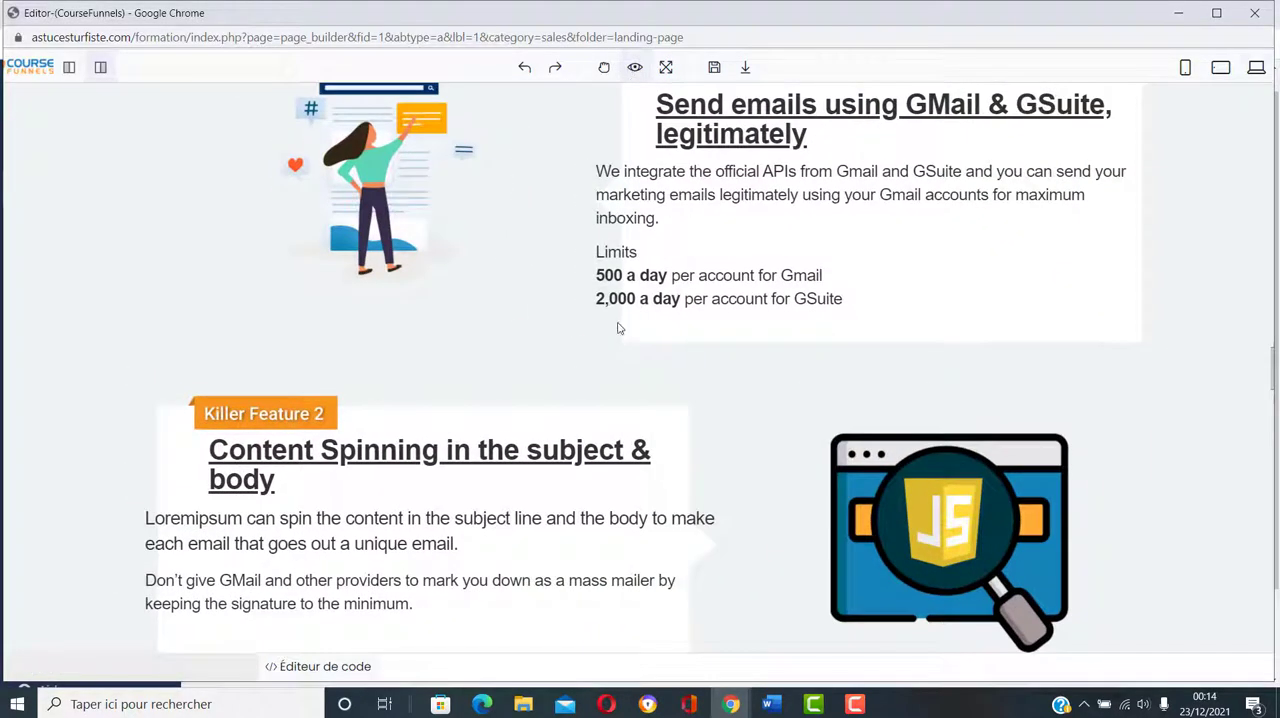
pyautogui.scroll(8, 826, 363)
pyautogui.scroll(15, 826, 363)
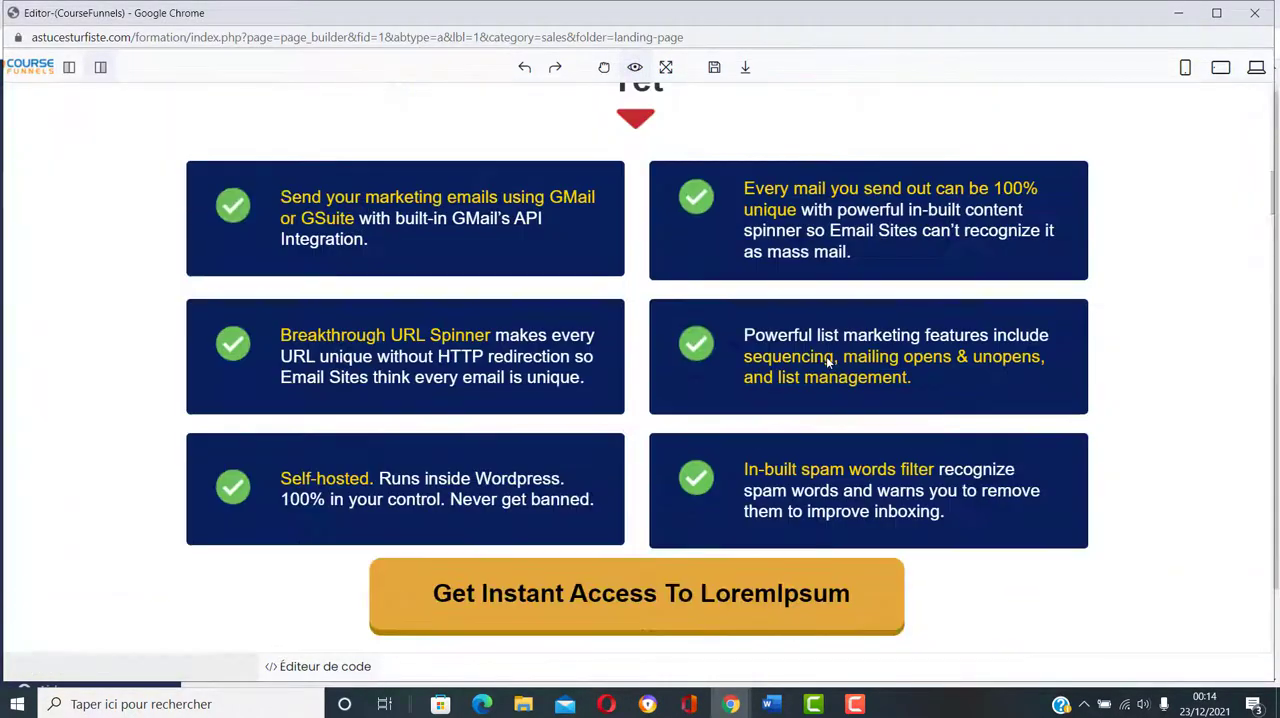
pyautogui.scroll(-20, 827, 363)
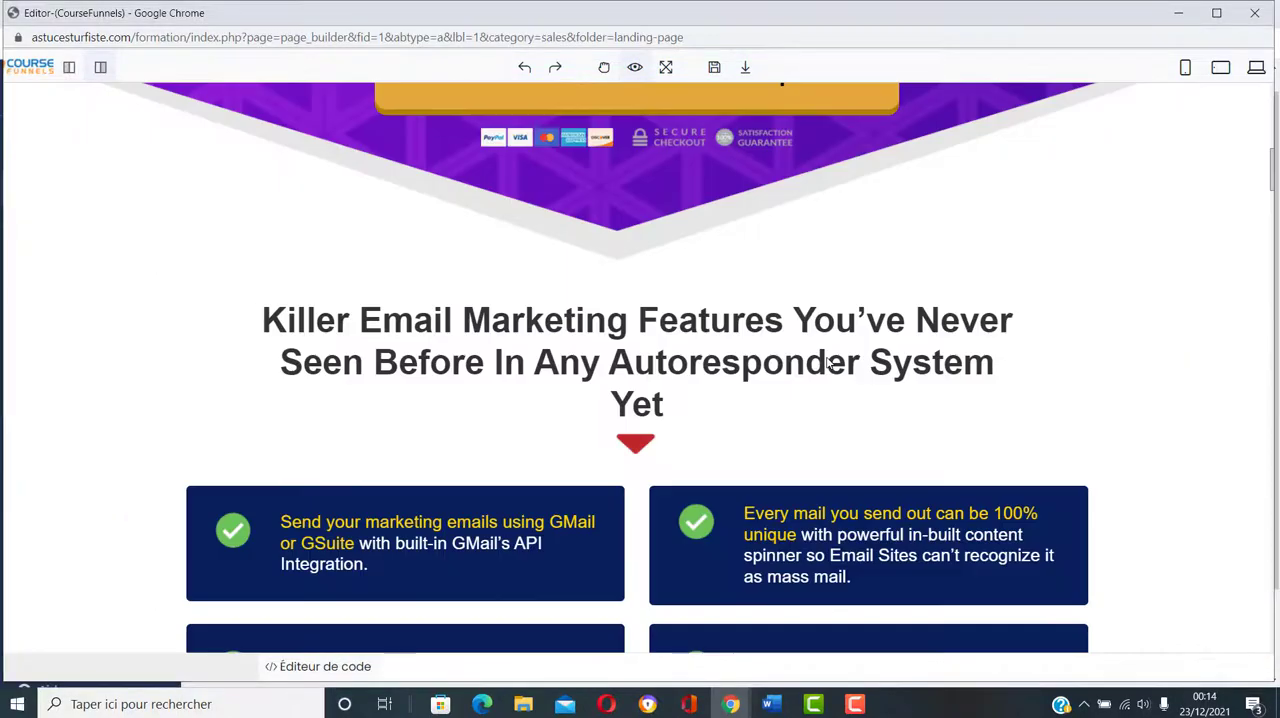
pyautogui.scroll(-20, 804, 382)
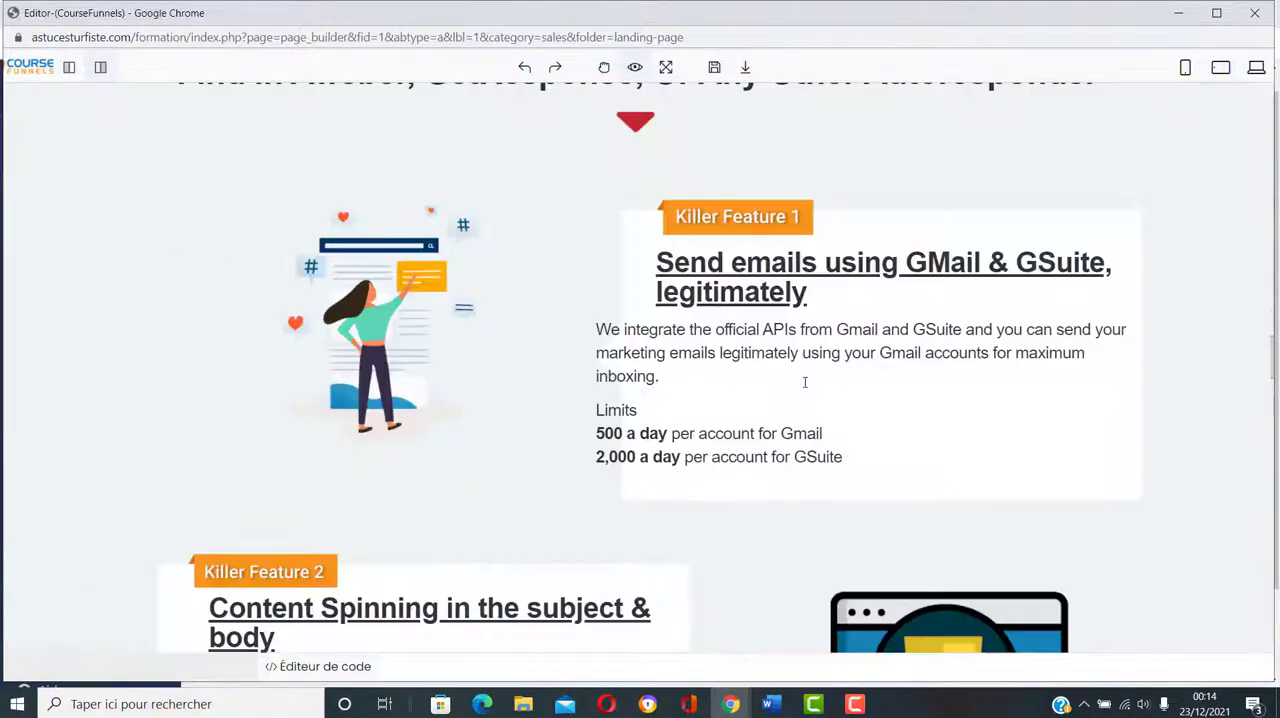
pyautogui.scroll(5, 804, 382)
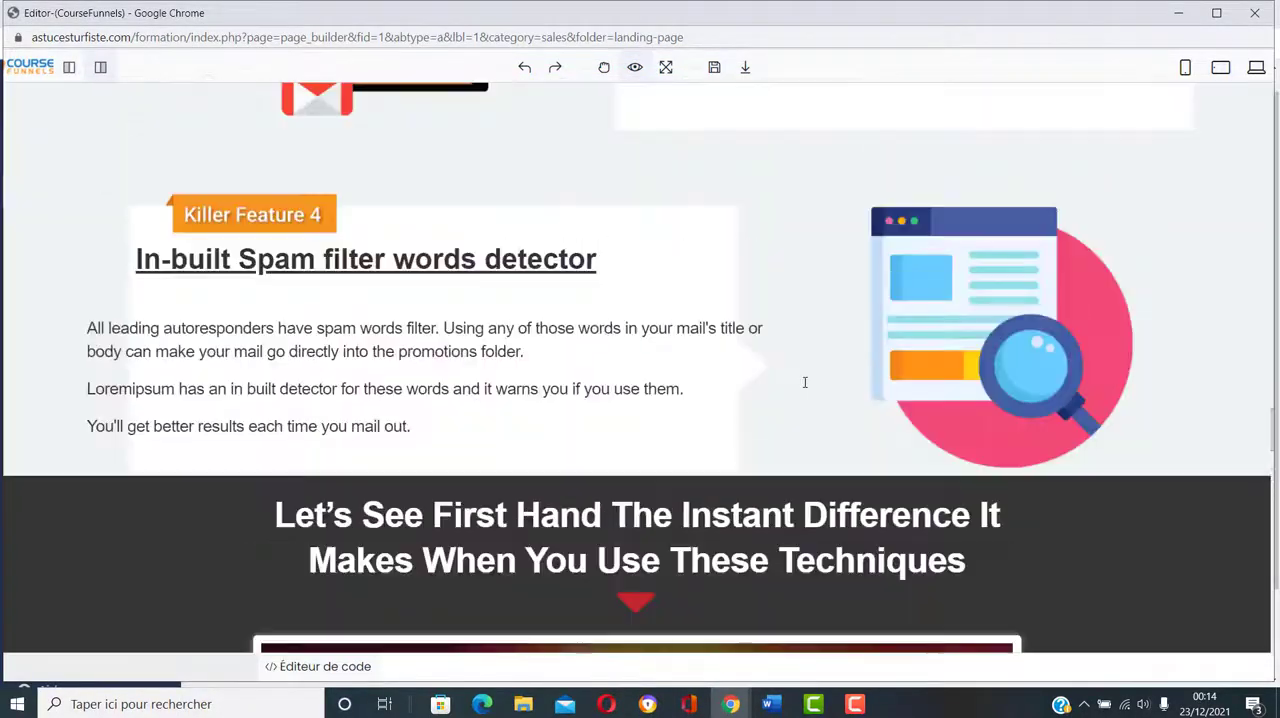
pyautogui.click(634, 70)
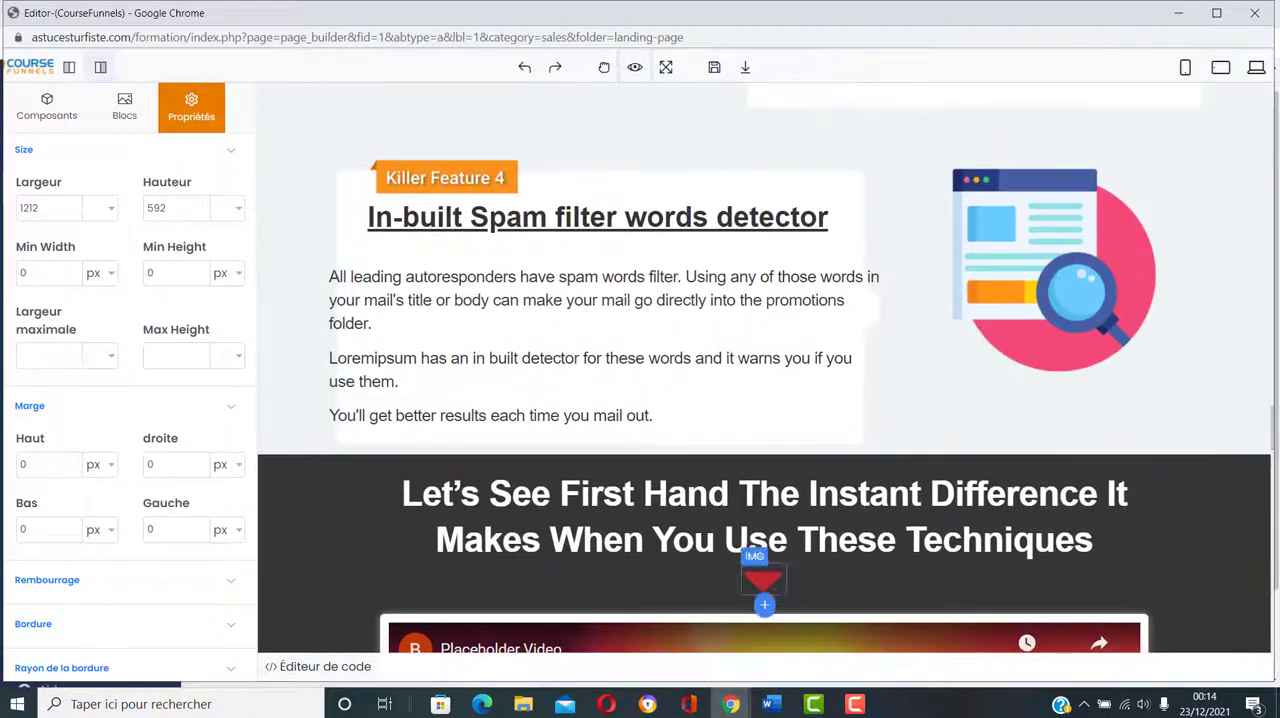
# Step: Save the landing page and close its editor window
pyautogui.click(713, 68)
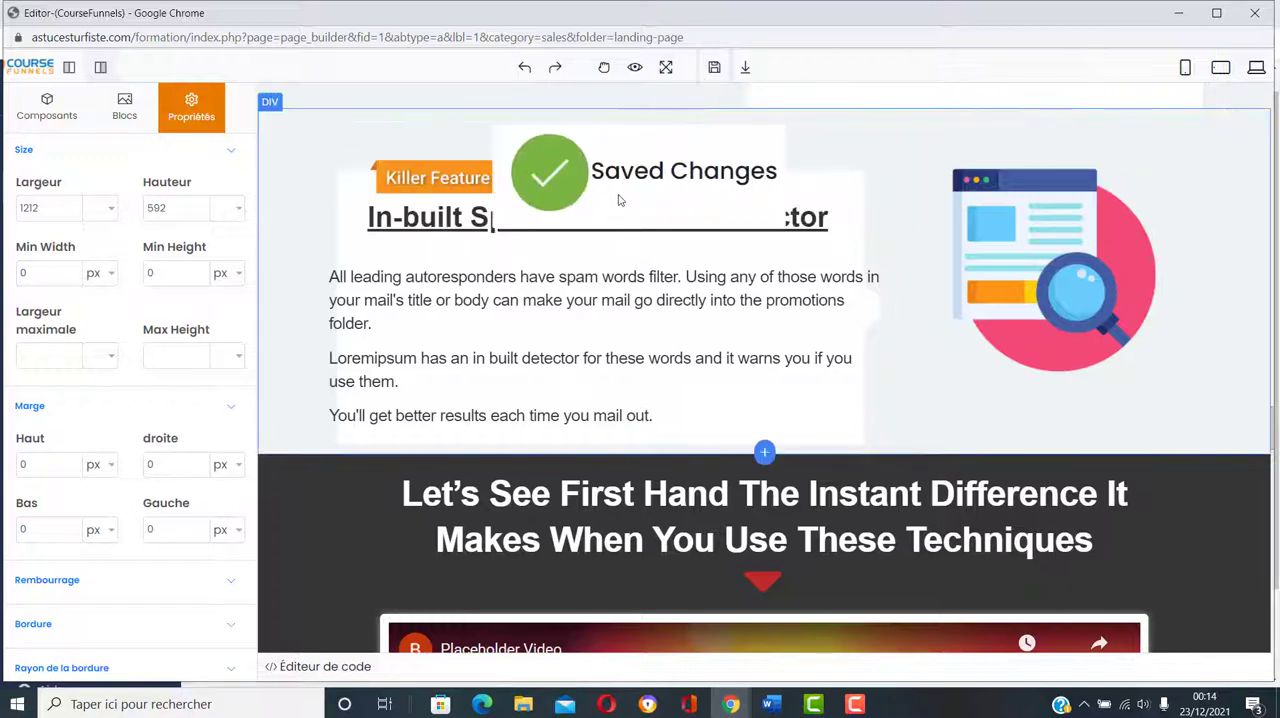
pyautogui.click(1253, 18)
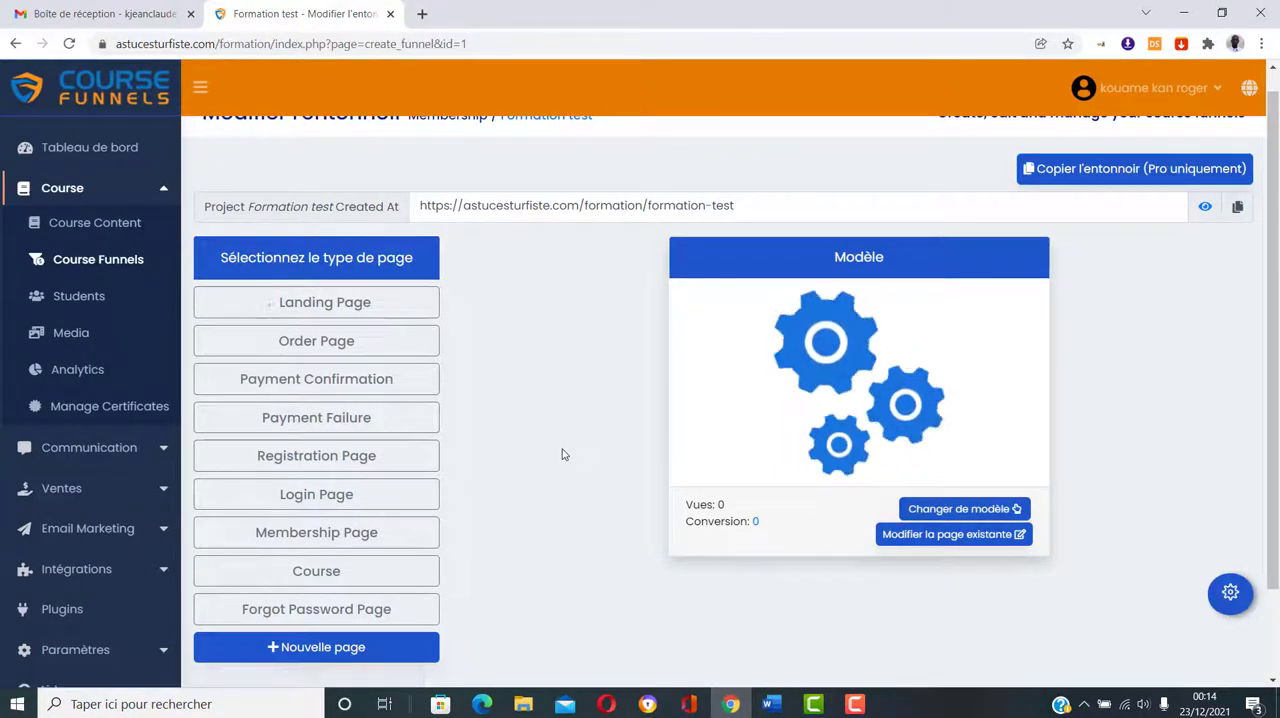
# Step: Select the funnel's Order Page and open the existing page for editing
pyautogui.click(316, 345)
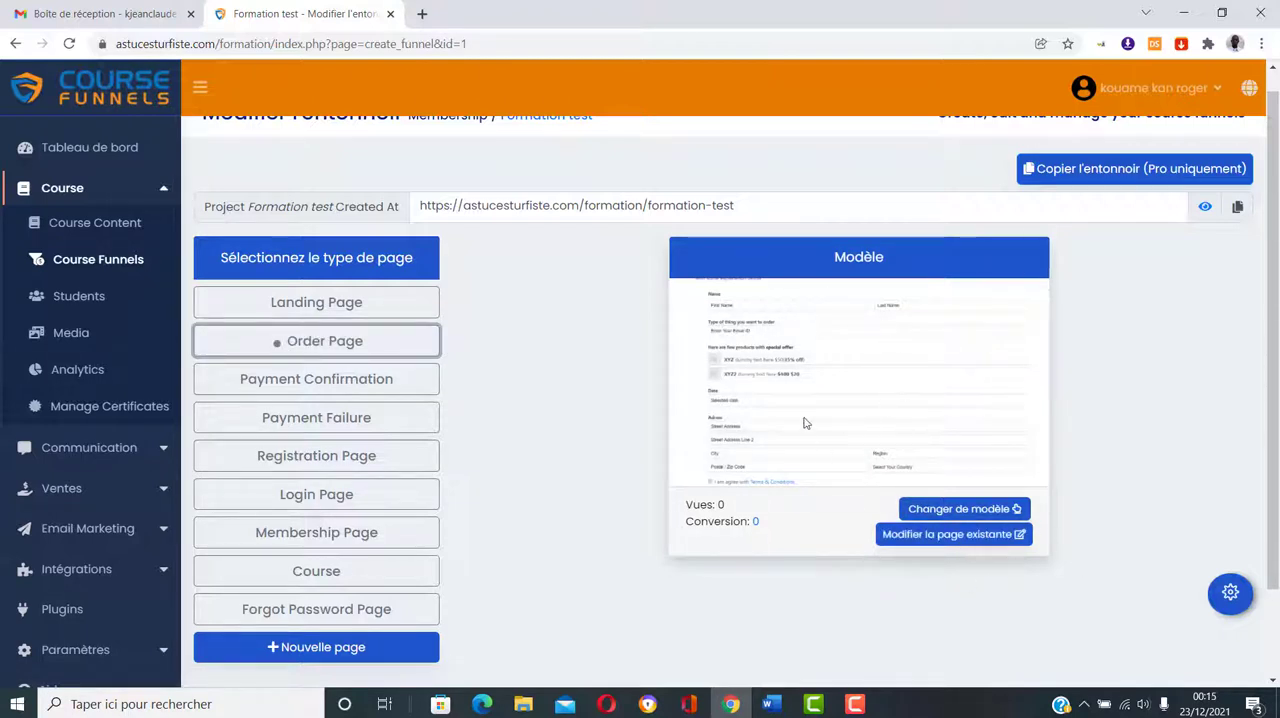
pyautogui.click(1008, 509)
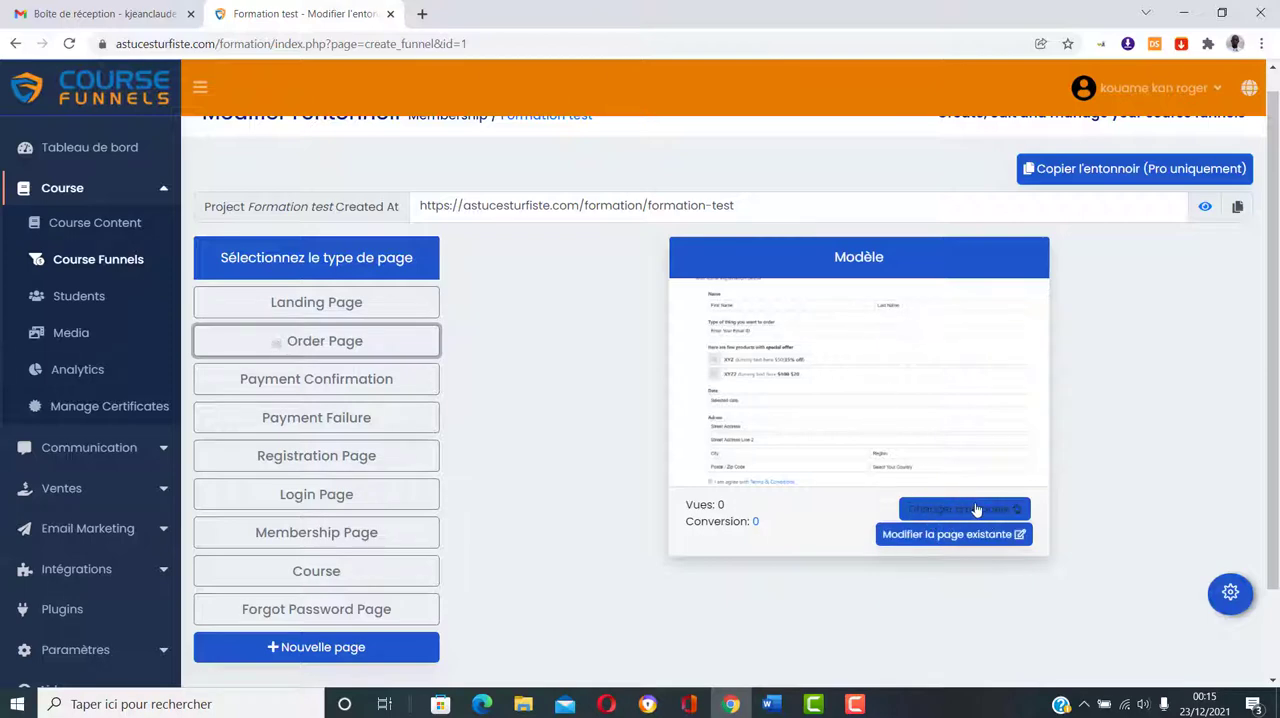
pyautogui.click(930, 537)
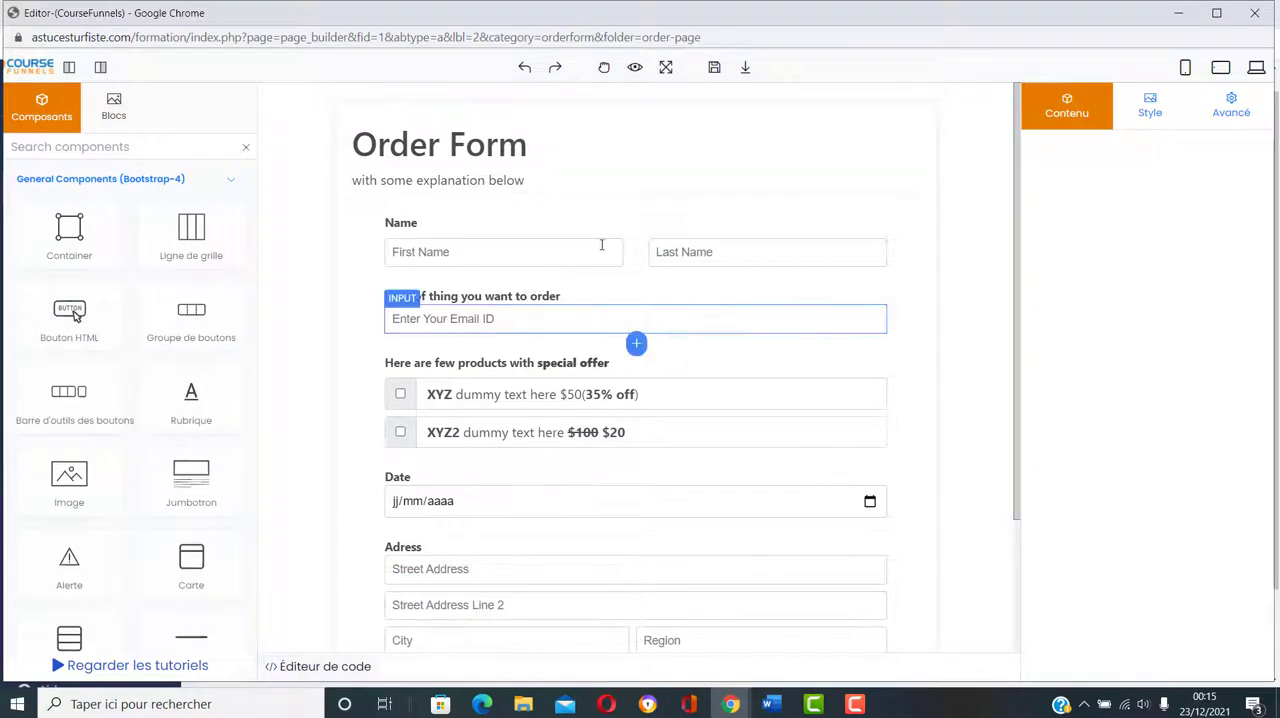
# Step: Look over the Order Form from the name fields down to the Submit button and save the page as it is
pyautogui.scroll(-3, 731, 390)
pyautogui.scroll(3, 726, 418)
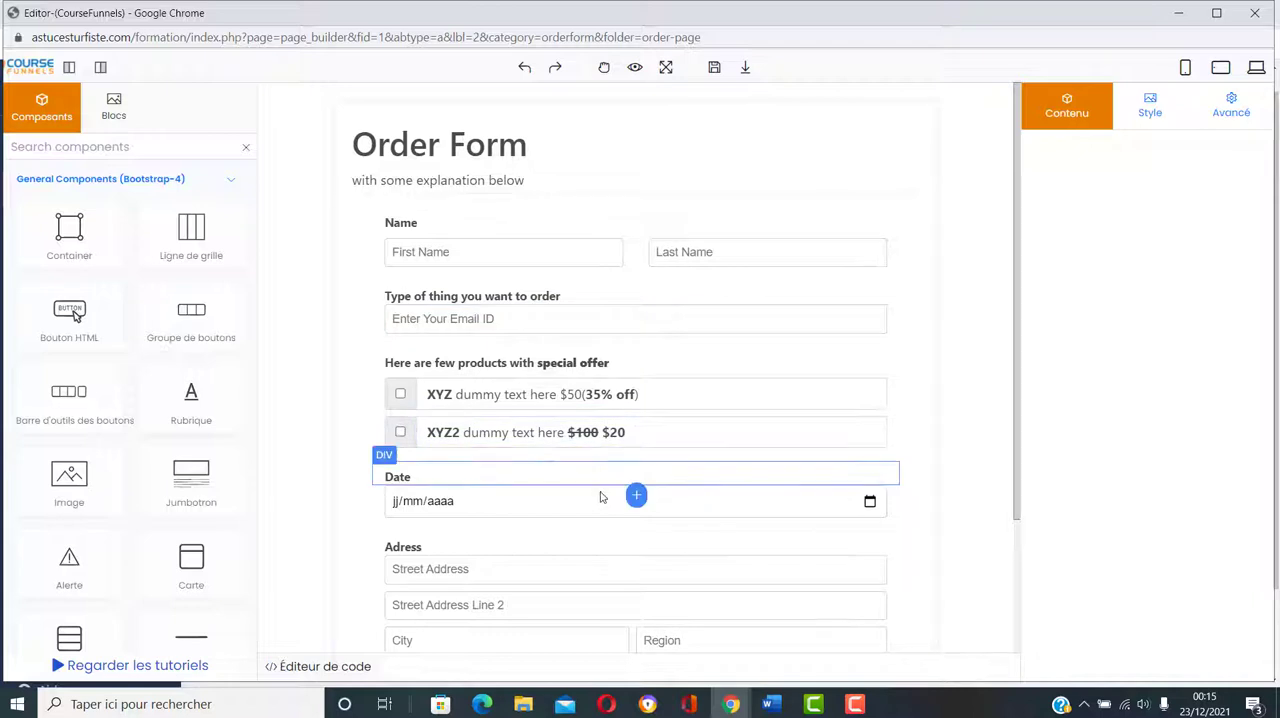
pyautogui.scroll(-2, 580, 543)
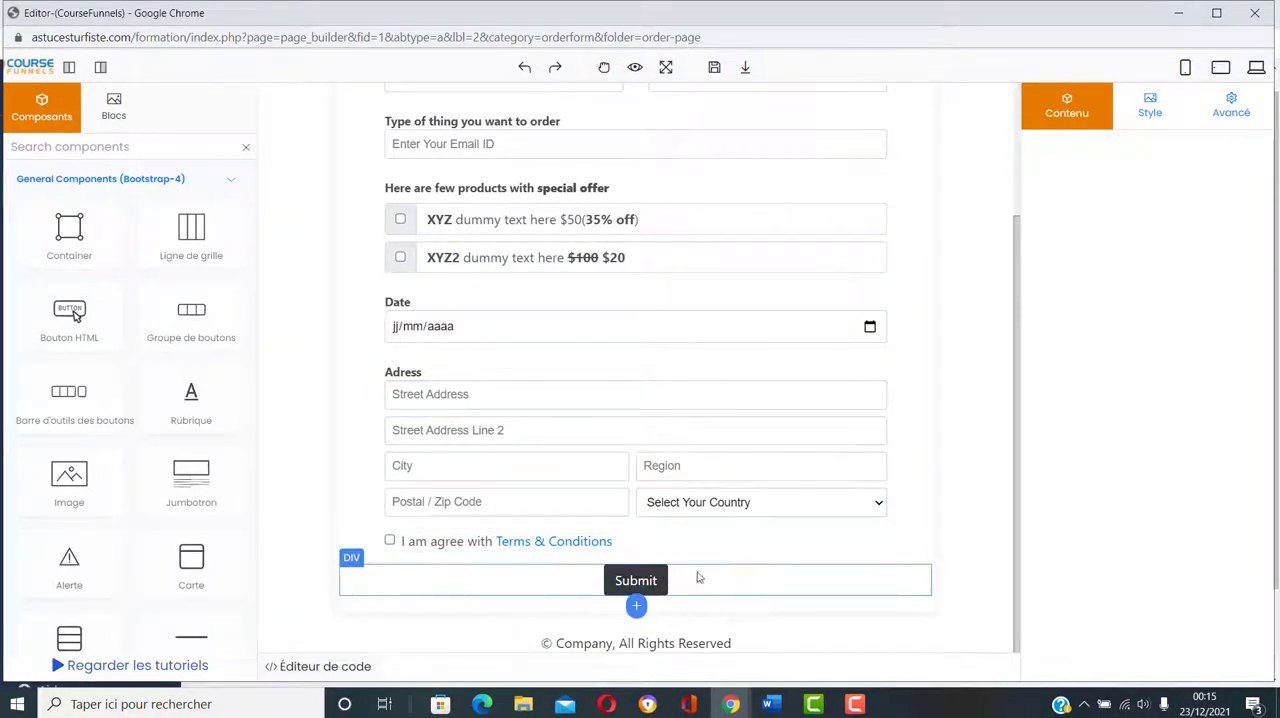
pyautogui.scroll(2, 725, 573)
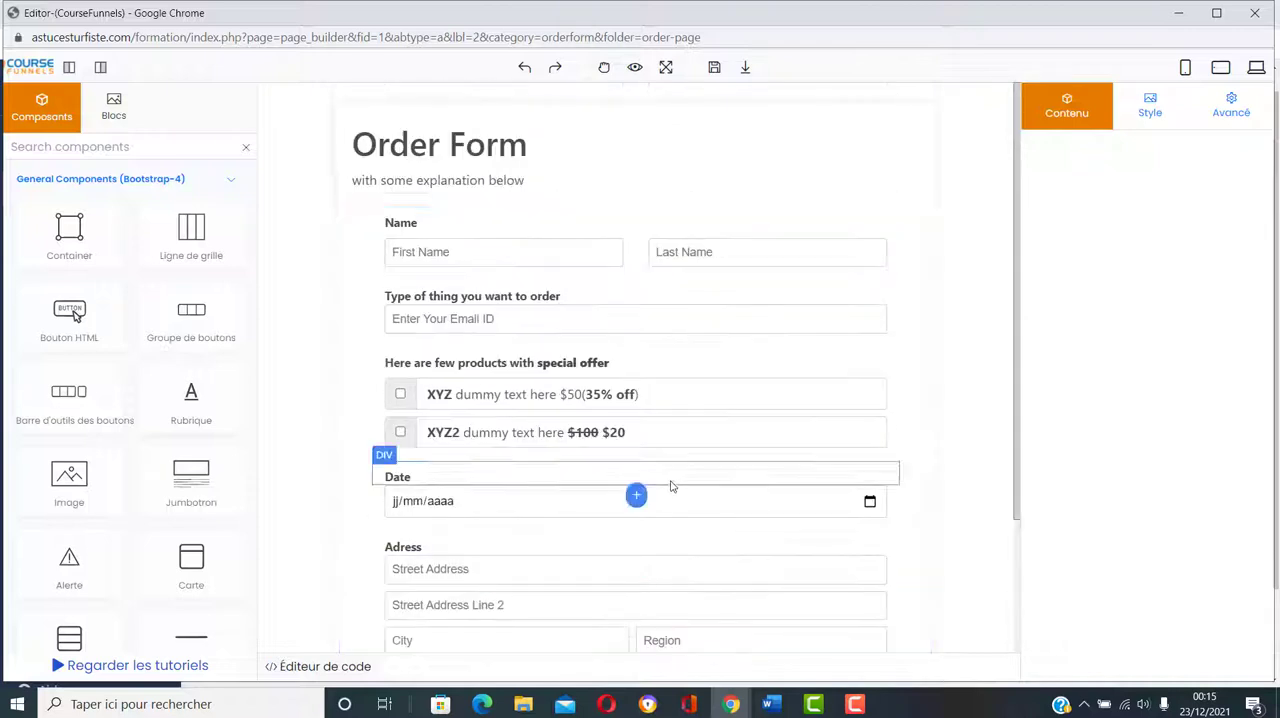
pyautogui.click(713, 70)
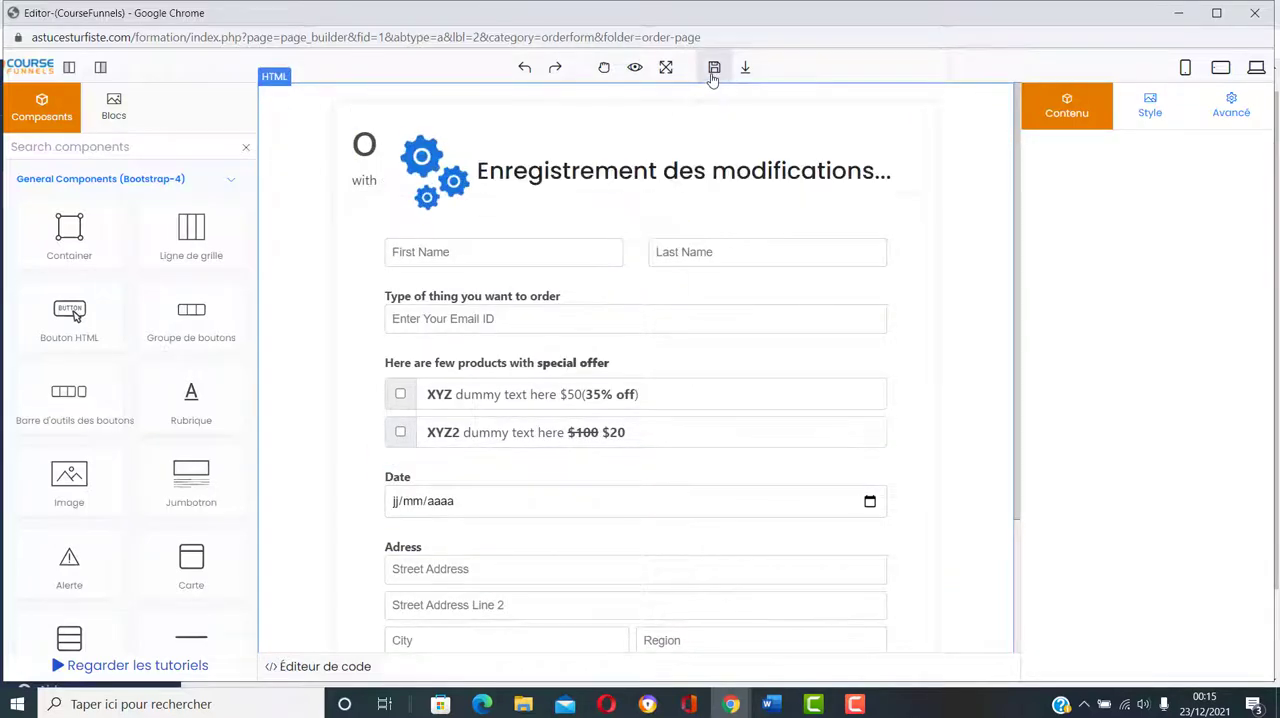
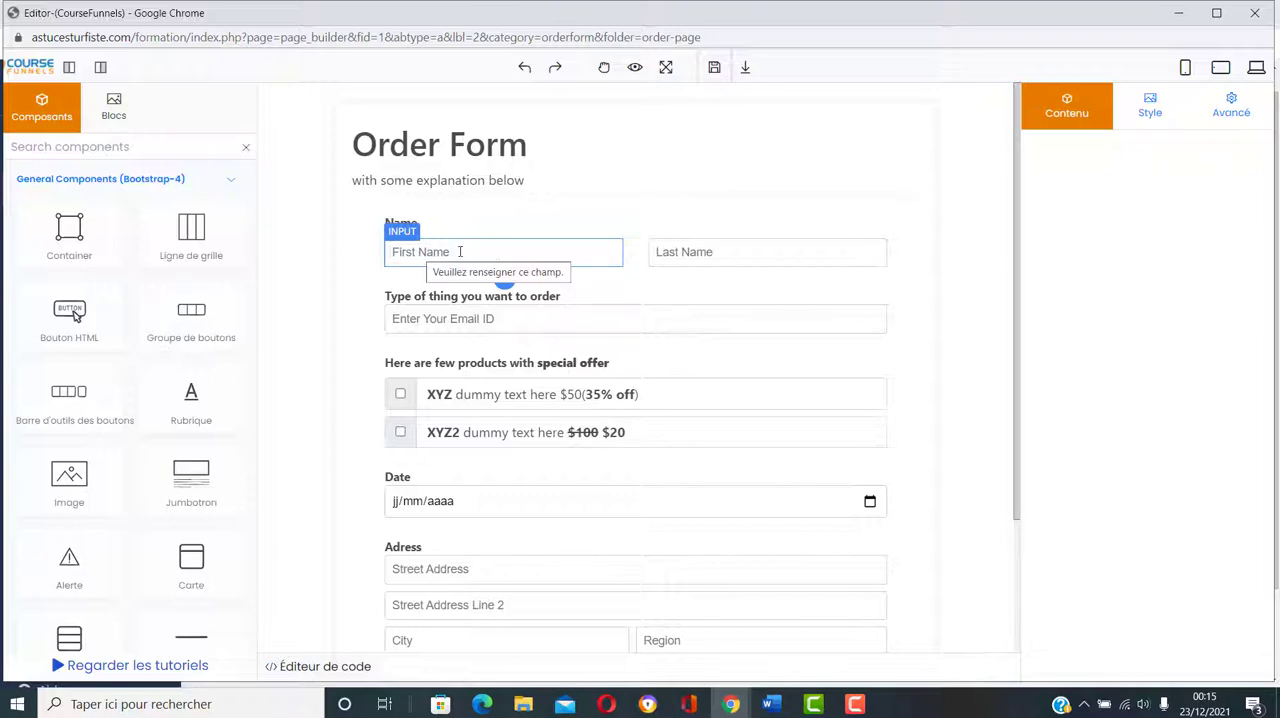
# Step: Set the input name of the order form's First Name field to firstname
pyautogui.click(460, 252)
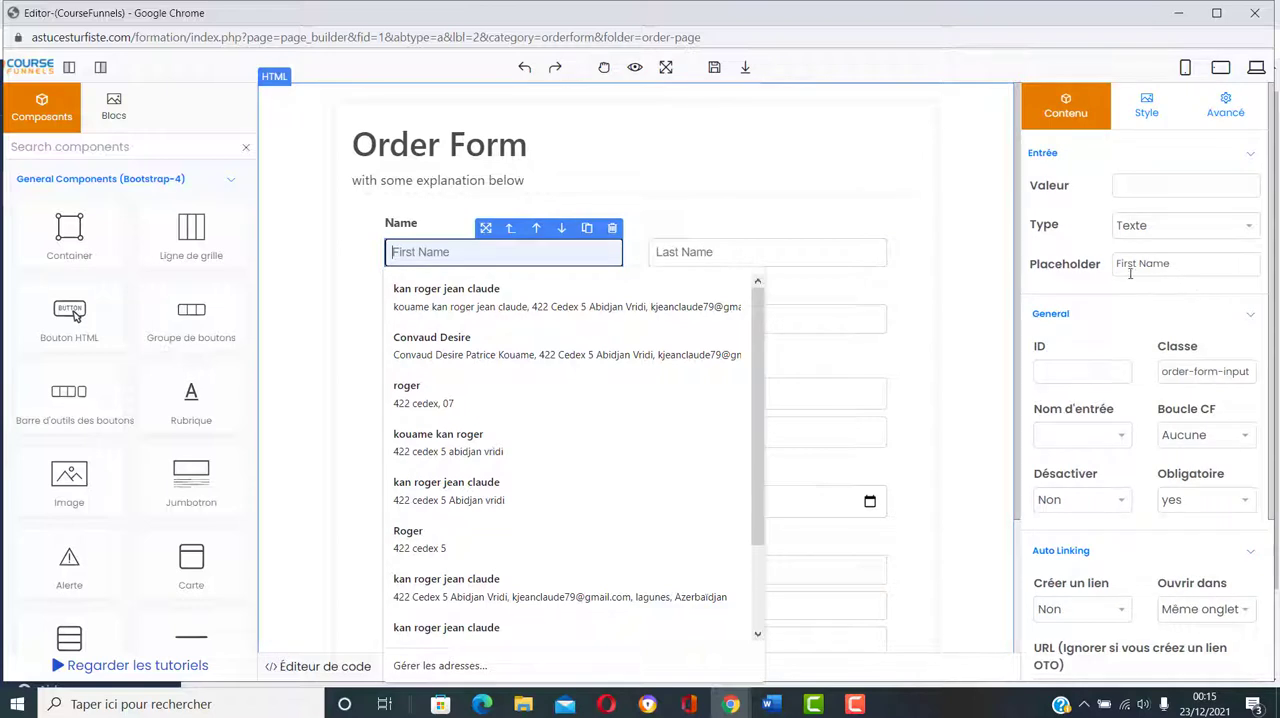
pyautogui.scroll(-5, 1120, 325)
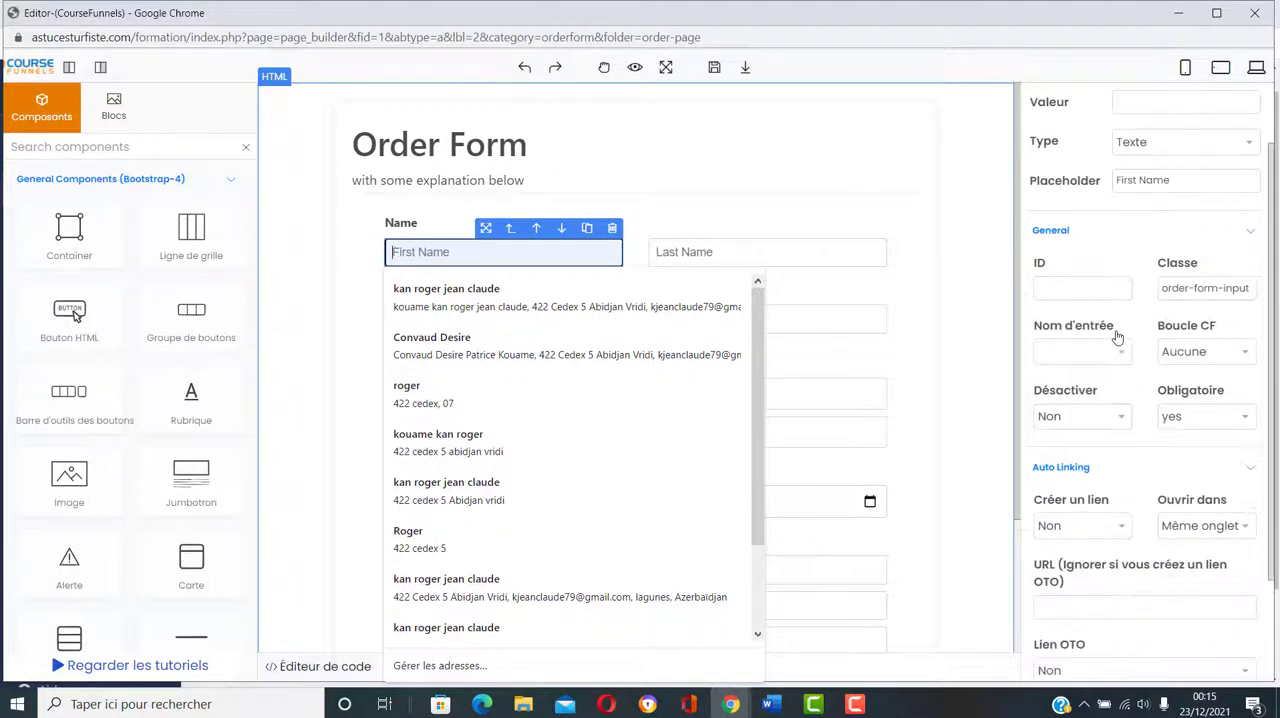
pyautogui.scroll(5, 1118, 338)
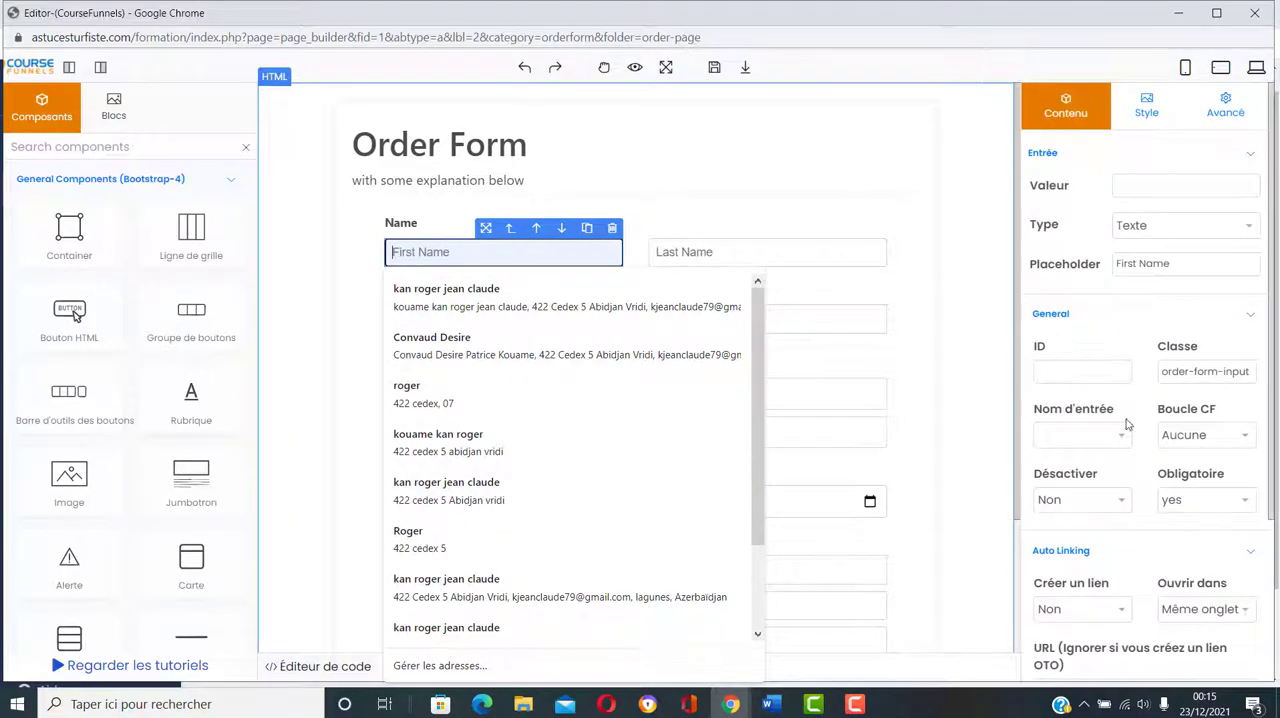
pyautogui.scroll(-1, 1143, 500)
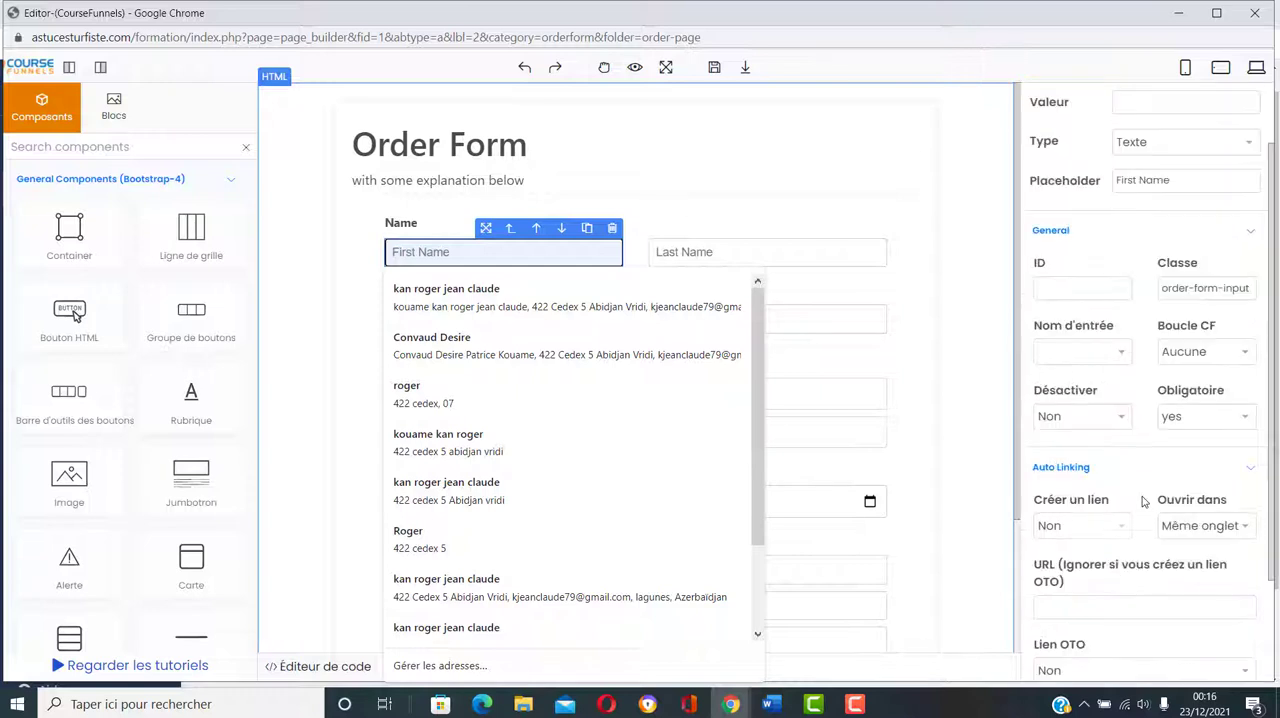
pyautogui.click(1122, 352)
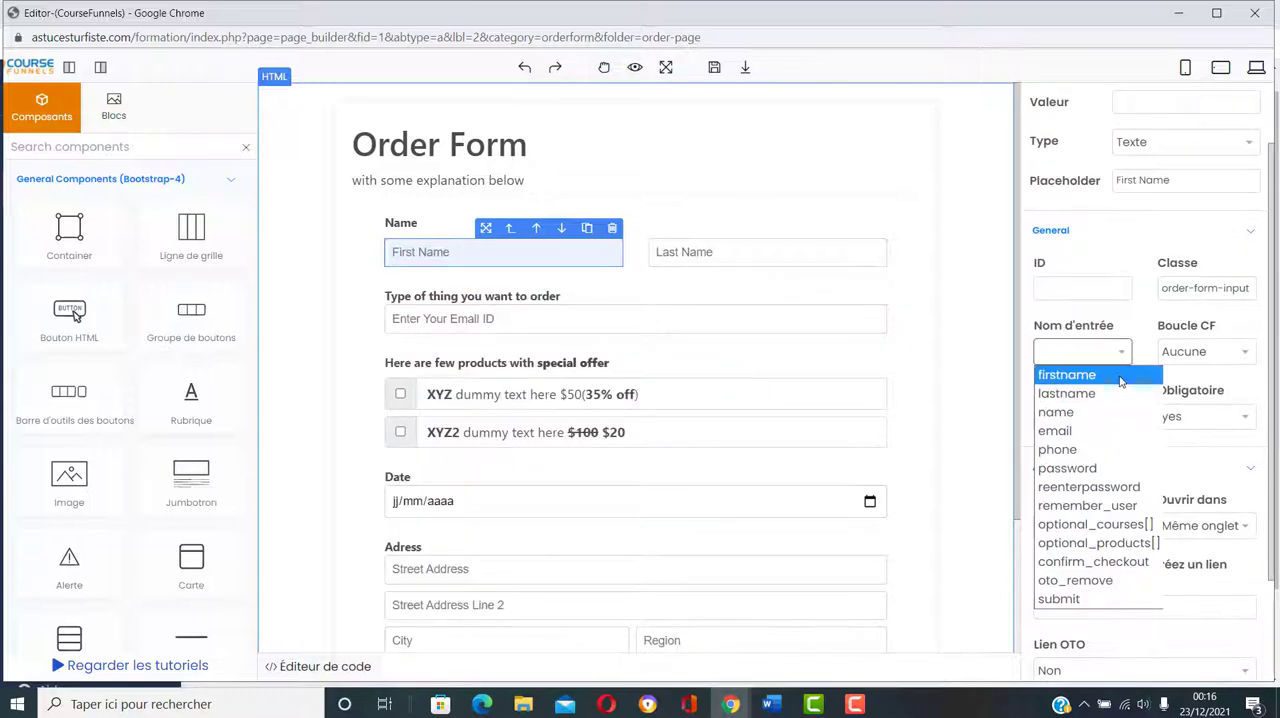
pyautogui.click(1122, 376)
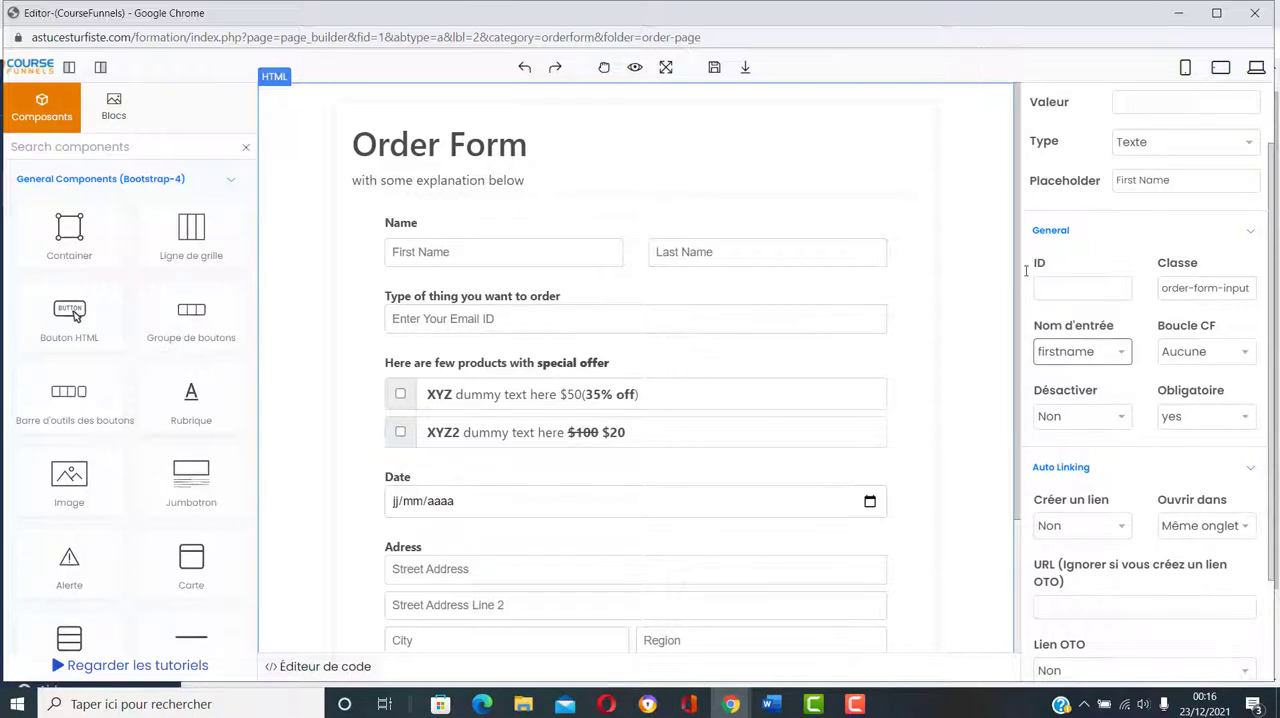
pyautogui.click(500, 252)
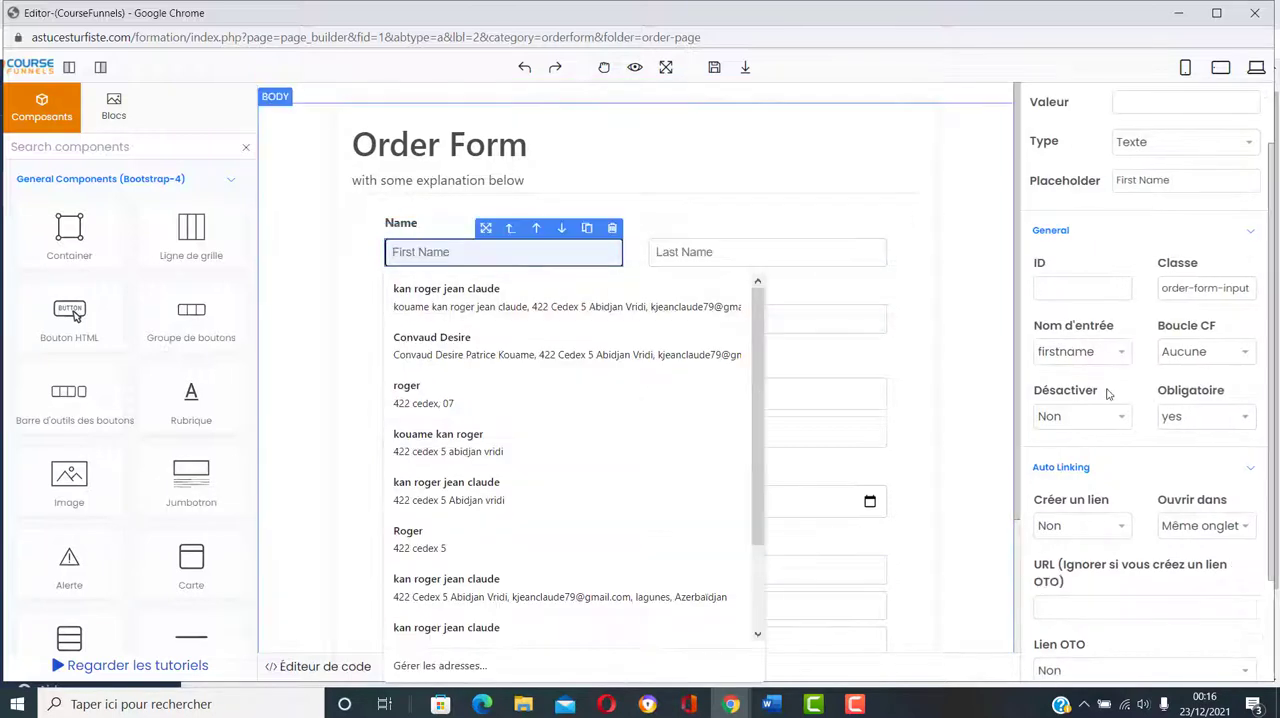
pyautogui.click(1122, 353)
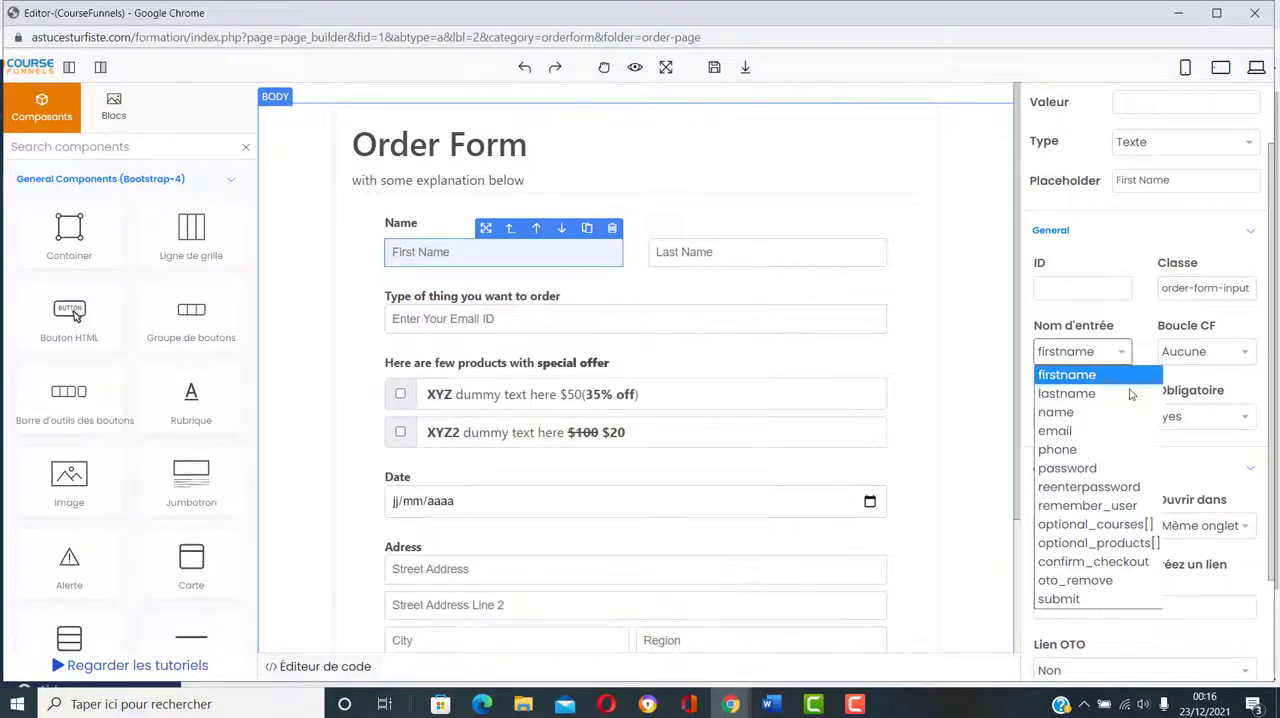
pyautogui.click(1116, 376)
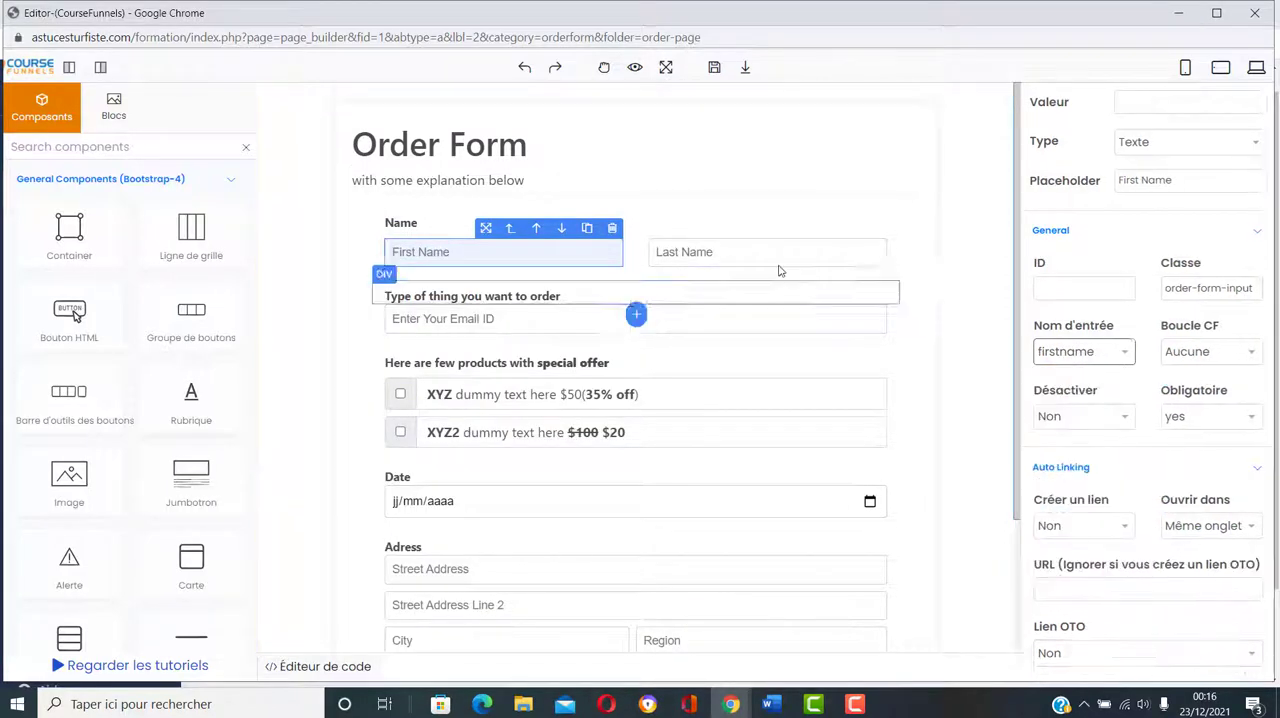
# Step: Set the input name of the Last Name field to lastname and that of the email field to email
pyautogui.click(717, 256)
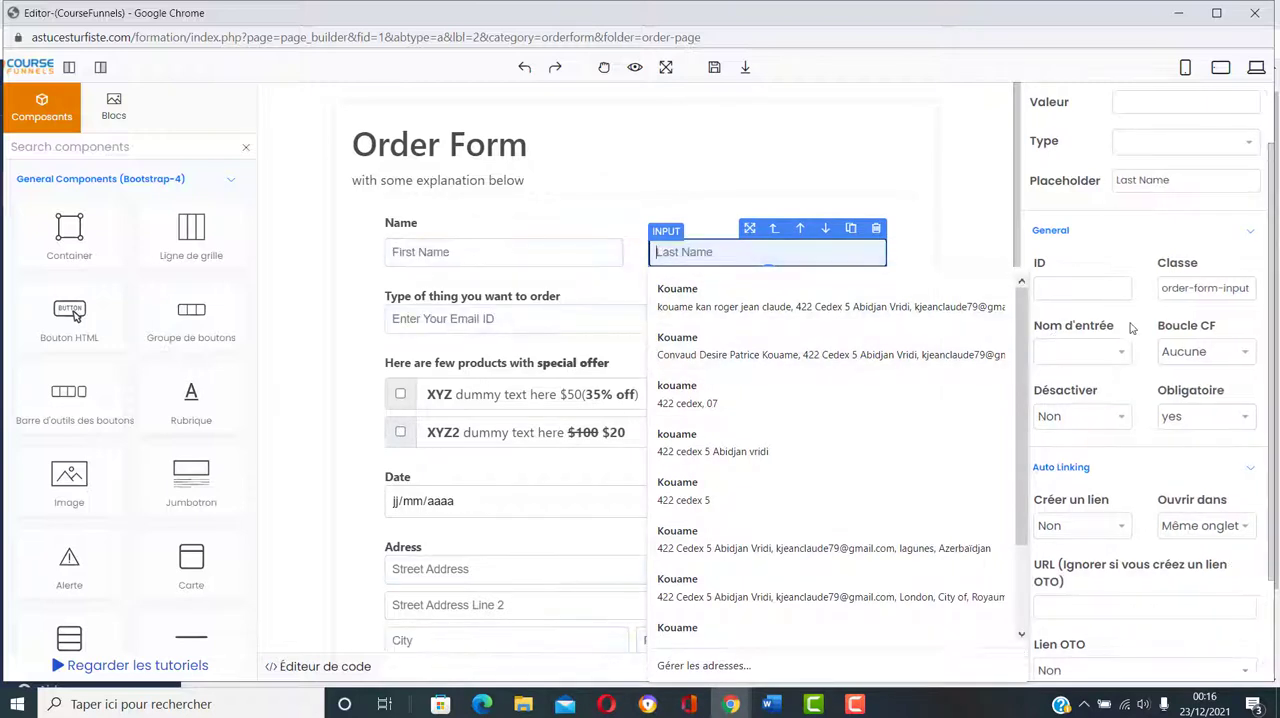
pyautogui.click(1126, 352)
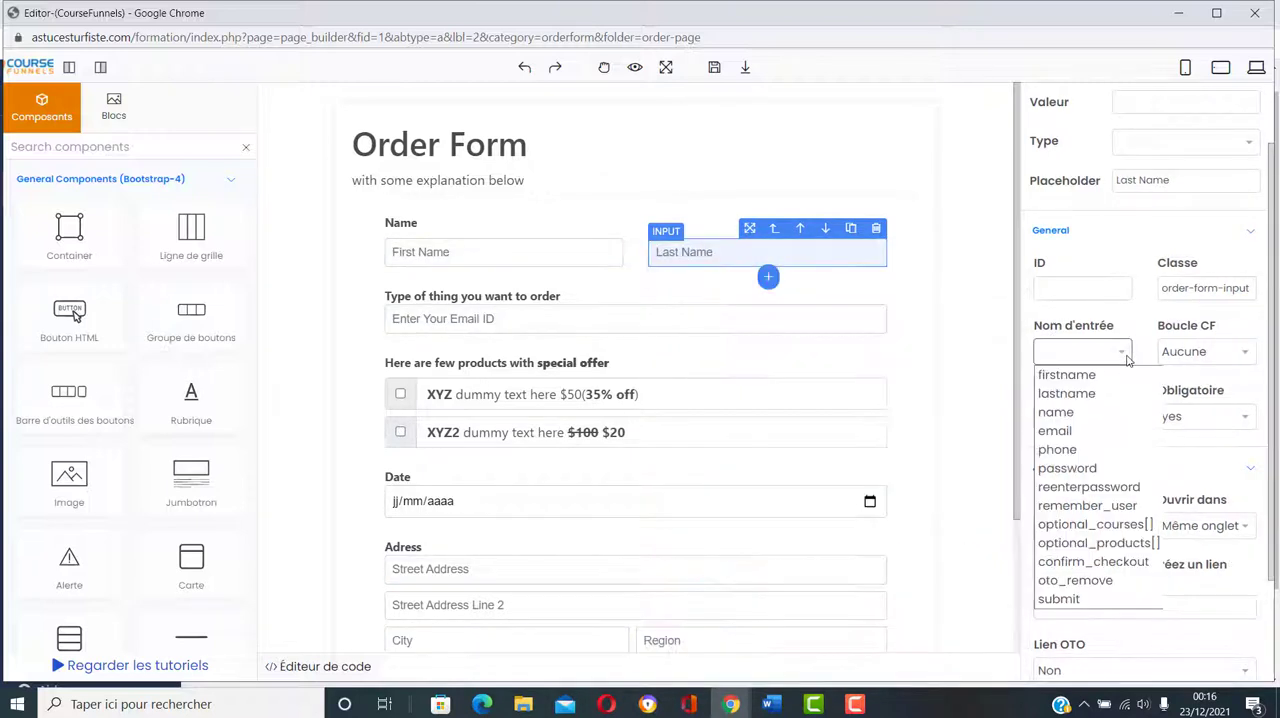
pyautogui.click(1105, 393)
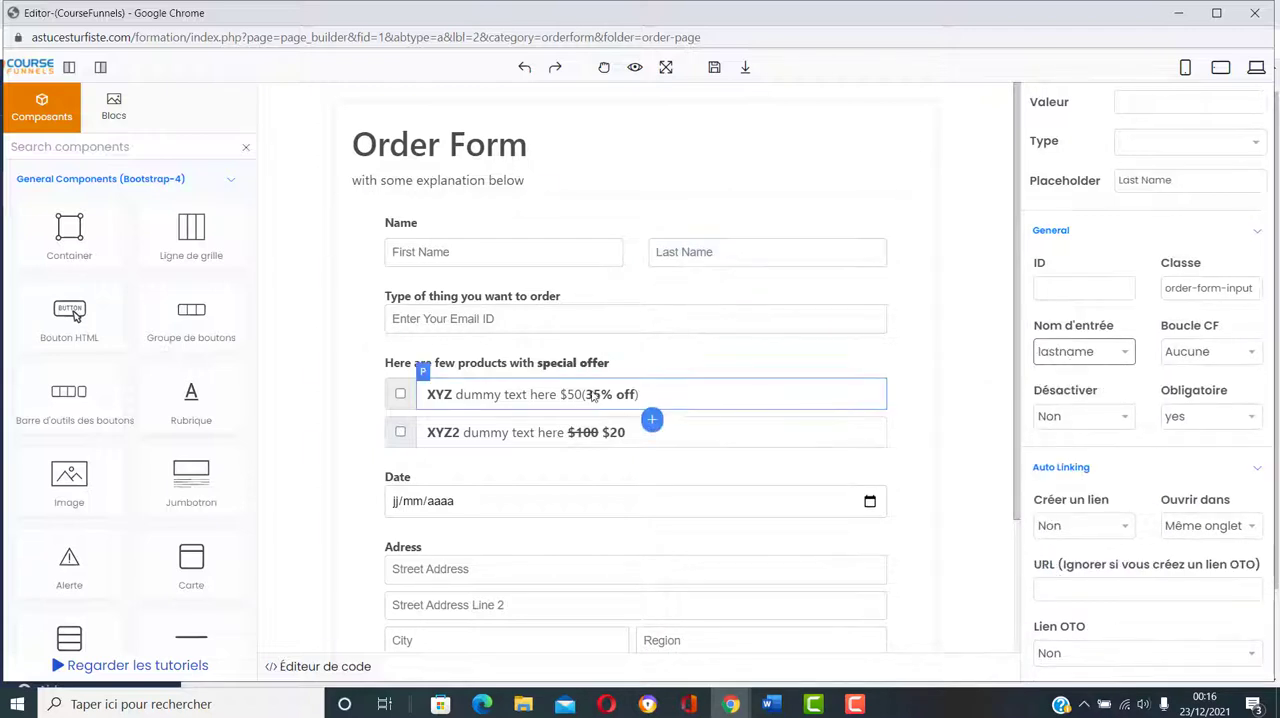
pyautogui.click(508, 318)
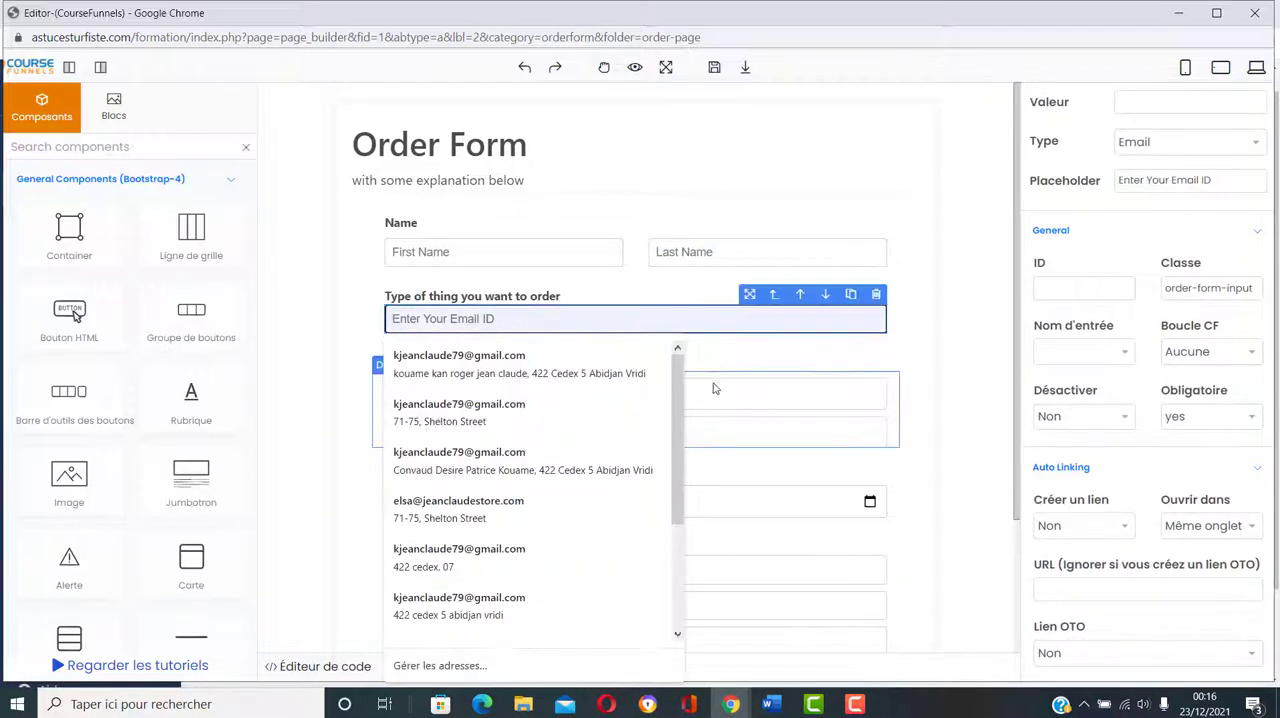
pyautogui.click(1122, 356)
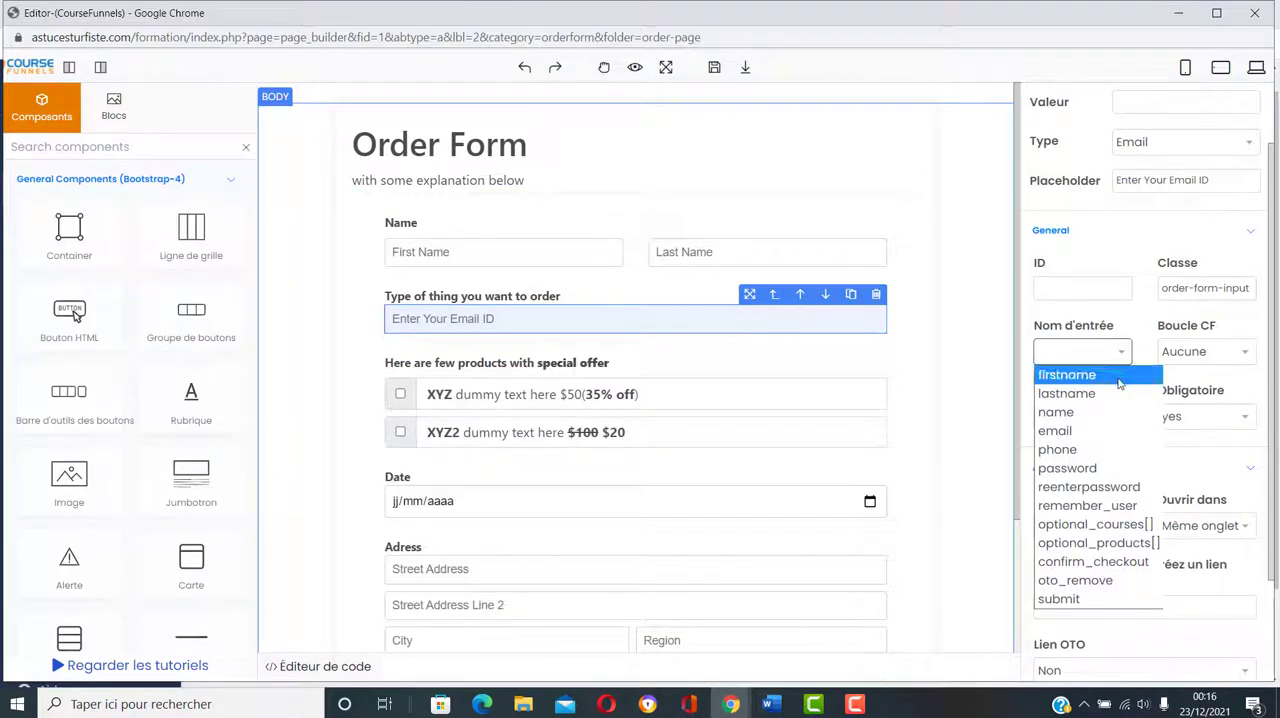
pyautogui.click(1105, 431)
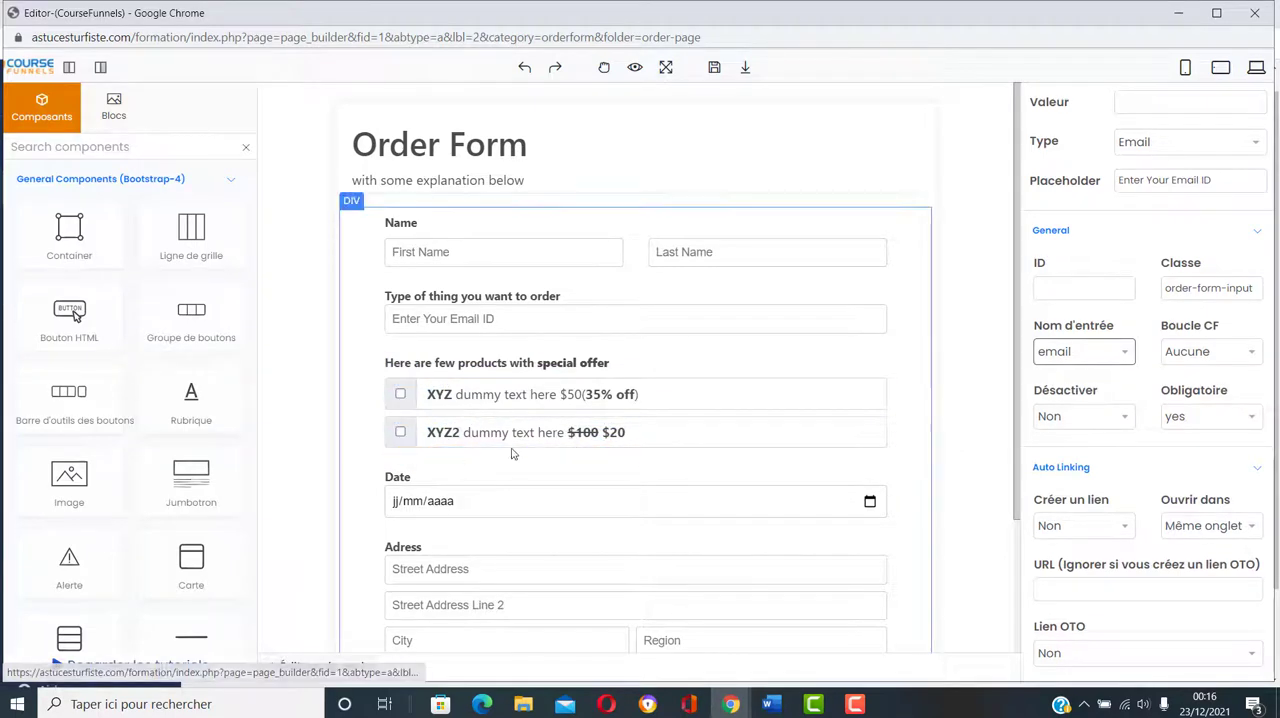
# Step: Change the text of the order form's Submit button to VALIDER
pyautogui.click(399, 390)
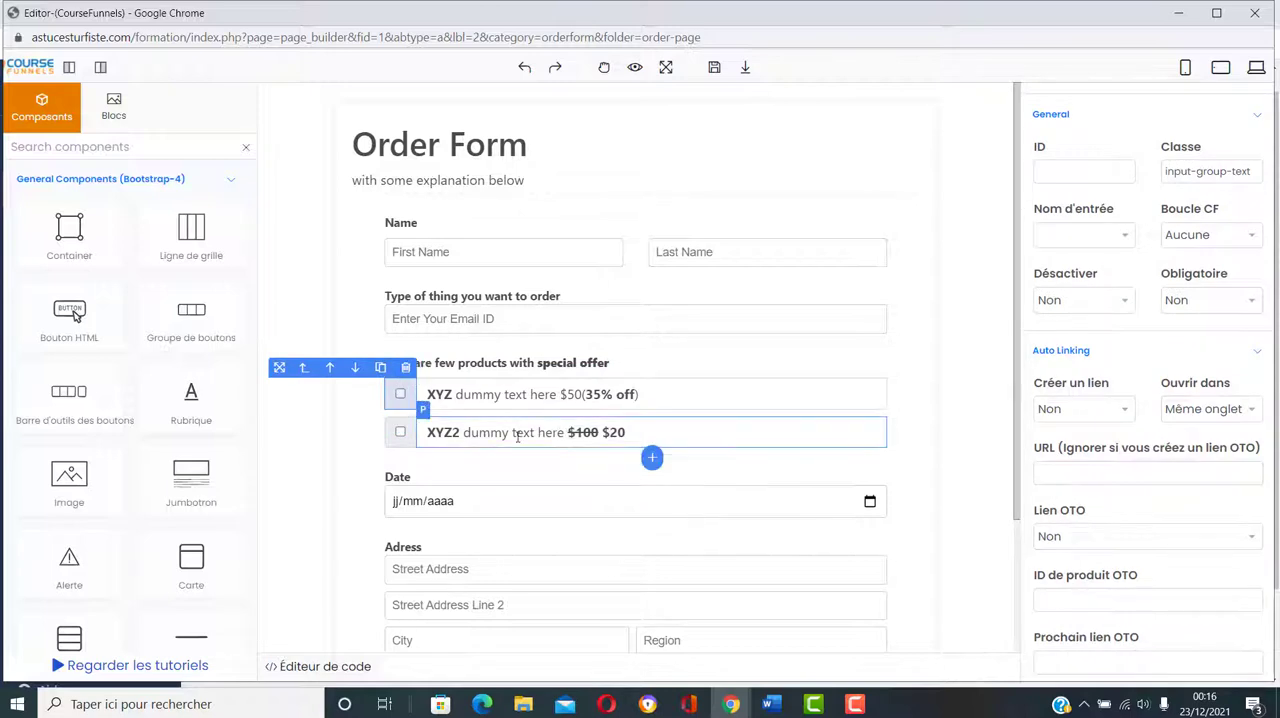
pyautogui.scroll(-2, 640, 480)
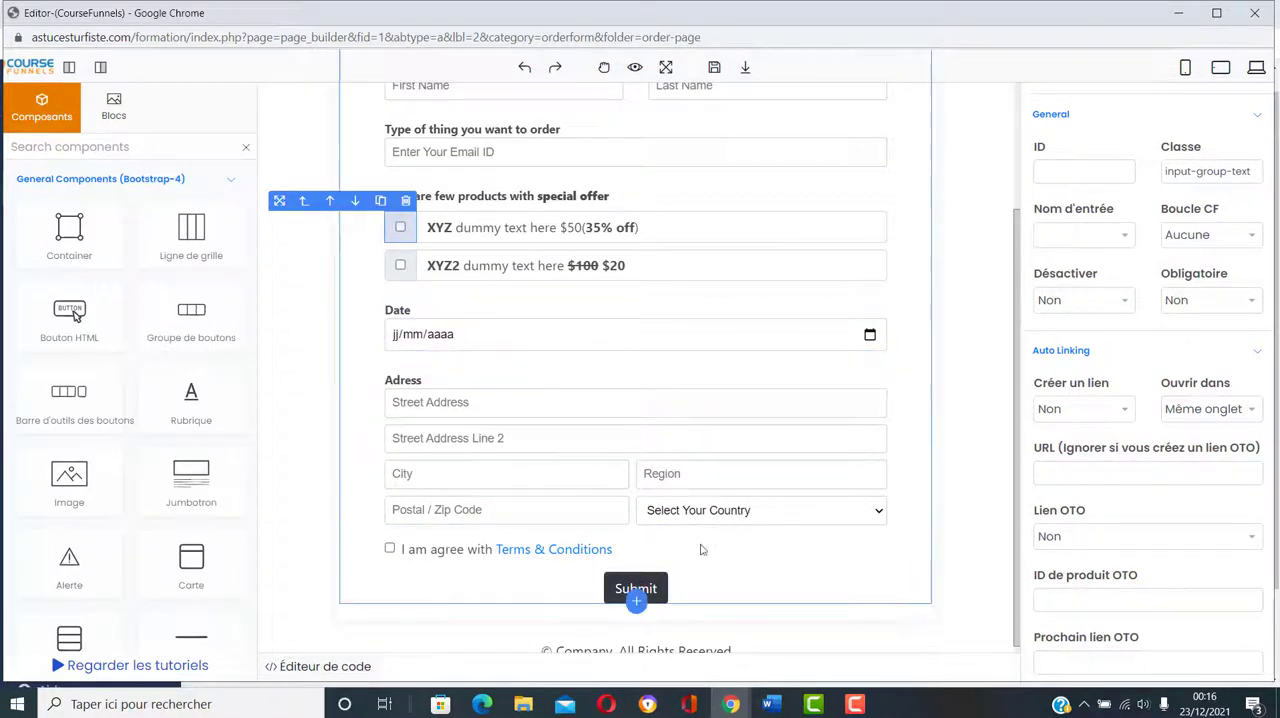
pyautogui.click(632, 597)
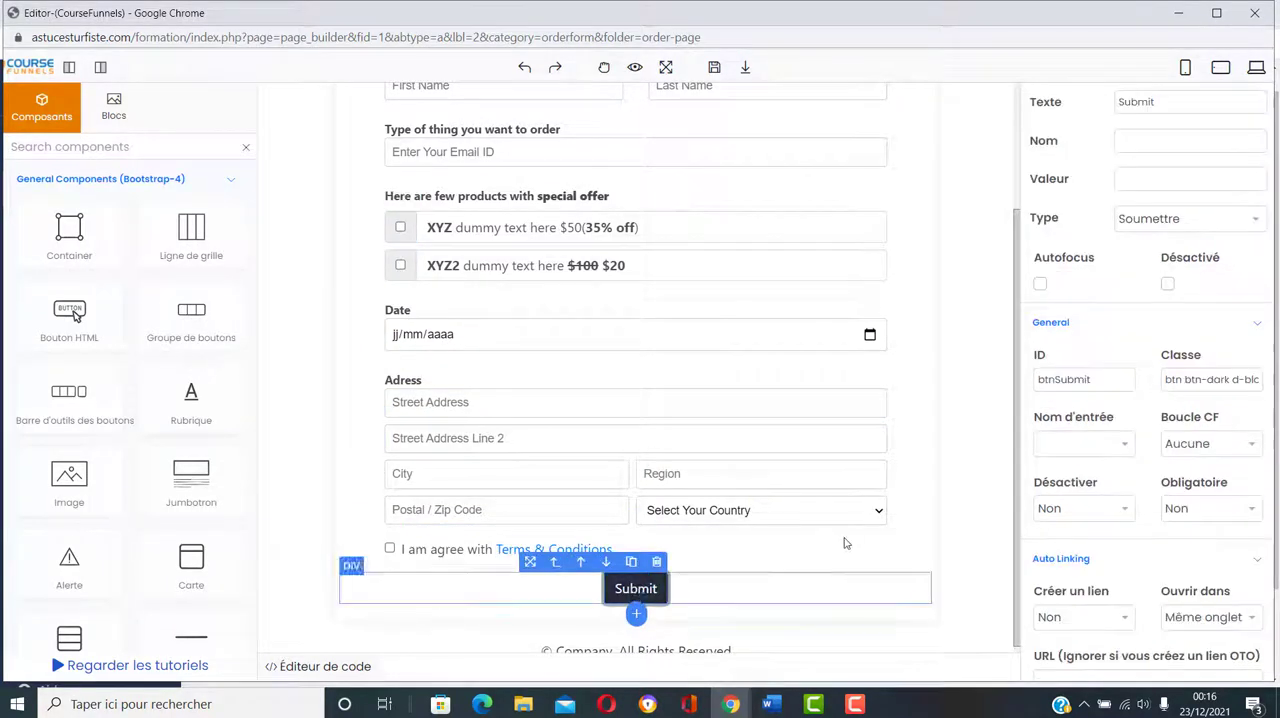
pyautogui.click(1160, 104)
pyautogui.moveTo(1164, 98); pyautogui.dragTo(1119, 100)
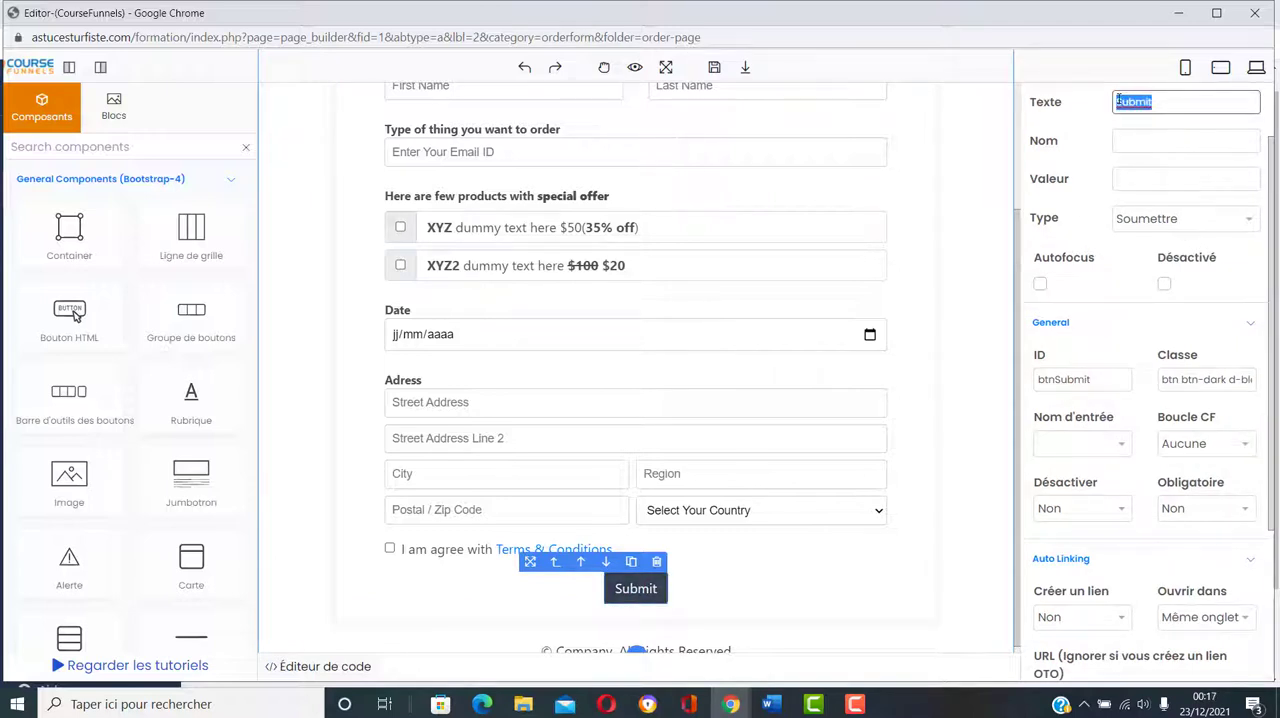
pyautogui.press('BackSpace')
pyautogui.click(1085, 125)
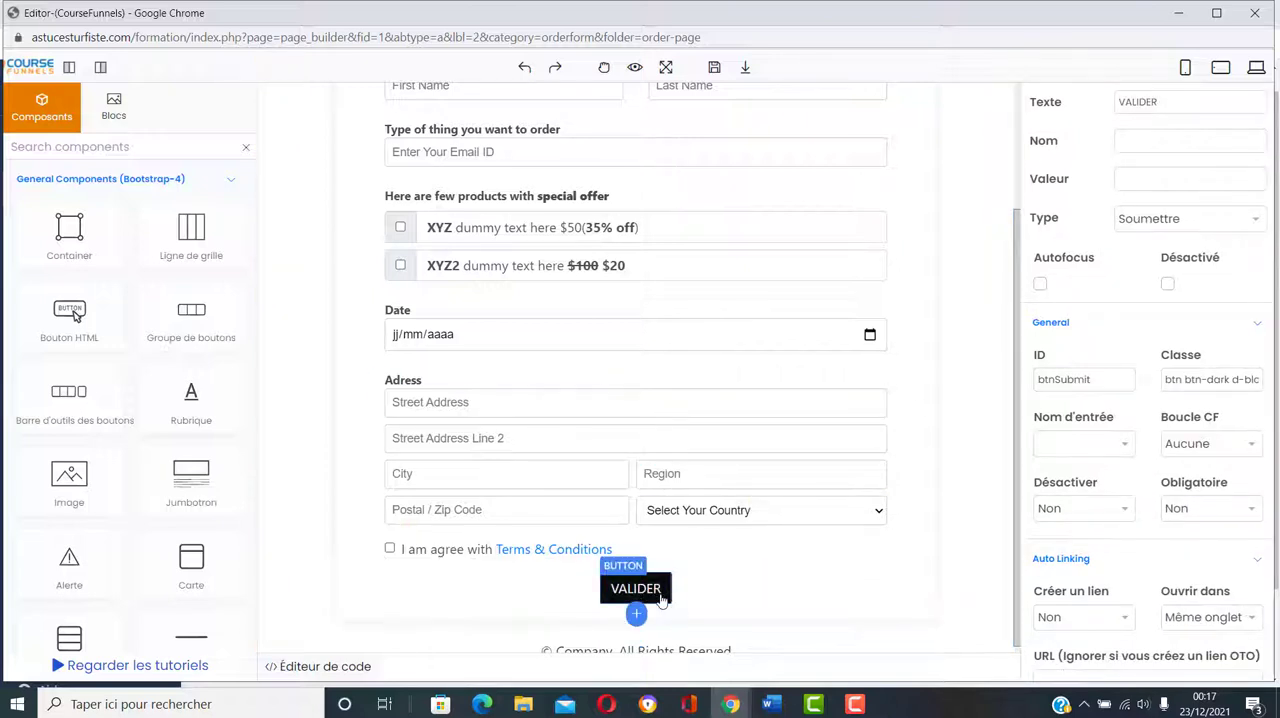
# Step: Examine the country list's options and the settings of the Postal / Zip Code and City fields, including the available input names
pyautogui.click(729, 514)
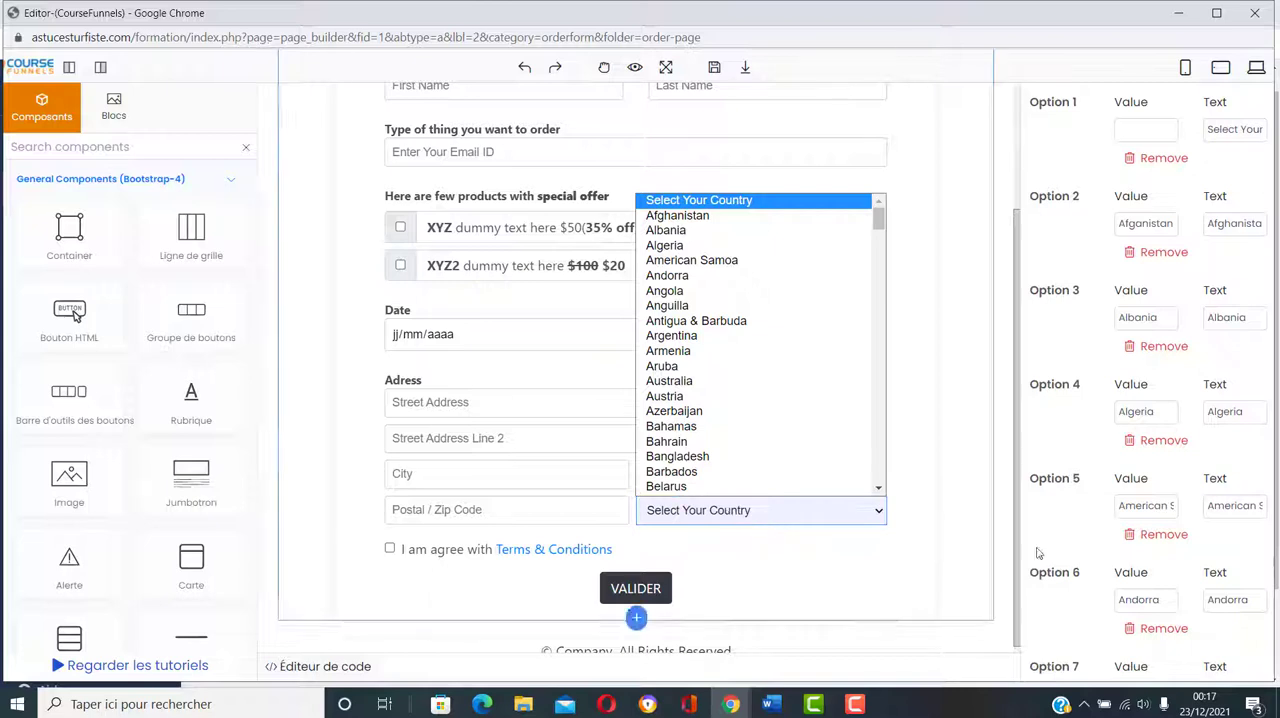
pyautogui.click(1145, 442)
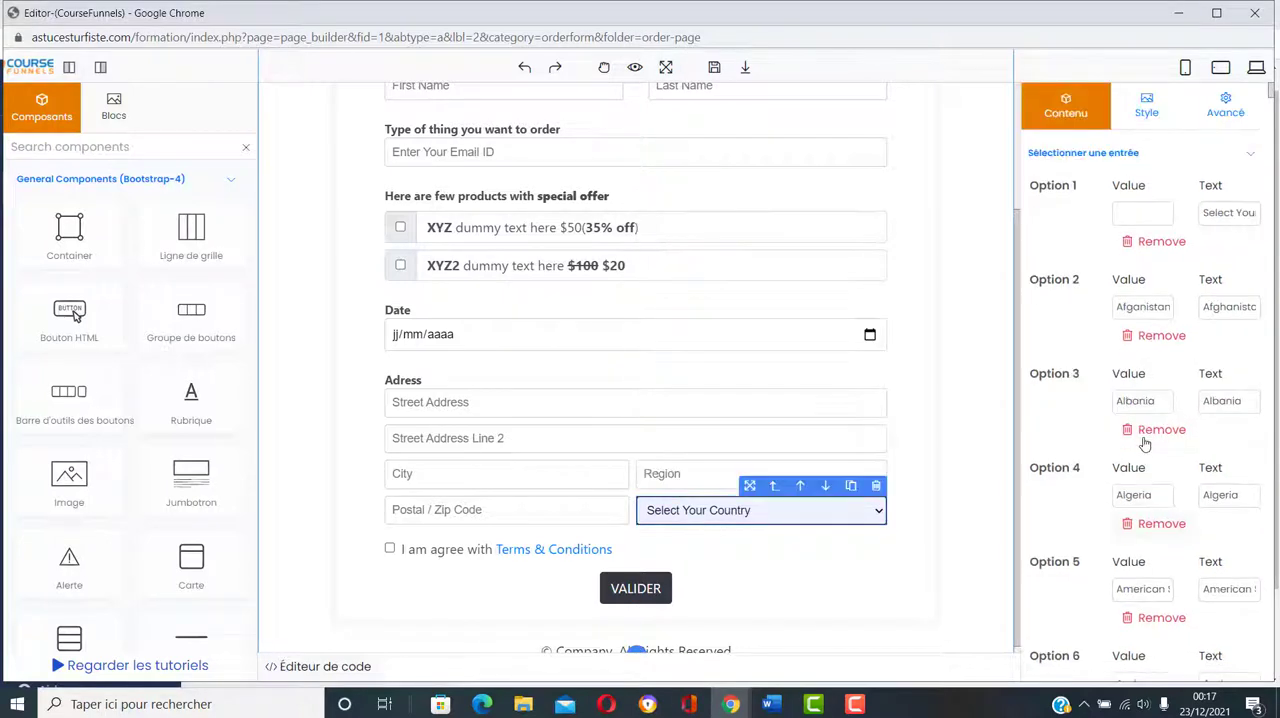
pyautogui.scroll(-10, 1145, 443)
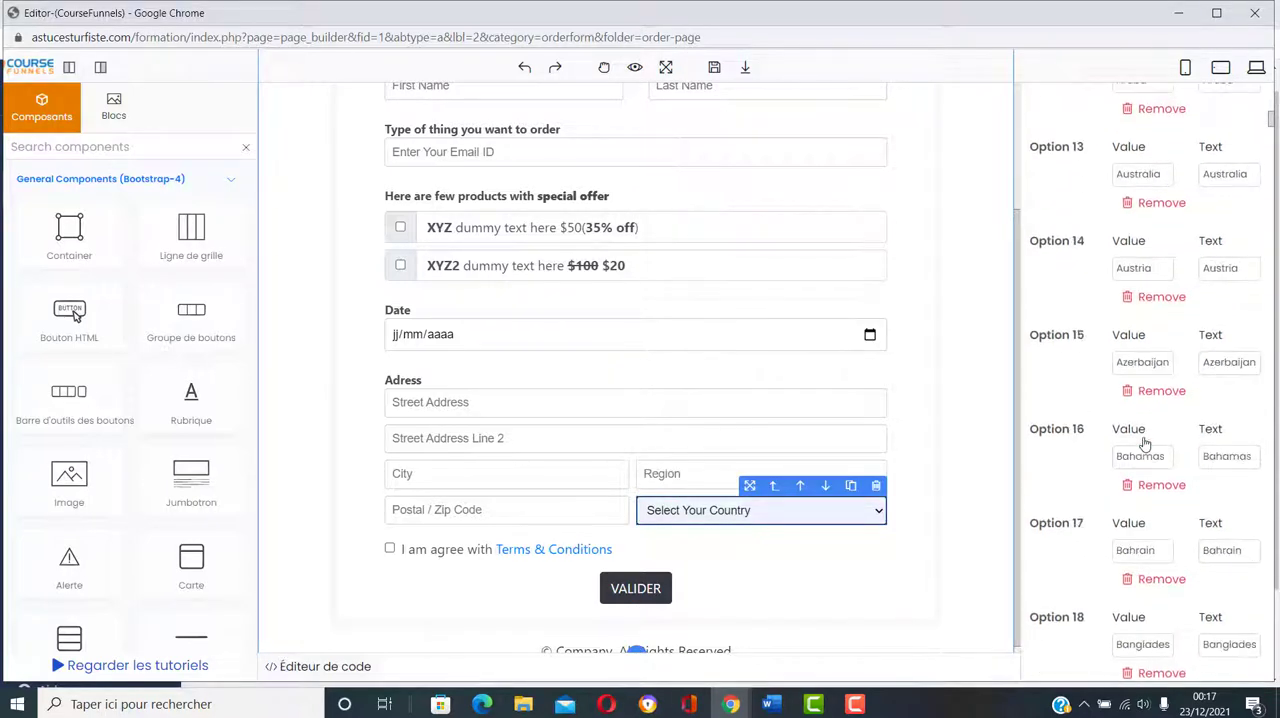
pyautogui.click(695, 473)
pyautogui.click(519, 512)
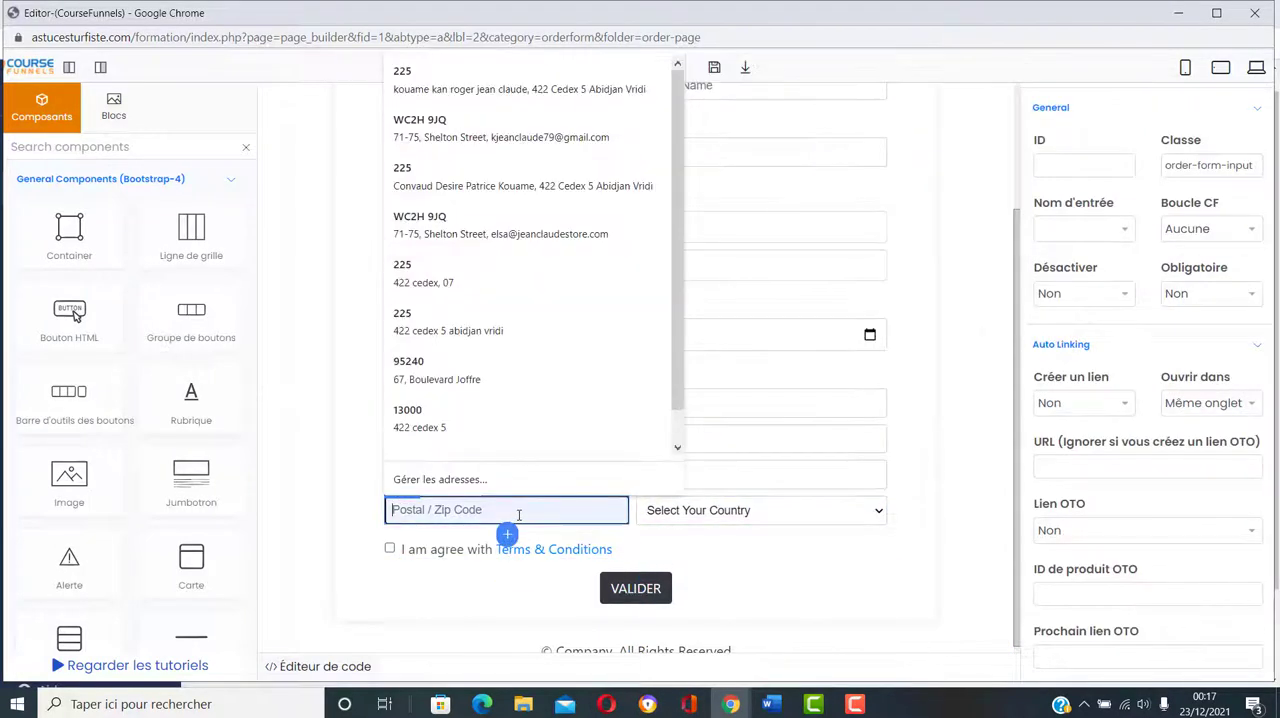
pyautogui.scroll(-1, 1097, 330)
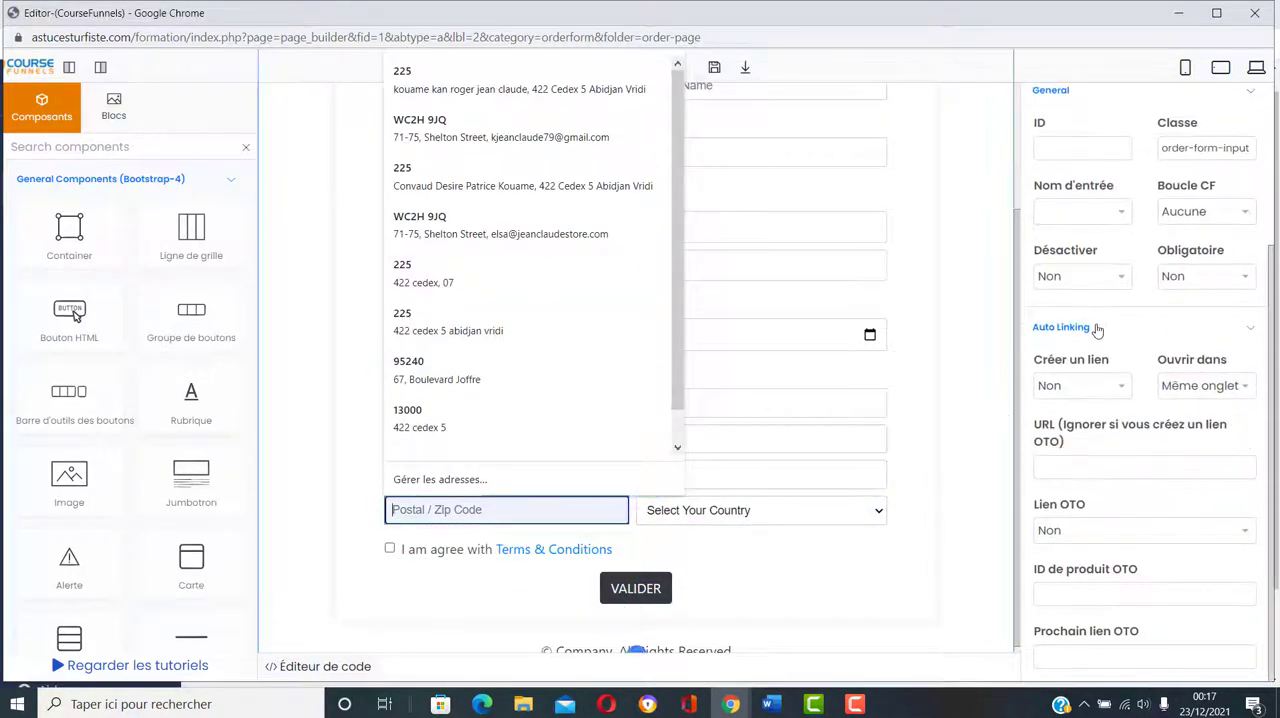
pyautogui.scroll(1, 1104, 282)
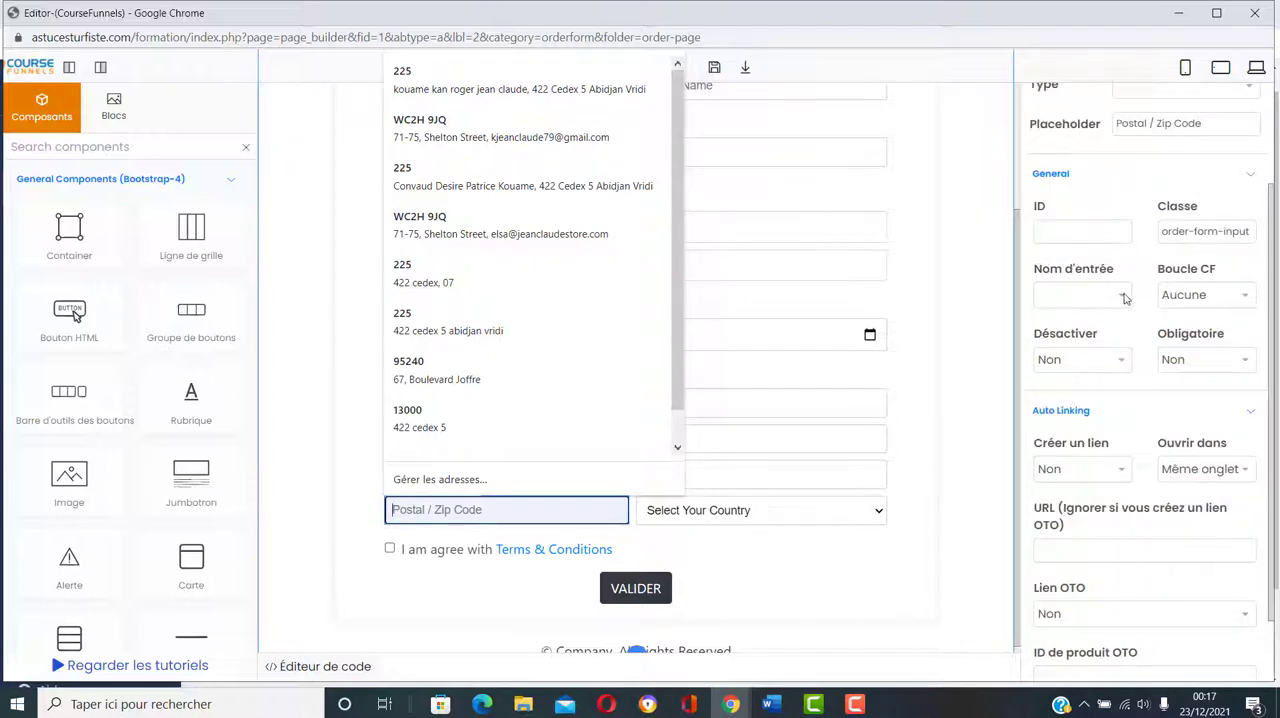
pyautogui.click(1124, 298)
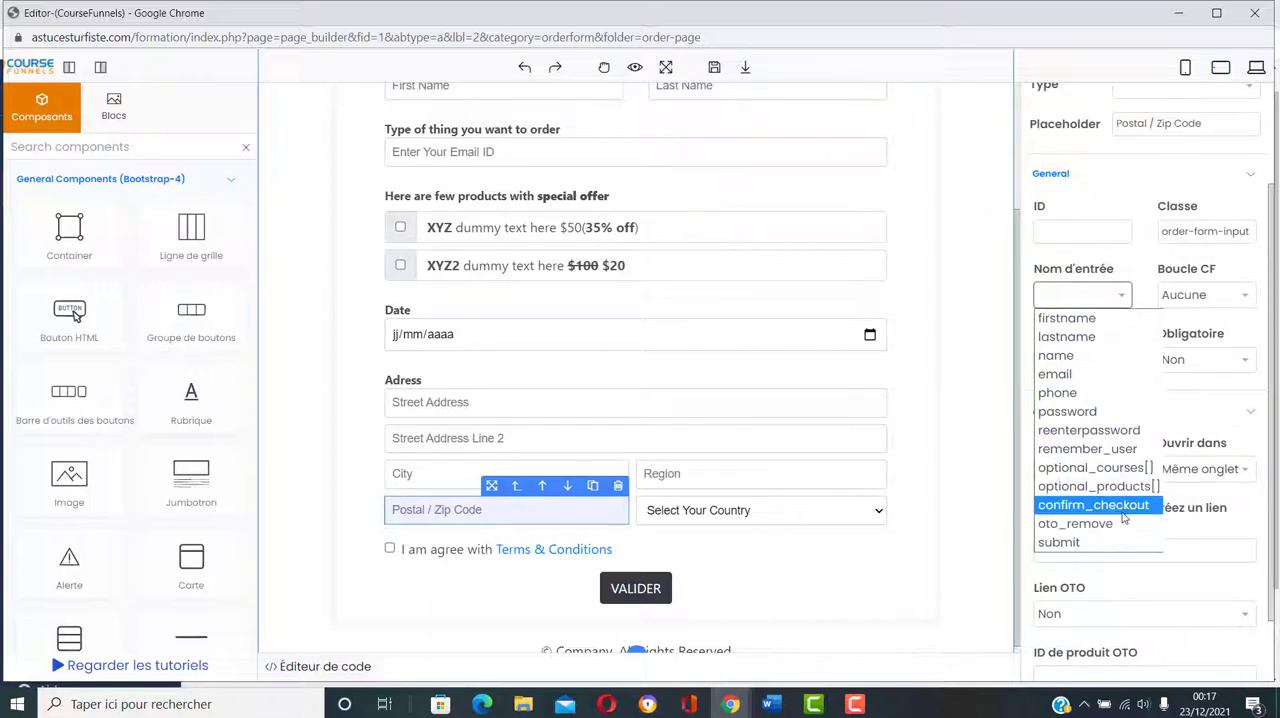
pyautogui.click(1047, 258)
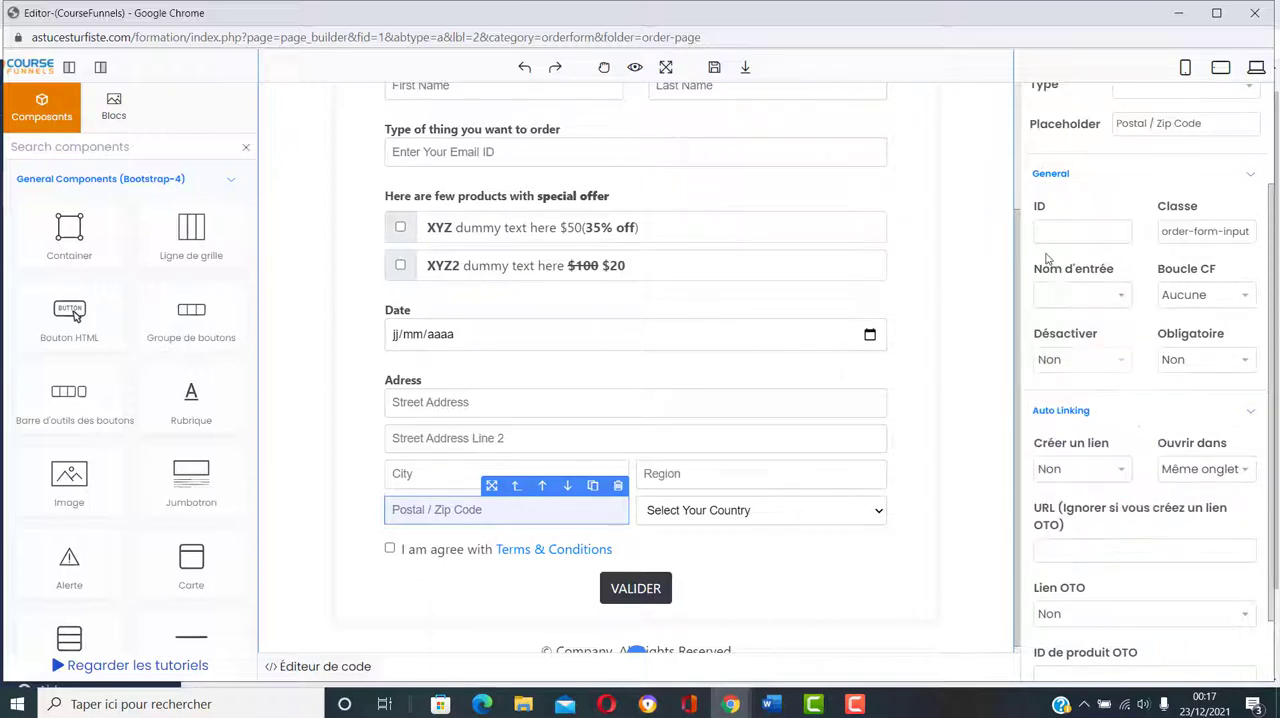
pyautogui.scroll(2, 1135, 260)
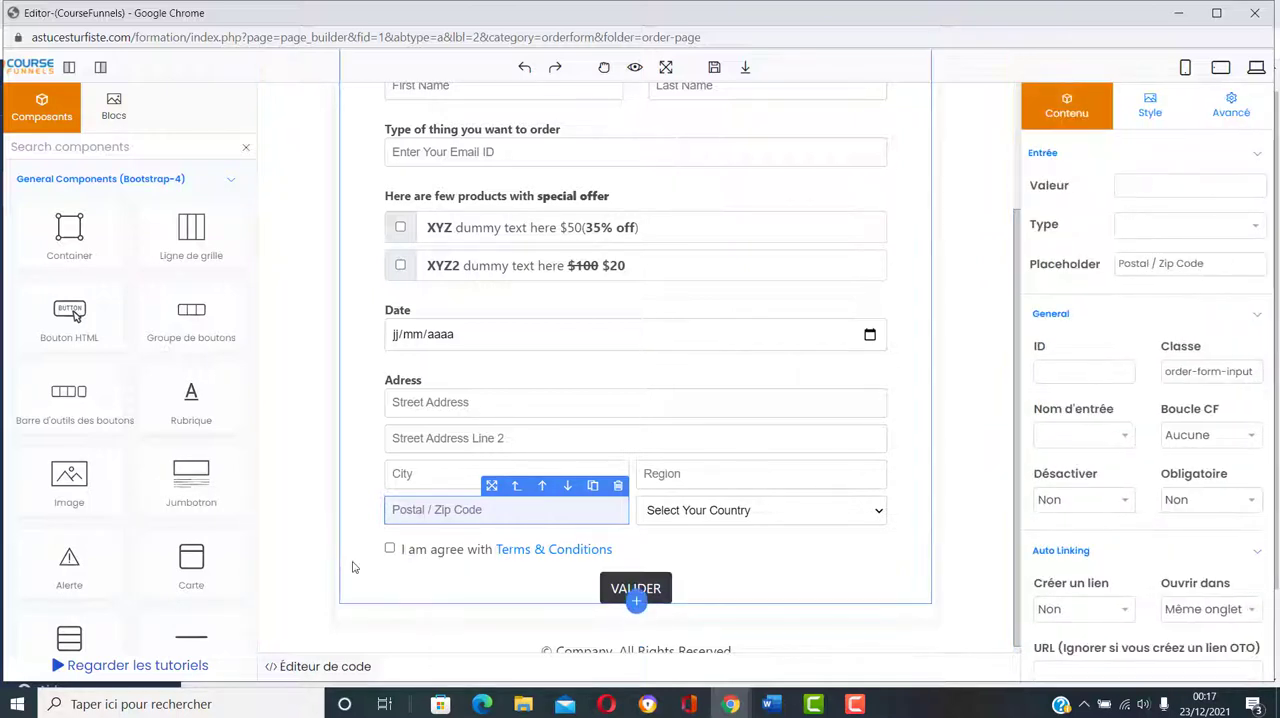
pyautogui.click(430, 474)
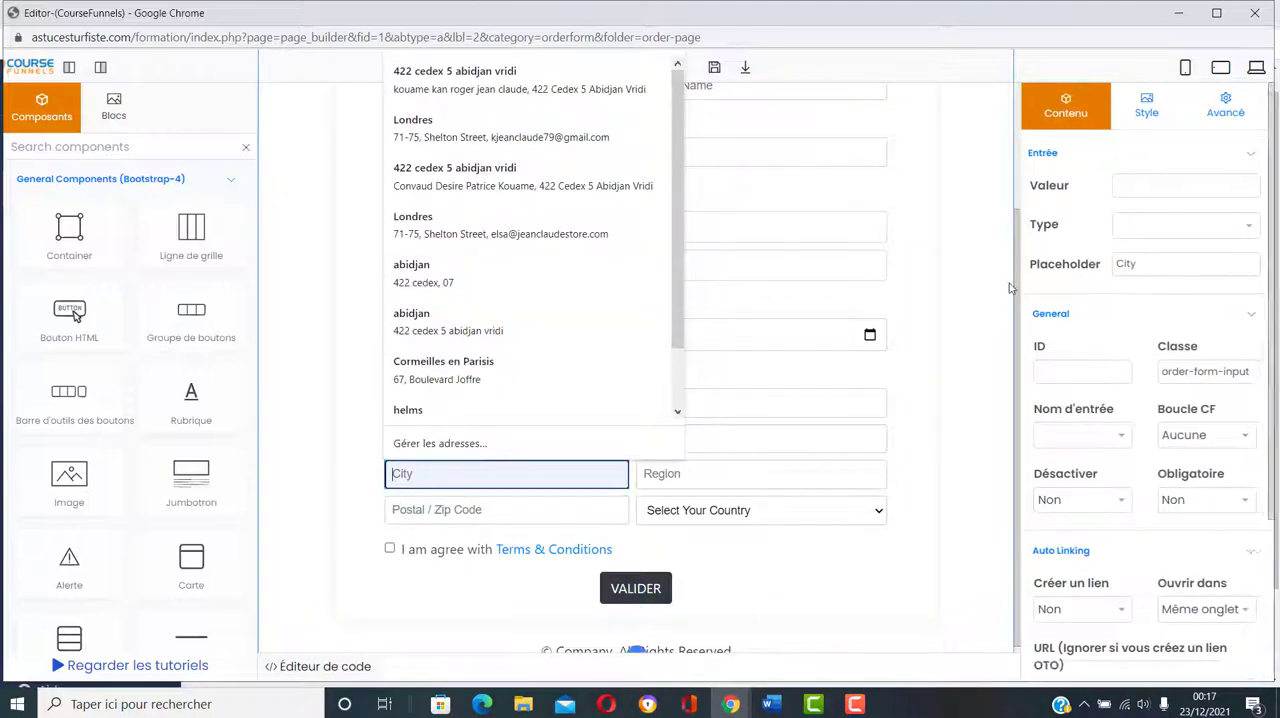
pyautogui.click(991, 316)
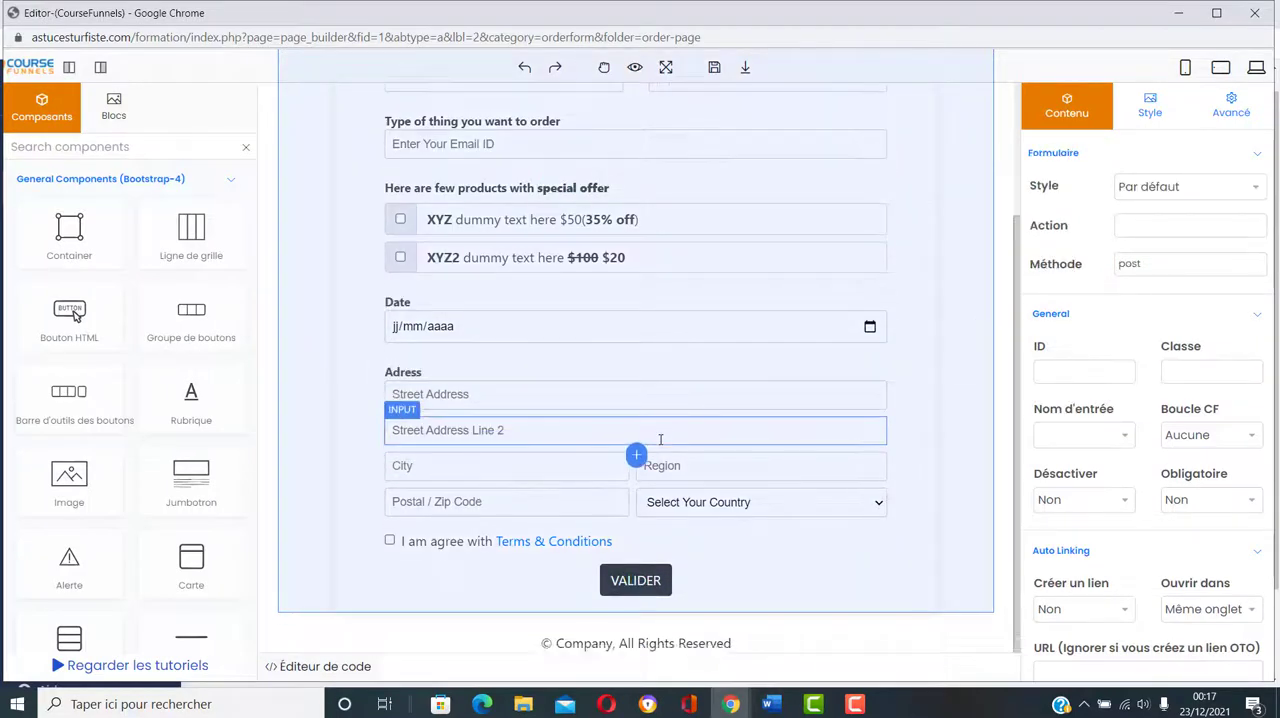
# Step: Save the order page and close its editor window
pyautogui.scroll(3, 660, 440)
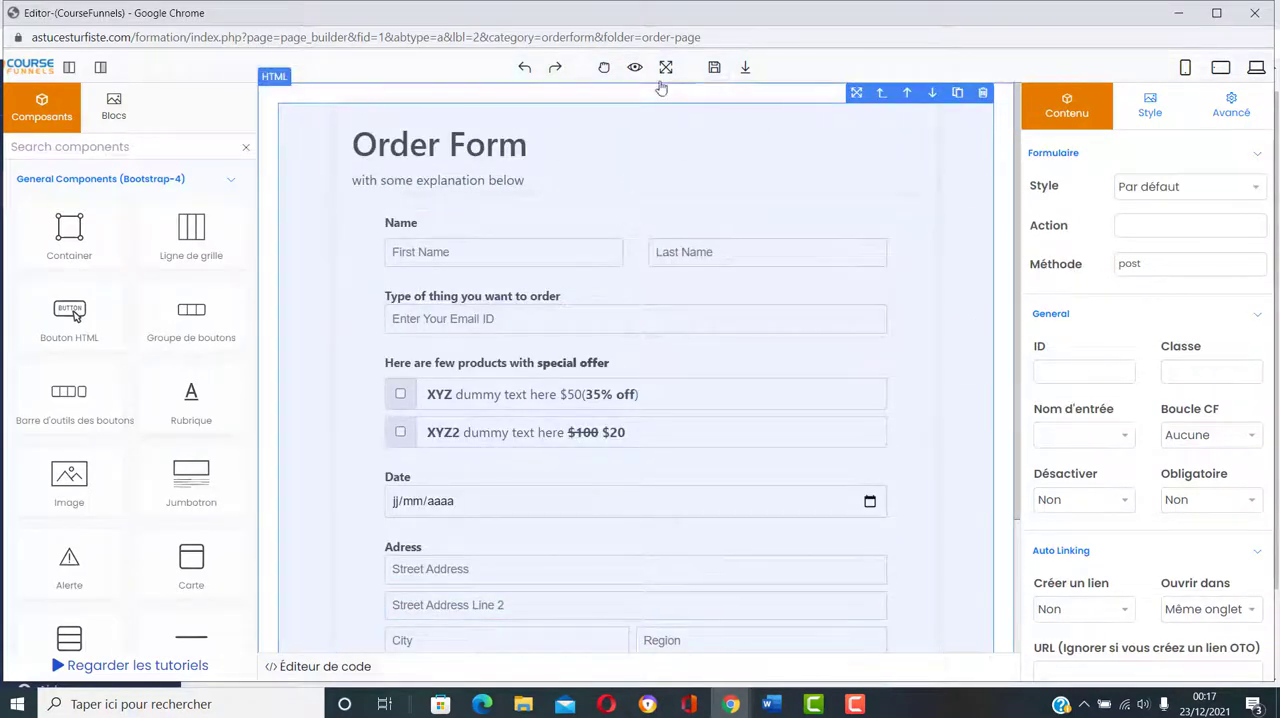
pyautogui.click(714, 67)
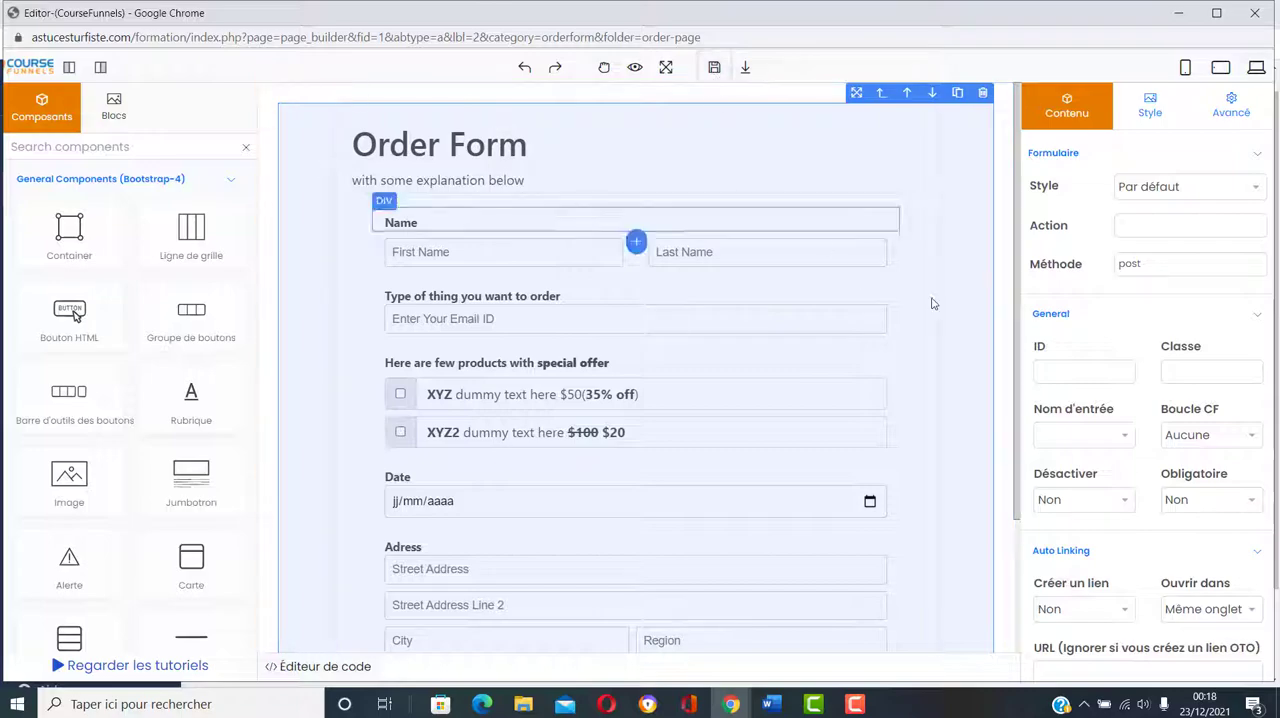
pyautogui.click(1254, 13)
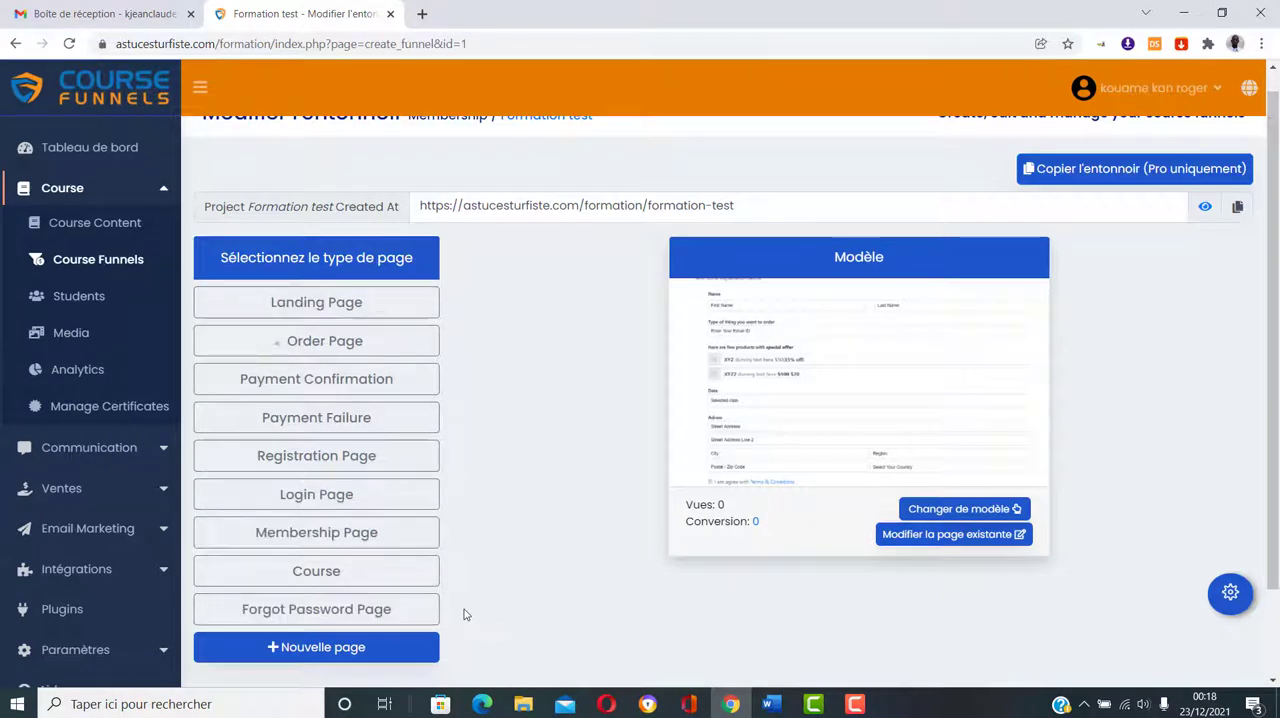
# Step: Select the funnel's Landing Page and open its page settings
pyautogui.click(347, 301)
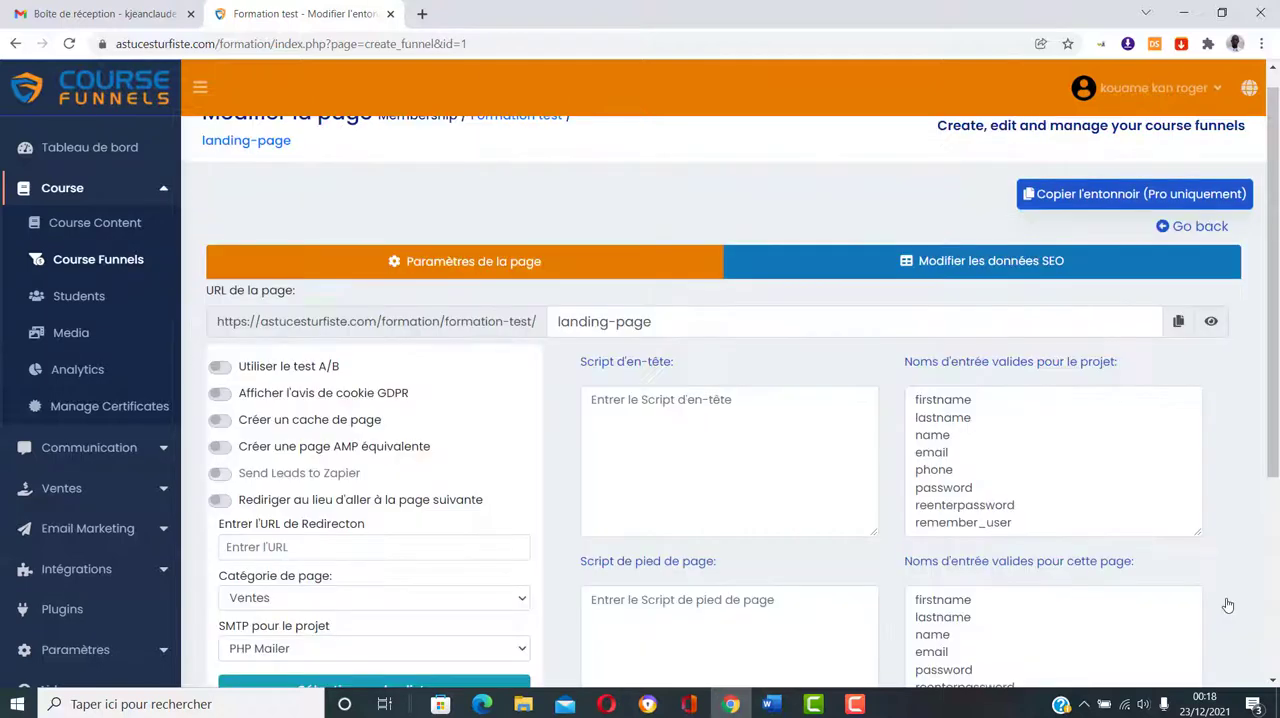
# Step: Set the landing page's project SMTP to Gmail smpt and assign the page to the Liste formation list
pyautogui.scroll(-3, 751, 476)
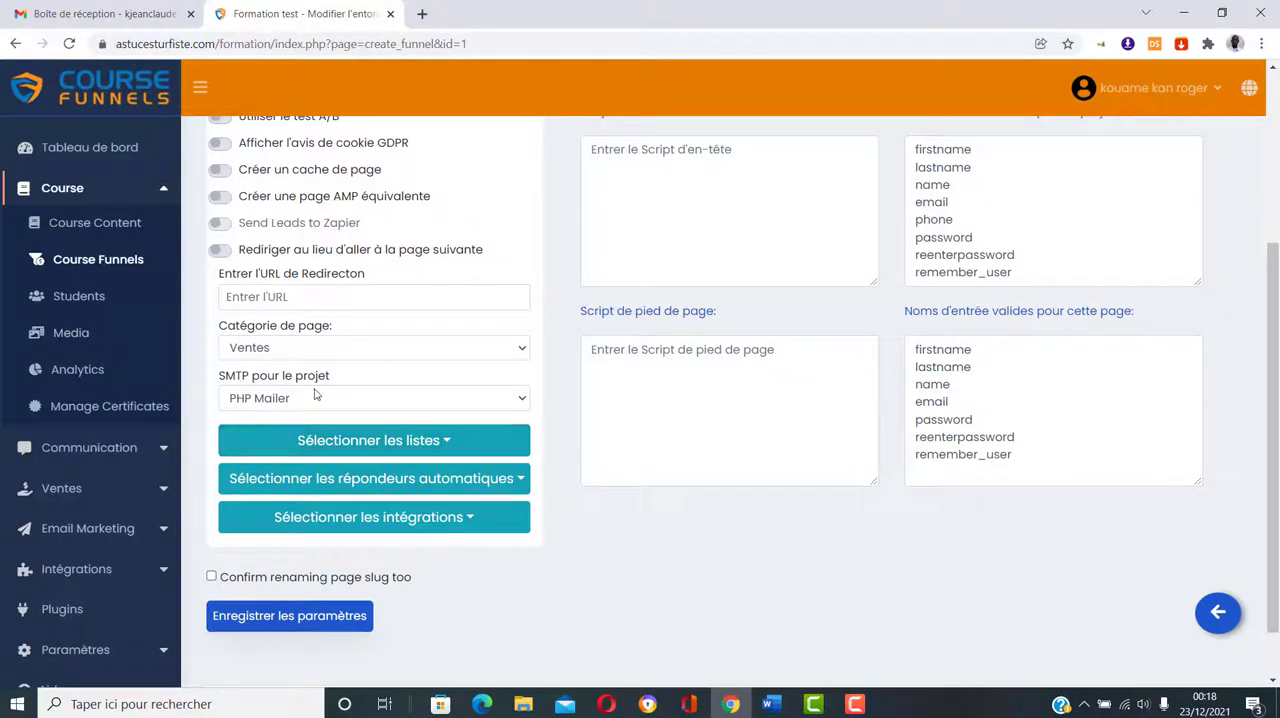
pyautogui.click(440, 404)
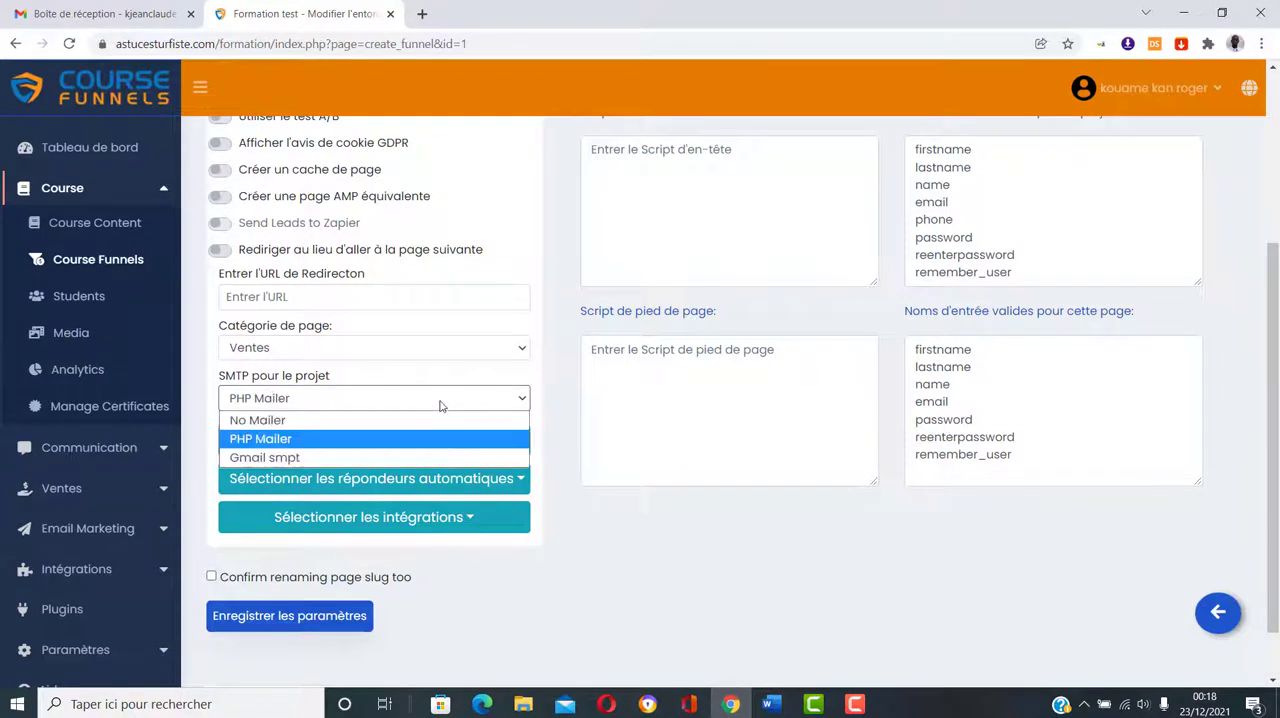
pyautogui.click(397, 458)
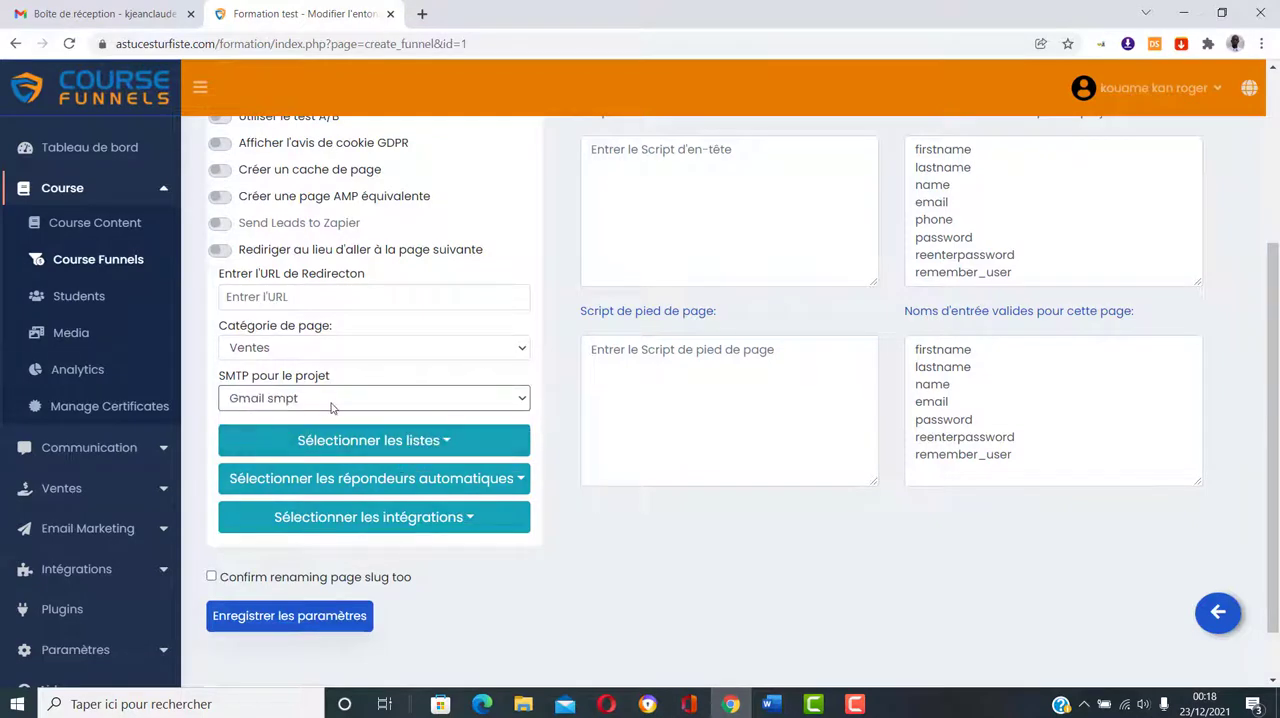
pyautogui.click(448, 441)
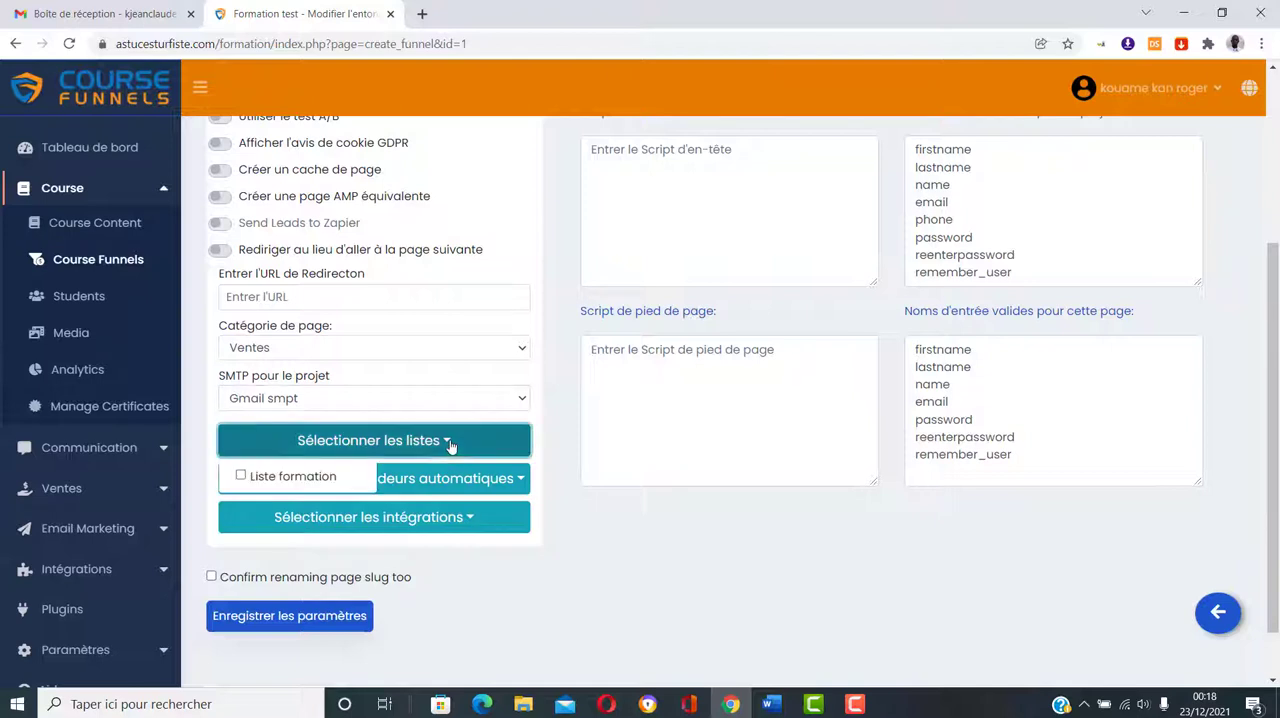
pyautogui.click(240, 477)
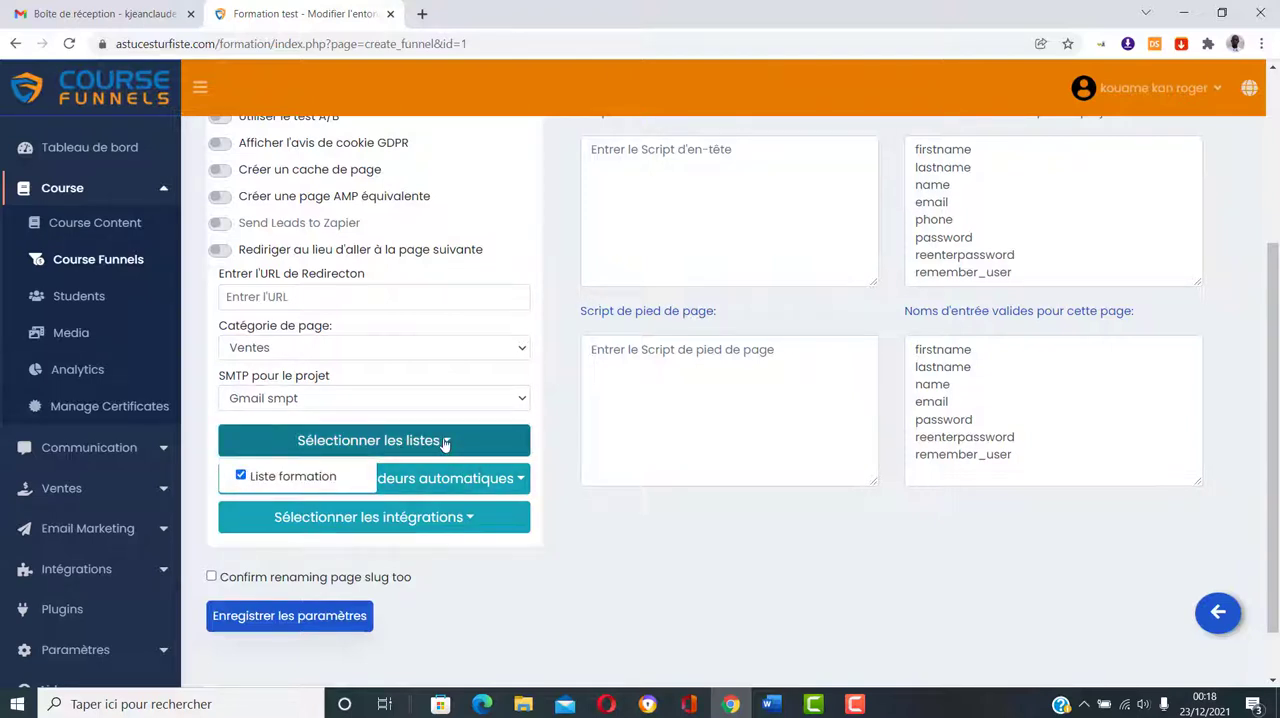
pyautogui.click(455, 440)
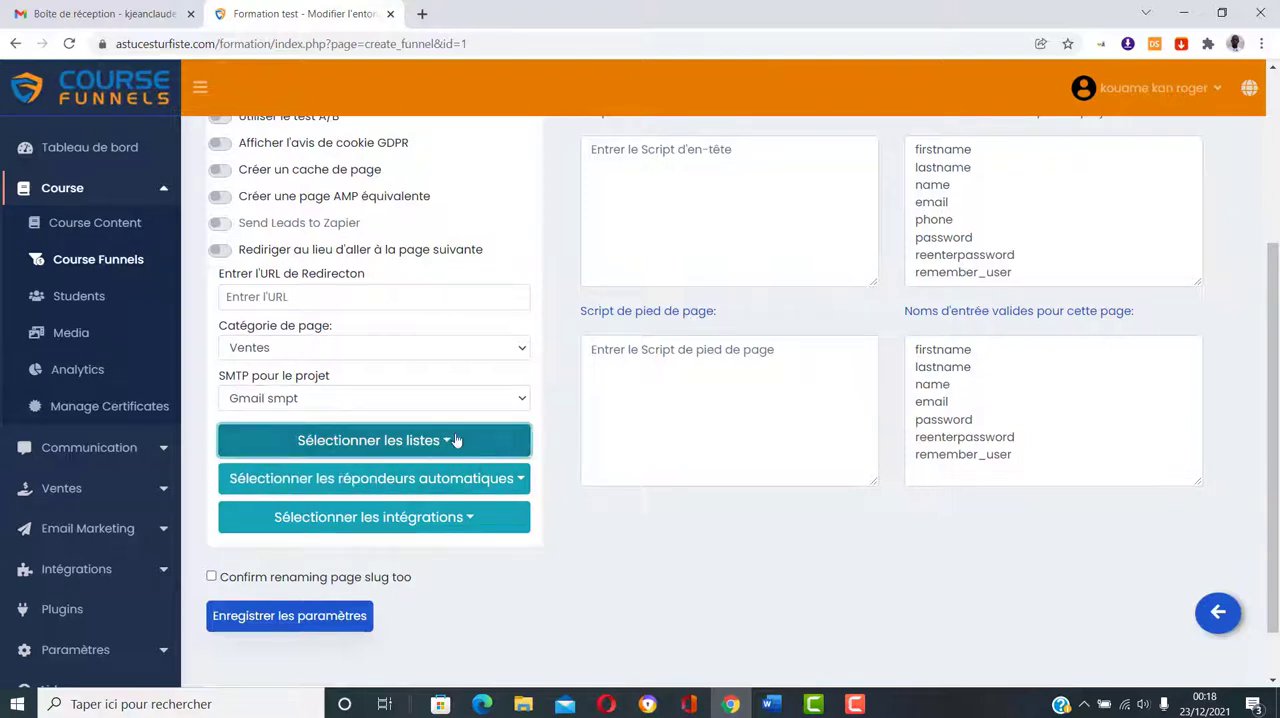
# Step: Check which autoresponders and integrations are available for the landing page
pyautogui.click(521, 481)
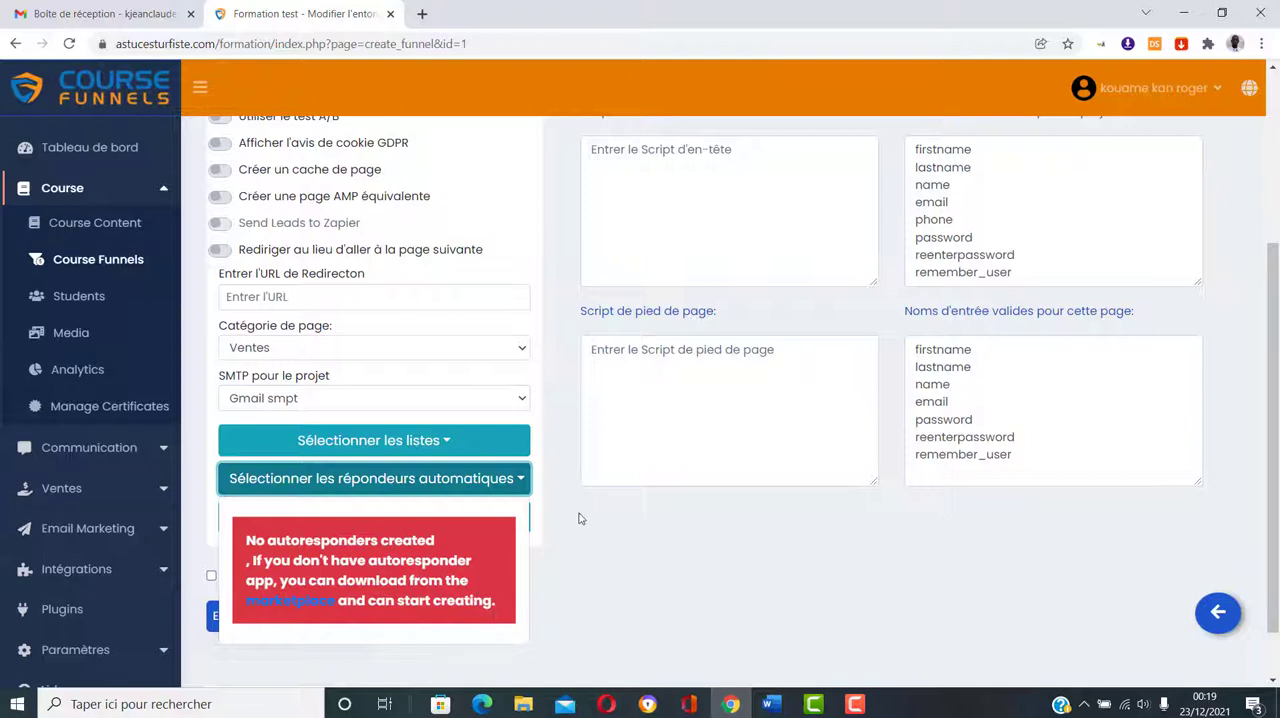
pyautogui.click(524, 484)
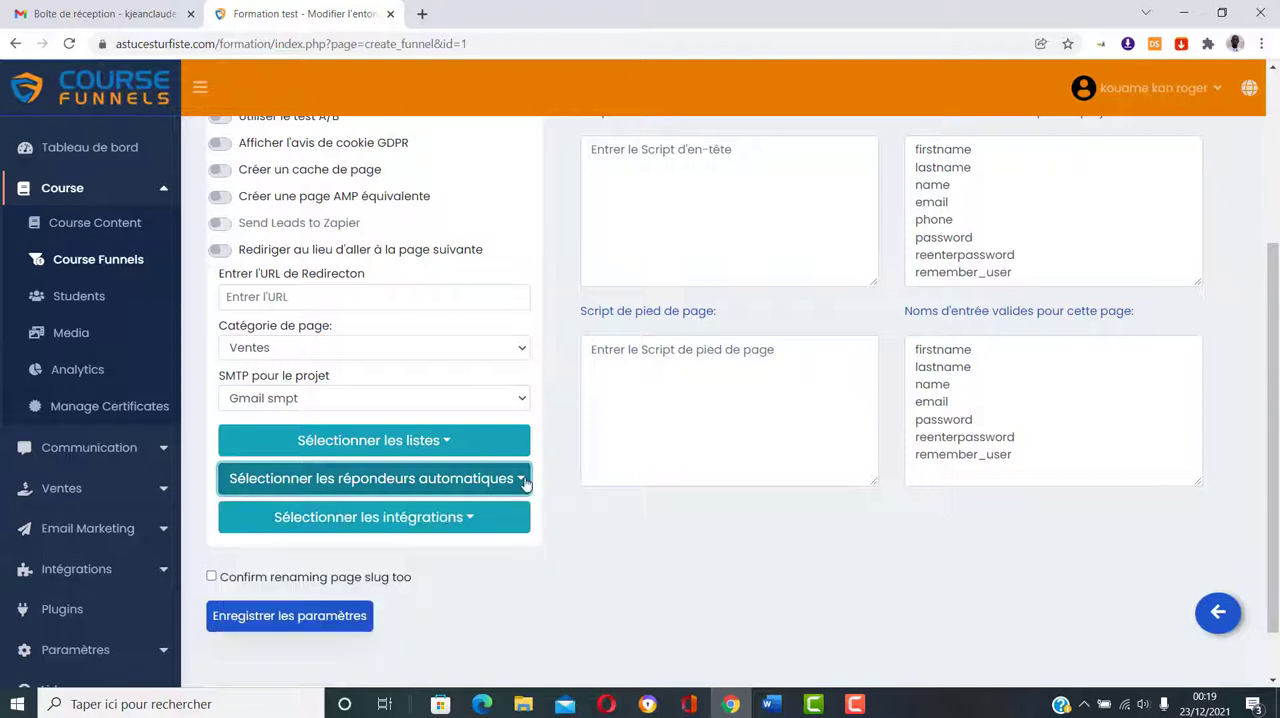
pyautogui.click(467, 517)
pyautogui.scroll(-2, 467, 517)
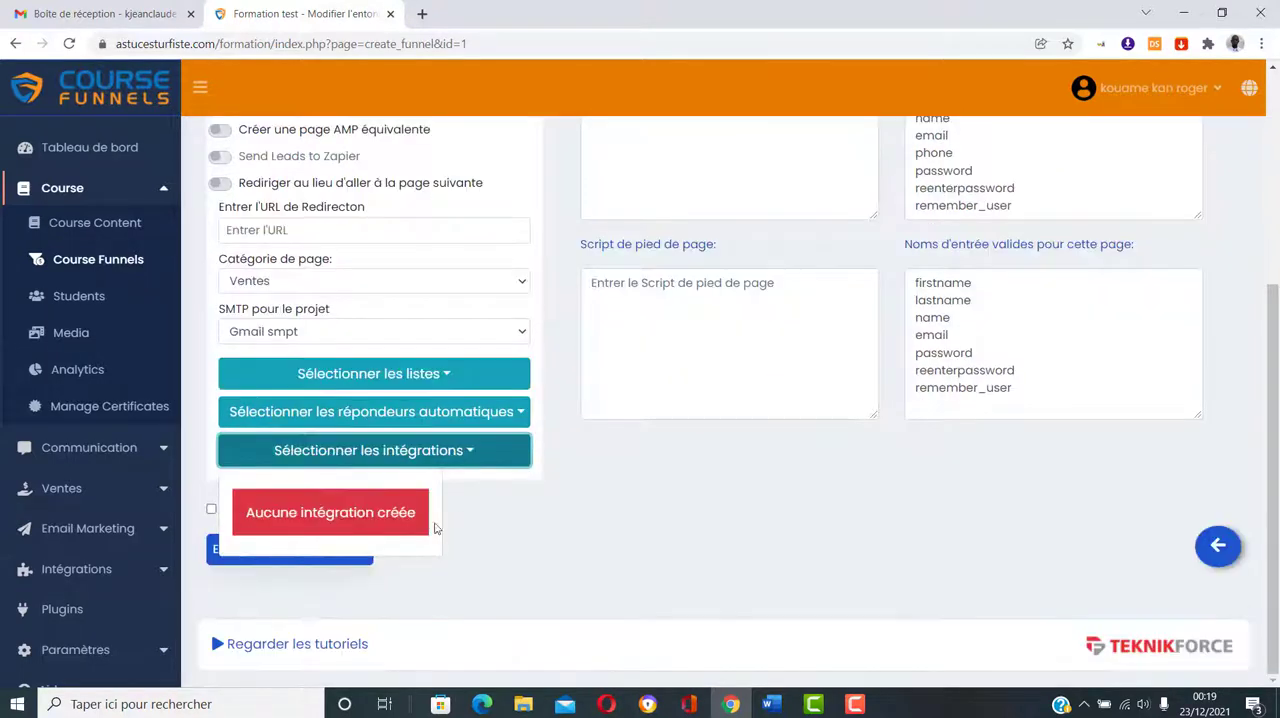
pyautogui.click(467, 455)
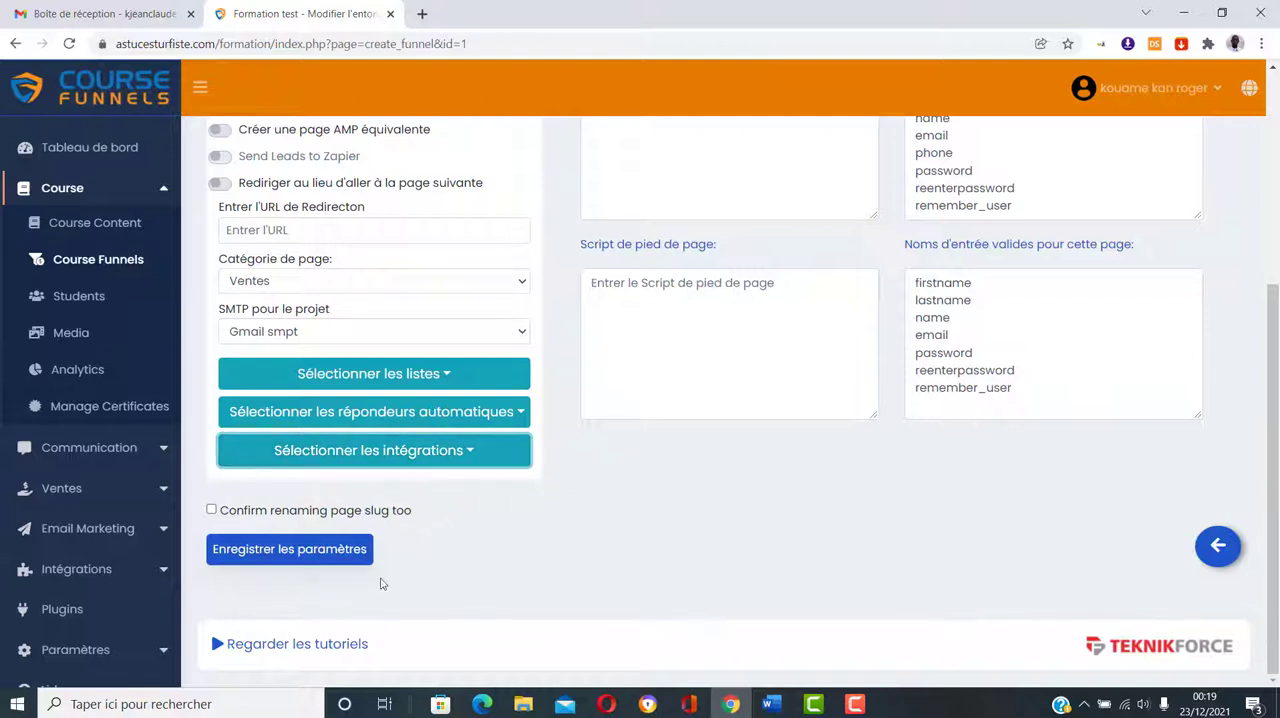
# Step: Save the landing page settings and open the page settings of the funnel's Order Page
pyautogui.click(270, 553)
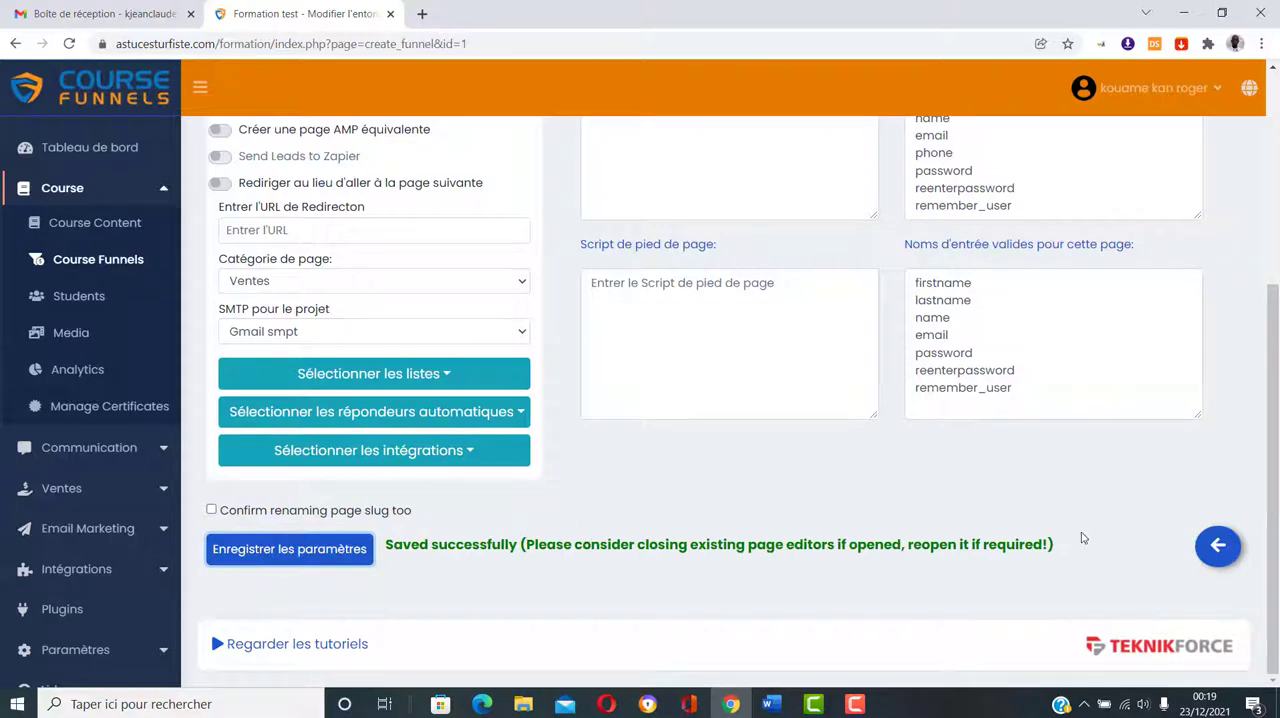
pyautogui.click(1218, 545)
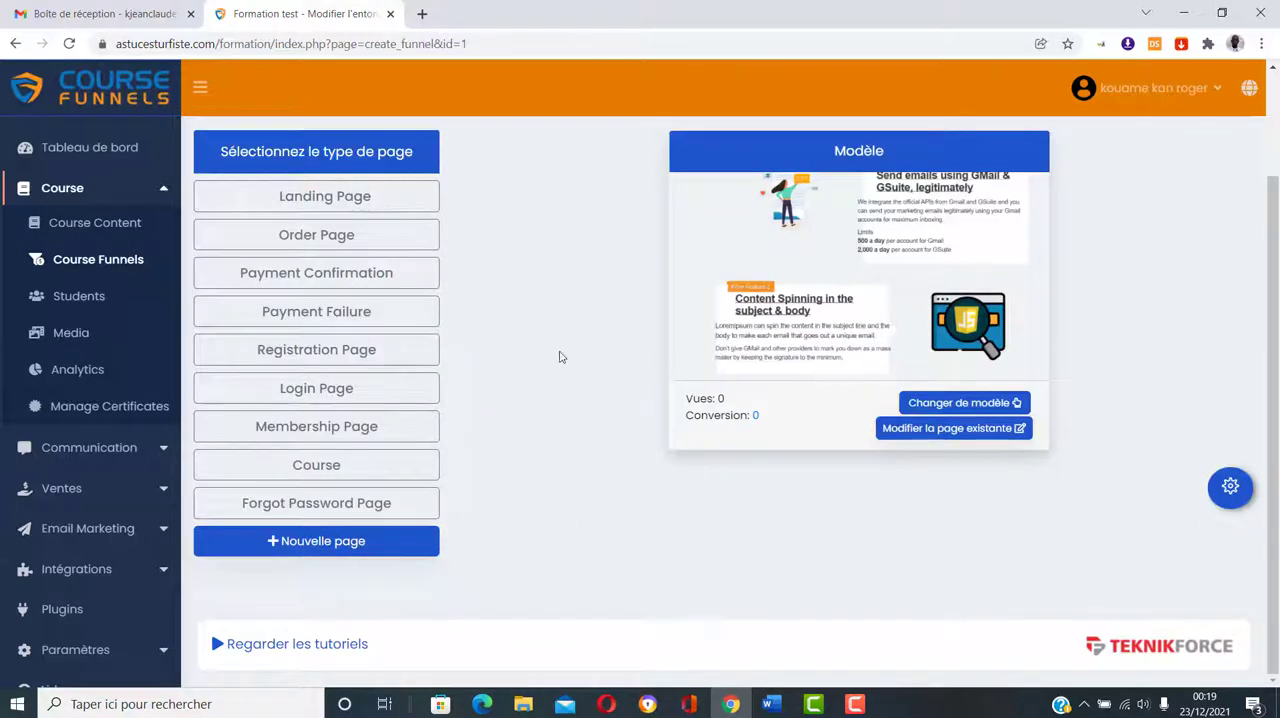
pyautogui.click(328, 233)
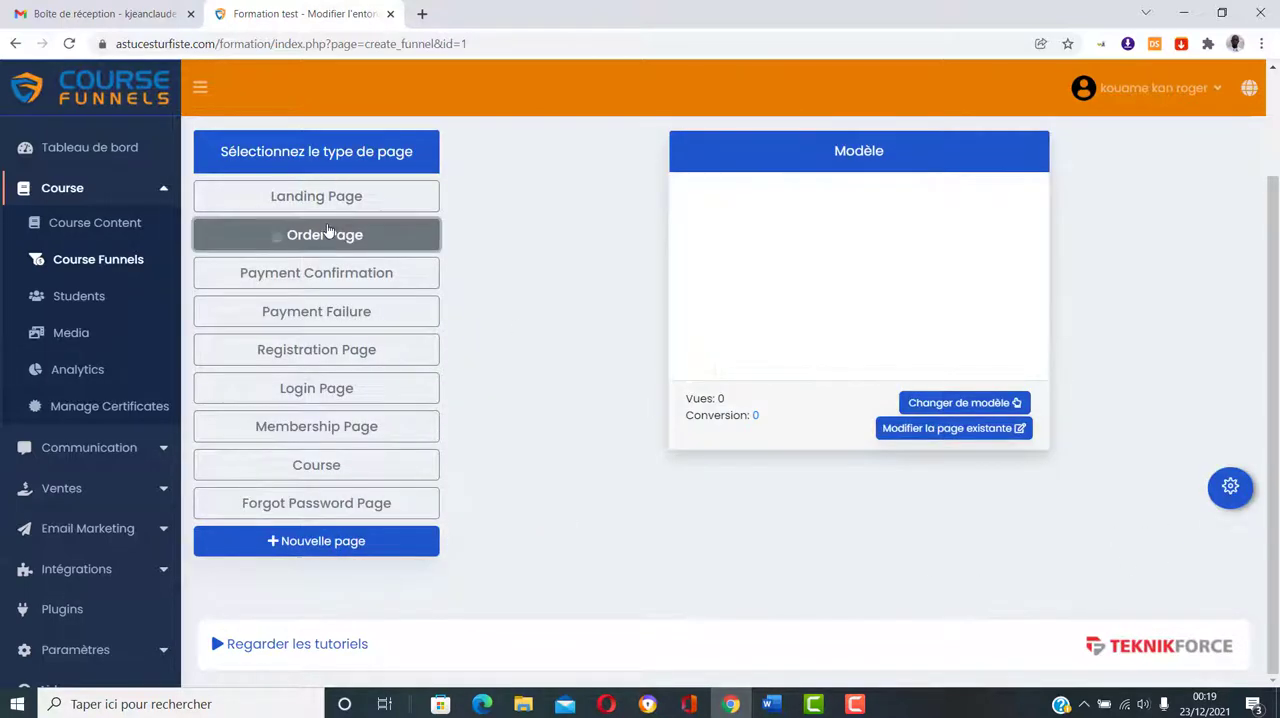
pyautogui.click(1231, 489)
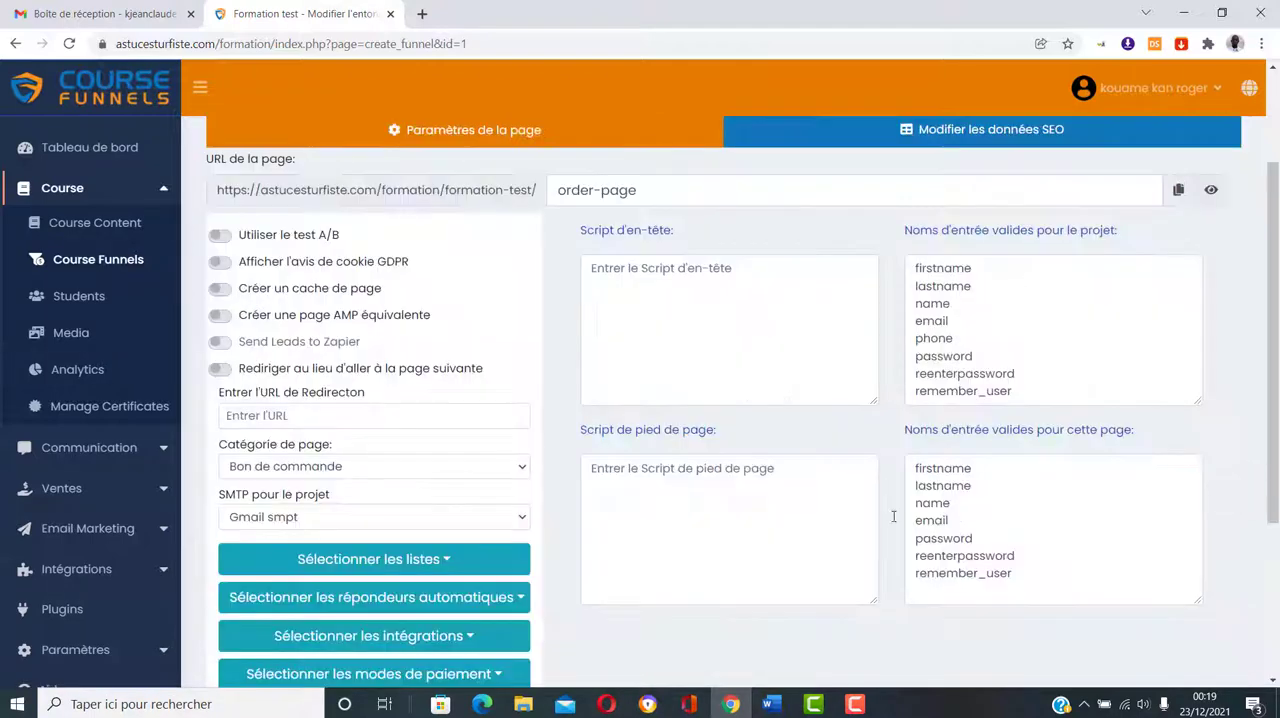
# Step: Assign the order page to the Liste formation list
pyautogui.scroll(-1, 390, 352)
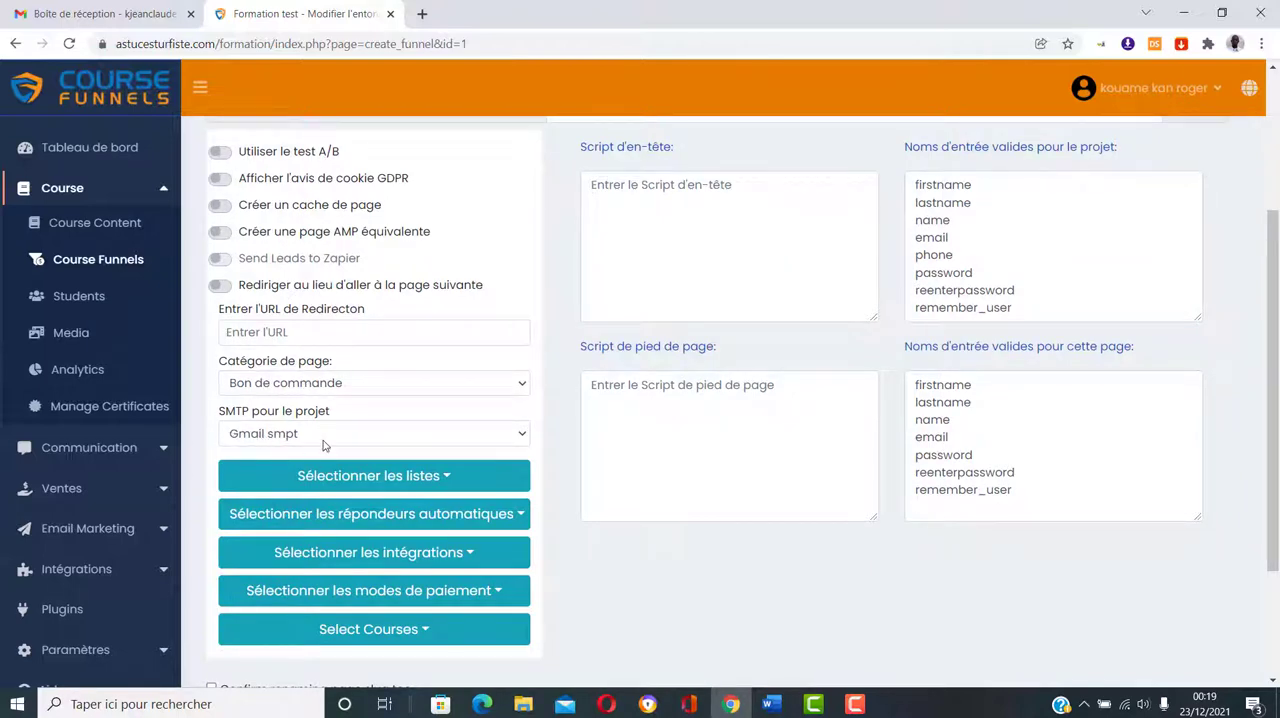
pyautogui.scroll(-2, 323, 446)
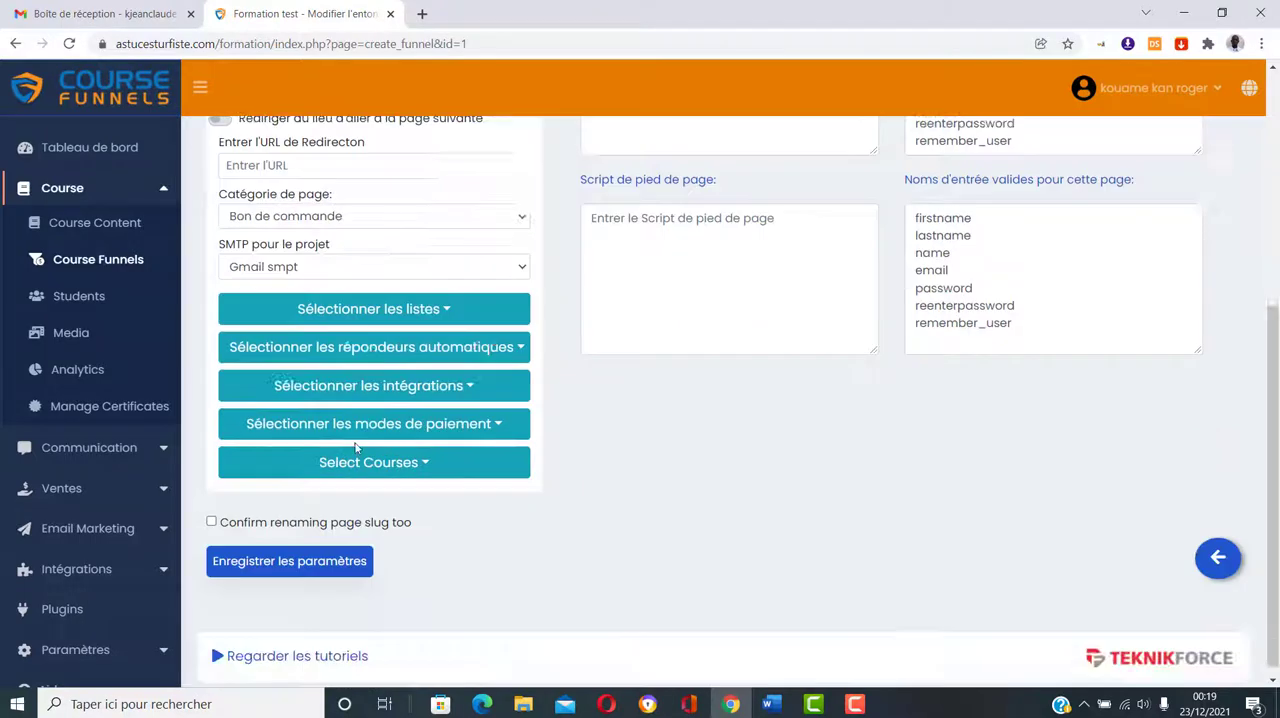
pyautogui.click(441, 312)
pyautogui.click(241, 344)
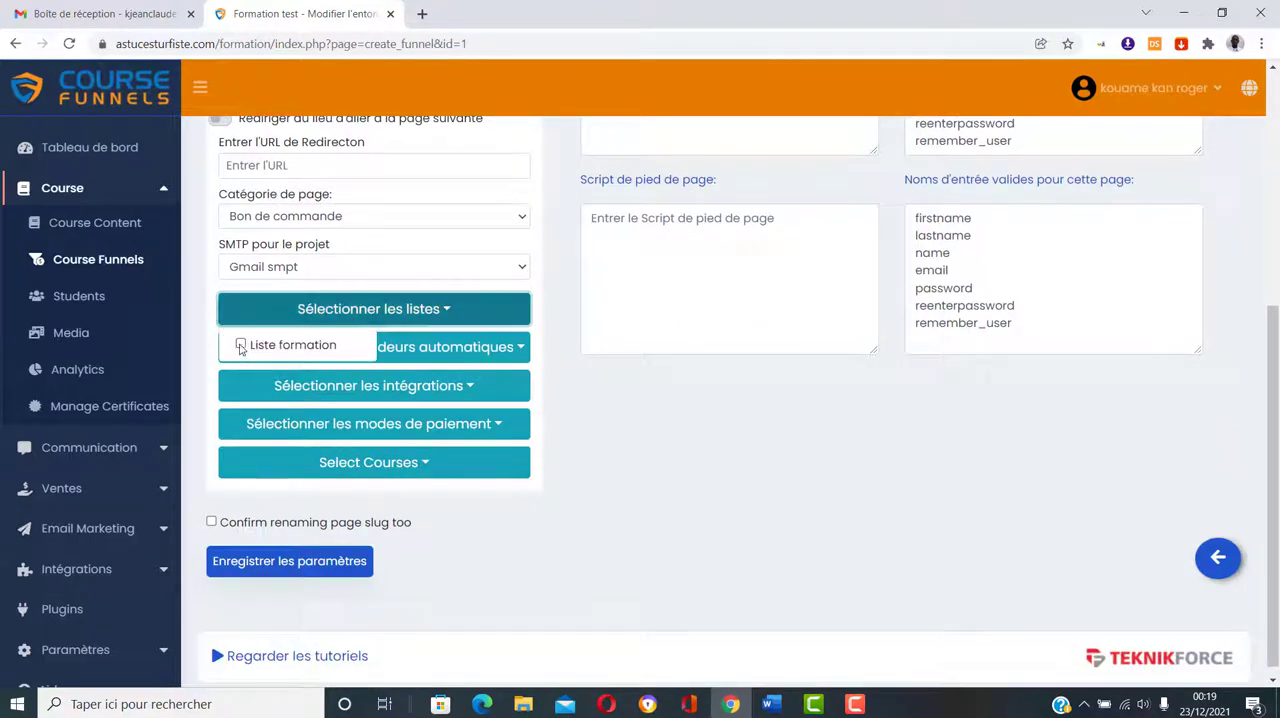
pyautogui.click(437, 311)
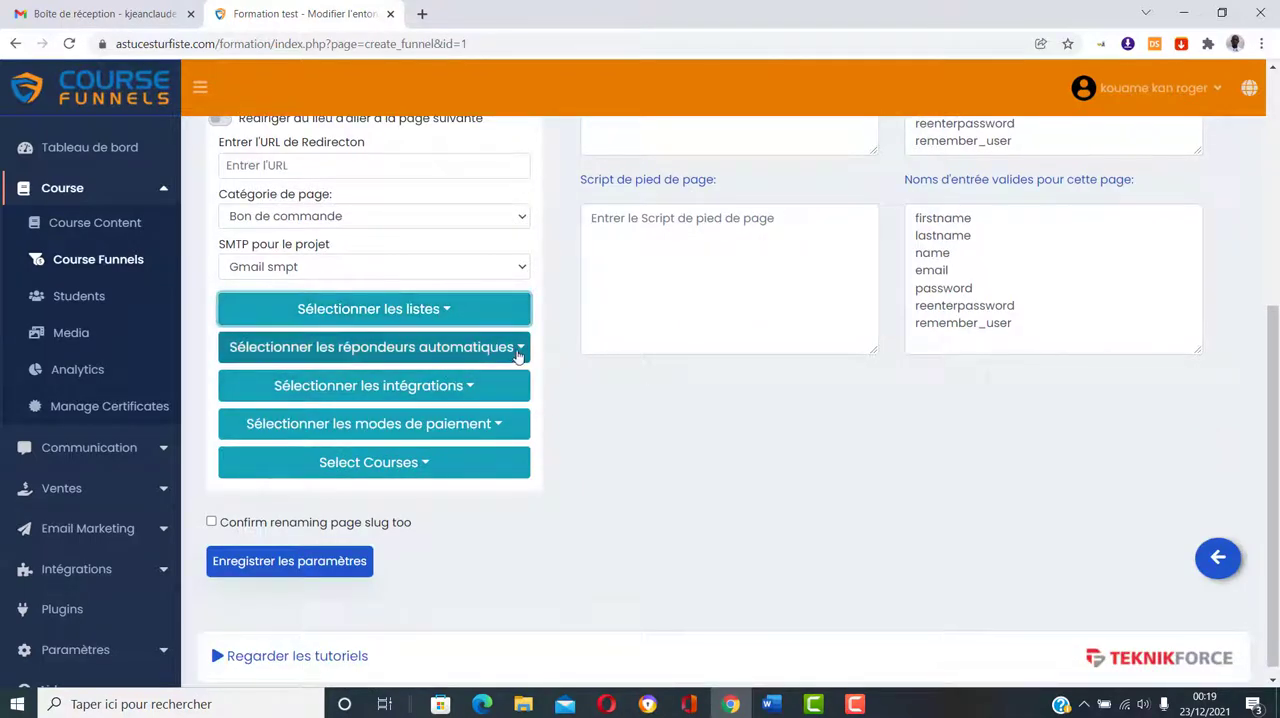
# Step: Check the autoresponder and integration choices for the order page
pyautogui.click(519, 349)
pyautogui.click(519, 349)
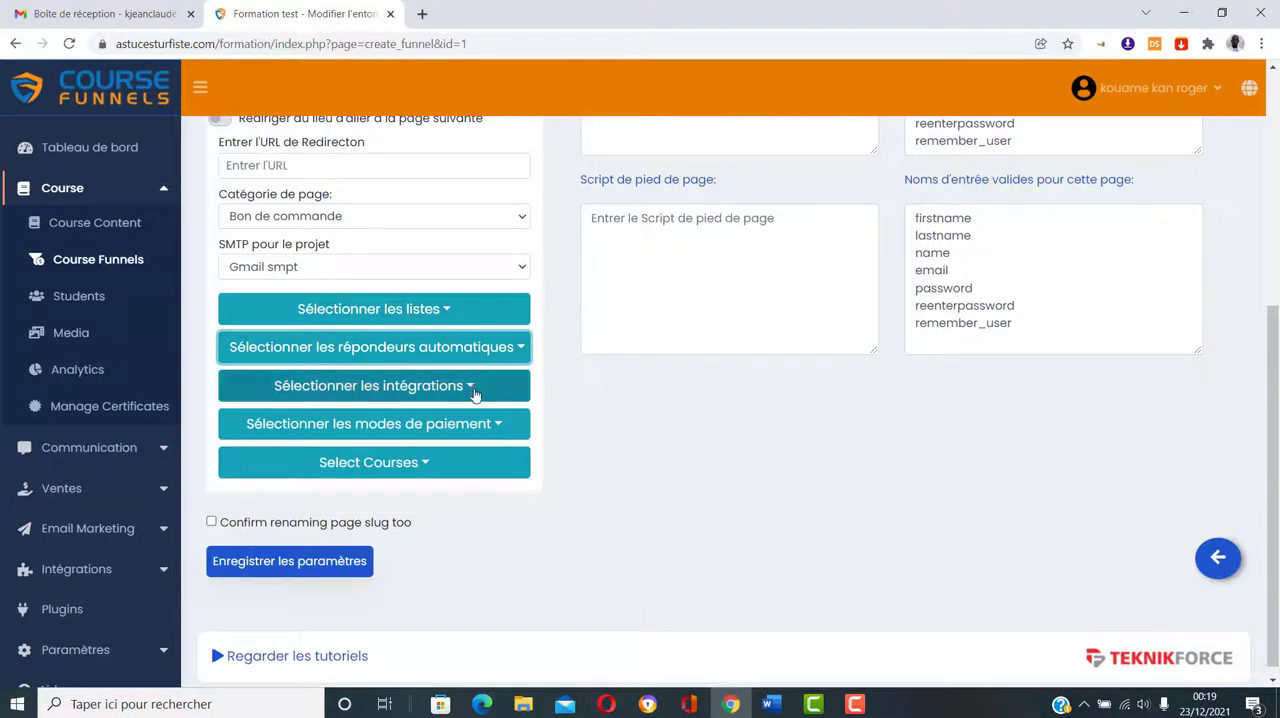
pyautogui.click(474, 396)
pyautogui.click(474, 396)
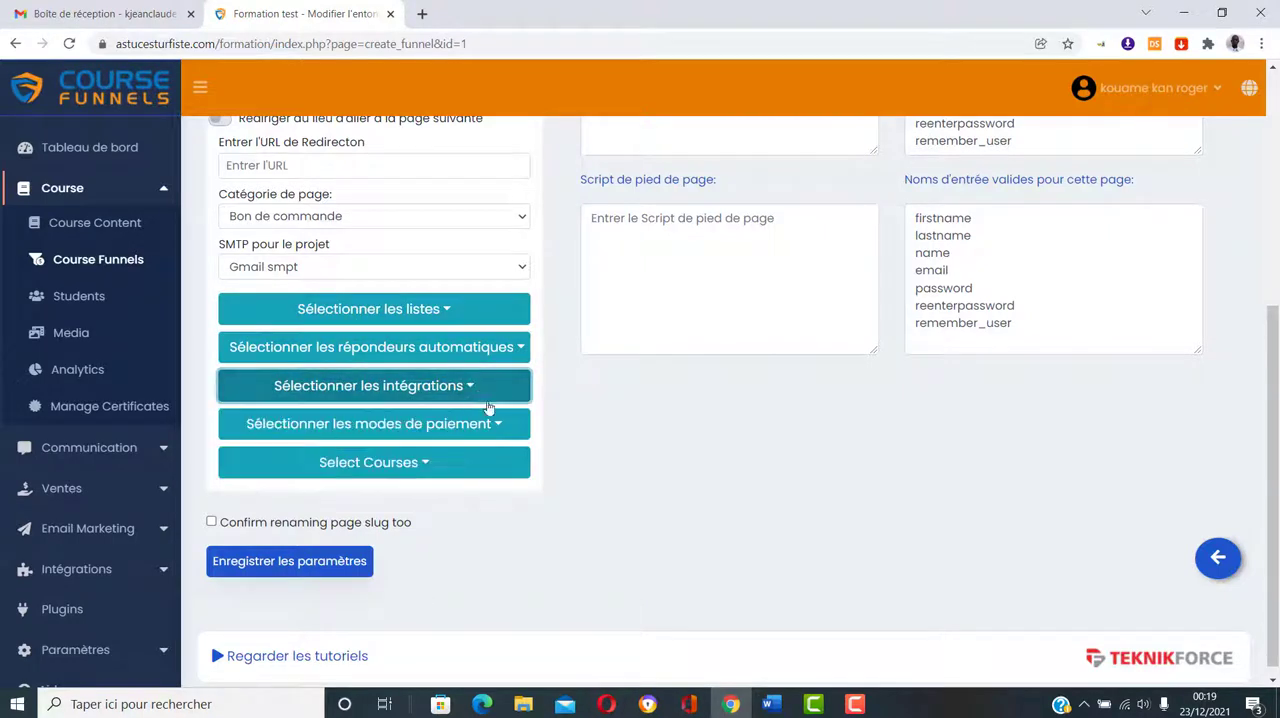
# Step: Choose Cash On Delivary as the order page's payment method
pyautogui.click(501, 426)
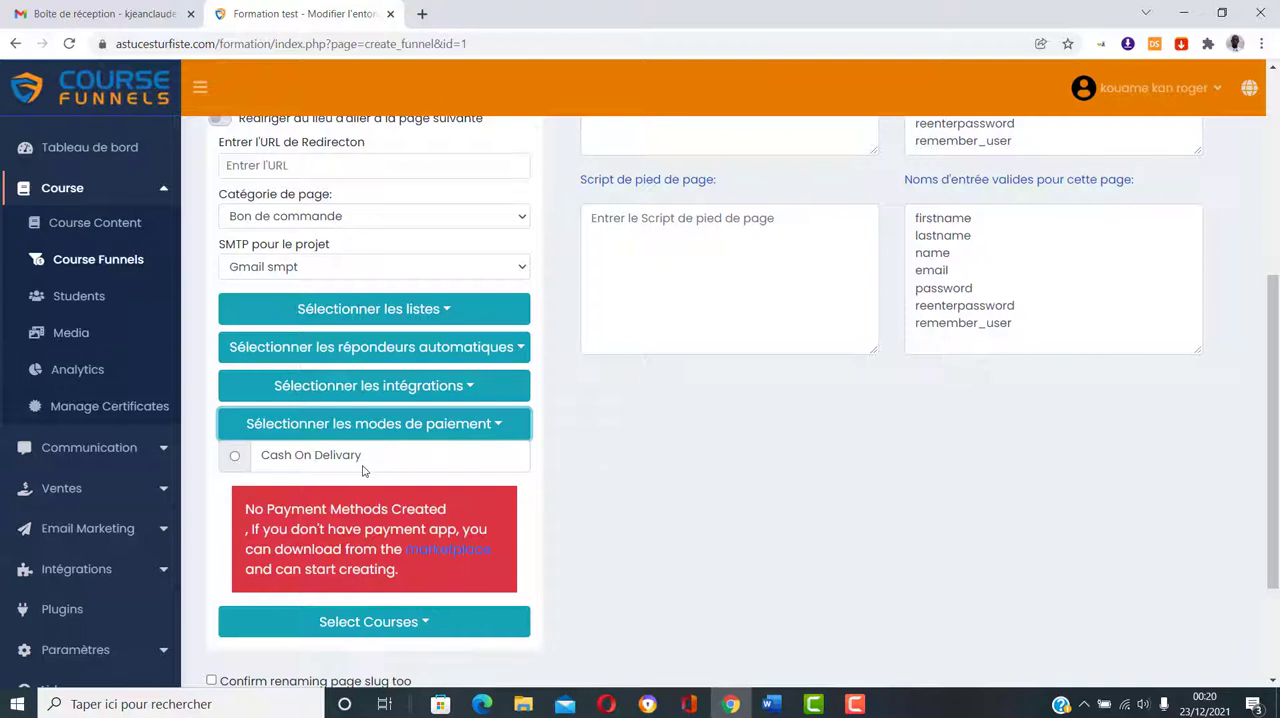
pyautogui.click(234, 455)
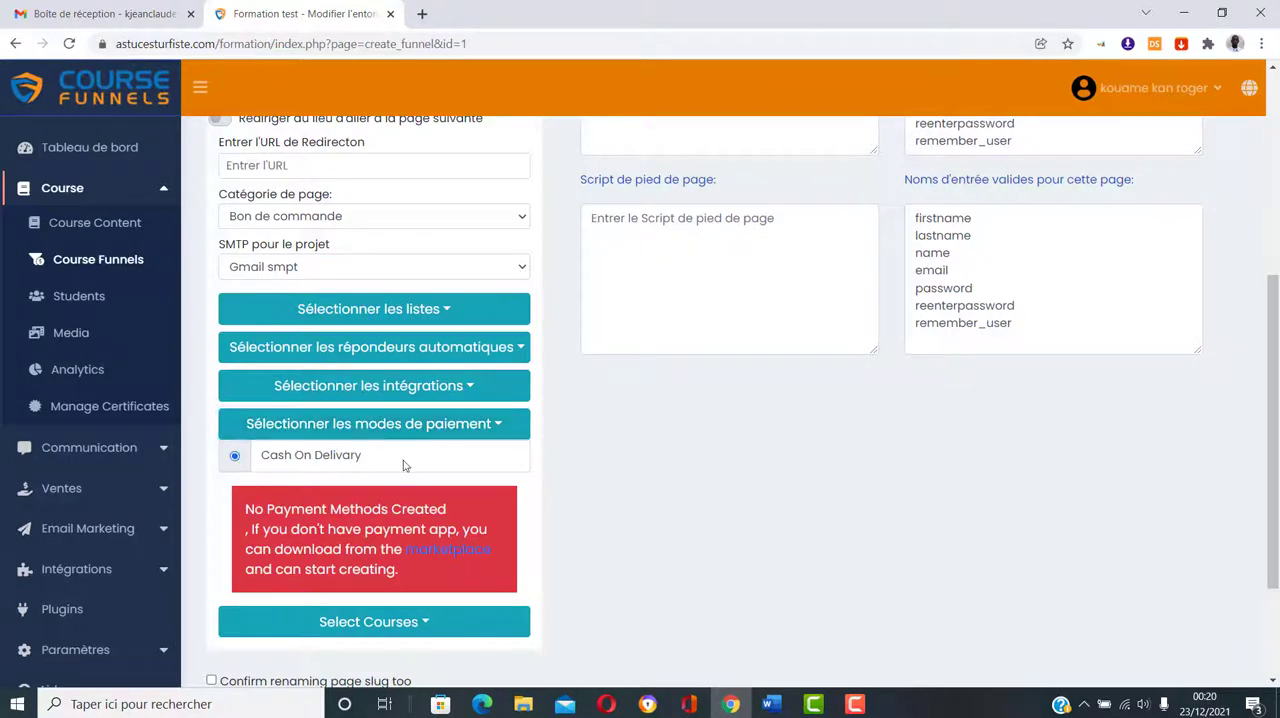
pyautogui.click(492, 424)
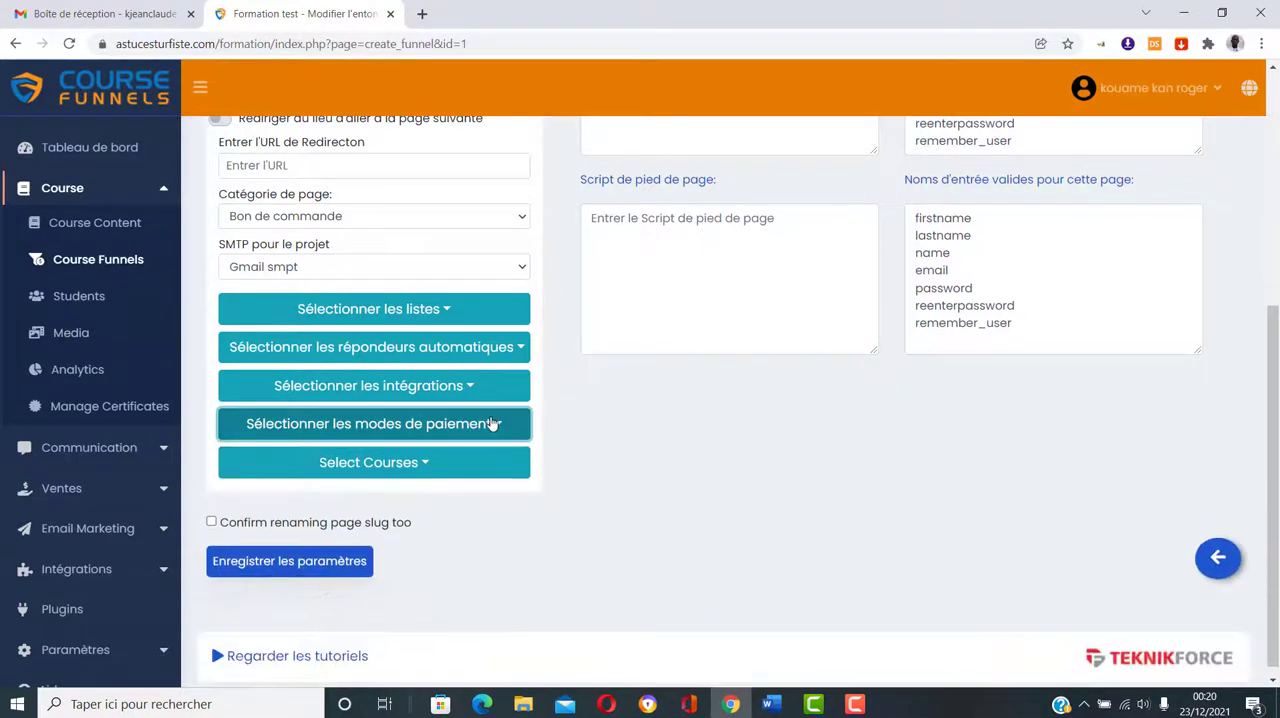
# Step: Link the Formation test course to the order page, save its settings and return to the funnel's page list
pyautogui.click(435, 468)
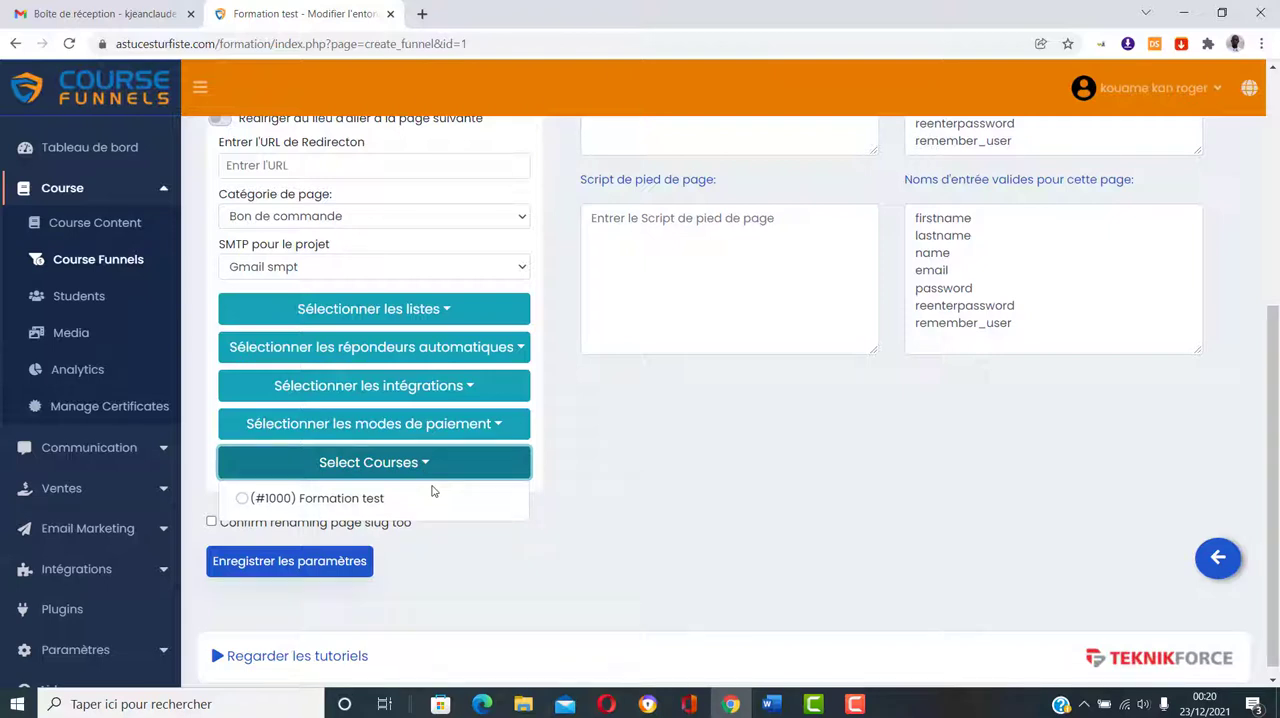
pyautogui.click(242, 499)
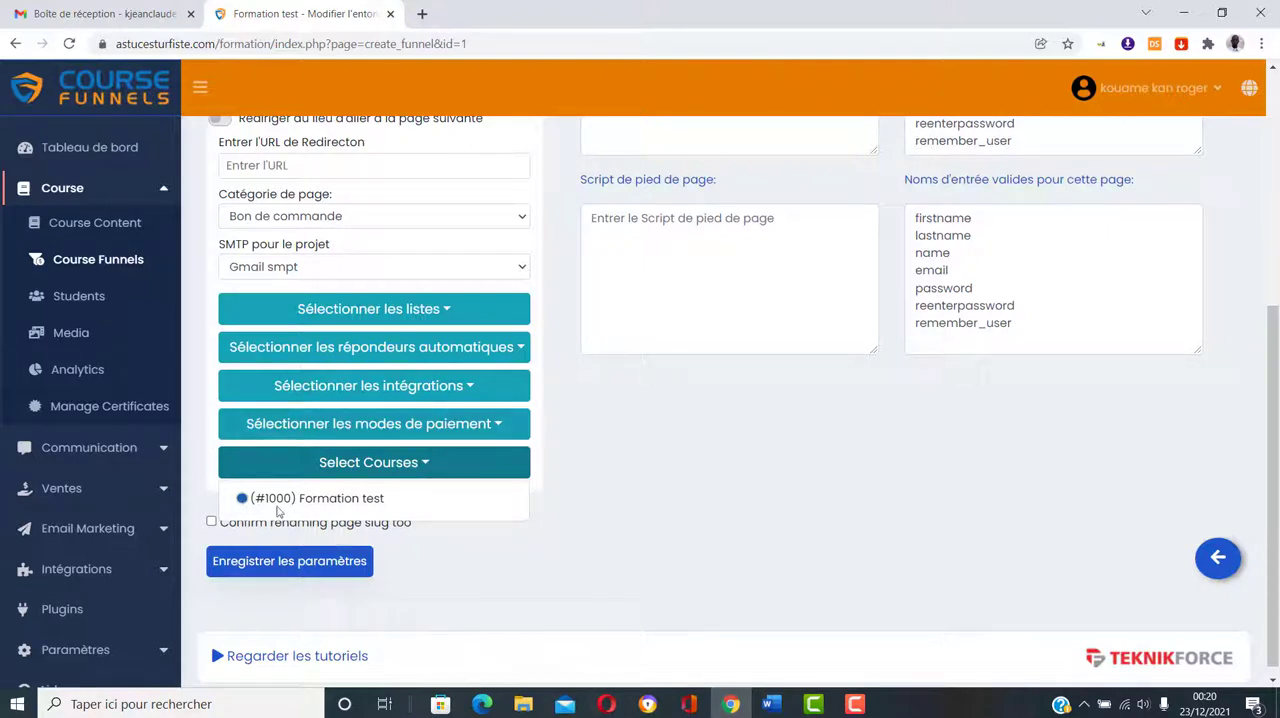
pyautogui.click(430, 464)
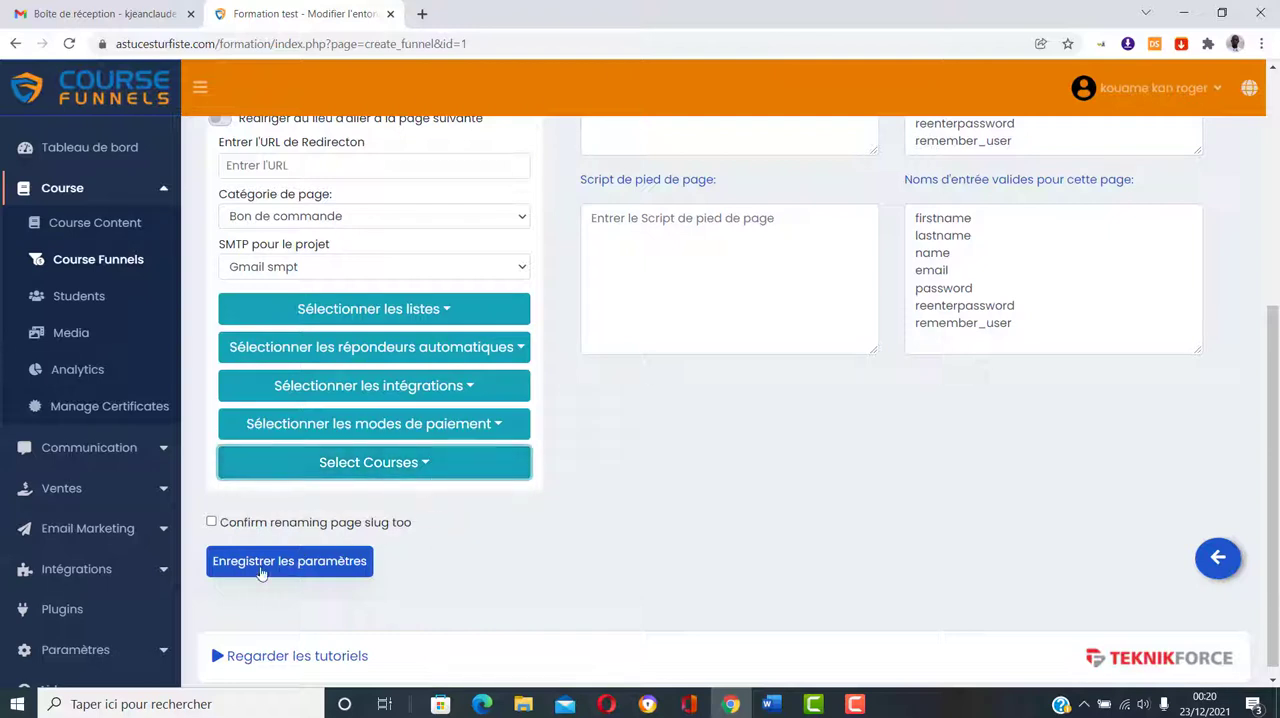
pyautogui.click(329, 573)
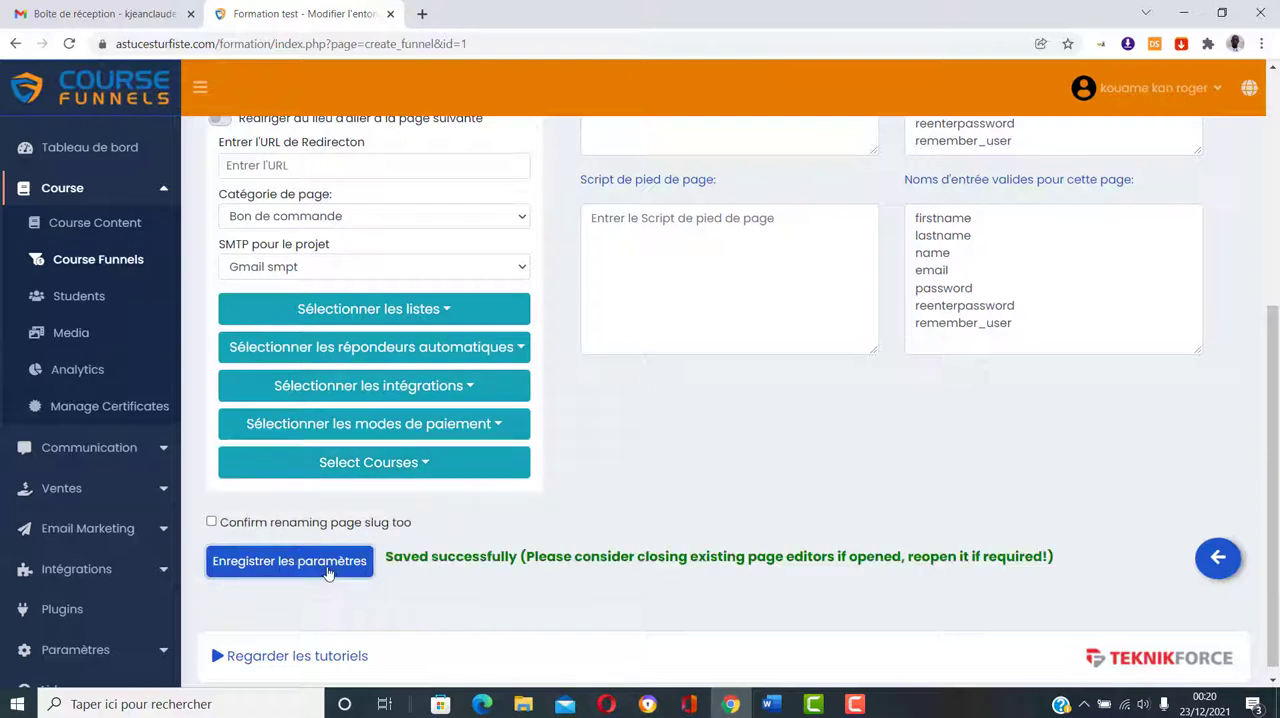
pyautogui.click(1222, 562)
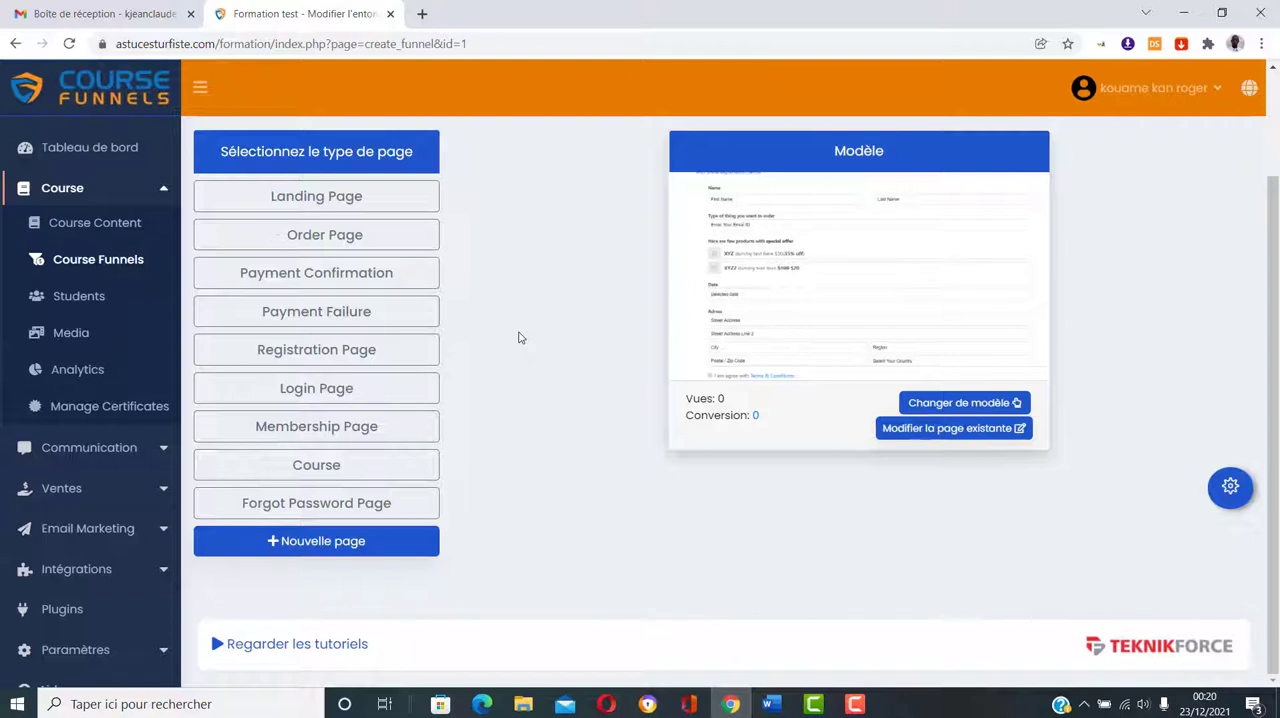
# Step: Review the Landing Page's URL and settings, then return to the funnel's page list
pyautogui.click(382, 201)
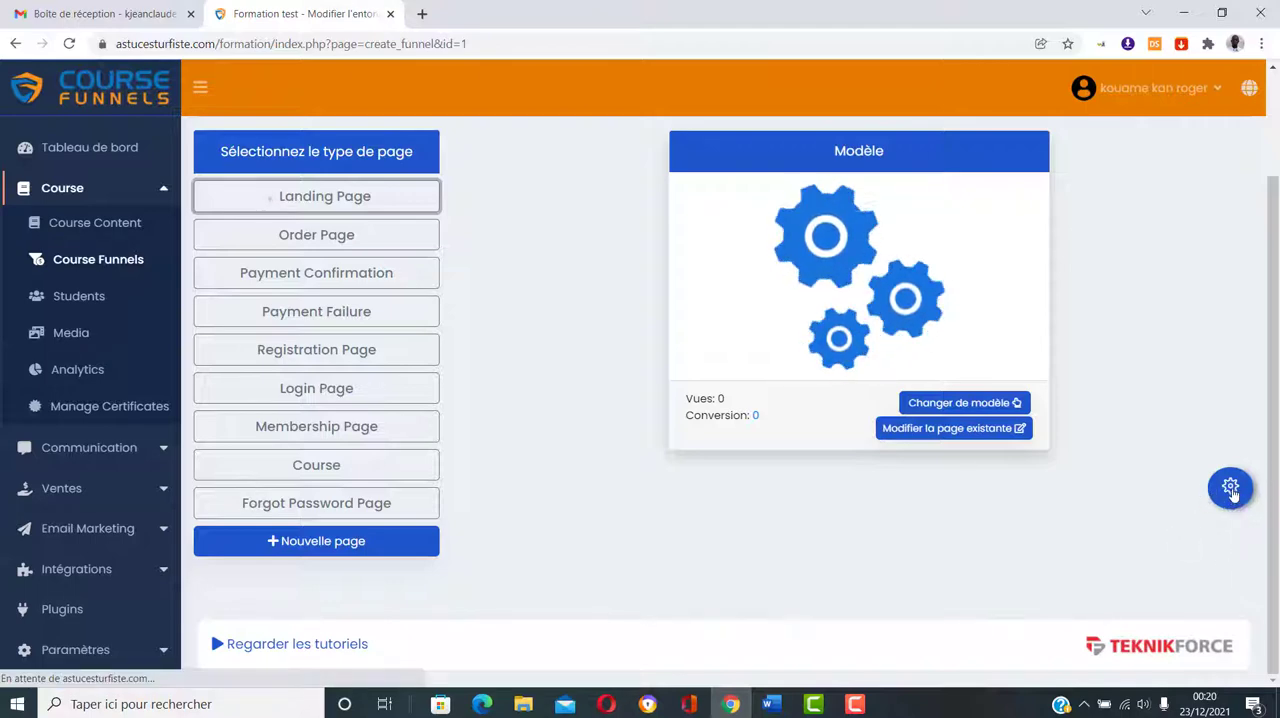
pyautogui.click(1226, 489)
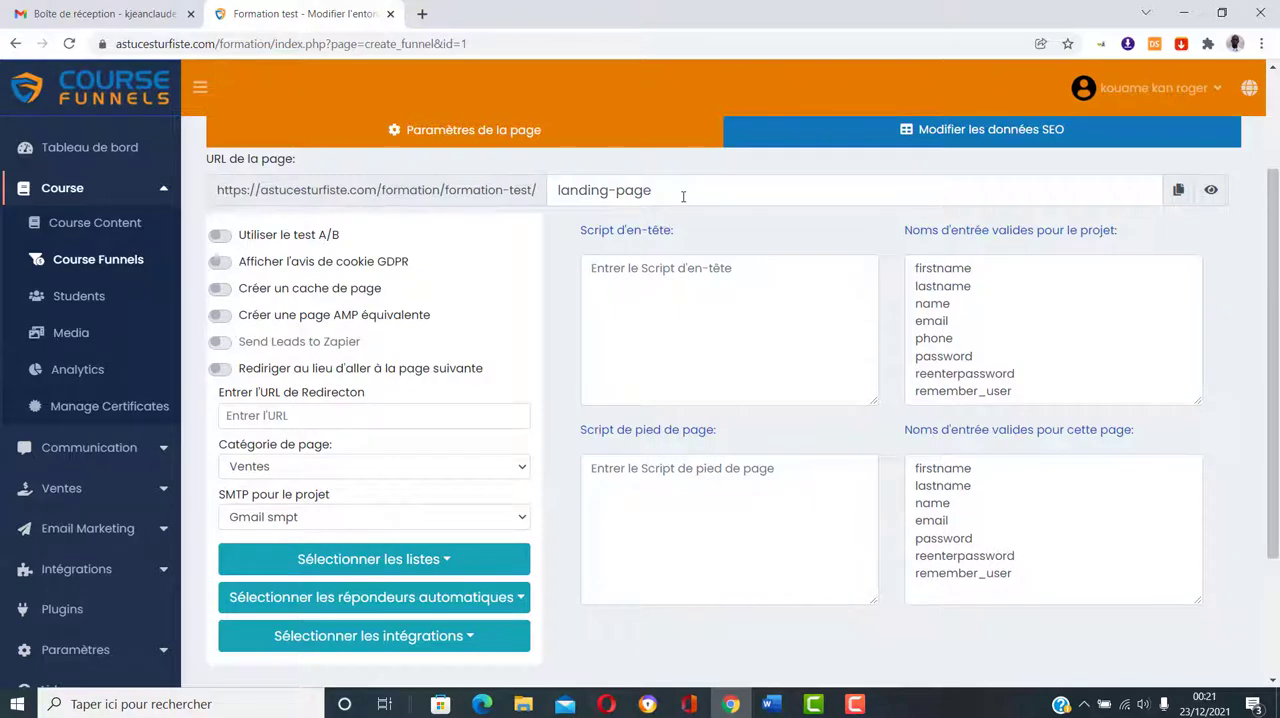
pyautogui.scroll(-2, 790, 514)
pyautogui.click(1219, 549)
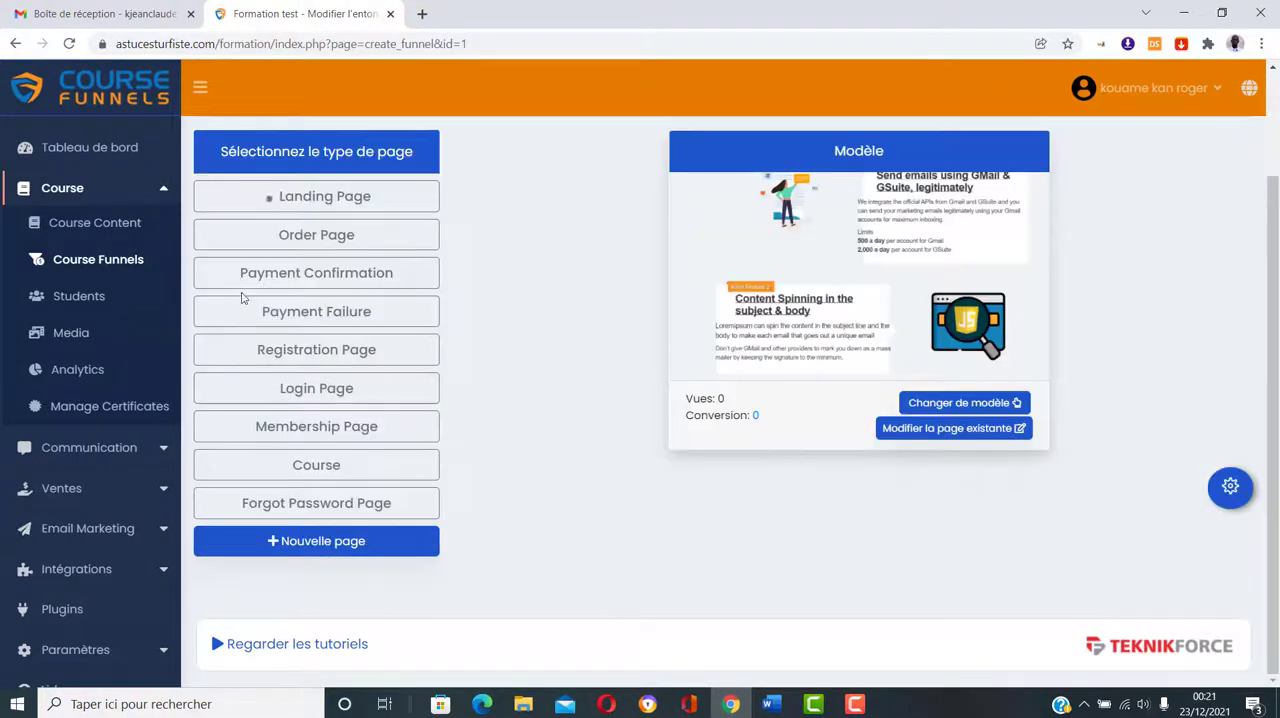
# Step: Review the Order Page's URL and settings, then return to the funnel's page list
pyautogui.click(310, 236)
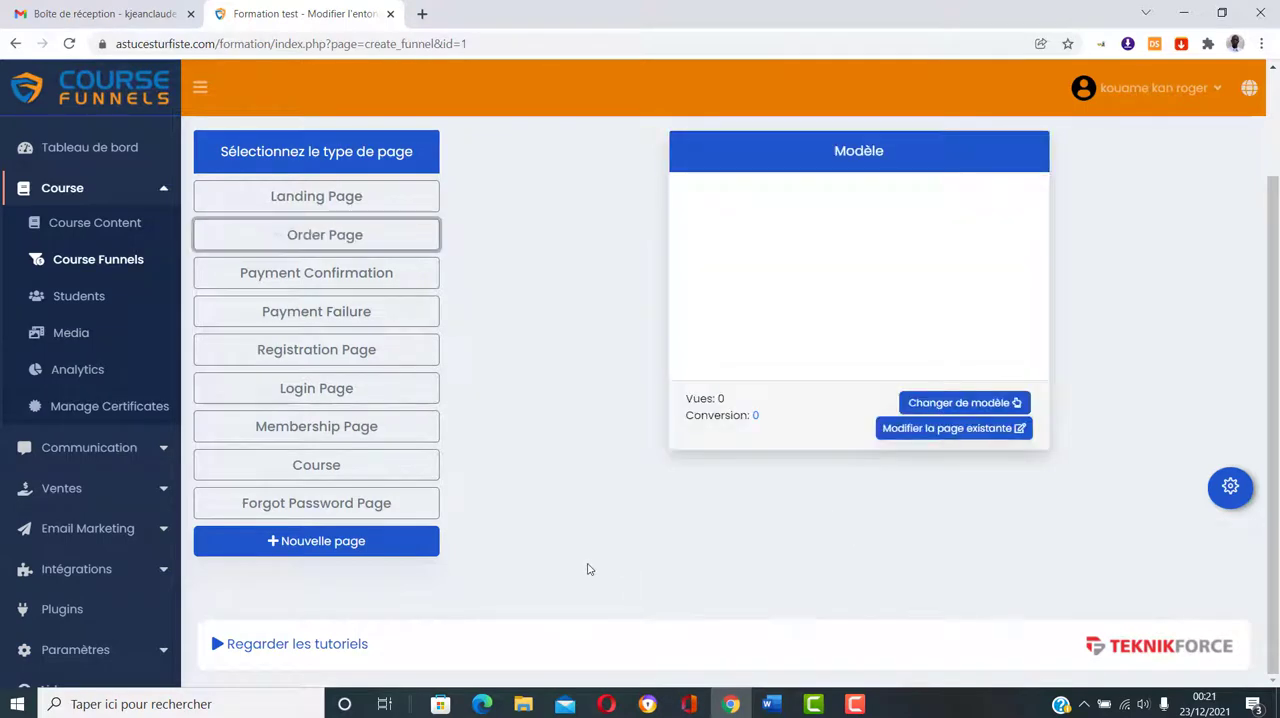
pyautogui.click(1236, 491)
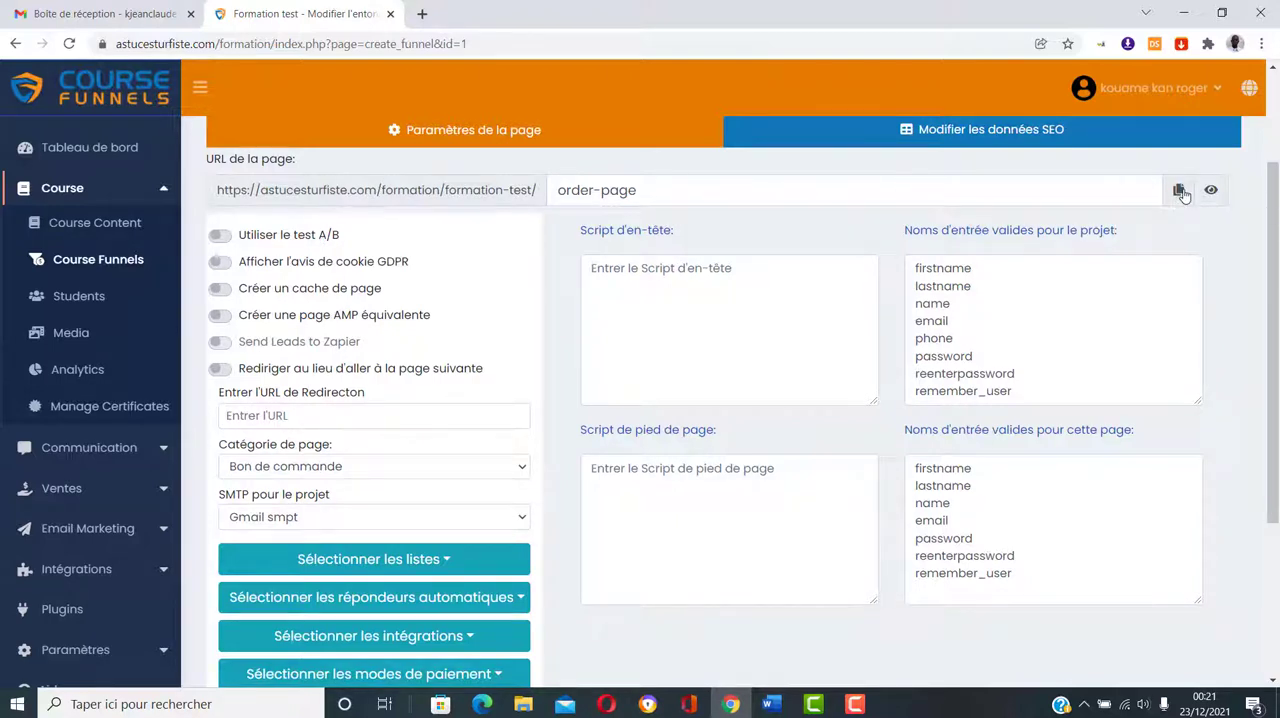
pyautogui.scroll(-3, 1172, 528)
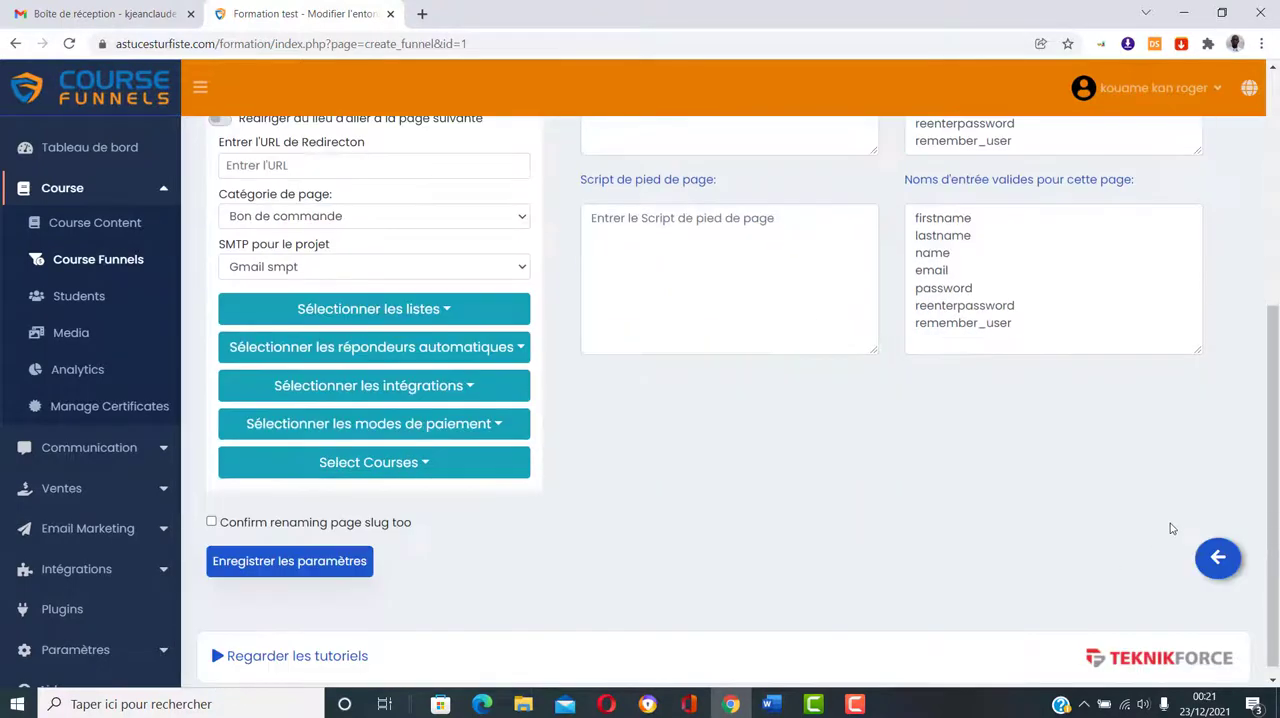
pyautogui.click(1233, 560)
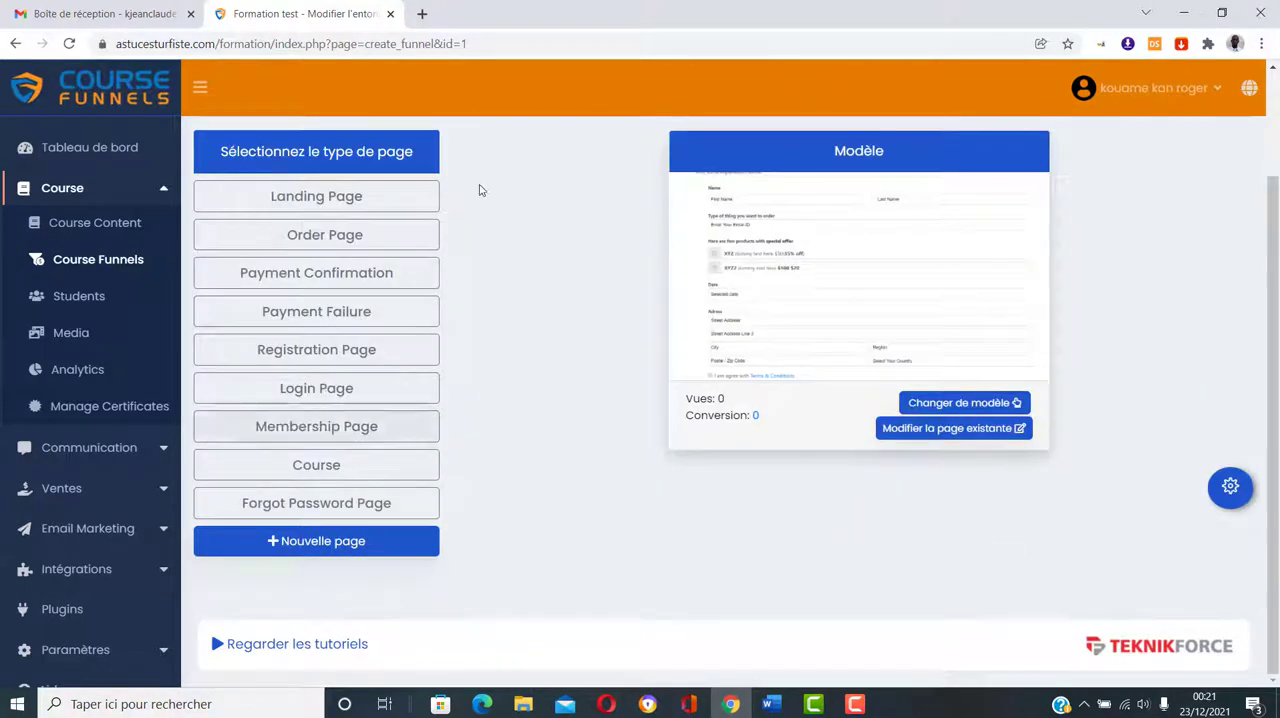
pyautogui.click(372, 200)
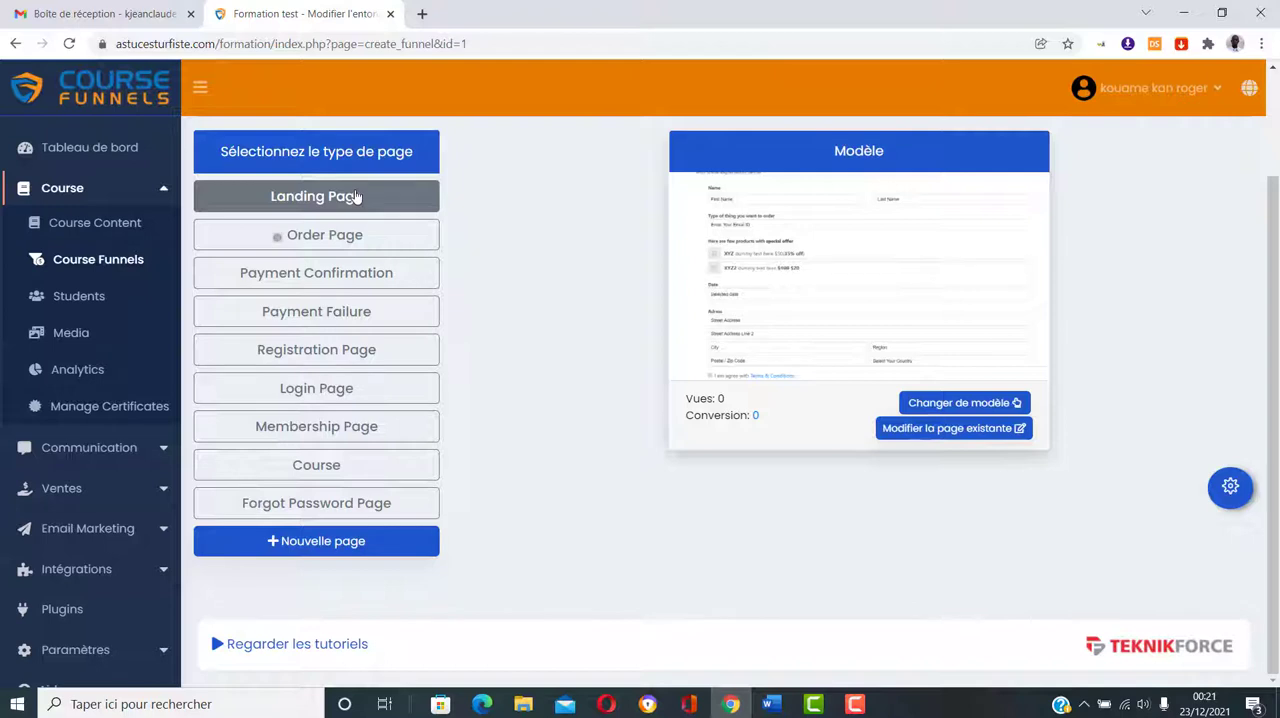
pyautogui.click(356, 196)
pyautogui.click(503, 322)
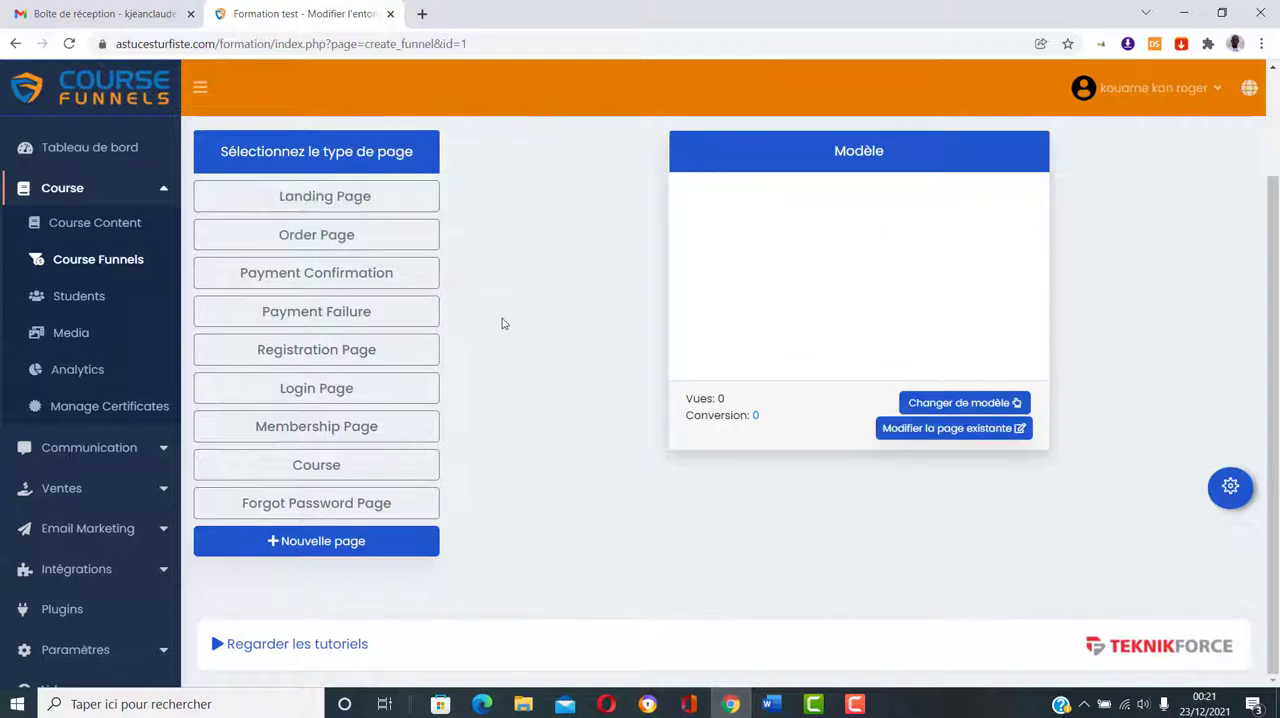
pyautogui.click(357, 197)
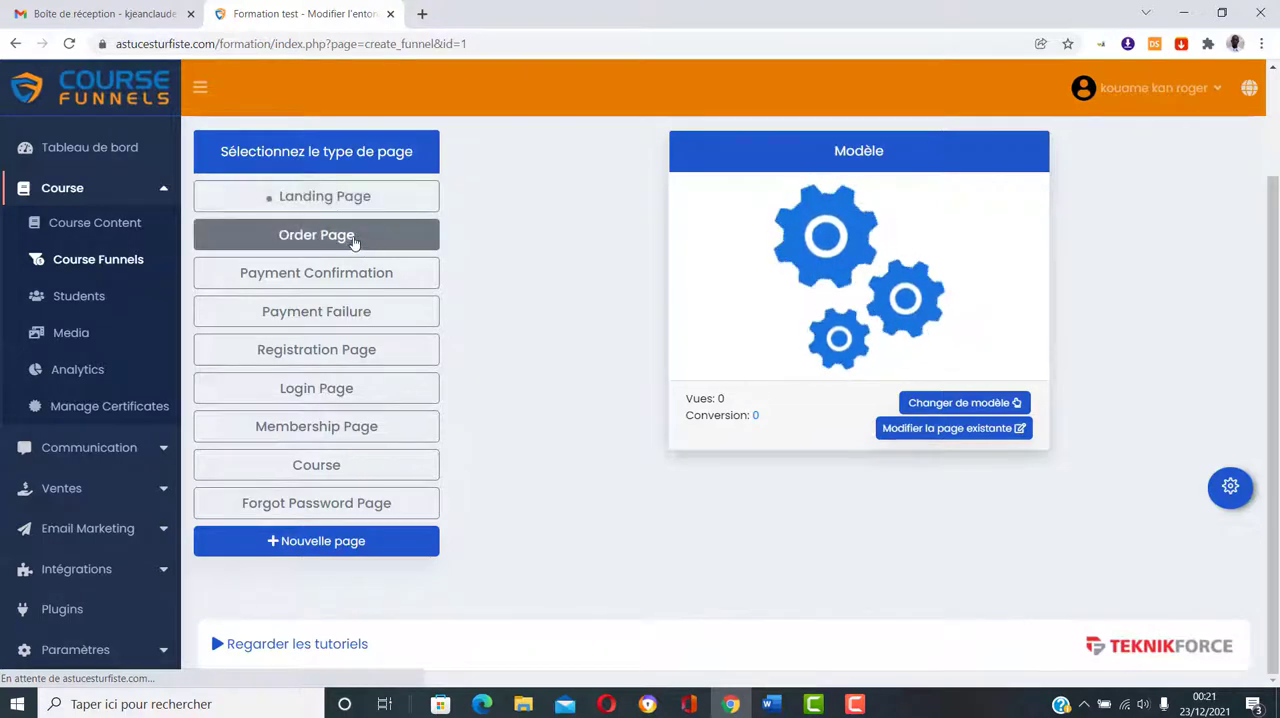
# Step: Copy the Order Page's URL from its page settings and return to the funnel's page list
pyautogui.click(351, 241)
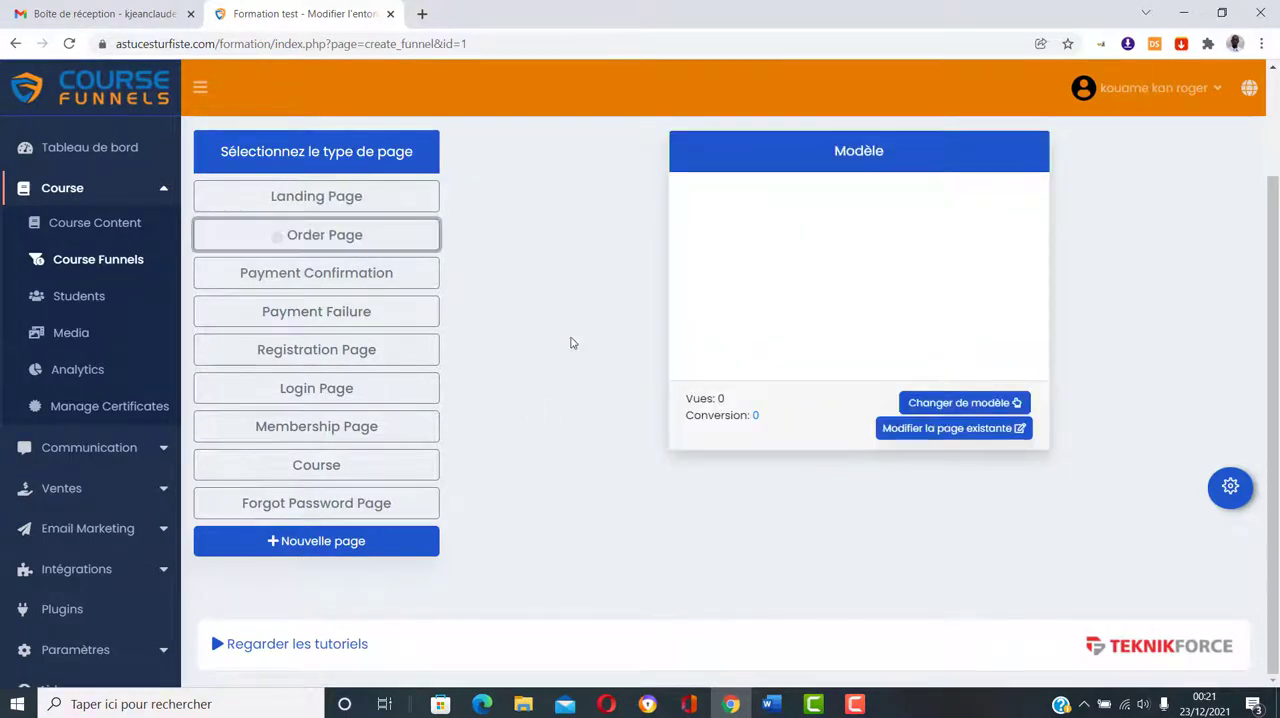
pyautogui.click(1231, 488)
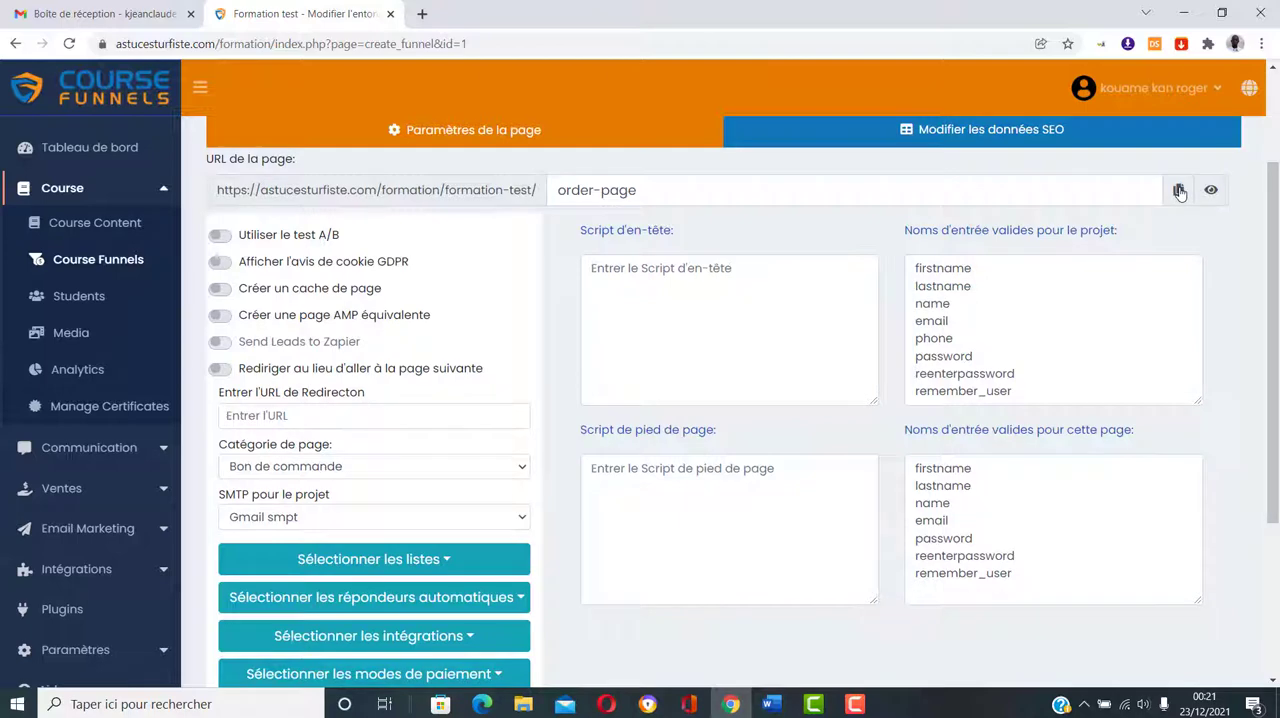
pyautogui.scroll(-3, 914, 436)
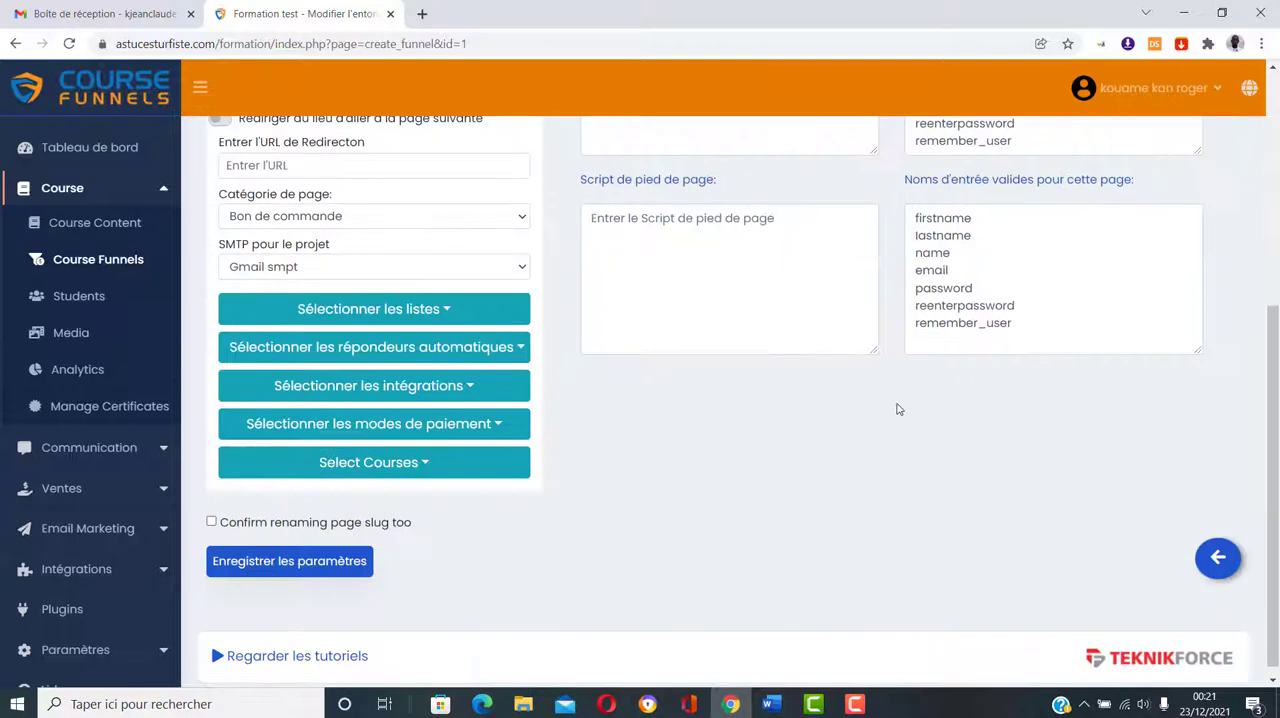
pyautogui.click(1219, 558)
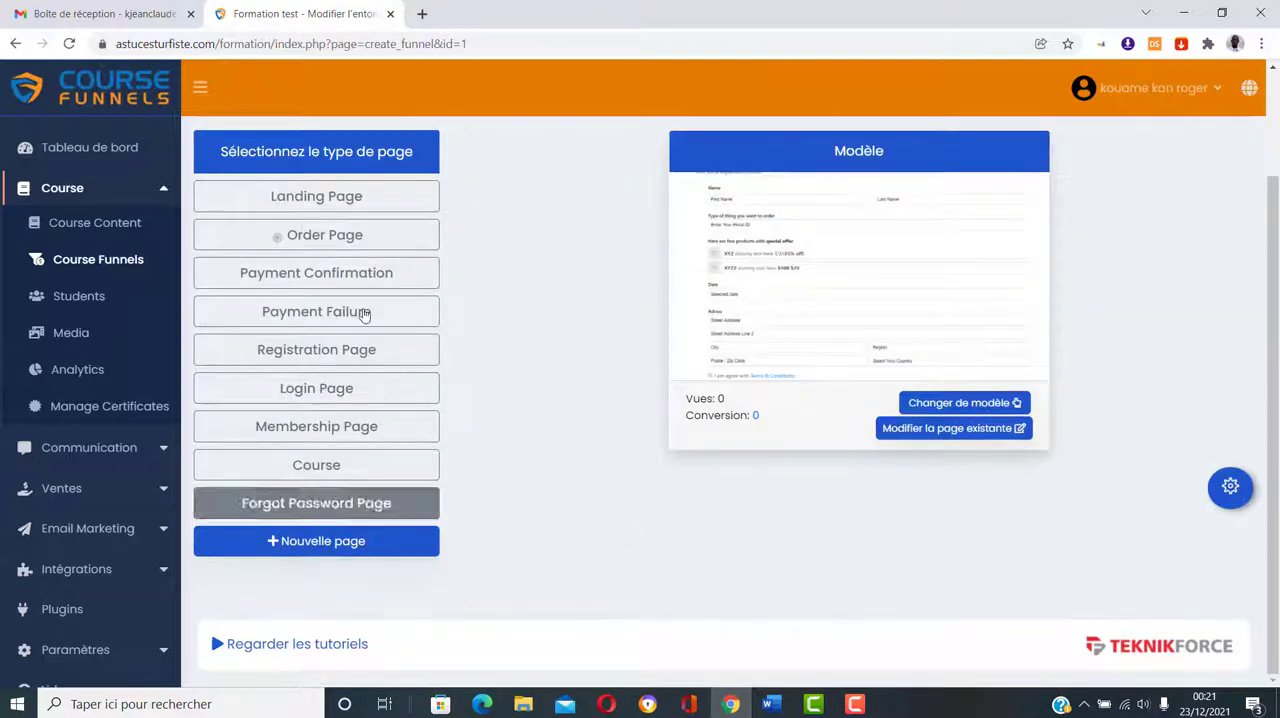
# Step: Open the existing Landing Page in the page editor and find its "Get Instant Access To LoremIpsum" button
pyautogui.click(352, 200)
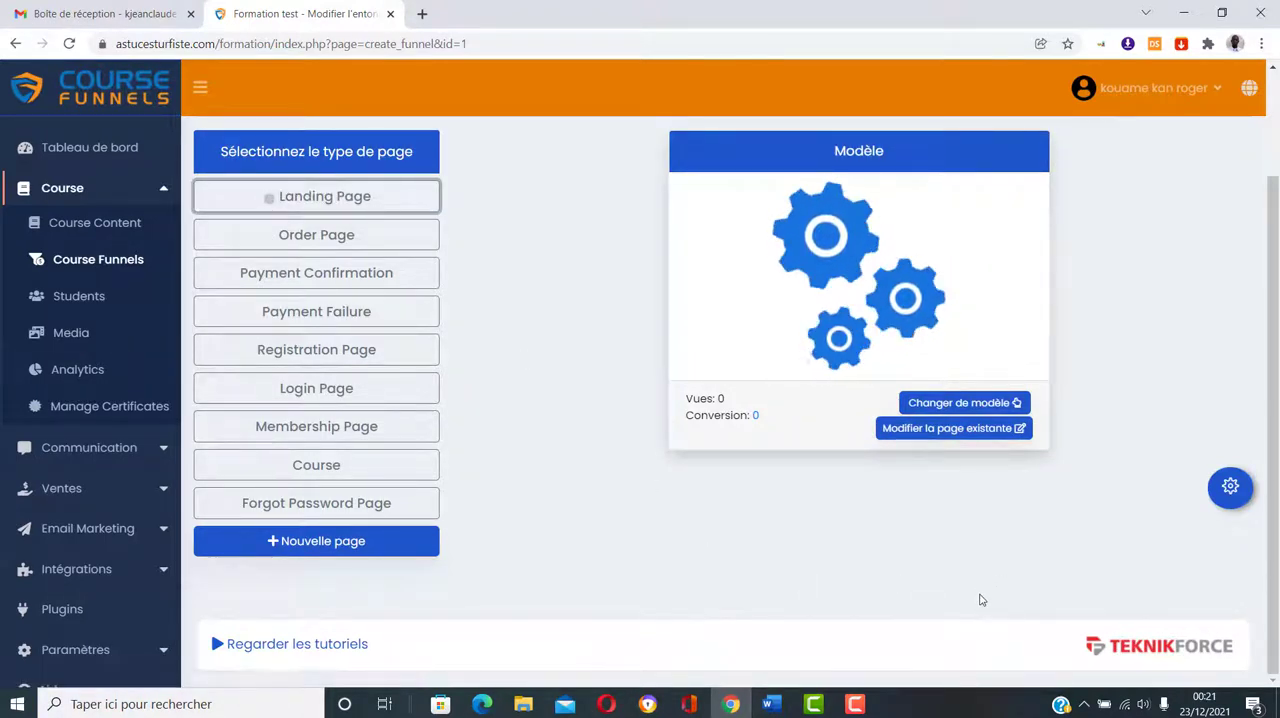
pyautogui.click(966, 430)
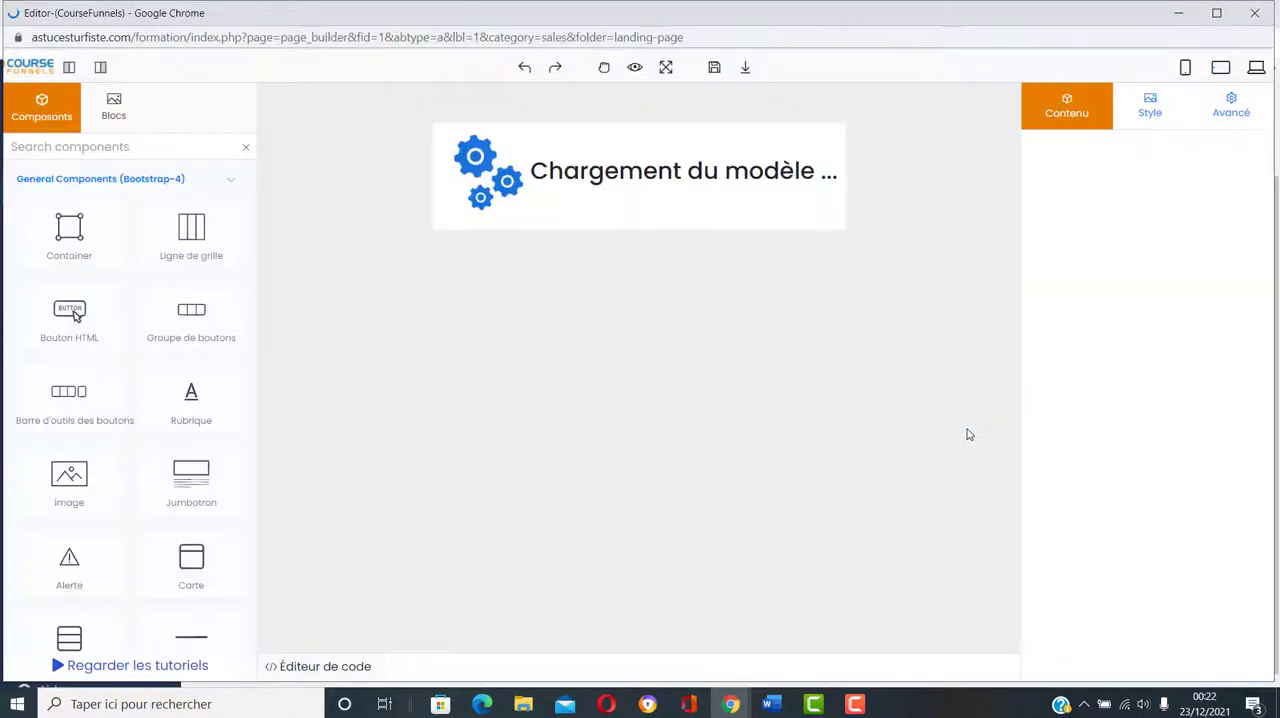
pyautogui.scroll(-8, 874, 280)
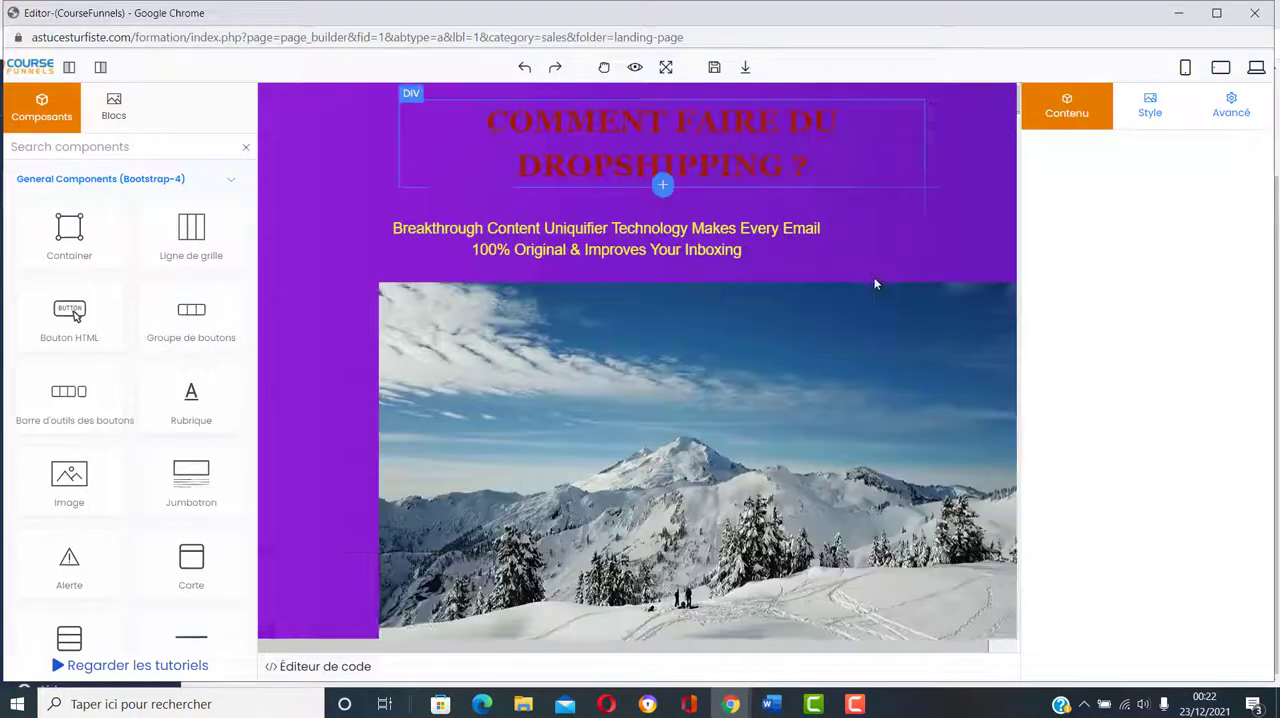
pyautogui.scroll(3, 874, 292)
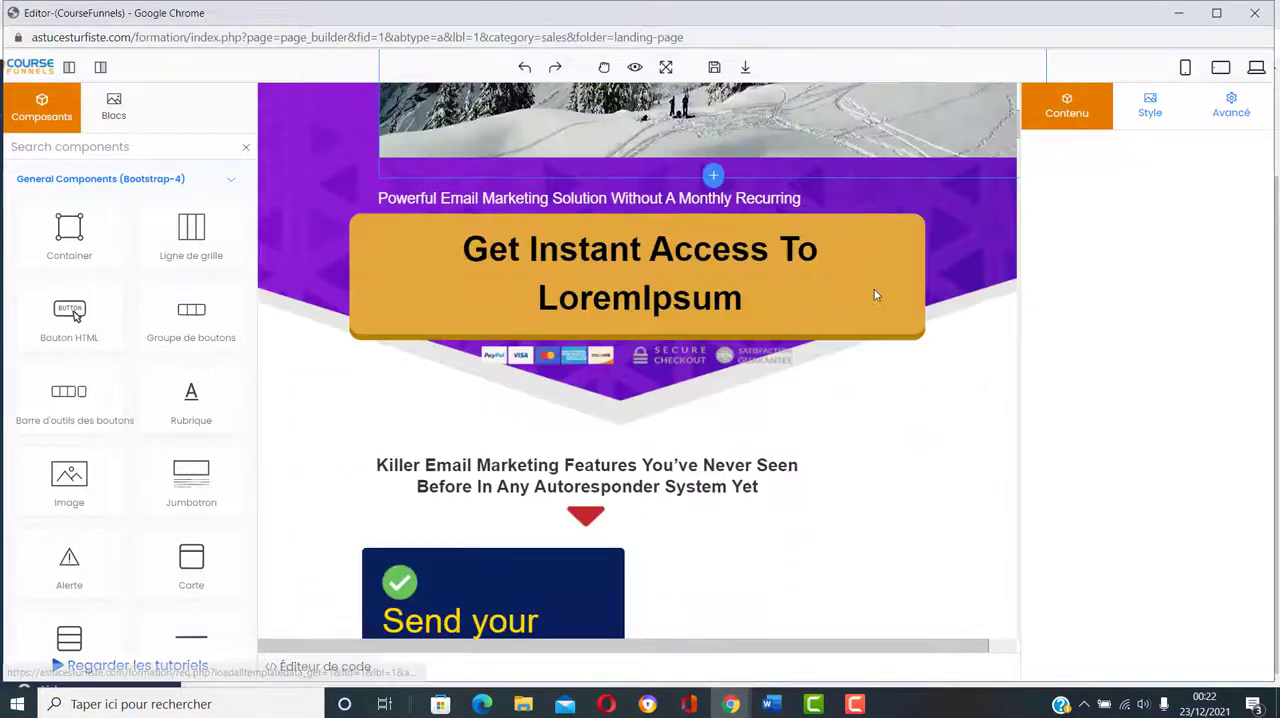
pyautogui.scroll(1, 850, 200)
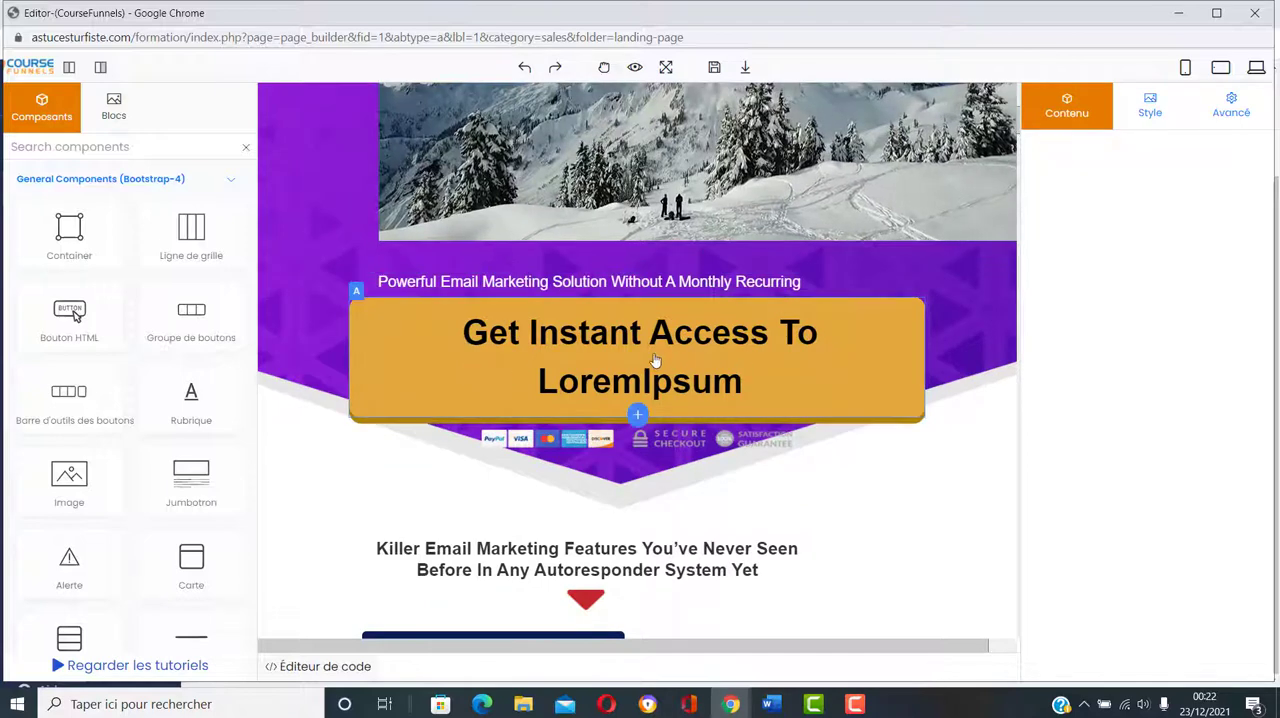
# Step: Merge the properties panel into the components sidebar and select the "Get Instant Access To LoremIpsum" button to show its link properties
pyautogui.click(774, 369)
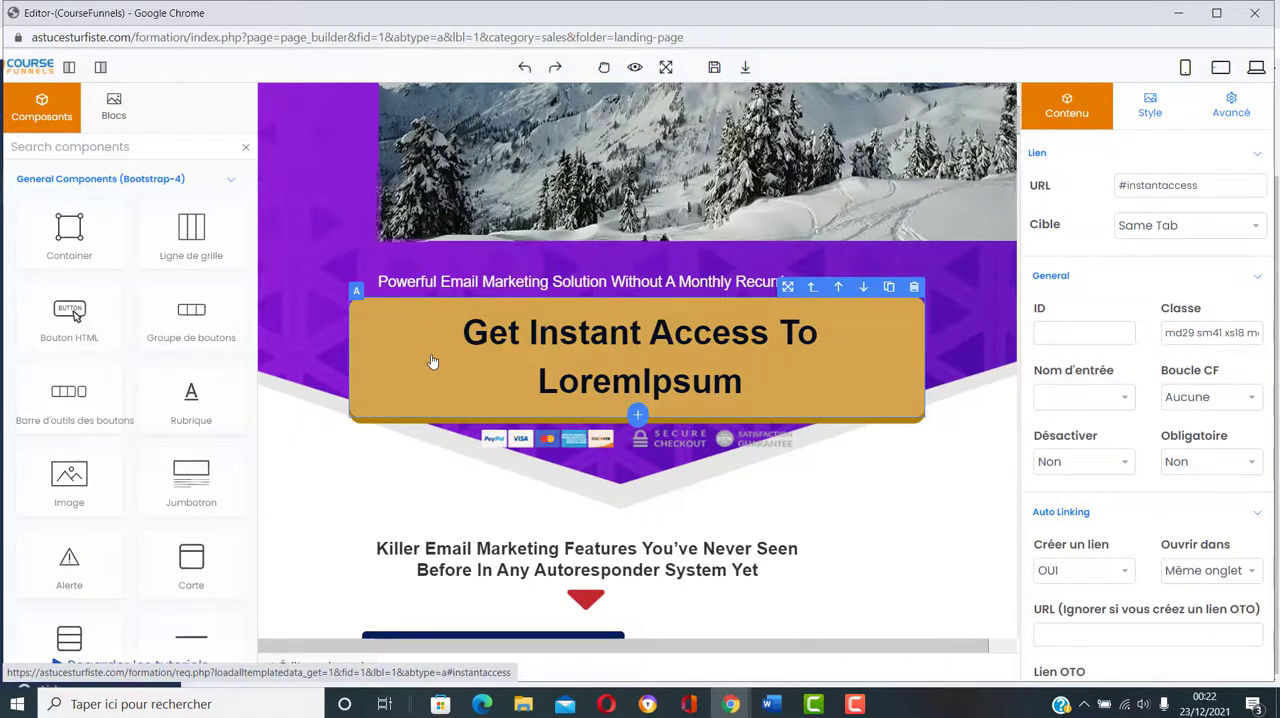
pyautogui.click(101, 68)
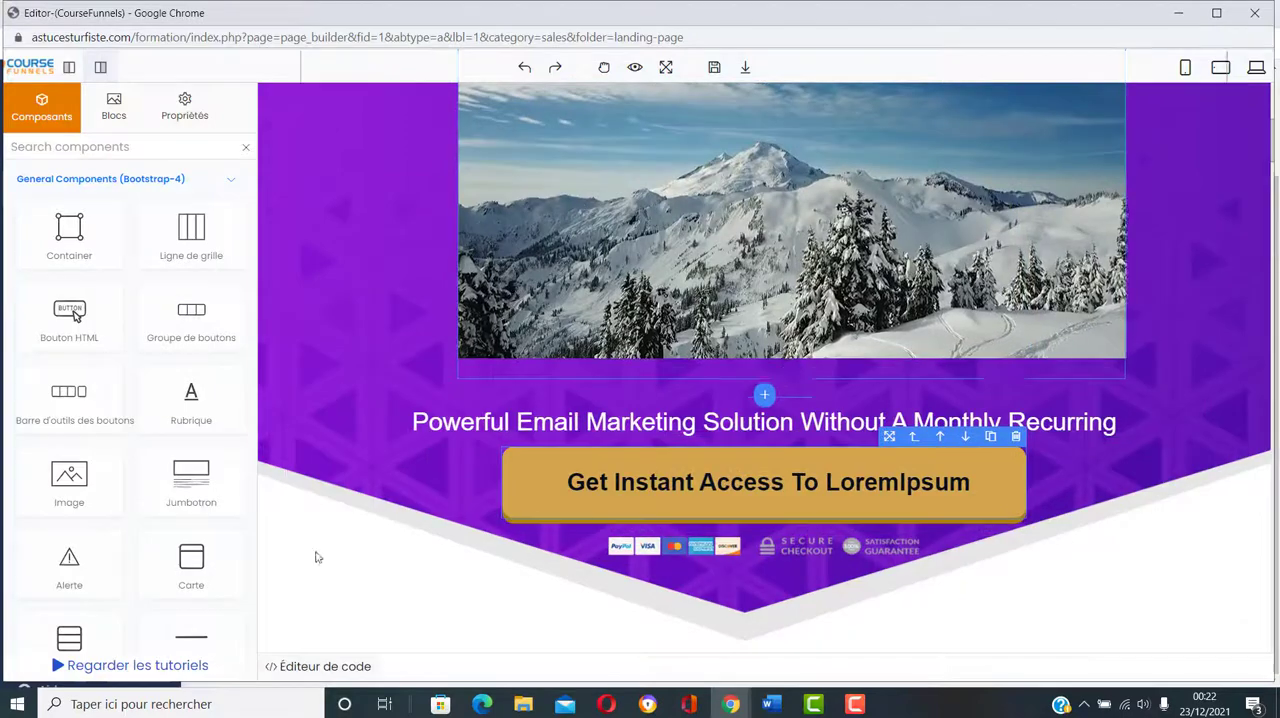
pyautogui.scroll(2, 929, 265)
pyautogui.scroll(-4, 929, 265)
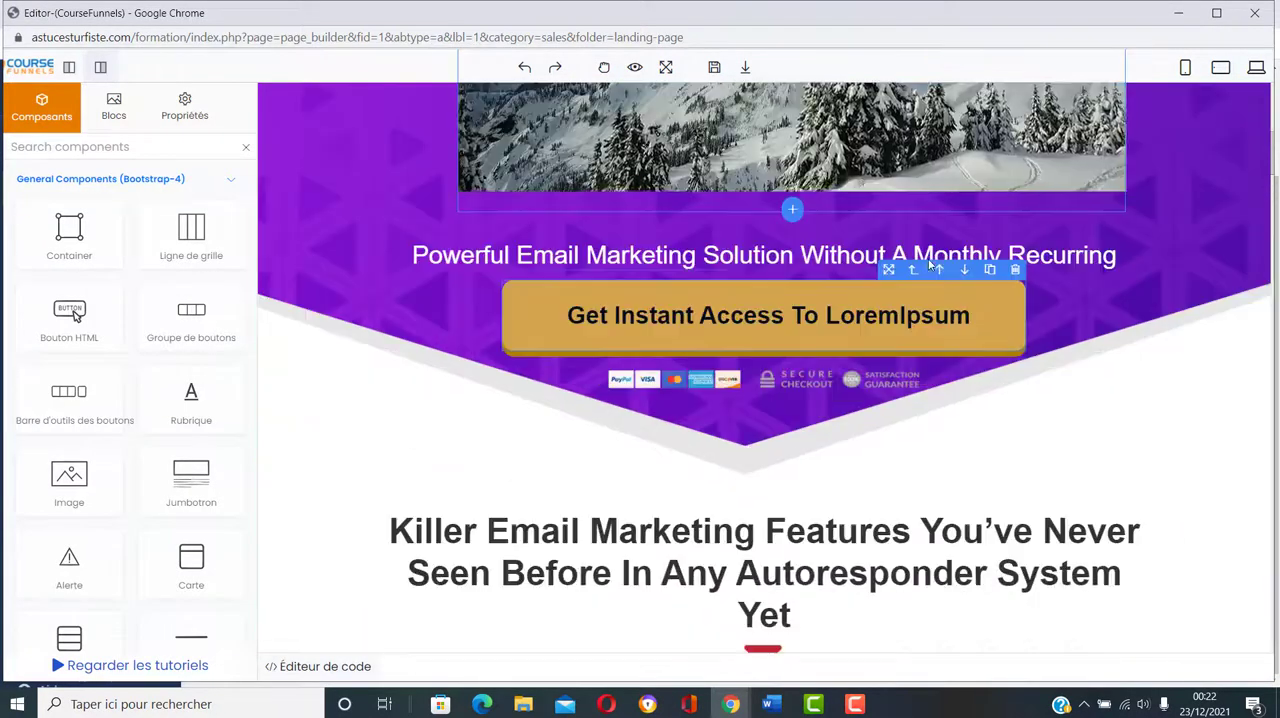
pyautogui.scroll(1, 815, 401)
pyautogui.click(720, 388)
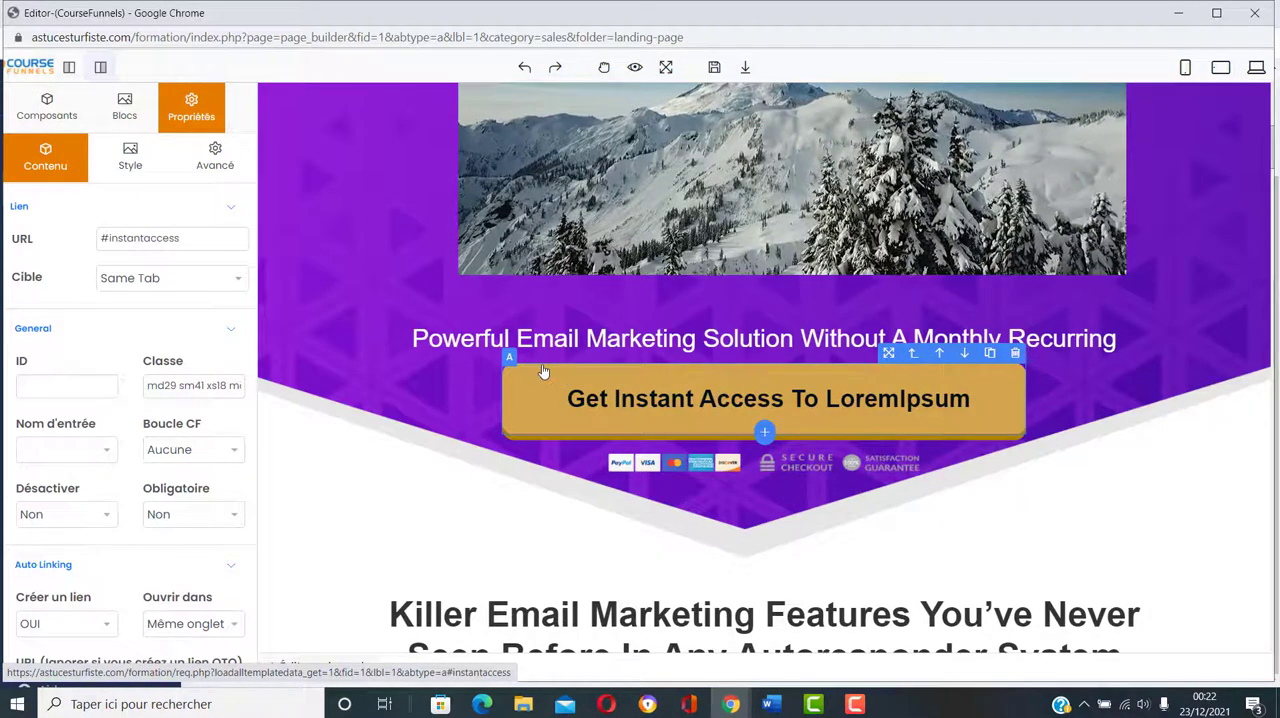
# Step: Set "Créer un lien" to OUI in the button's Auto Linking properties
pyautogui.scroll(-2, 116, 380)
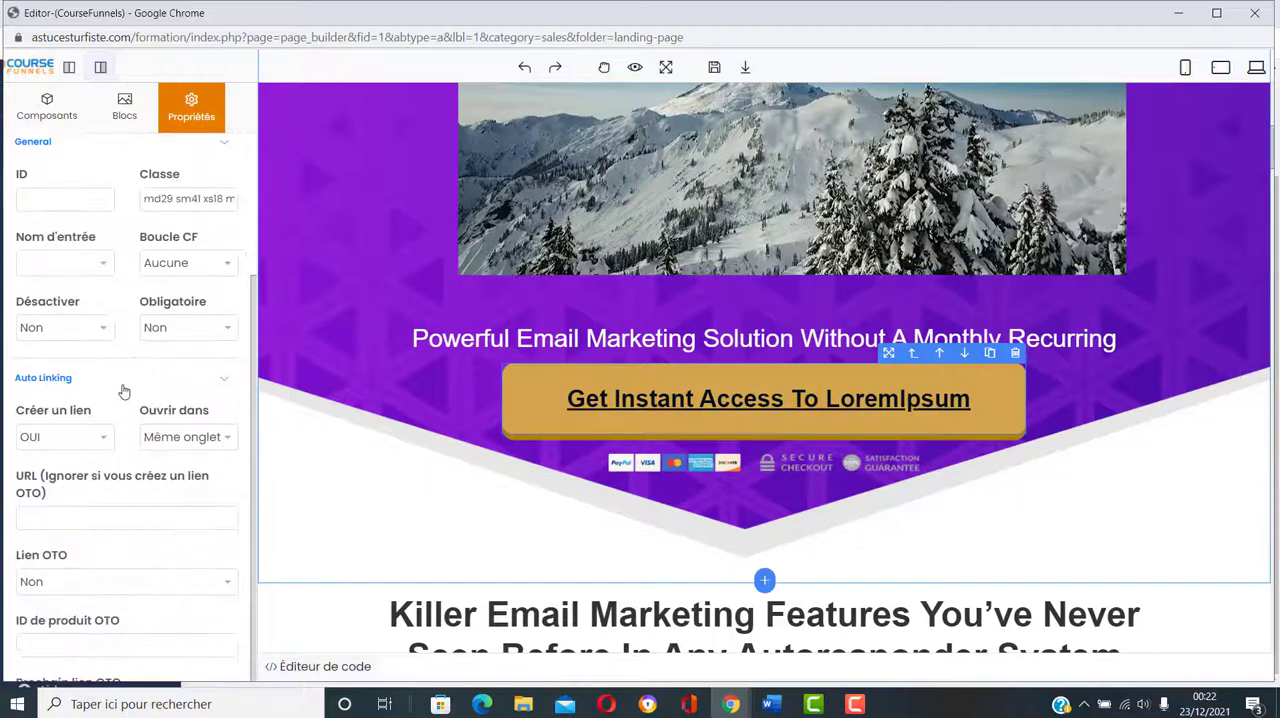
pyautogui.click(92, 440)
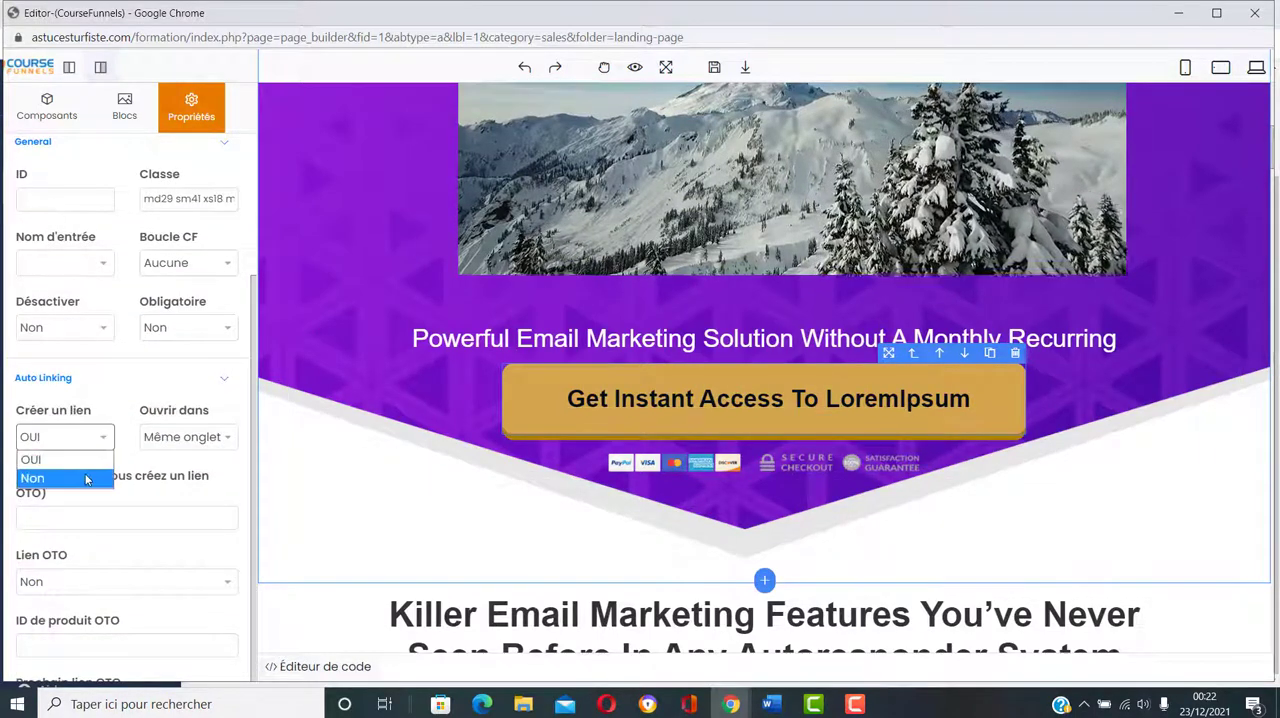
pyautogui.click(97, 474)
pyautogui.click(101, 440)
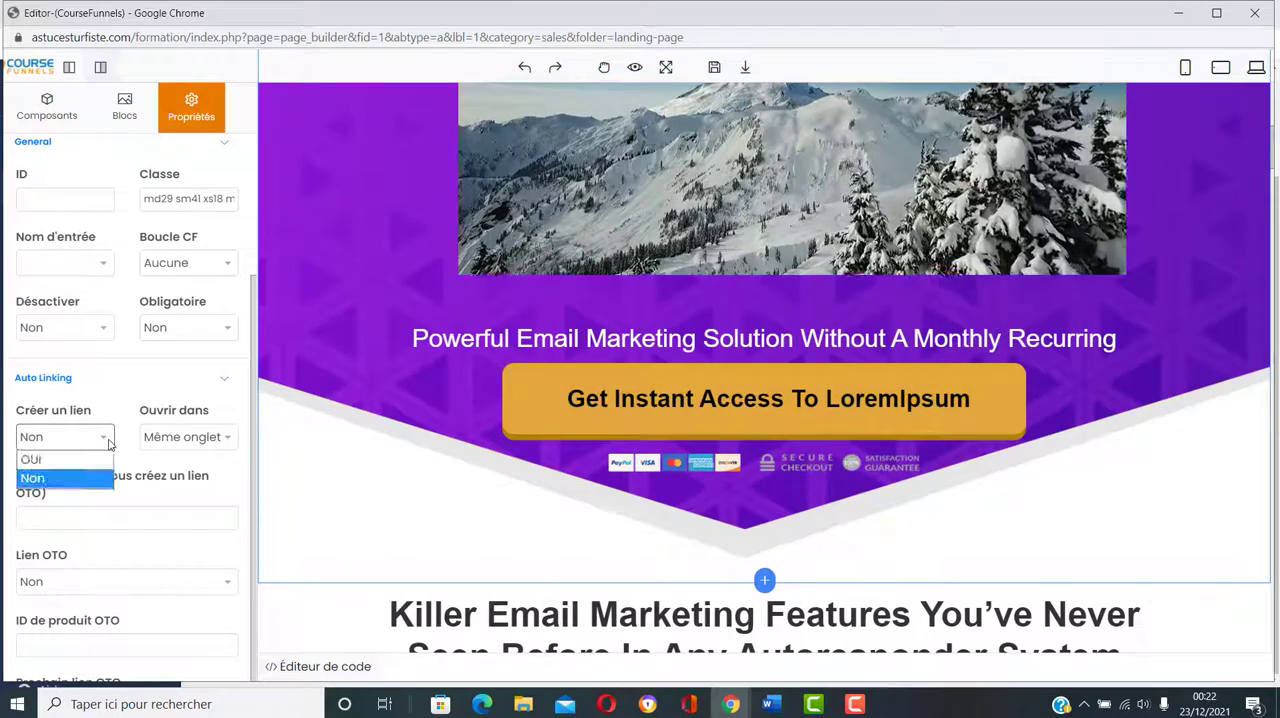
pyautogui.click(88, 460)
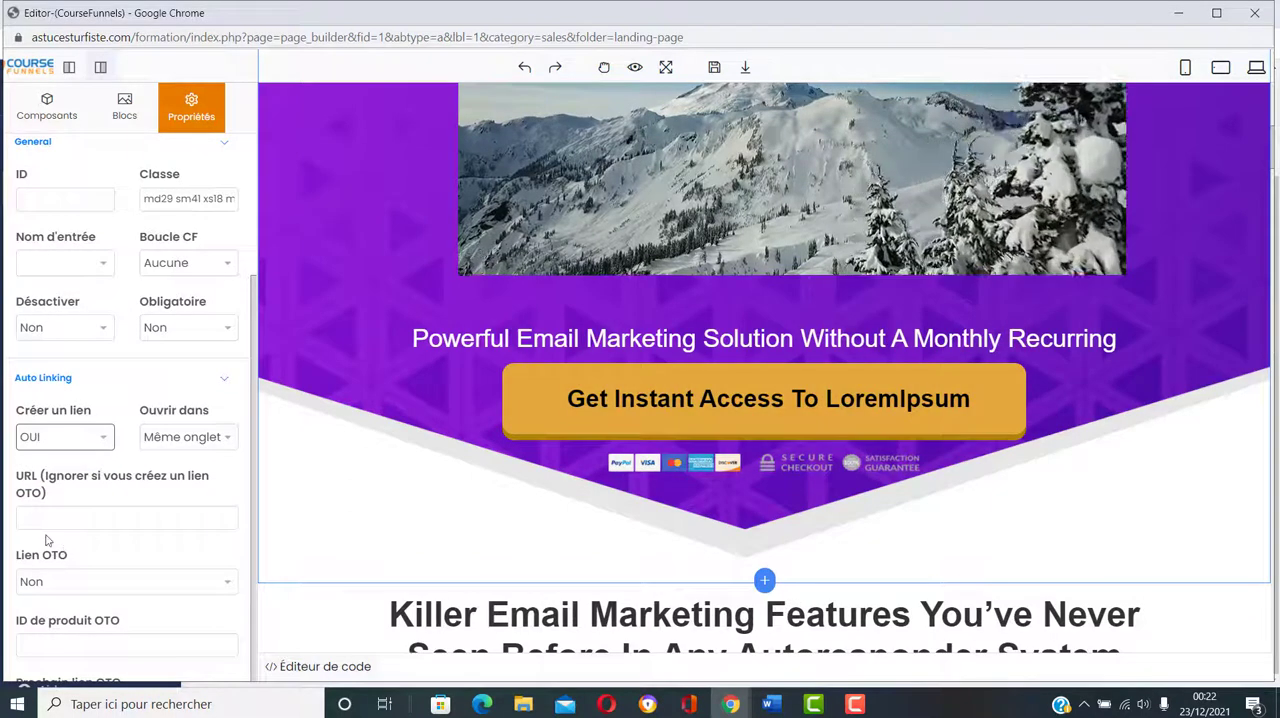
pyautogui.click(78, 511)
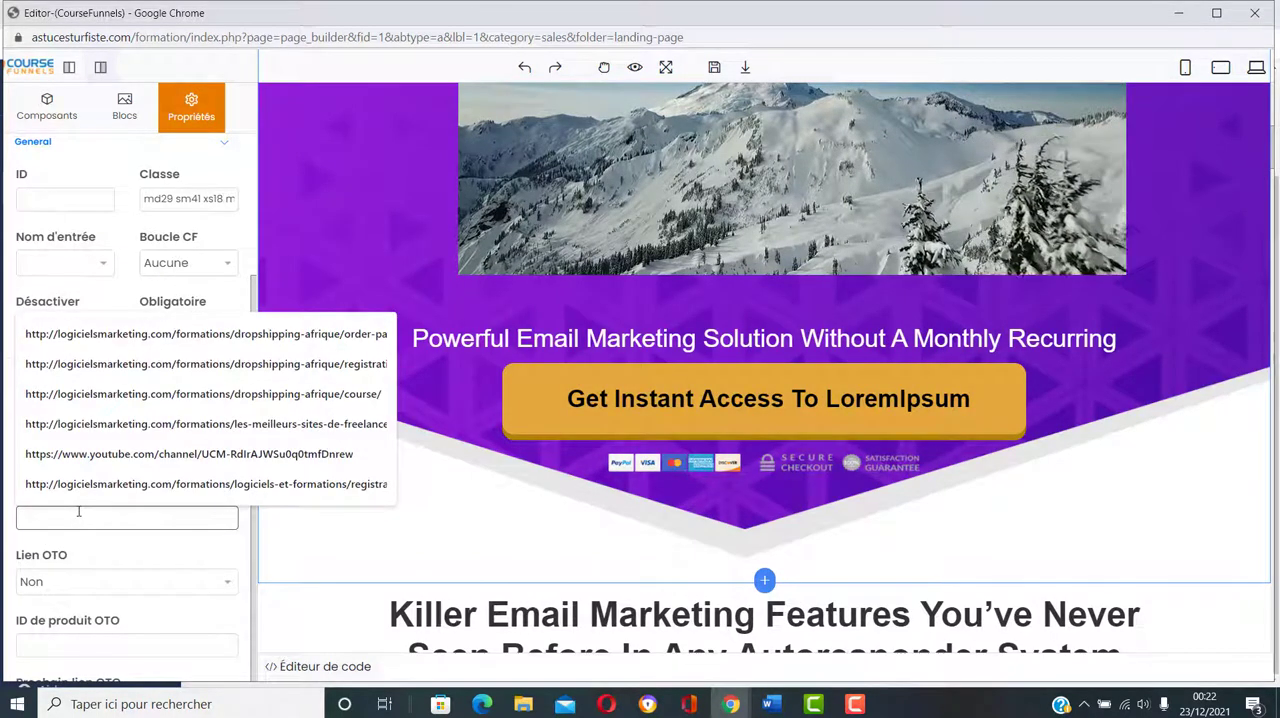
pyautogui.hotkey('ctrl', 'v')
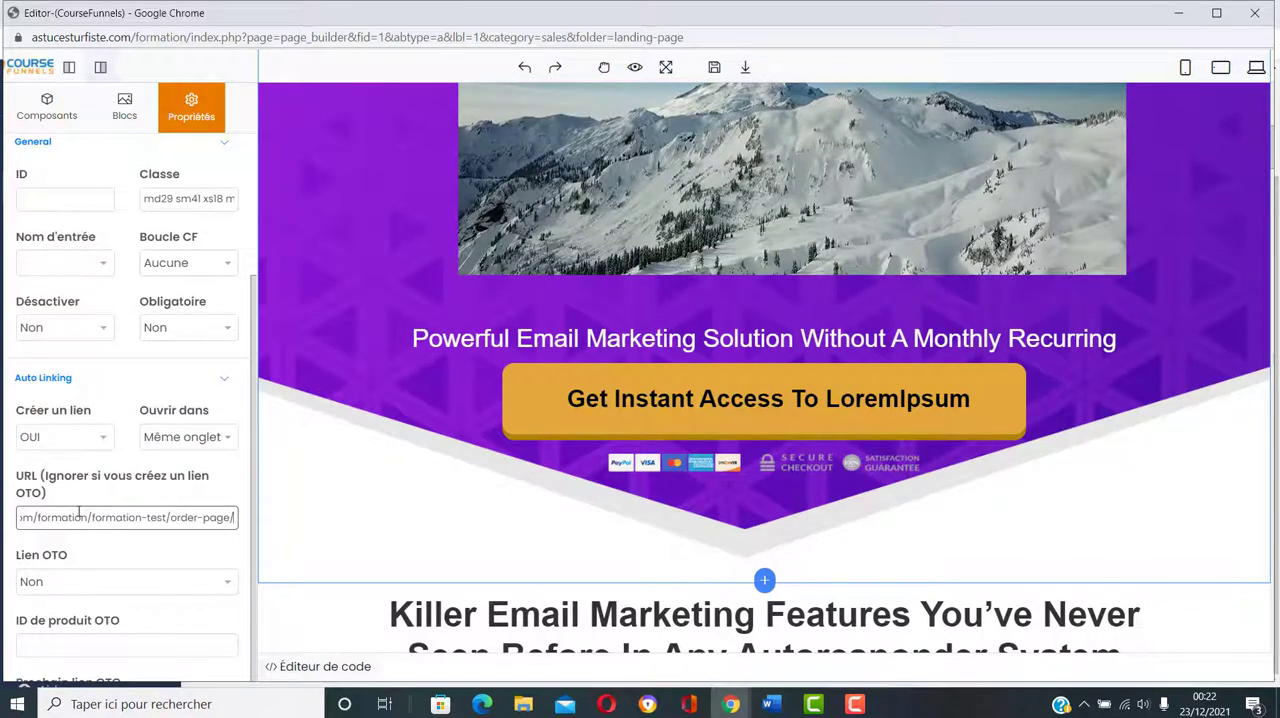
pyautogui.click(194, 538)
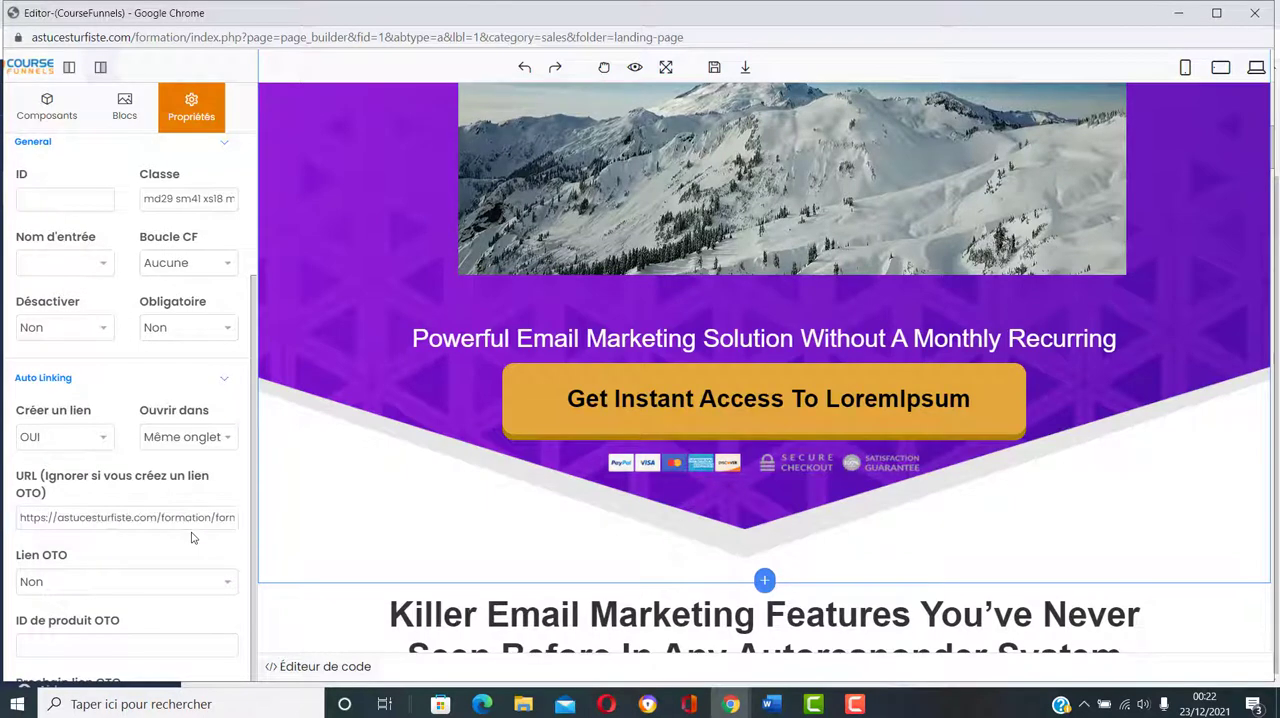
pyautogui.click(715, 66)
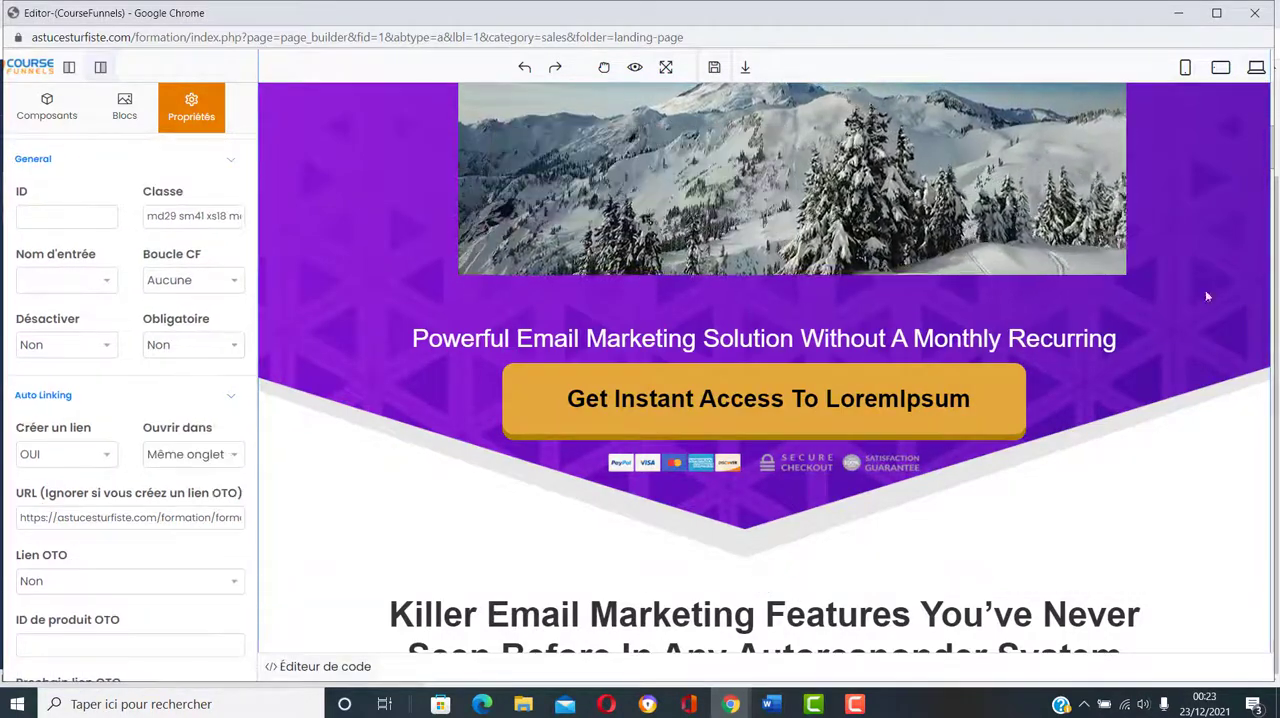
pyautogui.click(1255, 14)
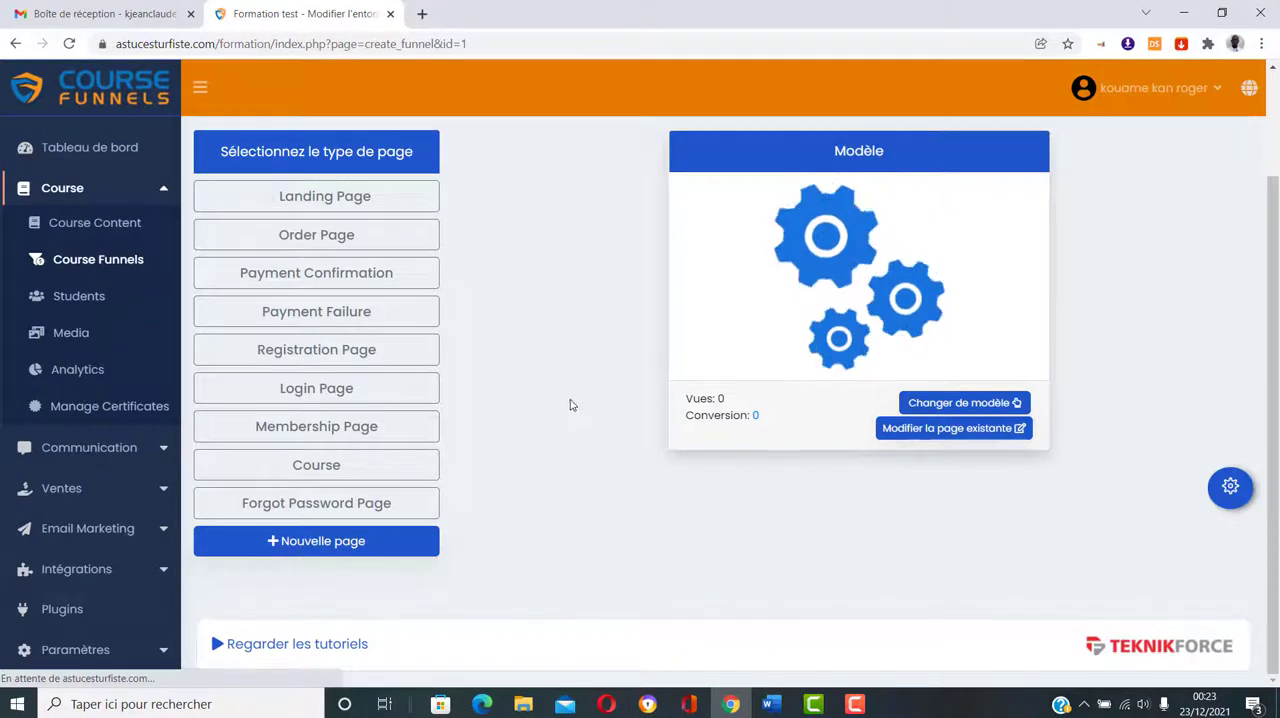
pyautogui.click(377, 198)
pyautogui.click(352, 235)
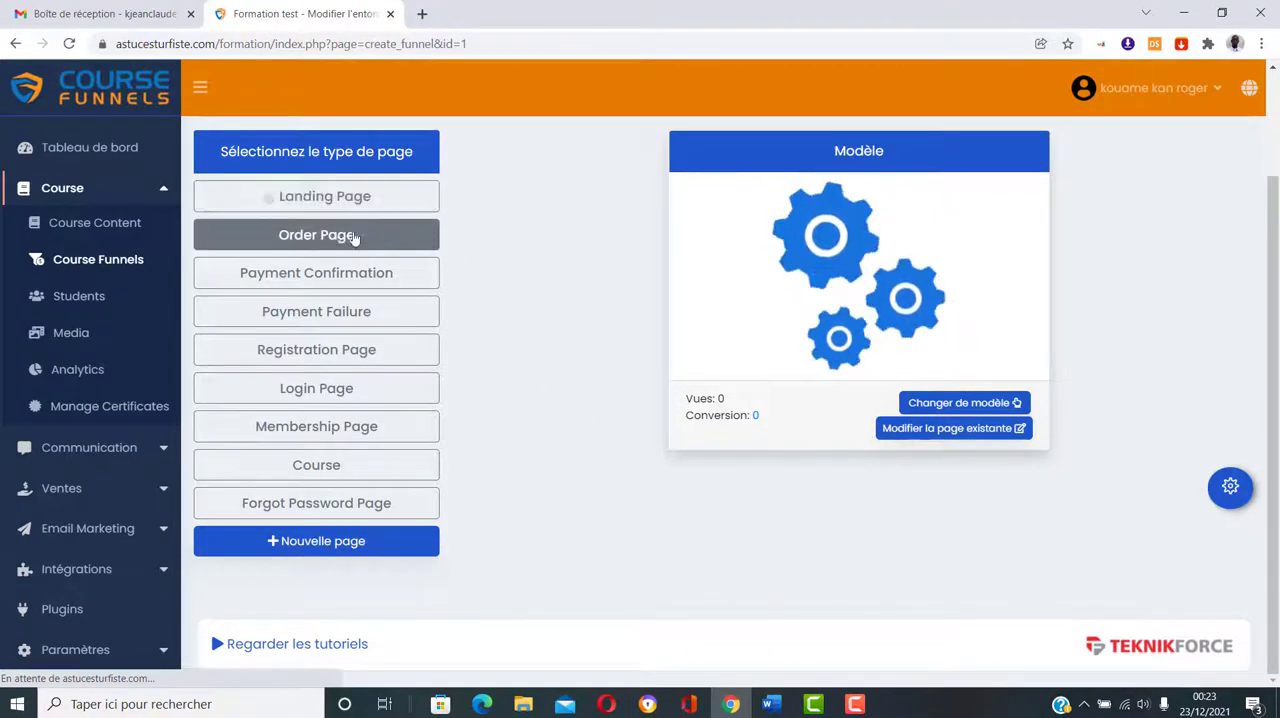
pyautogui.click(378, 199)
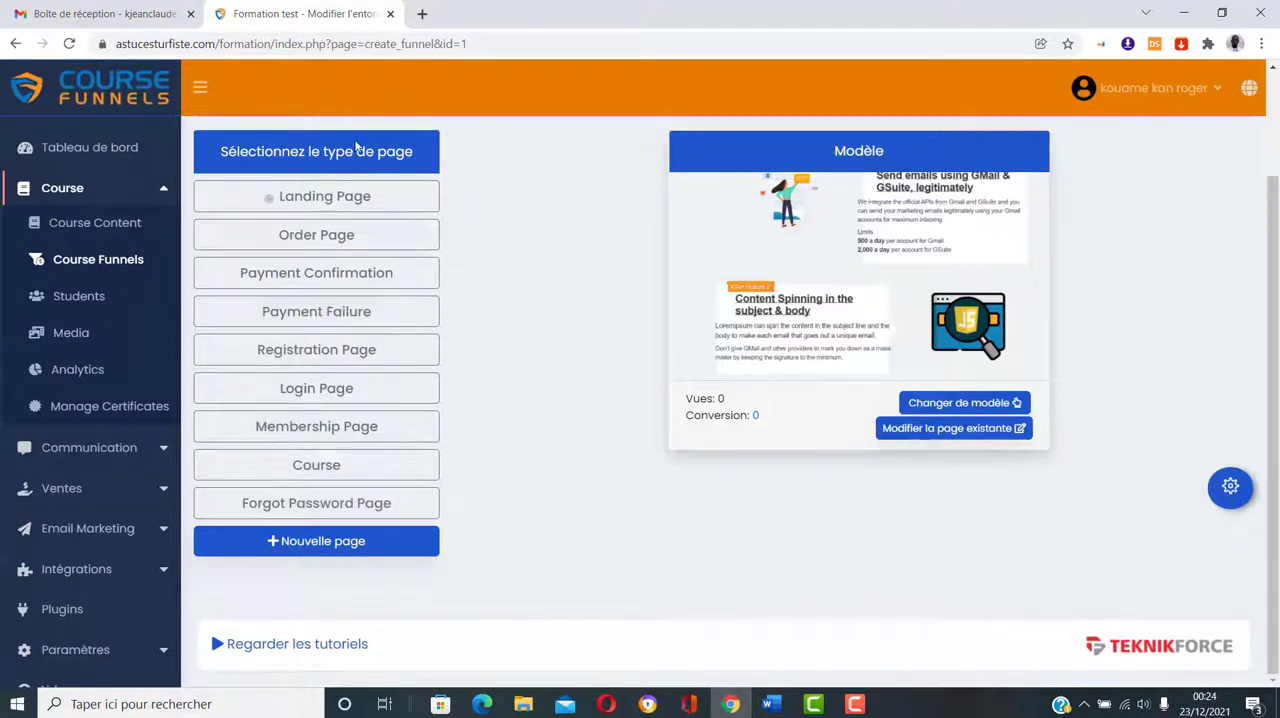
pyautogui.click(372, 432)
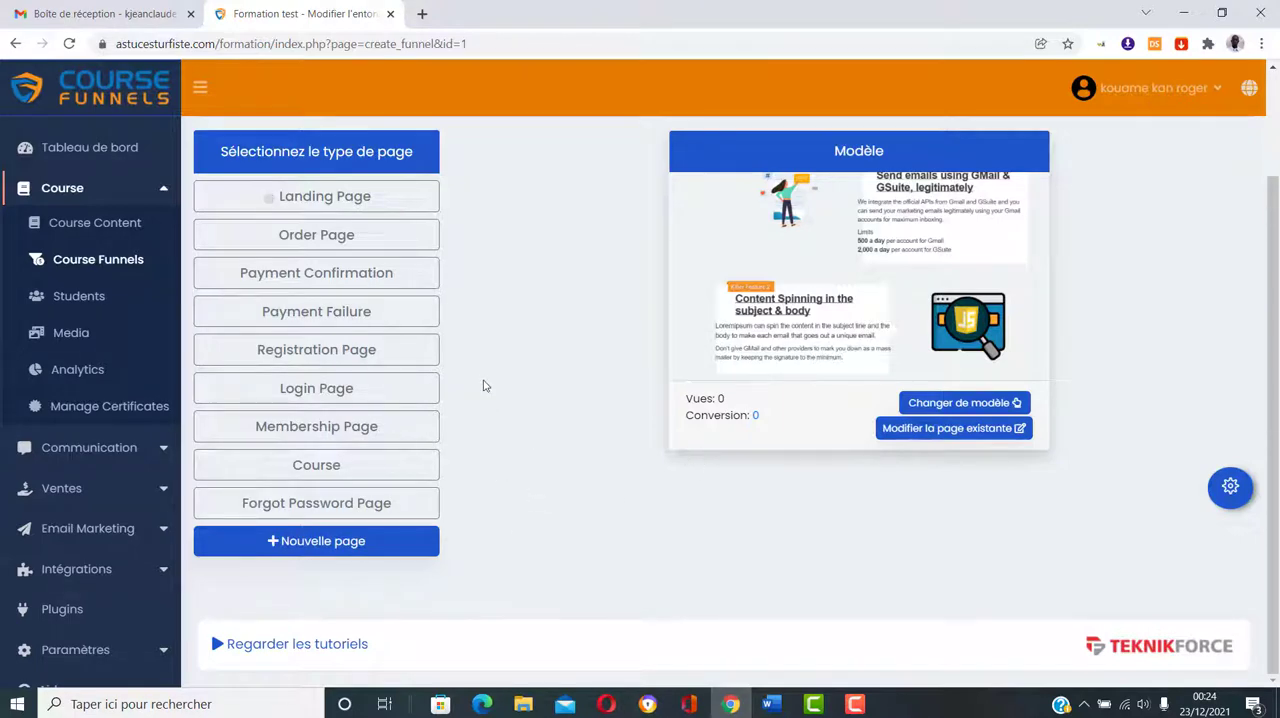
# Step: Open Course Content in a new browser tab and open the Formation test course for editing
pyautogui.rightClick(95, 224)
pyautogui.click(115, 233)
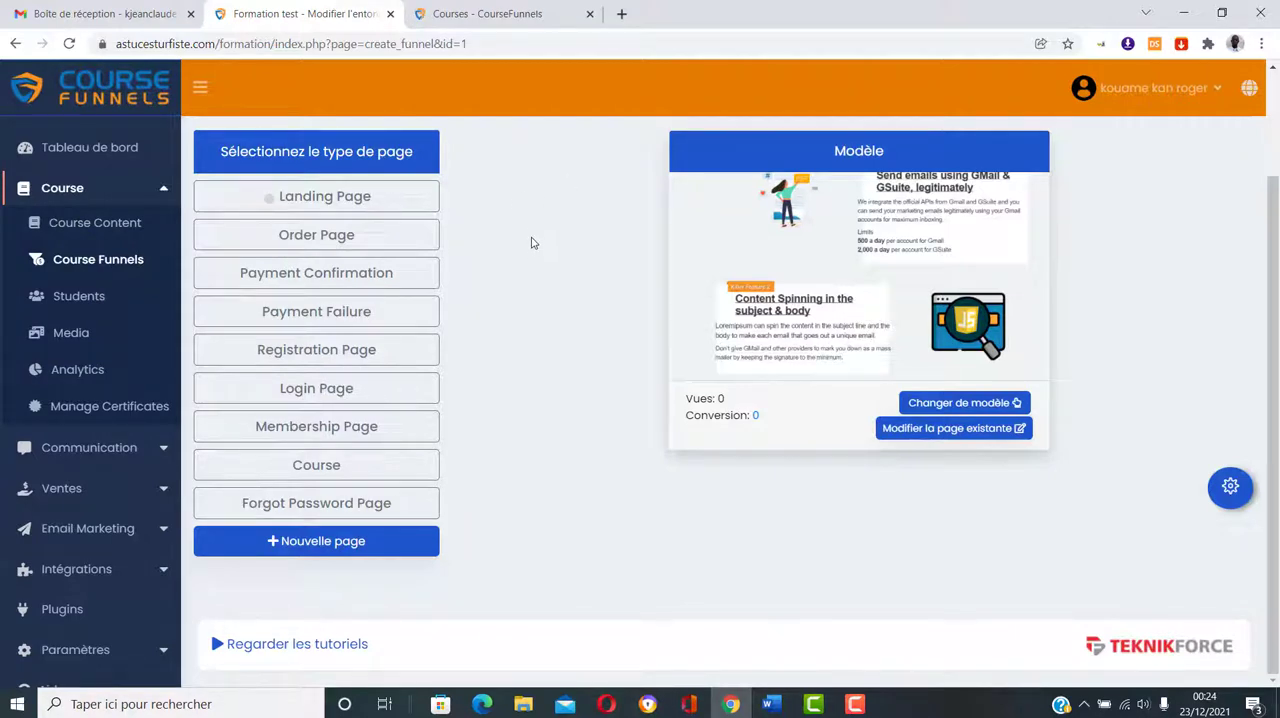
pyautogui.click(536, 16)
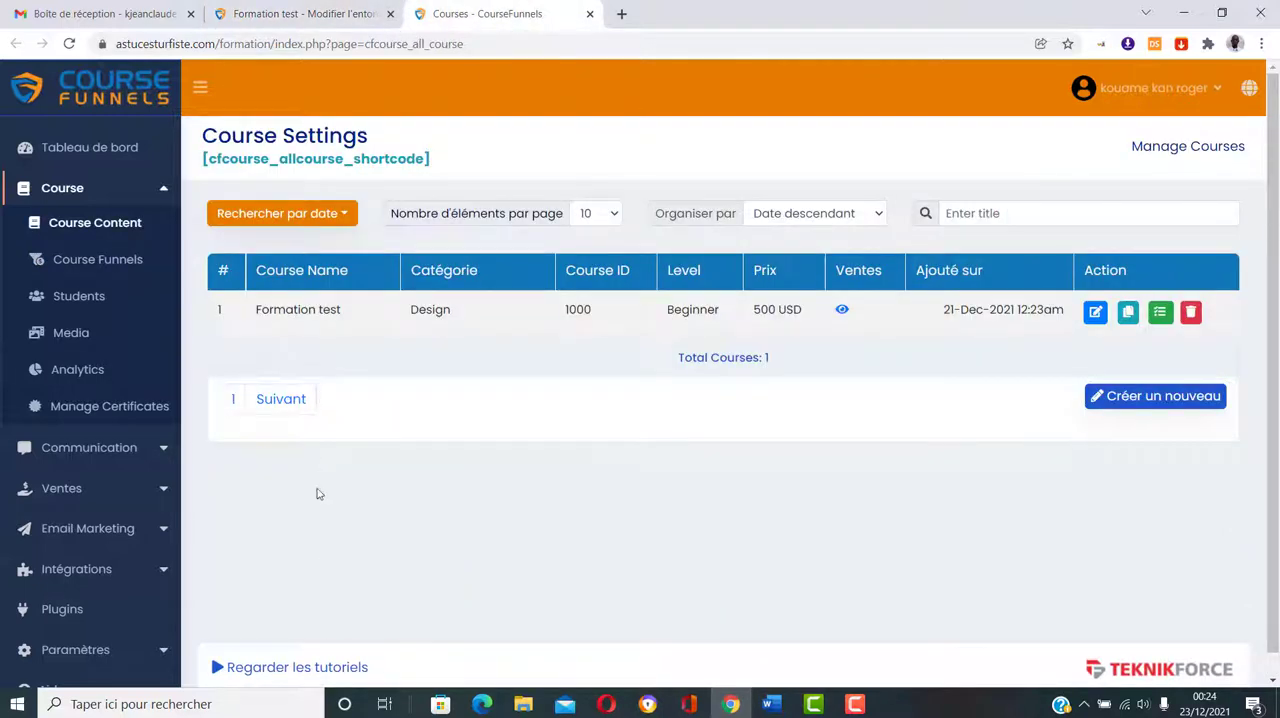
pyautogui.click(1095, 313)
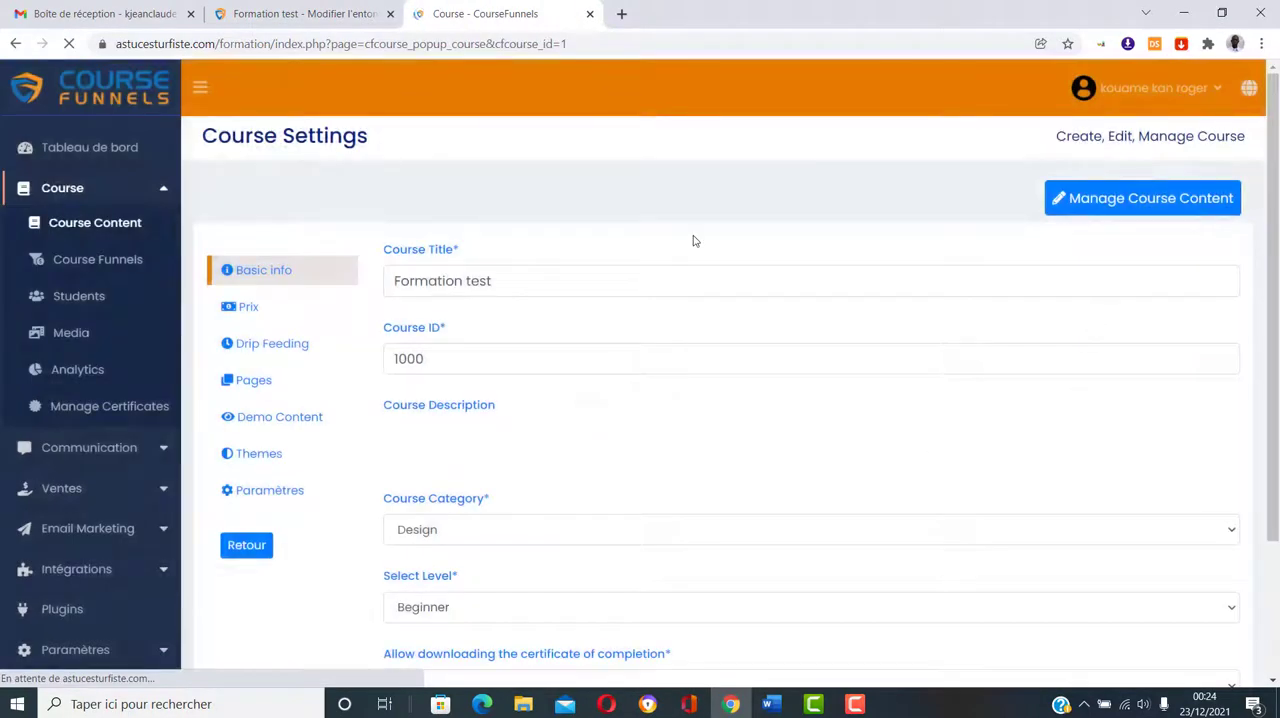
# Step: Review the Formation test course's basic info, pricing and drip feeding settings
pyautogui.scroll(-1, 757, 212)
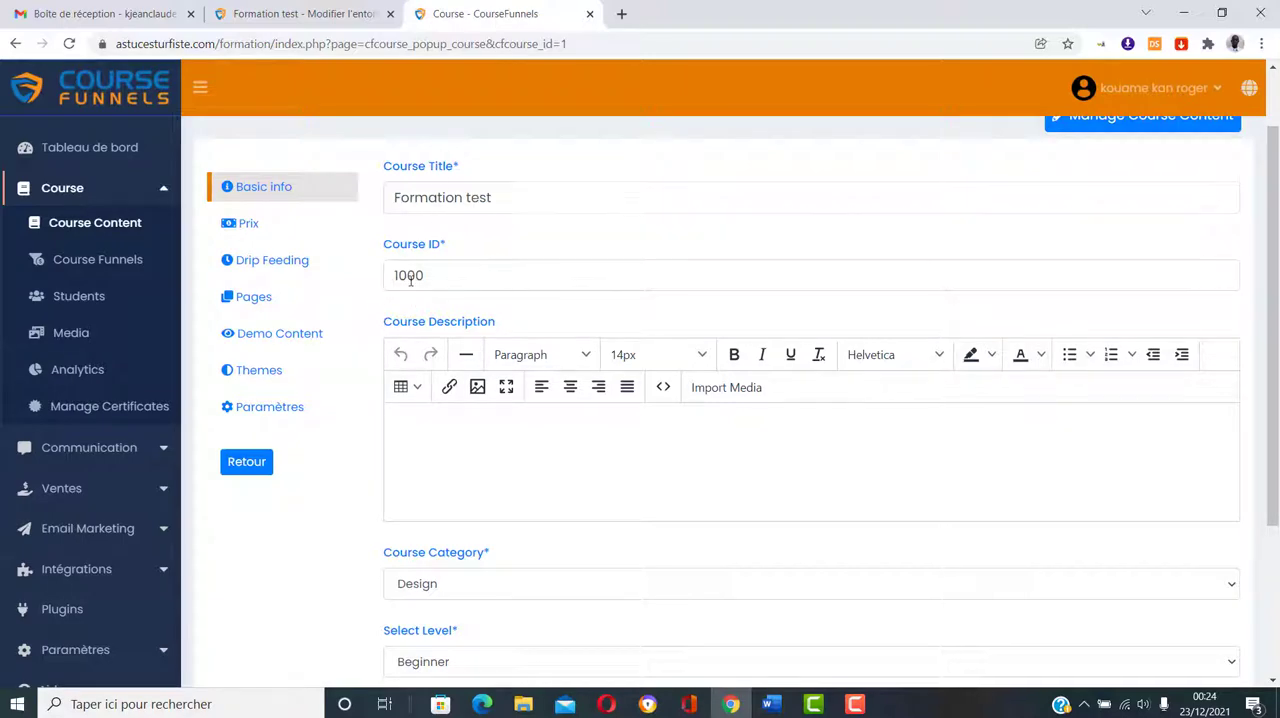
pyautogui.scroll(-3, 420, 294)
pyautogui.scroll(2, 534, 371)
pyautogui.scroll(-2, 508, 400)
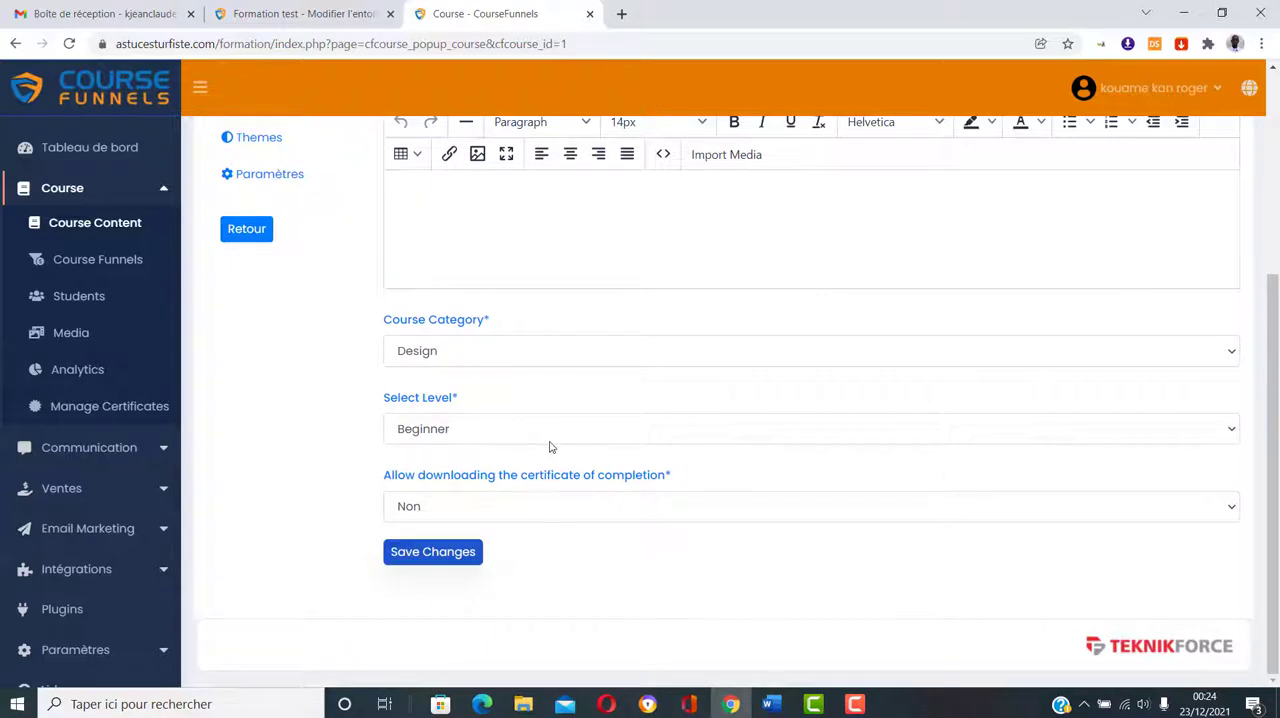
pyautogui.scroll(5, 549, 447)
pyautogui.click(250, 306)
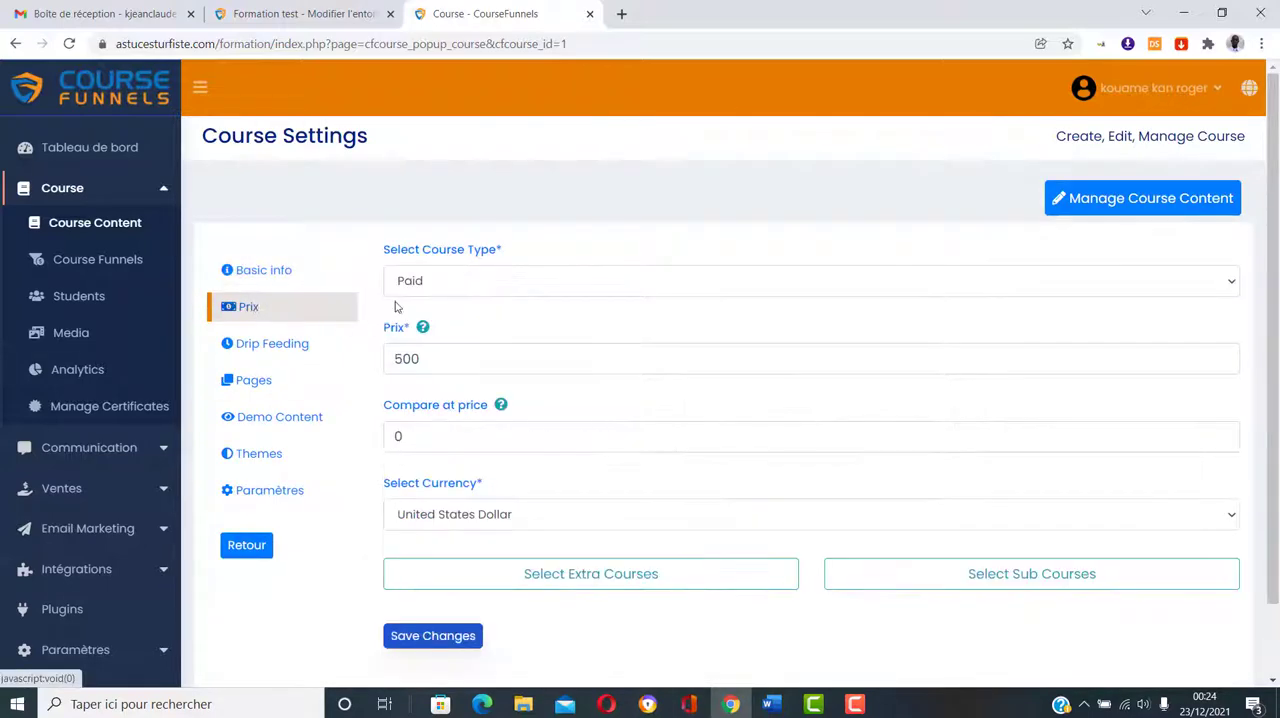
pyautogui.click(268, 343)
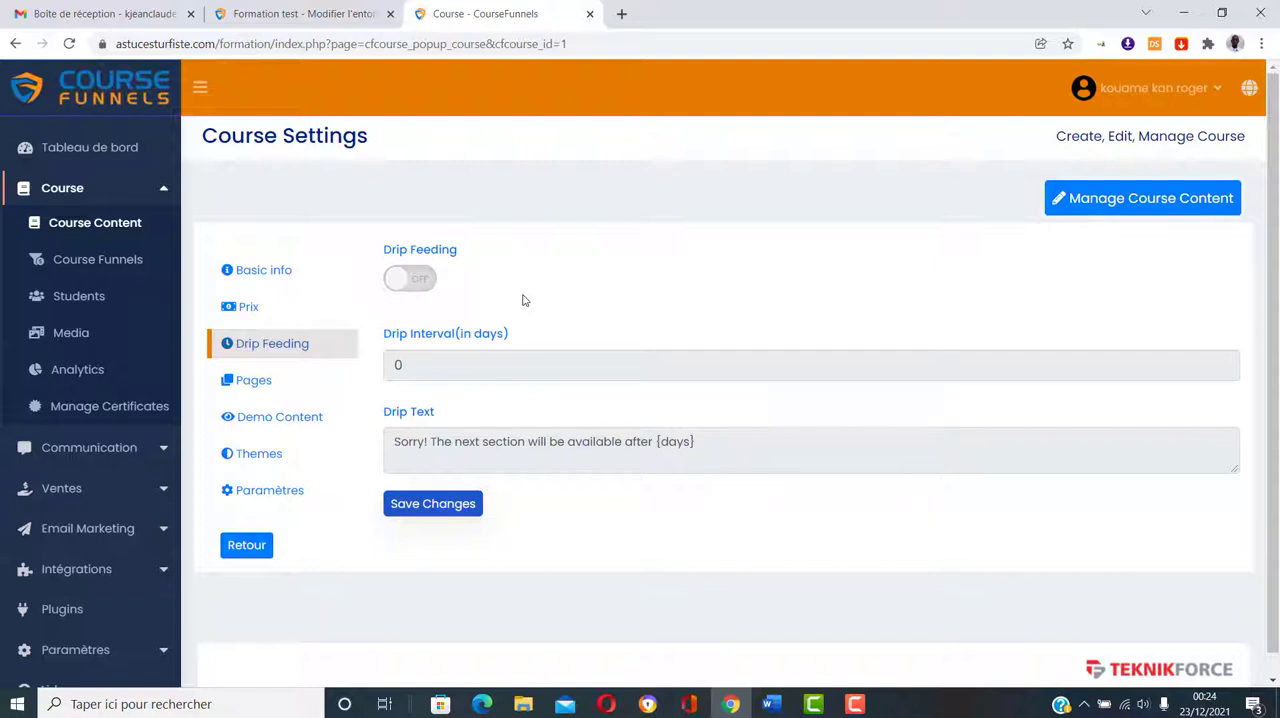
pyautogui.click(268, 384)
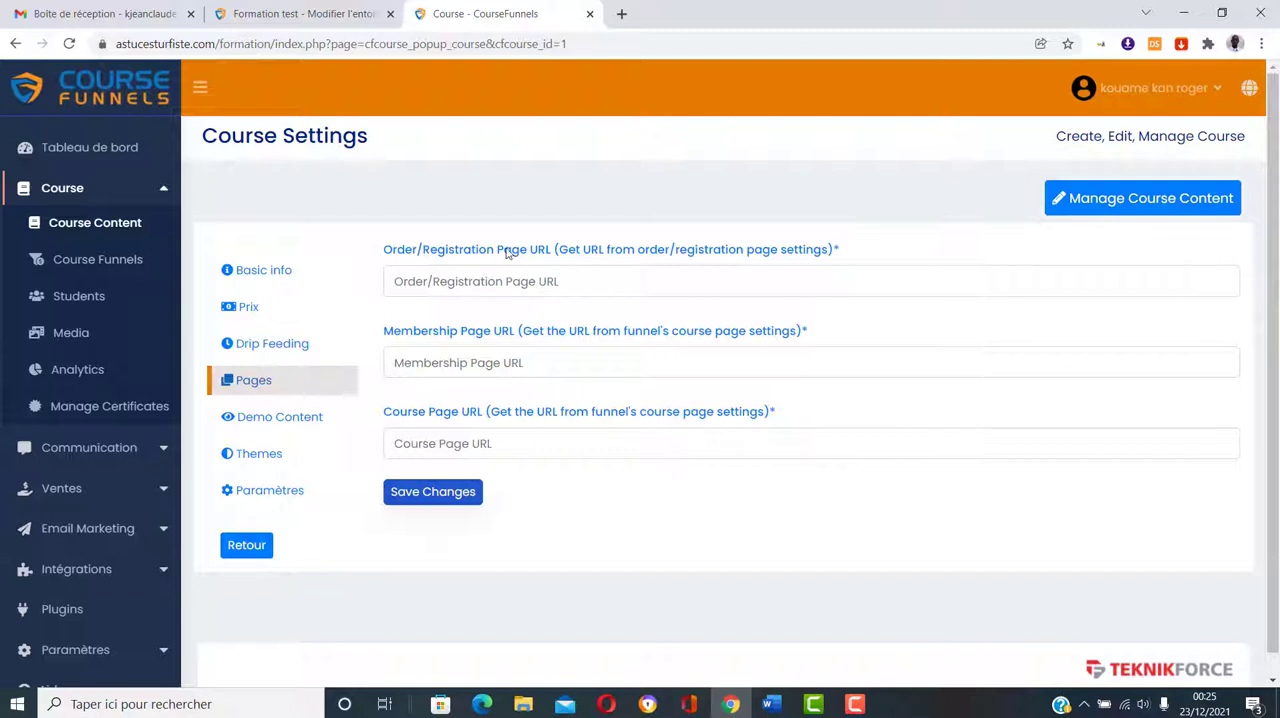
pyautogui.click(322, 12)
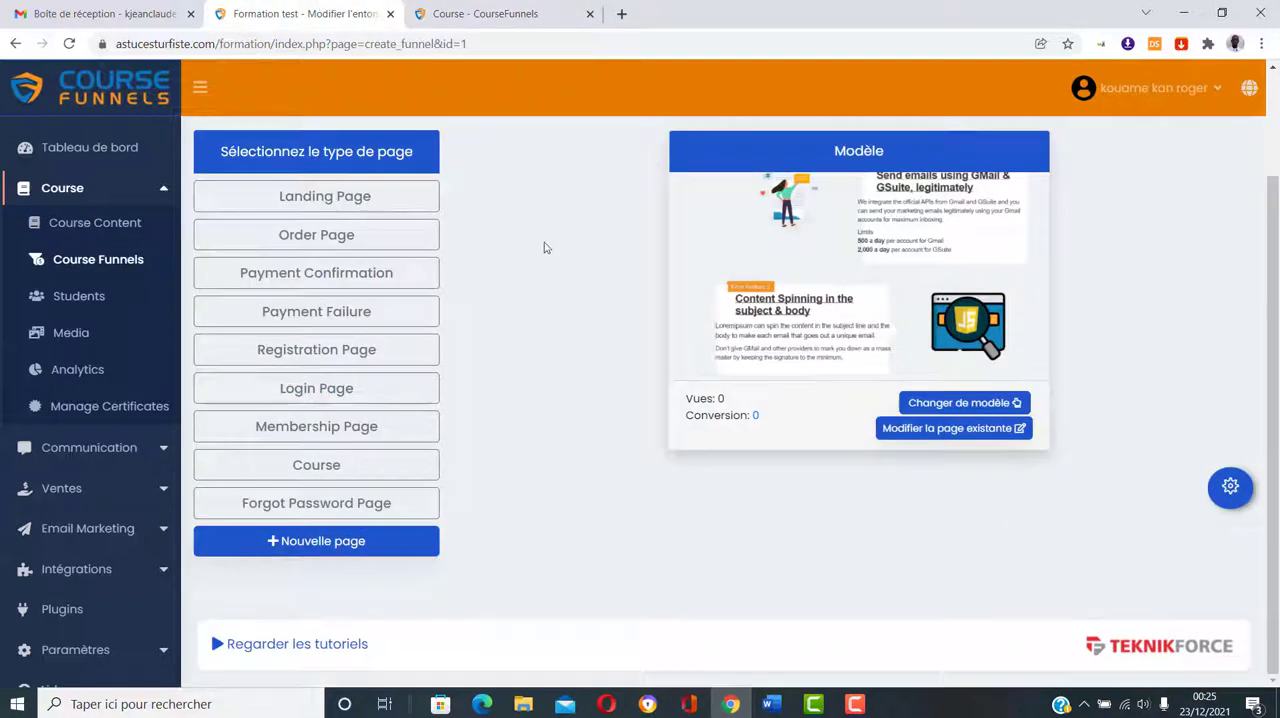
pyautogui.click(329, 240)
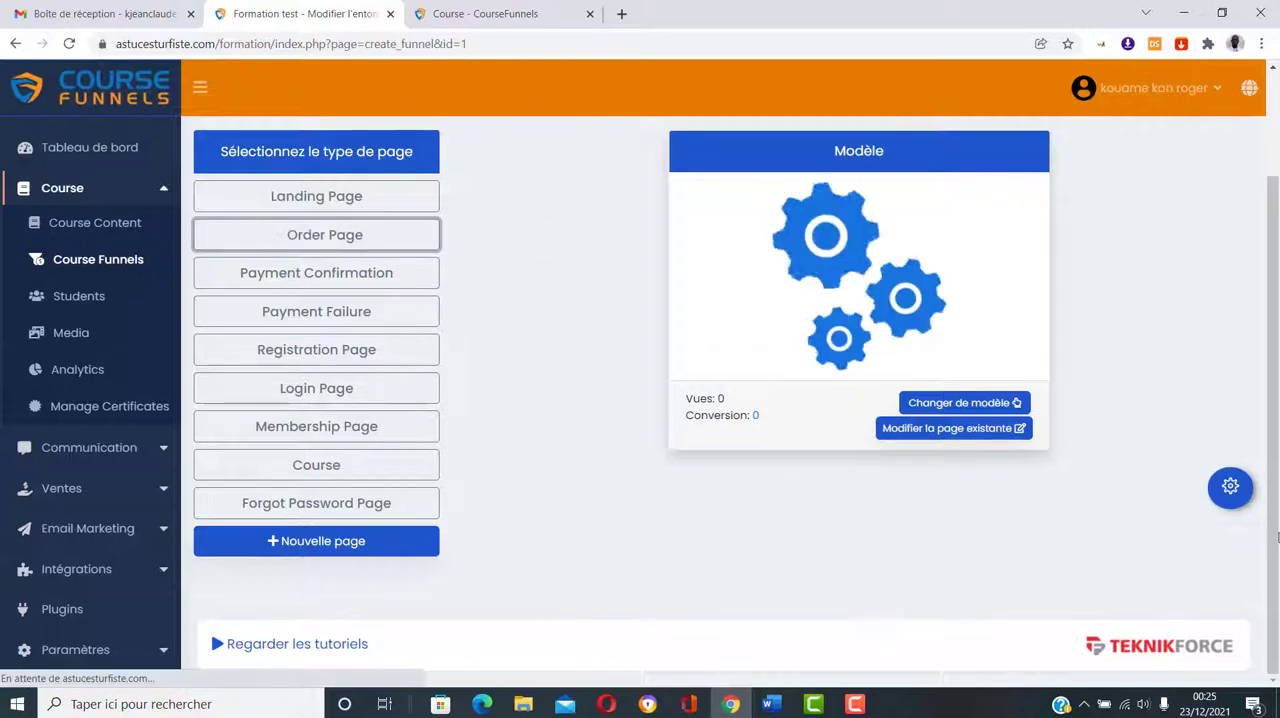
pyautogui.click(1230, 487)
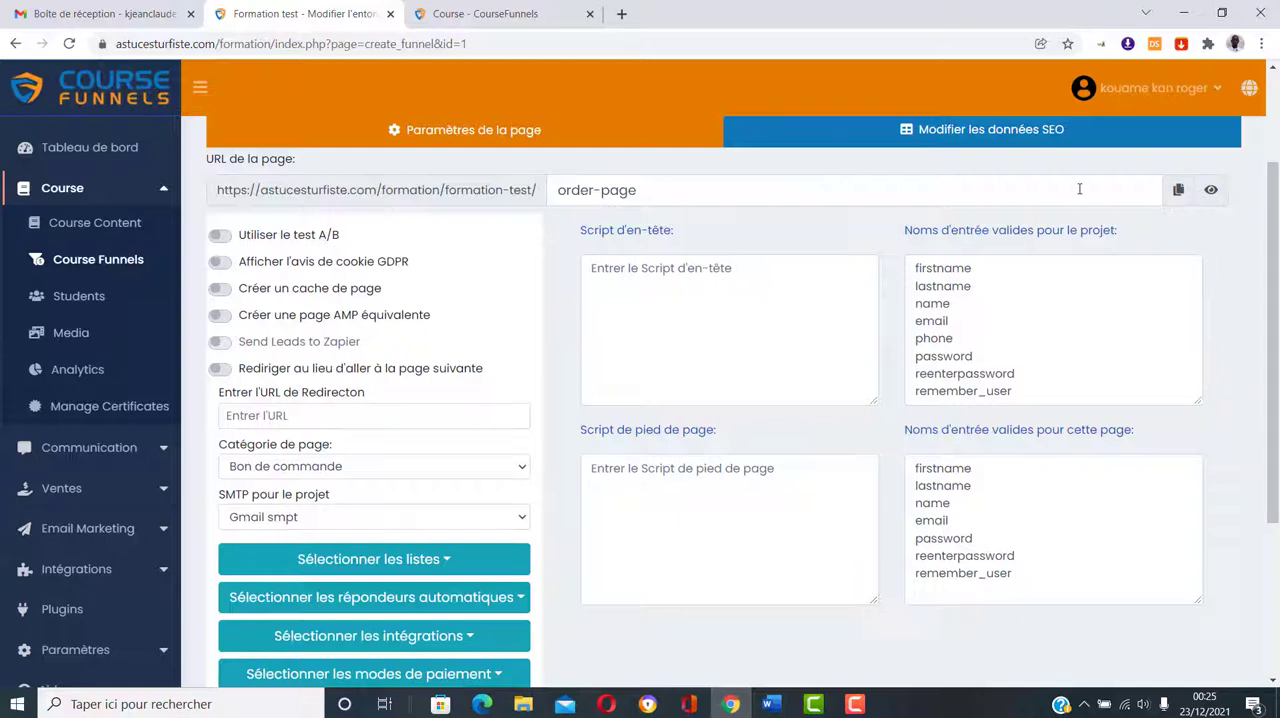
pyautogui.click(468, 10)
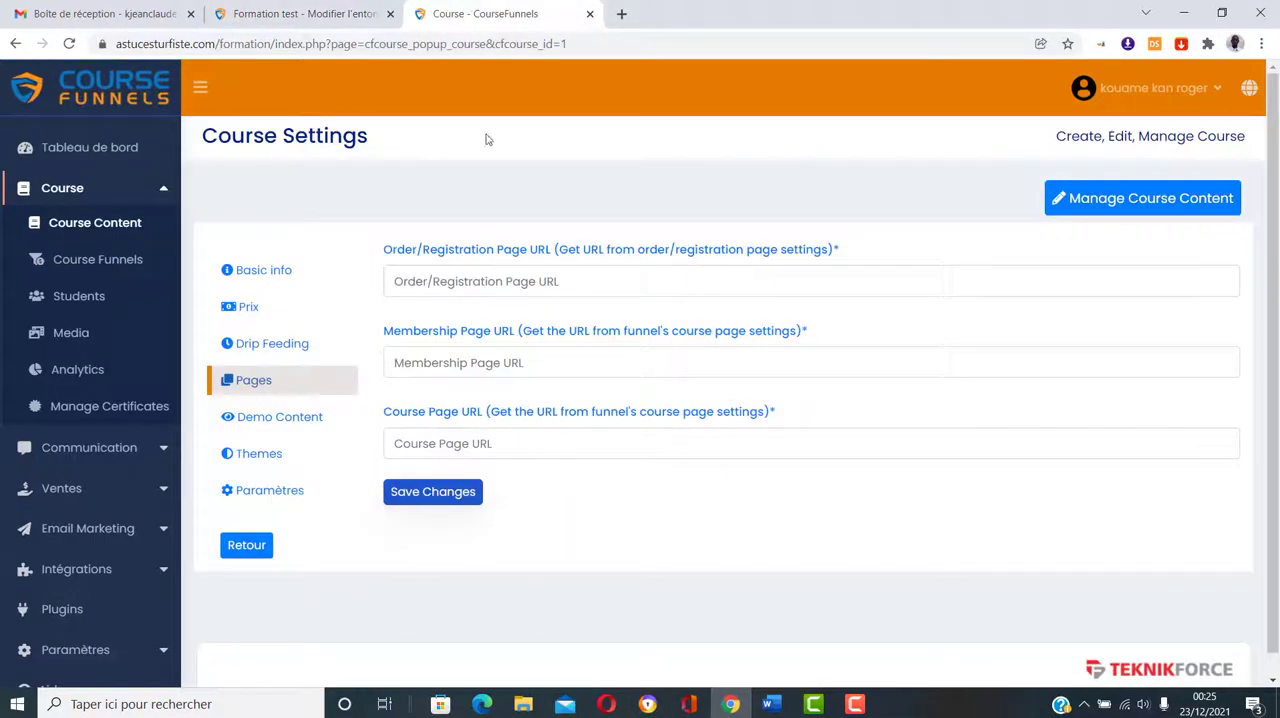
pyautogui.click(429, 282)
pyautogui.write('https://astucesturfiste.com/formation/formation-test/order-page/')
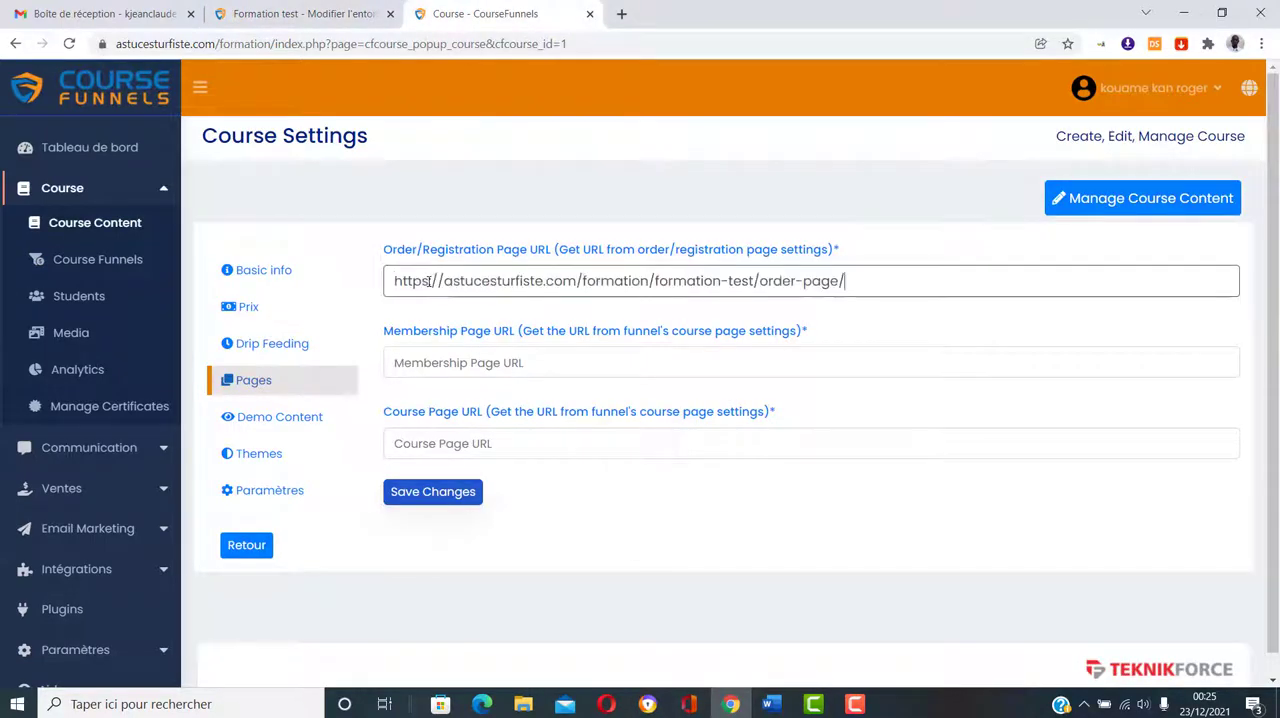
pyautogui.click(381, 335)
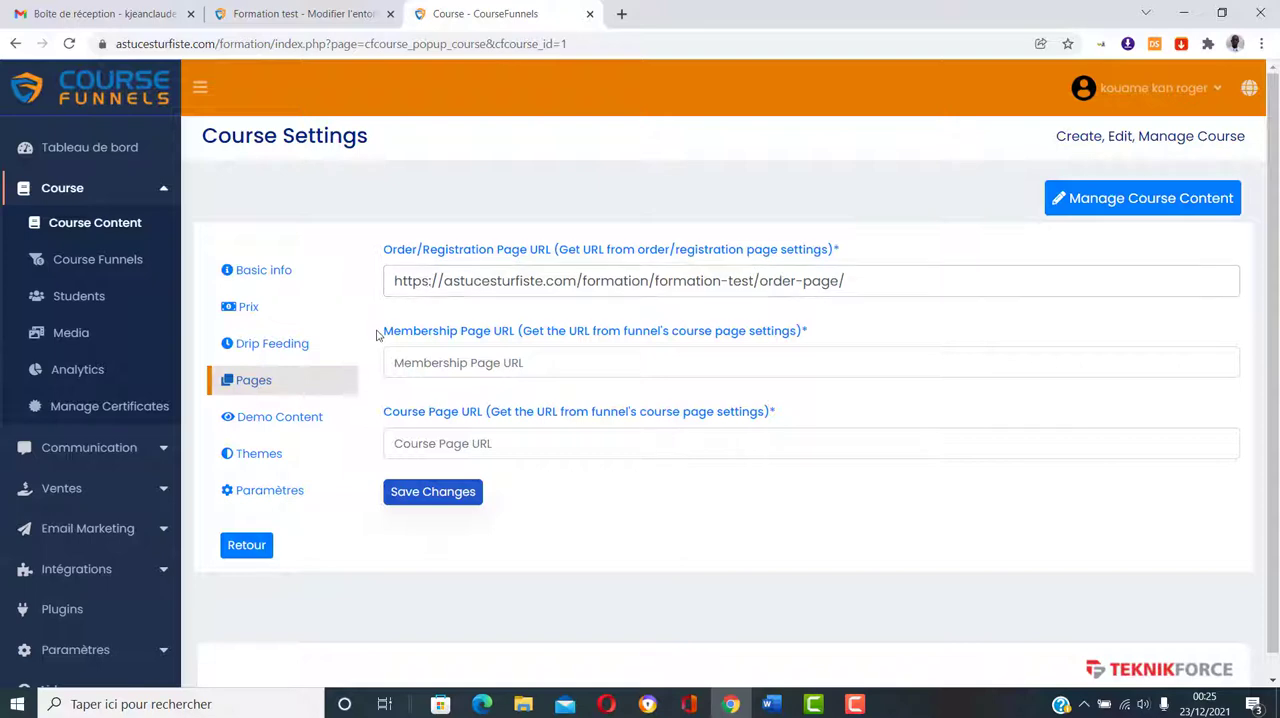
pyautogui.click(289, 8)
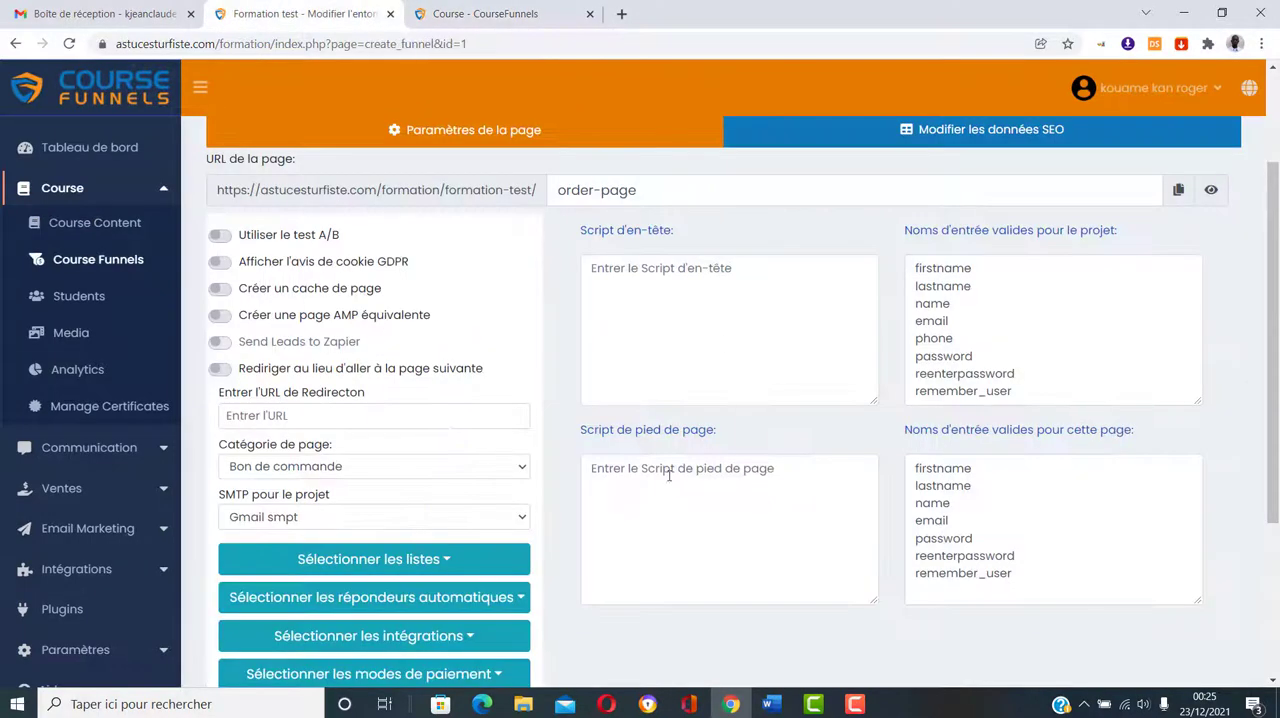
pyautogui.scroll(-3, 834, 566)
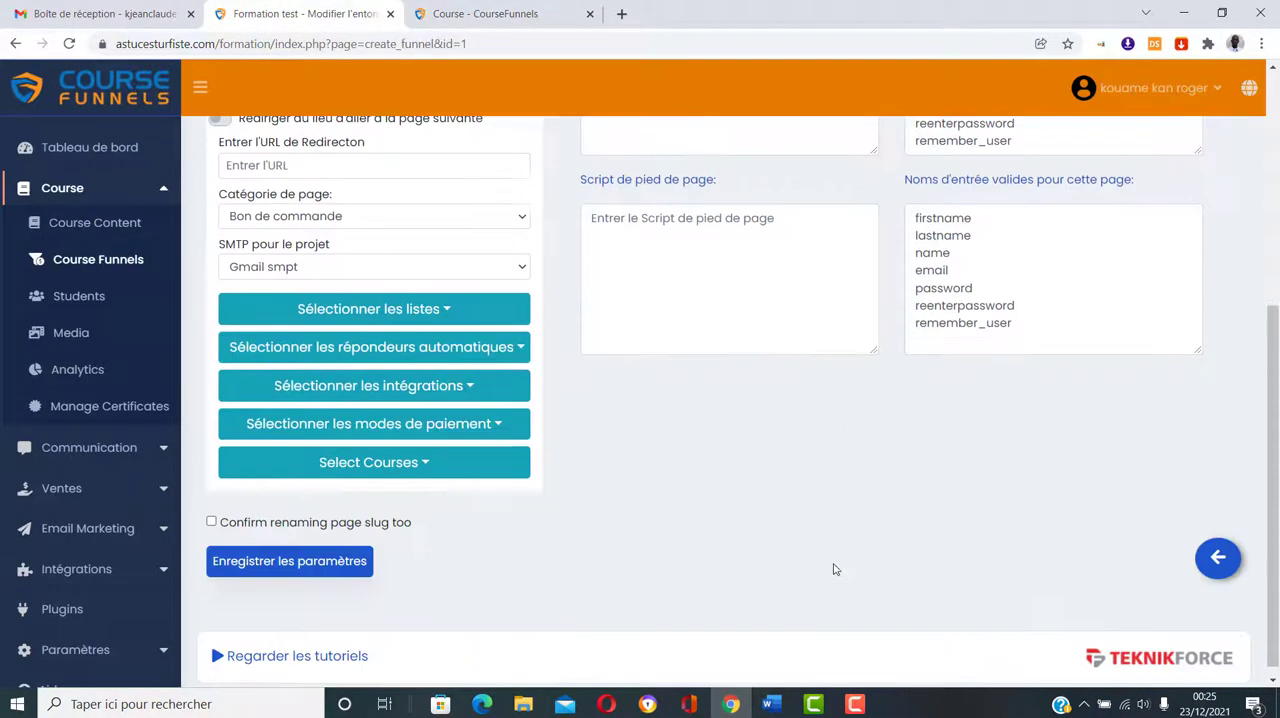
pyautogui.click(1219, 558)
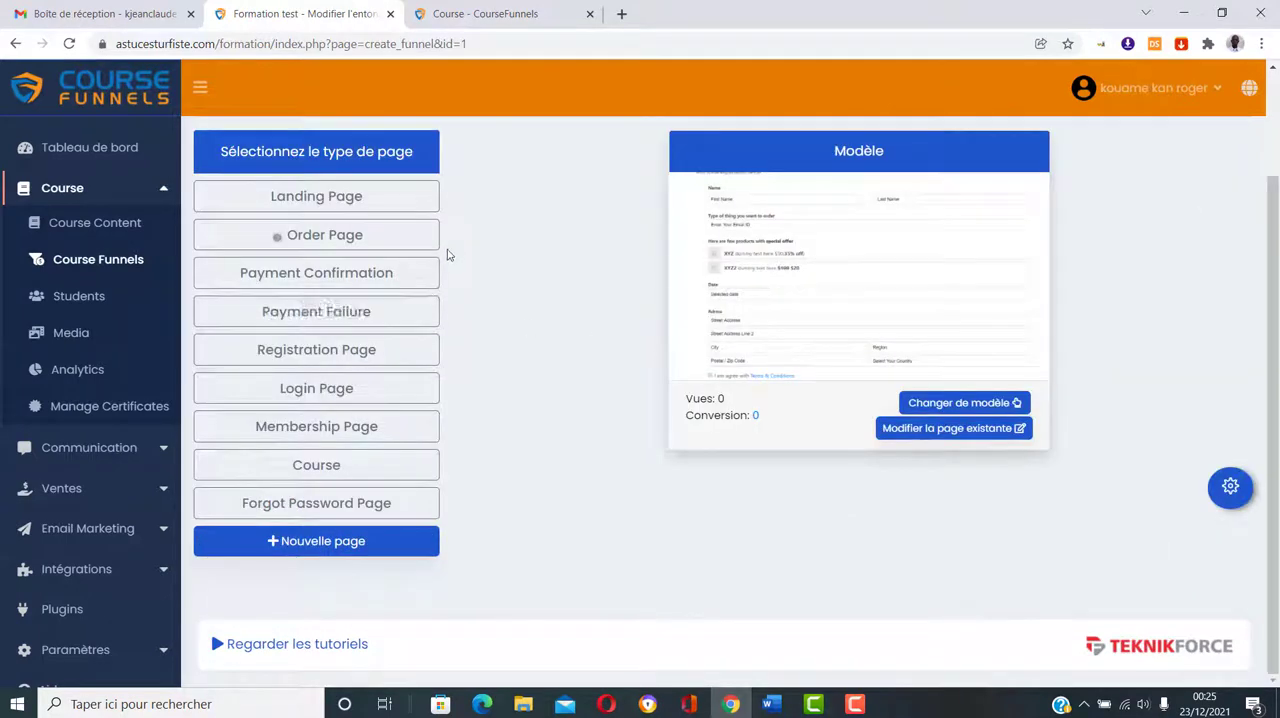
pyautogui.click(327, 426)
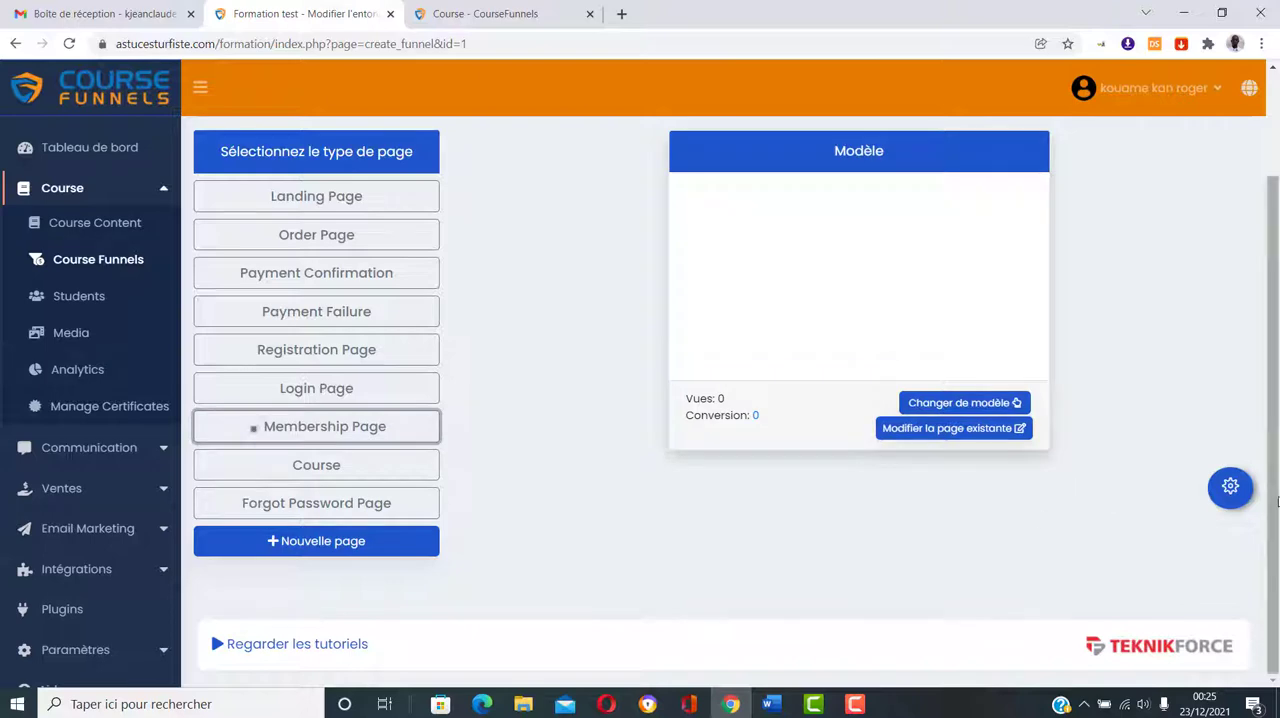
pyautogui.click(1243, 498)
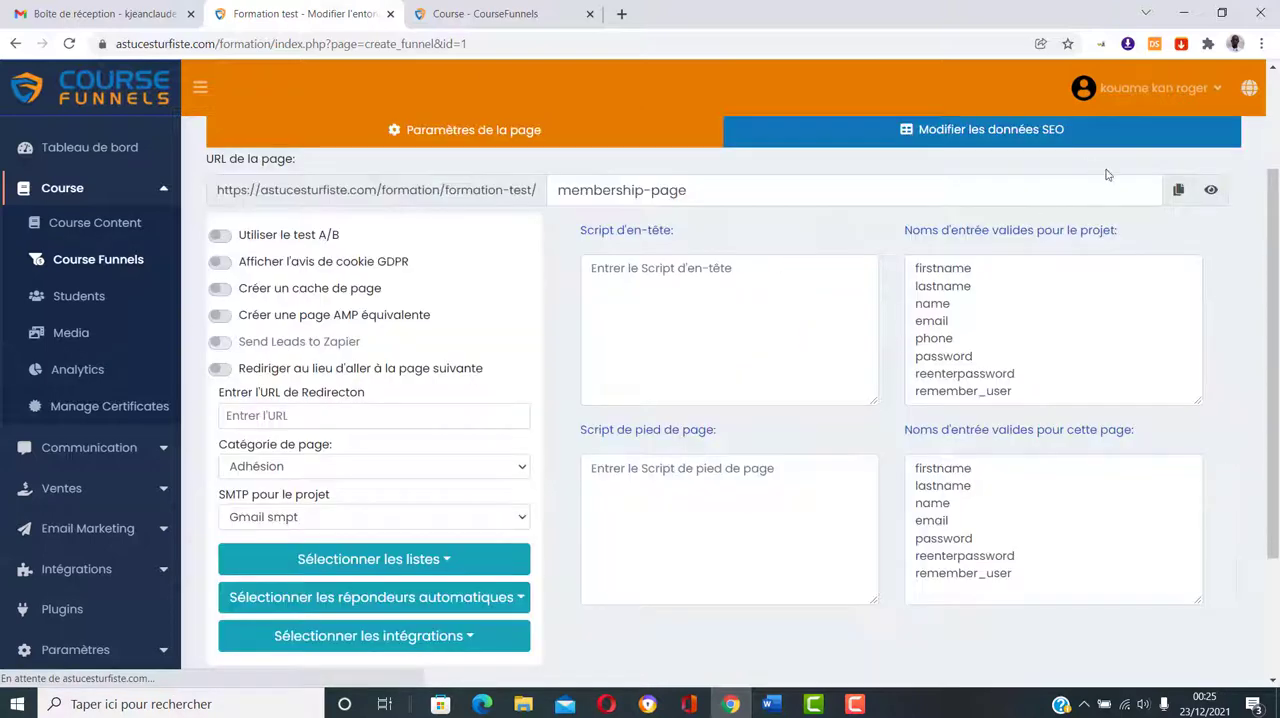
pyautogui.click(1180, 190)
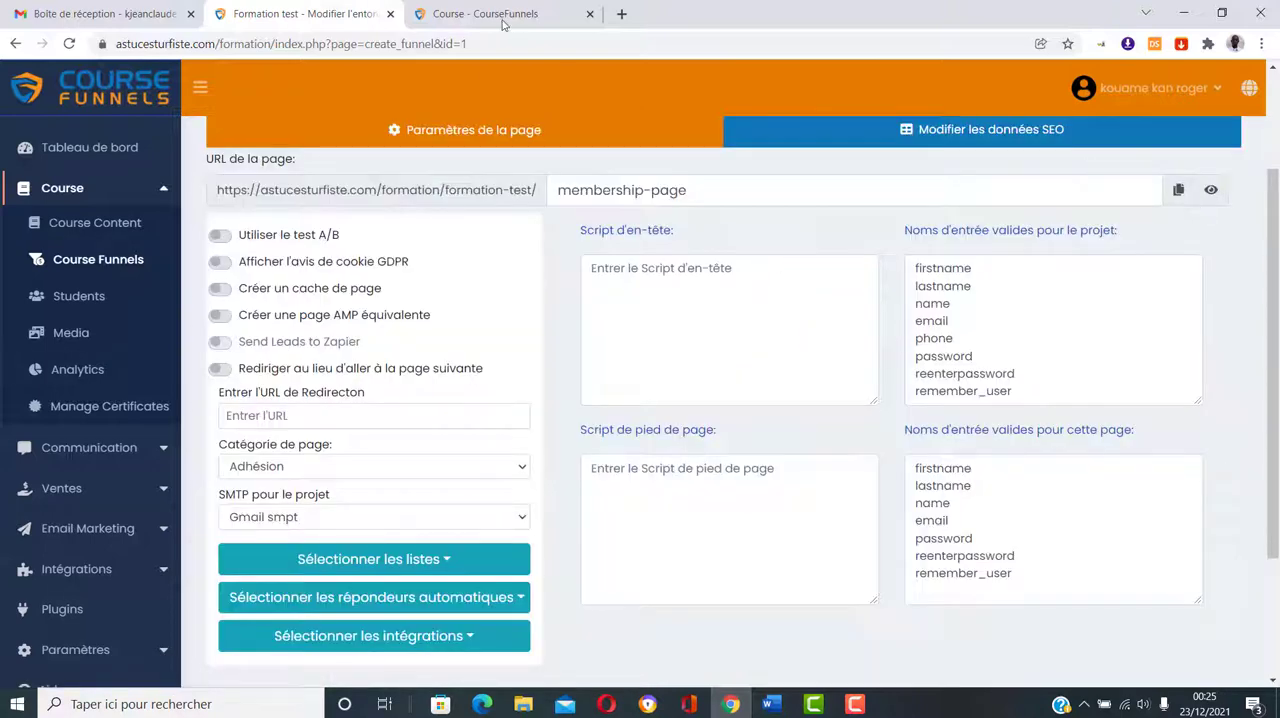
pyautogui.click(500, 16)
pyautogui.click(488, 366)
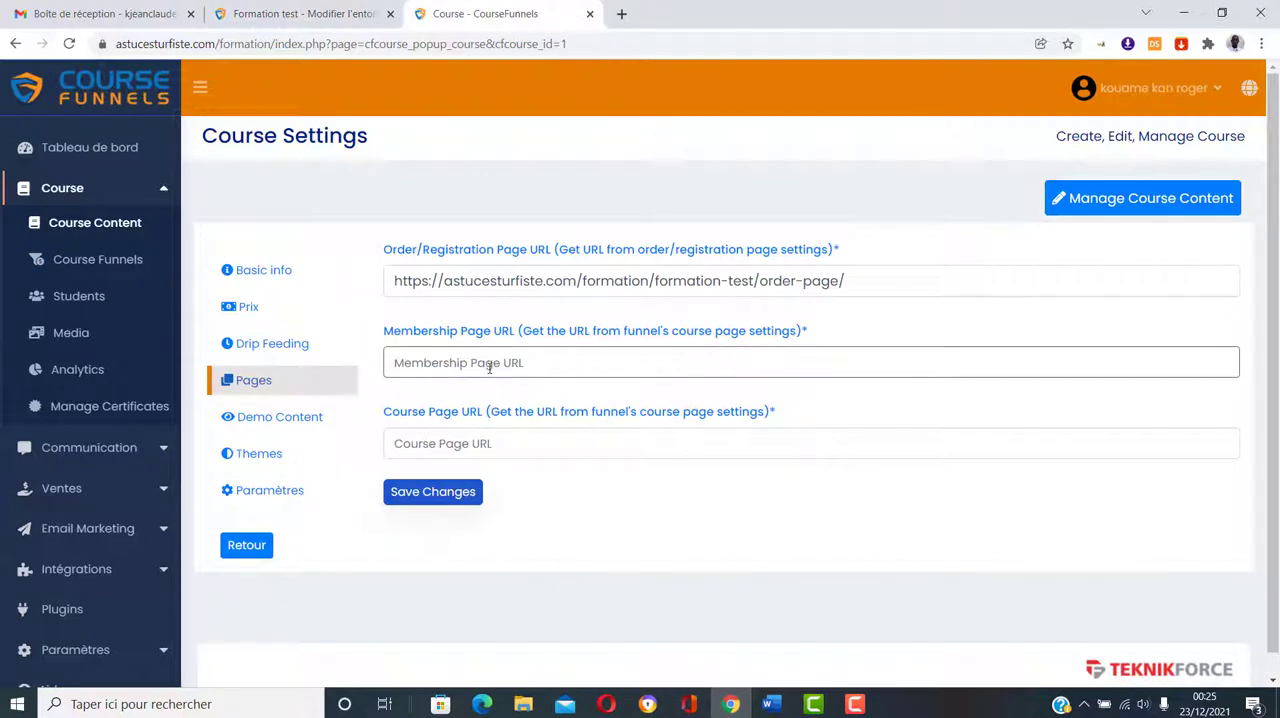
pyautogui.hotkey('ctrl', 'v')
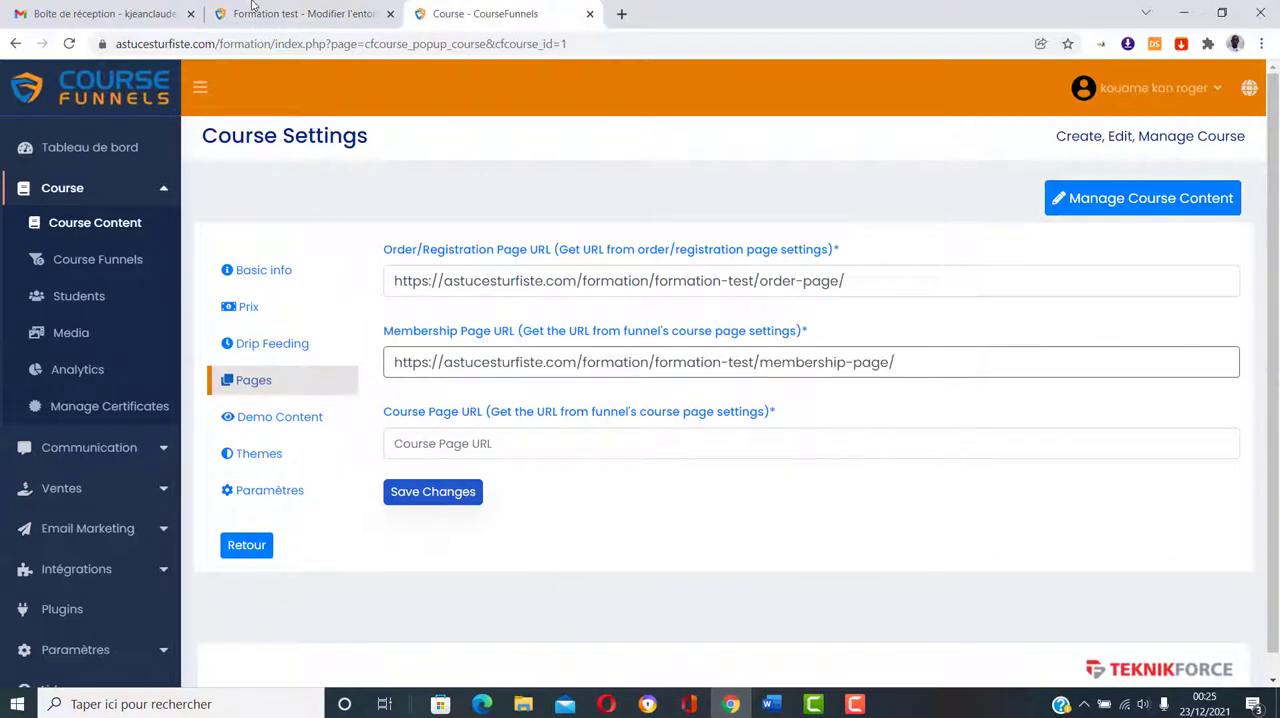
pyautogui.click(288, 12)
pyautogui.scroll(-3, 1167, 622)
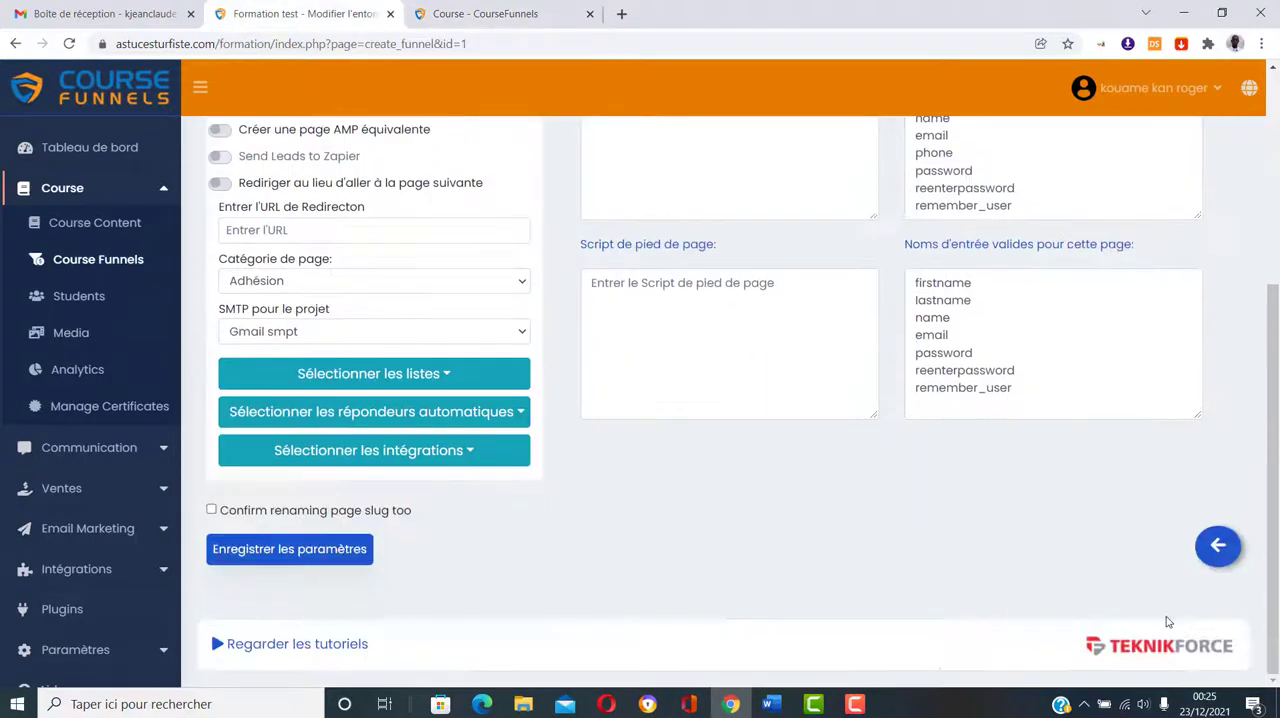
pyautogui.click(1218, 546)
pyautogui.click(368, 477)
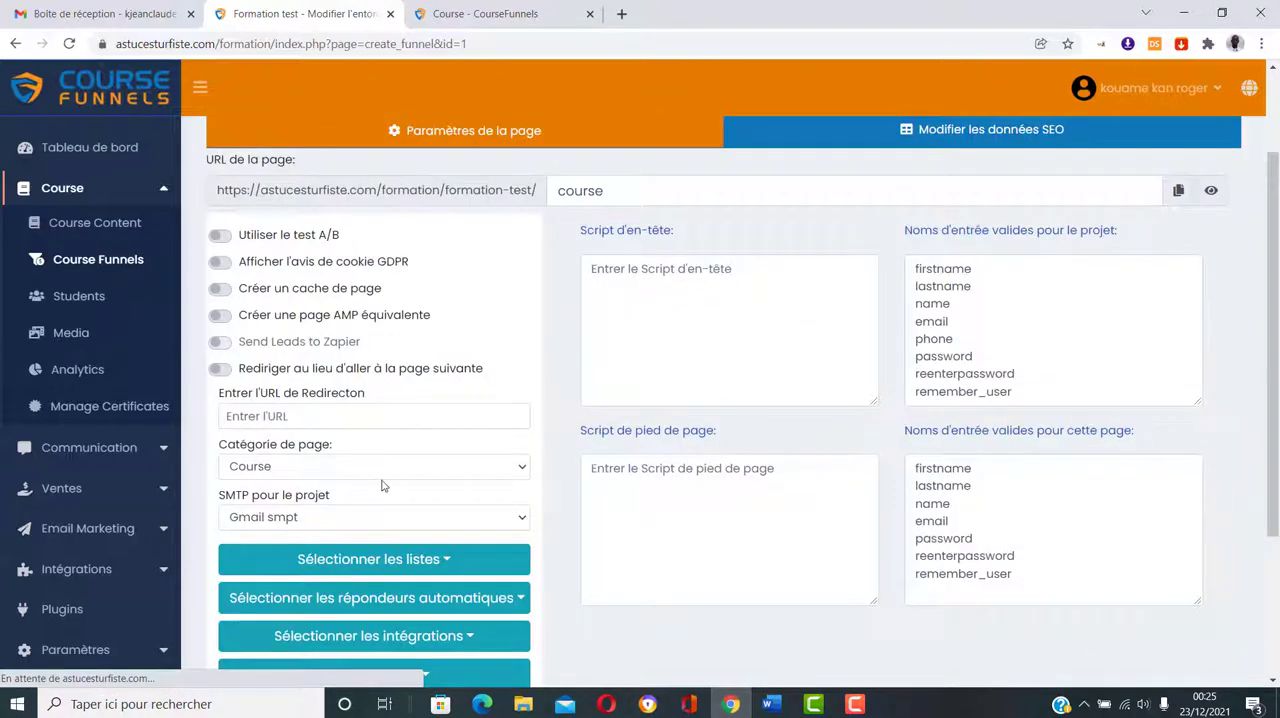
pyautogui.scroll(-2, 382, 486)
pyautogui.scroll(3, 606, 328)
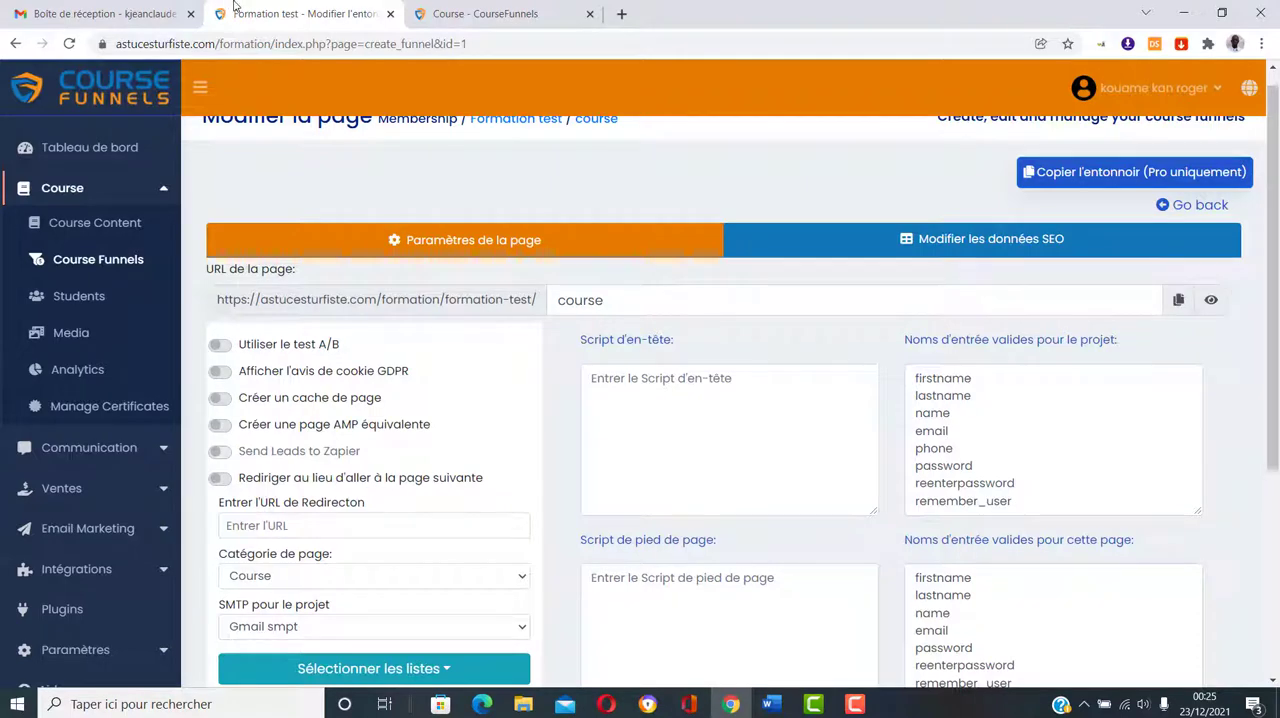
pyautogui.click(447, 7)
pyautogui.click(456, 444)
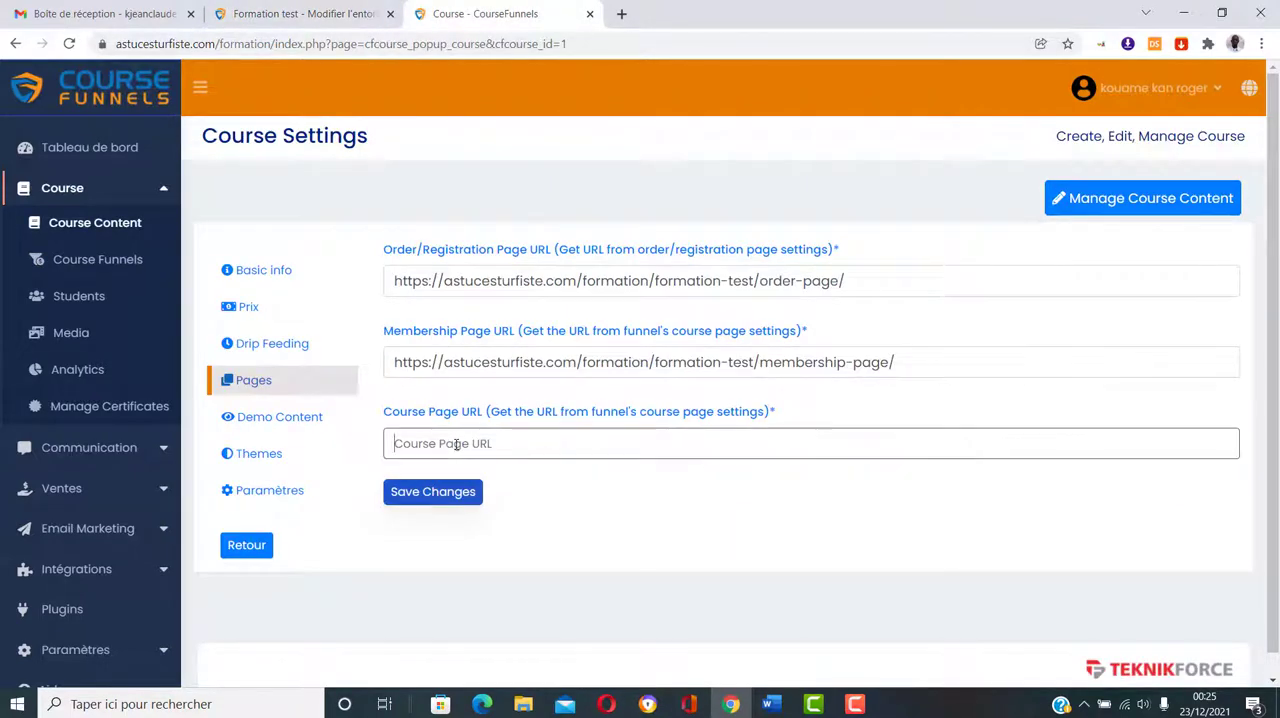
pyautogui.hotkey('ctrl', 'v')
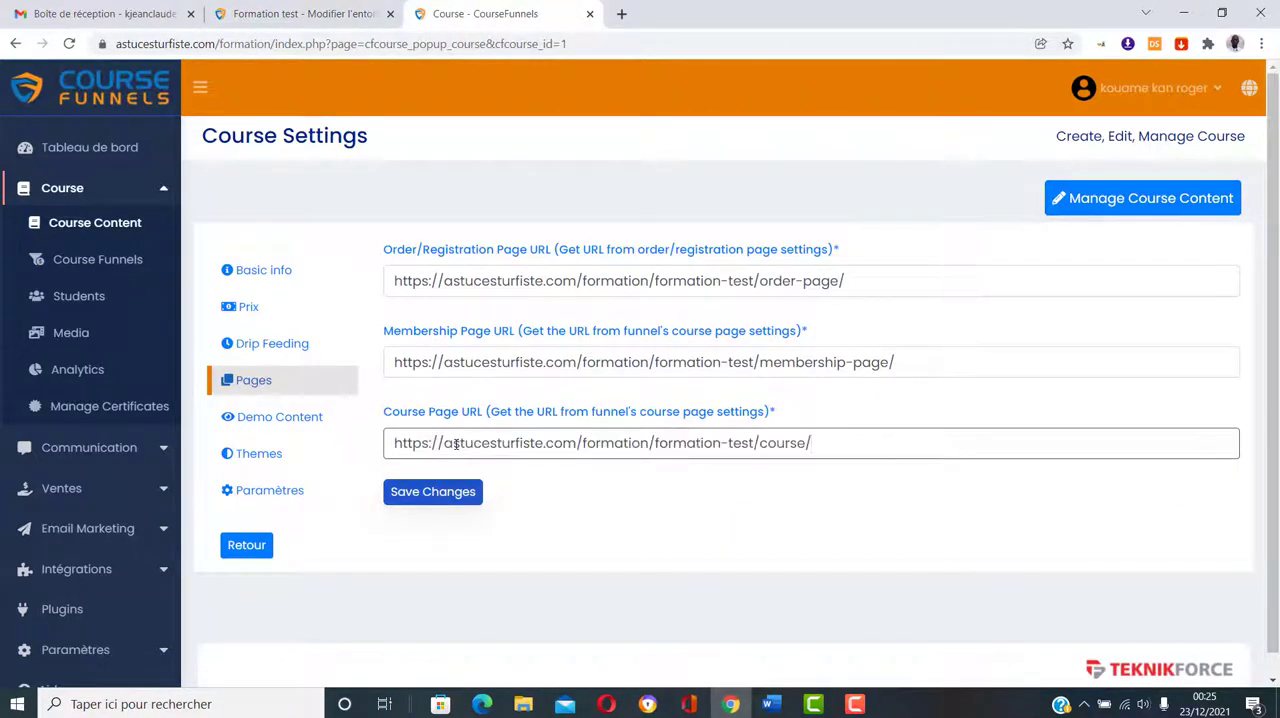
pyautogui.click(440, 497)
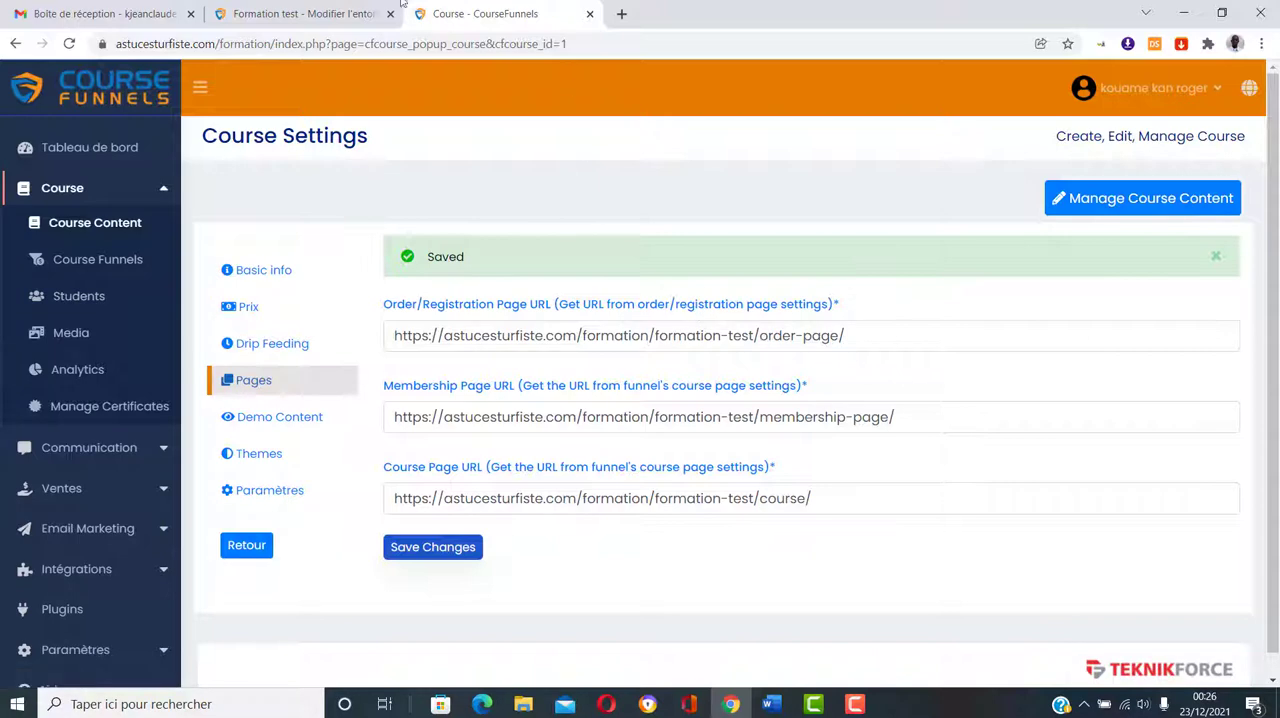
# Step: Close the course settings tab and open the Formation test funnel for editing from the Course Funnels list
pyautogui.click(320, 13)
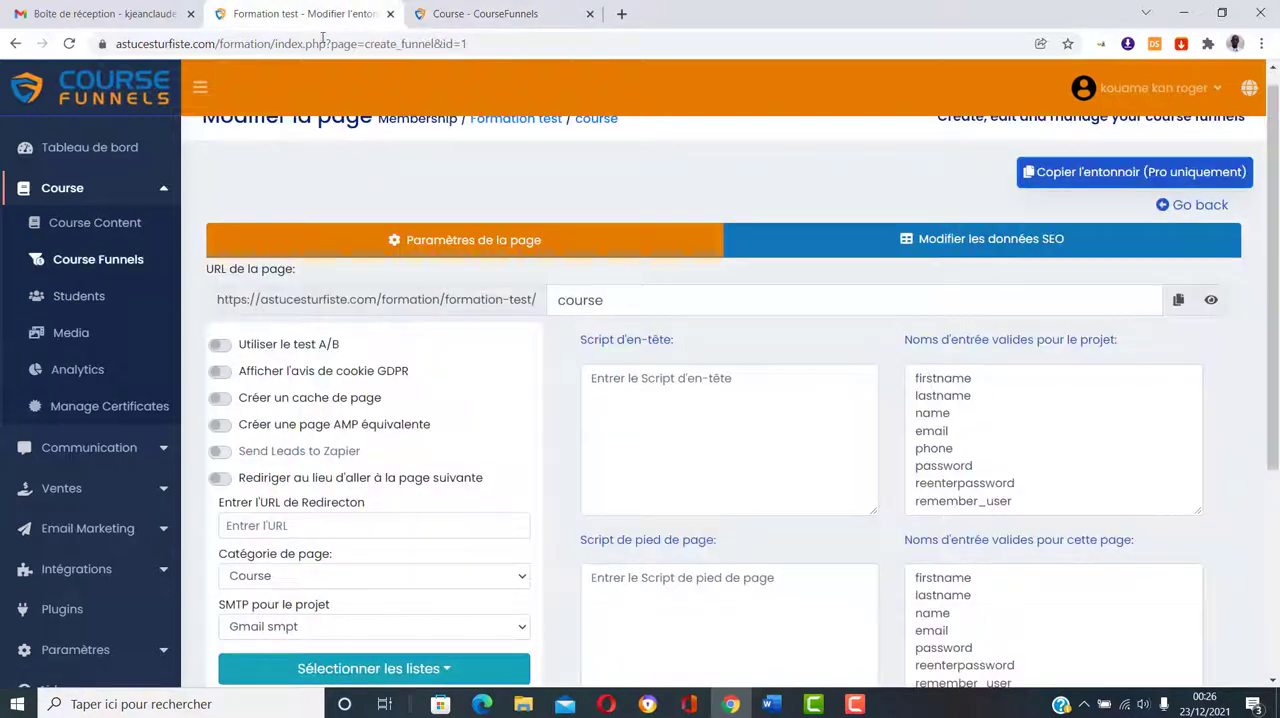
pyautogui.click(591, 14)
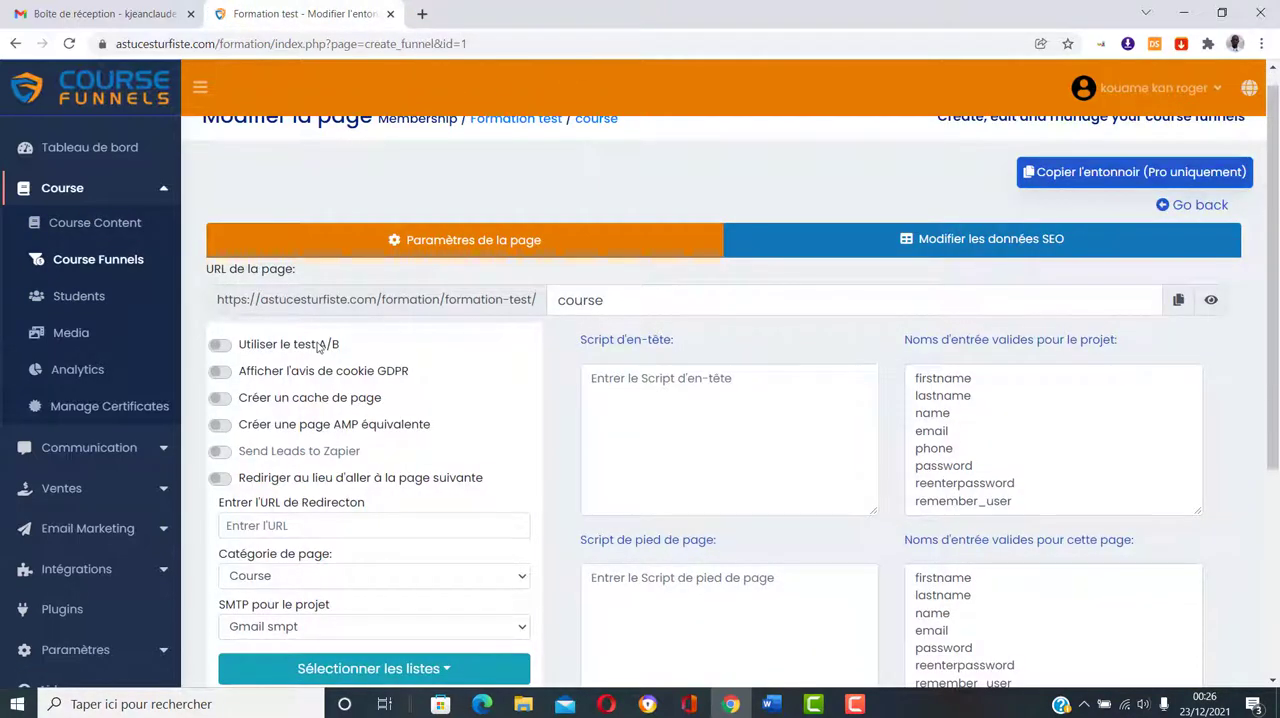
pyautogui.click(90, 265)
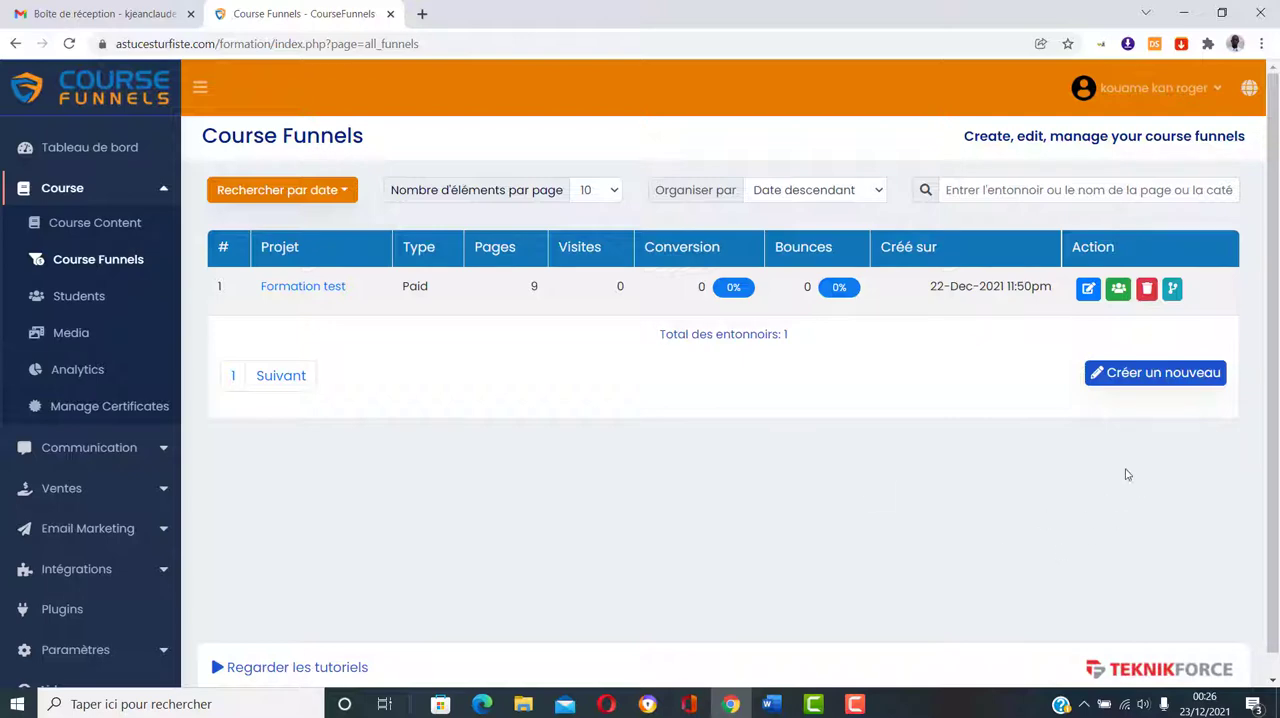
pyautogui.click(1088, 290)
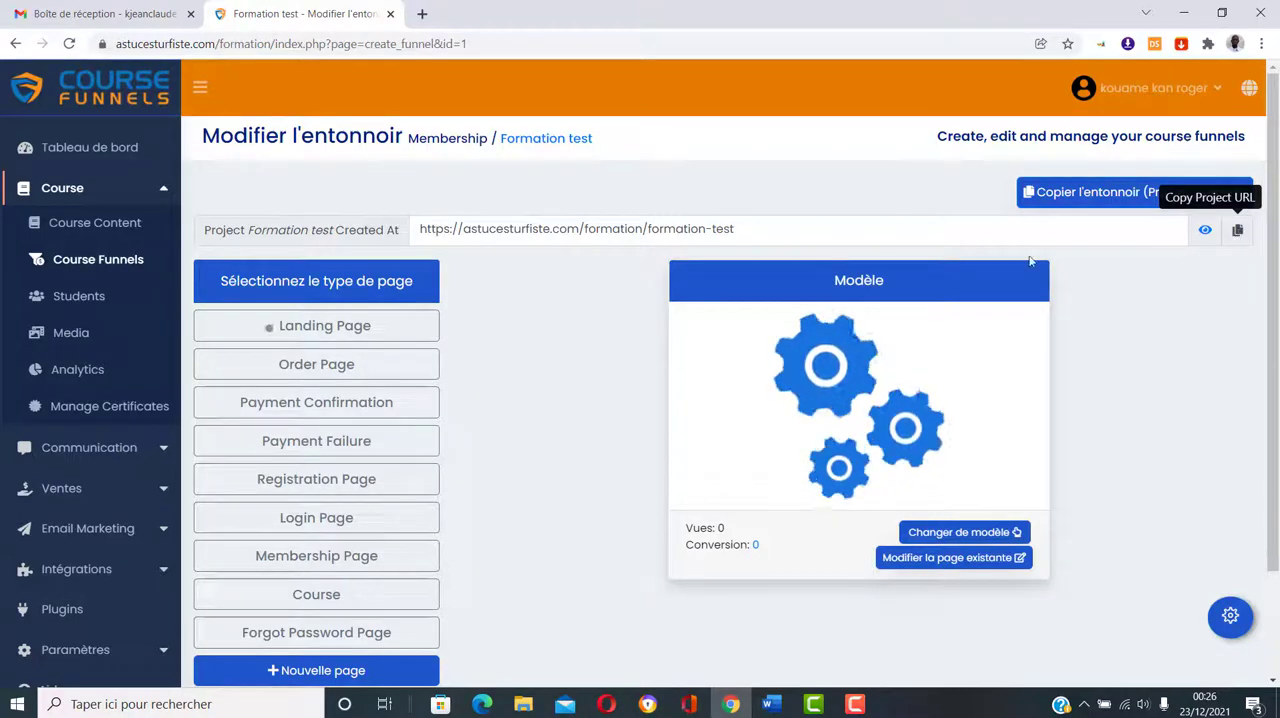
# Step: Load the funnel's project URL, astucesturfiste.com/formation/formation-test, in a new browser tab
pyautogui.click(422, 13)
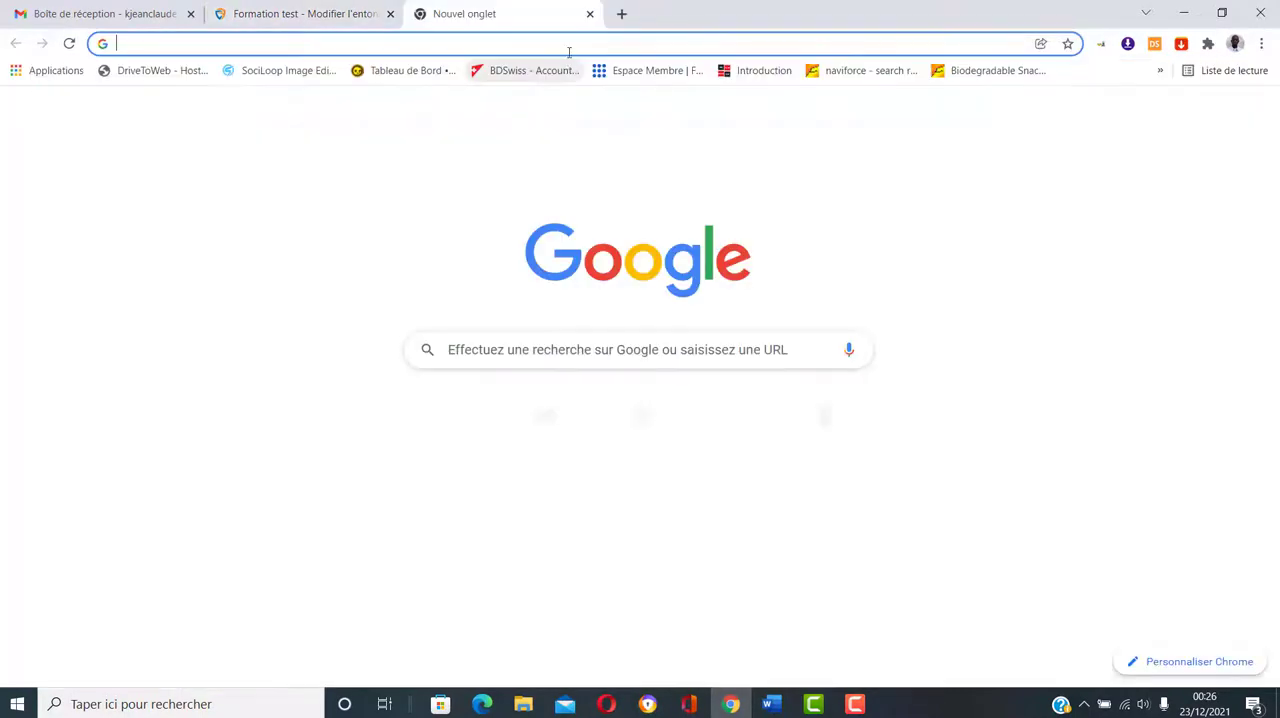
pyautogui.click(569, 45)
pyautogui.rightClick(569, 45)
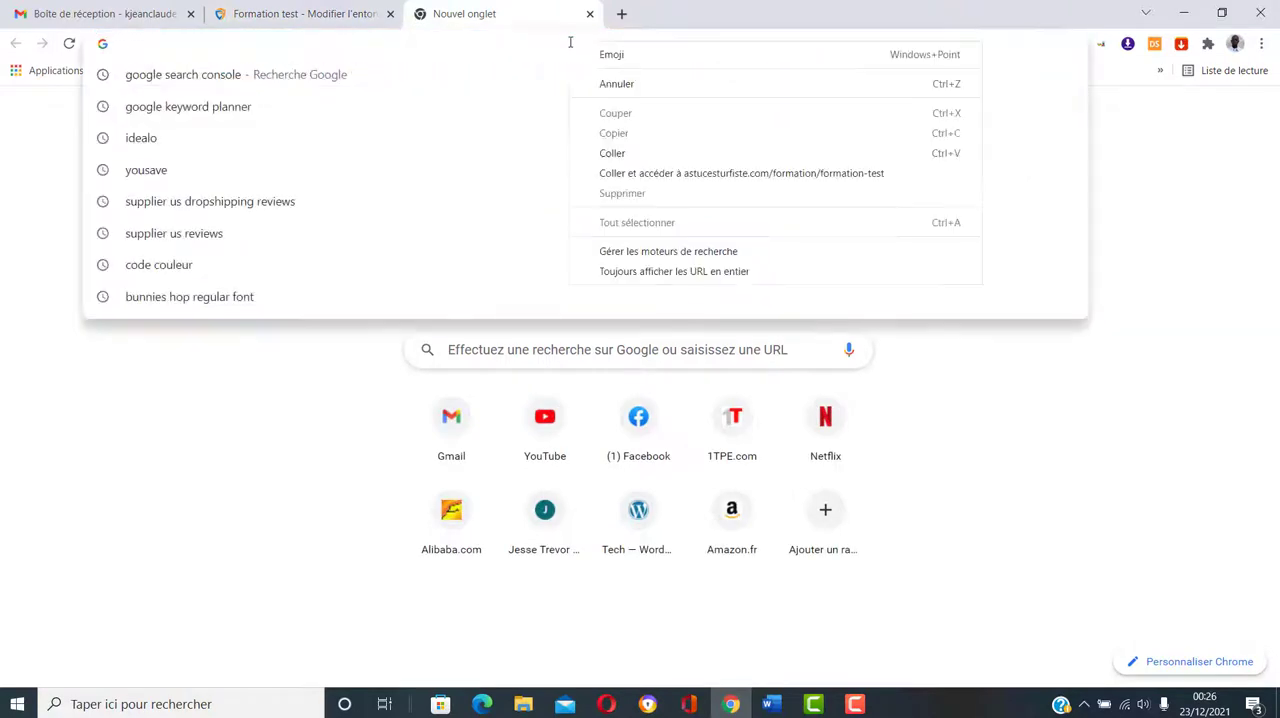
pyautogui.click(620, 174)
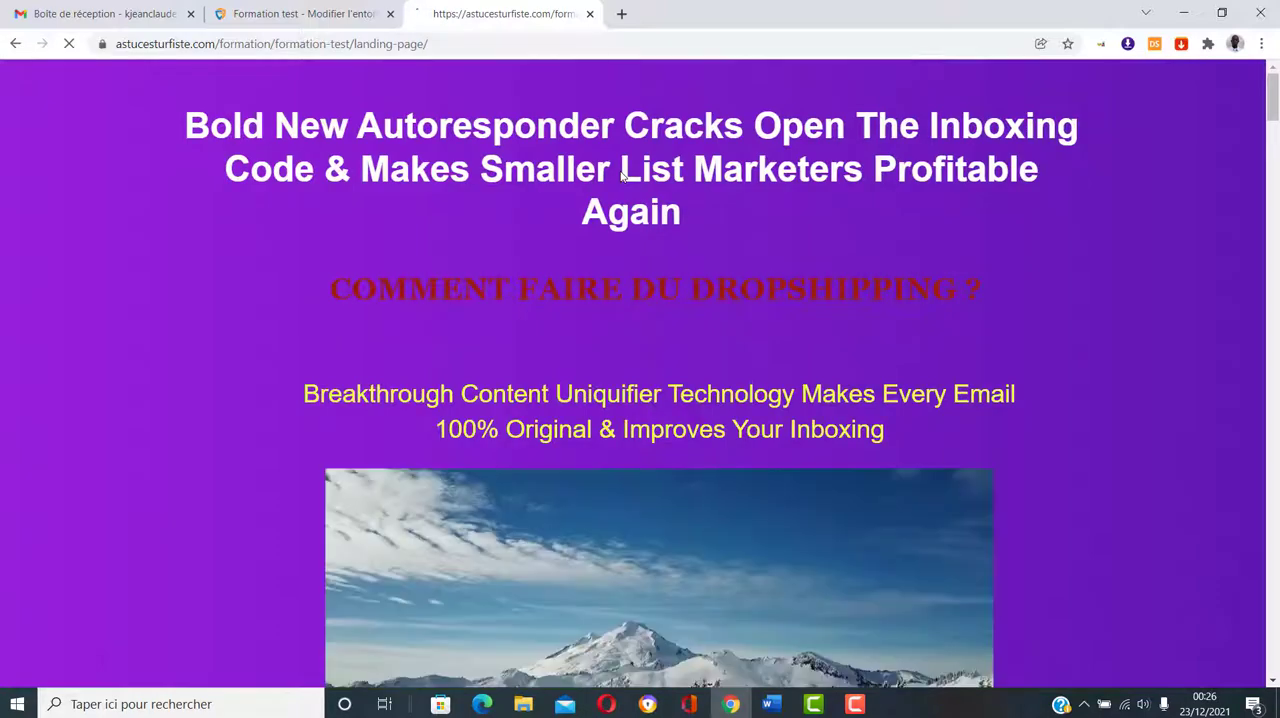
# Step: Test the landing page's "Get Instant Access To LoremIpsum" link to reach the order page
pyautogui.scroll(-4, 737, 248)
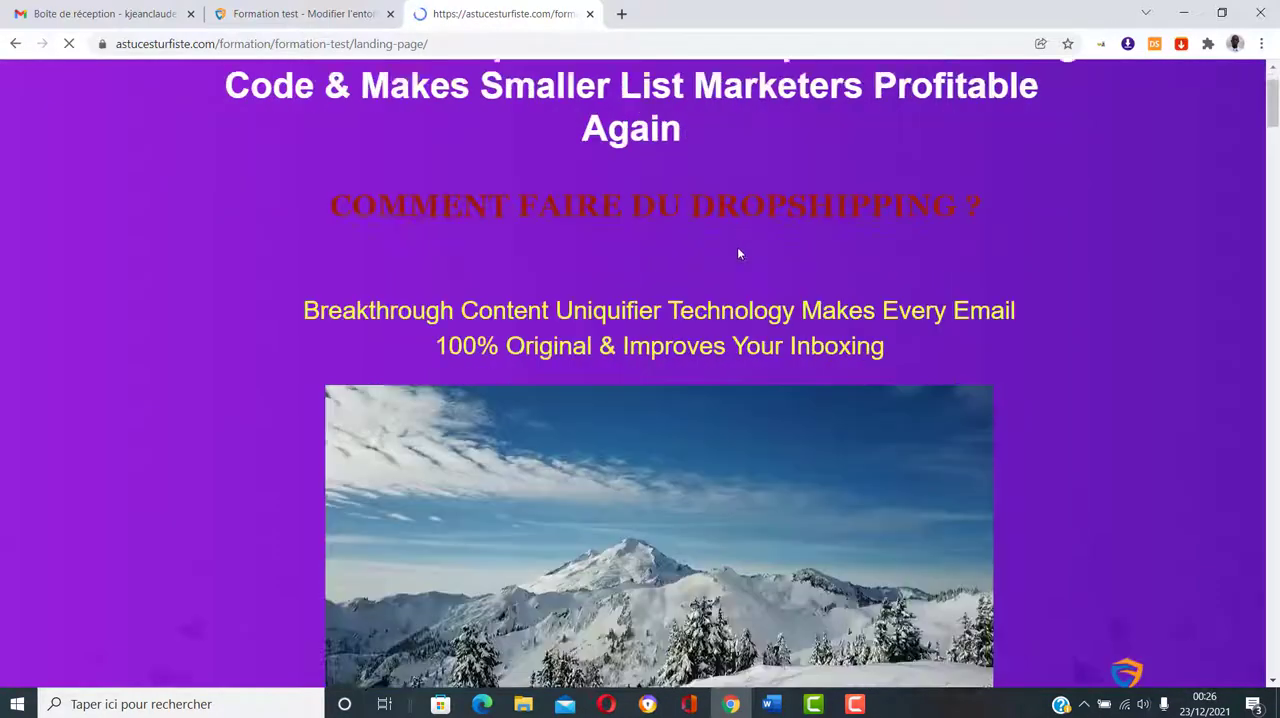
pyautogui.scroll(-2, 738, 252)
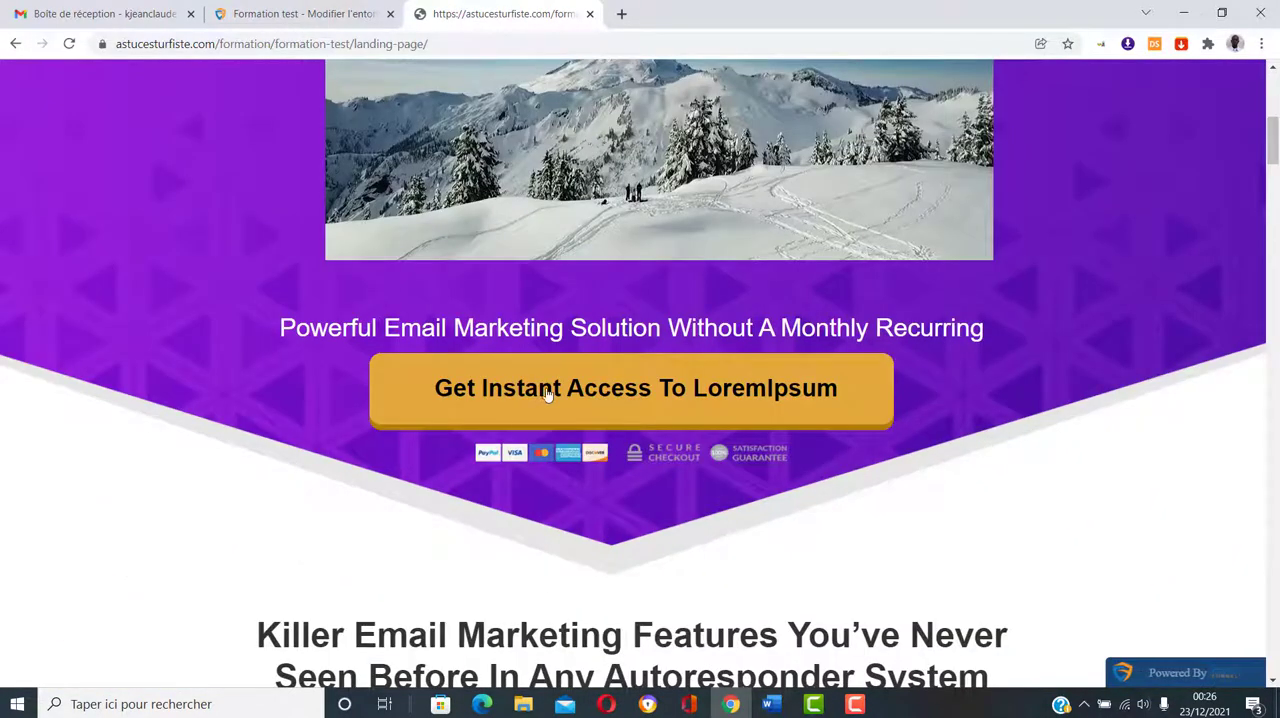
pyautogui.click(660, 390)
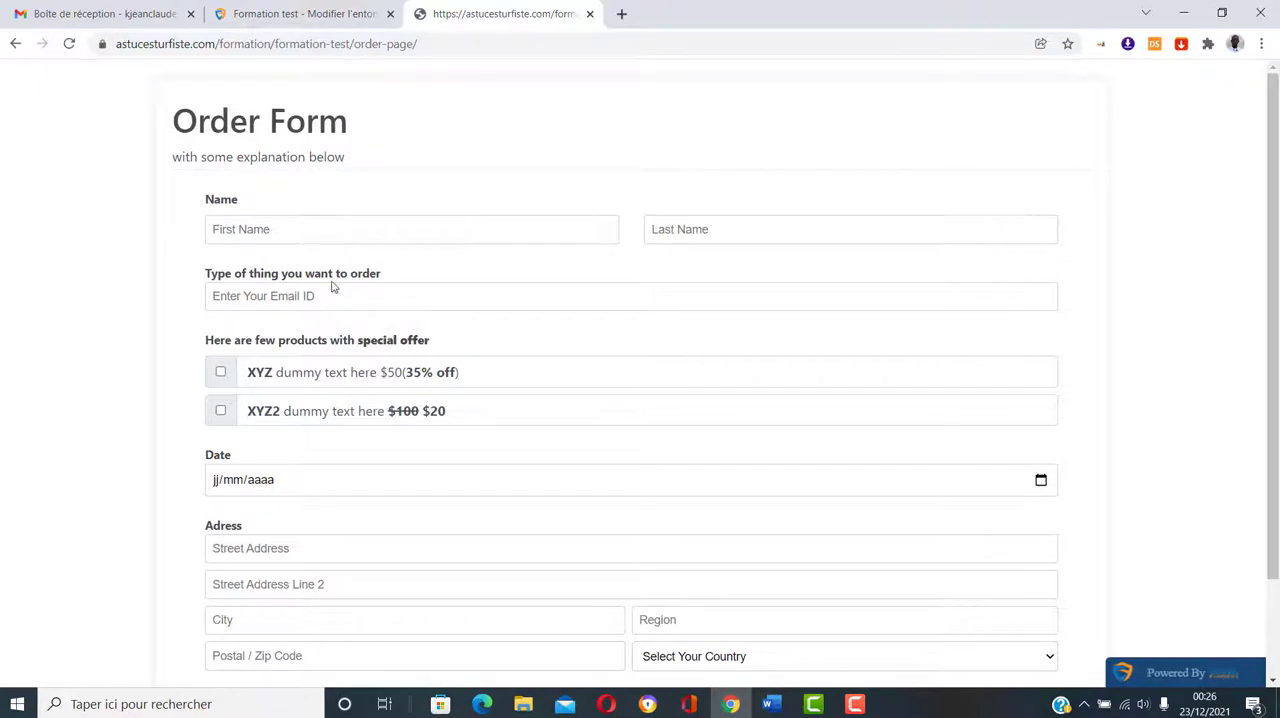
# Step: Enter "test" as both the first name and the last name in the order form
pyautogui.click(320, 236)
pyautogui.click(180, 297)
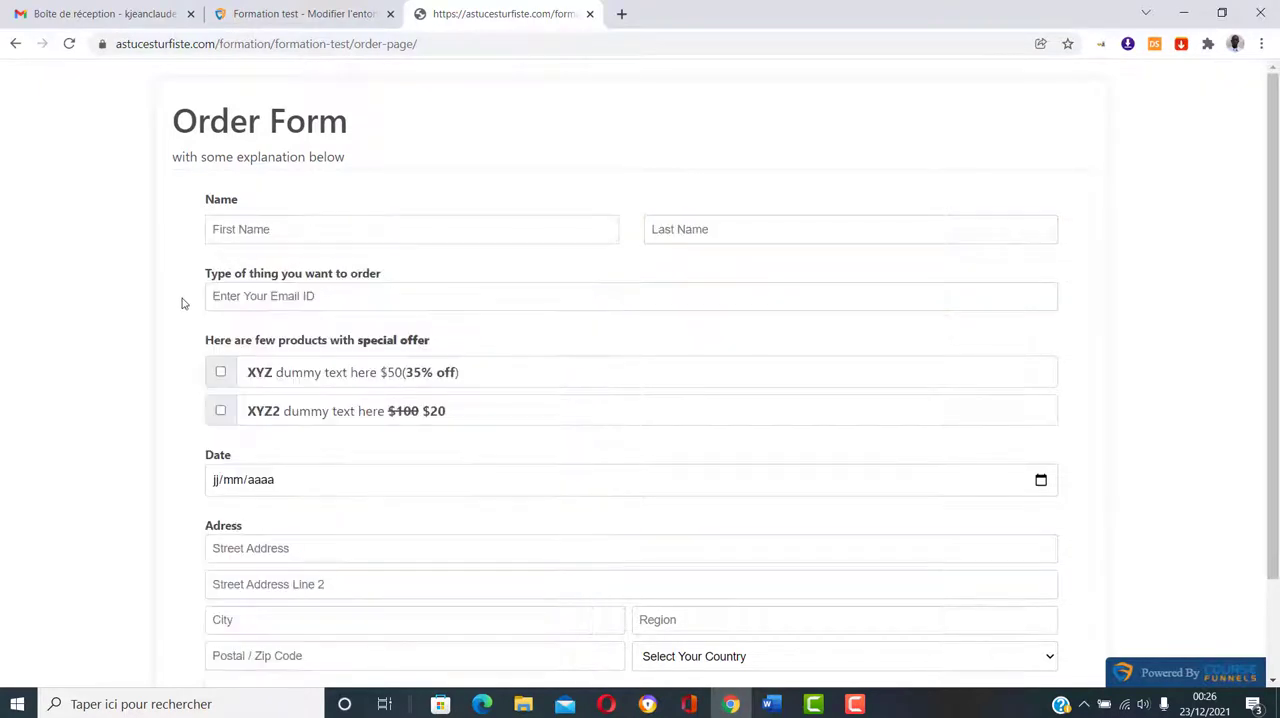
pyautogui.scroll(-2, 380, 445)
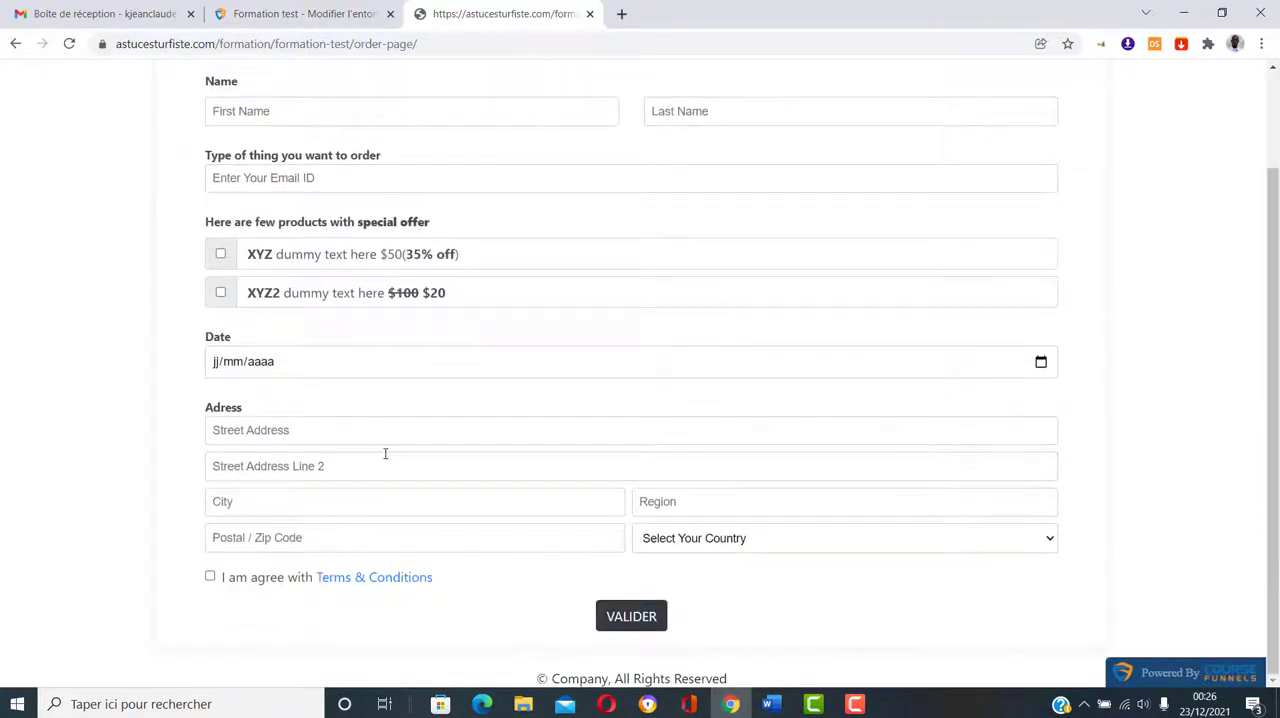
pyautogui.scroll(1, 386, 451)
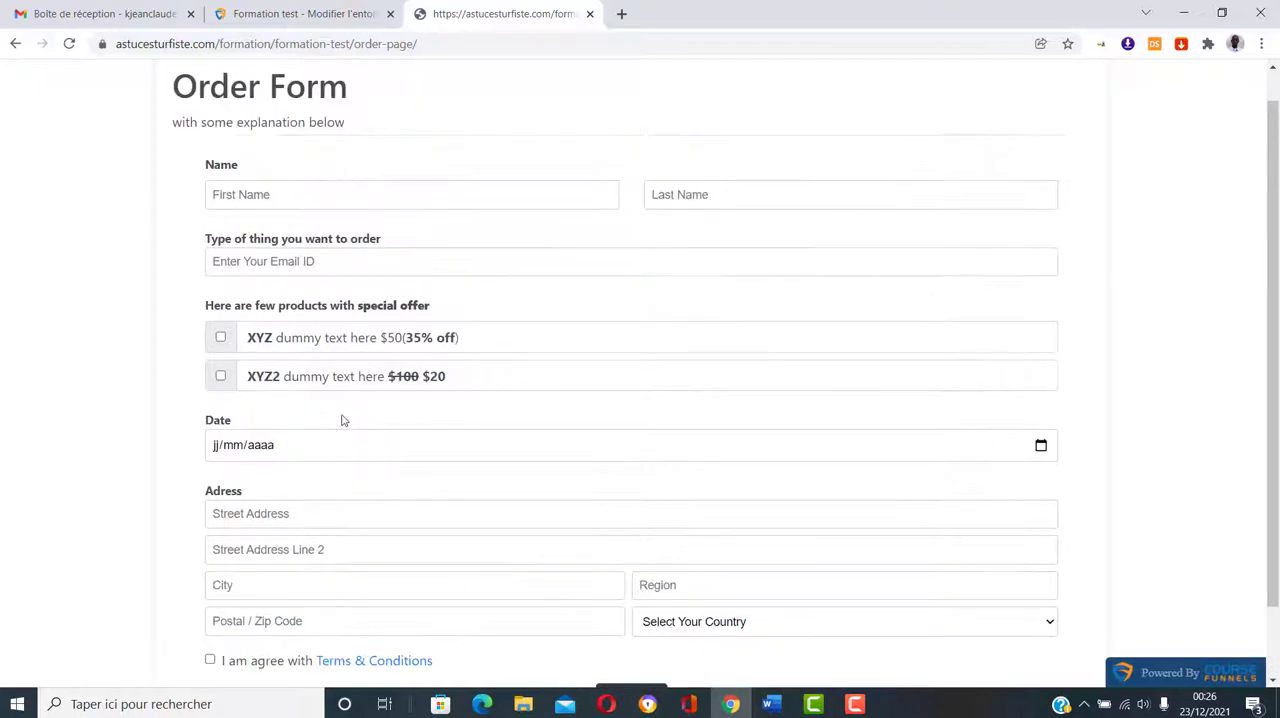
pyautogui.click(309, 195)
pyautogui.write('te')
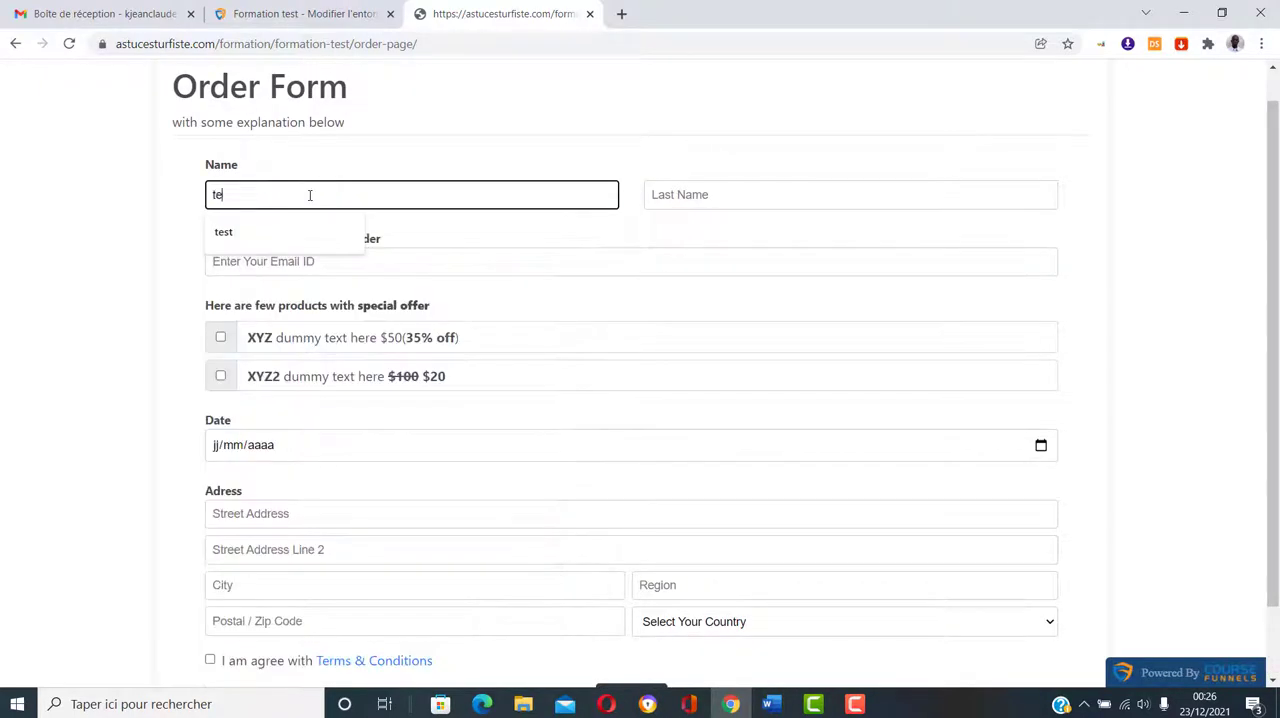
pyautogui.write('st')
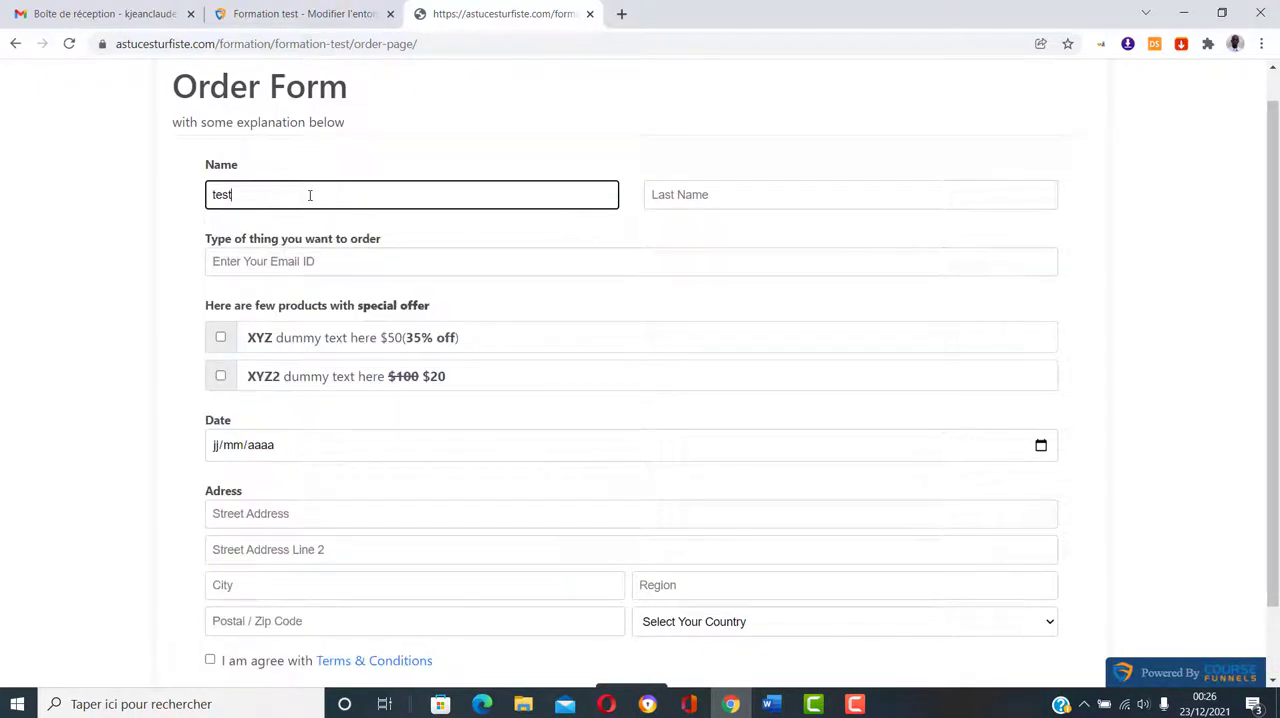
pyautogui.click(699, 190)
pyautogui.write('test')
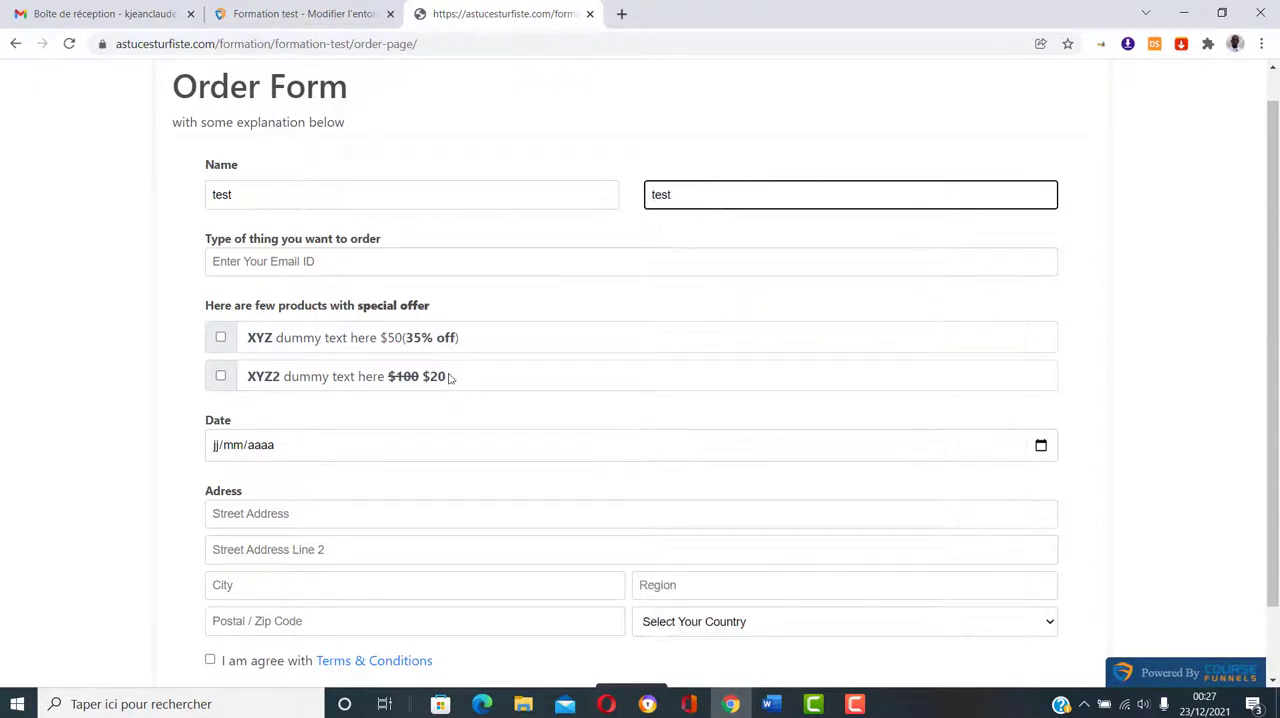
# Step: Fill in the buyer's email address in the order form
pyautogui.click(338, 261)
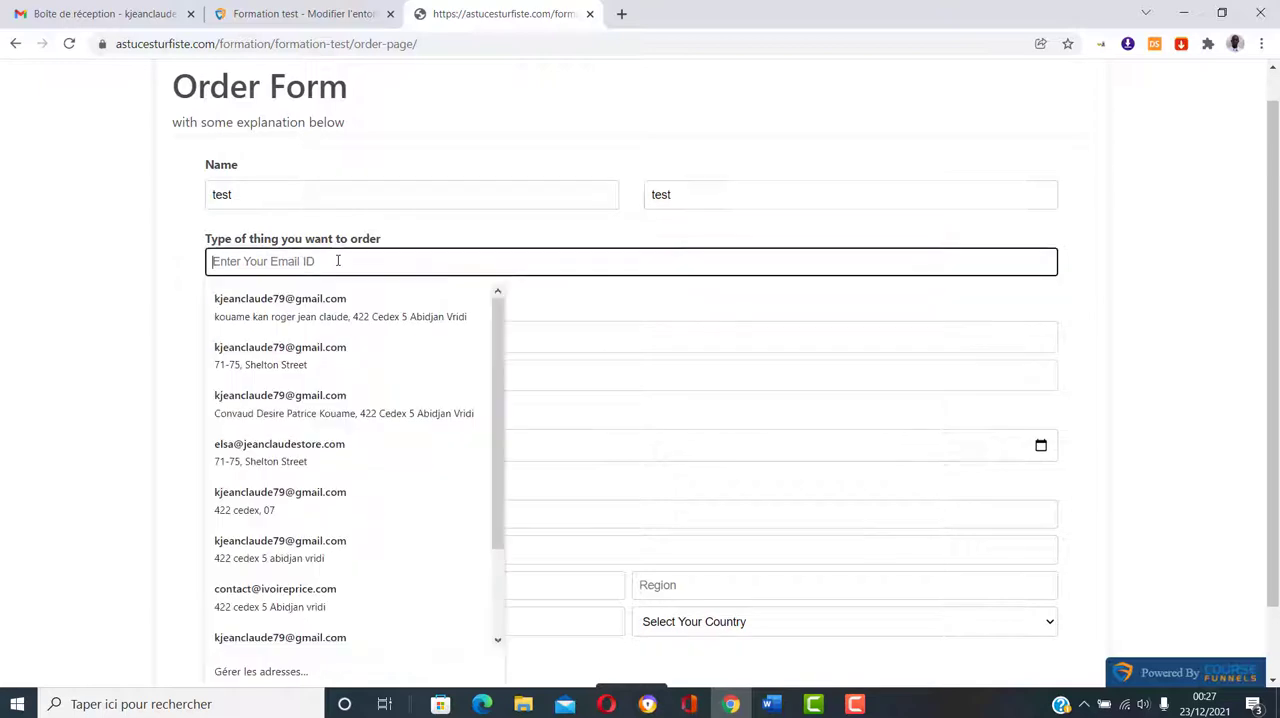
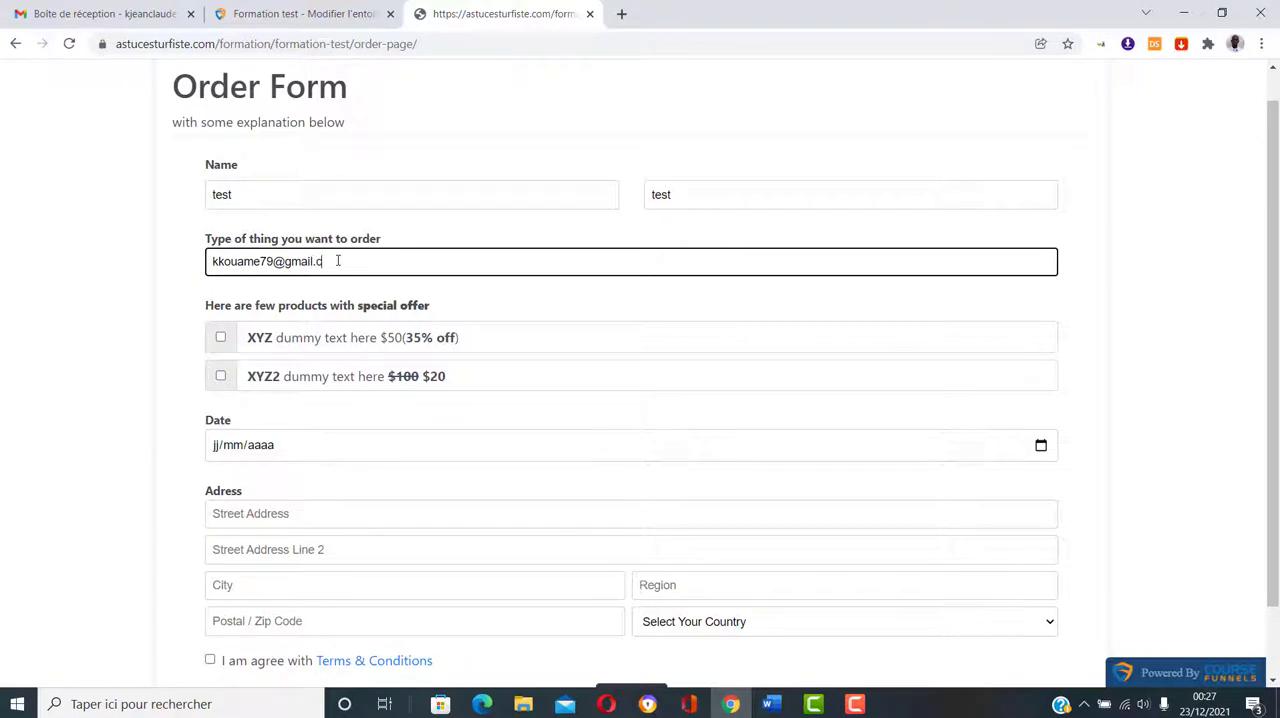
pyautogui.click(3, 376)
# Step: Set the order form's date to 30/05/2021
pyautogui.scroll(-1, 237, 446)
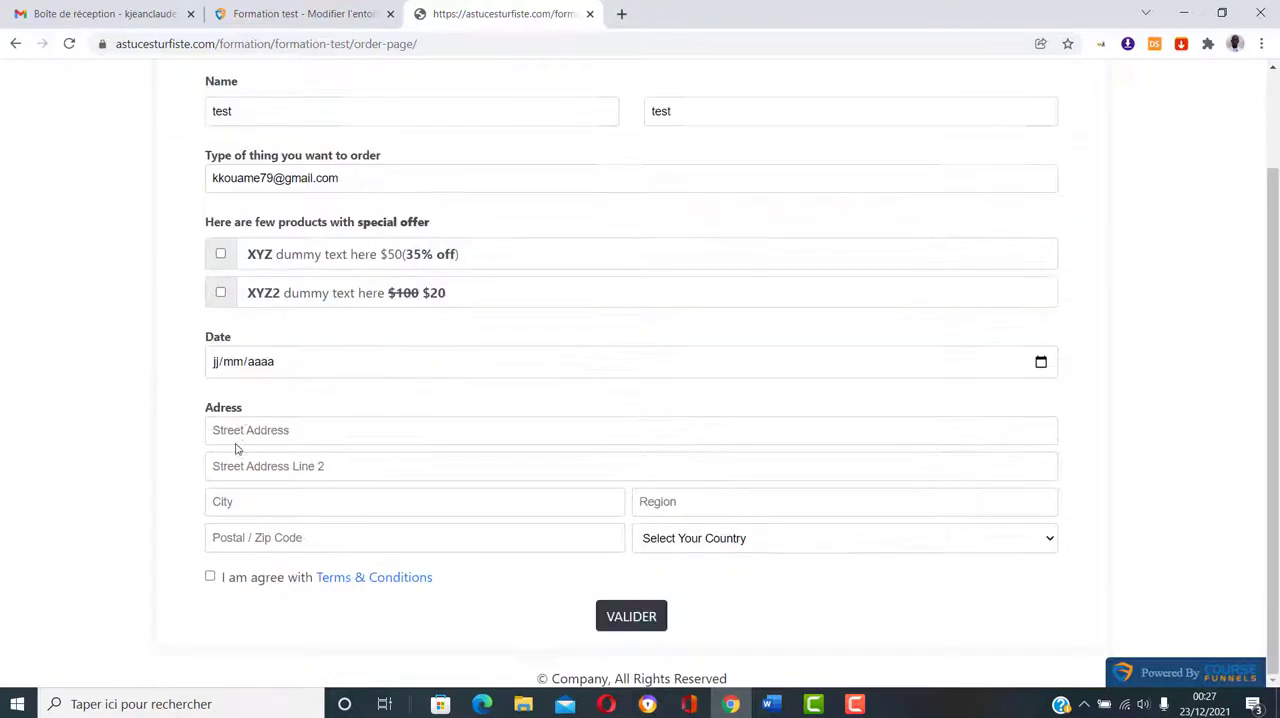
pyautogui.click(306, 366)
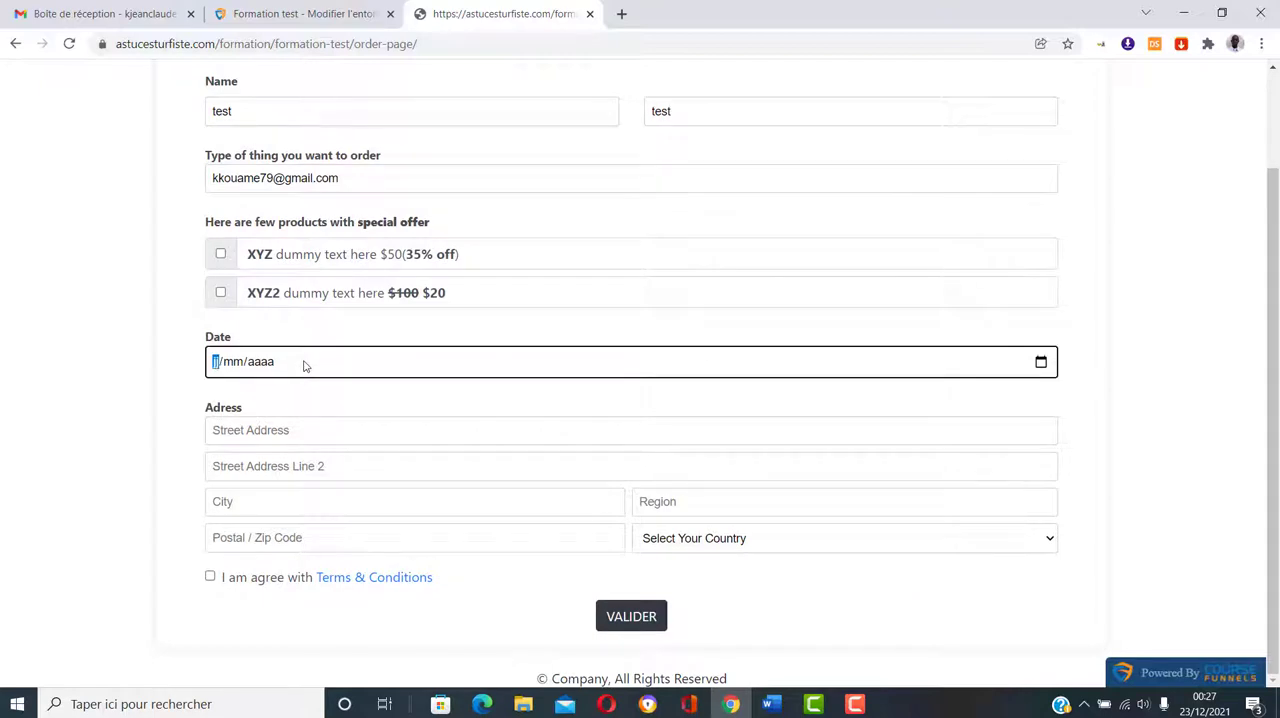
pyautogui.write('30/05/')
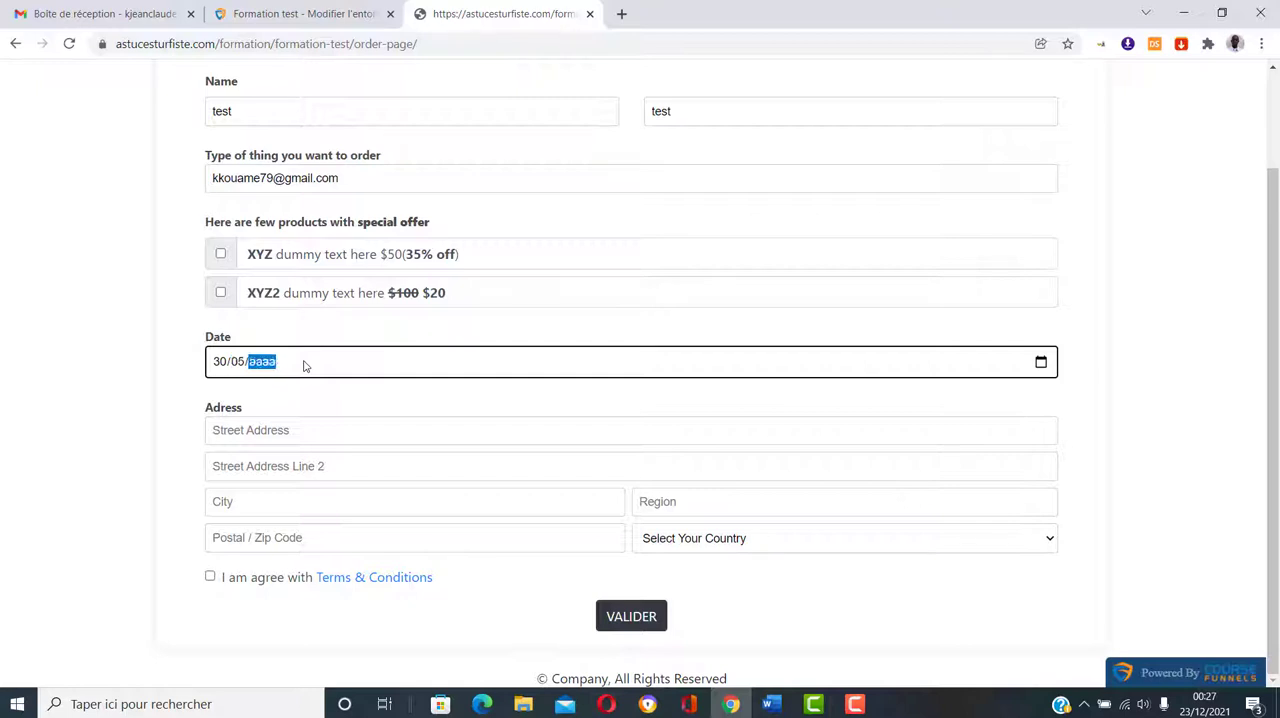
pyautogui.write('0002021')
pyautogui.click(30, 422)
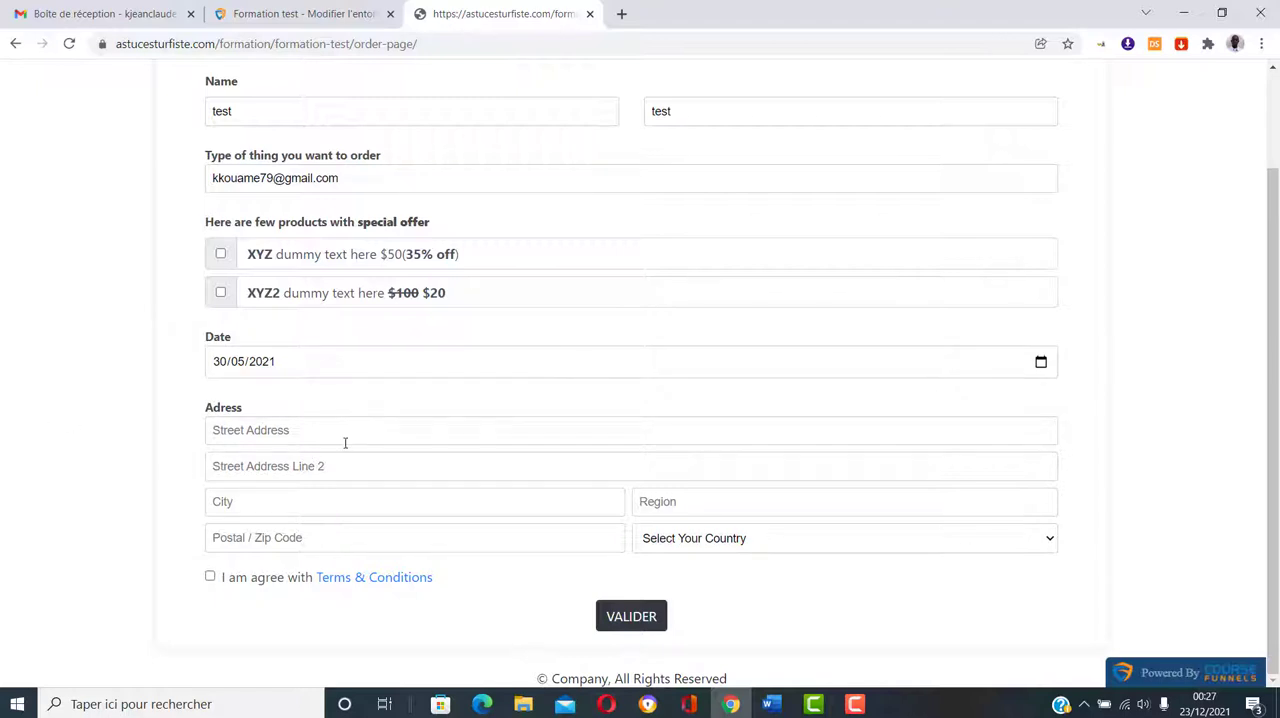
# Step: Fill in the buyer's street address, city, region and postal code from a saved address suggestion
pyautogui.click(345, 442)
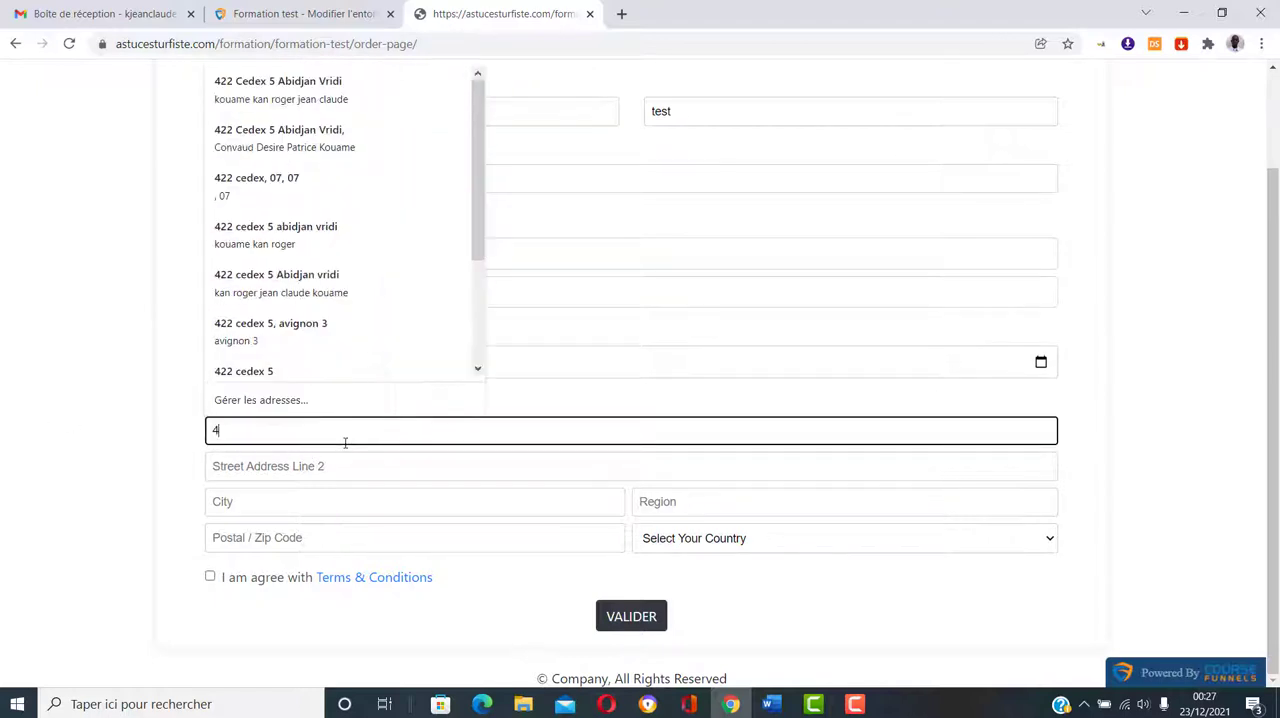
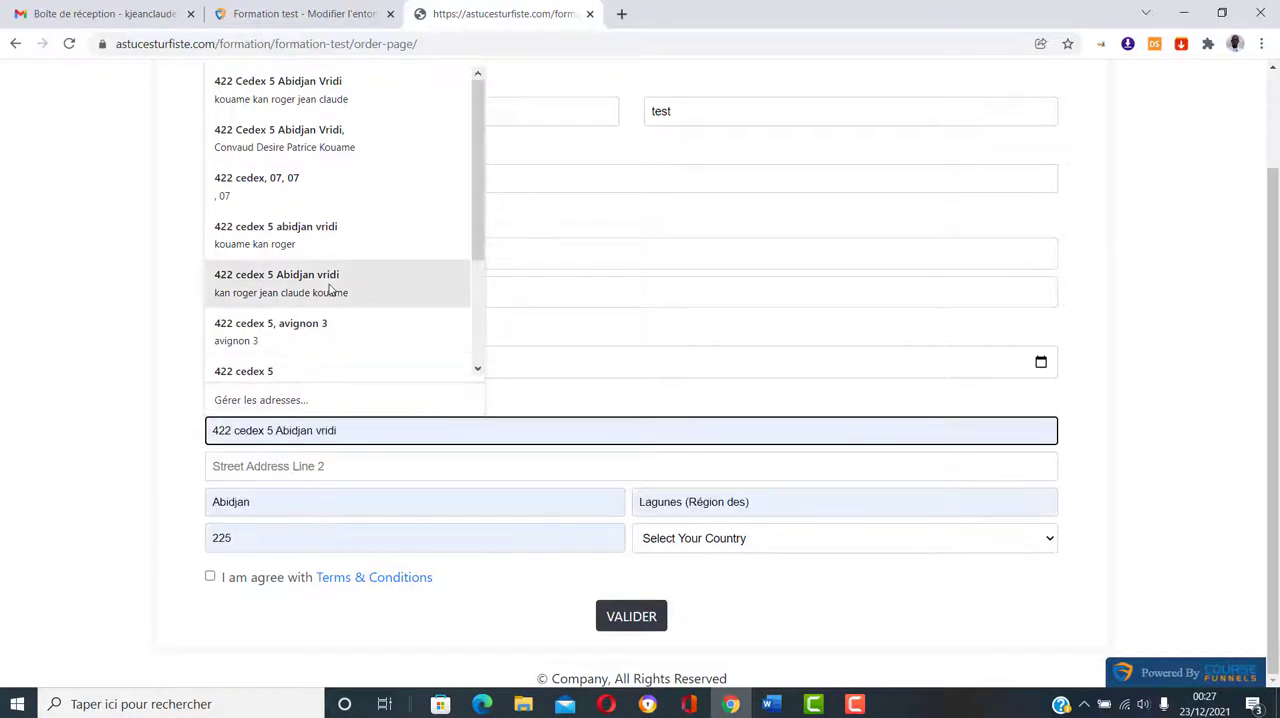
pyautogui.click(333, 288)
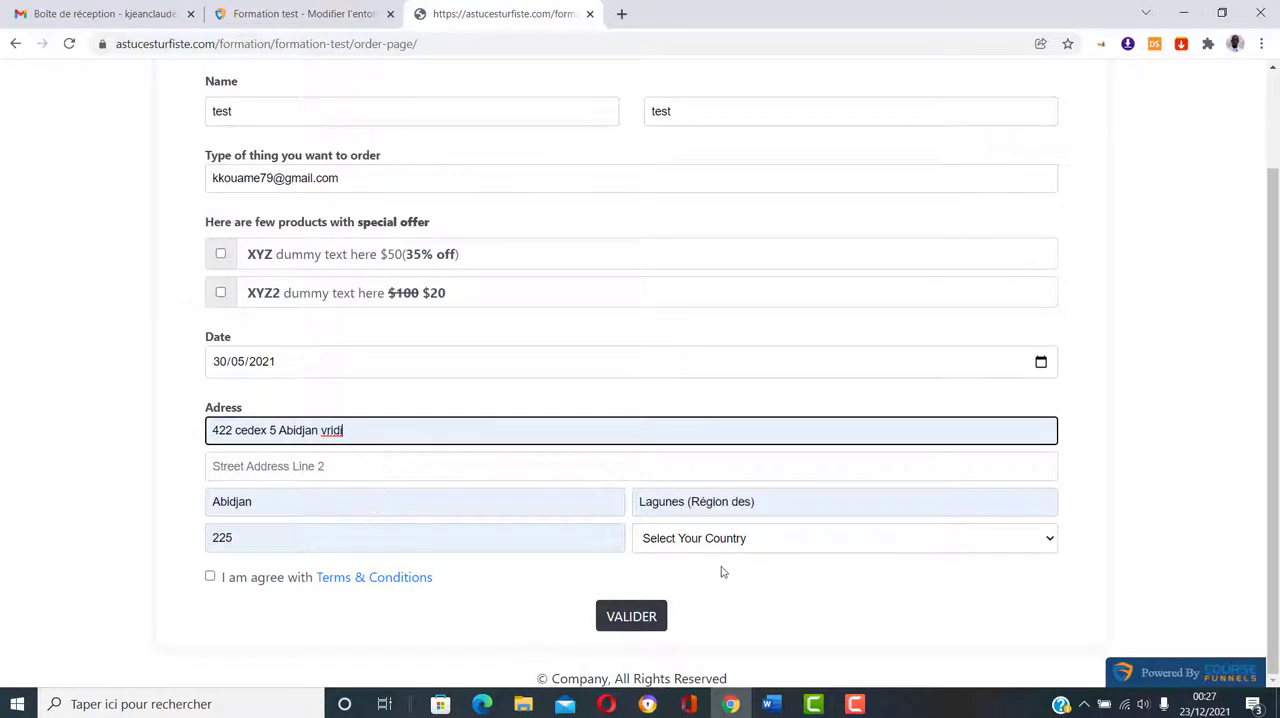
# Step: Choose Algeria as the country and agree to the Terms & Conditions
pyautogui.click(743, 534)
pyautogui.click(755, 274)
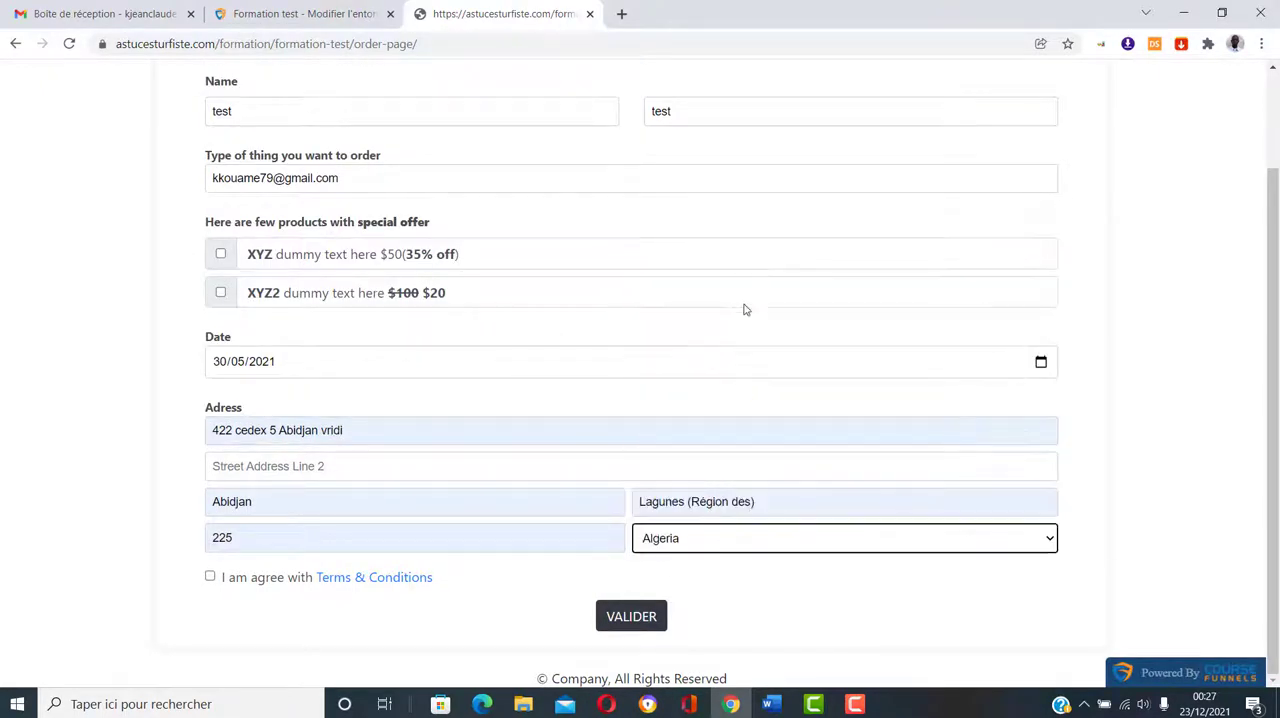
pyautogui.click(210, 578)
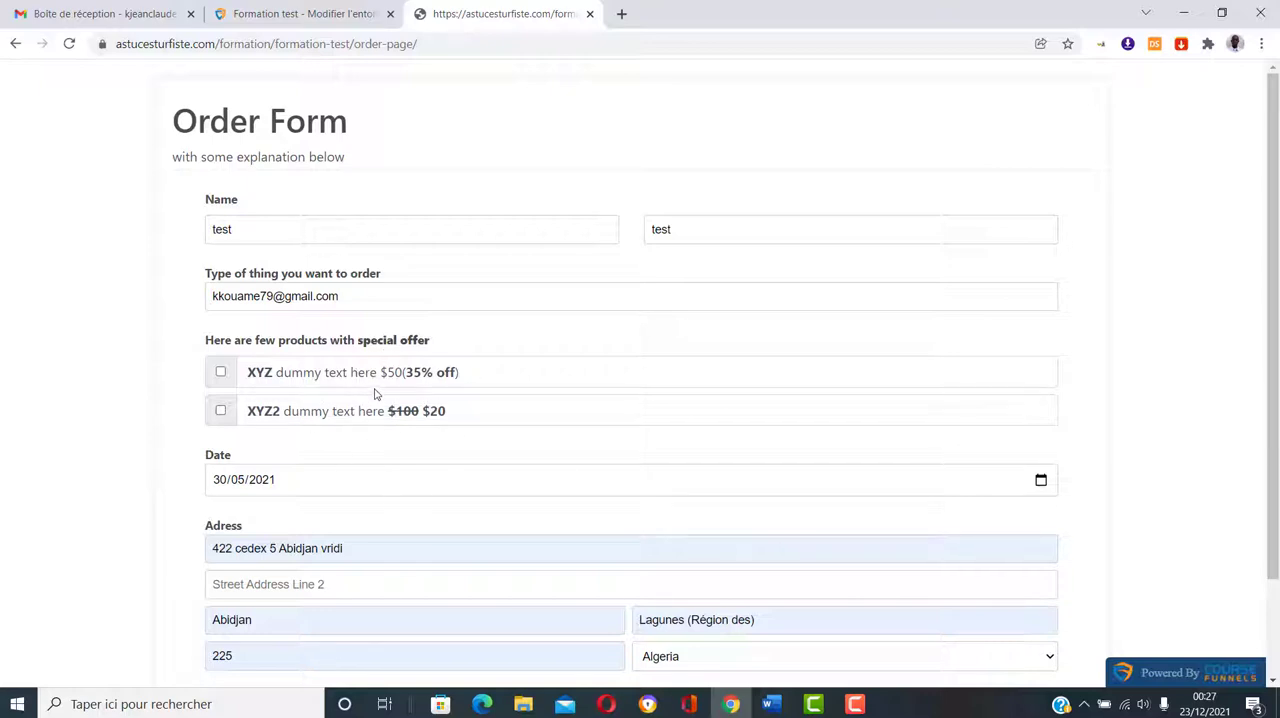
pyautogui.scroll(-2, 460, 378)
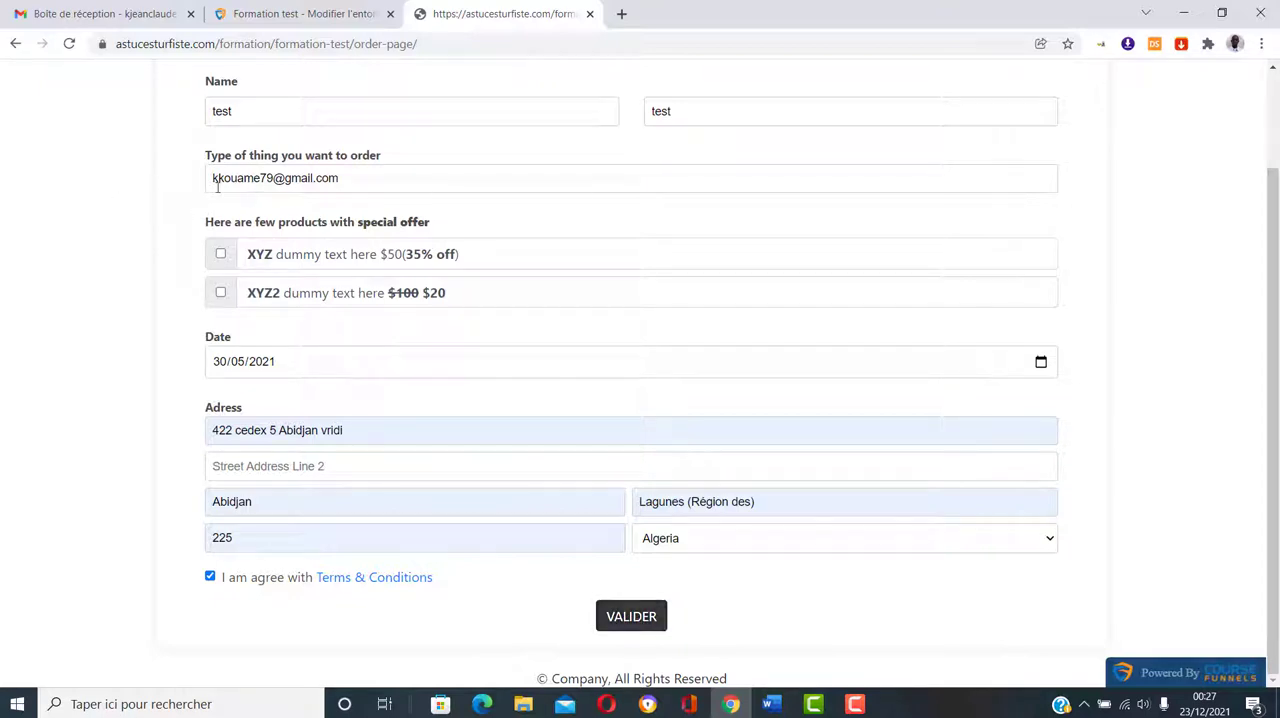
# Step: Correct the buyer's email address by inserting the two missing digits before its existing number
pyautogui.click(262, 178)
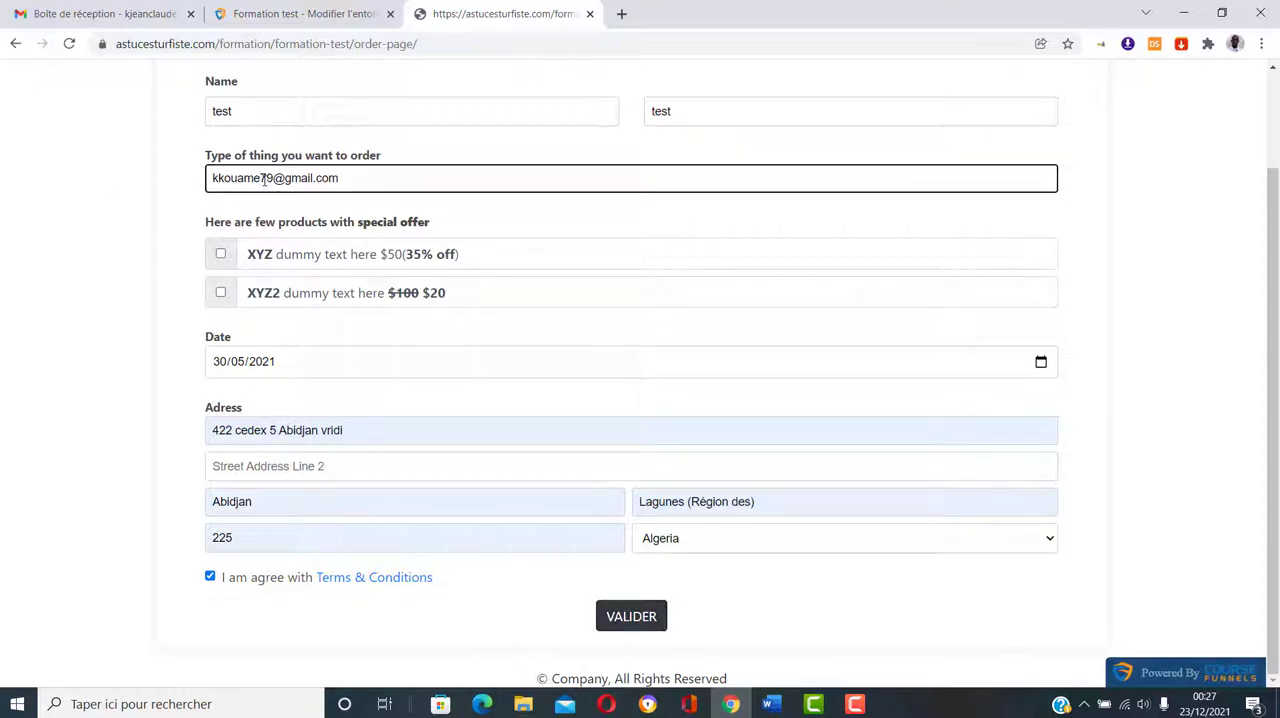
pyautogui.write('30')
pyautogui.click(123, 279)
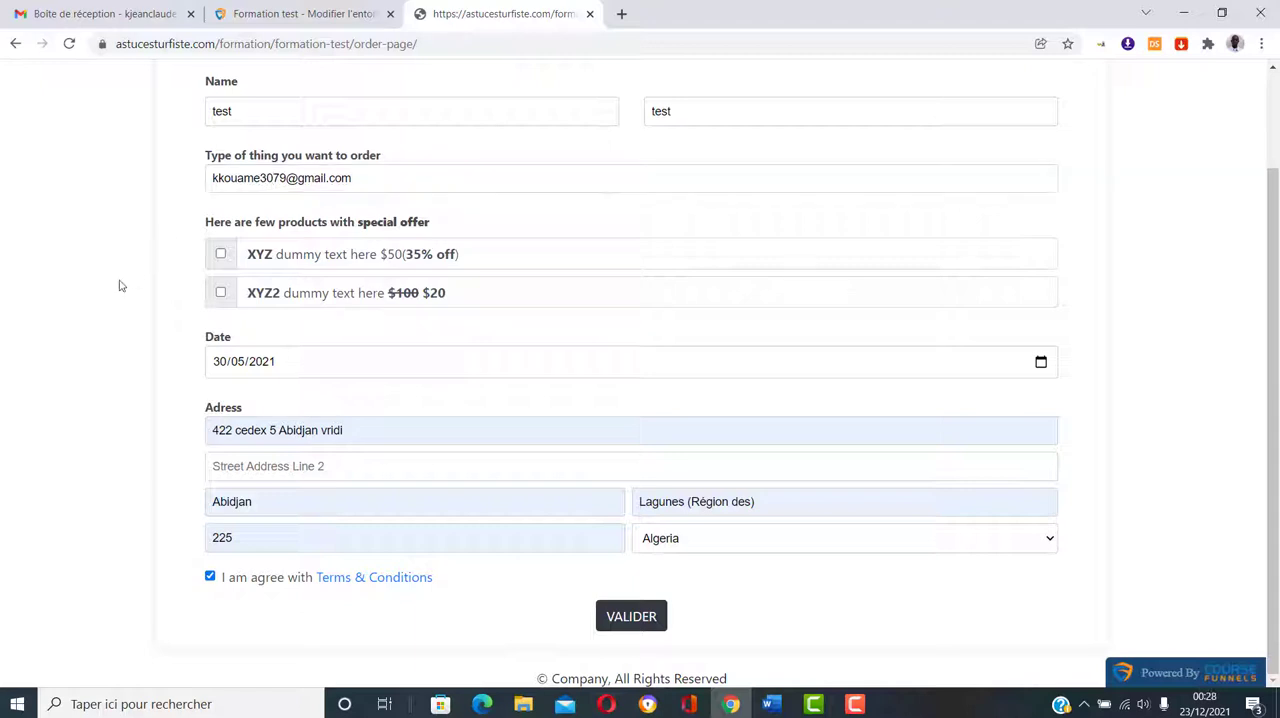
# Step: Submit the order form and check the price breakdown on the Cash On Delivery payment page
pyautogui.click(632, 628)
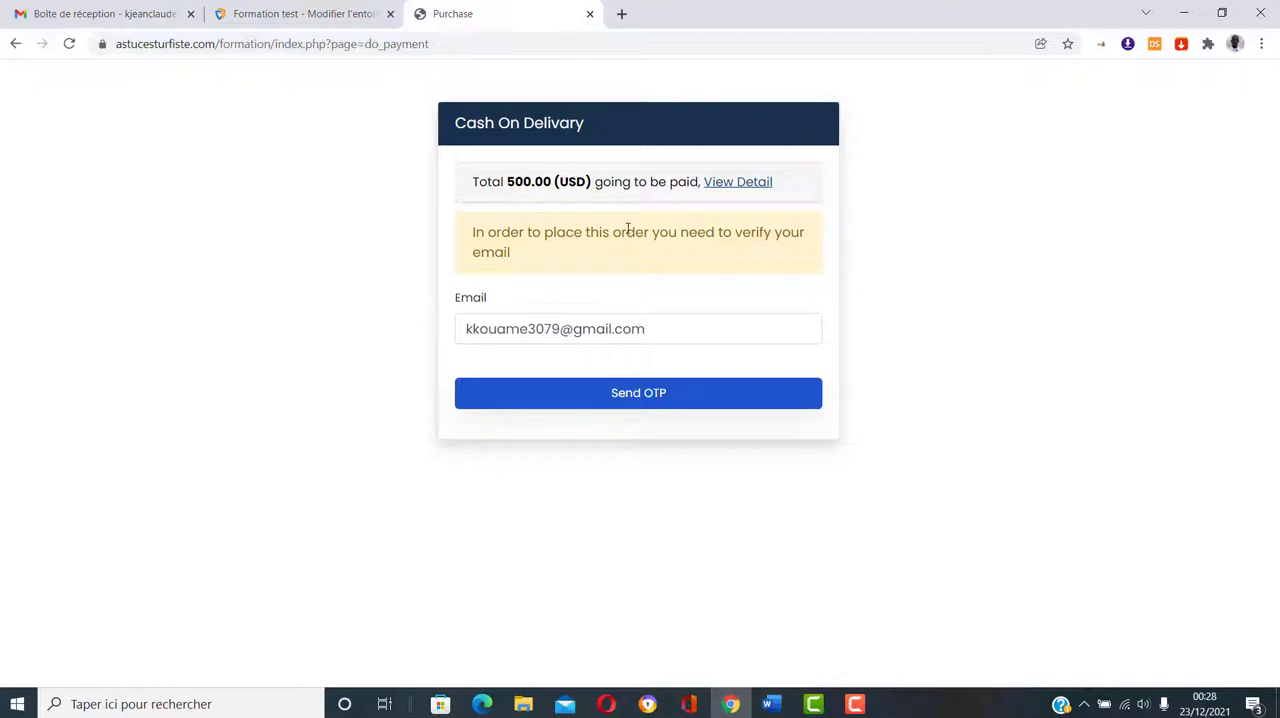
pyautogui.click(745, 182)
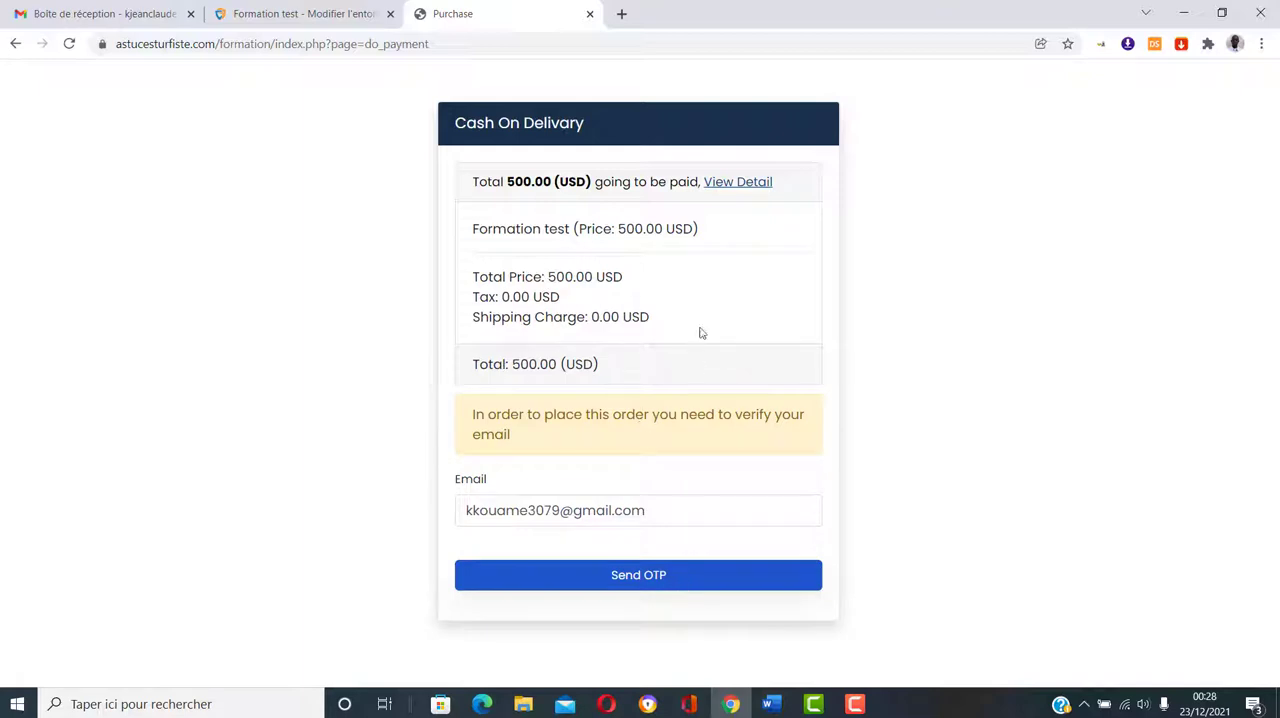
pyautogui.click(757, 188)
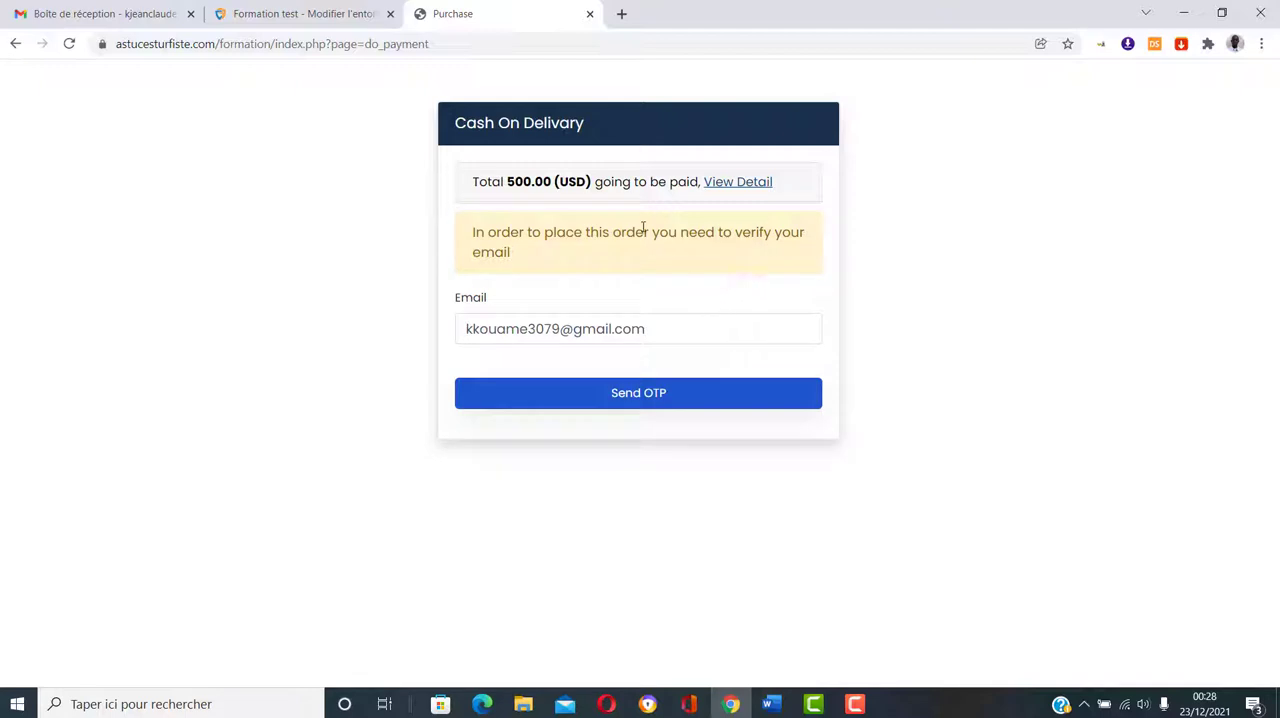
# Step: Return to the CourseFunnels dashboard, go to its plugins page and open the plugin marketplace
pyautogui.click(284, 18)
pyautogui.scroll(-1, 100, 500)
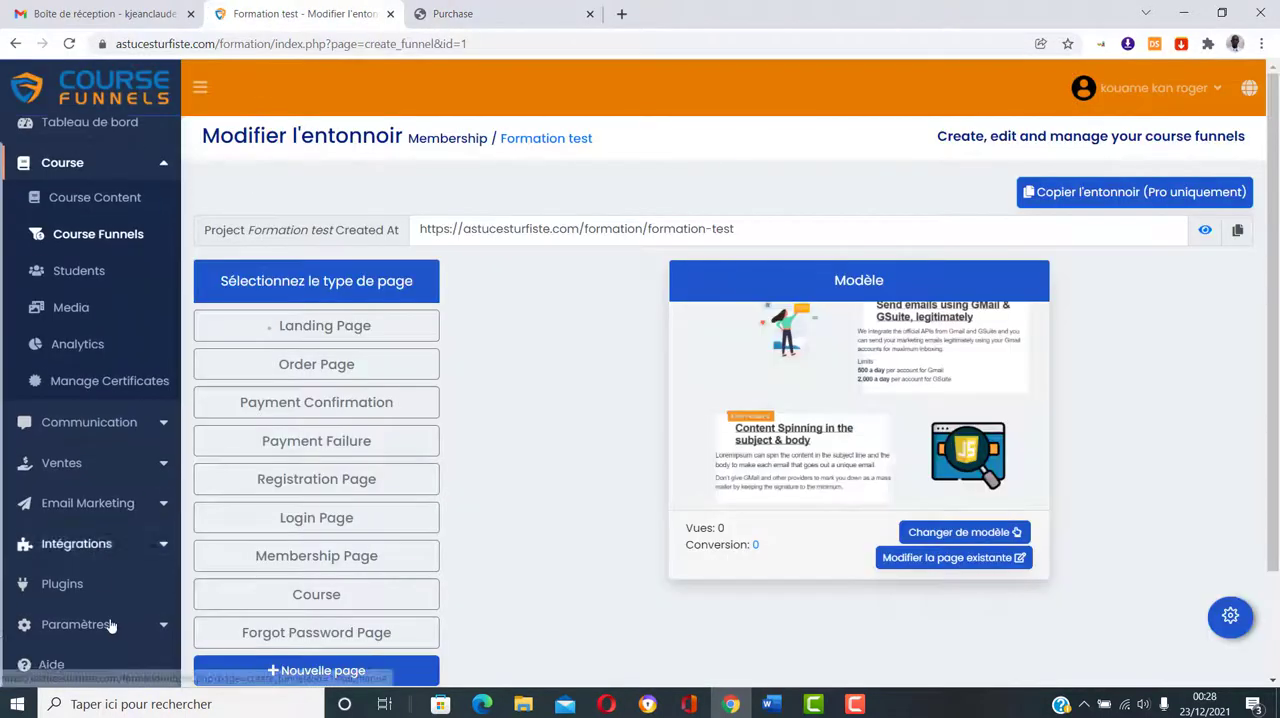
pyautogui.click(66, 584)
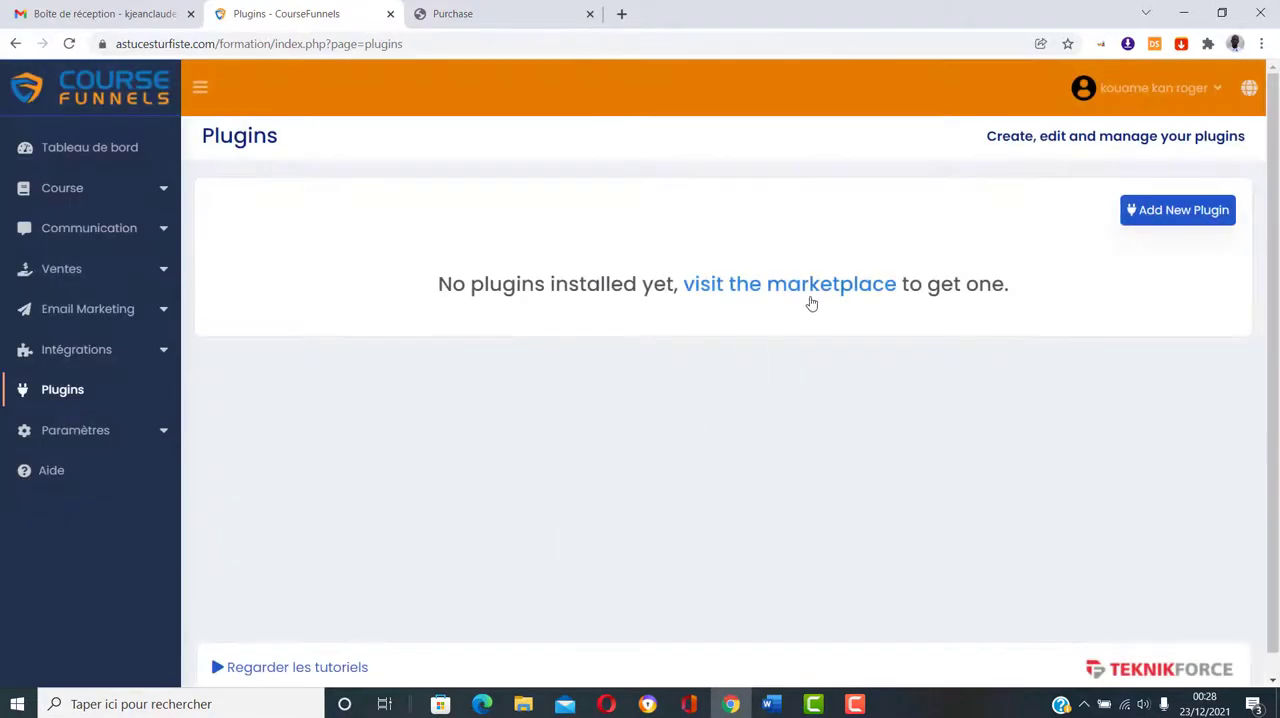
pyautogui.click(810, 299)
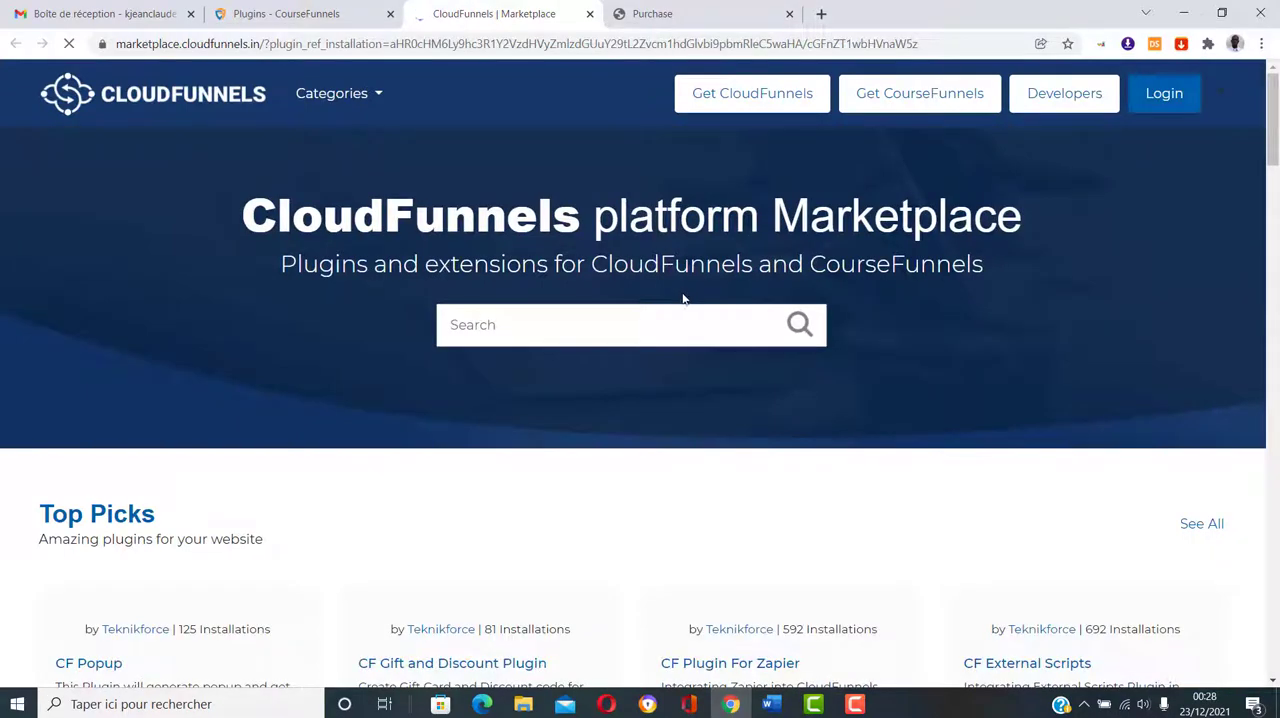
# Step: Examine the marketplace's Payment Method plugins, including PayPal and Stripe, and return to the Purchase page
pyautogui.scroll(-3, 684, 296)
pyautogui.scroll(-5, 686, 300)
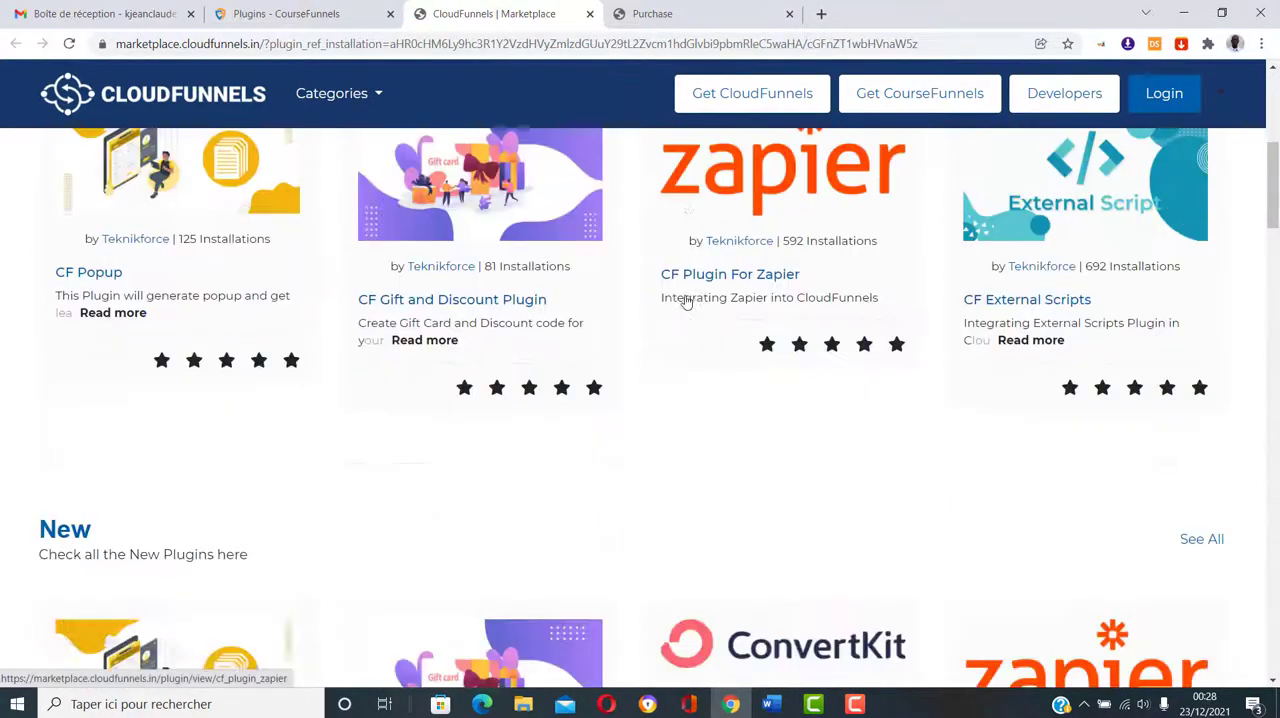
pyautogui.scroll(-10, 686, 302)
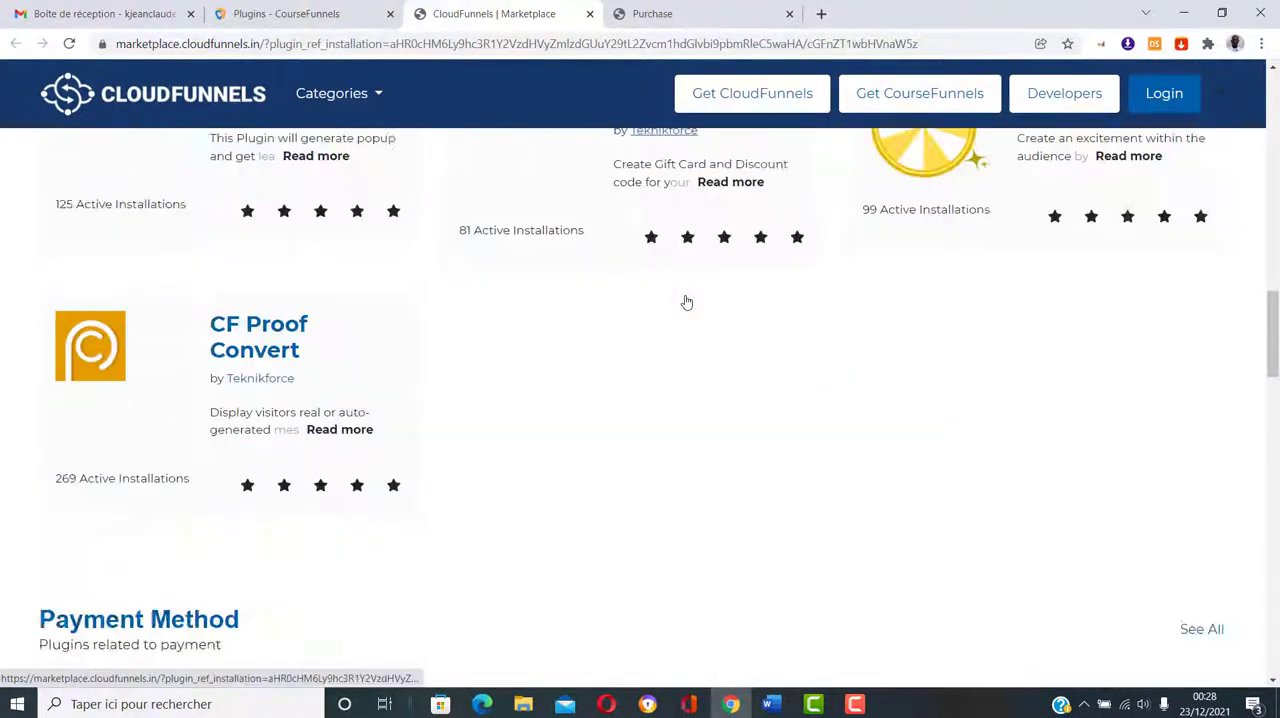
pyautogui.scroll(-1, 686, 302)
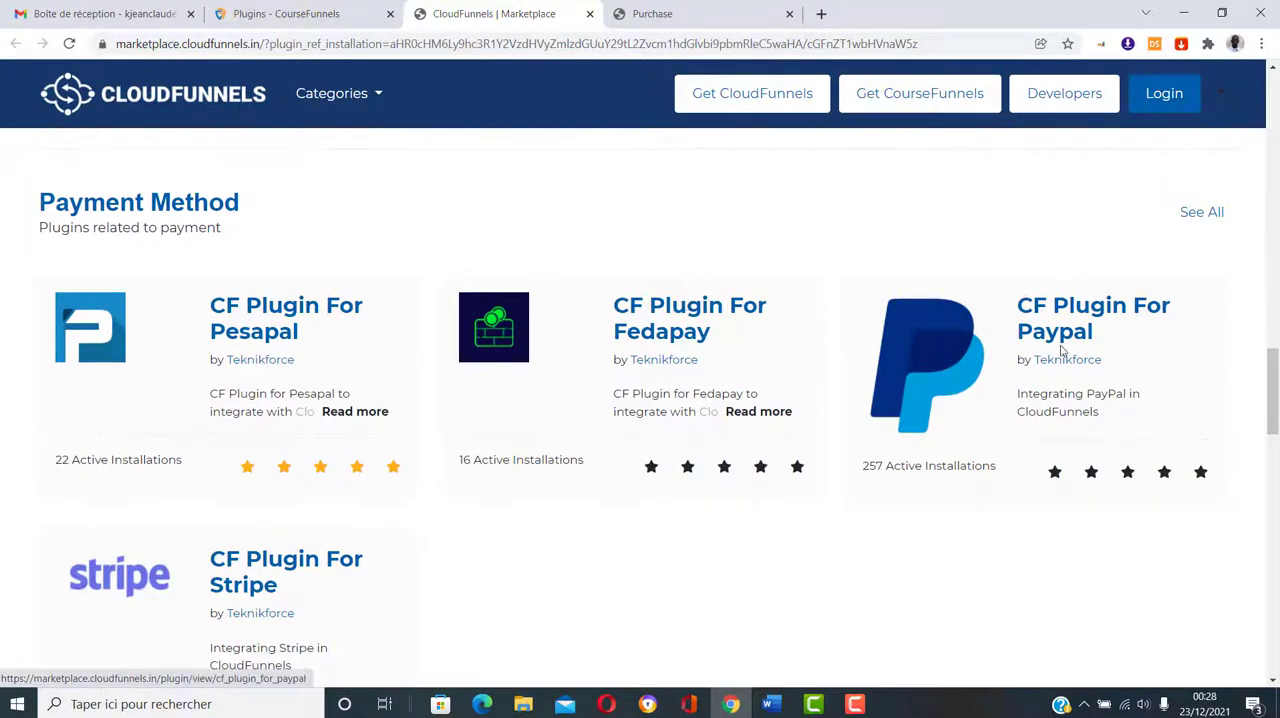
pyautogui.scroll(-1, 1035, 322)
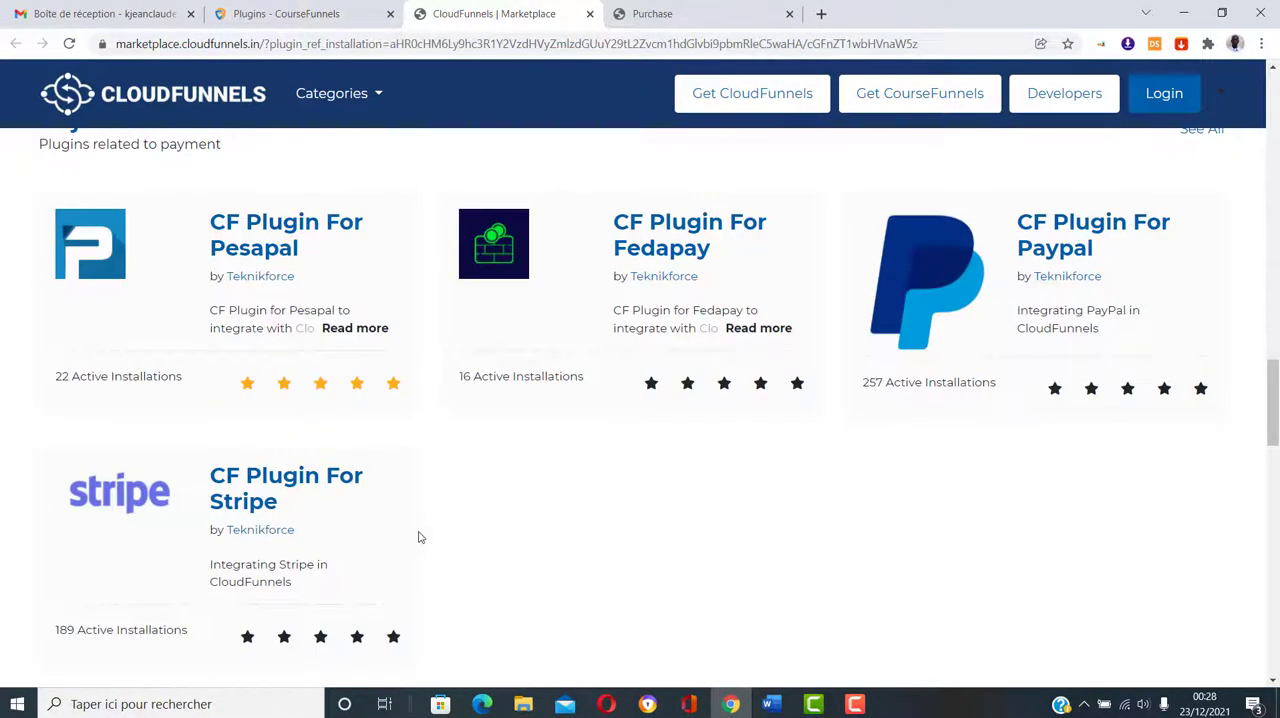
pyautogui.scroll(1, 440, 531)
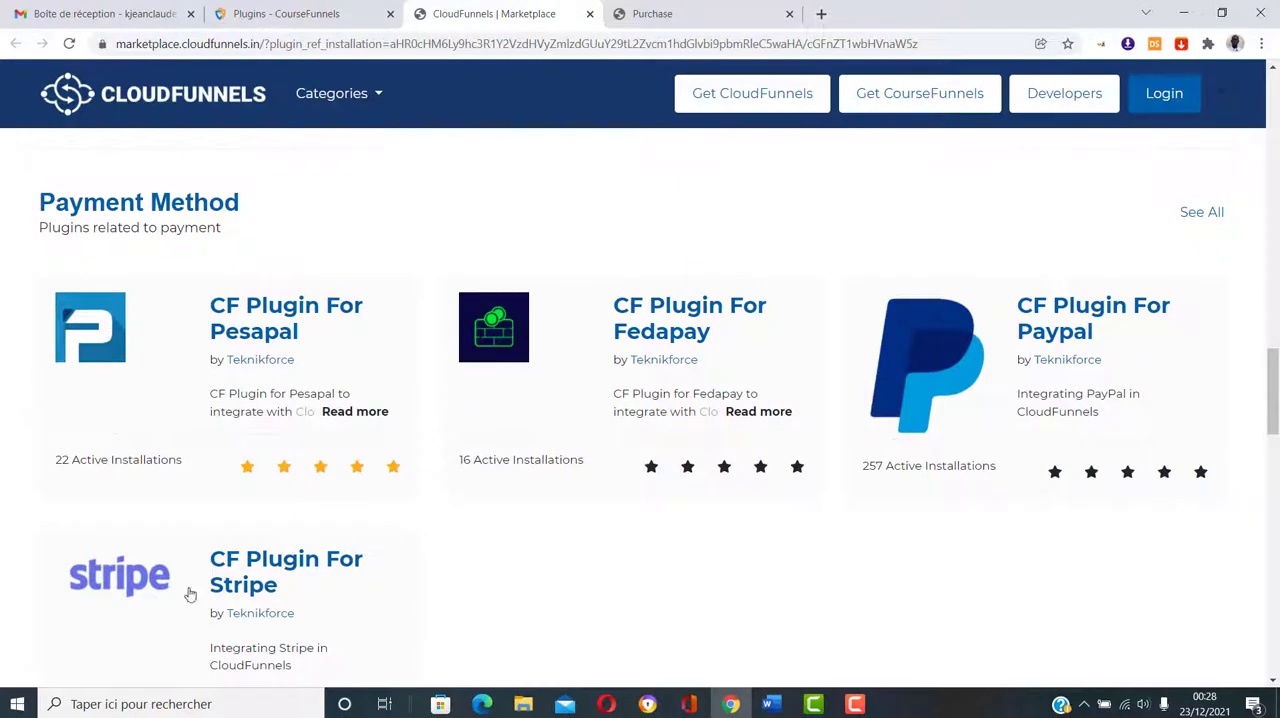
pyautogui.click(688, 14)
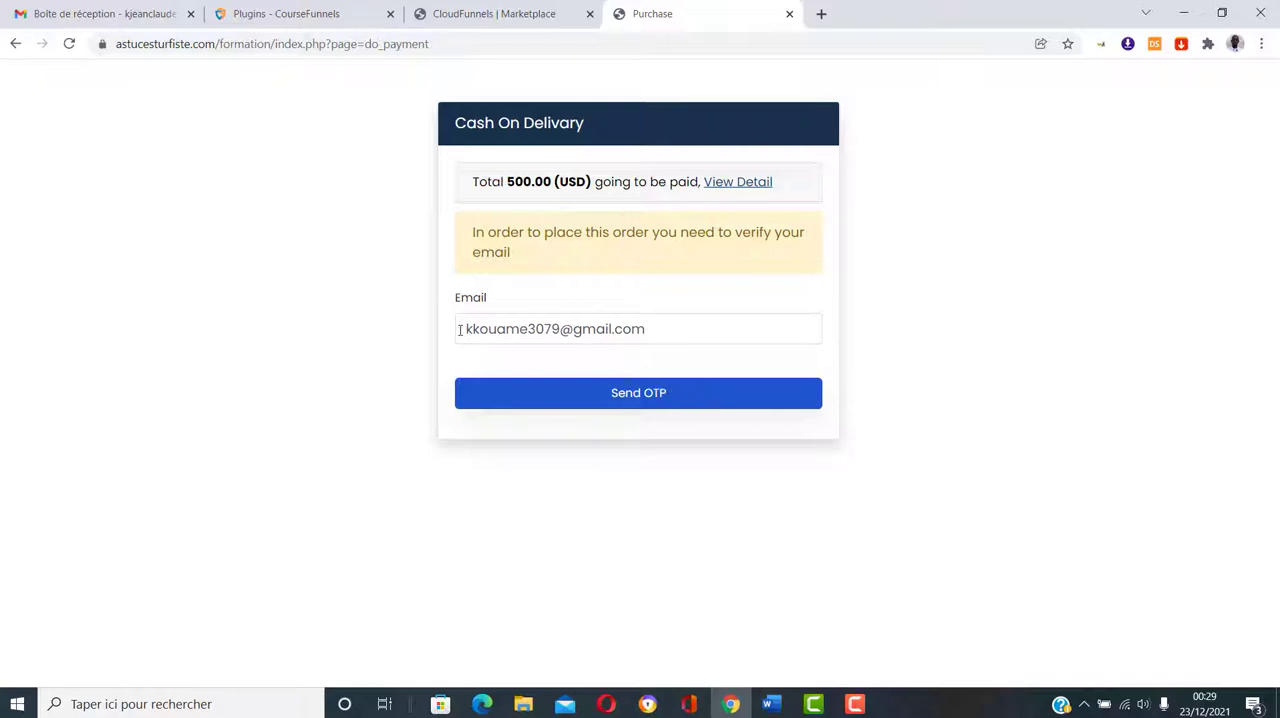
# Step: Send the order's OTP to the buyer's email, switch to that Gmail account and open the "OTP for product confirmation" message
pyautogui.click(643, 403)
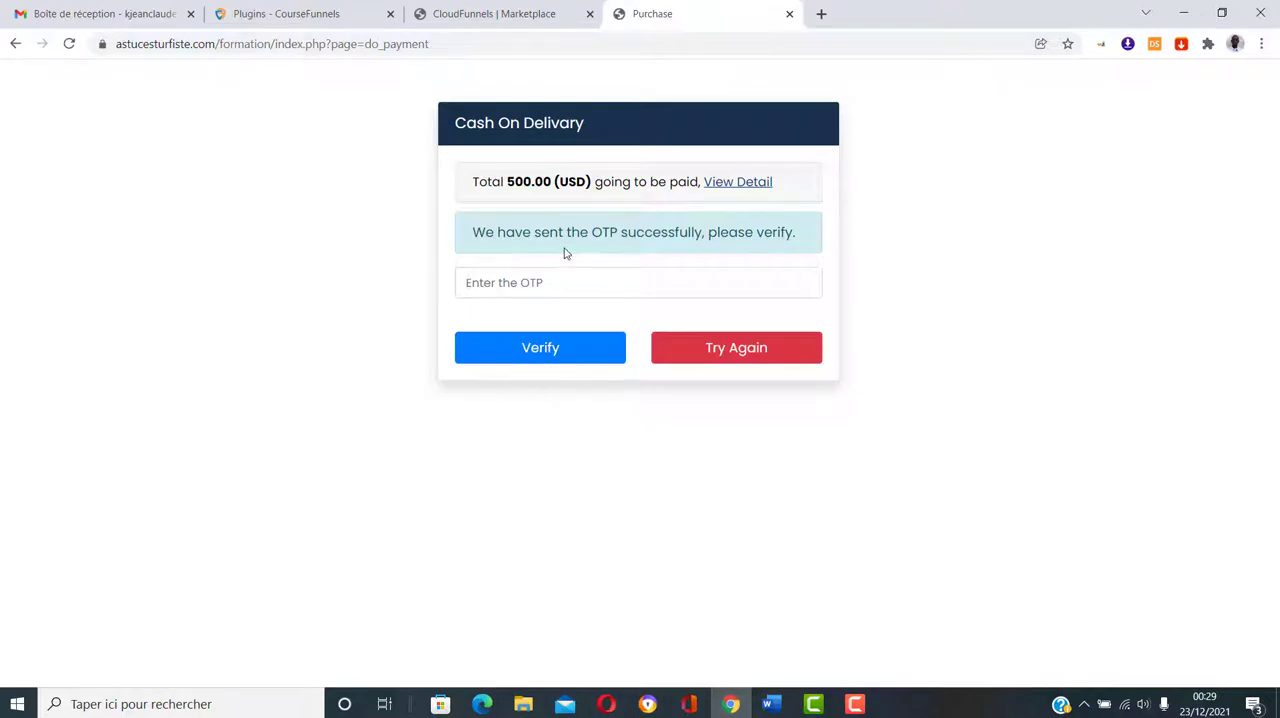
pyautogui.click(80, 10)
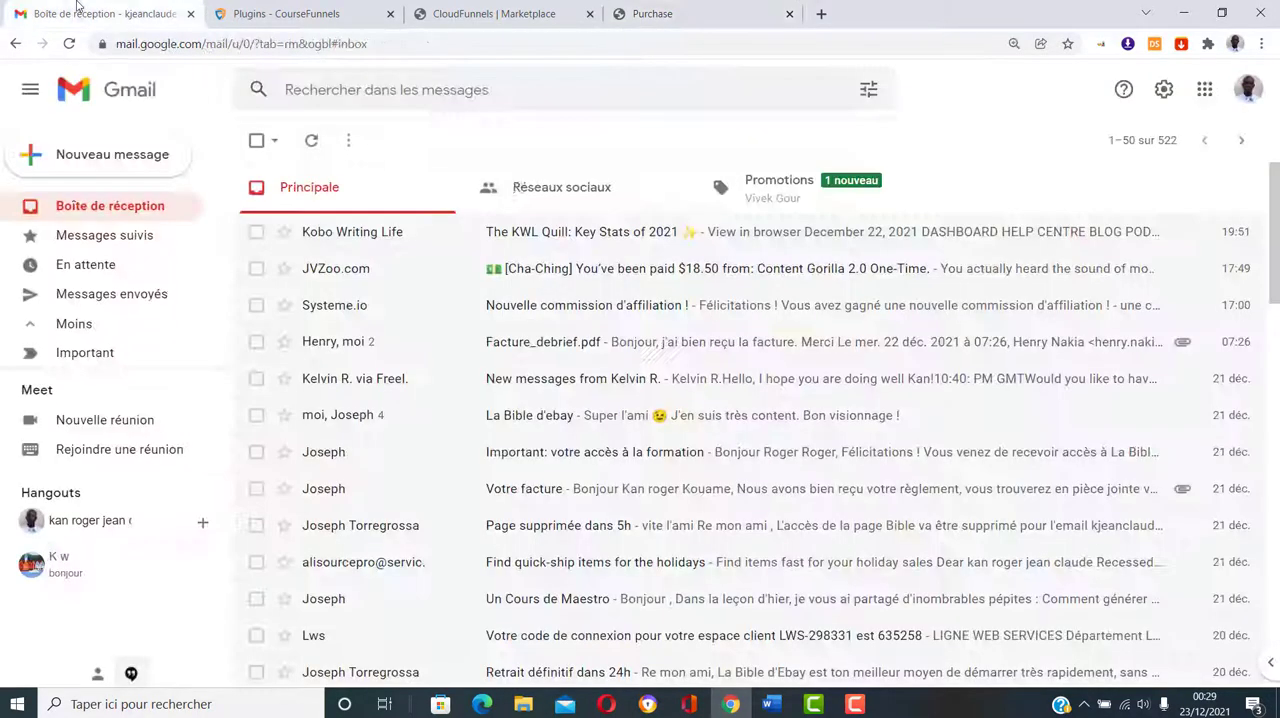
pyautogui.click(1247, 90)
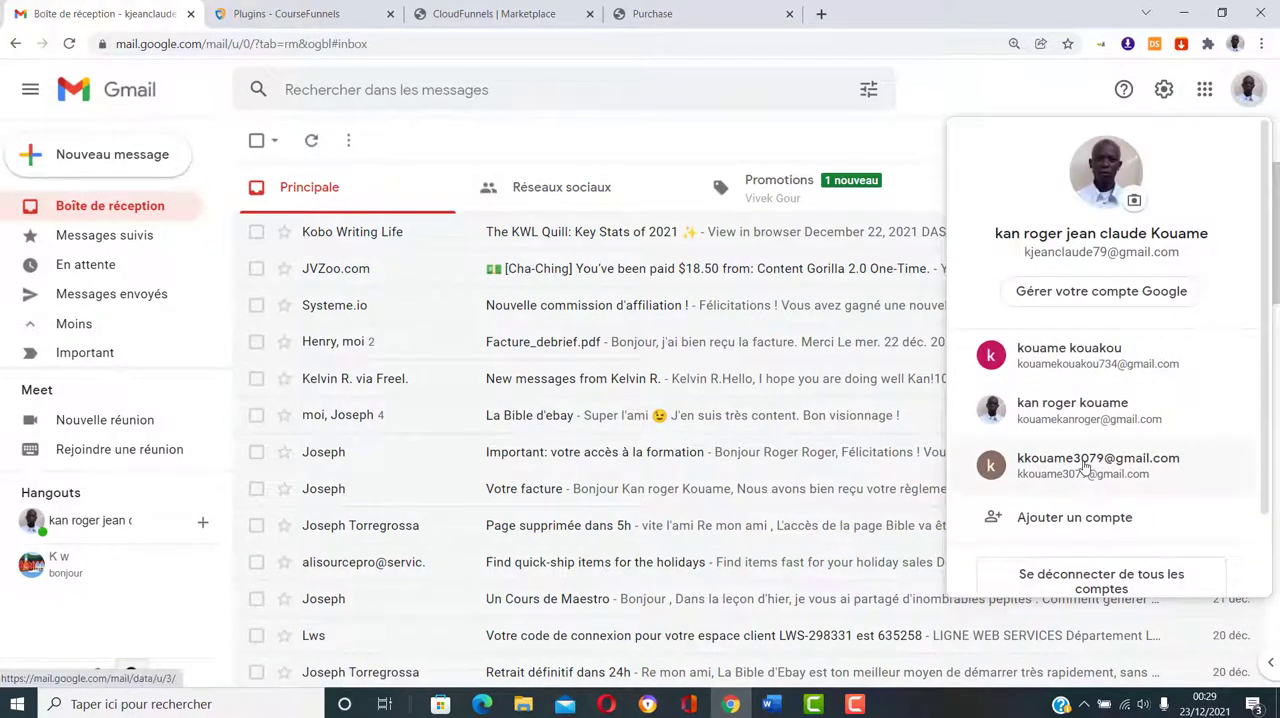
pyautogui.click(1062, 477)
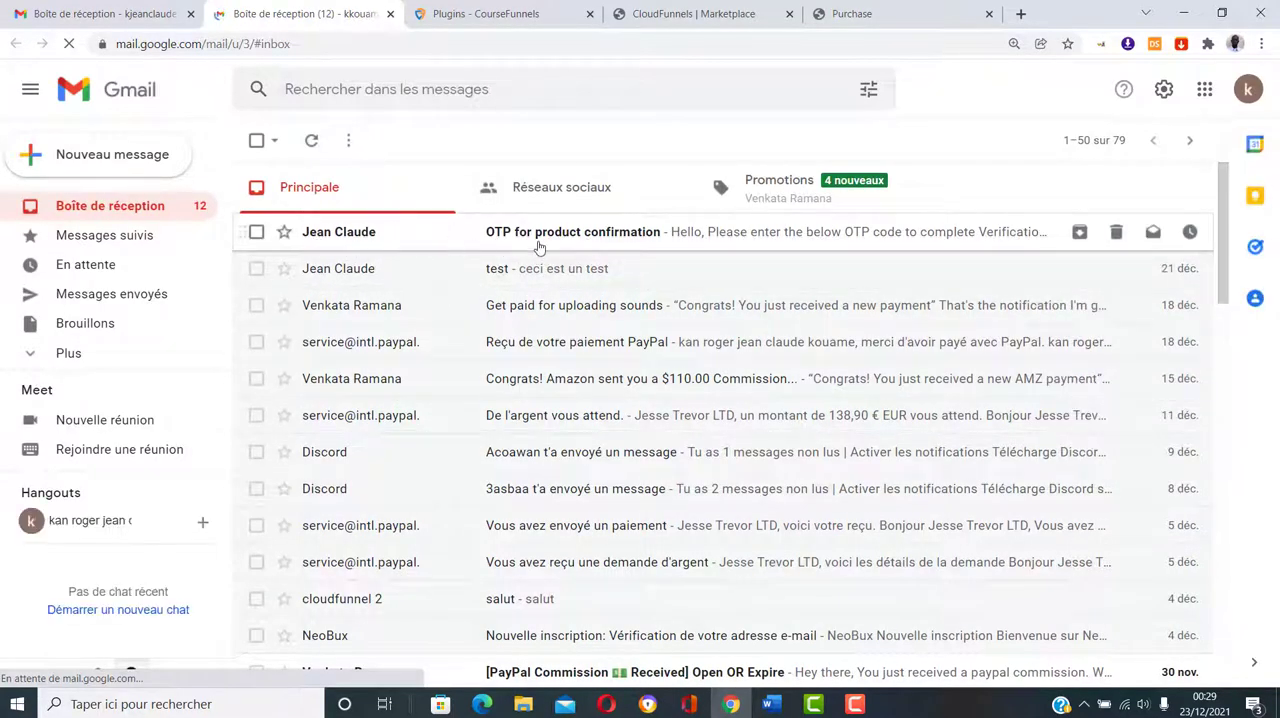
pyautogui.click(368, 240)
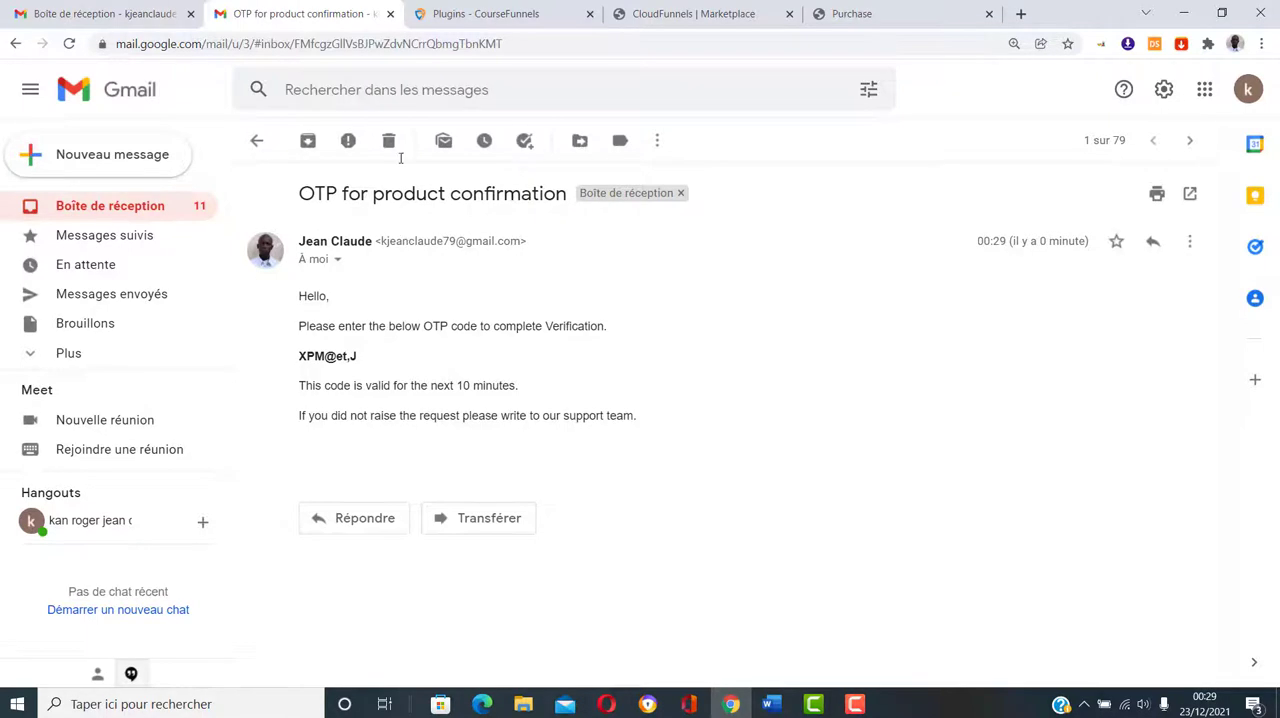
# Step: Examine the CourseFunnels general settings and the cash on delivery email content under the sales settings
pyautogui.click(445, 13)
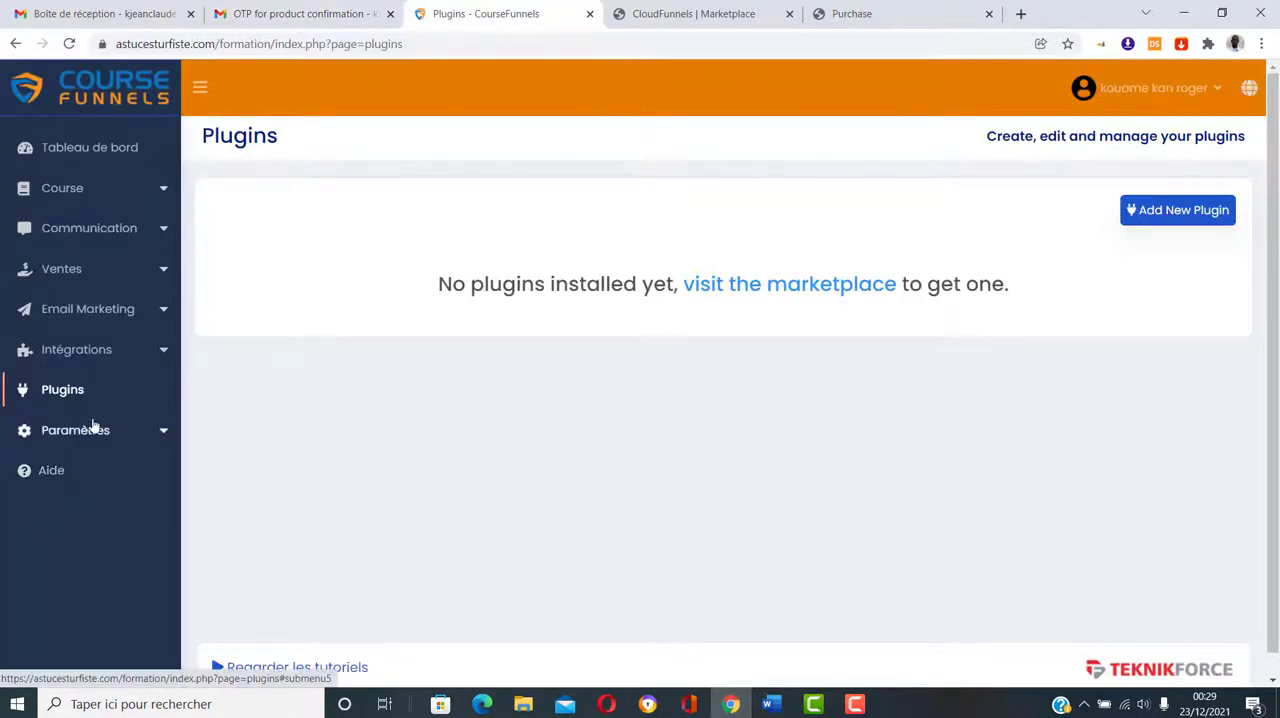
pyautogui.click(91, 428)
pyautogui.click(87, 466)
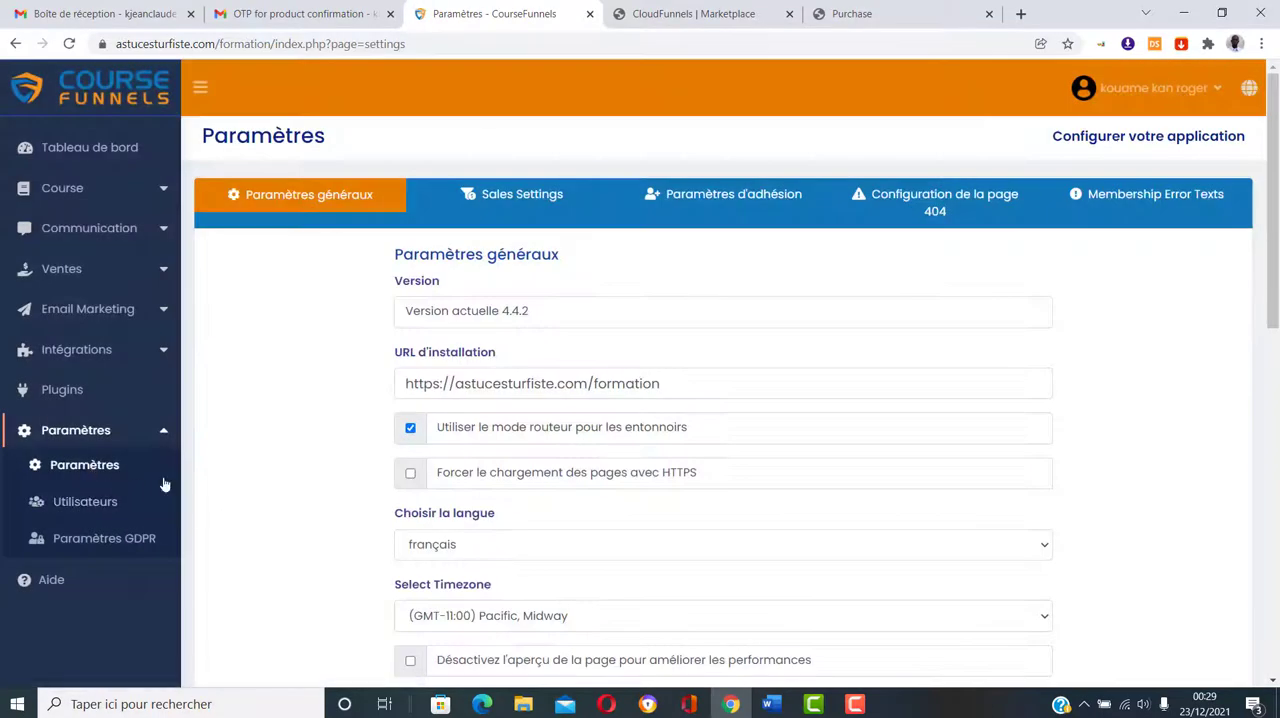
pyautogui.scroll(-4, 300, 330)
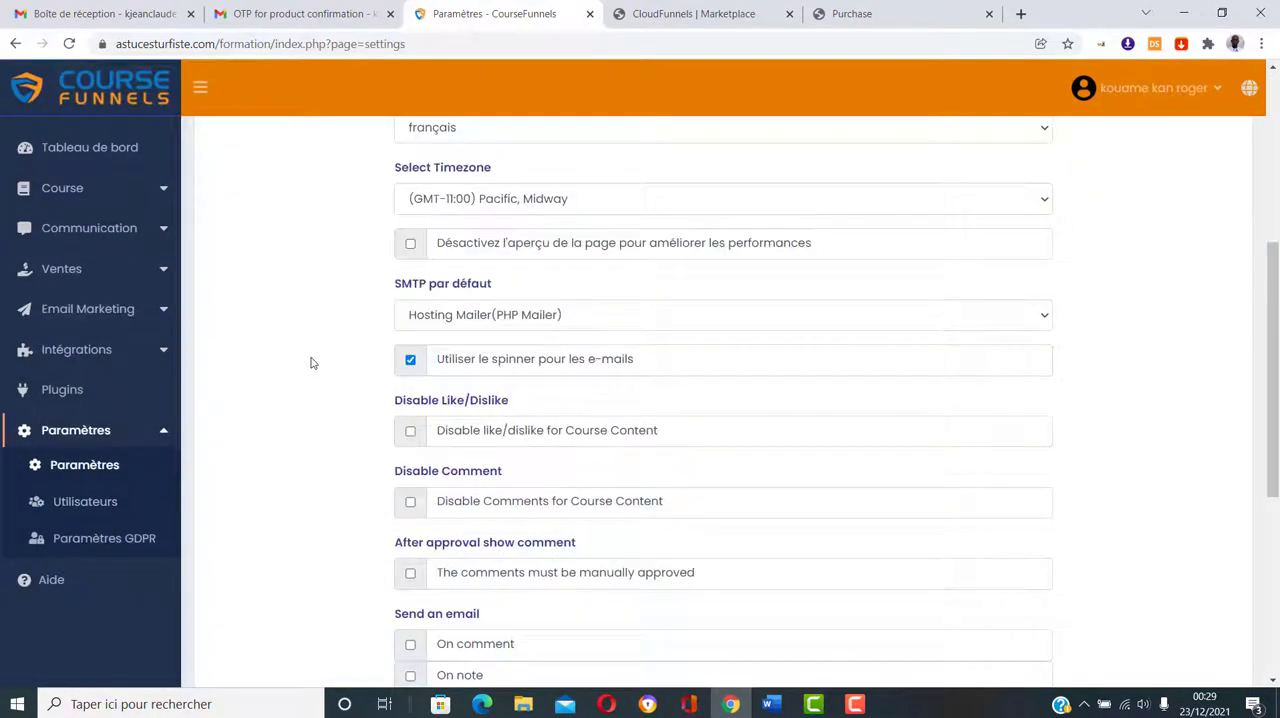
pyautogui.scroll(-4, 312, 366)
pyautogui.scroll(8, 317, 374)
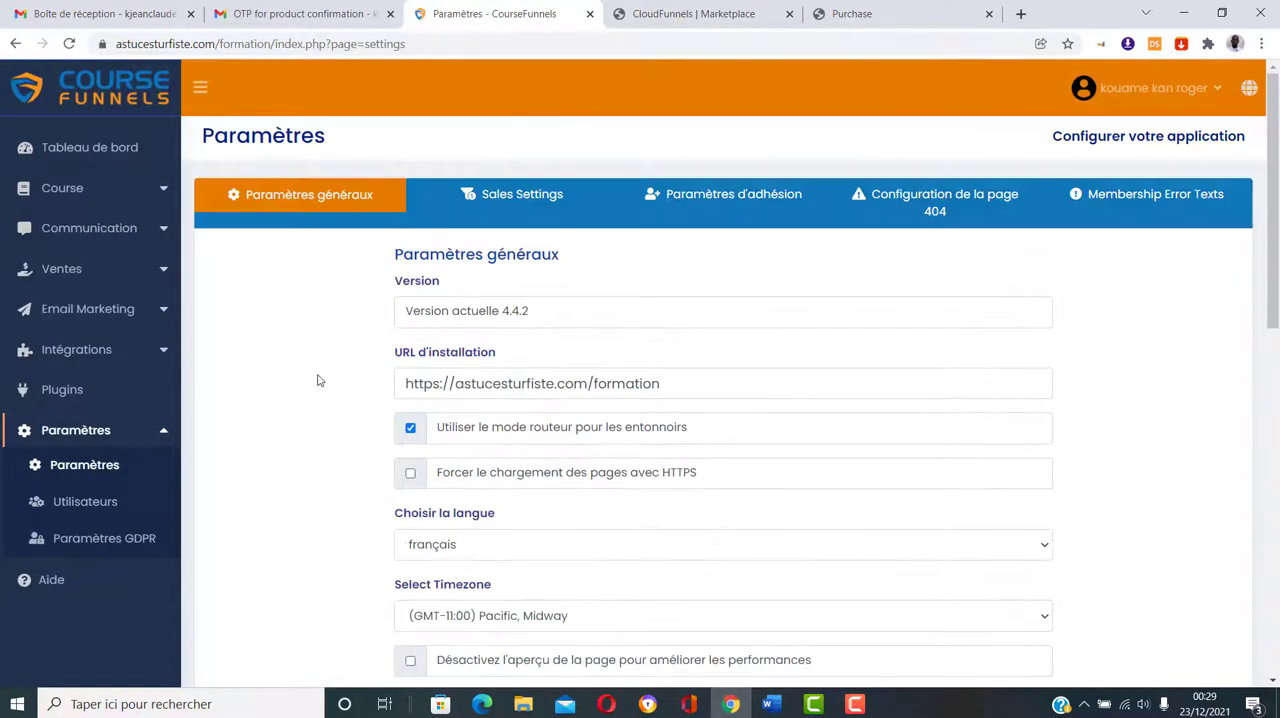
pyautogui.click(550, 202)
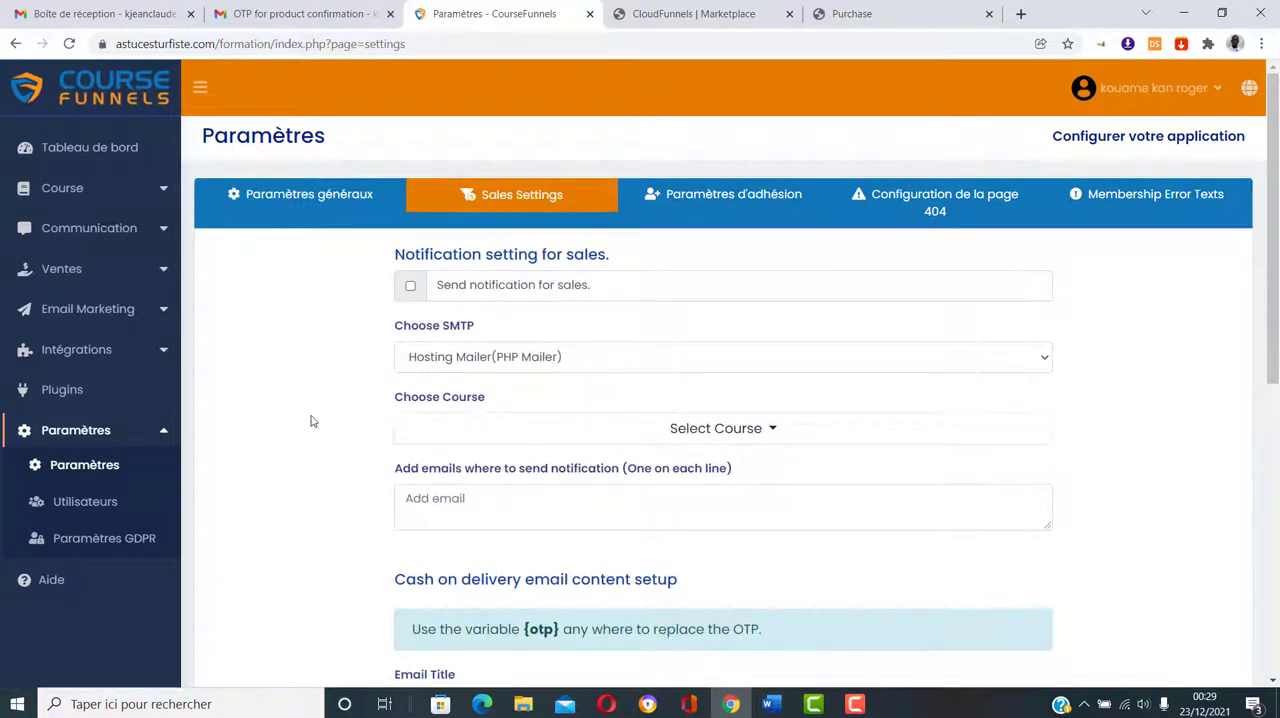
pyautogui.scroll(-3, 369, 420)
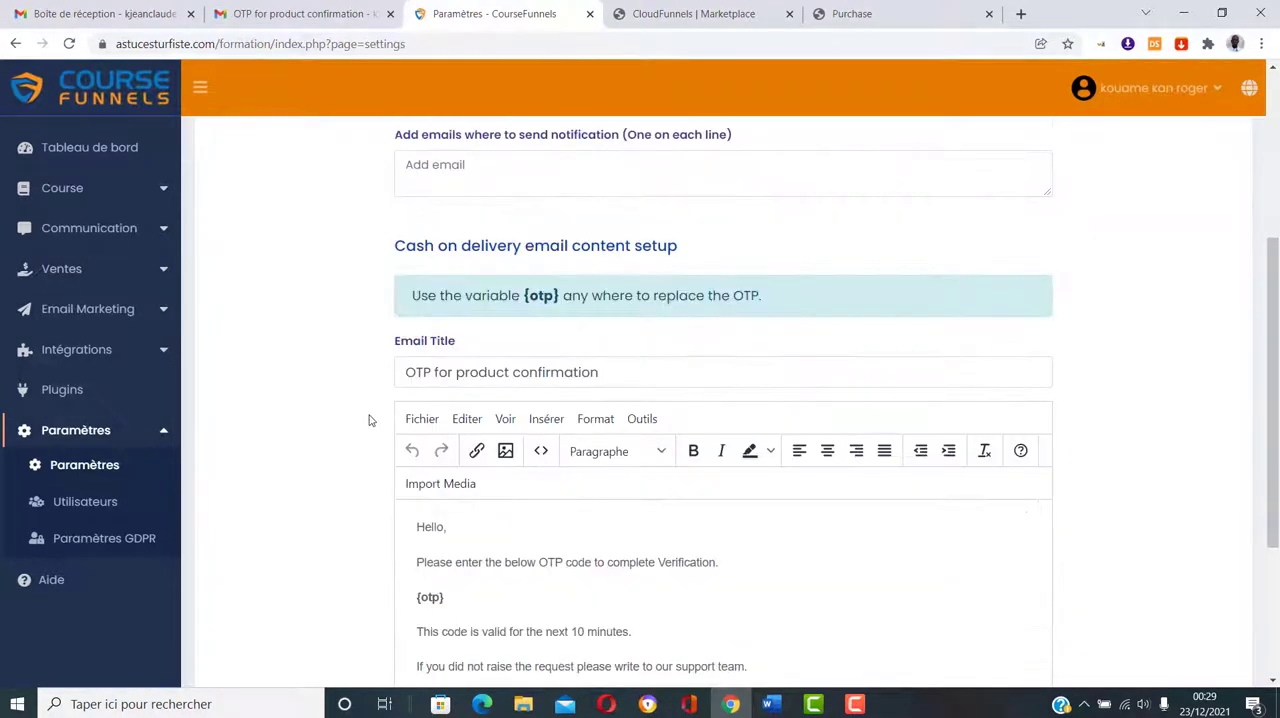
pyautogui.scroll(-3, 368, 420)
pyautogui.scroll(1, 300, 340)
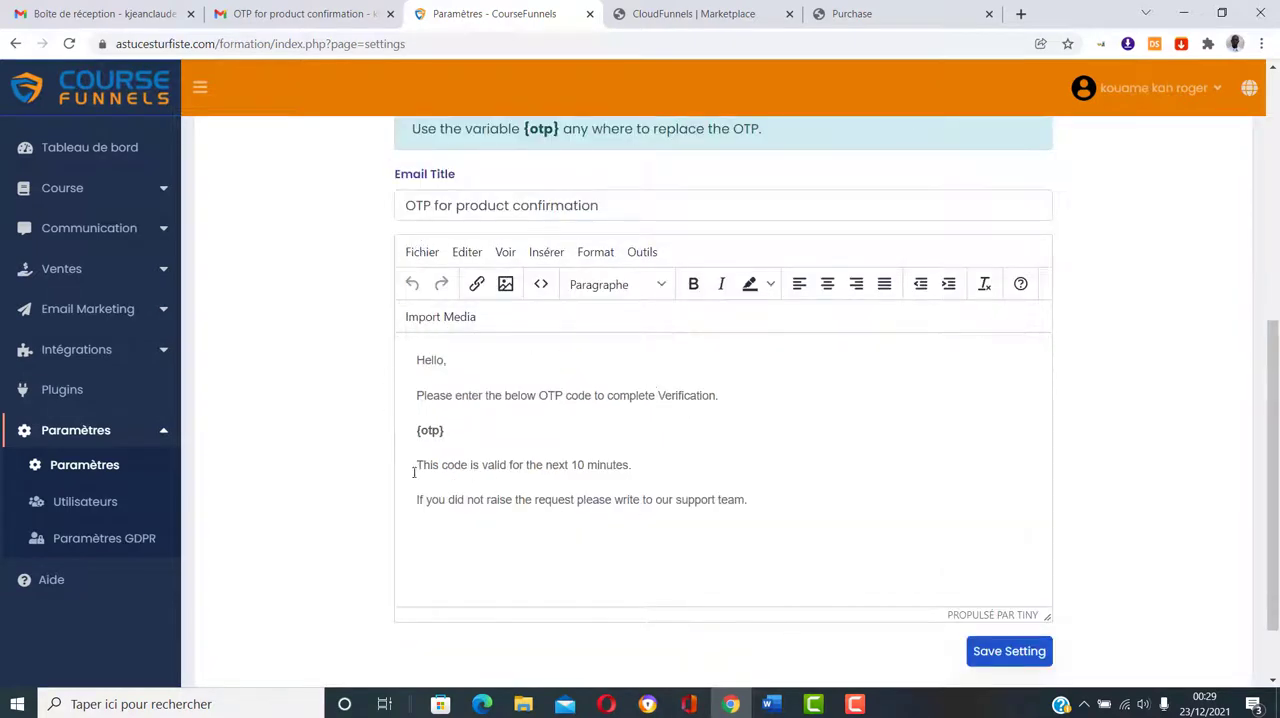
# Step: Copy the OTP code from the confirmation email into the Cash On Delivery page and verify it to place the order
pyautogui.click(285, 10)
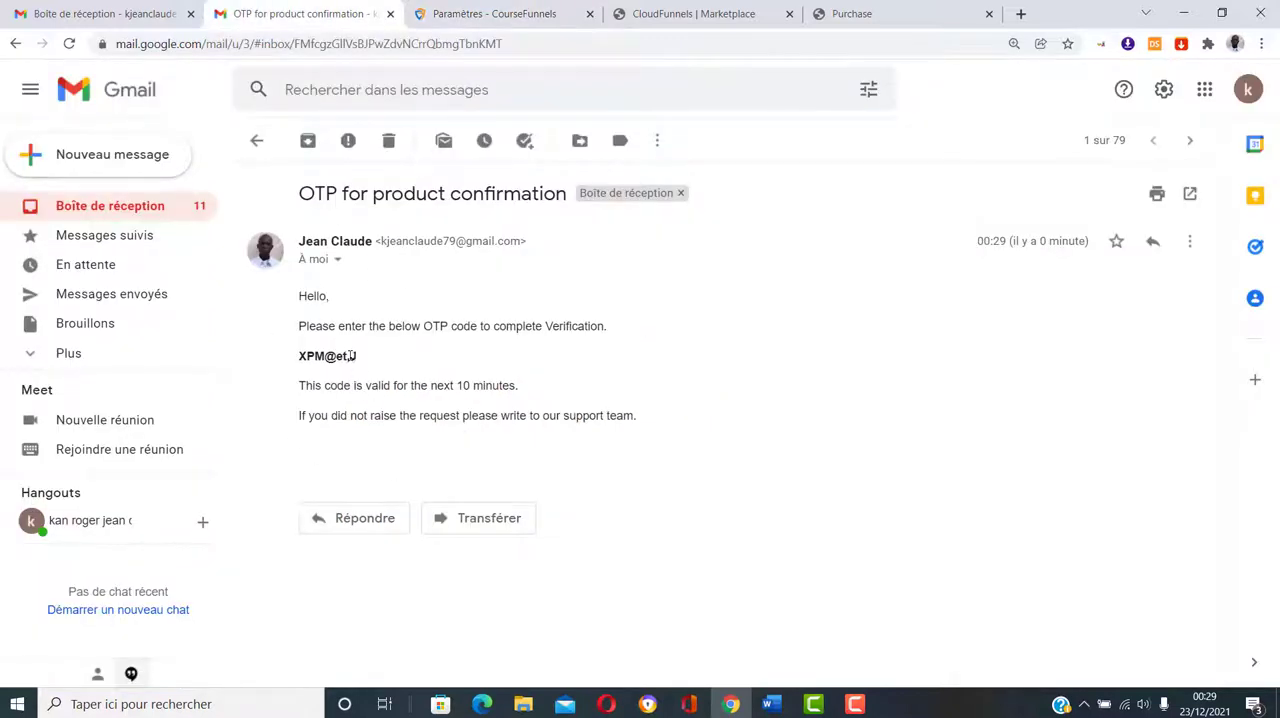
pyautogui.moveTo(354, 356); pyautogui.dragTo(297, 357)
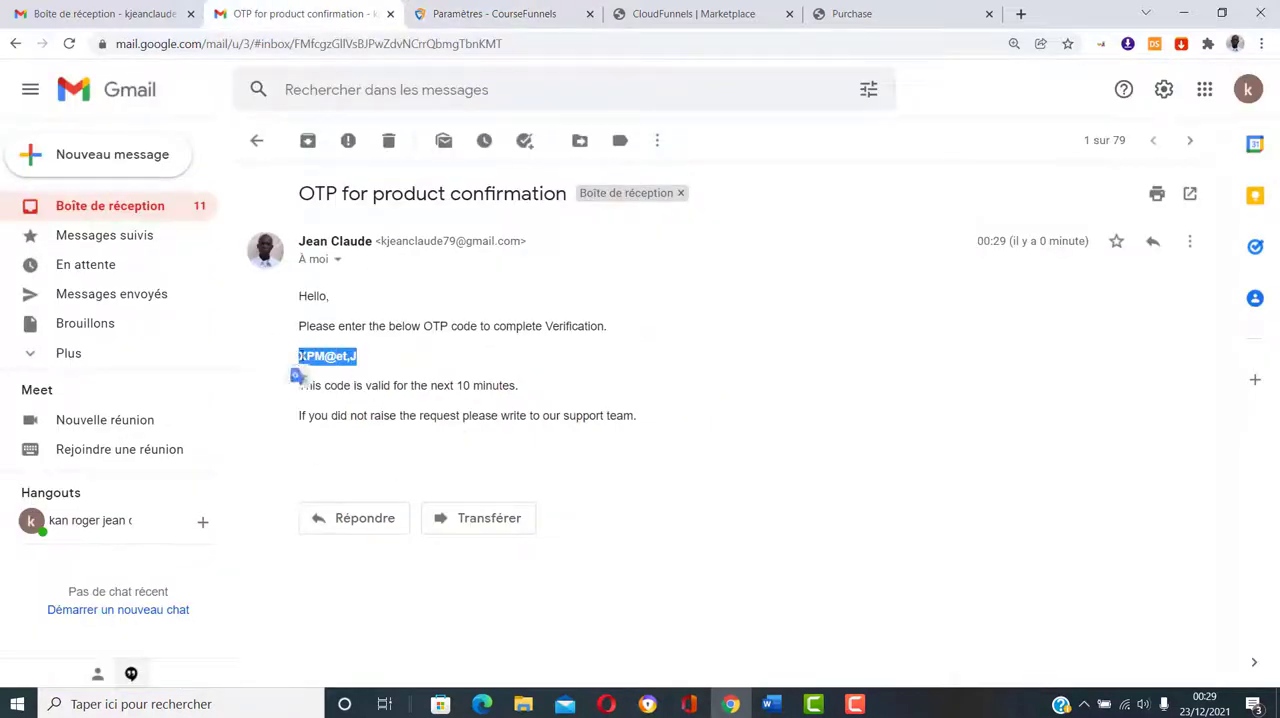
pyautogui.rightClick(330, 357)
pyautogui.click(350, 372)
pyautogui.click(882, 10)
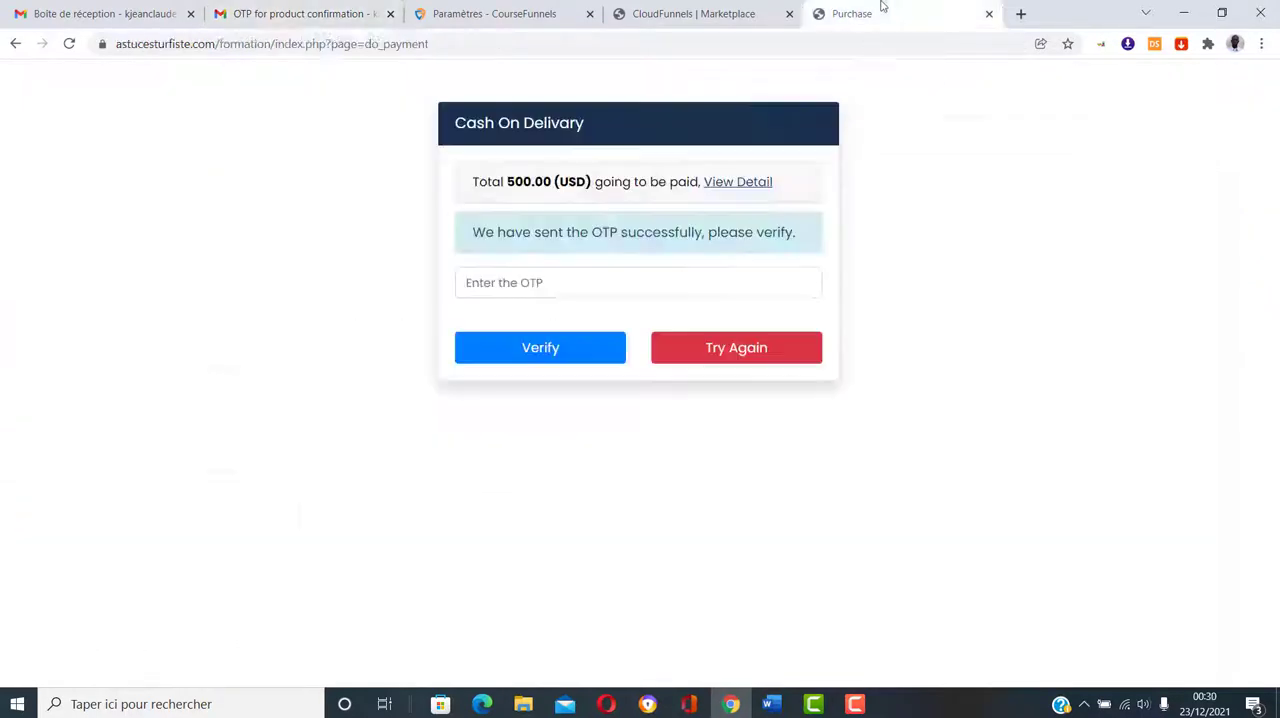
pyautogui.click(540, 287)
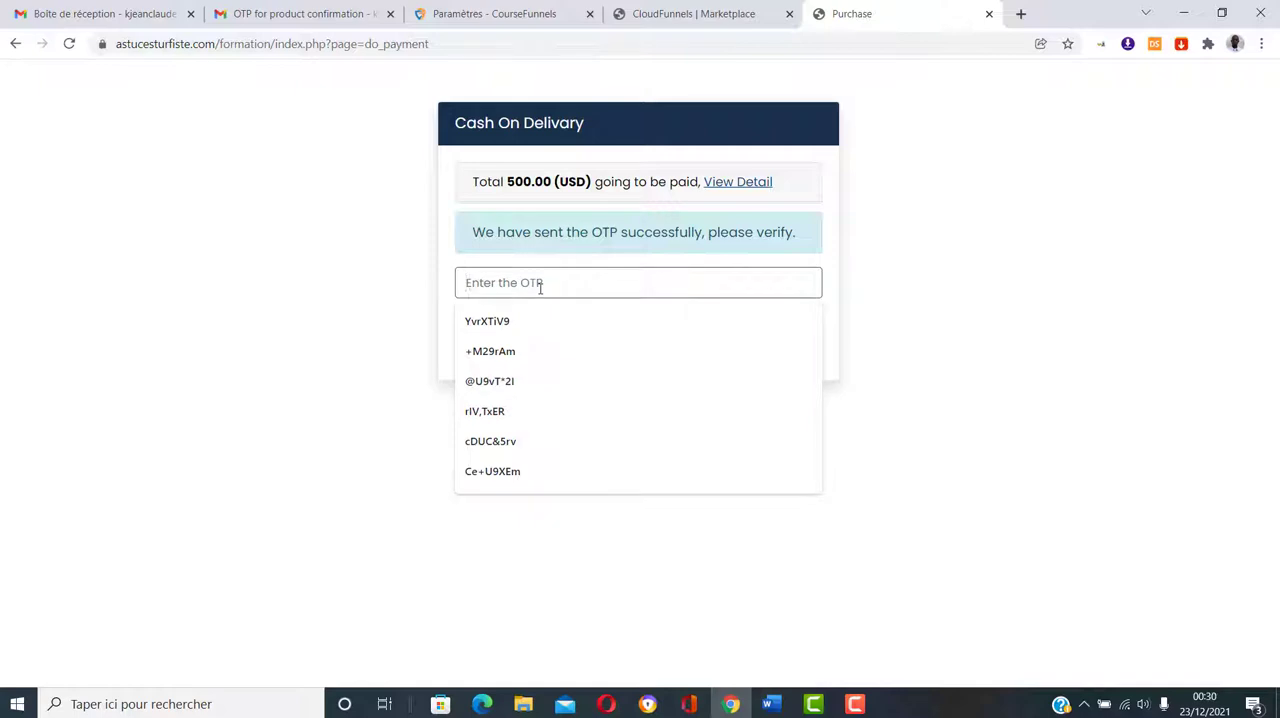
pyautogui.hotkey('ctrl', 'v')
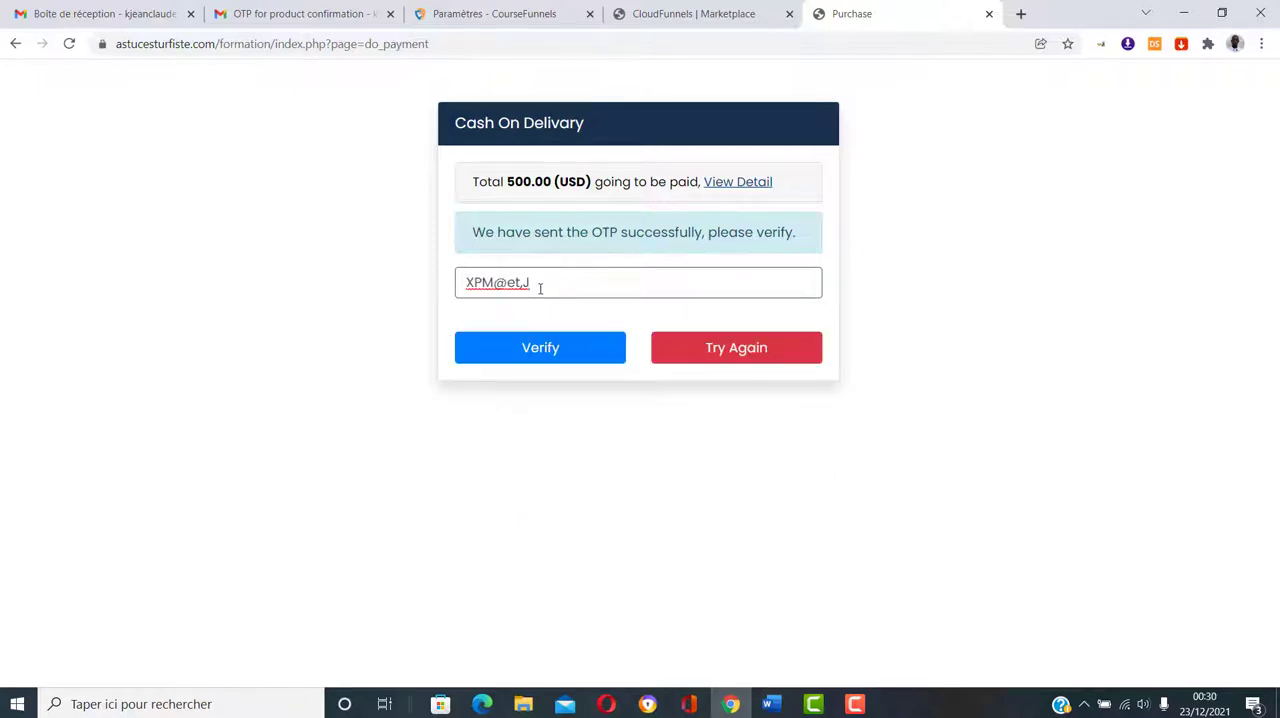
pyautogui.click(540, 346)
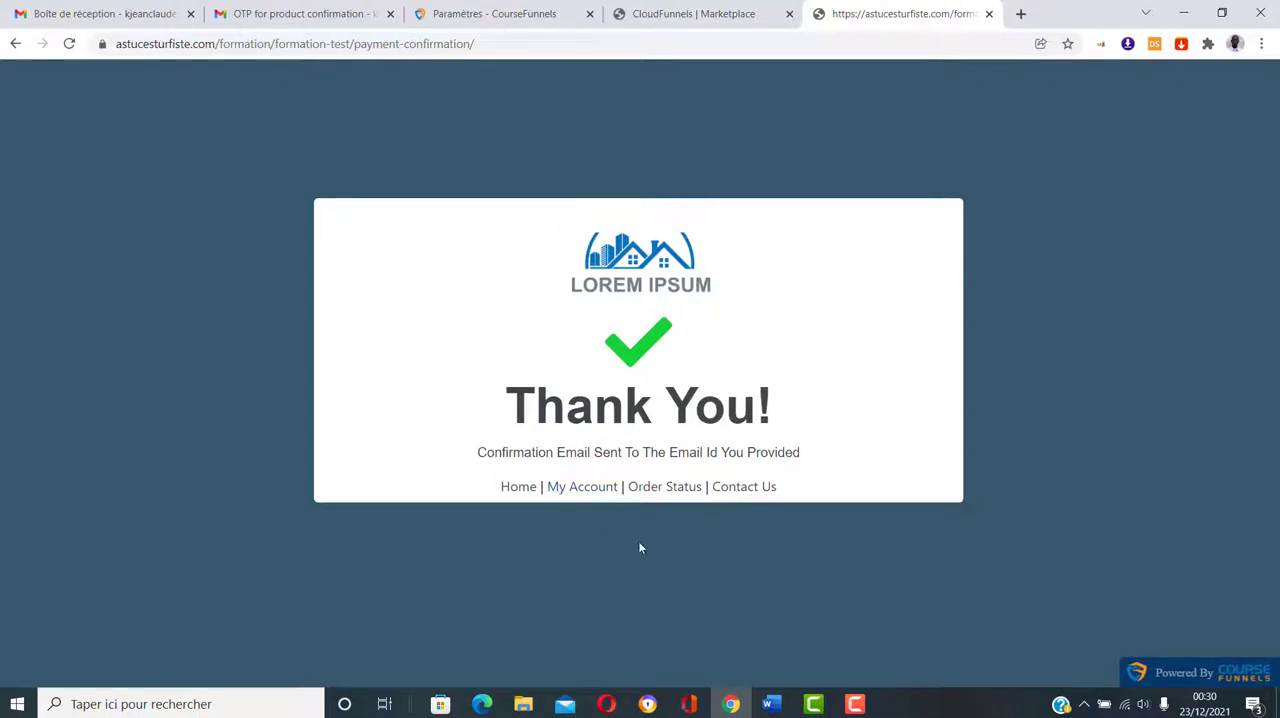
# Step: Return to the buyer's Gmail inbox and open the "Vos accès à la formation !" email
pyautogui.click(265, 12)
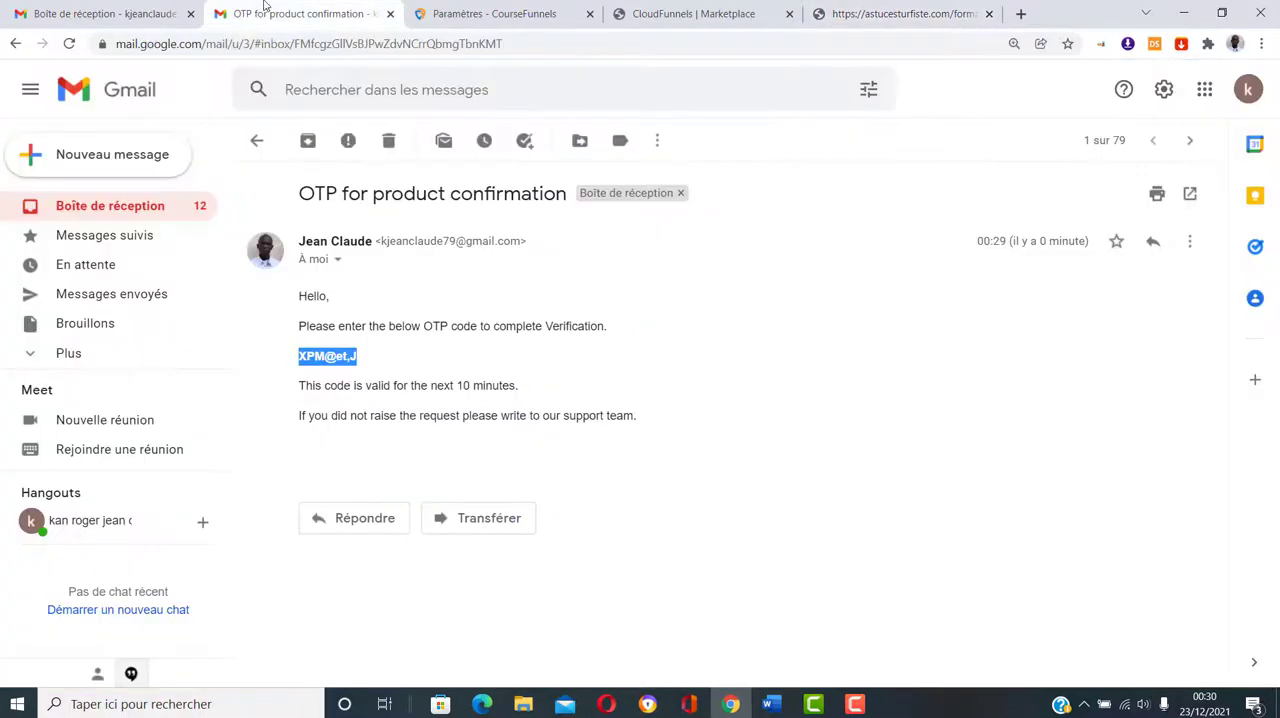
pyautogui.click(127, 205)
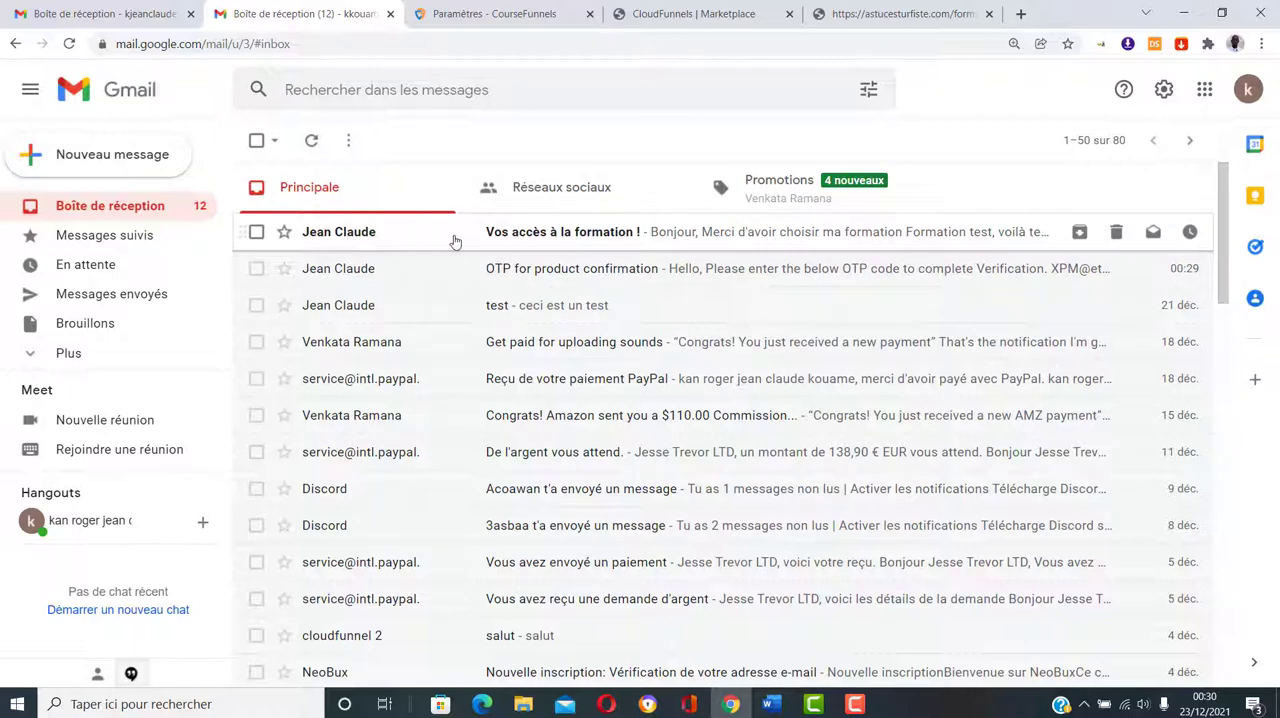
pyautogui.click(383, 238)
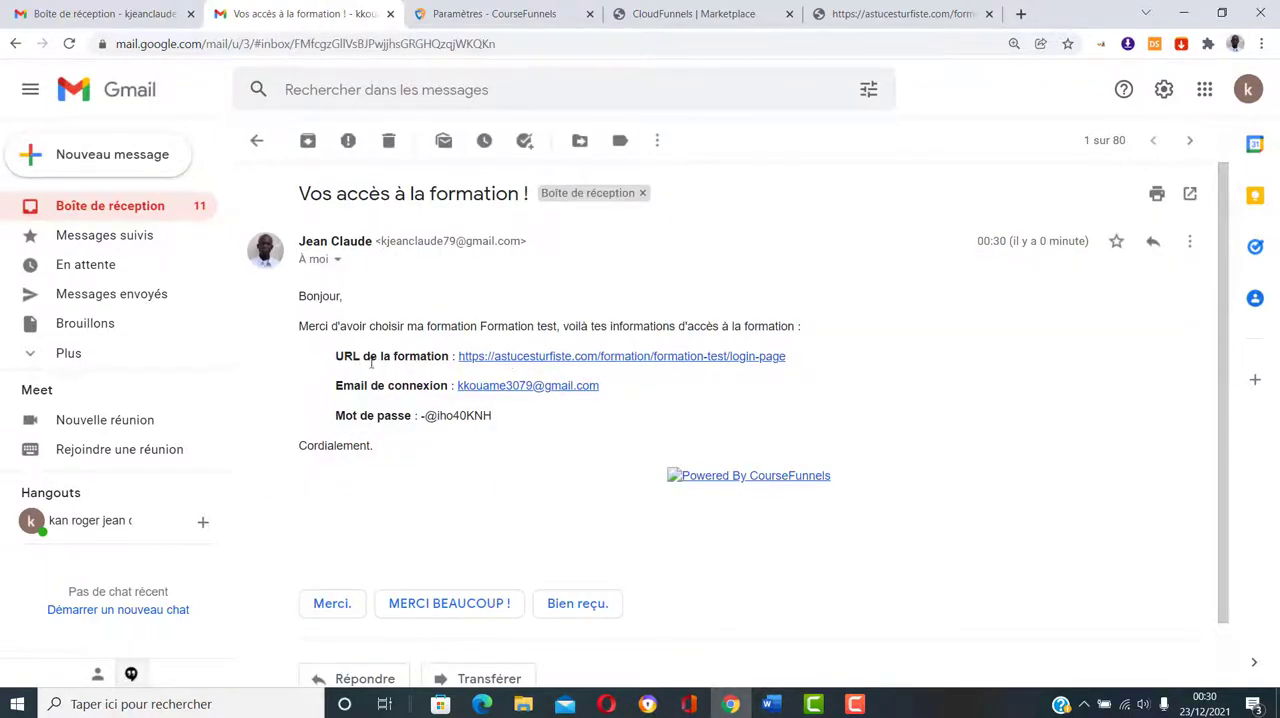
# Step: Open the "Test formation inscription" email sequence in CourseFunnels to check the template behind the access email
pyautogui.click(496, 12)
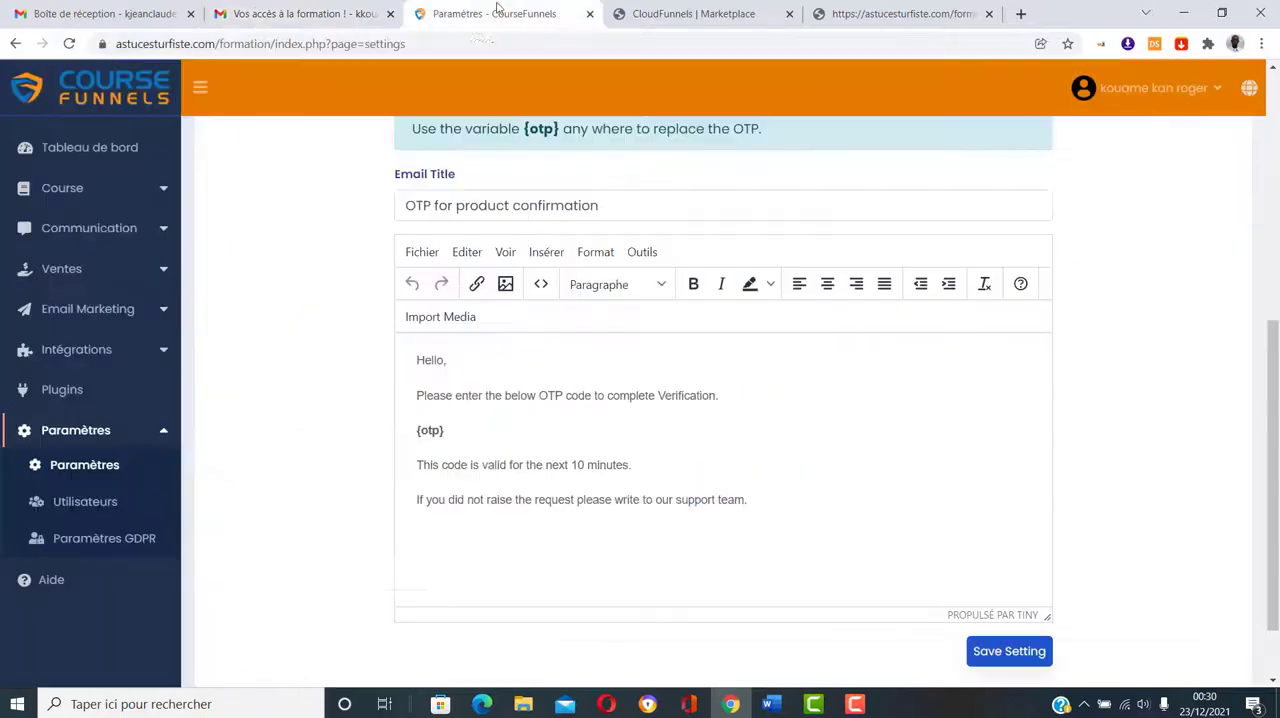
pyautogui.click(128, 312)
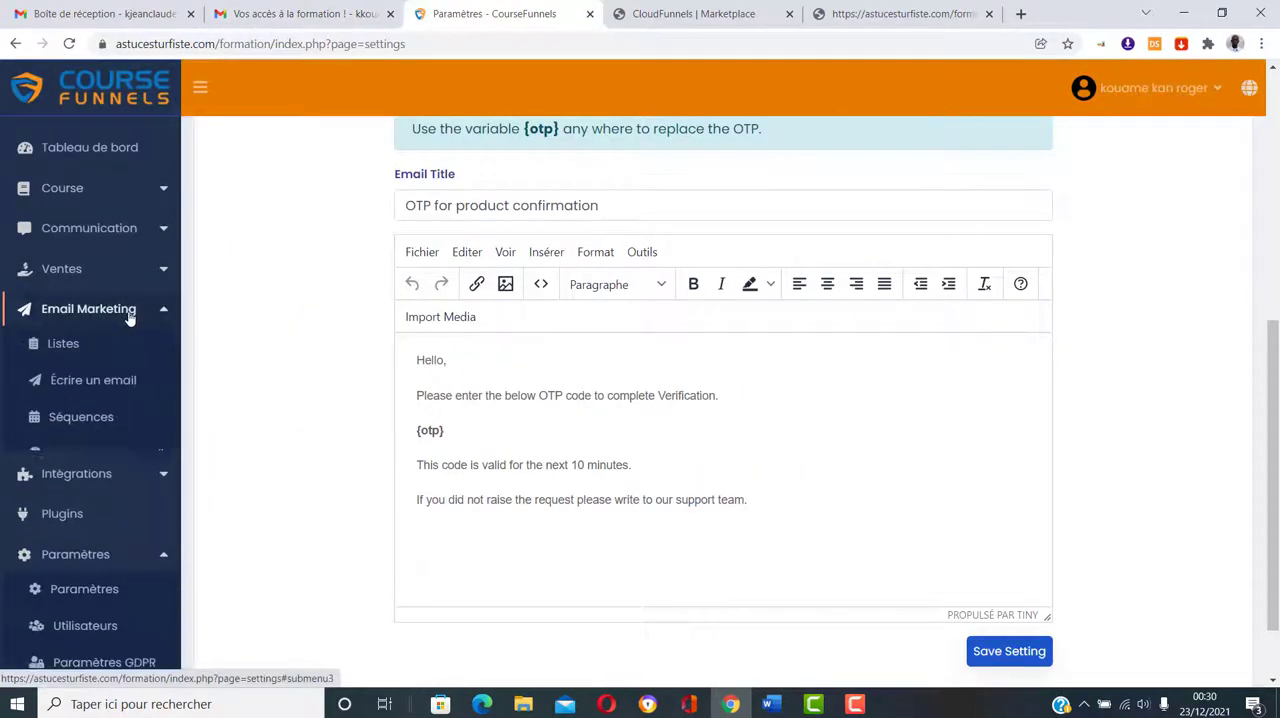
pyautogui.click(96, 427)
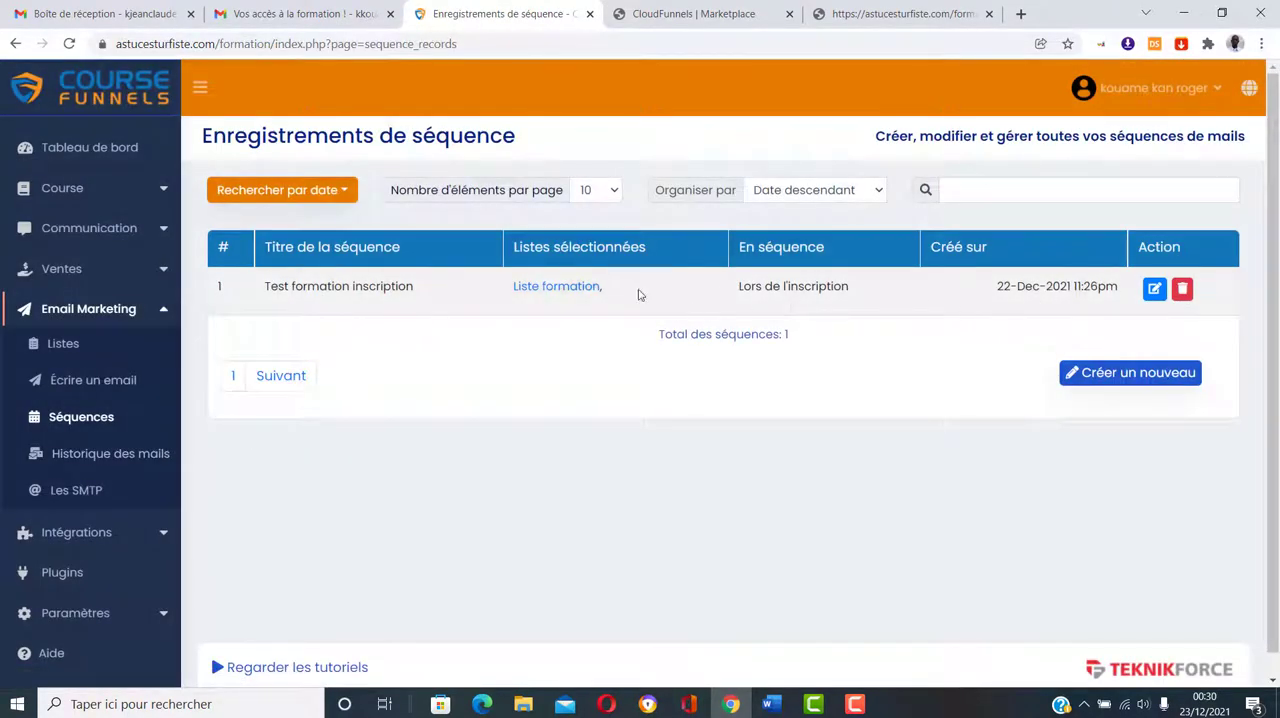
pyautogui.click(1153, 289)
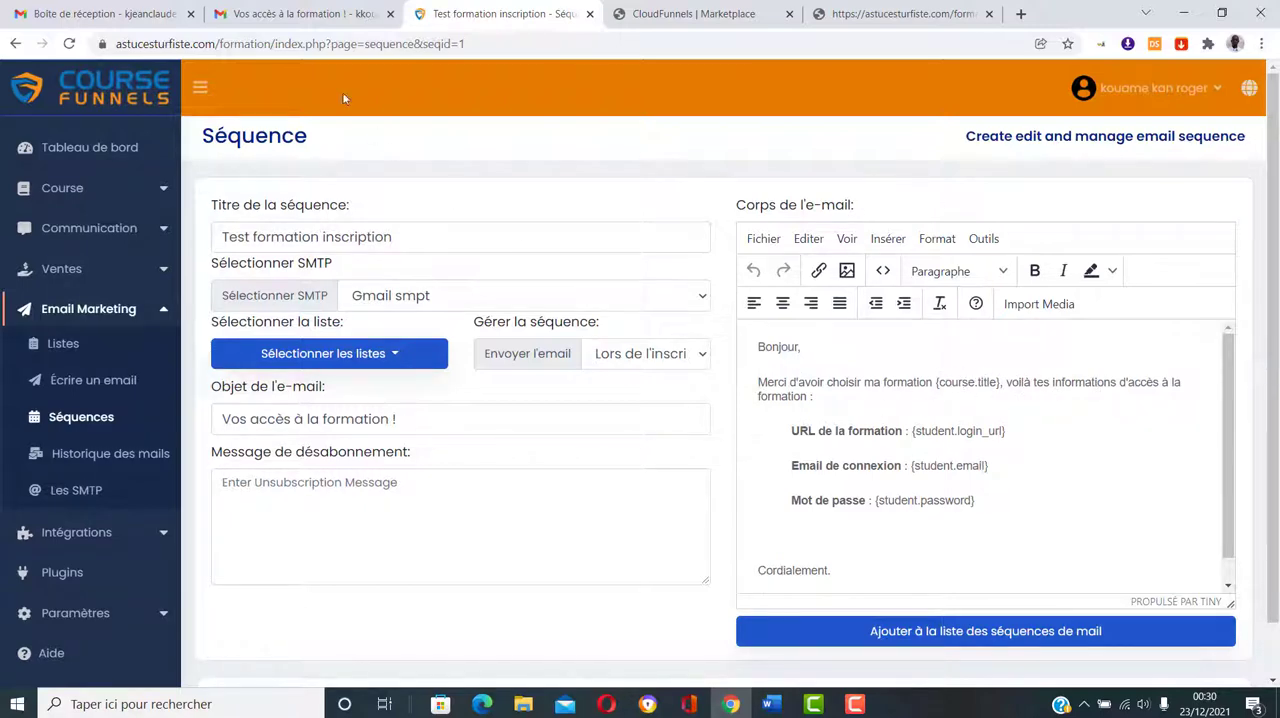
# Step: Open the course login page from the access email and fill in the sign-in email copied from that message
pyautogui.click(300, 14)
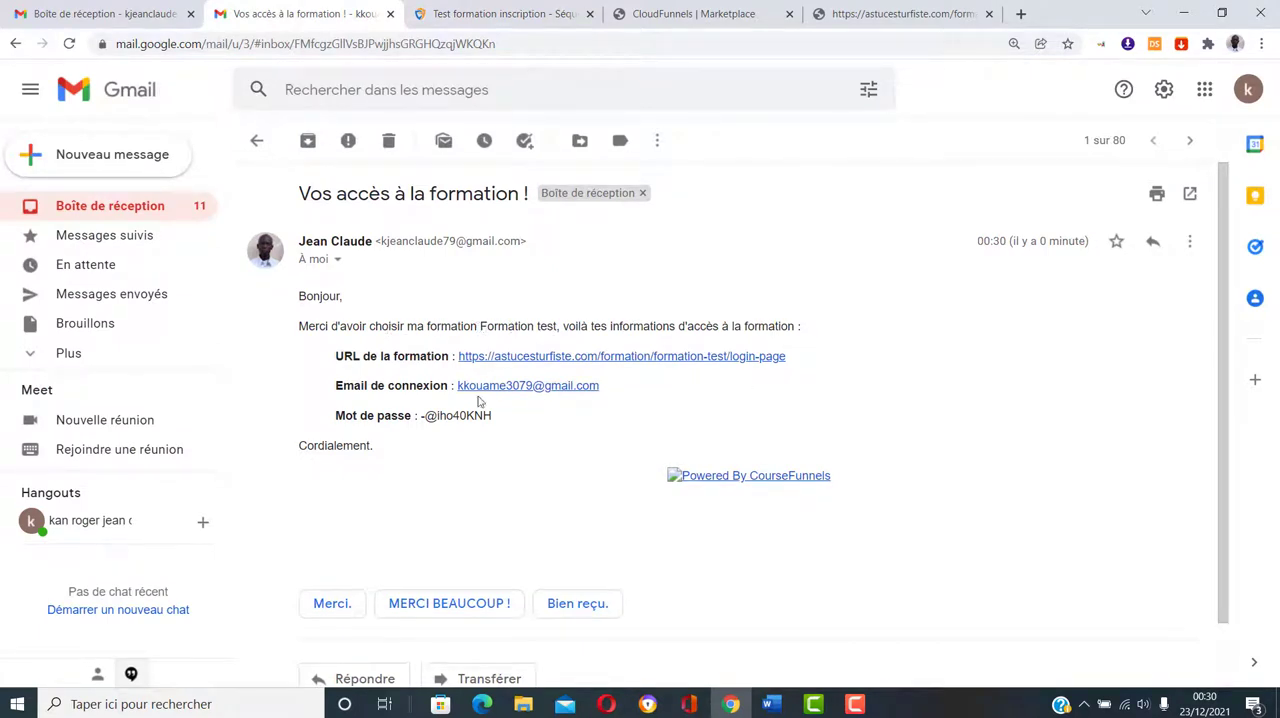
pyautogui.click(632, 362)
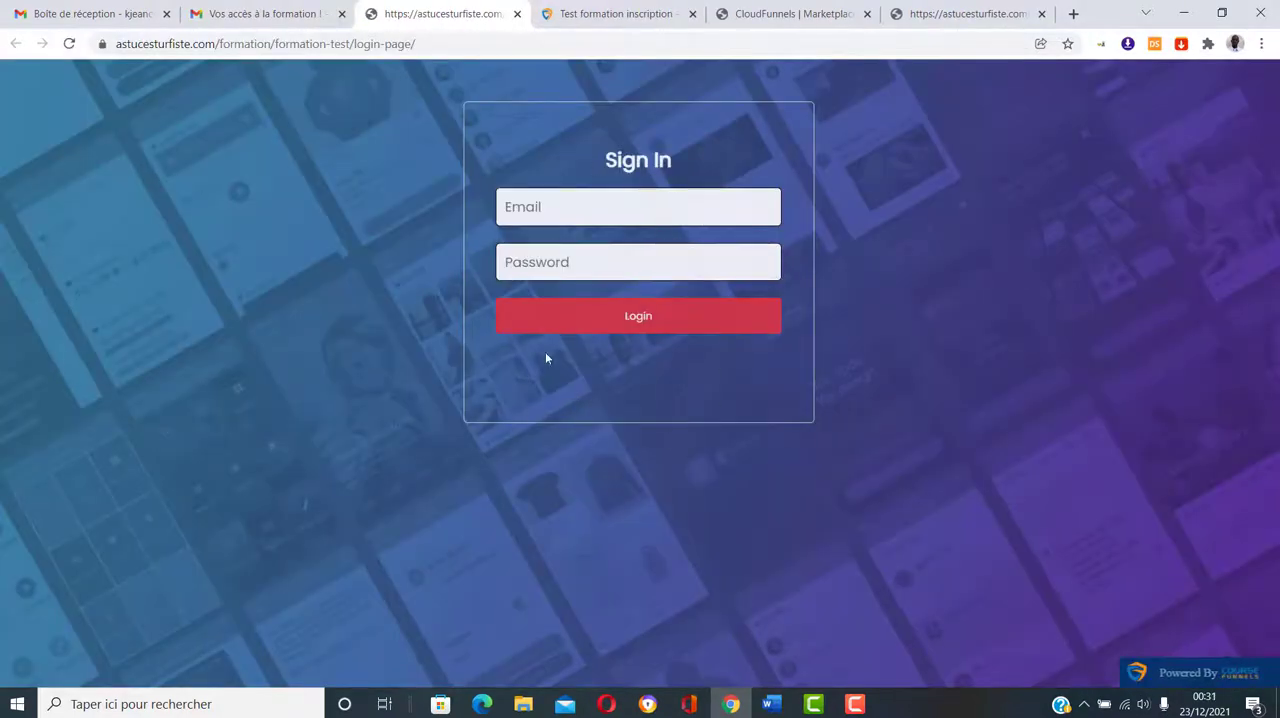
pyautogui.click(258, 13)
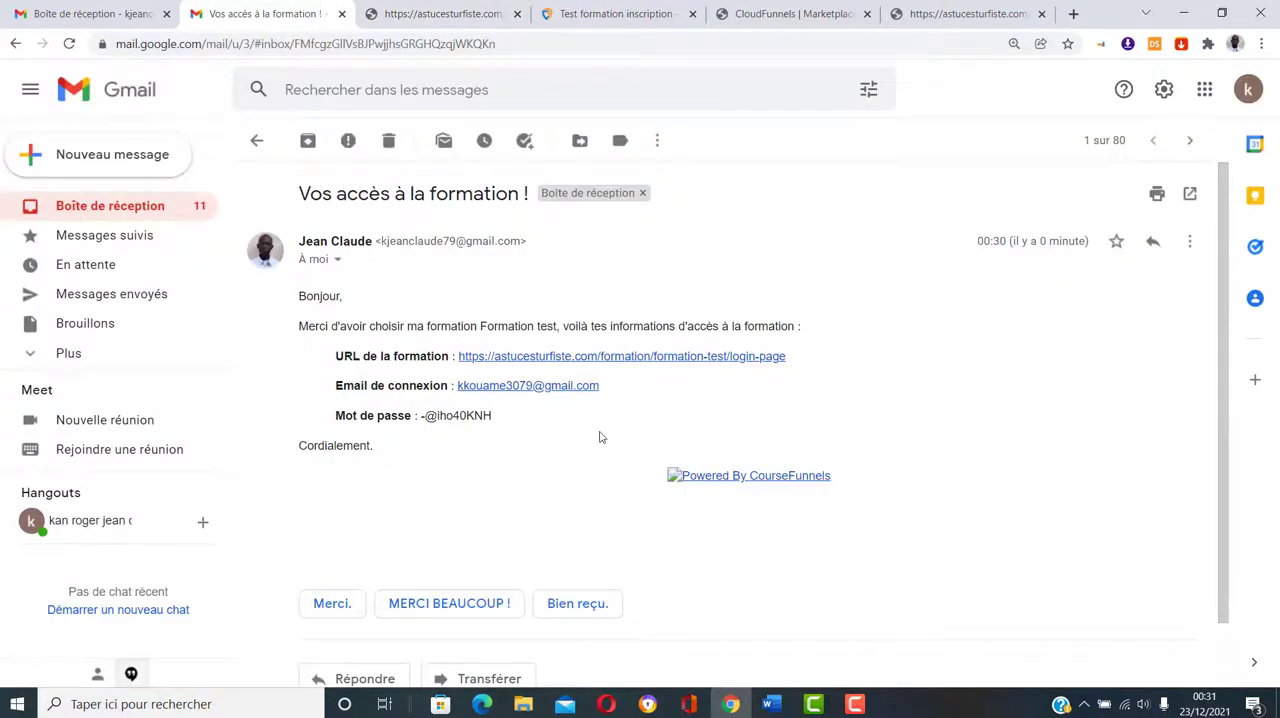
pyautogui.moveTo(502, 385); pyautogui.dragTo(456, 388)
pyautogui.rightClick(468, 388)
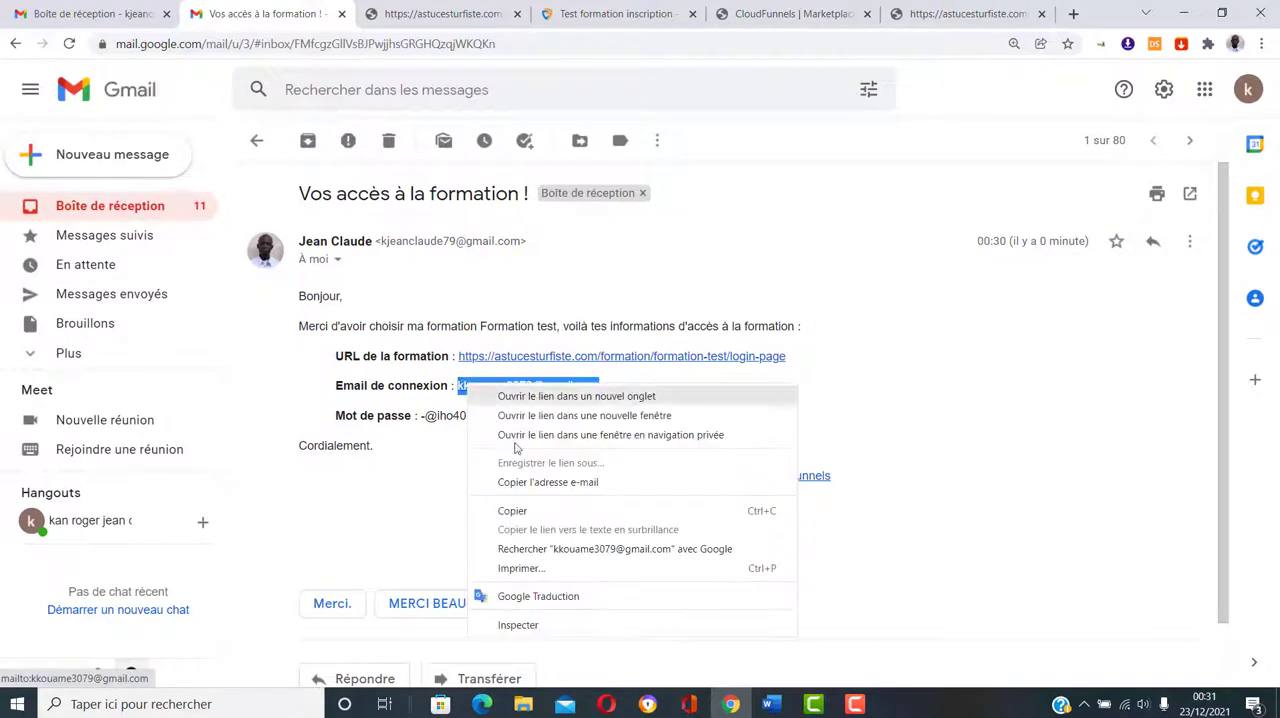
pyautogui.click(502, 516)
pyautogui.click(450, 12)
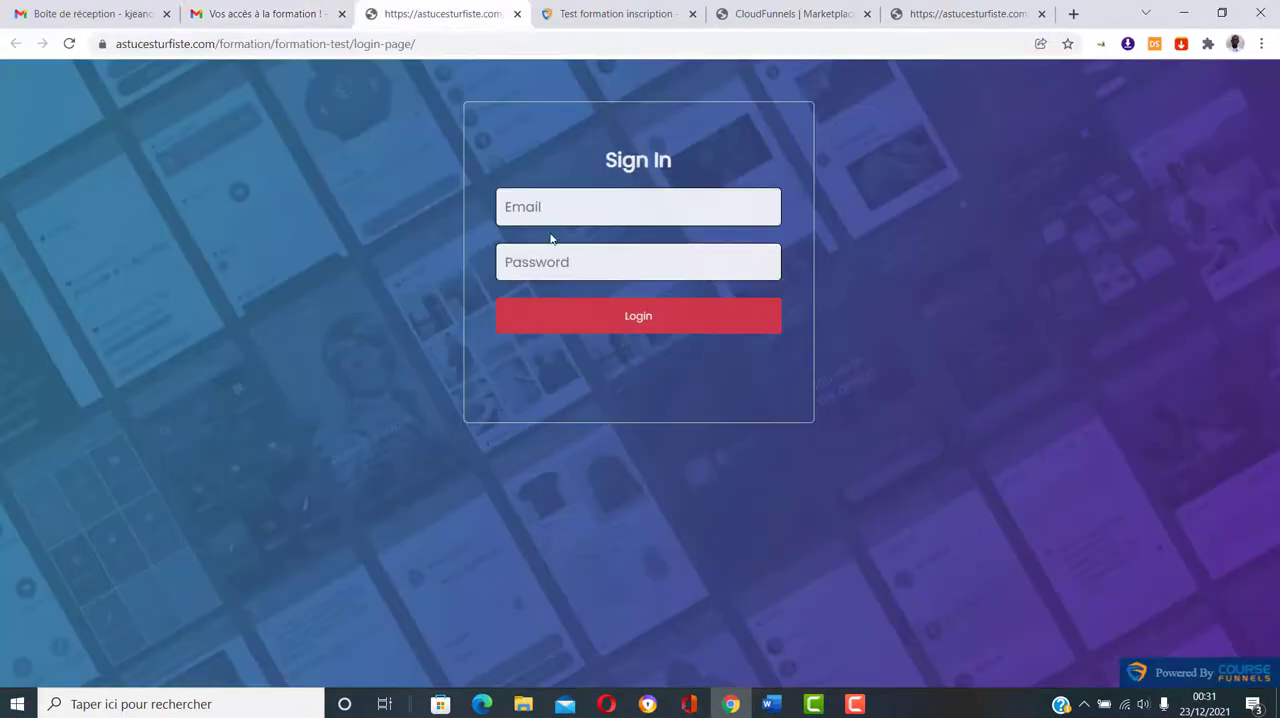
pyautogui.click(544, 210)
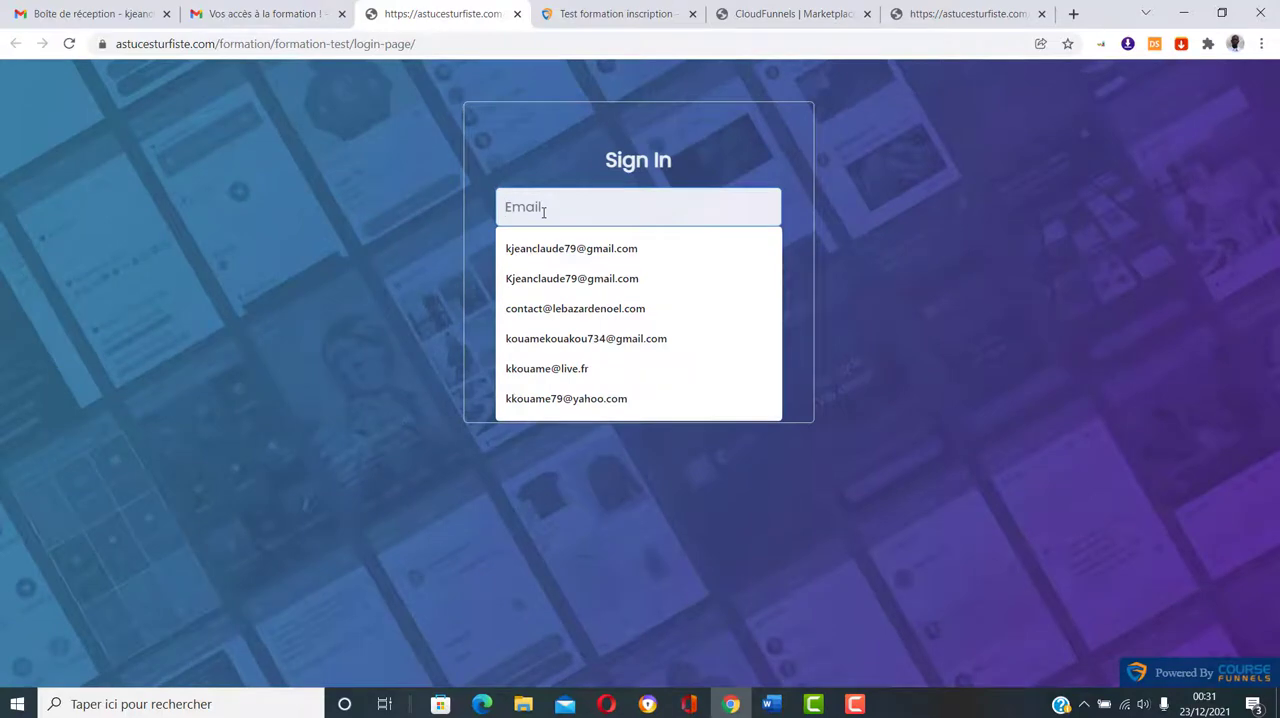
pyautogui.hotkey('ctrl', 'v')
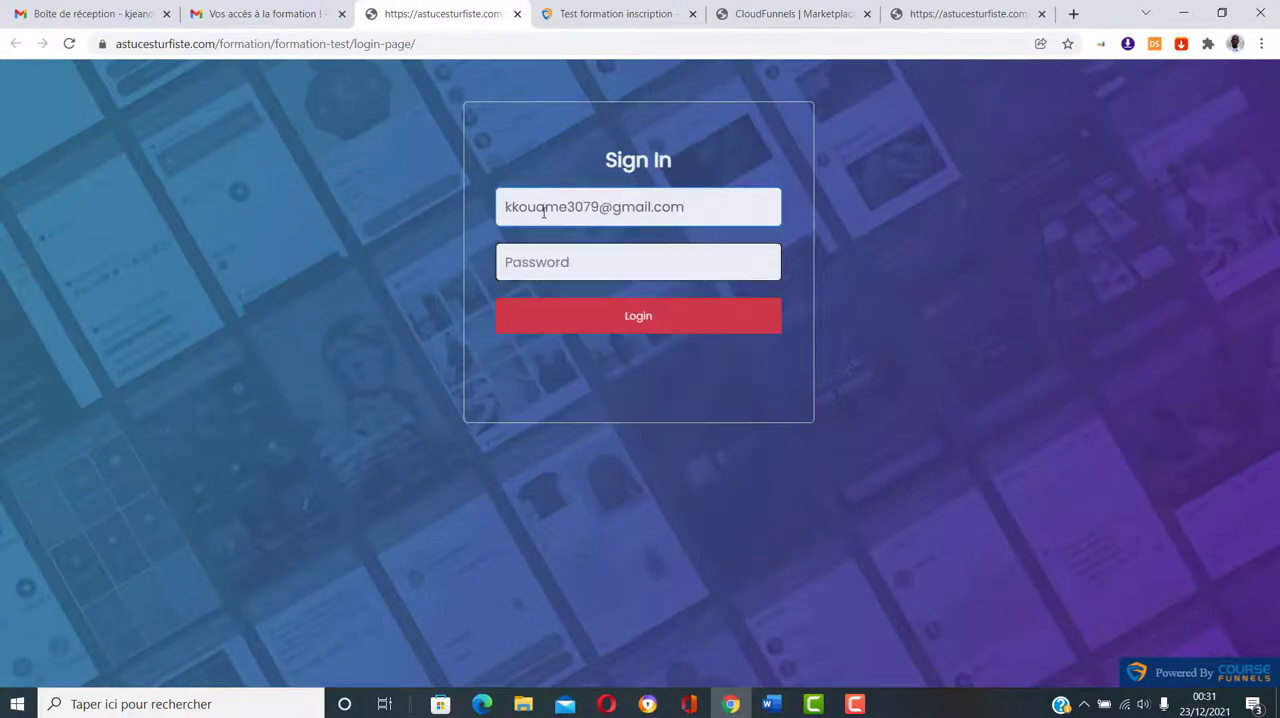
# Step: Copy the account password from the access email into the sign-in form and log in to the membership area
pyautogui.click(237, 10)
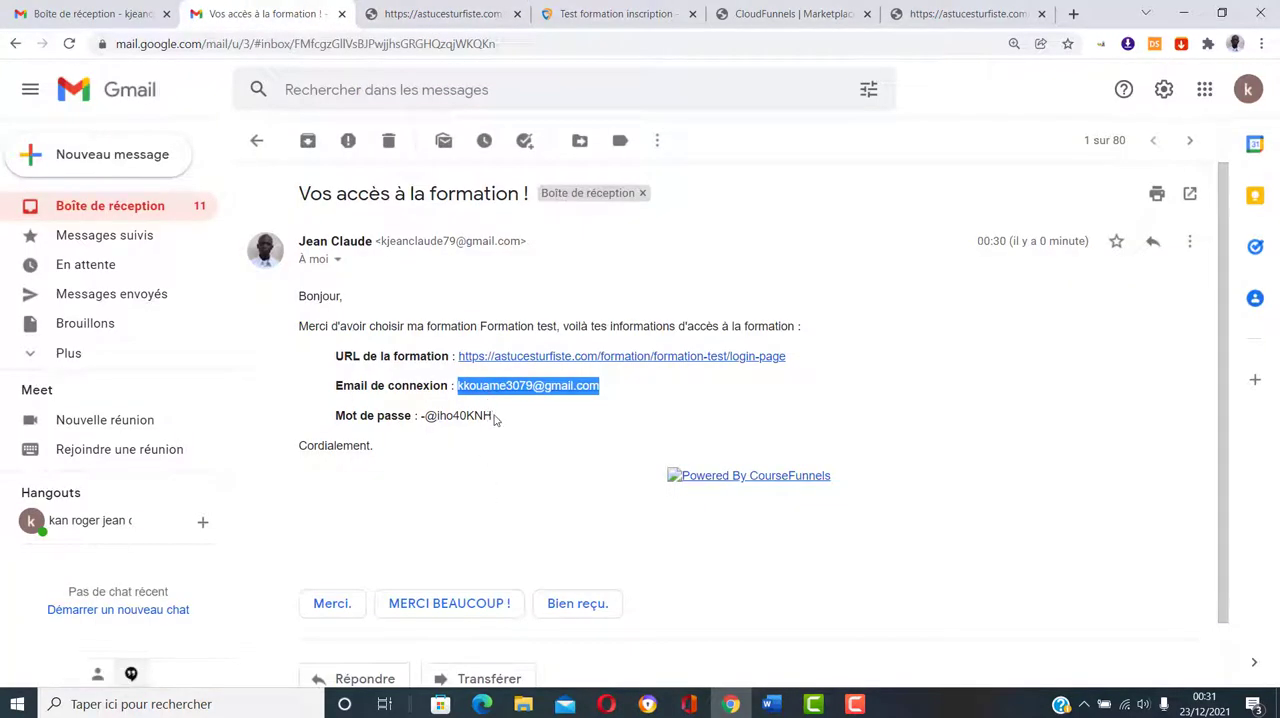
pyautogui.moveTo(495, 417); pyautogui.dragTo(421, 416)
pyautogui.rightClick(428, 410)
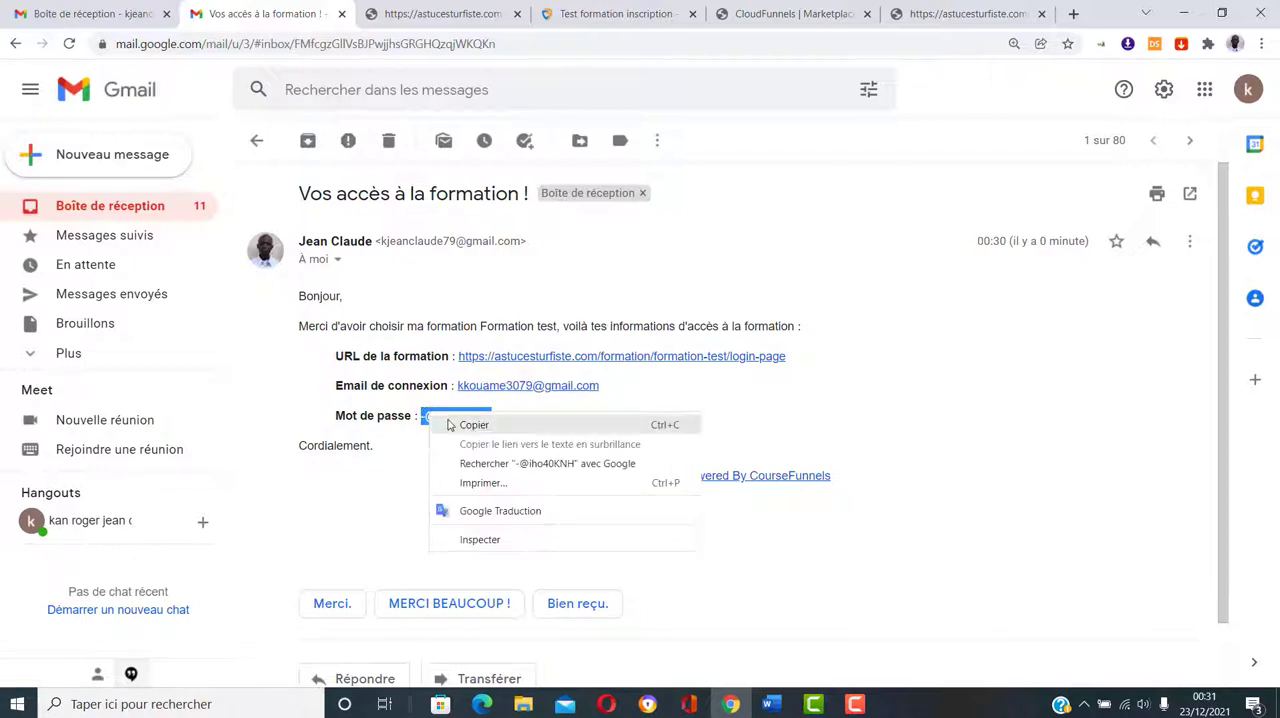
pyautogui.click(440, 414)
pyautogui.click(480, 14)
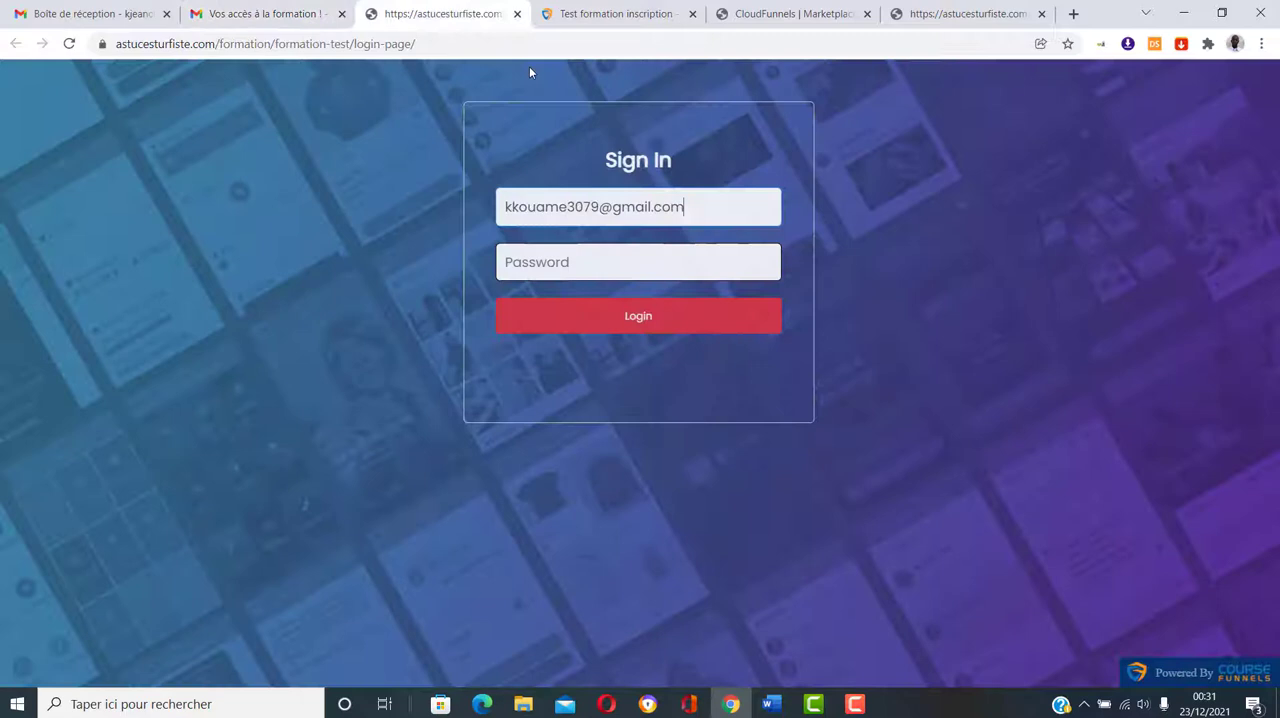
pyautogui.click(612, 256)
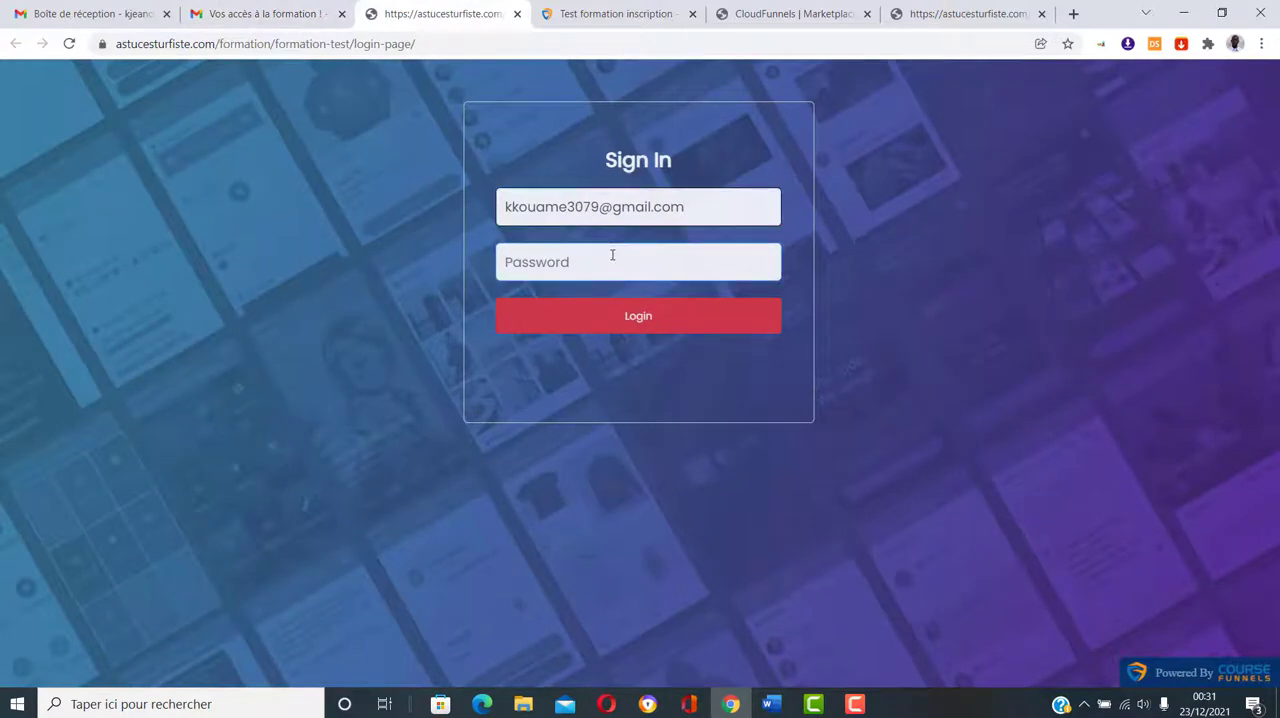
pyautogui.hotkey('ctrl', 'v')
pyautogui.click(648, 319)
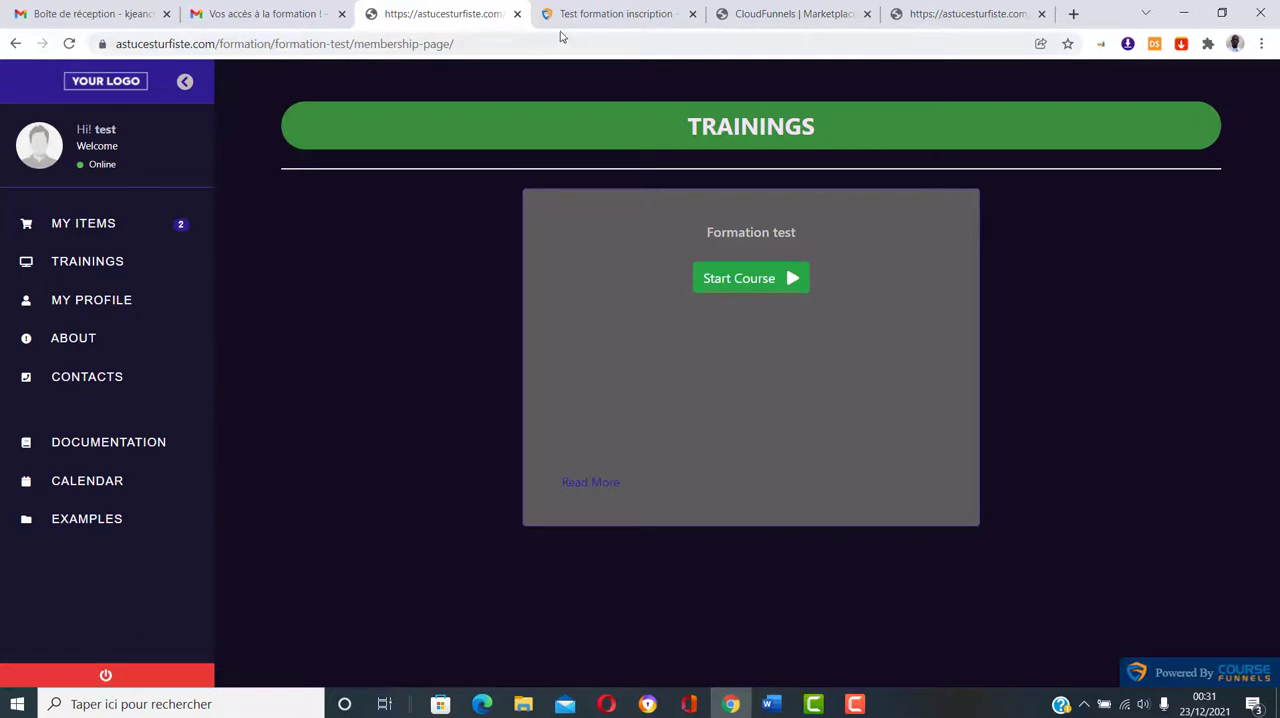
# Step: Start the "Formation test" course to view its page, and return to the email sequence in CourseFunnels
pyautogui.click(737, 286)
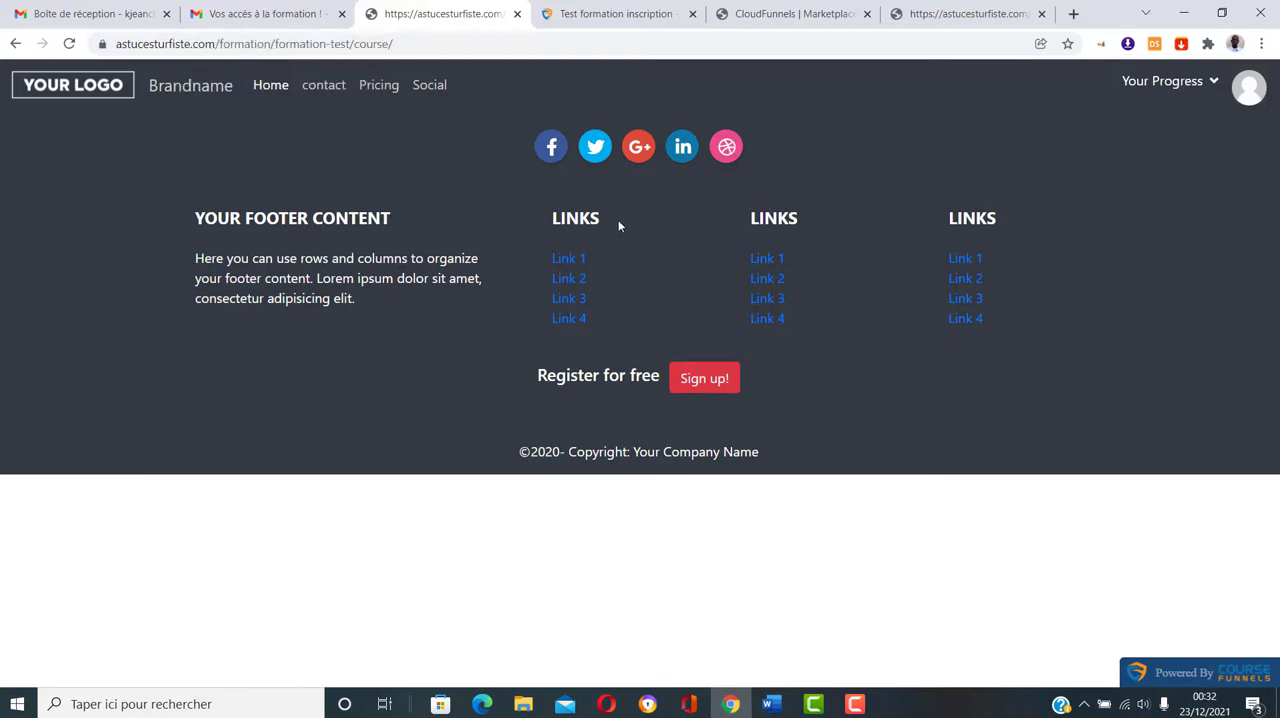
pyautogui.click(619, 10)
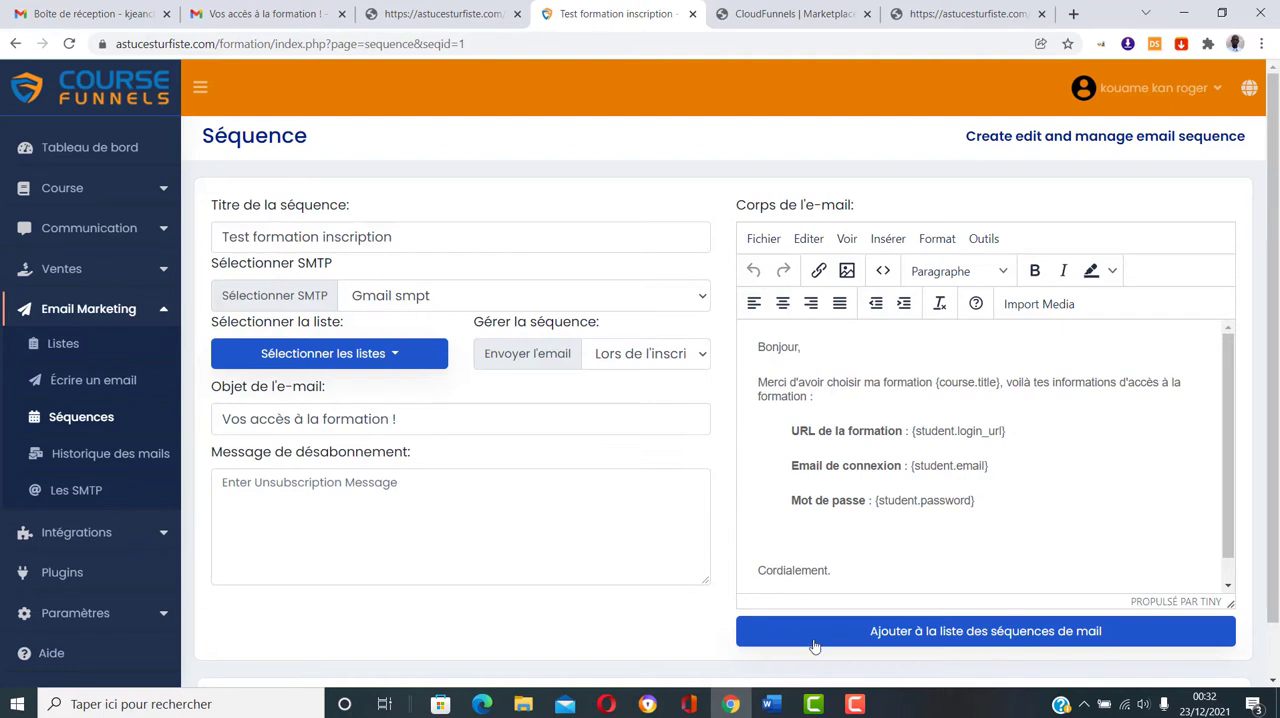
pyautogui.click(858, 706)
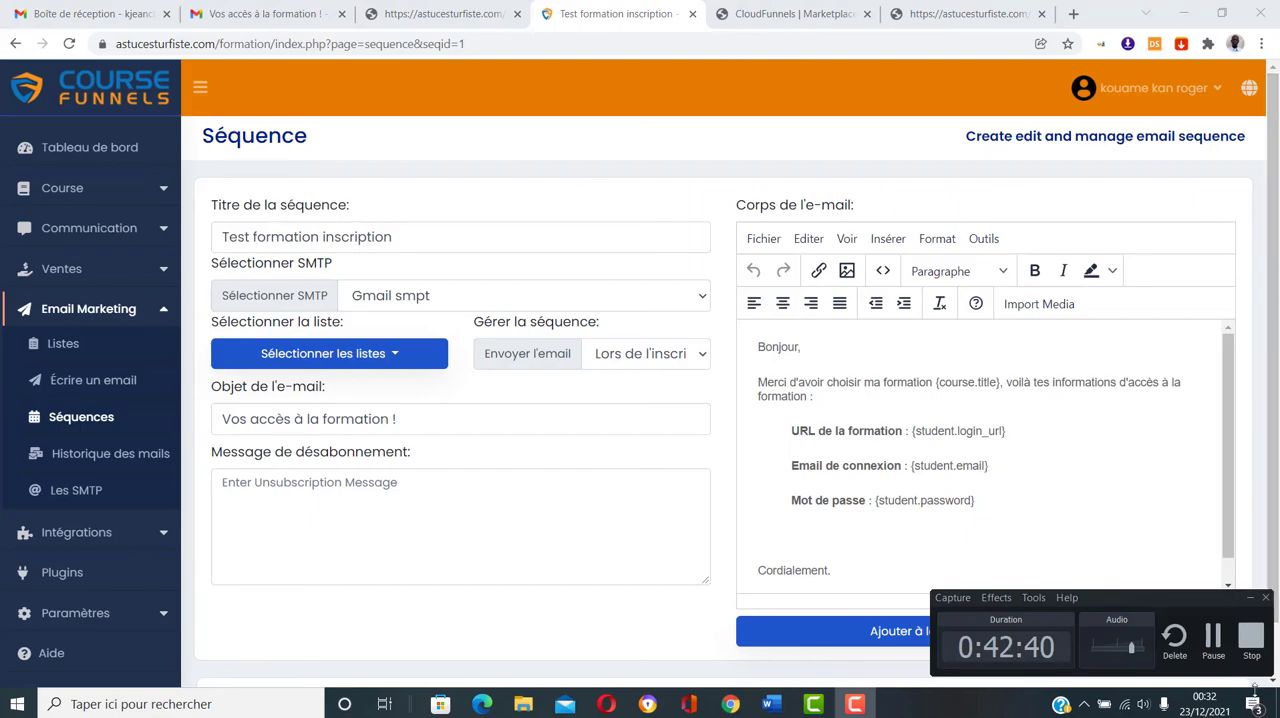